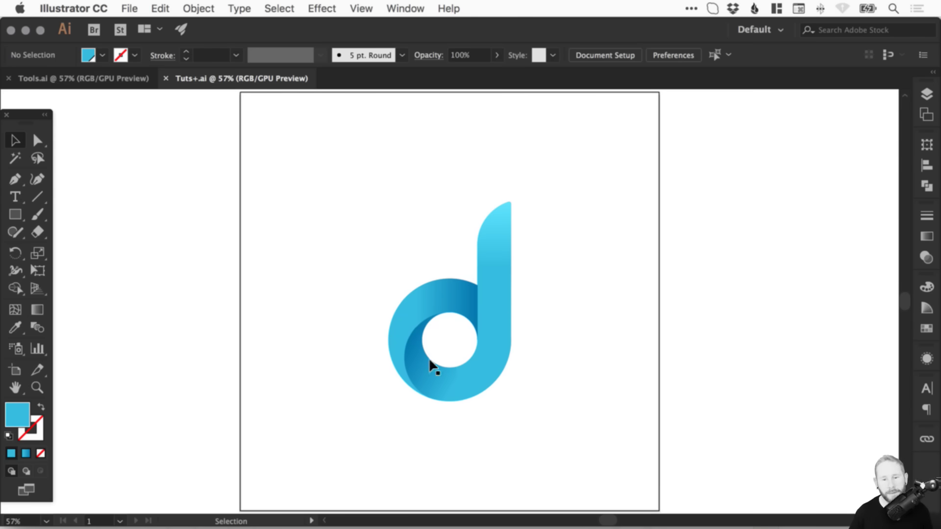
# Switch to the Tools.ai document.
pyautogui.click(88, 79)
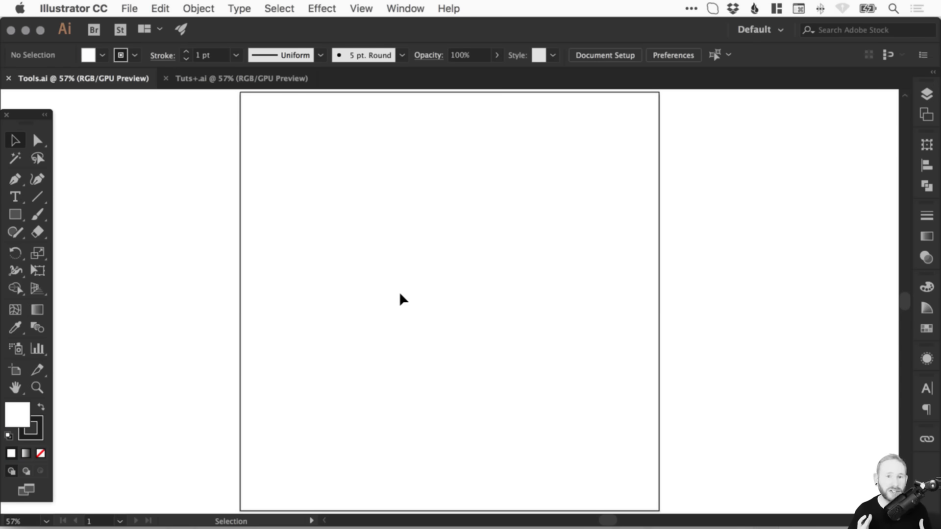
# Review the size and color mode options for a new document, closing the setup without creating one.
pyautogui.click(129, 9)
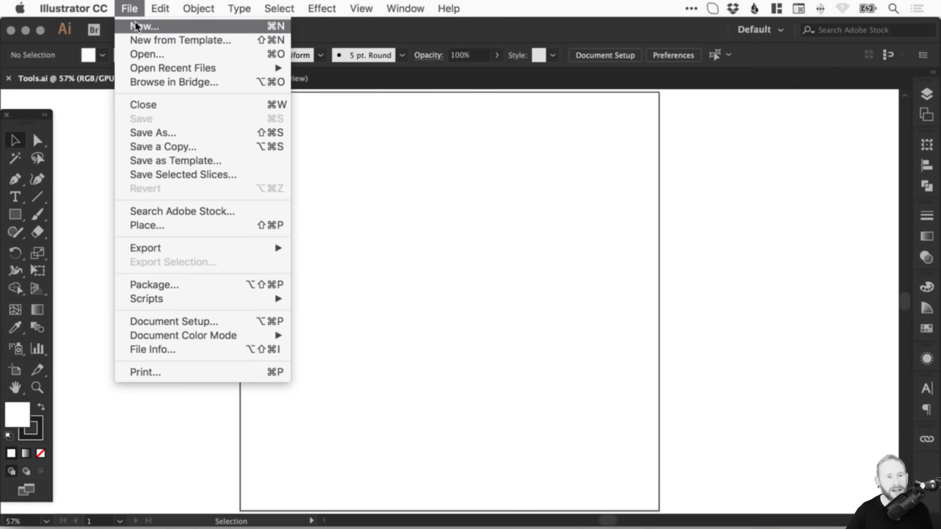
pyautogui.click(133, 27)
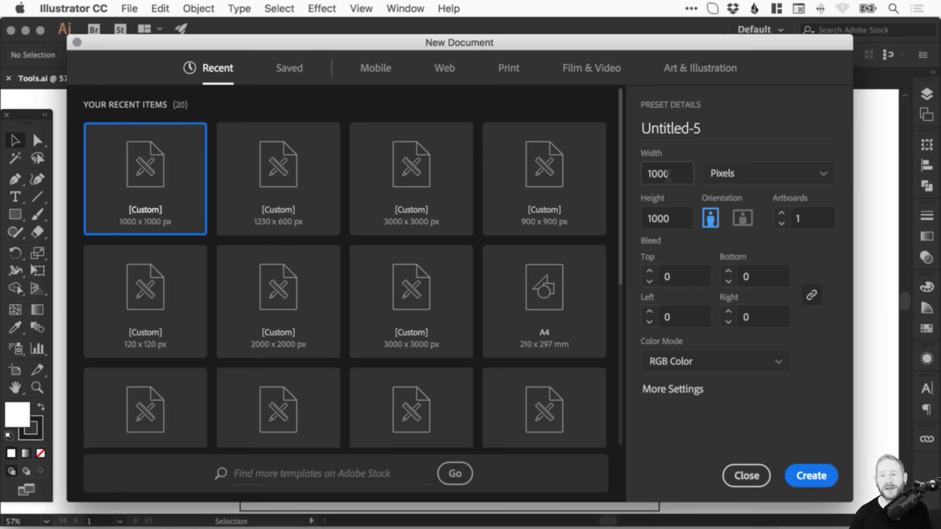
pyautogui.click(685, 366)
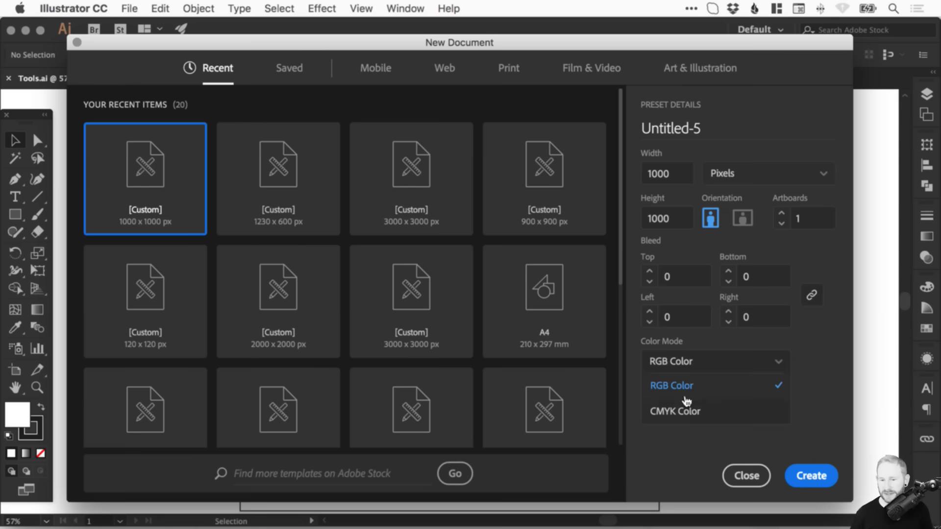
pyautogui.click(699, 368)
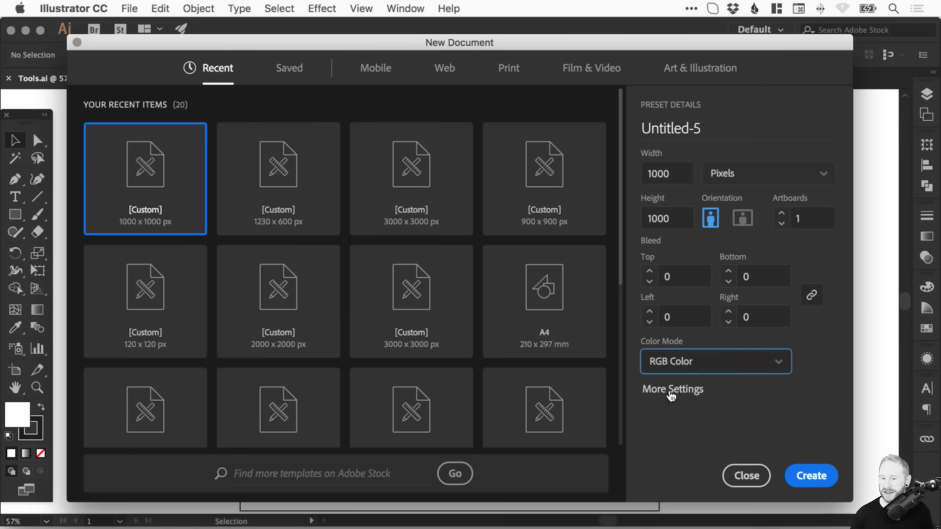
pyautogui.click(746, 476)
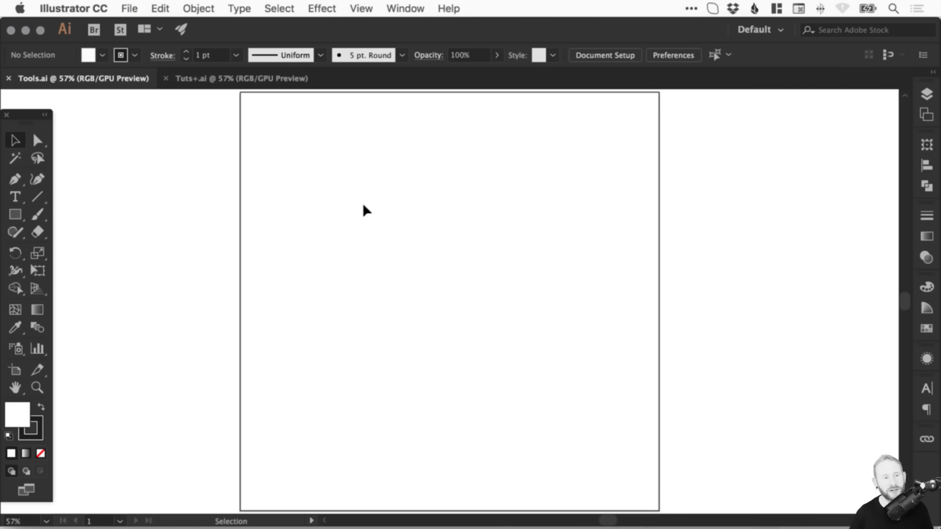
# Draw a wide rectangle in the upper part of the artboard and a smaller square below it.
pyautogui.click(15, 217)
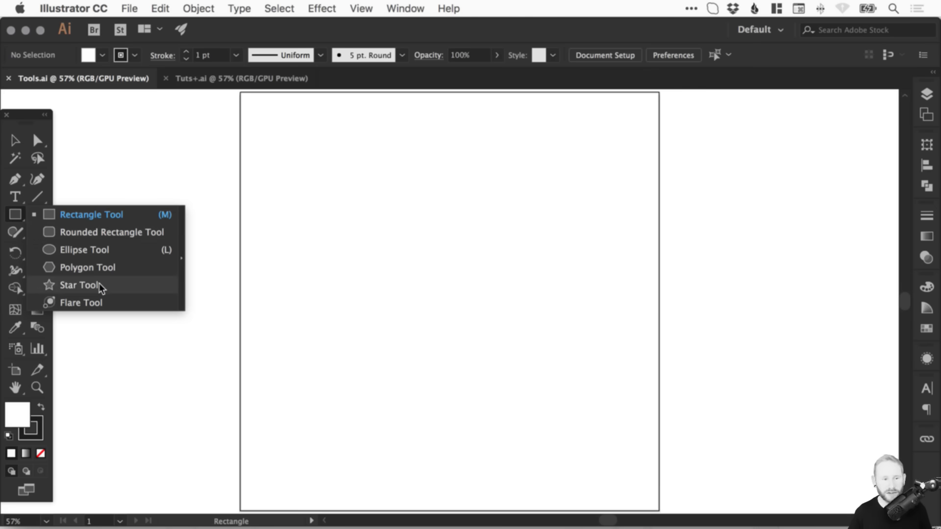
pyautogui.click(86, 215)
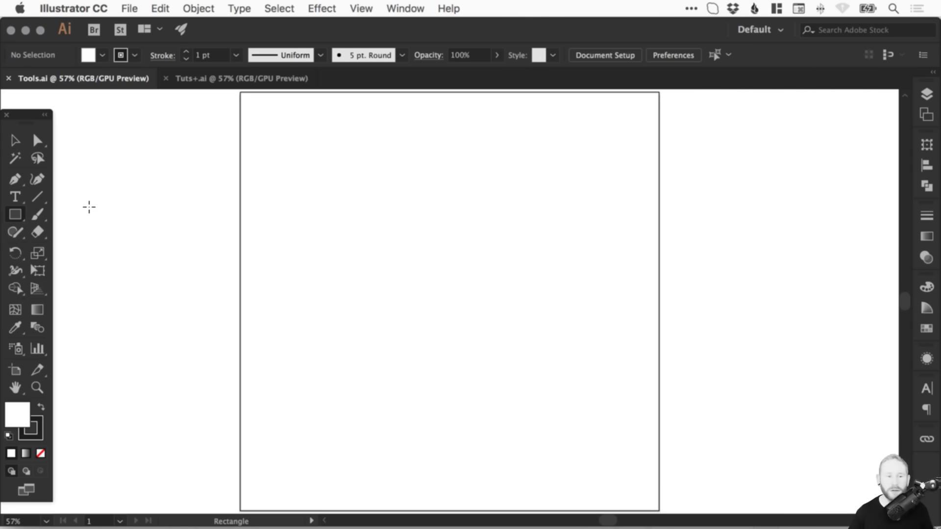
pyautogui.moveTo(286, 153); pyautogui.dragTo(515, 317)
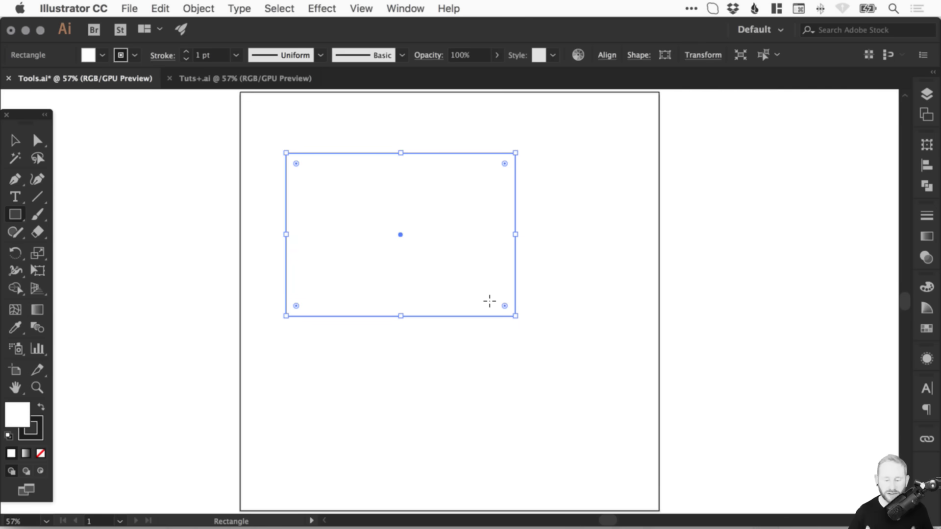
pyautogui.press('v')
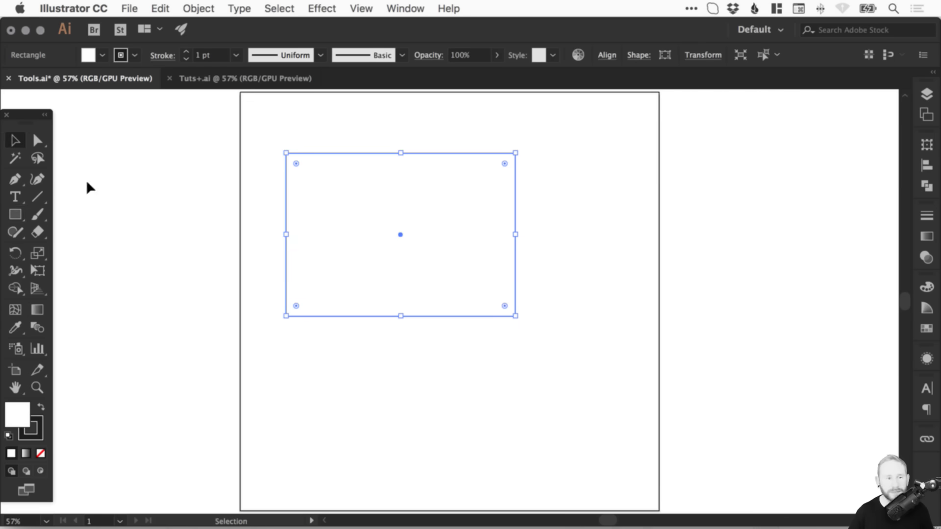
pyautogui.click(15, 215)
pyautogui.moveTo(334, 347); pyautogui.dragTo(434, 448)
pyautogui.press('v')
# Scale the wide rectangle down proportionally from its lower-right corner.
pyautogui.keyDown('shift'); pyautogui.click(465, 290); pyautogui.keyUp('shift')
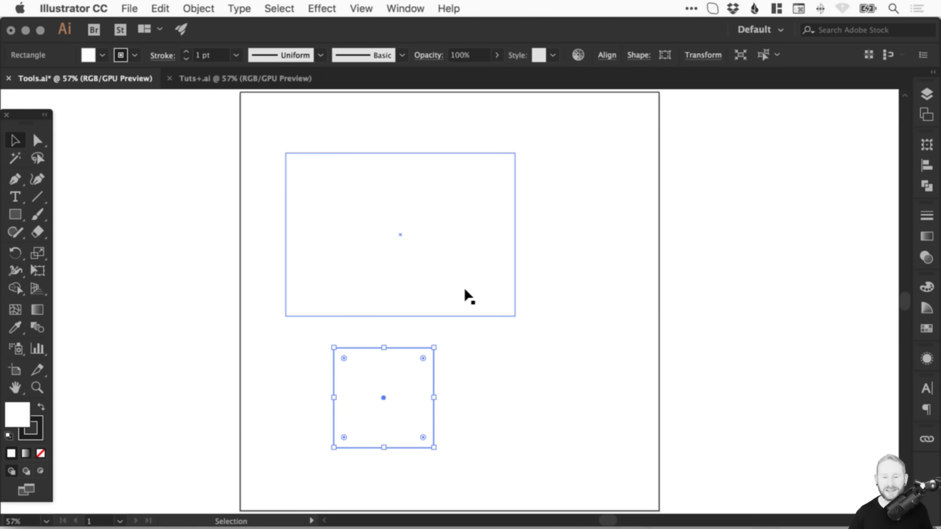
pyautogui.click(514, 271)
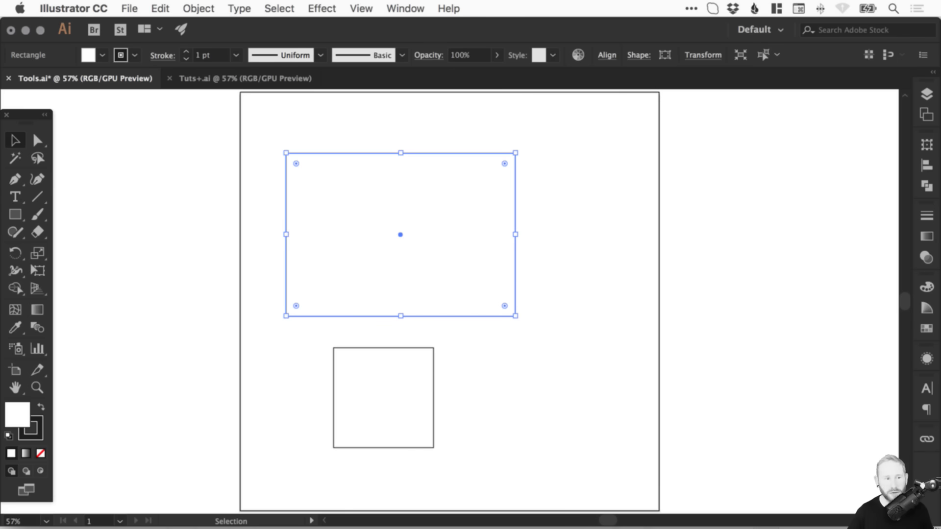
pyautogui.moveTo(517, 317); pyautogui.dragTo(465, 283)
# Delete the rectangle and the square from the artboard.
pyautogui.moveTo(229, 245); pyautogui.dragTo(444, 385)
pyautogui.press('v')
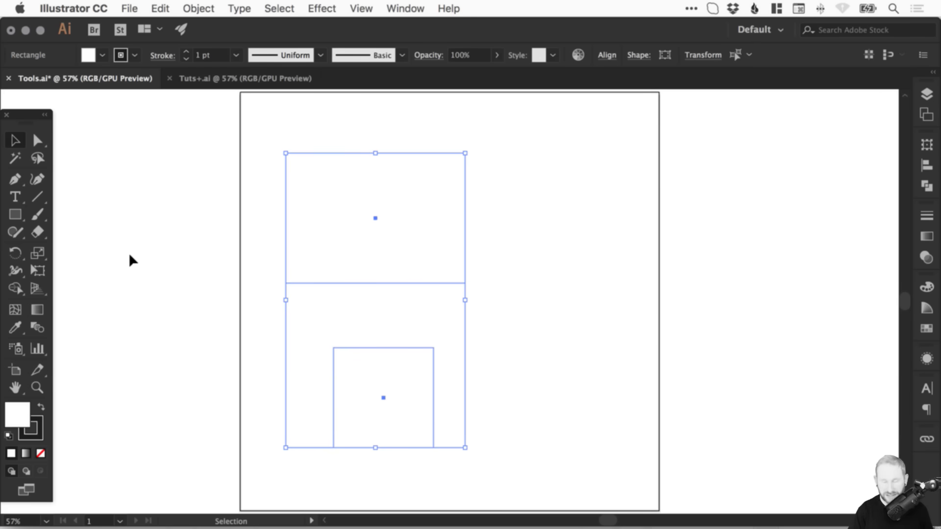
pyautogui.press('Delete')
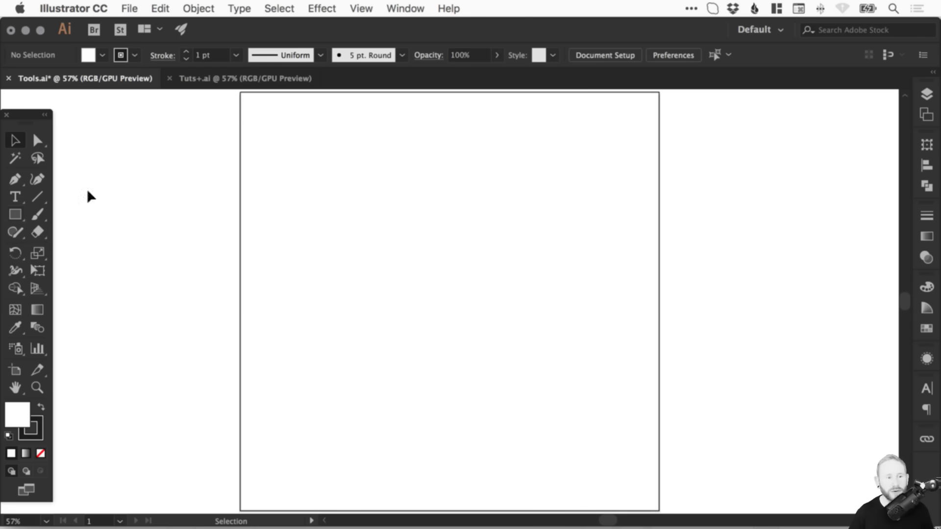
# Draw a rounded rectangle about 435 by 361 px and increase its corner radius to about 80 px.
pyautogui.moveTo(13, 214); pyautogui.dragTo(104, 231)
pyautogui.moveTo(305, 179)
pyautogui.mouseDown()
pyautogui.moveTo(418, 236)
pyautogui.moveTo(450, 292)
pyautogui.moveTo(488, 330)
pyautogui.mouseUp()
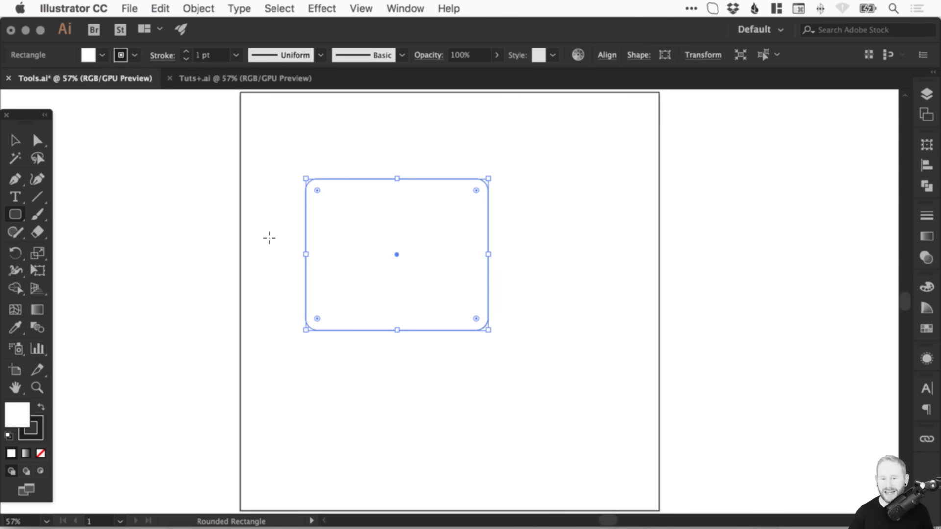
pyautogui.click(37, 142)
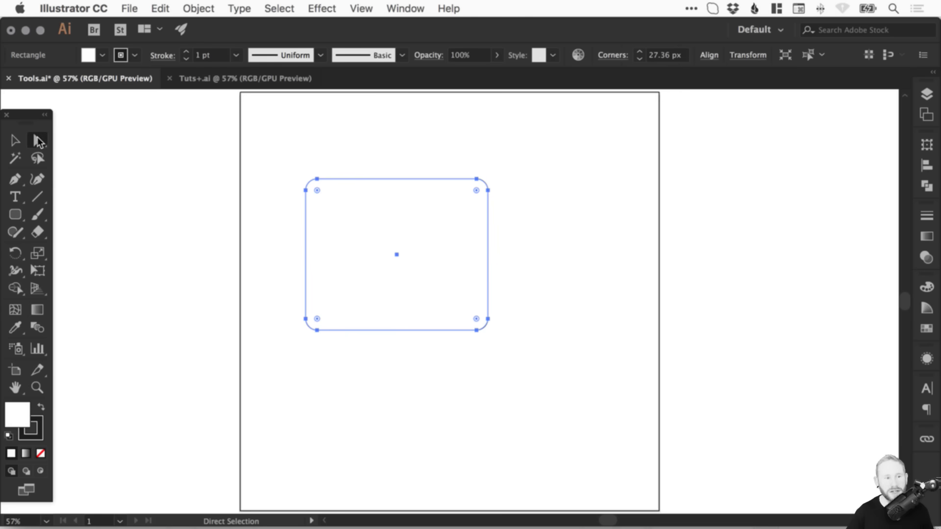
pyautogui.moveTo(478, 188); pyautogui.dragTo(456, 206)
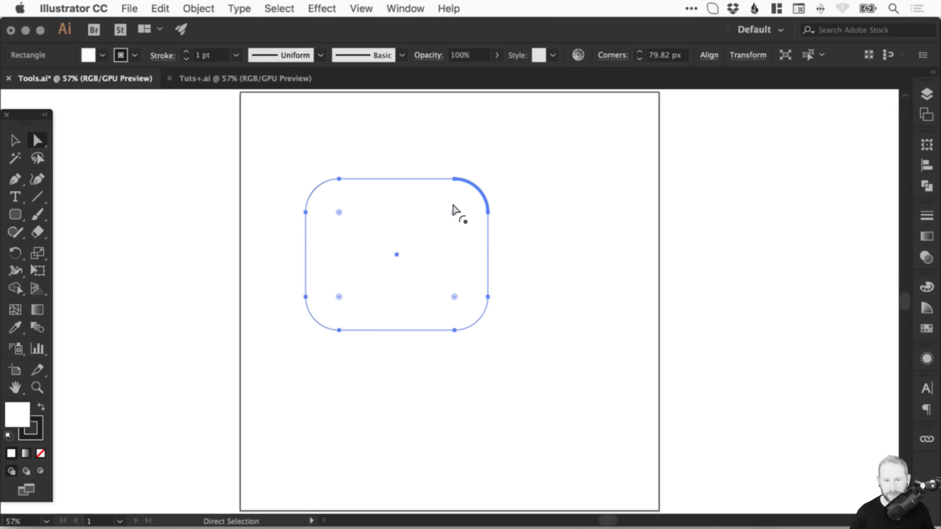
# Adjust the rounded rectangle's corner radius again and delete the shape.
pyautogui.moveTo(454, 210); pyautogui.dragTo(412, 157)
pyautogui.press('v')
pyautogui.press('Delete')
# Draw a wide ellipse across the upper part of the artboard and a smaller perfect circle below it.
pyautogui.moveTo(15, 214); pyautogui.dragTo(69, 249)
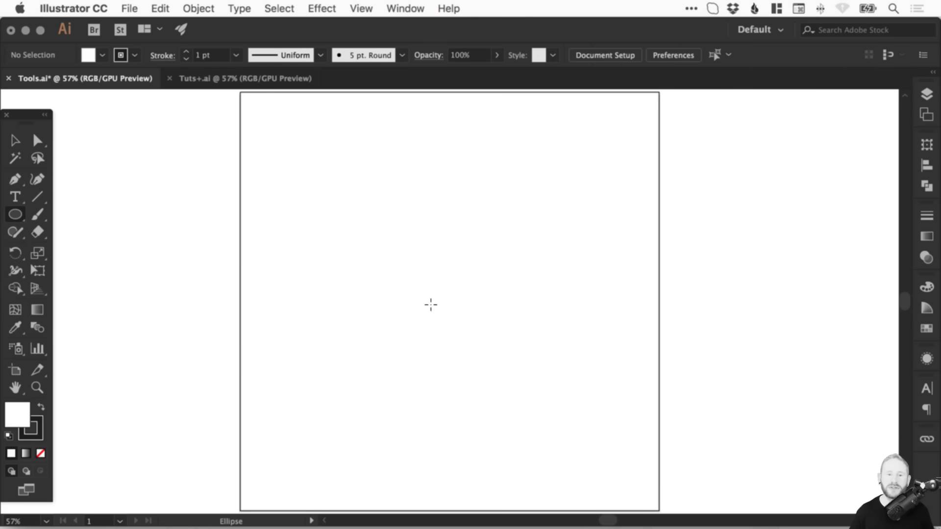
pyautogui.moveTo(308, 185); pyautogui.dragTo(599, 281)
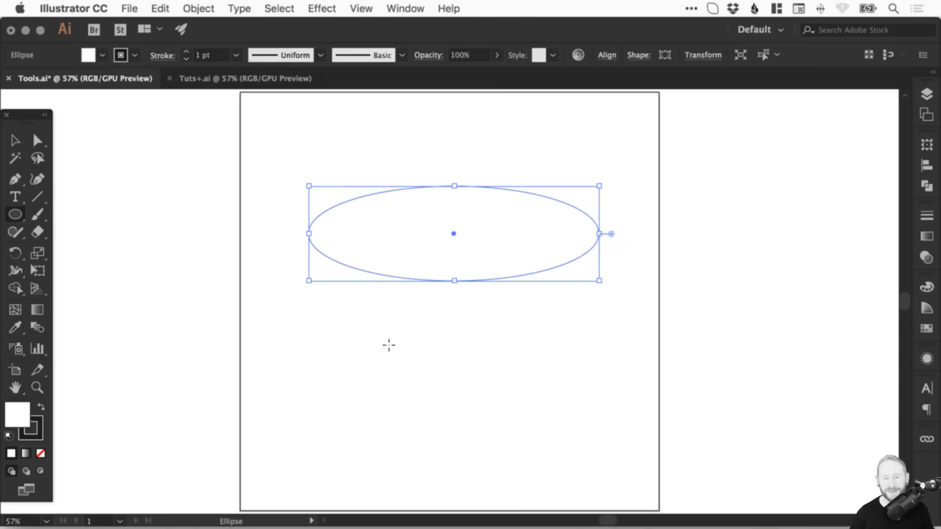
pyautogui.moveTo(362, 325); pyautogui.dragTo(484, 439)
pyautogui.press('v')
pyautogui.click(356, 319)
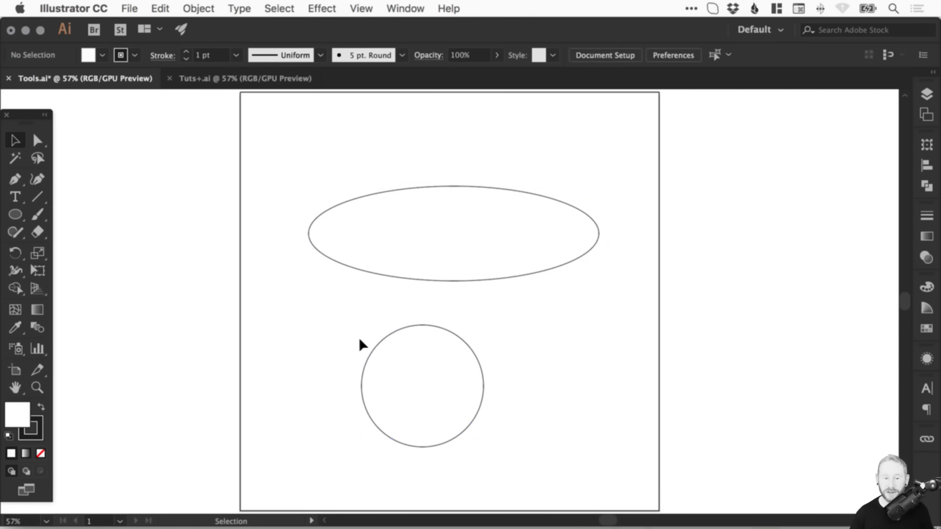
# Delete the ellipse and the circle together.
pyautogui.moveTo(289, 422); pyautogui.dragTo(472, 198)
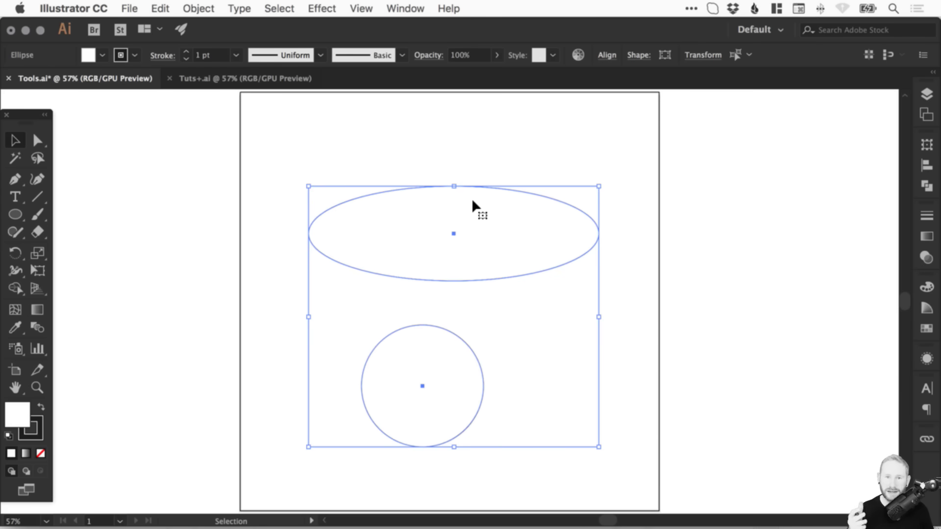
pyautogui.press('Delete')
# Create a polygon with 5 sides and a 50 px radius in the upper part of the artboard.
pyautogui.click(17, 214)
pyautogui.moveTo(17, 216); pyautogui.dragTo(93, 269)
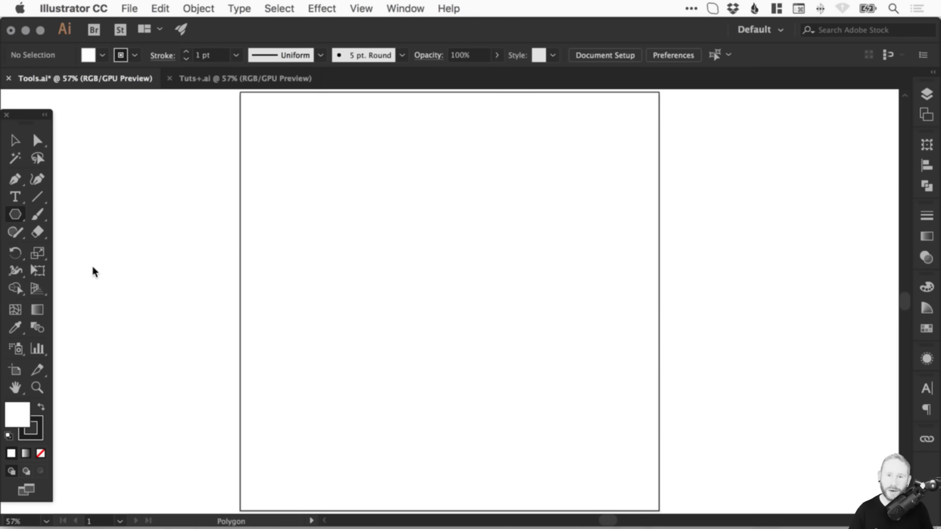
pyautogui.click(369, 231)
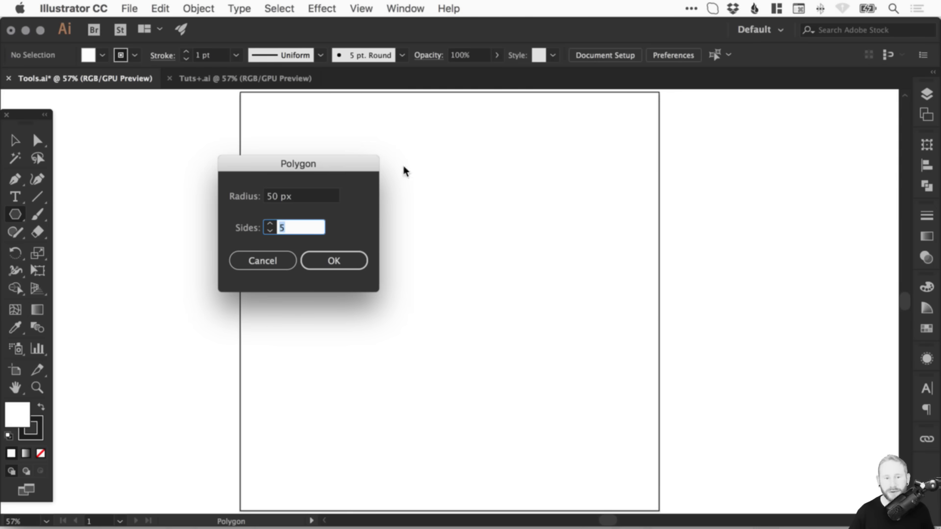
pyautogui.moveTo(340, 169); pyautogui.dragTo(466, 189)
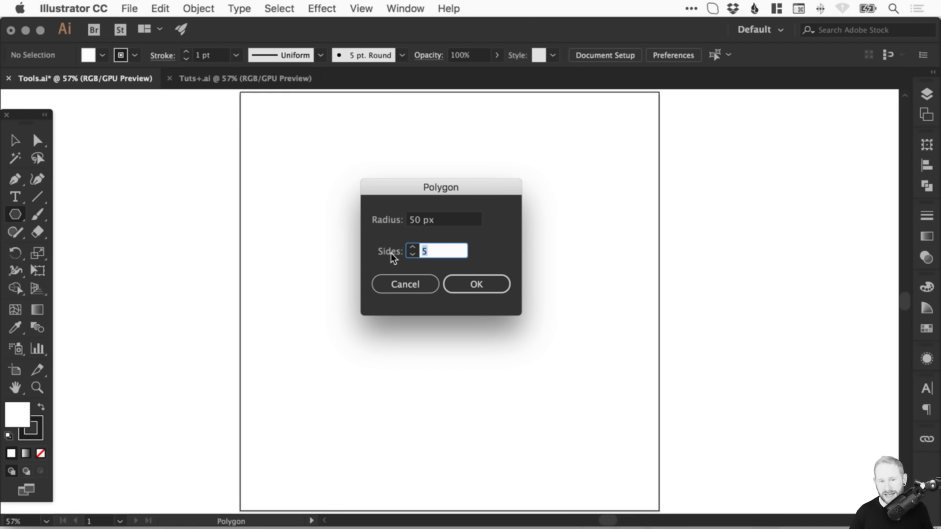
pyautogui.click(479, 282)
# Scale the pentagon up proportionally to several times its original size.
pyautogui.press('v')
pyautogui.moveTo(387, 211); pyautogui.dragTo(457, 149)
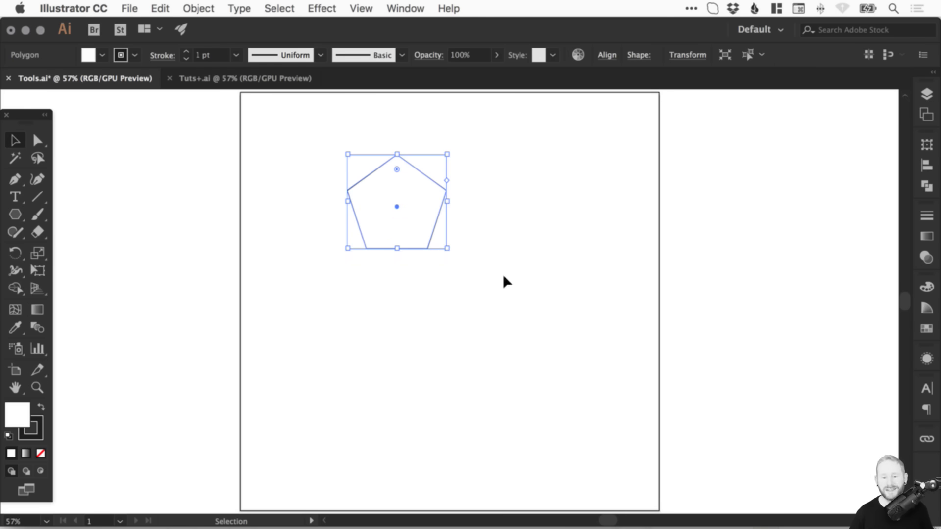
pyautogui.moveTo(447, 249); pyautogui.dragTo(497, 296)
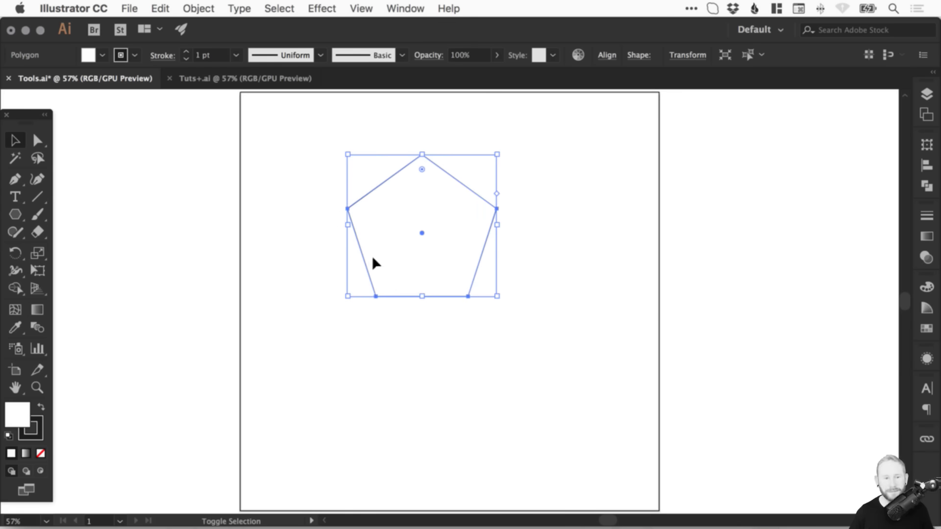
# Create a polygon with 8 sides and a 50 px radius, placing it enlarged to the lower right of the pentagon.
pyautogui.click(15, 216)
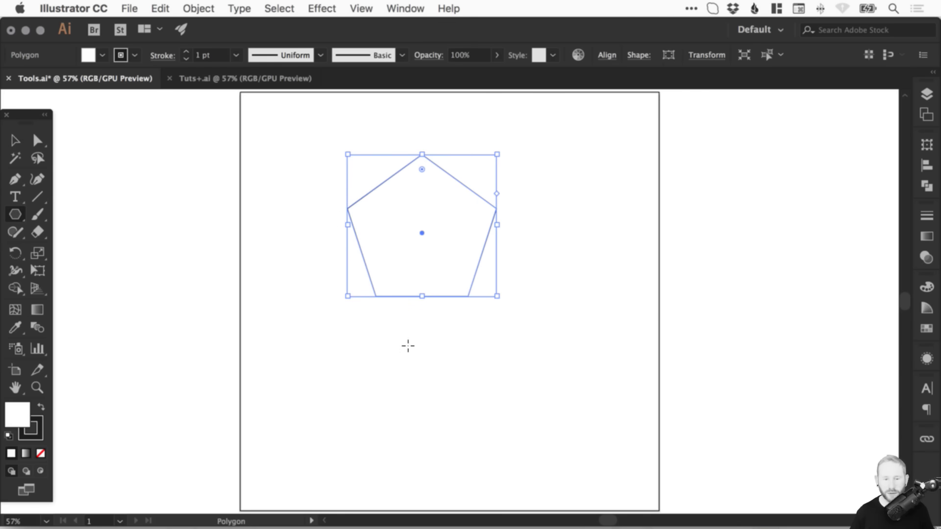
pyautogui.click(423, 335)
pyautogui.write('8')
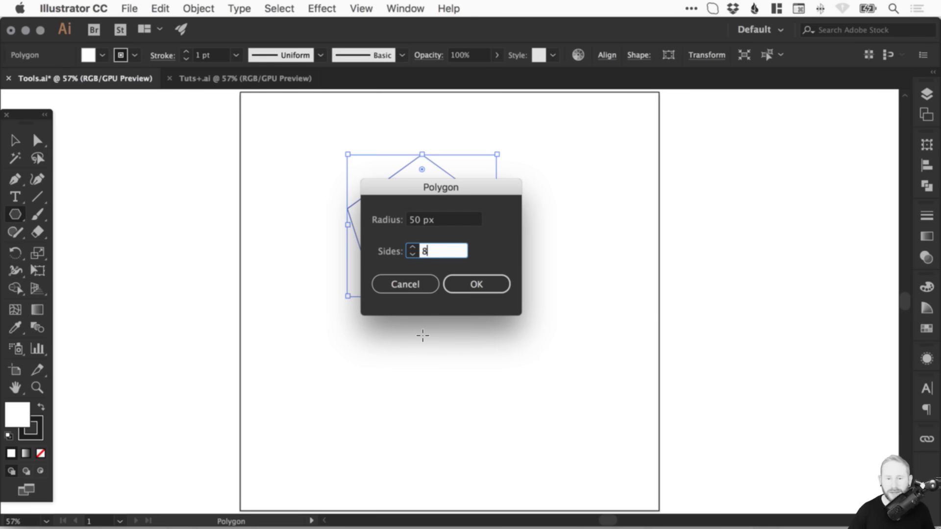
pyautogui.click(494, 283)
pyautogui.press('v')
pyautogui.moveTo(434, 325); pyautogui.dragTo(610, 320)
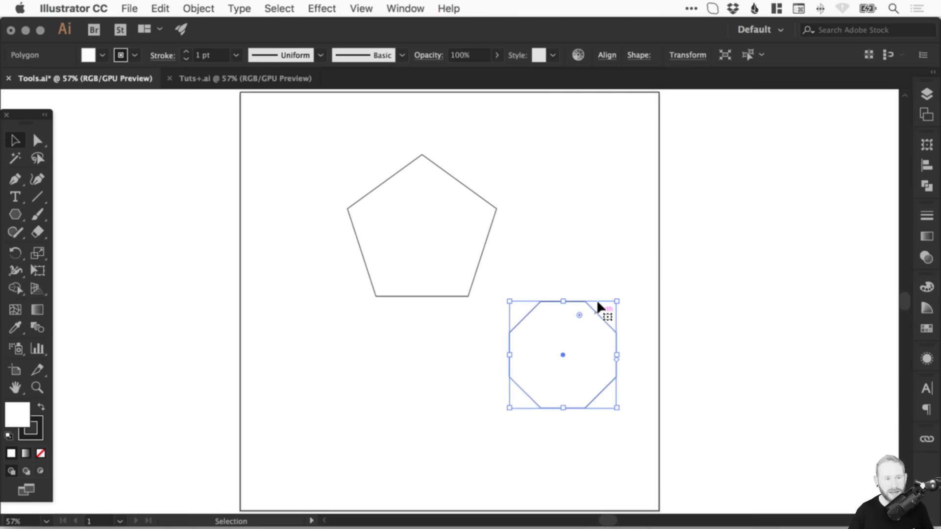
# Create a polygon with 3 sides and a 50 px radius, placing it enlarged directly below the pentagon.
pyautogui.click(15, 215)
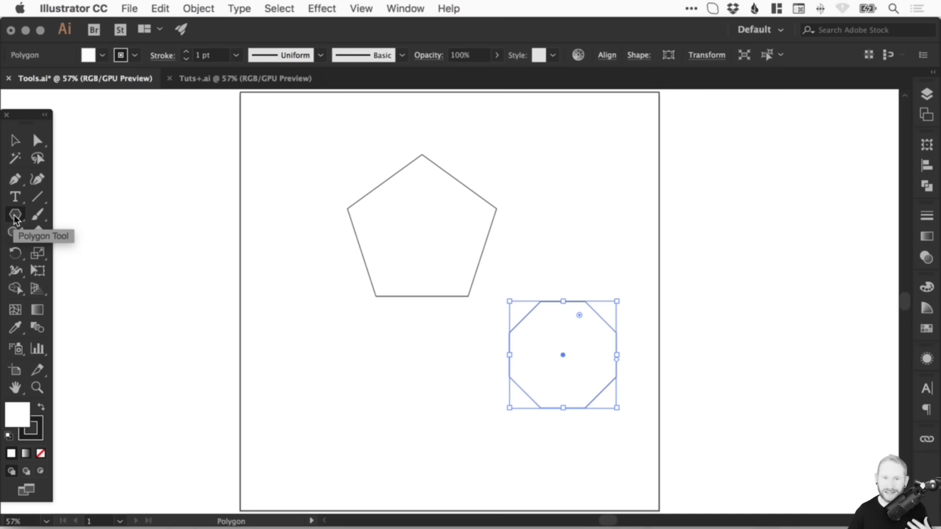
pyautogui.click(367, 365)
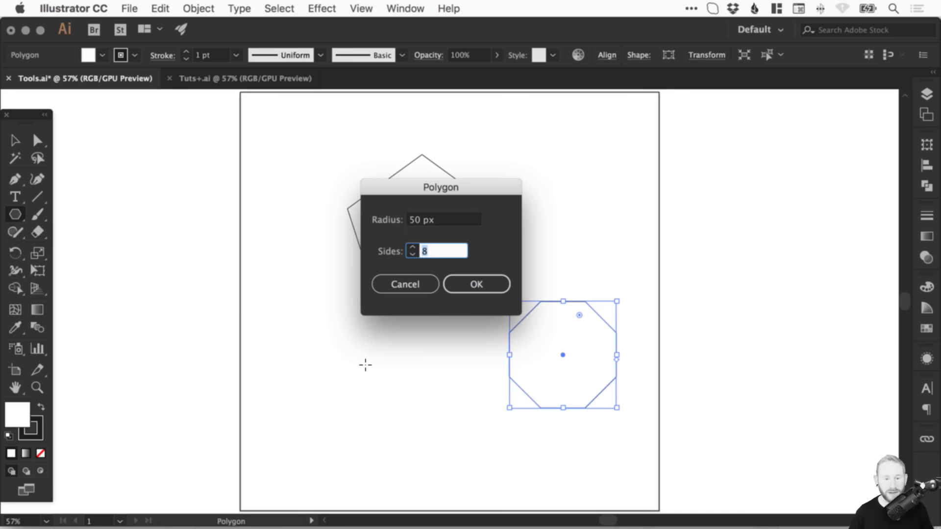
pyautogui.write('3')
pyautogui.press('Return')
pyautogui.press('v')
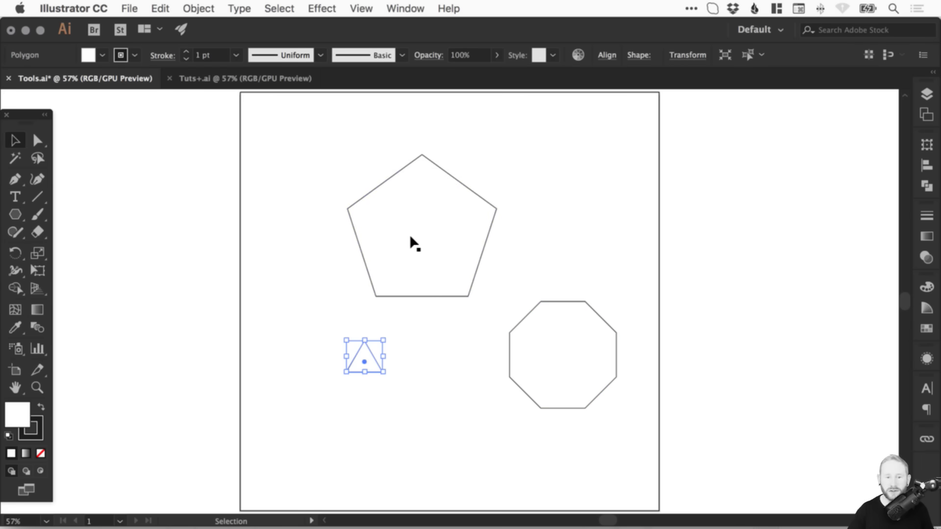
pyautogui.moveTo(385, 337); pyautogui.dragTo(482, 272)
pyautogui.moveTo(442, 301); pyautogui.dragTo(479, 358)
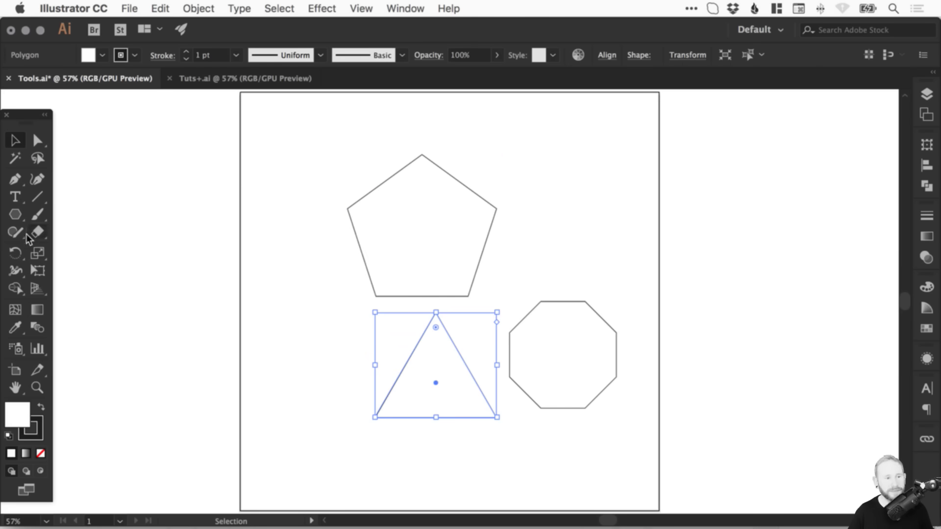
# Create a rectangle 200 px wide and 800 px high with unlinked proportions and move it onto the artboard beside the pentagon.
pyautogui.moveTo(15, 214); pyautogui.dragTo(86, 215)
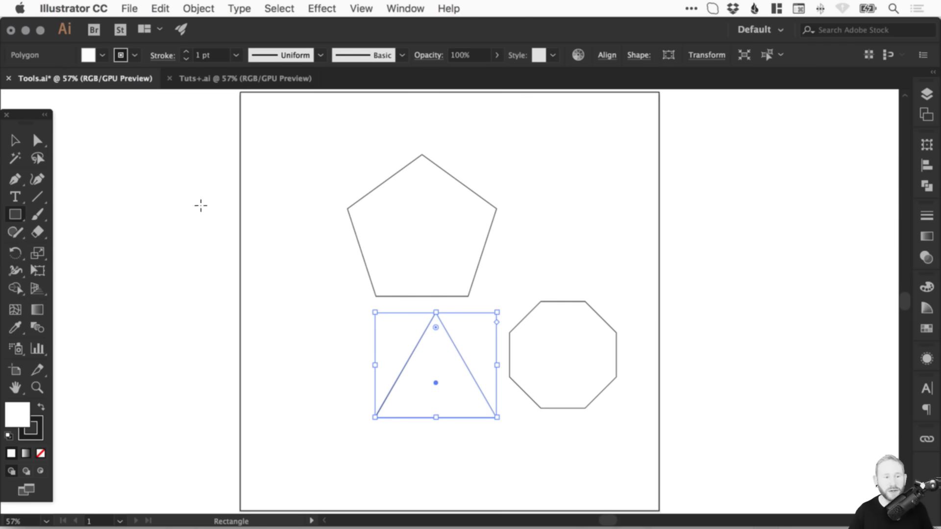
pyautogui.click(157, 186)
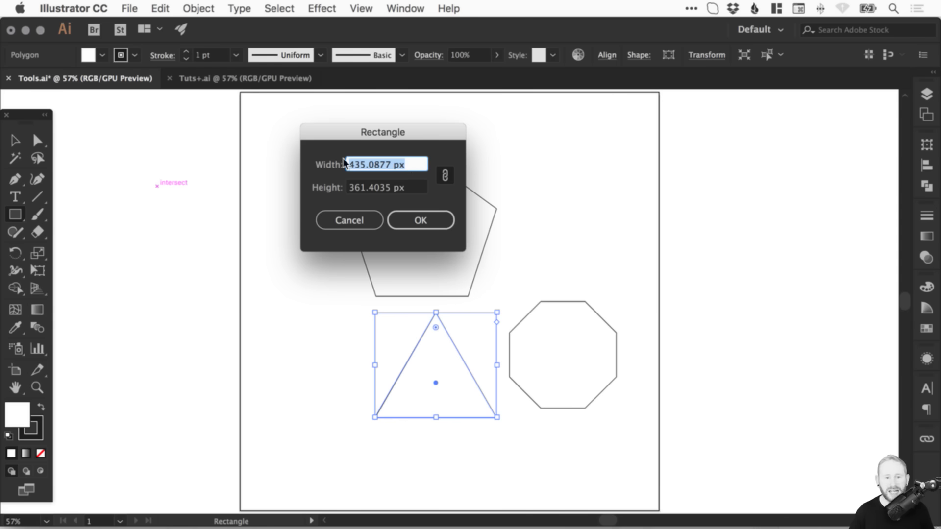
pyautogui.write('200')
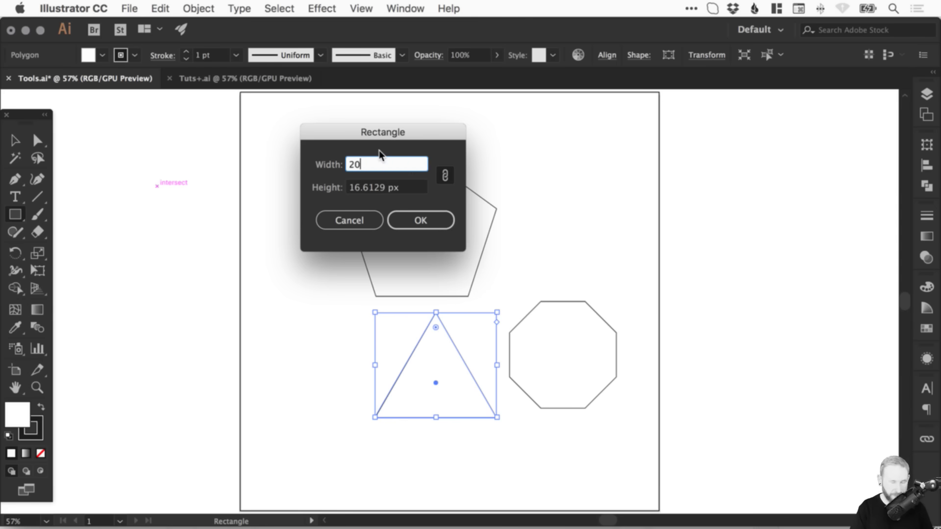
pyautogui.press('Tab')
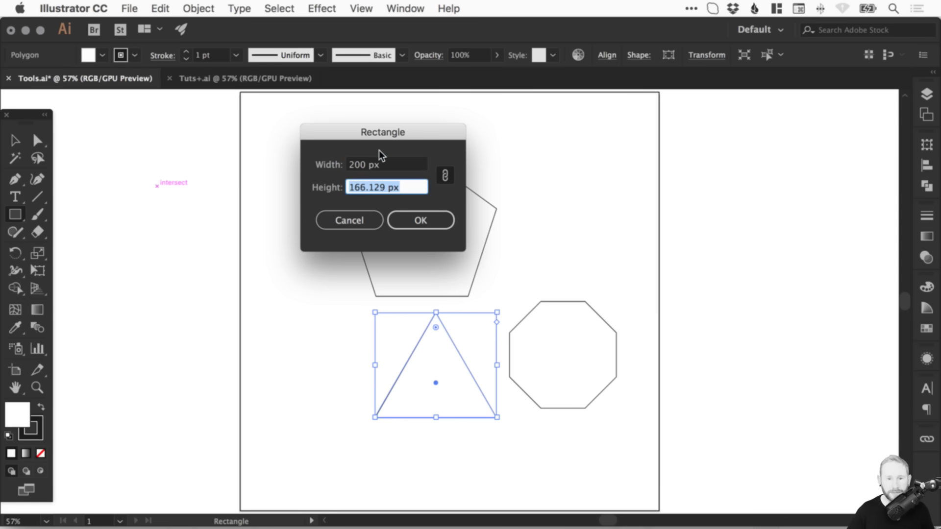
pyautogui.click(446, 175)
pyautogui.click(383, 186)
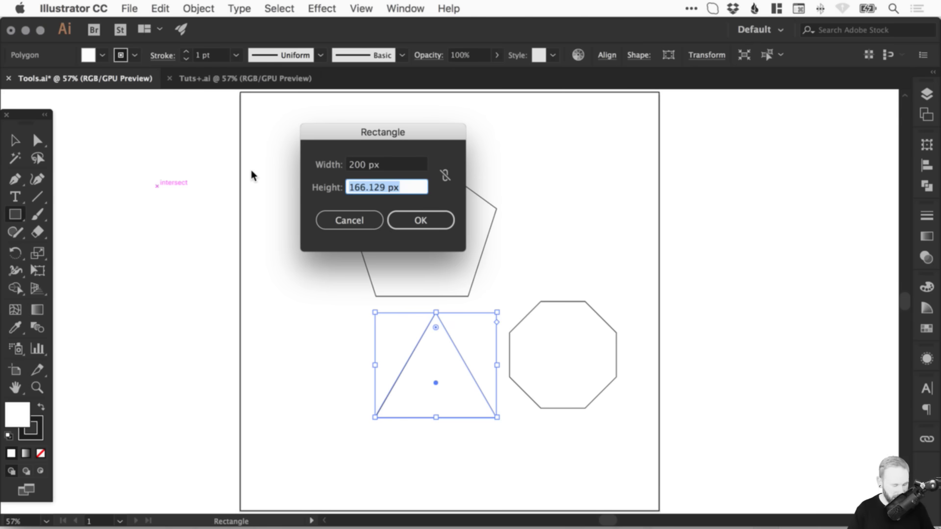
pyautogui.write('800')
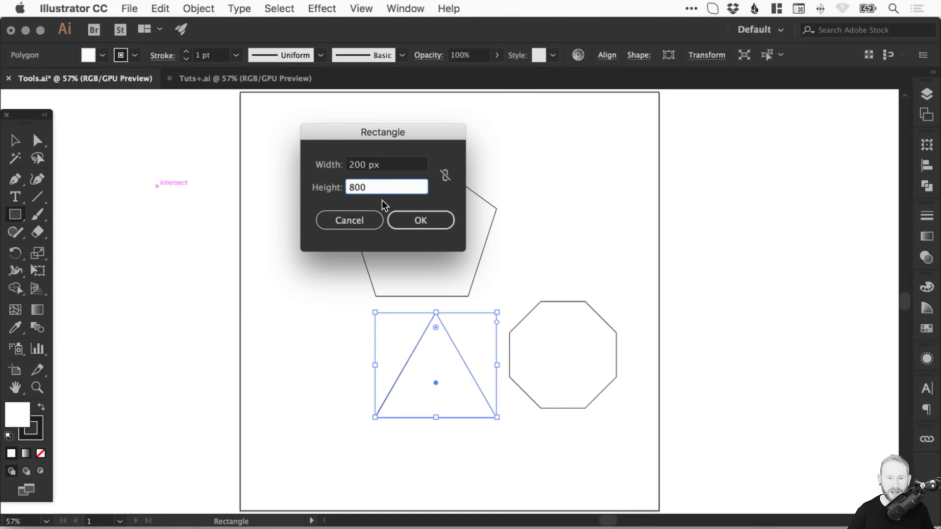
pyautogui.click(419, 220)
pyautogui.press('v')
pyautogui.moveTo(212, 180); pyautogui.dragTo(314, 136)
# Remove the upper part of the pentagon's outline with Direct Selection and reposition the tall rectangle over the remaining outline's edge.
pyautogui.press('a')
pyautogui.moveTo(376, 133); pyautogui.dragTo(474, 284)
pyautogui.press('Delete')
pyautogui.press('v')
pyautogui.moveTo(311, 140); pyautogui.dragTo(338, 139)
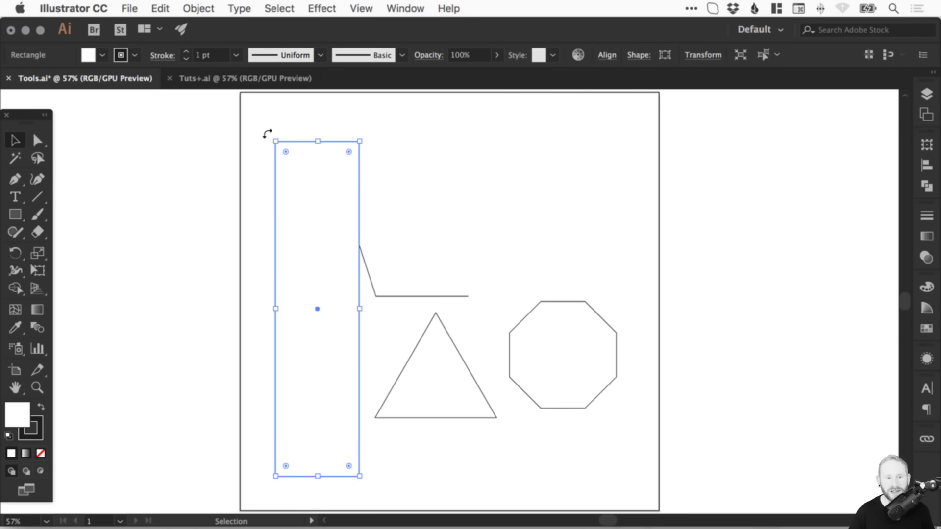
# Delete all remaining shapes from the artboard.
pyautogui.moveTo(269, 132); pyautogui.dragTo(245, 248)
pyautogui.moveTo(113, 225); pyautogui.dragTo(741, 430)
pyautogui.press('a')
pyautogui.press('Delete')
pyautogui.press('v')
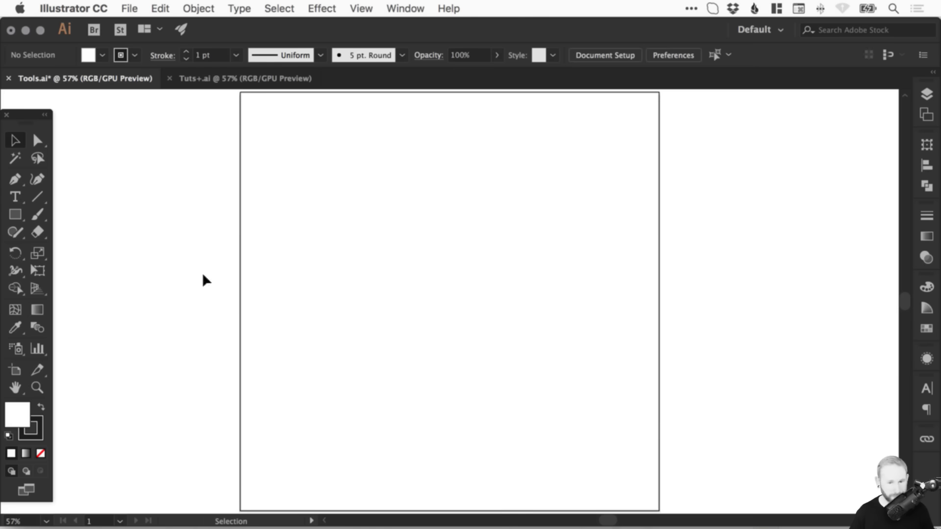
# Draw a tilted five-pointed star freehand with the Star tool and move it to the artboard's centre.
pyautogui.click(15, 214)
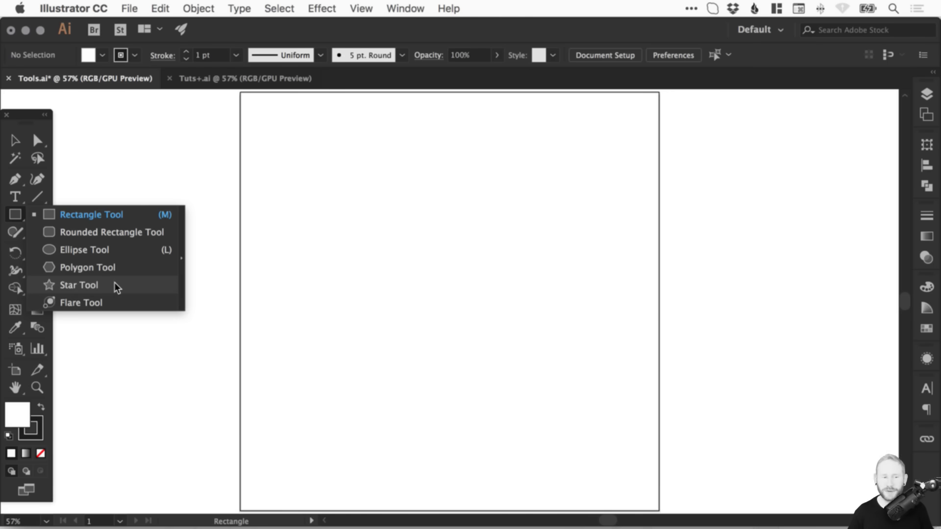
pyautogui.click(119, 286)
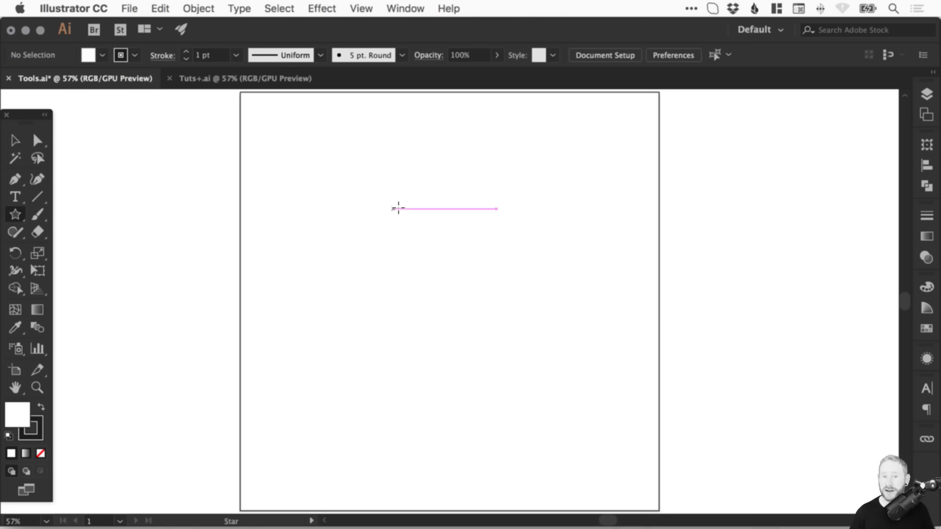
pyautogui.moveTo(376, 196); pyautogui.dragTo(432, 223)
pyautogui.press('v')
pyautogui.moveTo(413, 182); pyautogui.dragTo(474, 278)
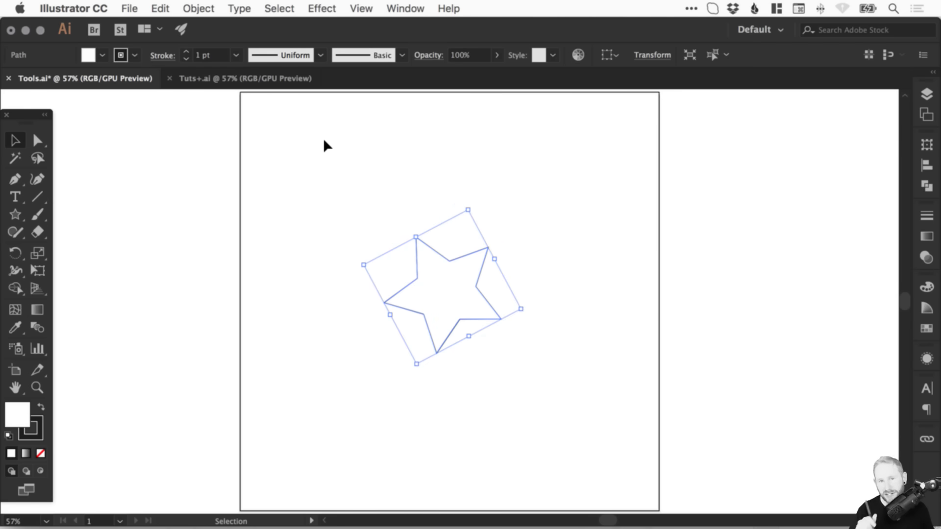
# Replace the freehand star with a 5-point star of Radius 1 300 px and Radius 2 50 px, centred on the artboard.
pyautogui.press('super+x')
pyautogui.click(12, 219)
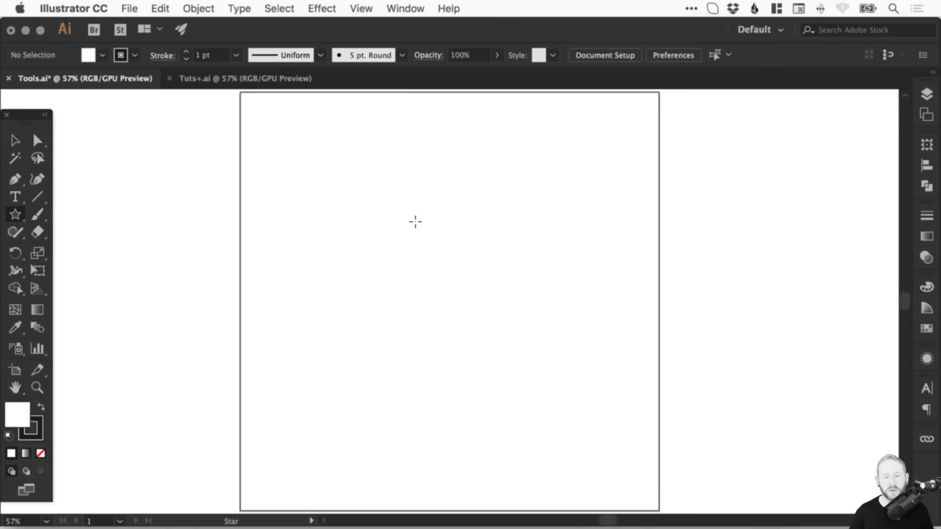
pyautogui.click(397, 230)
pyautogui.moveTo(246, 152); pyautogui.dragTo(705, 195)
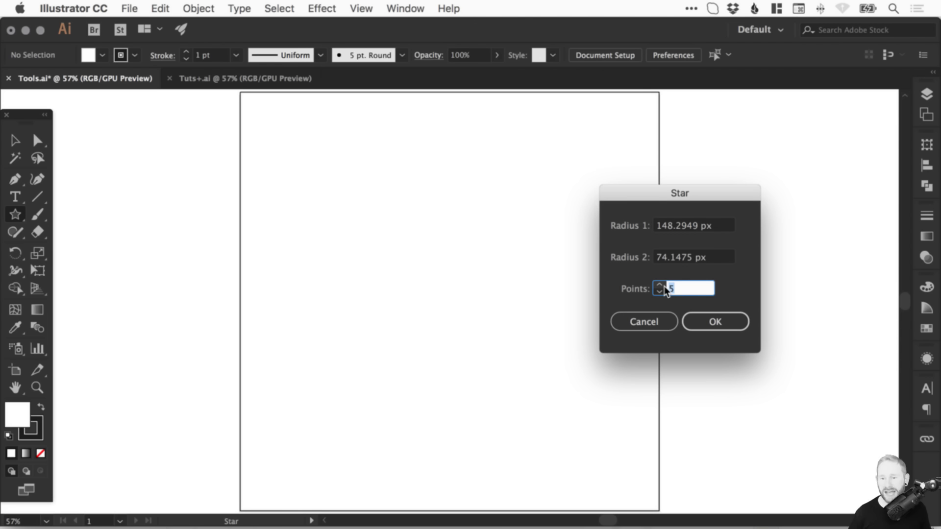
pyautogui.click(665, 224)
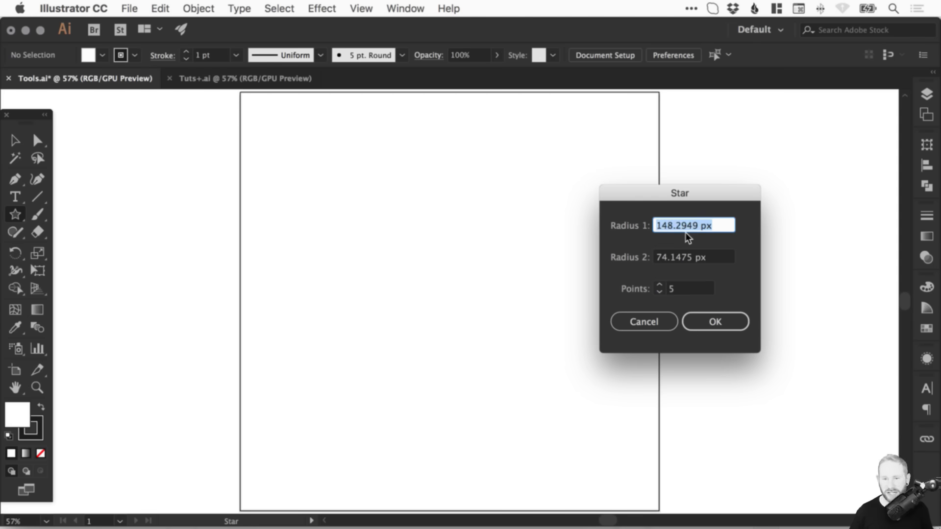
pyautogui.write('300')
pyautogui.press('Tab')
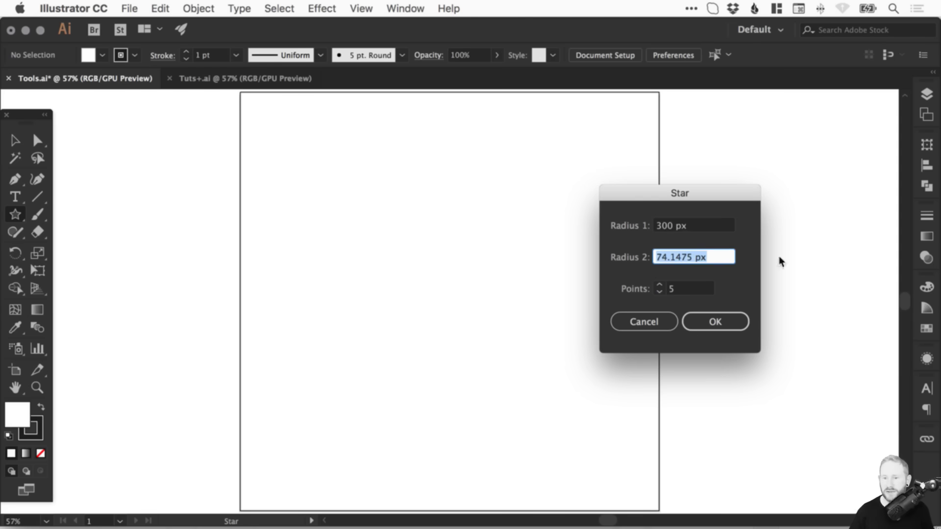
pyautogui.write('50')
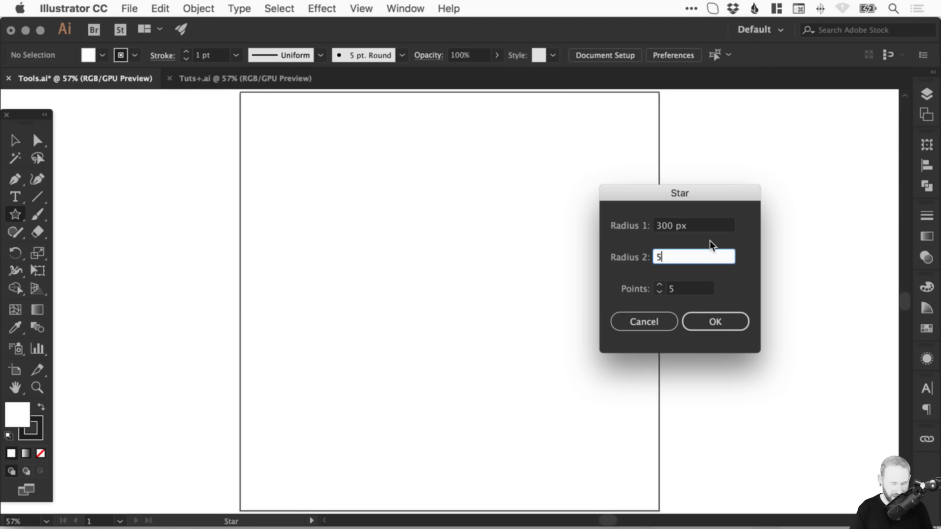
pyautogui.click(733, 323)
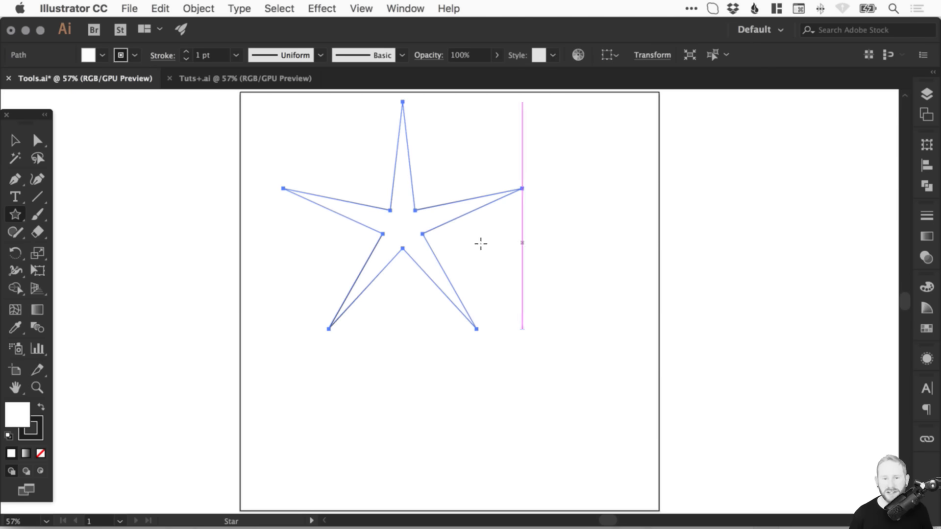
pyautogui.press('v')
pyautogui.moveTo(436, 205); pyautogui.dragTo(484, 260)
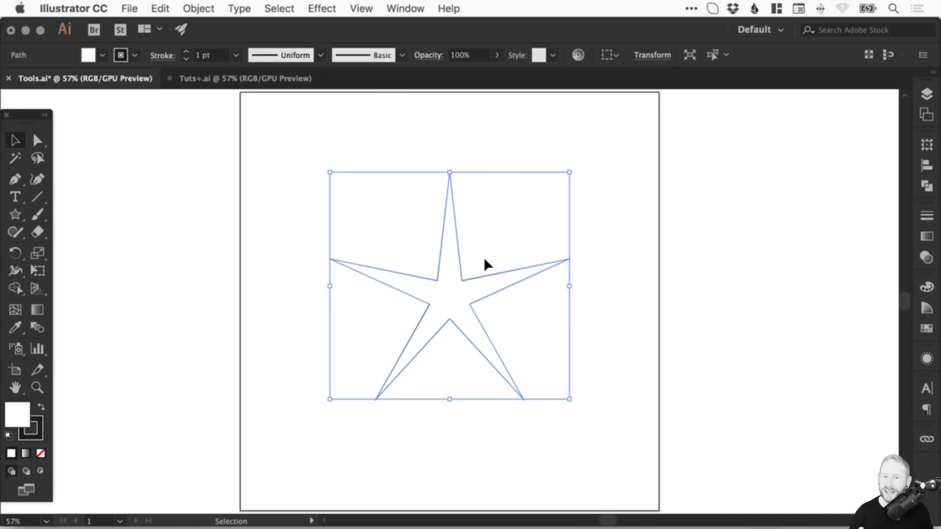
# Replace the five-pointed star with a 20-point star of Radius 1 300 px and Radius 2 50 px in the artboard's upper part.
pyautogui.moveTo(296, 206); pyautogui.dragTo(517, 342)
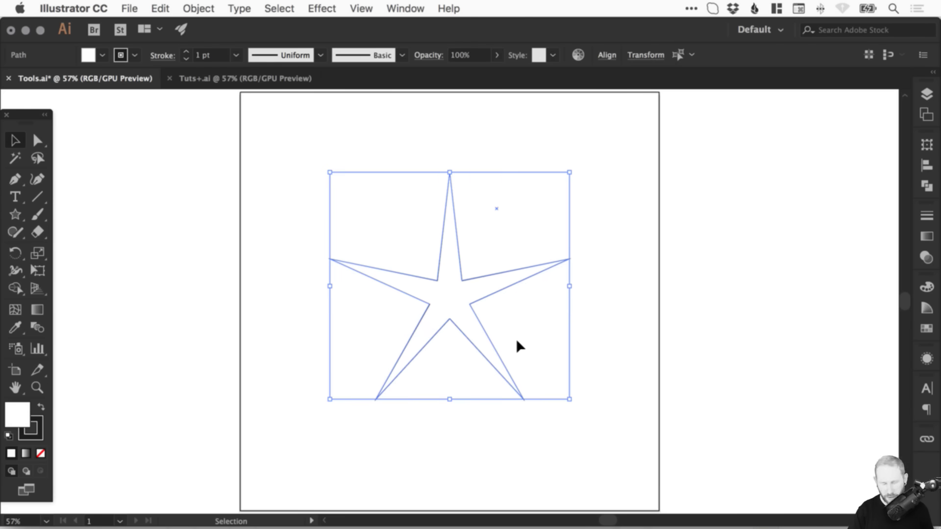
pyautogui.press('Delete')
pyautogui.click(15, 214)
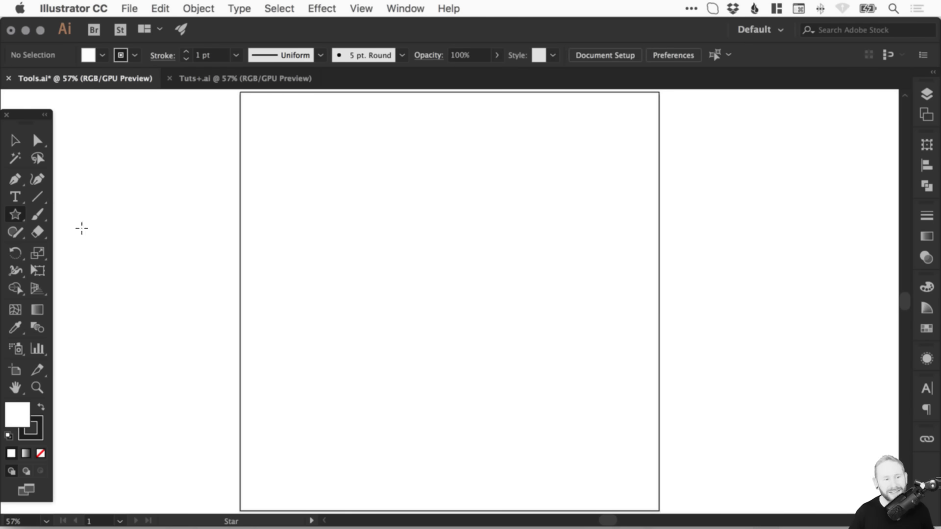
pyautogui.click(407, 246)
pyautogui.moveTo(722, 191); pyautogui.dragTo(590, 162)
pyautogui.write('20')
pyautogui.click(588, 293)
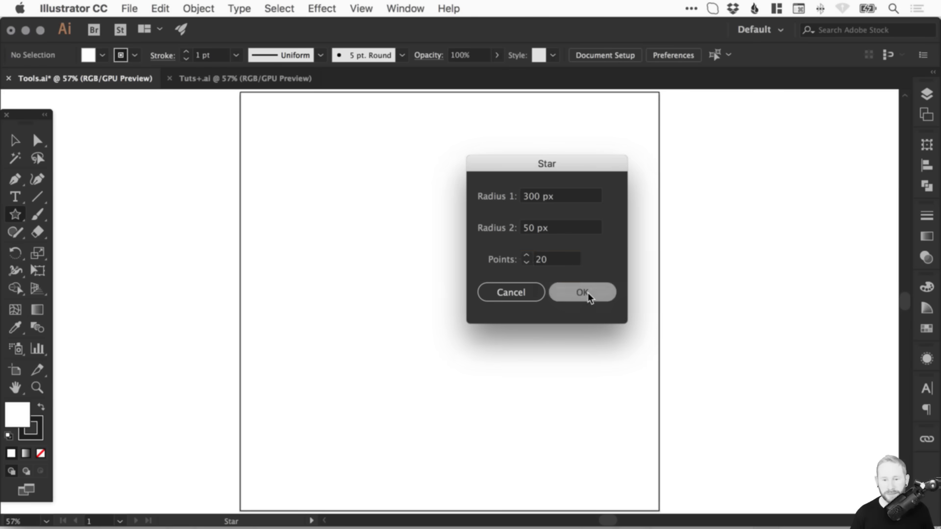
pyautogui.press('v')
pyautogui.click(596, 248)
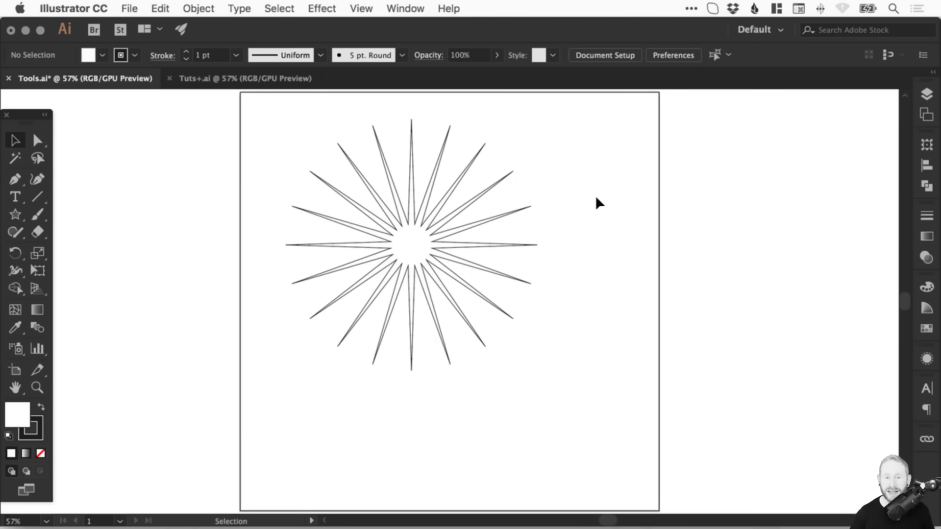
# Create a second 20-point star with Radius 1 300 px and Radius 2 200 px, placing it to the right of the first star.
pyautogui.click(15, 214)
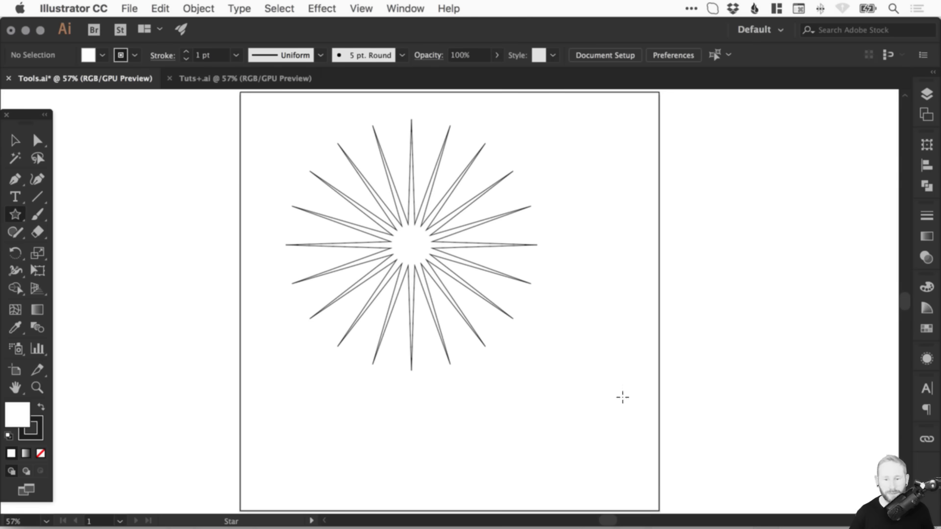
pyautogui.click(576, 384)
pyautogui.moveTo(564, 162); pyautogui.dragTo(651, 189)
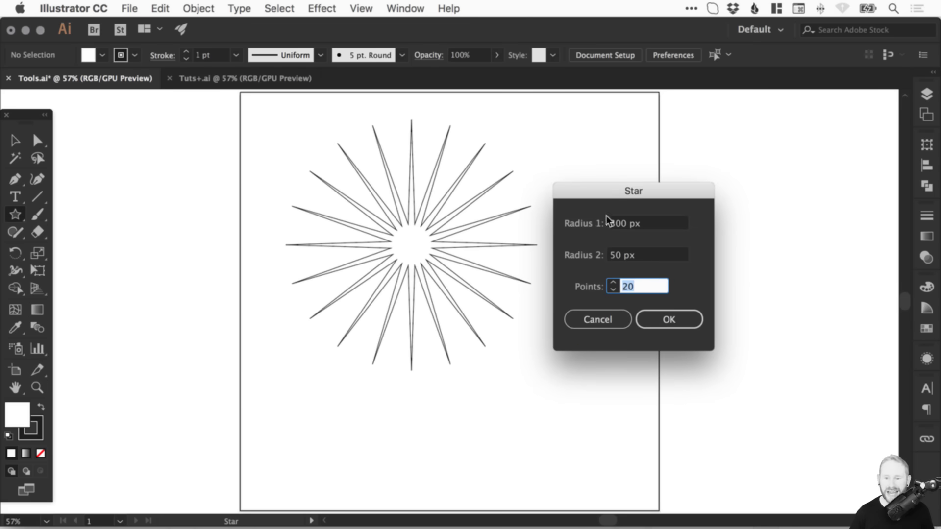
pyautogui.click(622, 255)
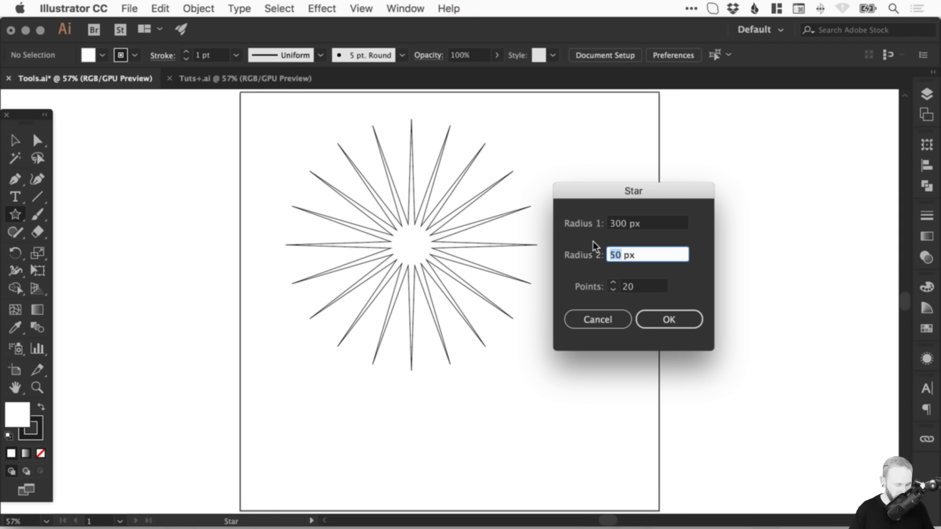
pyautogui.write('200')
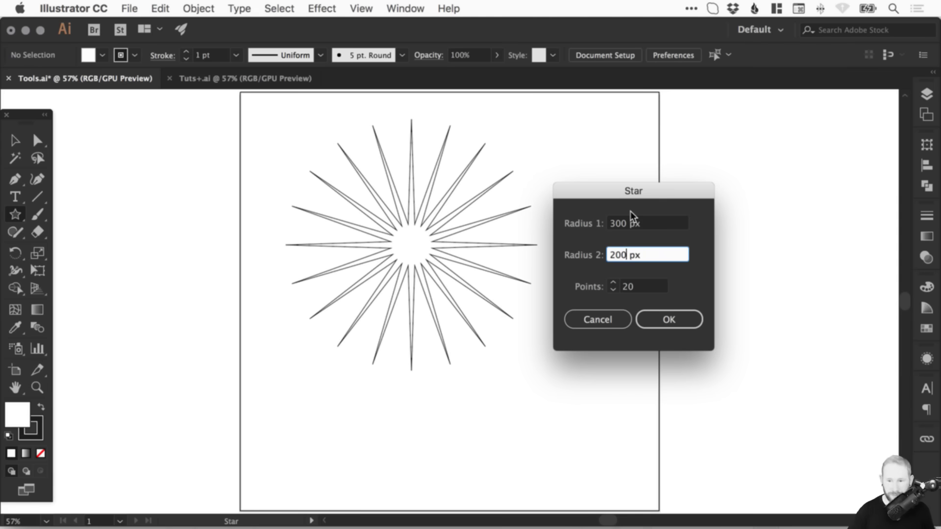
pyautogui.click(669, 319)
pyautogui.press('v')
pyautogui.click(588, 277)
pyautogui.moveTo(596, 274); pyautogui.dragTo(701, 156)
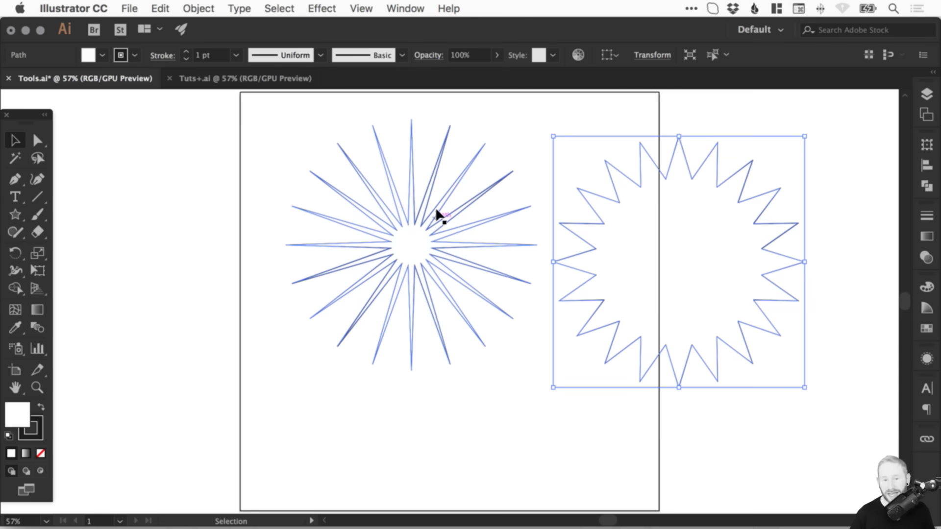
pyautogui.click(629, 119)
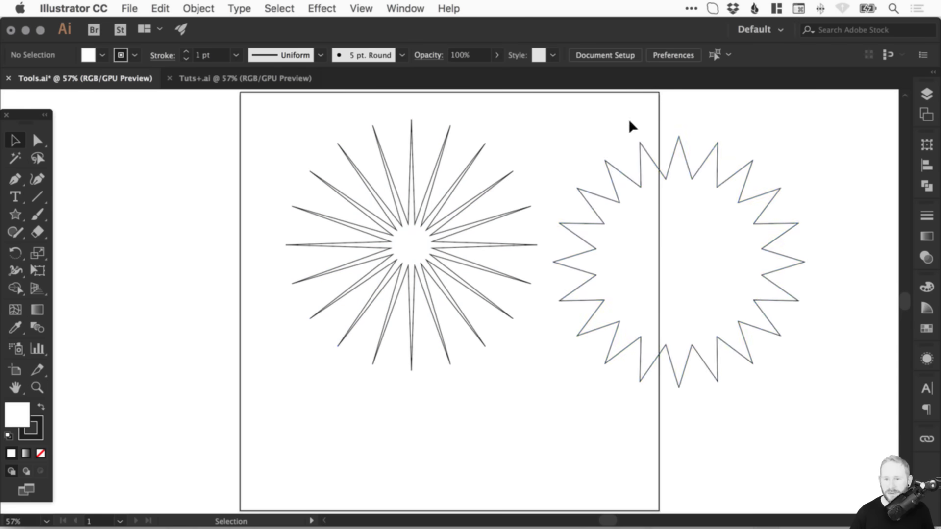
# Delete both 20-point stars from the artboard.
pyautogui.moveTo(587, 118); pyautogui.dragTo(625, 179)
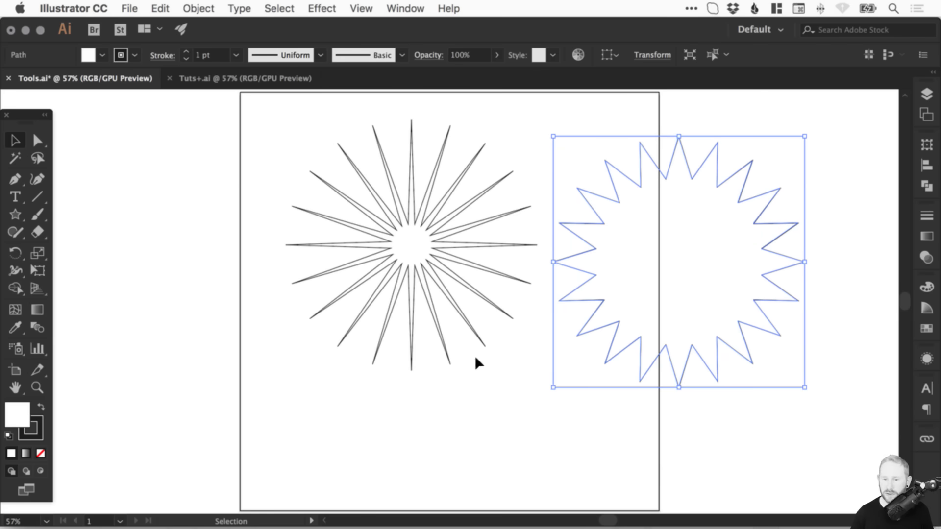
pyautogui.moveTo(283, 425); pyautogui.dragTo(745, 167)
pyautogui.press('Delete')
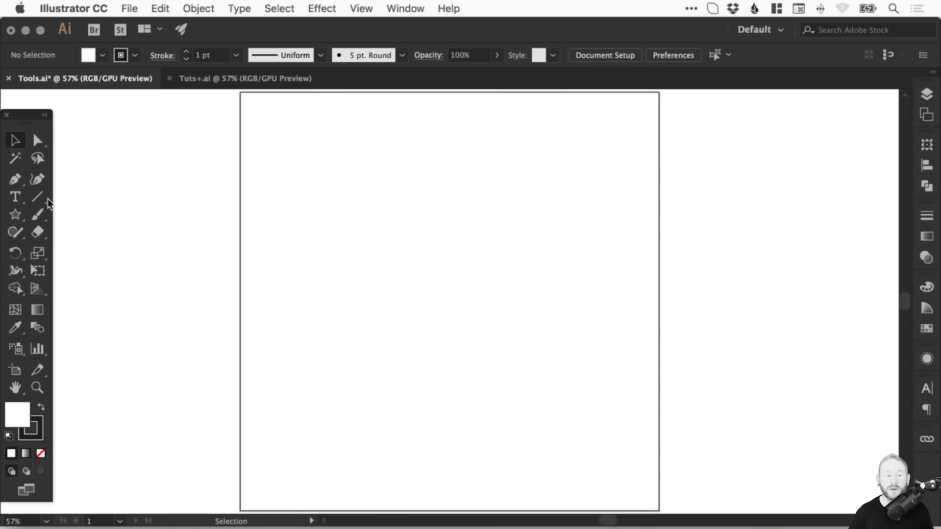
# Draw a rising diagonal line and a straight horizontal line below it with the Line Segment tool.
pyautogui.click(39, 197)
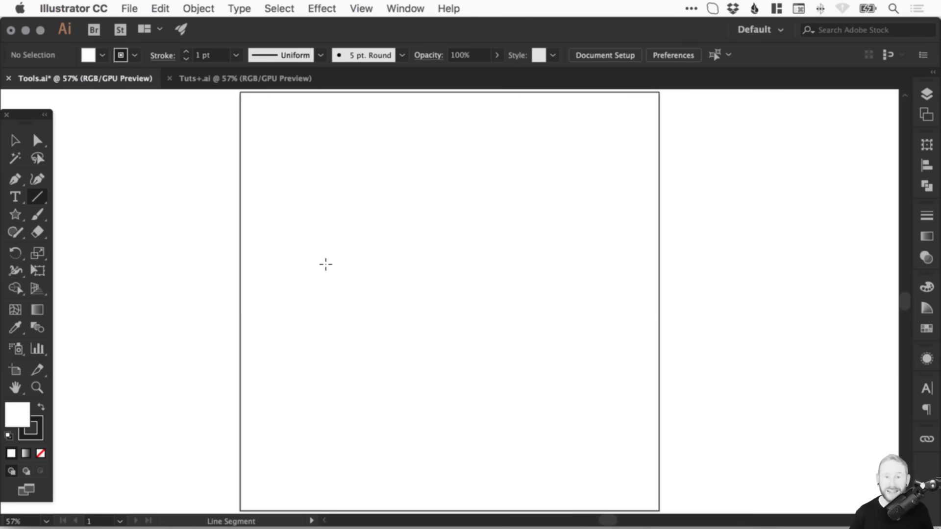
pyautogui.moveTo(298, 298); pyautogui.dragTo(513, 168)
pyautogui.moveTo(299, 353); pyautogui.dragTo(503, 334)
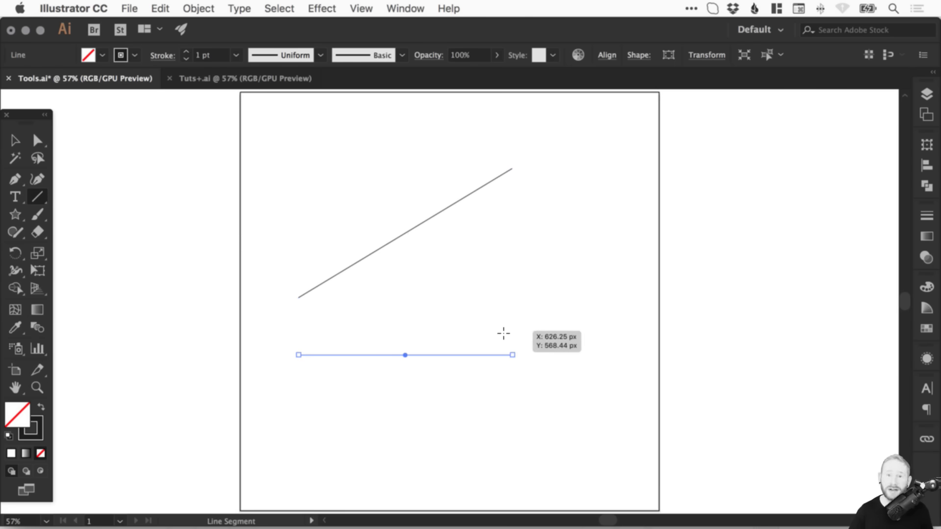
pyautogui.press('v')
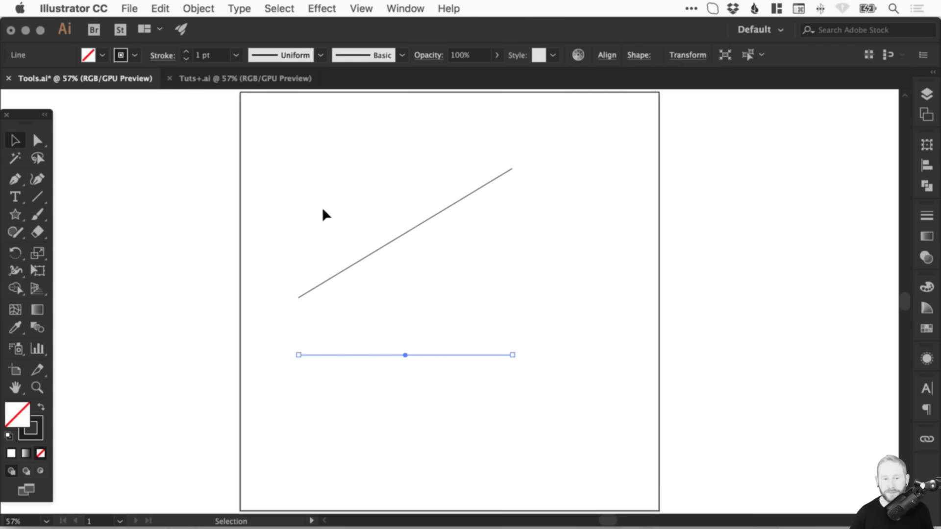
# Draw a vertical line to the right of the existing lines and a shorter horizontal line just above the first horizontal one.
pyautogui.click(37, 196)
pyautogui.moveTo(589, 139); pyautogui.dragTo(588, 355)
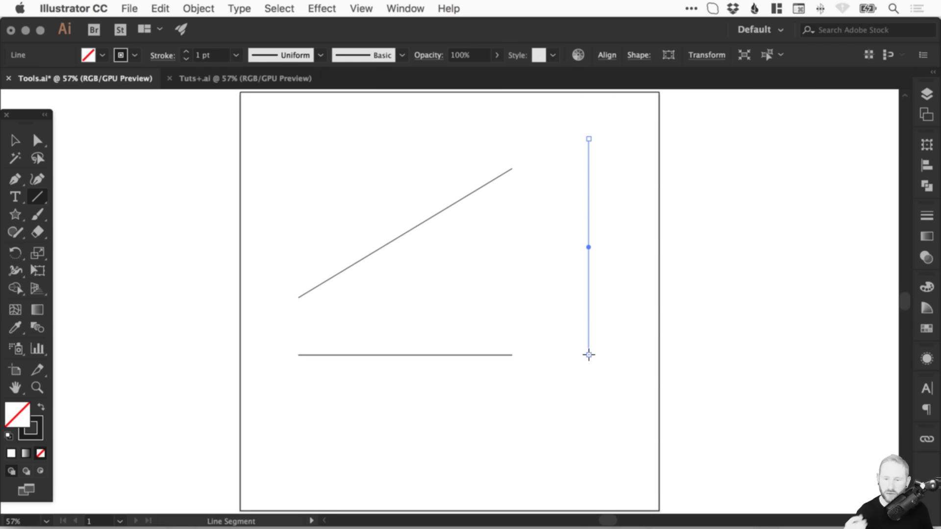
pyautogui.moveTo(333, 314); pyautogui.dragTo(490, 314)
pyautogui.press('v')
pyautogui.moveTo(323, 182); pyautogui.dragTo(501, 229)
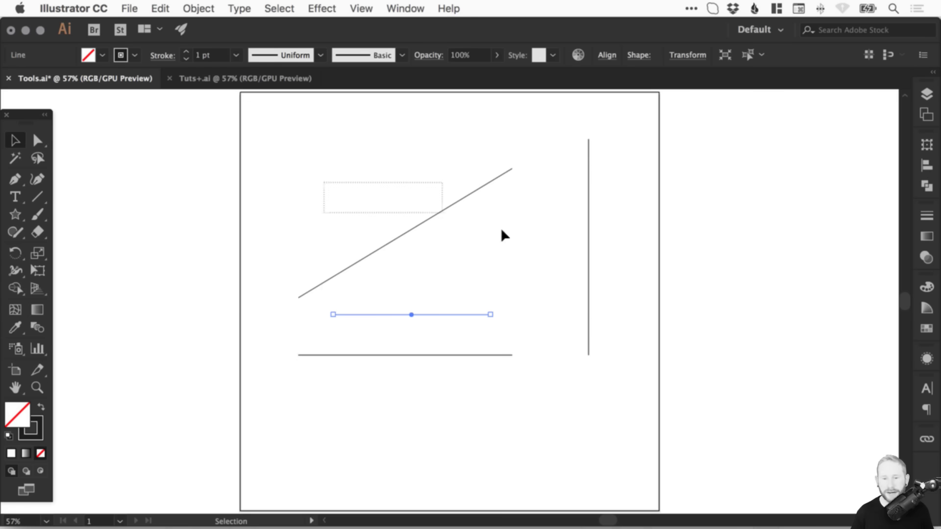
# Draw a rising 45-degree line above the existing diagonal with the Line Segment tool, and delete all the lines from the artboard.
pyautogui.click(39, 199)
pyautogui.moveTo(303, 220); pyautogui.dragTo(406, 118)
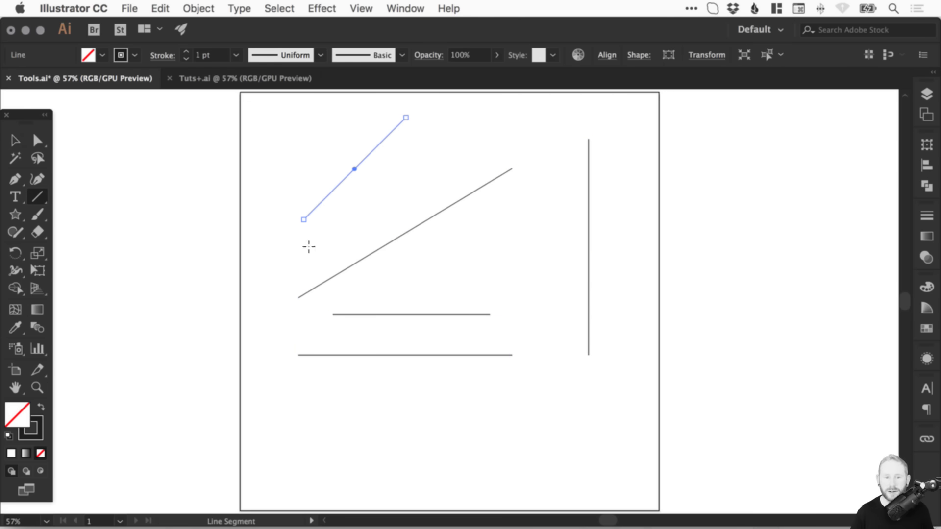
pyautogui.press('v')
pyautogui.moveTo(290, 143); pyautogui.dragTo(643, 405)
pyautogui.press('Delete')
# Draw a quarter-circle arc in the middle of the artboard with the Arc tool, curving from lower left to upper right.
pyautogui.moveTo(39, 198); pyautogui.dragTo(88, 210)
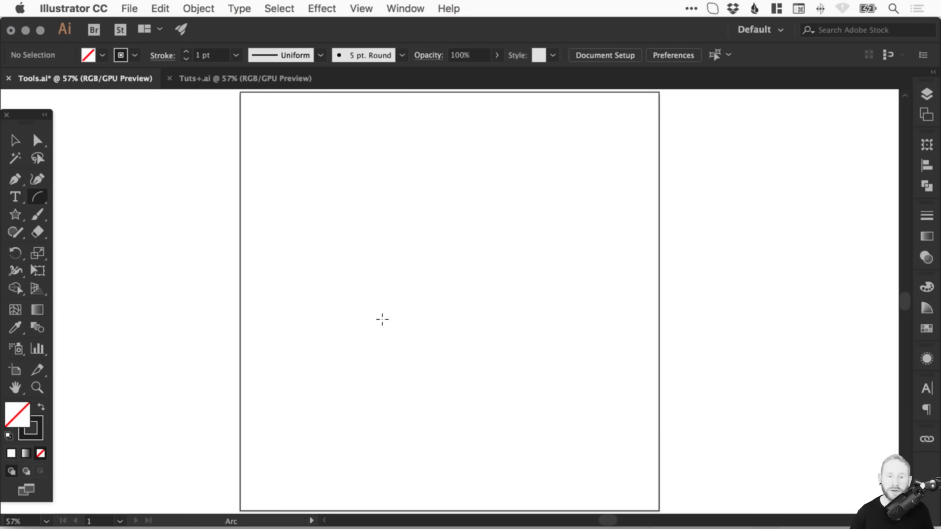
pyautogui.moveTo(331, 359); pyautogui.dragTo(448, 238)
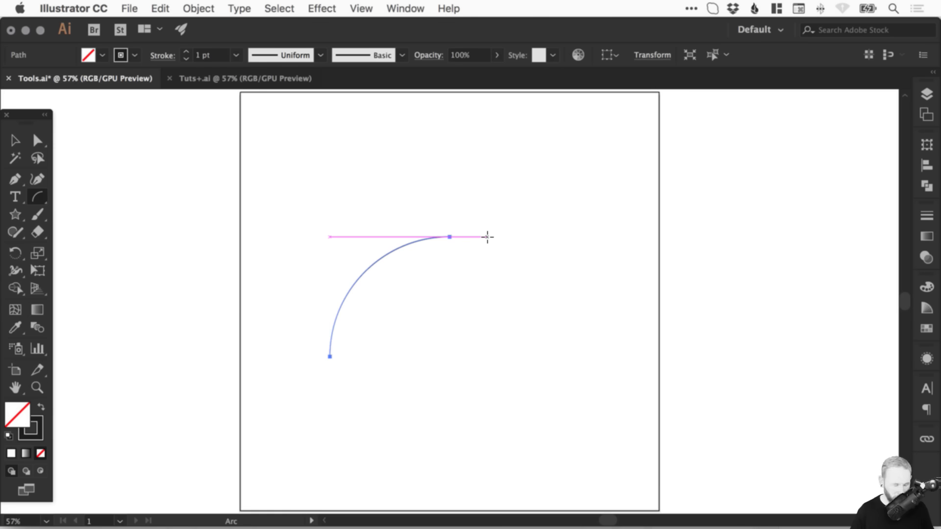
pyautogui.press('v')
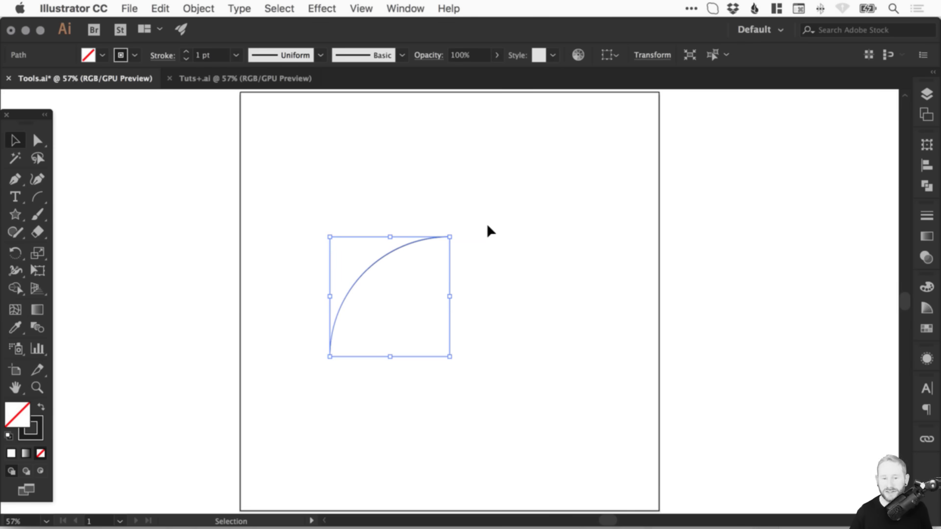
# Delete the quarter-circle arc from the artboard.
pyautogui.click(452, 180)
pyautogui.click(393, 244)
pyautogui.press('Delete')
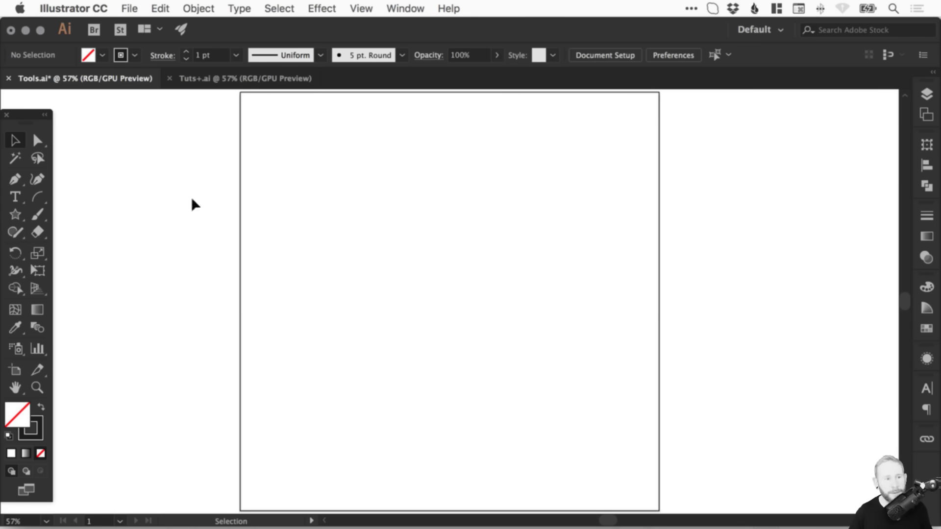
# Draw a closed zigzag shape with 13 straight-edged corner points across the artboard's upper half with the Pen tool, and deselect it.
pyautogui.moveTo(13, 181); pyautogui.dragTo(63, 177)
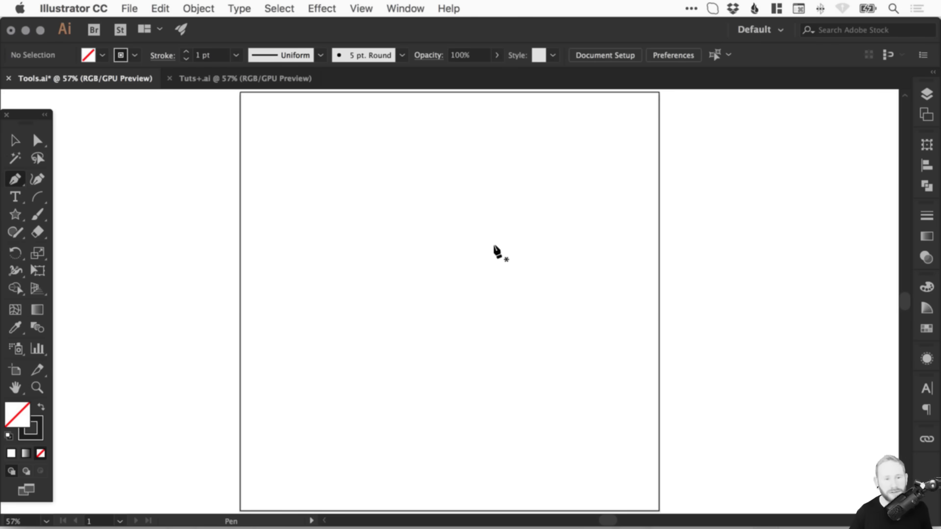
pyautogui.click(311, 166)
pyautogui.click(380, 146)
pyautogui.click(387, 183)
pyautogui.click(450, 147)
pyautogui.click(472, 197)
pyautogui.click(595, 160)
pyautogui.click(604, 244)
pyautogui.click(532, 281)
pyautogui.click(443, 264)
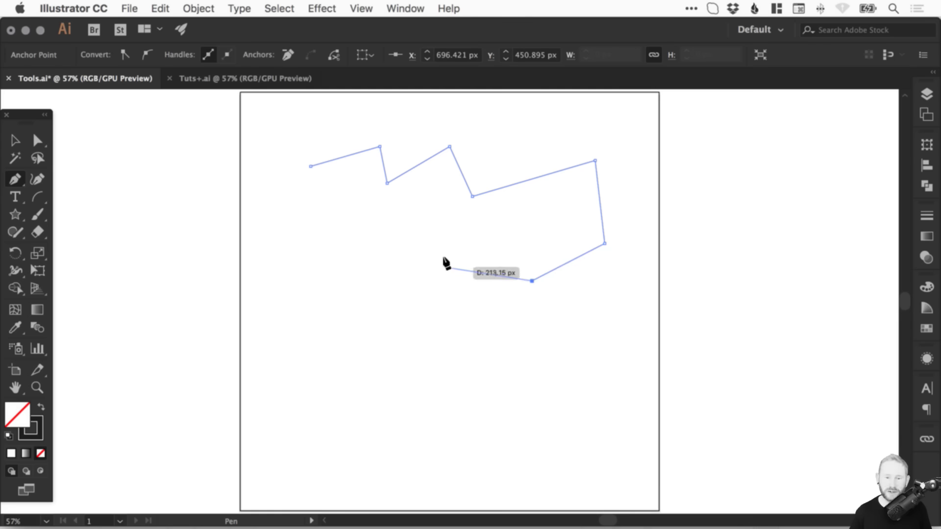
pyautogui.click(436, 213)
pyautogui.click(356, 250)
pyautogui.click(311, 214)
pyautogui.click(255, 200)
pyautogui.click(310, 167)
pyautogui.press('v')
pyautogui.moveTo(408, 165); pyautogui.dragTo(428, 165)
pyautogui.click(452, 99)
# Draw a wavy path of three curved segments below the zigzag shape with the Pen tool, descending from left to right.
pyautogui.press('z')
pyautogui.moveTo(220, 128); pyautogui.dragTo(699, 370)
pyautogui.press('v')
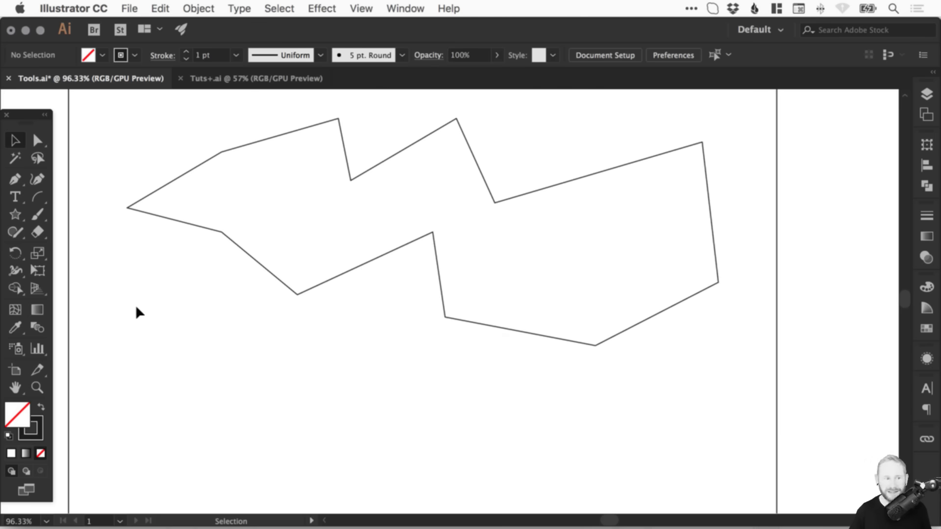
pyautogui.click(10, 179)
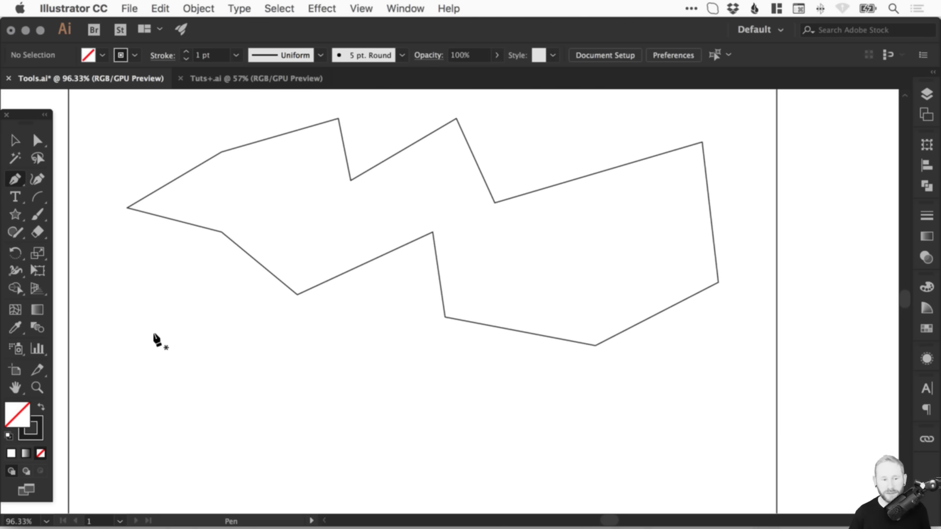
pyautogui.click(154, 342)
pyautogui.moveTo(287, 422); pyautogui.dragTo(488, 301)
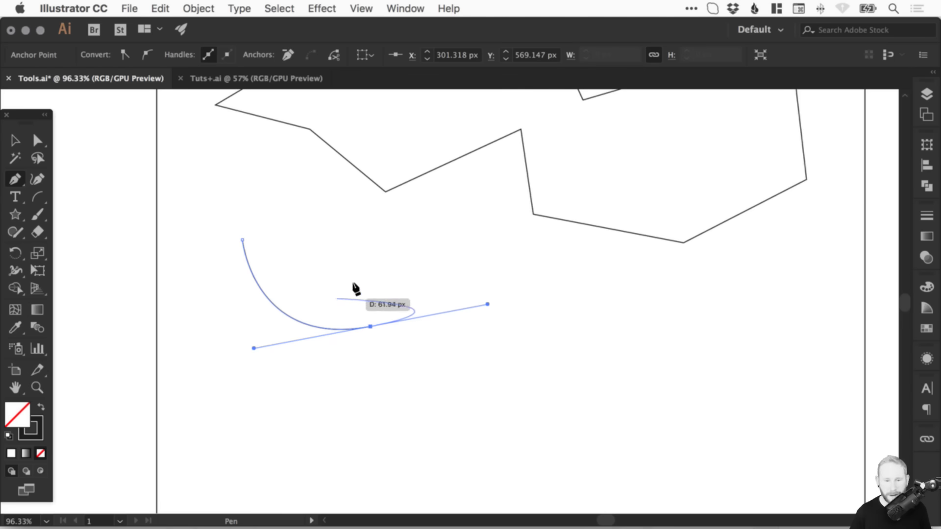
pyautogui.click(524, 378)
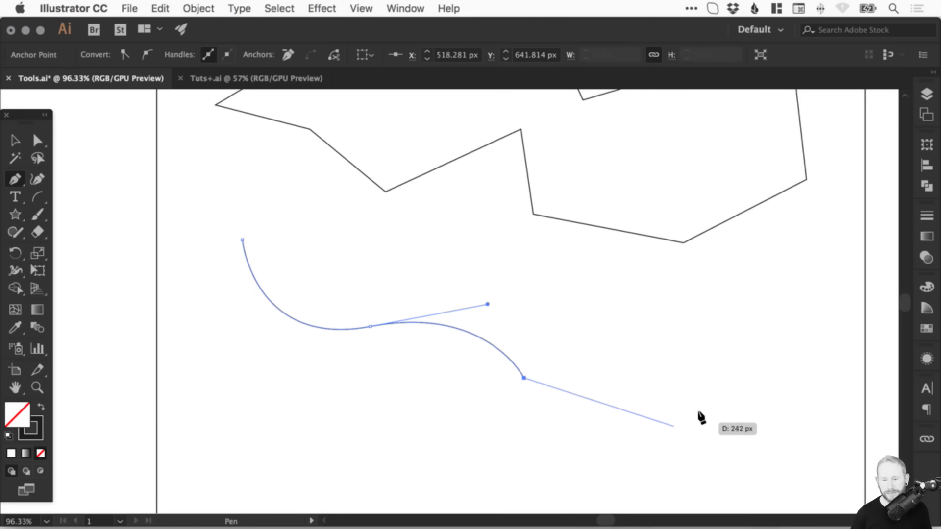
pyautogui.moveTo(669, 418); pyautogui.dragTo(793, 375)
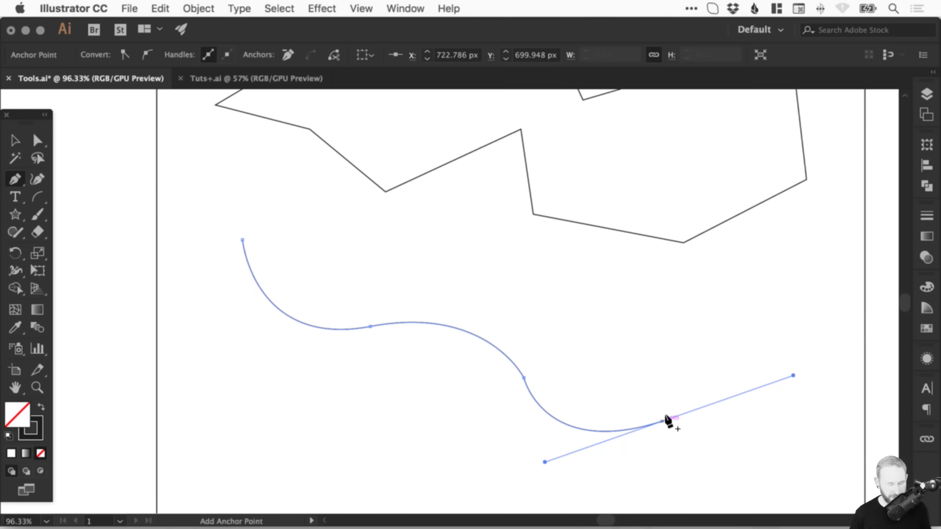
# Remove the last anchor's outgoing handle, add two straight segments heading back up-left, and close the path with a curve at its start point.
pyautogui.moveTo(669, 419); pyautogui.dragTo(551, 301)
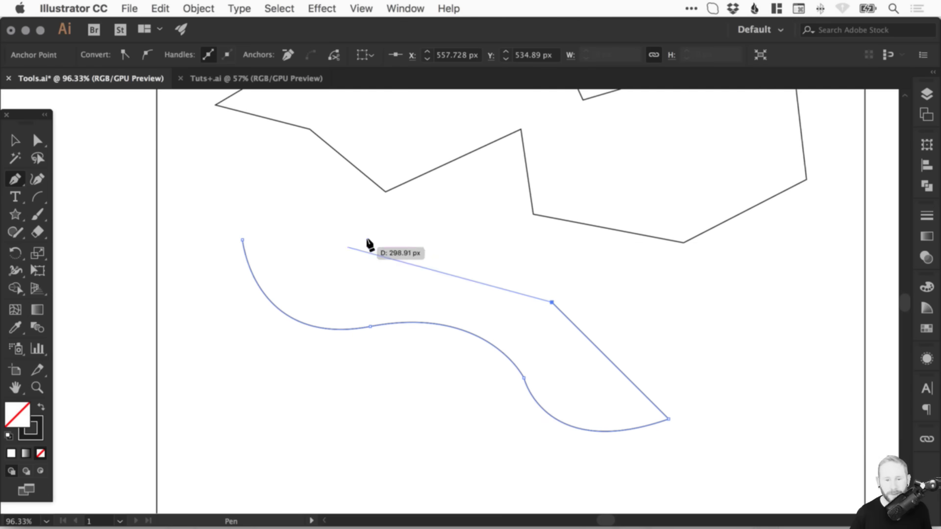
pyautogui.moveTo(409, 251); pyautogui.dragTo(398, 237)
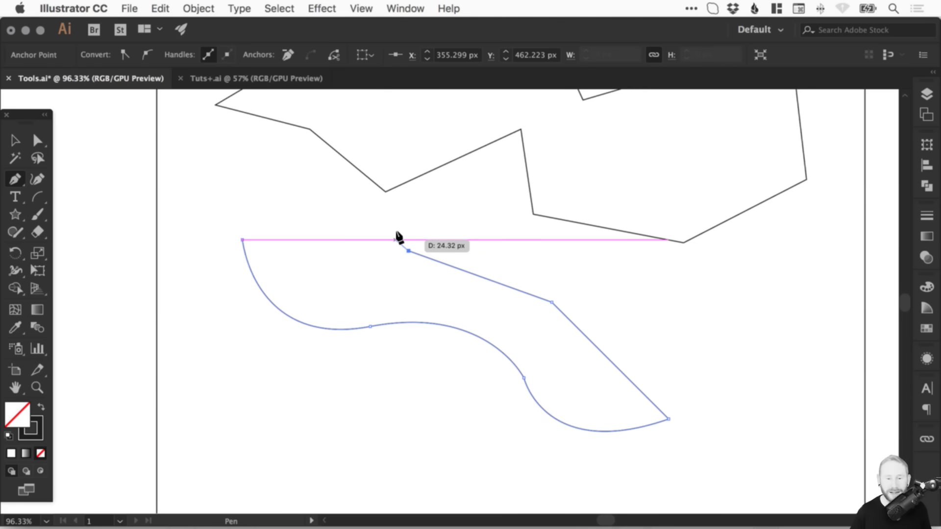
pyautogui.moveTo(243, 239); pyautogui.dragTo(251, 293)
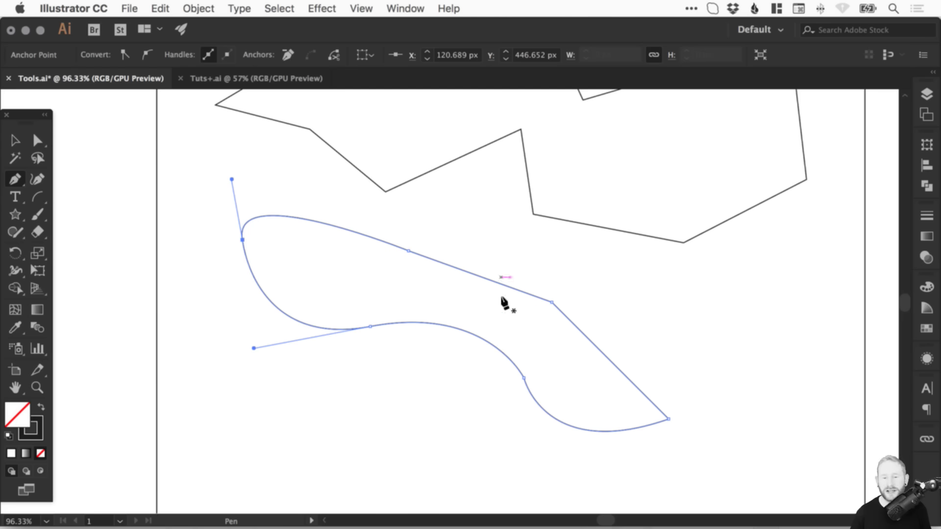
# Remove the closed curved shape below the zigzag shape.
pyautogui.press('v')
pyautogui.moveTo(173, 261); pyautogui.dragTo(607, 388)
pyautogui.press('super+x')
# Try adding an anchor point to the unselected zigzag shape, and select all its anchor points with the Direct Selection tool.
pyautogui.moveTo(360, 194); pyautogui.dragTo(290, 376)
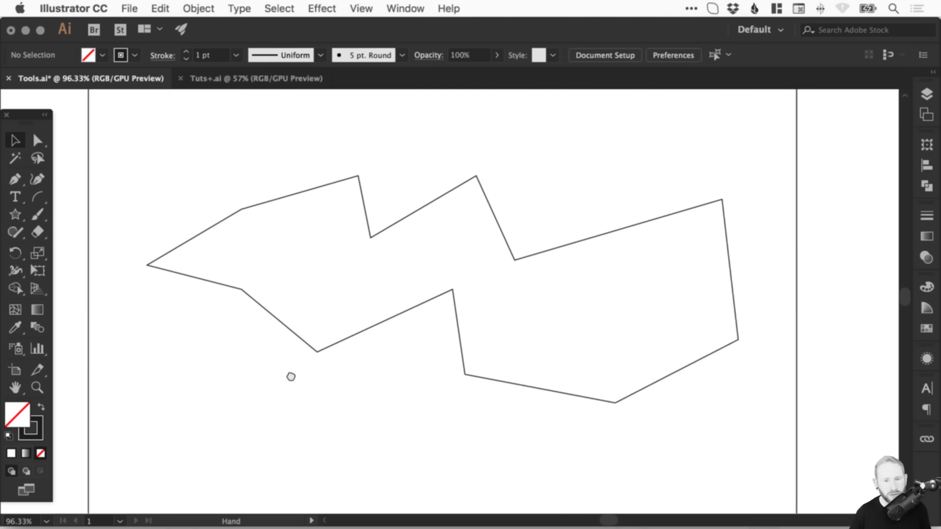
pyautogui.click(15, 180)
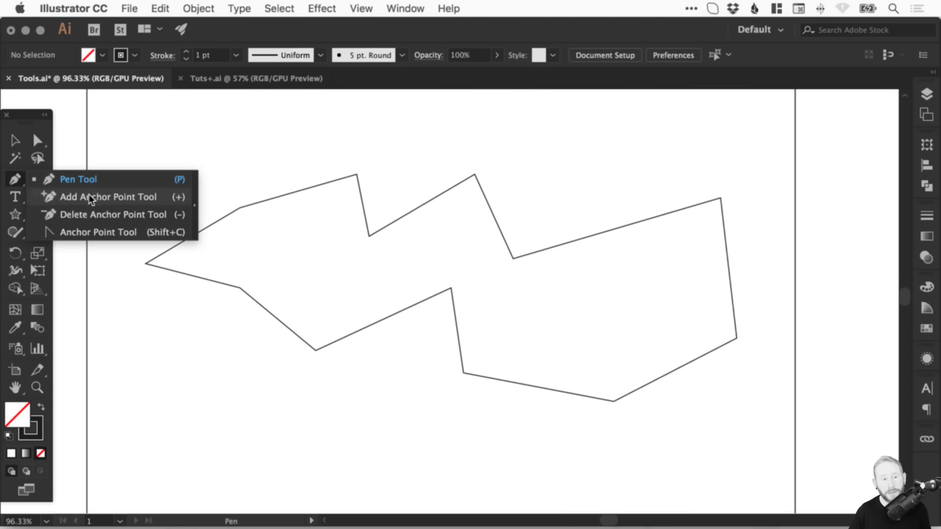
pyautogui.click(95, 197)
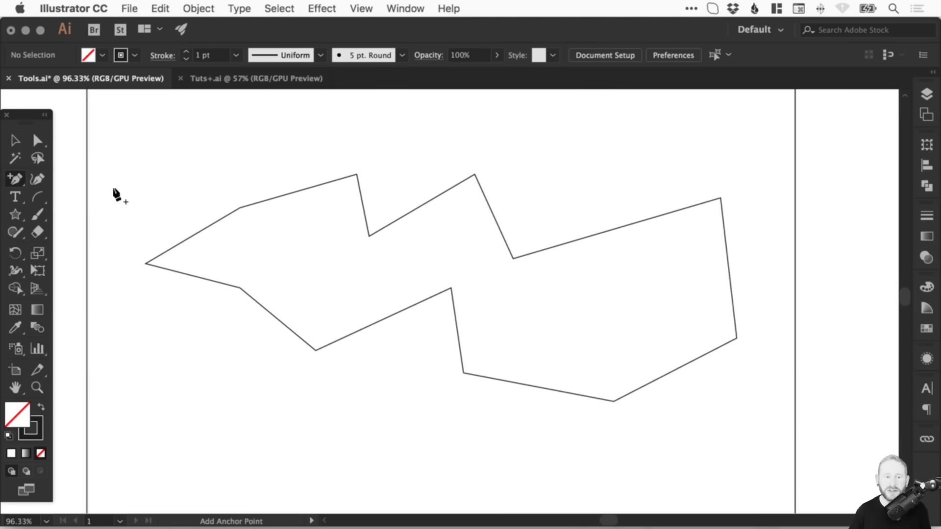
pyautogui.click(292, 193)
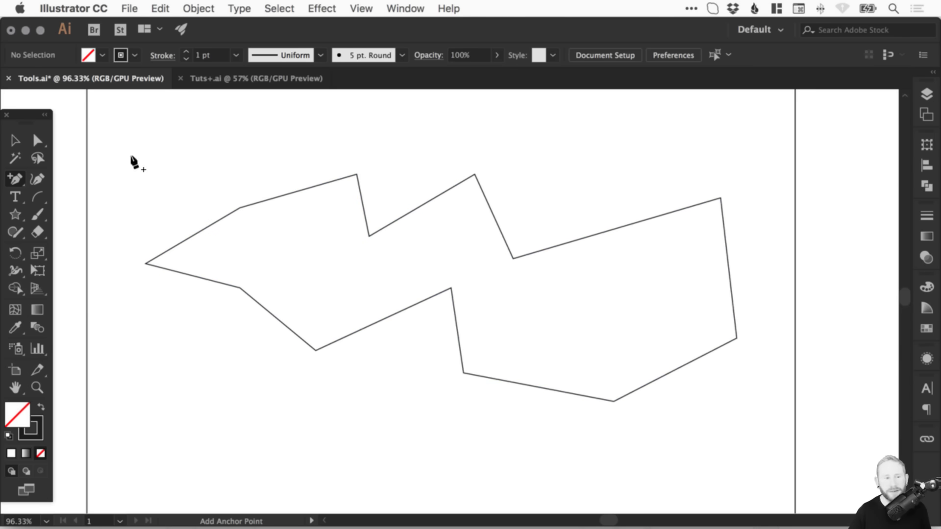
pyautogui.click(39, 141)
pyautogui.moveTo(113, 143); pyautogui.dragTo(794, 459)
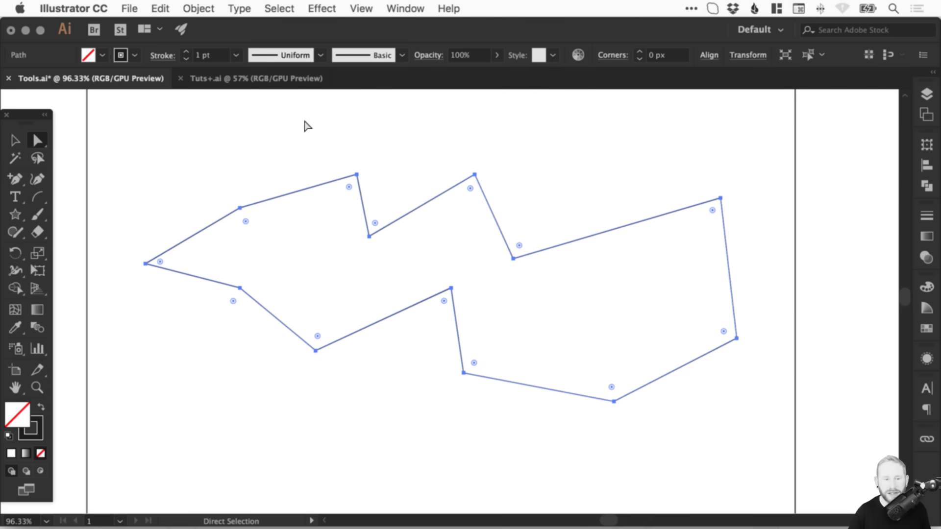
# Add six anchor points to the zigzag shape with the Add Anchor Point tool, two on each of its three leftmost edges.
pyautogui.click(14, 180)
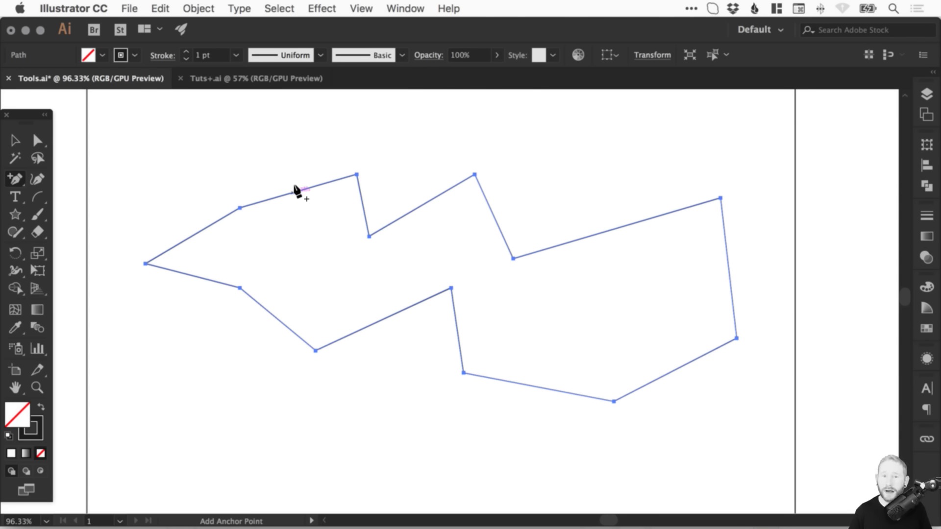
pyautogui.click(360, 9)
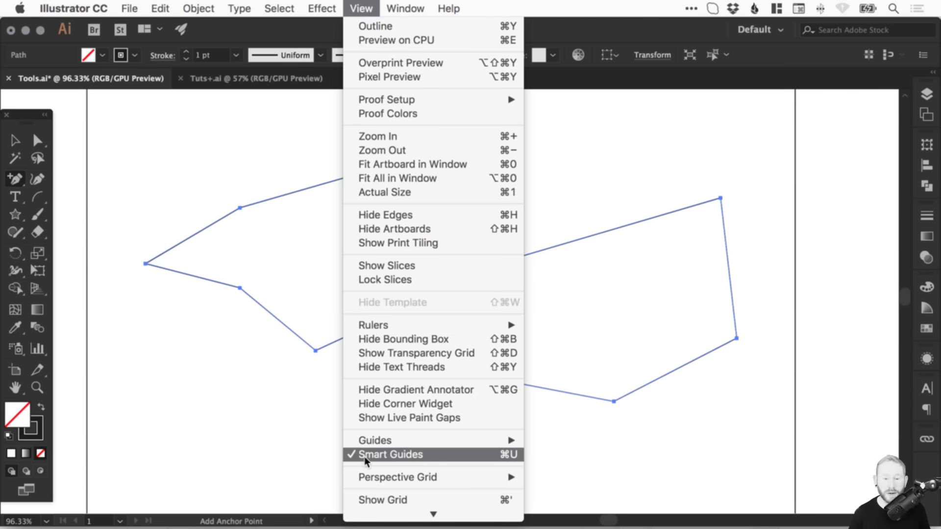
pyautogui.click(334, 210)
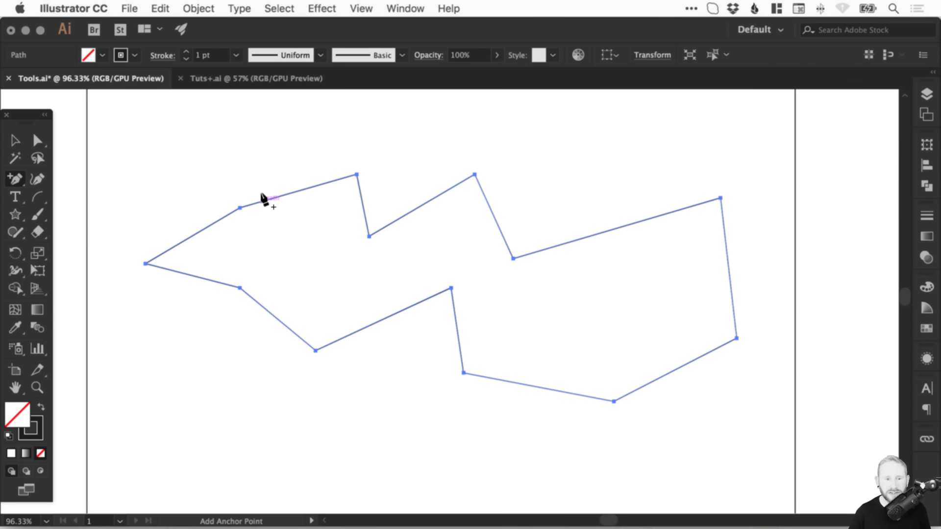
pyautogui.click(326, 183)
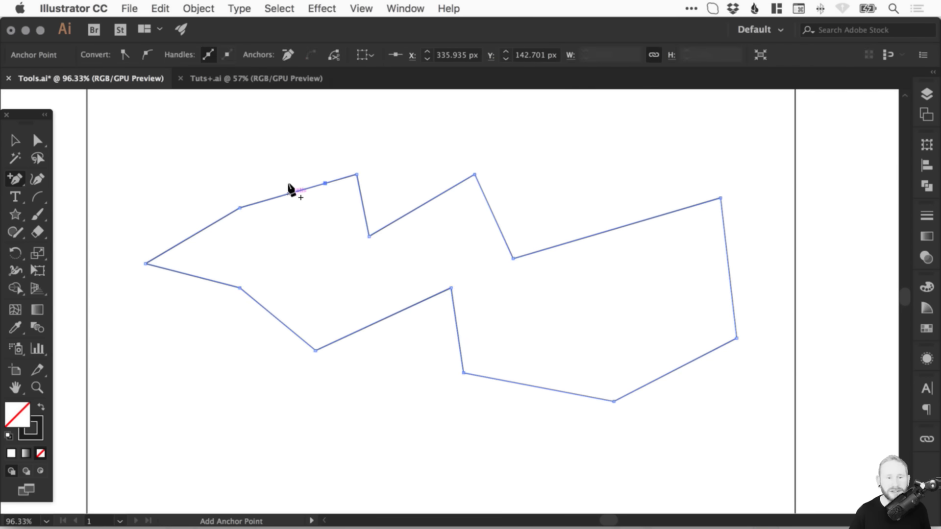
pyautogui.click(177, 245)
pyautogui.click(180, 273)
pyautogui.click(213, 282)
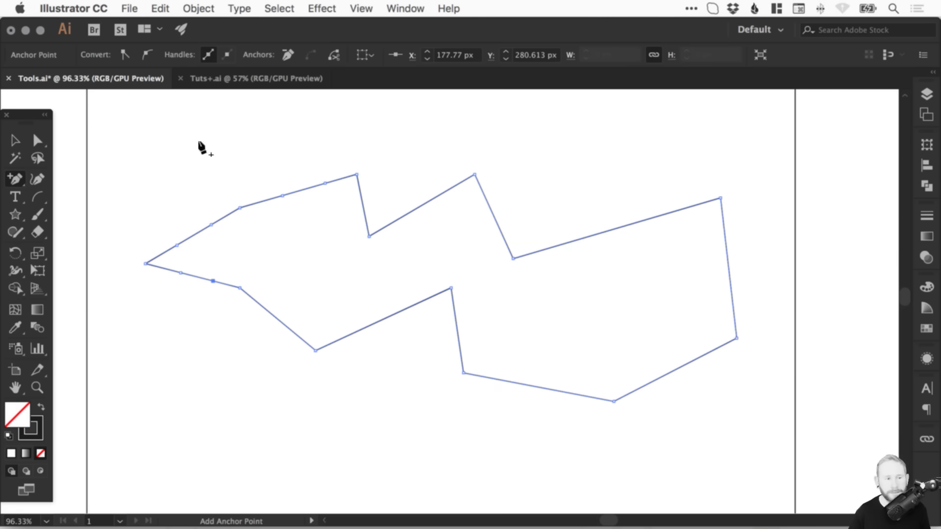
# Delete the left added anchor point on the top-left edge and both on the adjacent edge leading down to the leftmost corner.
pyautogui.click(14, 181)
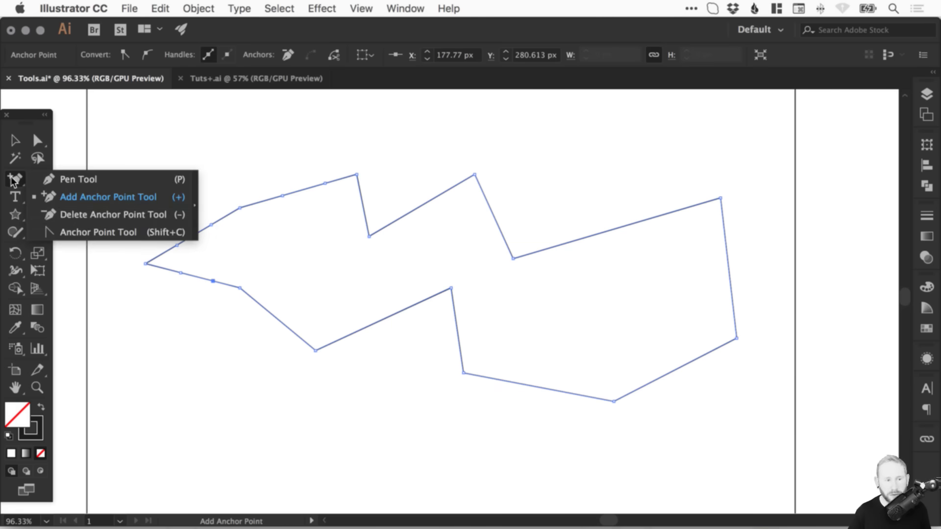
pyautogui.click(88, 213)
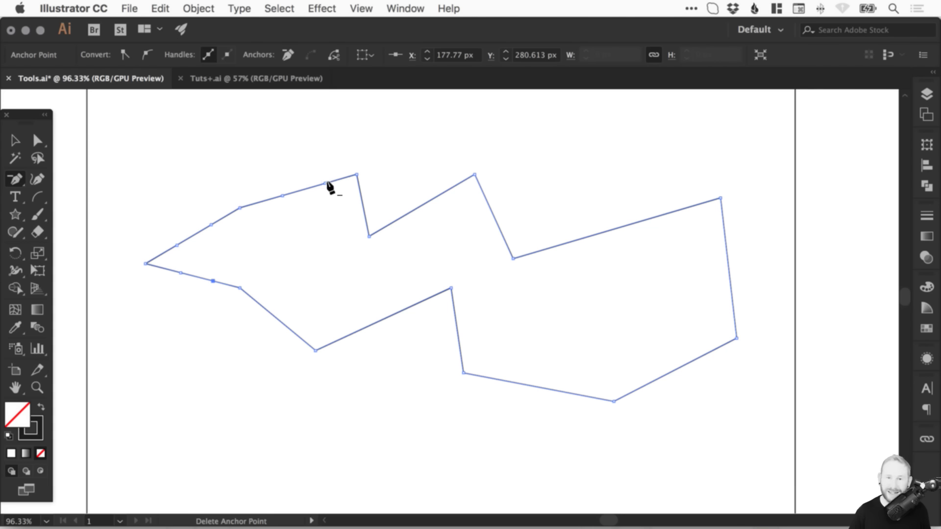
pyautogui.click(284, 192)
pyautogui.click(211, 224)
pyautogui.click(177, 243)
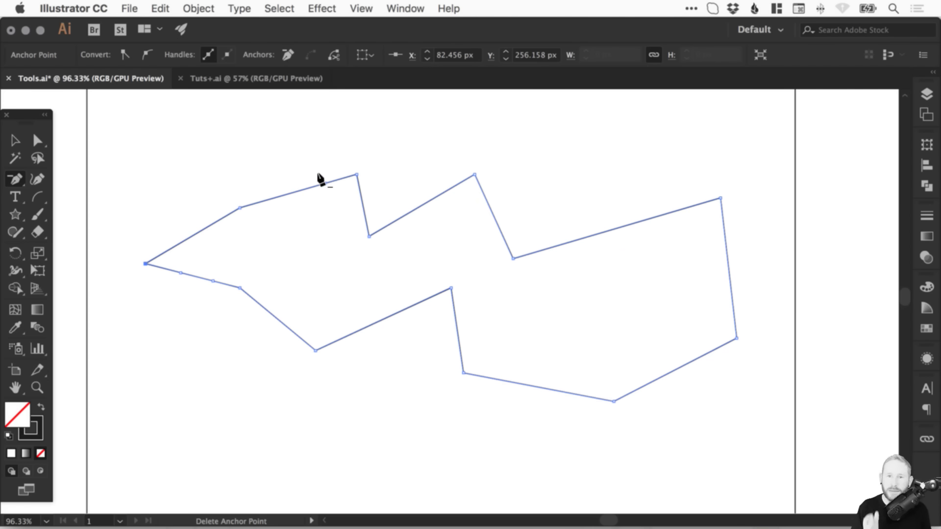
# Deselect the zigzag shape and draw an open S-shaped curve through three anchor points below it with the Pen tool.
pyautogui.click(15, 179)
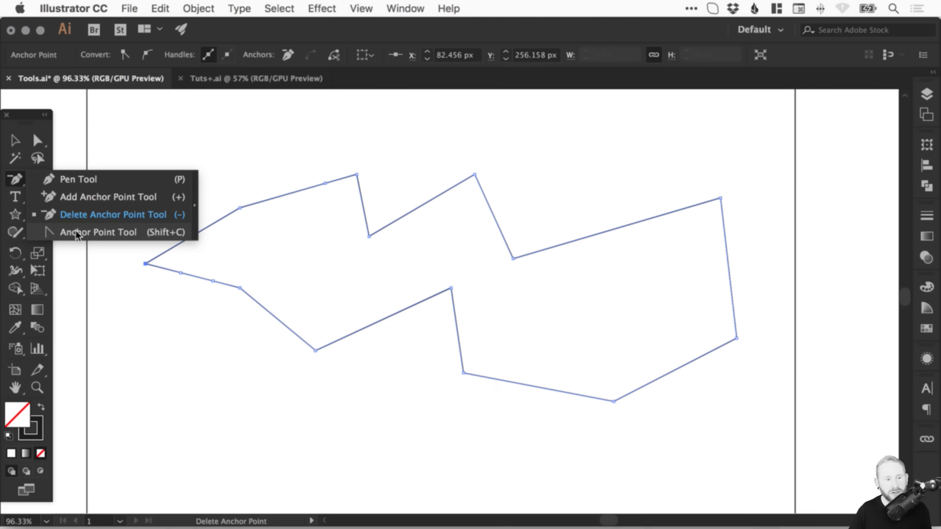
pyautogui.click(64, 230)
pyautogui.click(14, 141)
pyautogui.click(334, 264)
pyautogui.moveTo(319, 334); pyautogui.dragTo(311, 144)
pyautogui.click(15, 179)
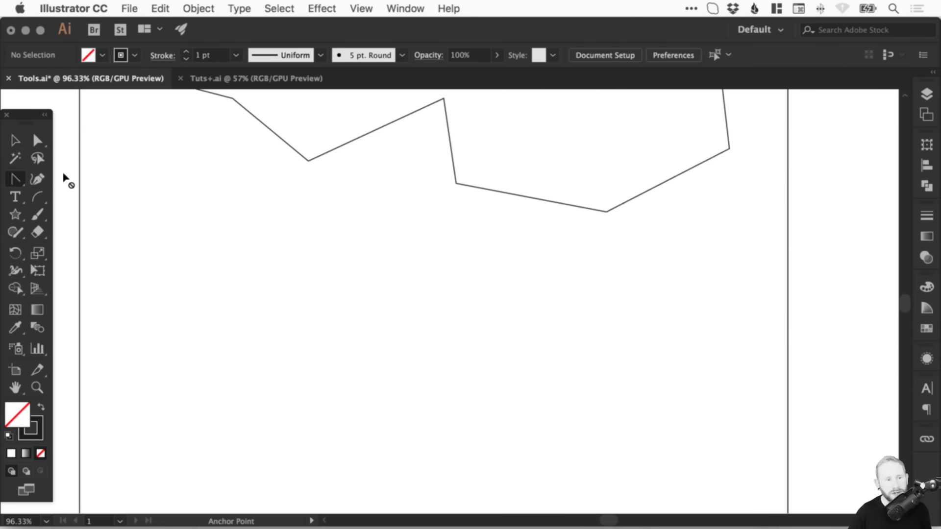
pyautogui.moveTo(12, 180); pyautogui.dragTo(63, 179)
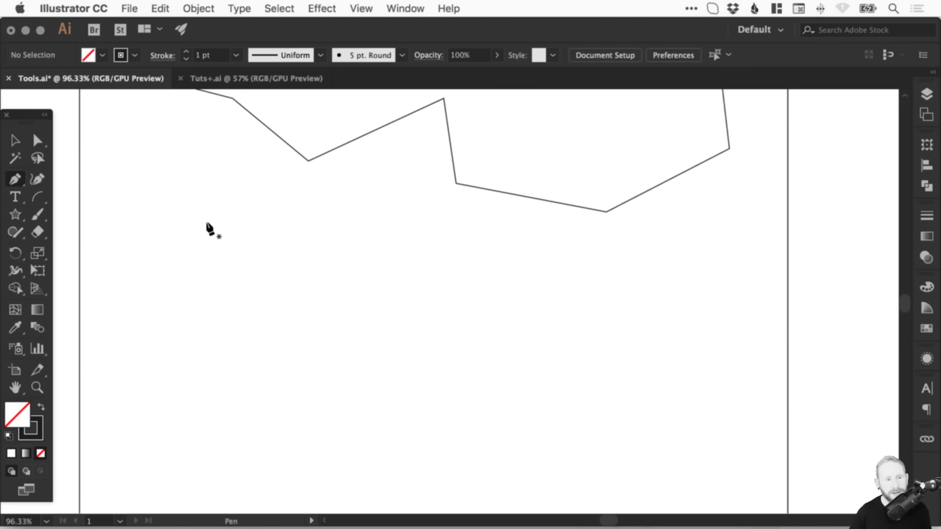
pyautogui.click(252, 257)
pyautogui.moveTo(304, 367); pyautogui.dragTo(463, 341)
pyautogui.click(452, 450)
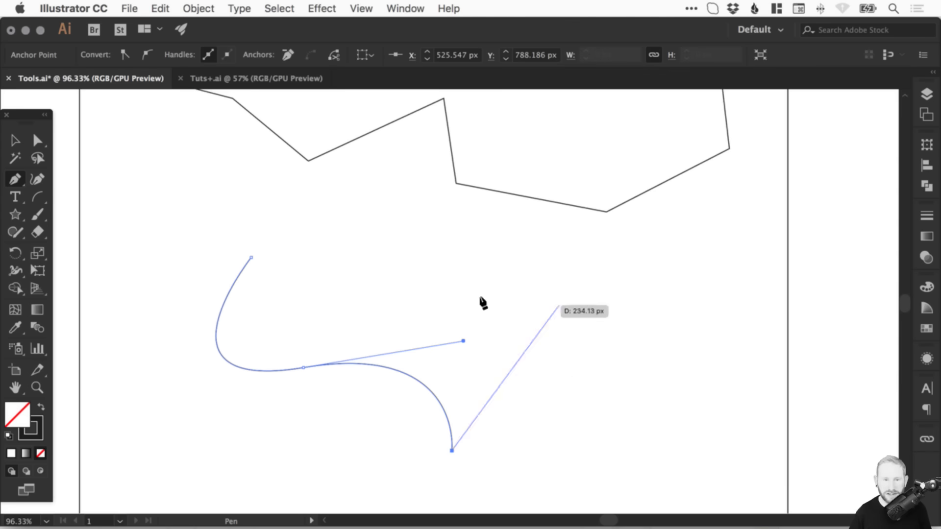
# End the S-shaped curve as an open path by deselecting it.
pyautogui.click(279, 8)
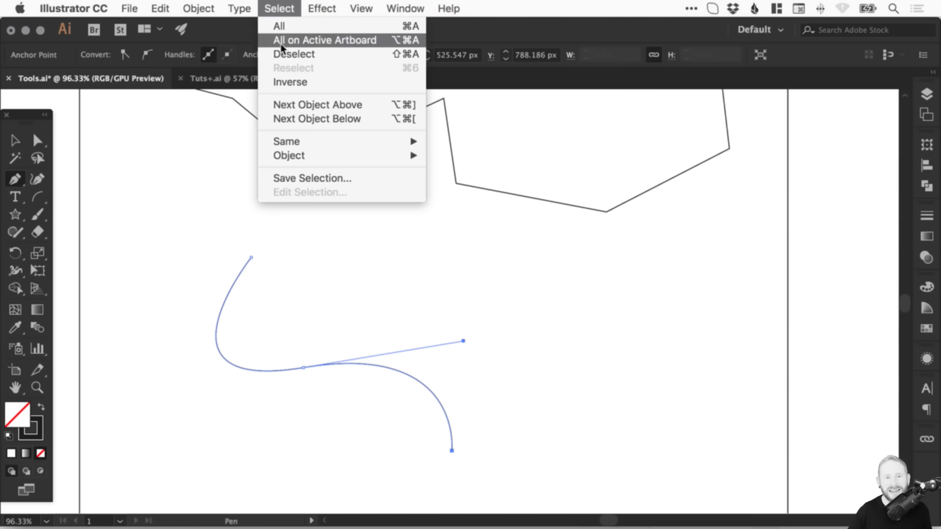
pyautogui.click(286, 4)
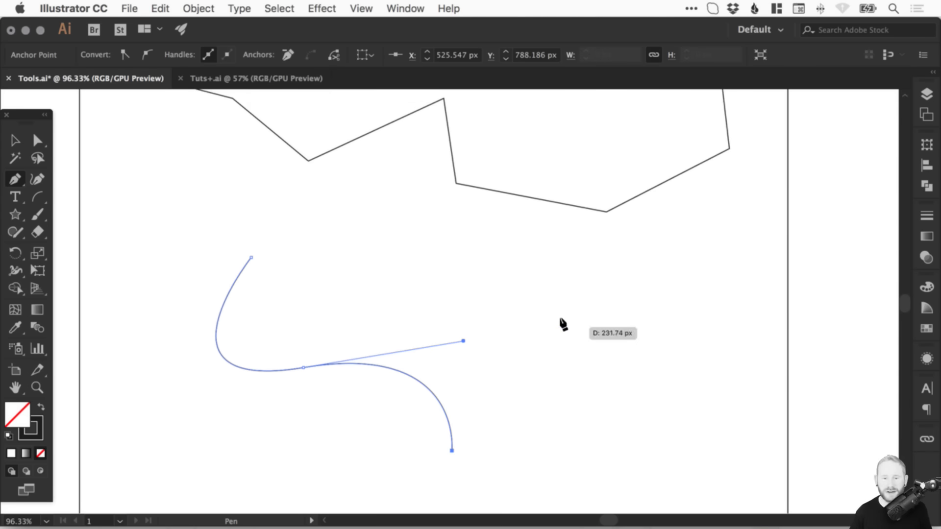
pyautogui.press('v')
pyautogui.click(144, 195)
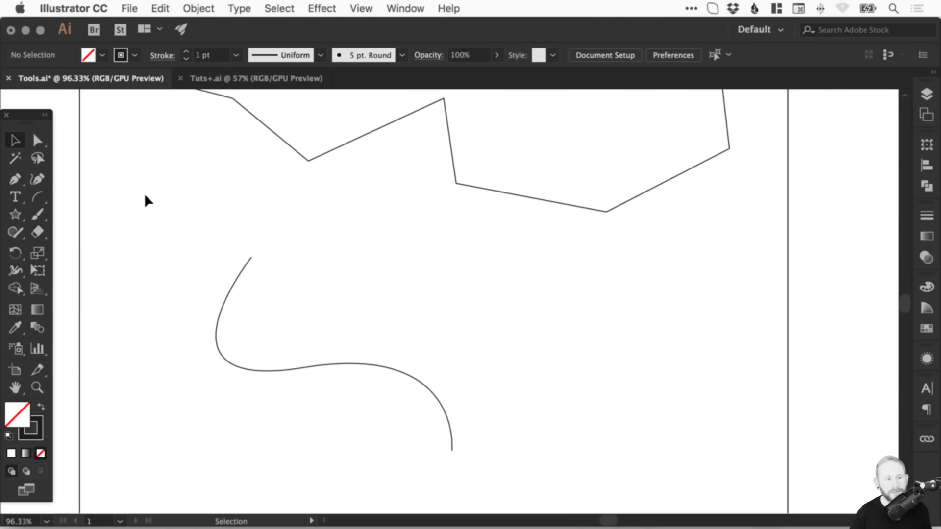
# Convert the S-shaped curve's middle anchor point to a corner with the Anchor Point tool.
pyautogui.moveTo(185, 263); pyautogui.dragTo(354, 330)
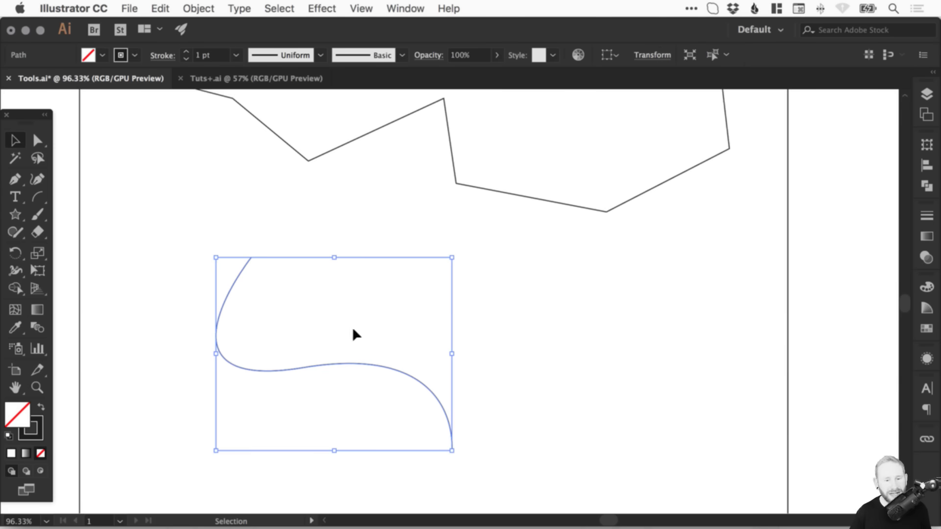
pyautogui.moveTo(22, 186); pyautogui.dragTo(64, 230)
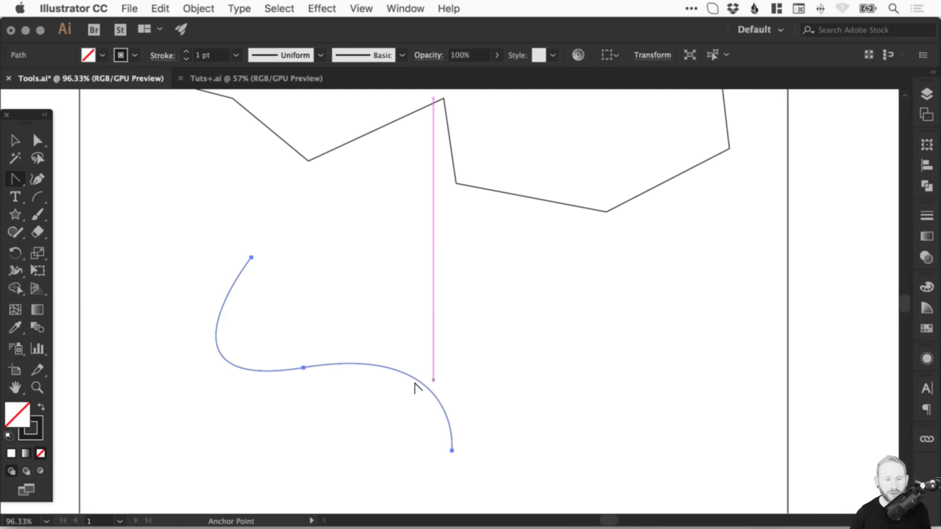
pyautogui.click(304, 364)
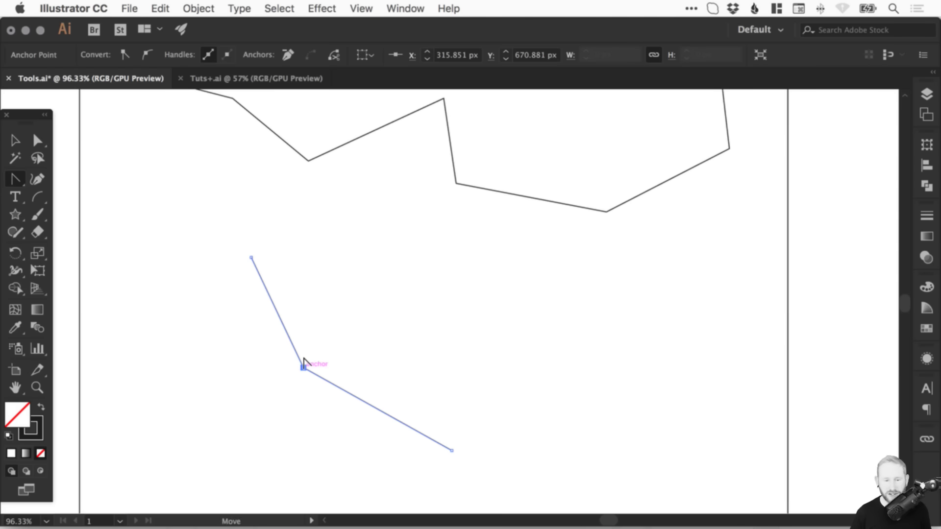
# Delete the angled open path below the zigzag shape, including its leftover end point.
pyautogui.press('v')
pyautogui.moveTo(206, 244); pyautogui.dragTo(371, 390)
pyautogui.press('Delete')
pyautogui.moveTo(429, 268); pyautogui.dragTo(422, 292)
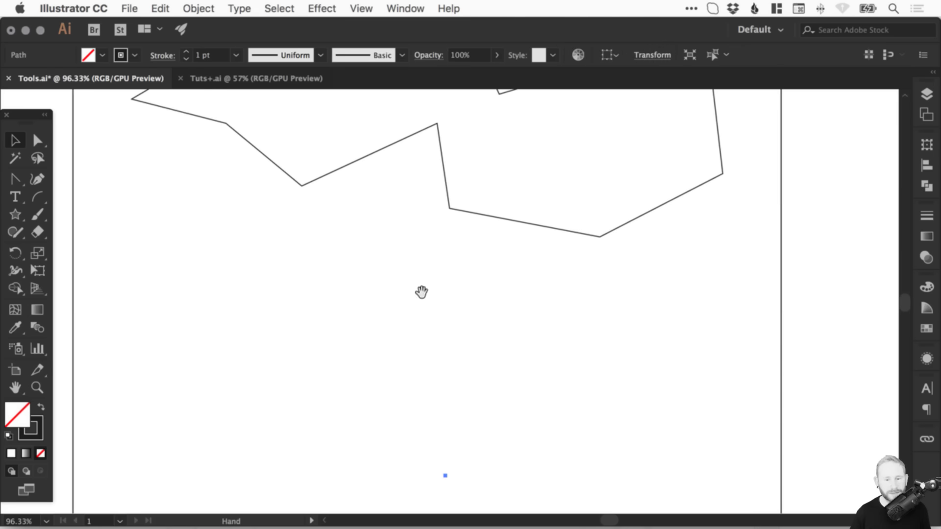
pyautogui.press('Delete')
# Delete the remaining zigzag shapes to clear the artboard.
pyautogui.moveTo(357, 283); pyautogui.dragTo(354, 406)
pyautogui.keyDown('super'); pyautogui.moveTo(178, 416); pyautogui.dragTo(608, 192); pyautogui.keyUp('super')
pyautogui.press('Delete')
pyautogui.press('super+shift+a')
pyautogui.moveTo(113, 325); pyautogui.dragTo(731, 133)
pyautogui.press('Delete')
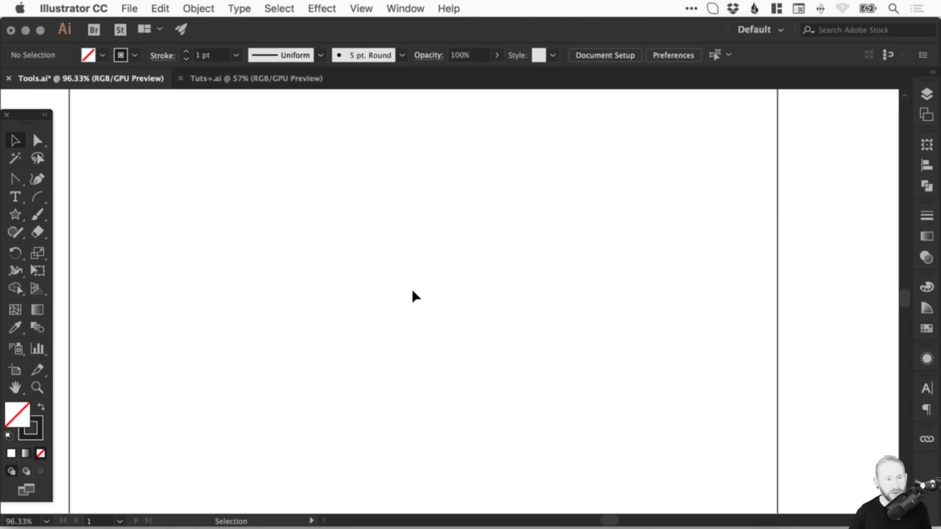
# Draw a closed wavy shape through eight points with the Curvature tool, ending on the starting point.
pyautogui.moveTo(15, 179); pyautogui.dragTo(60, 178)
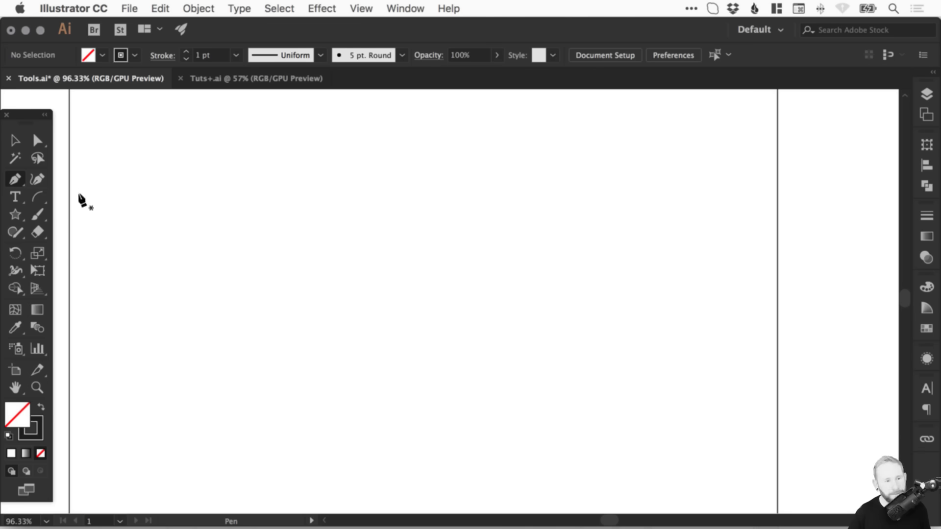
pyautogui.click(38, 182)
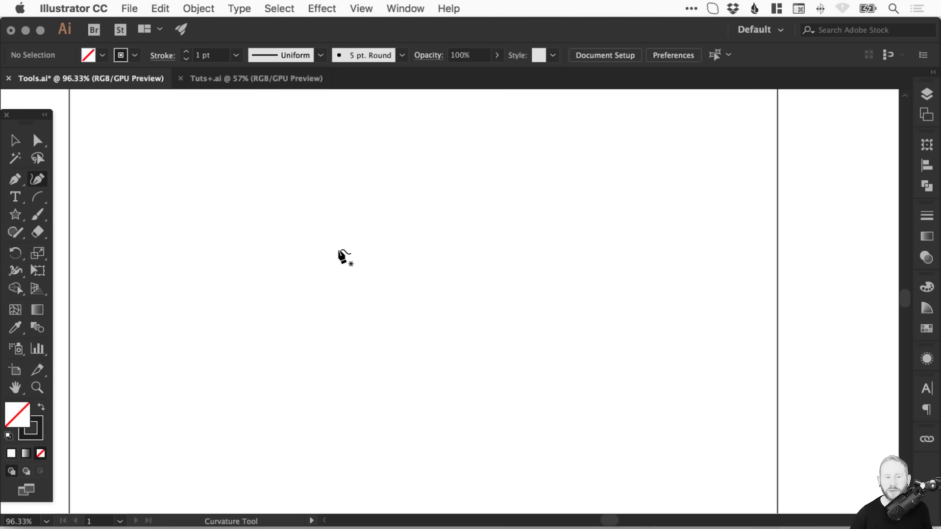
pyautogui.click(218, 250)
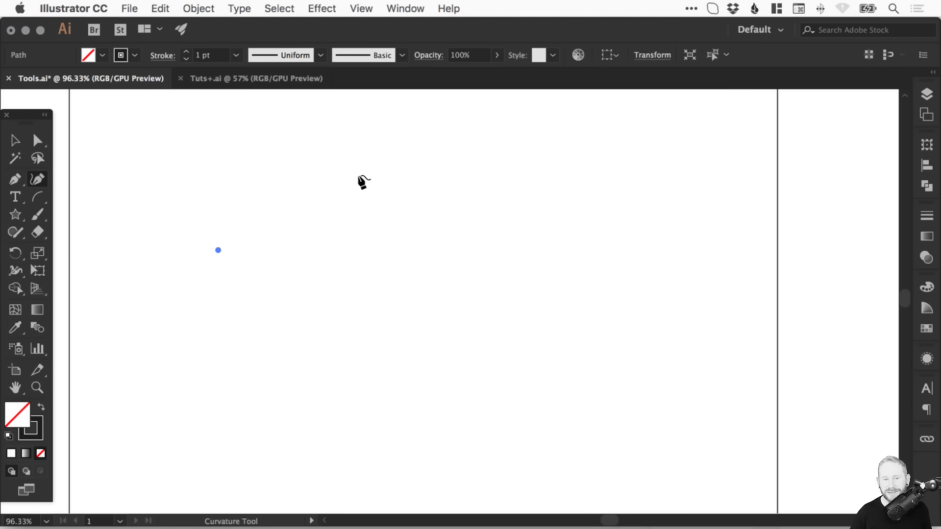
pyautogui.click(356, 181)
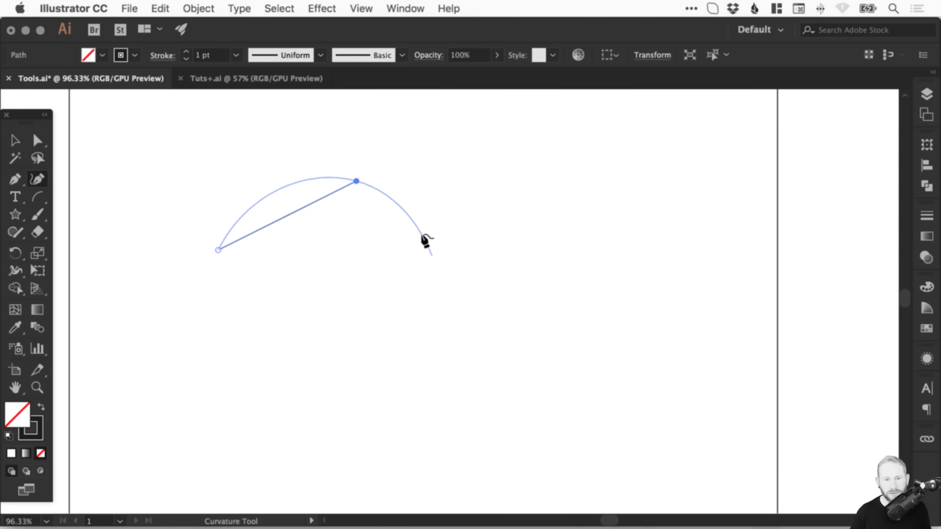
pyautogui.click(425, 290)
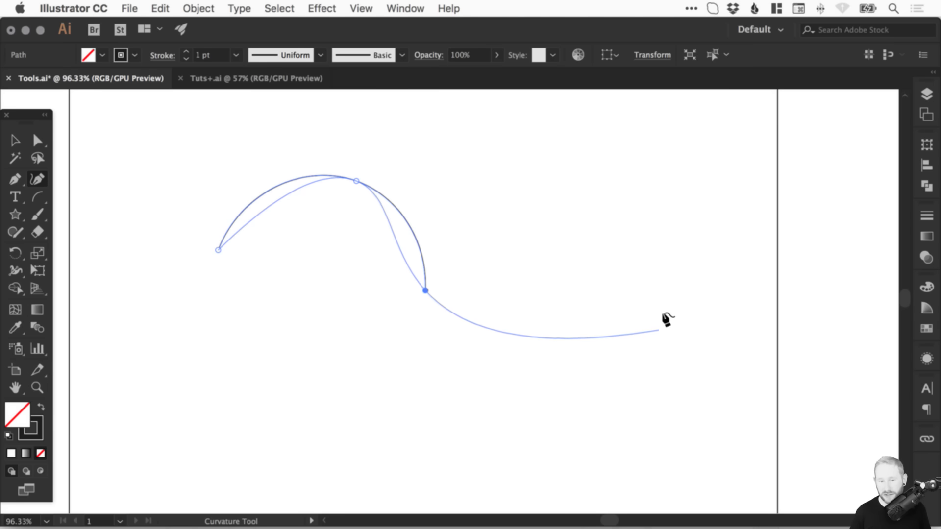
pyautogui.click(631, 302)
pyautogui.click(577, 175)
pyautogui.click(425, 130)
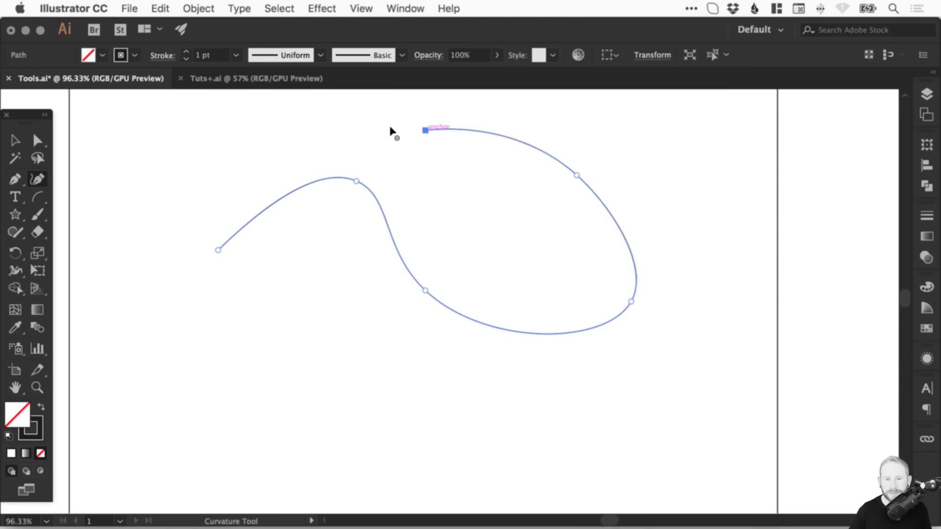
pyautogui.click(271, 117)
pyautogui.click(128, 160)
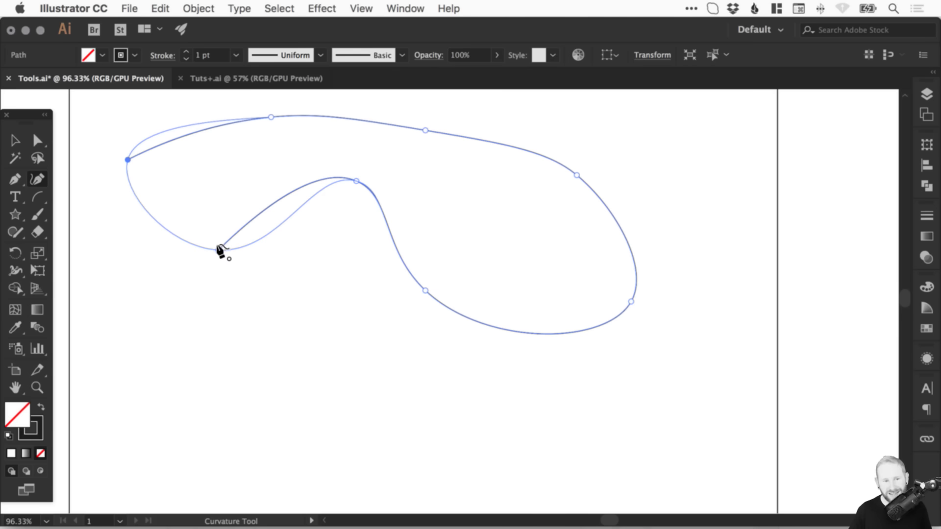
pyautogui.click(219, 248)
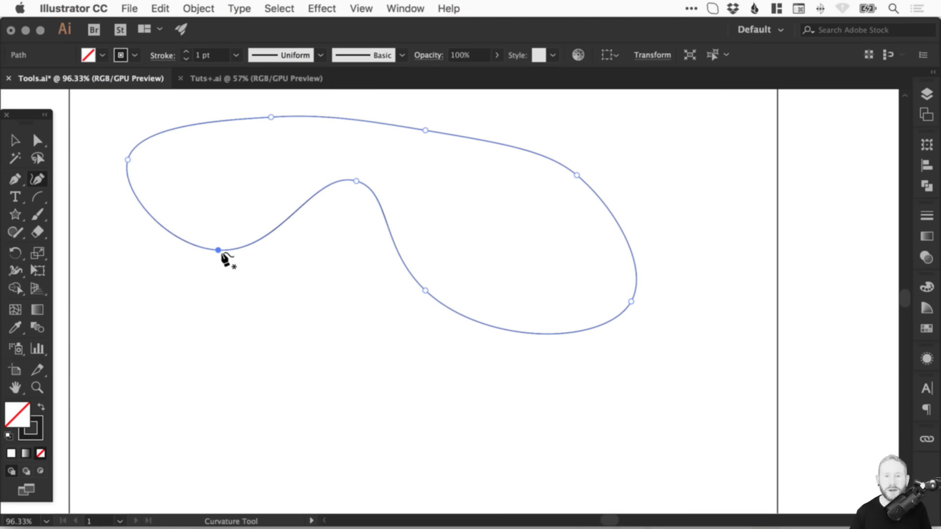
# Move the closed curved shape down and to the right with the Selection tool and deselect it.
pyautogui.press('v')
pyautogui.moveTo(487, 130); pyautogui.dragTo(542, 182)
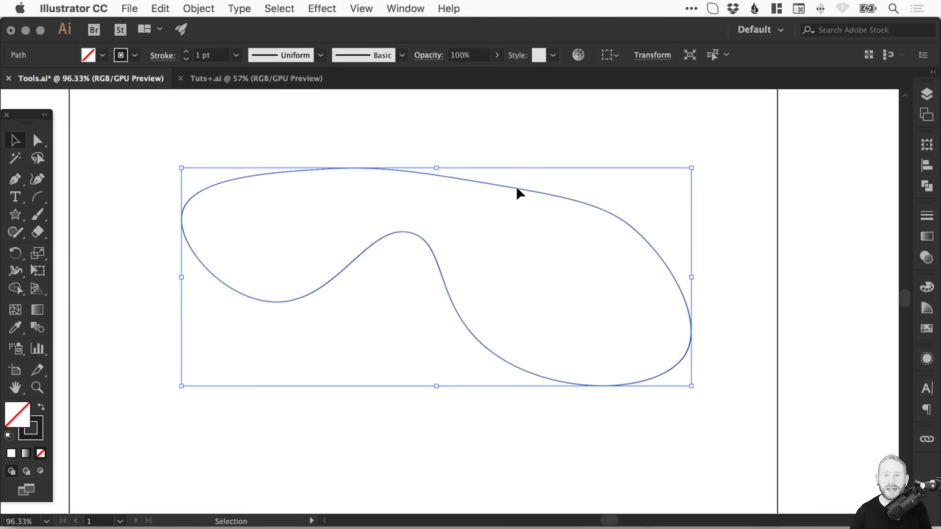
pyautogui.click(473, 116)
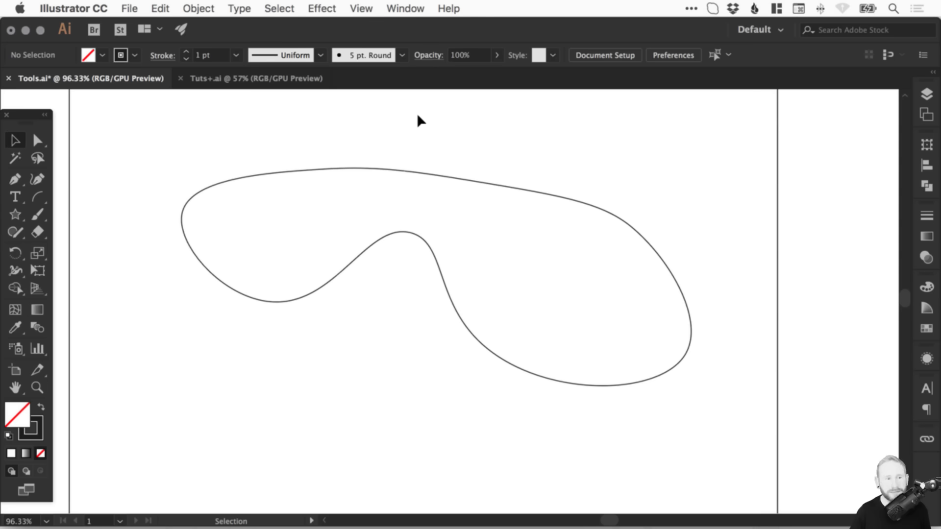
# Reselect the curved shape by enclosing part of it in a marquee and shift it farther toward the artboard's right edge.
pyautogui.click(14, 141)
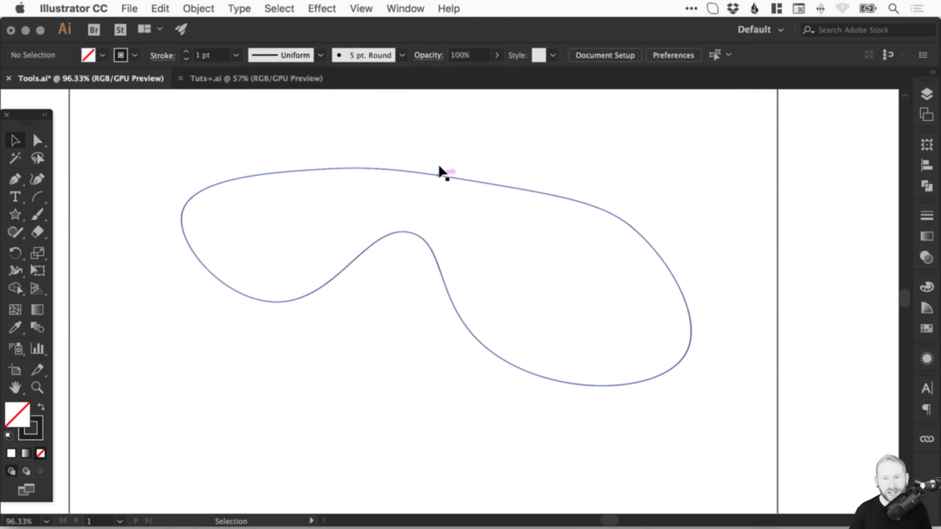
pyautogui.moveTo(279, 133); pyautogui.dragTo(490, 309)
pyautogui.click(199, 9)
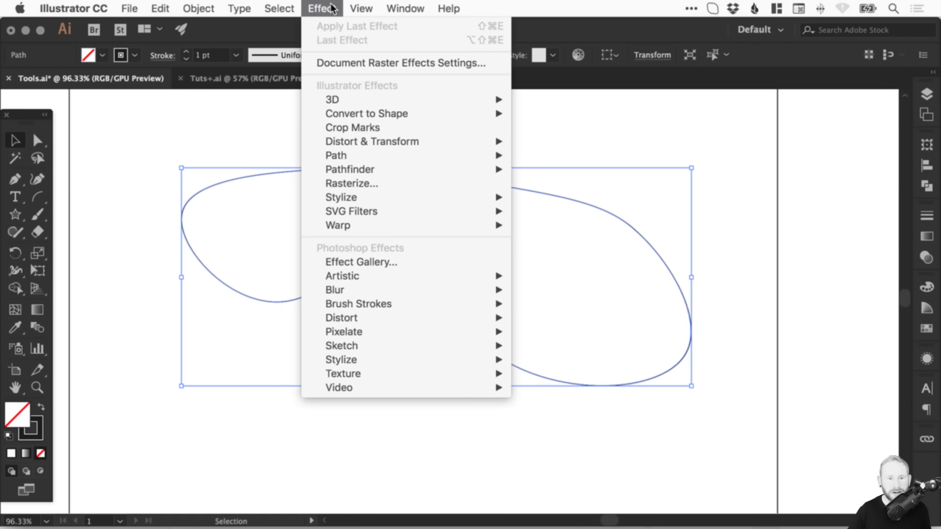
pyautogui.click(197, 4)
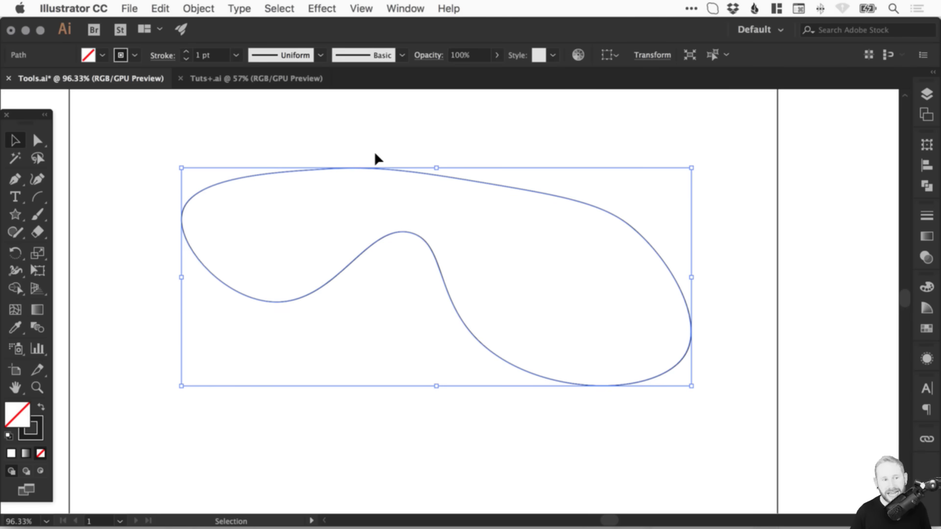
pyautogui.moveTo(389, 161); pyautogui.dragTo(463, 191)
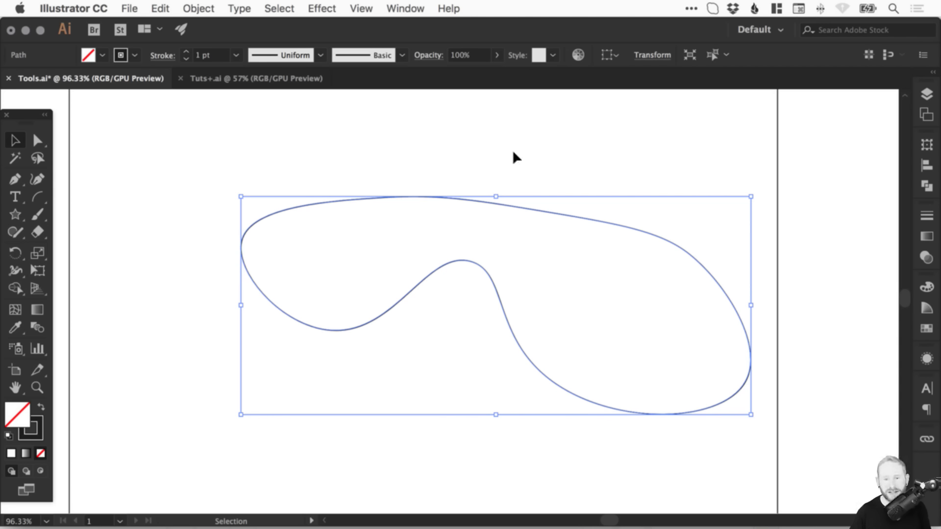
# Copy the curved shape, paste it in place, and offset the duplicate up and left so both shapes overlap.
pyautogui.click(159, 9)
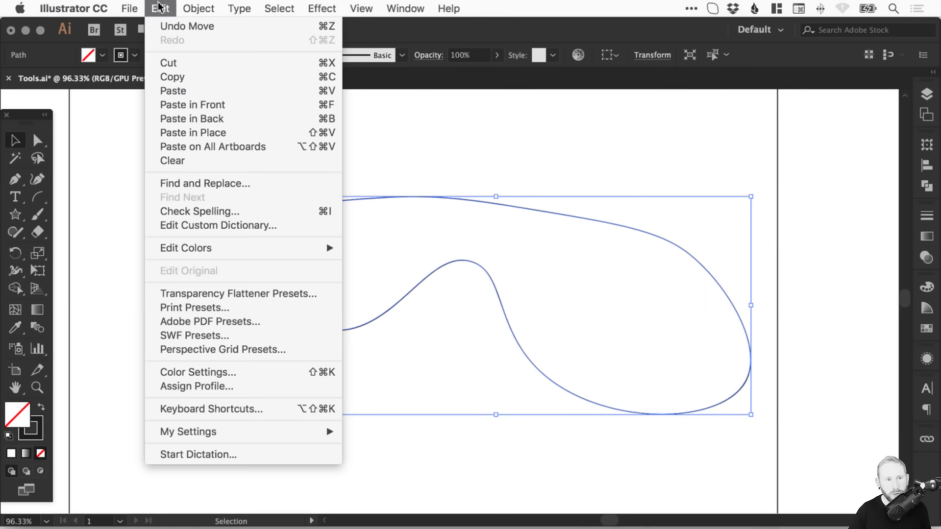
pyautogui.click(169, 77)
pyautogui.click(161, 9)
pyautogui.click(172, 132)
pyautogui.moveTo(672, 231); pyautogui.dragTo(519, 182)
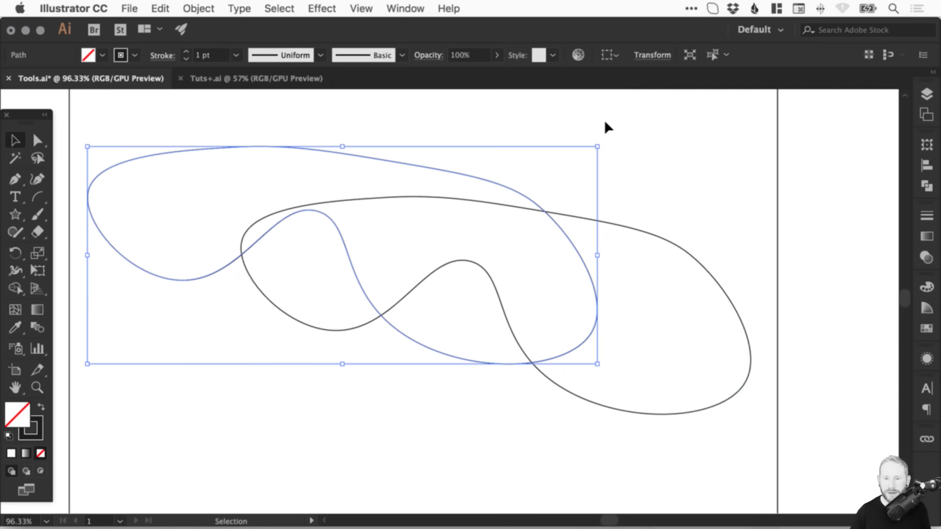
pyautogui.click(649, 208)
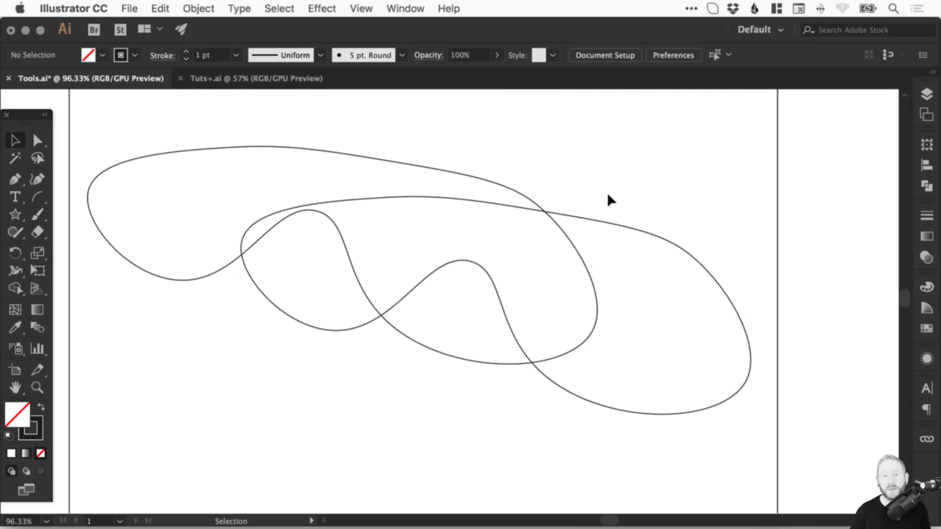
# Group the two overlapping curved shapes and move the group slightly to the right.
pyautogui.moveTo(573, 159); pyautogui.dragTo(470, 247)
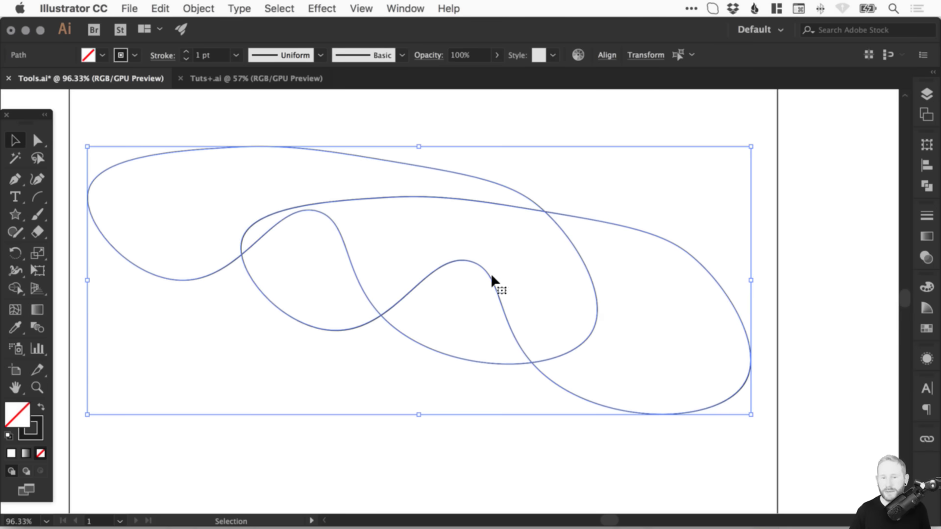
pyautogui.click(200, 9)
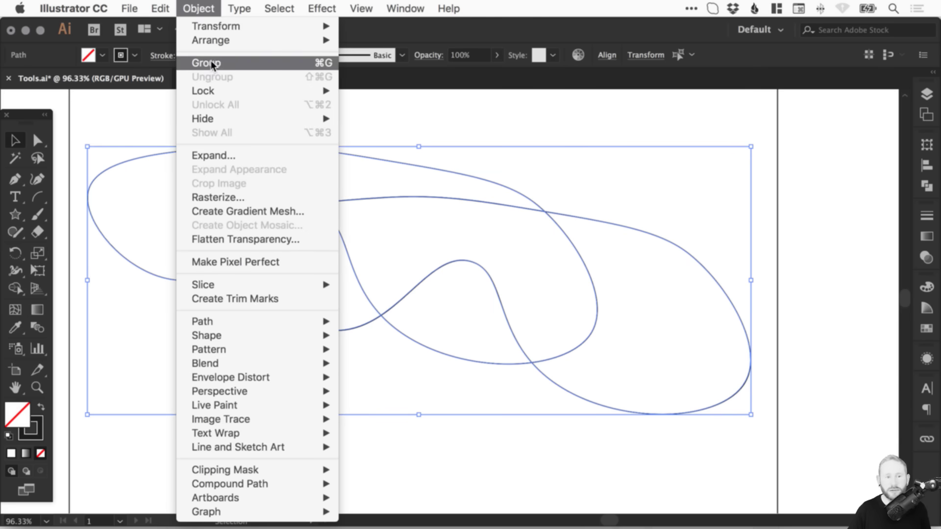
pyautogui.moveTo(254, 119)
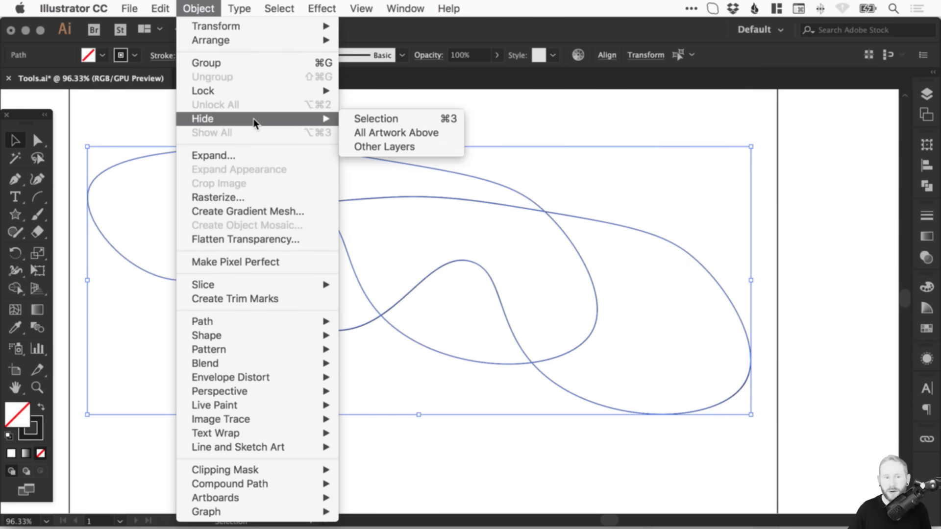
pyautogui.click(239, 63)
pyautogui.click(473, 111)
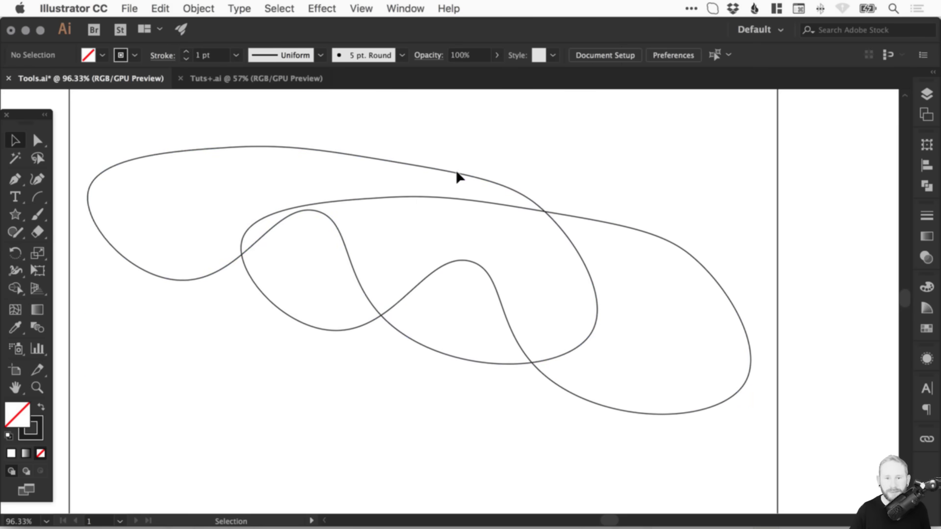
pyautogui.moveTo(464, 167)
pyautogui.mouseDown()
pyautogui.moveTo(498, 163)
pyautogui.moveTo(393, 211)
pyautogui.moveTo(517, 175)
pyautogui.moveTo(474, 175)
pyautogui.mouseUp()
pyautogui.moveTo(472, 176); pyautogui.dragTo(470, 178)
pyautogui.click(547, 145)
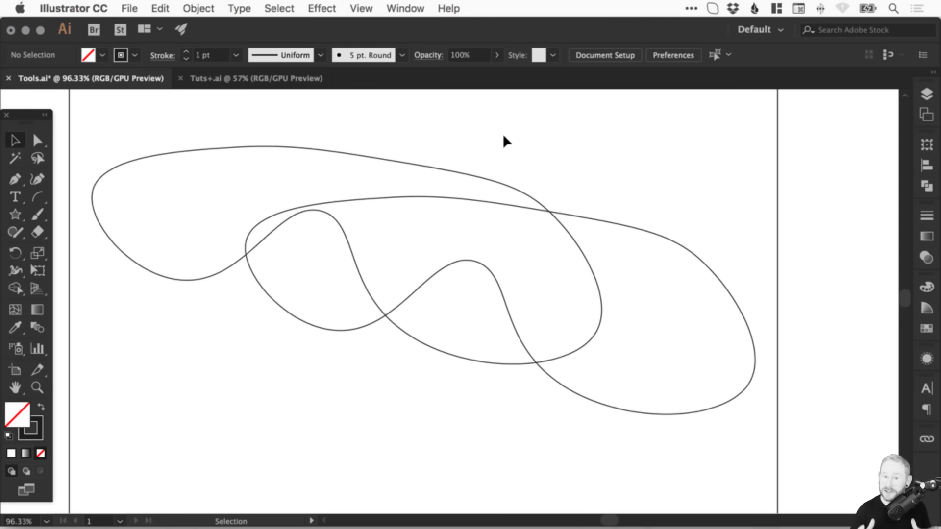
# Select the upper-left shape's topmost anchor point with the Direct Selection tool and move it slightly down and left.
pyautogui.click(37, 141)
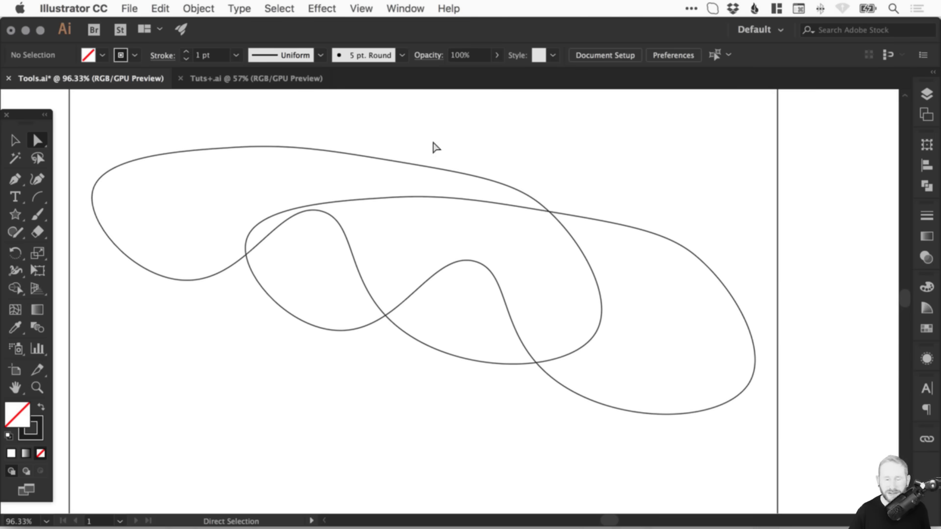
pyautogui.click(270, 145)
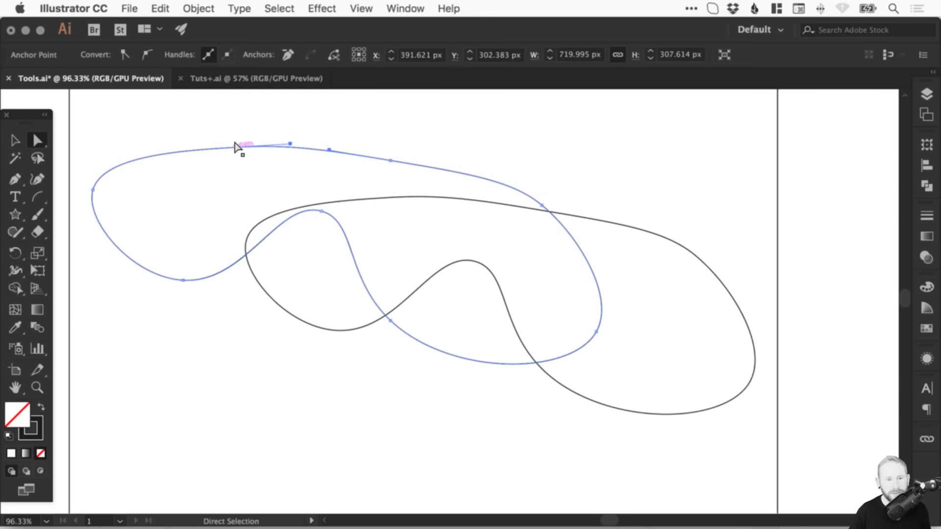
pyautogui.click(221, 122)
pyautogui.click(196, 147)
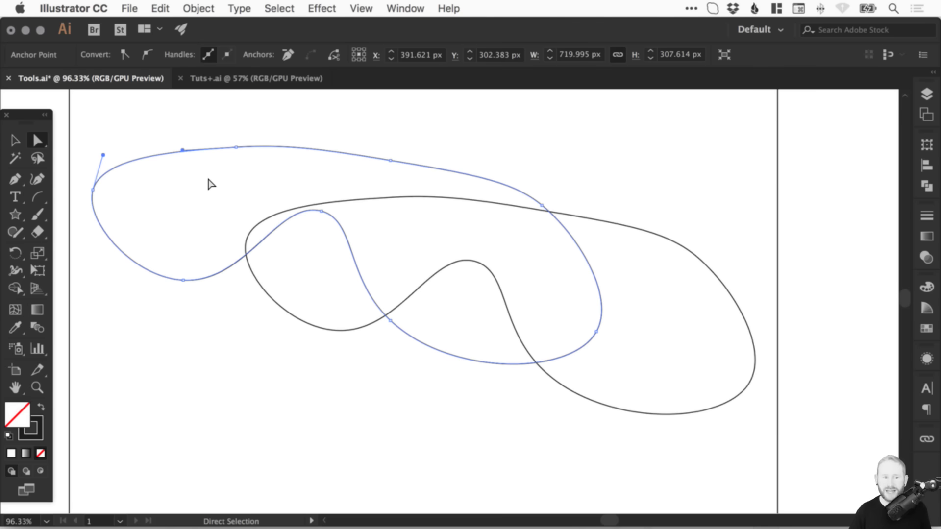
pyautogui.click(237, 147)
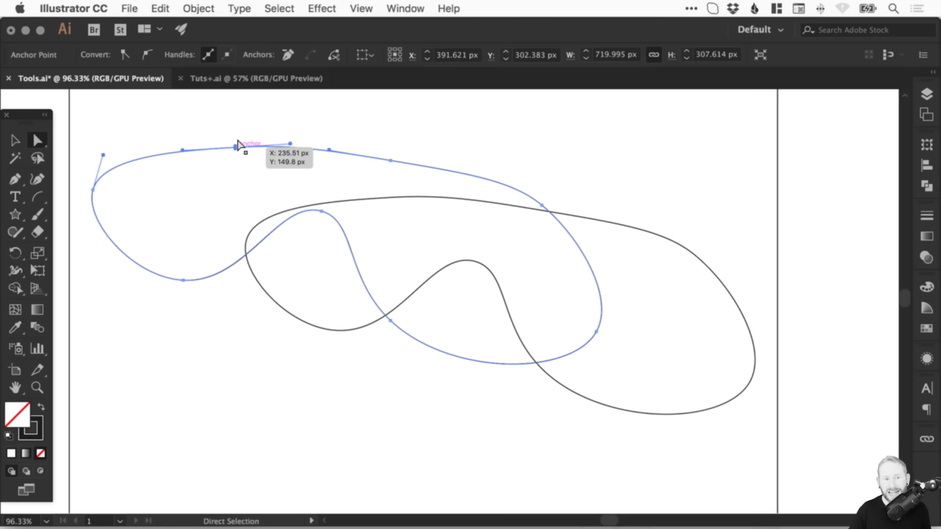
pyautogui.moveTo(237, 147); pyautogui.dragTo(226, 168)
# Reshape the curve left of the moved anchor point by adjusting its direction handles and the leftmost anchor's upper handle, and deselect it.
pyautogui.press('z')
pyautogui.moveTo(107, 126); pyautogui.dragTo(474, 222)
pyautogui.click(37, 140)
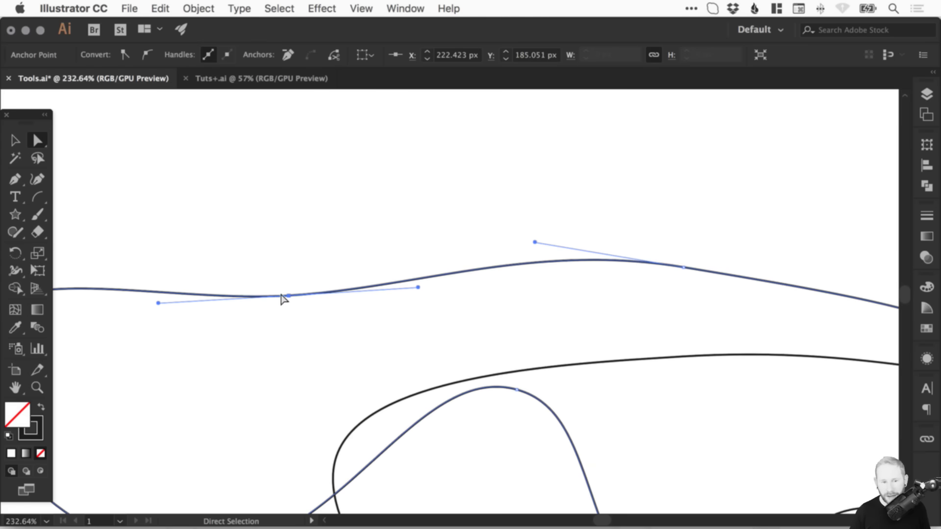
pyautogui.press('space')
pyautogui.moveTo(285, 299); pyautogui.dragTo(329, 281)
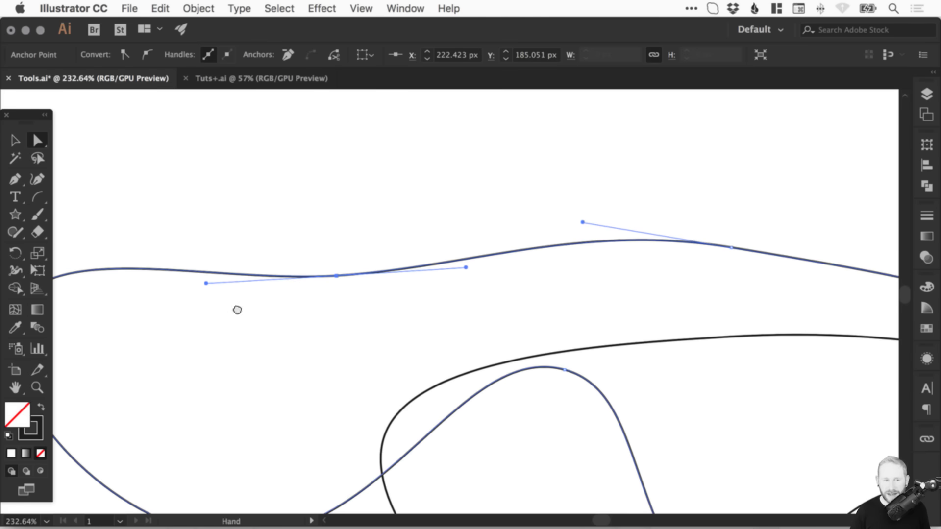
pyautogui.moveTo(237, 310); pyautogui.dragTo(350, 287)
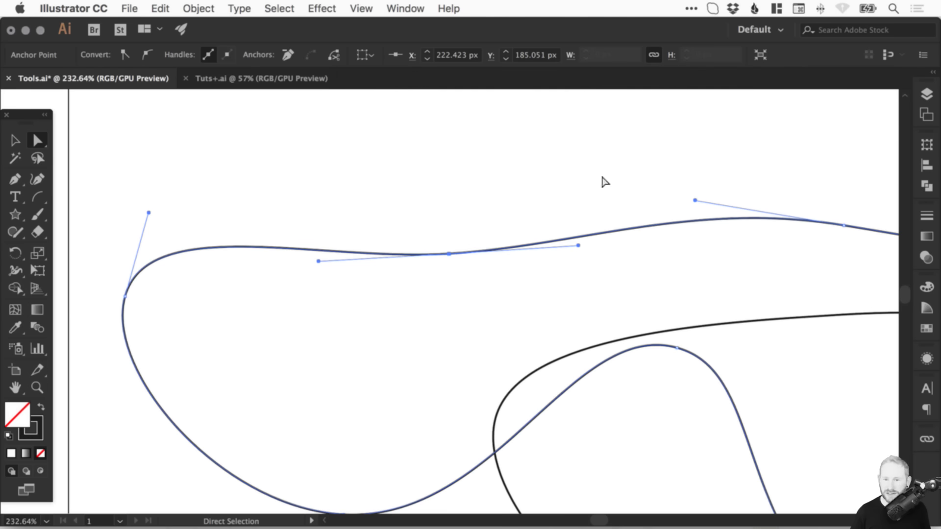
pyautogui.moveTo(579, 244)
pyautogui.mouseDown()
pyautogui.moveTo(573, 264)
pyautogui.moveTo(537, 294)
pyautogui.moveTo(488, 309)
pyautogui.moveTo(508, 315)
pyautogui.moveTo(567, 227)
pyautogui.moveTo(570, 169)
pyautogui.moveTo(582, 178)
pyautogui.moveTo(531, 143)
pyautogui.moveTo(479, 131)
pyautogui.moveTo(534, 137)
pyautogui.moveTo(559, 153)
pyautogui.moveTo(555, 169)
pyautogui.moveTo(455, 128)
pyautogui.moveTo(557, 184)
pyautogui.moveTo(581, 251)
pyautogui.mouseUp()
pyautogui.moveTo(342, 328); pyautogui.dragTo(351, 205)
pyautogui.moveTo(148, 212); pyautogui.dragTo(328, 302)
pyautogui.click(639, 174)
pyautogui.moveTo(653, 215); pyautogui.dragTo(521, 207)
pyautogui.press('super+minus')
pyautogui.press('super+minus')
pyautogui.press('super+minus')
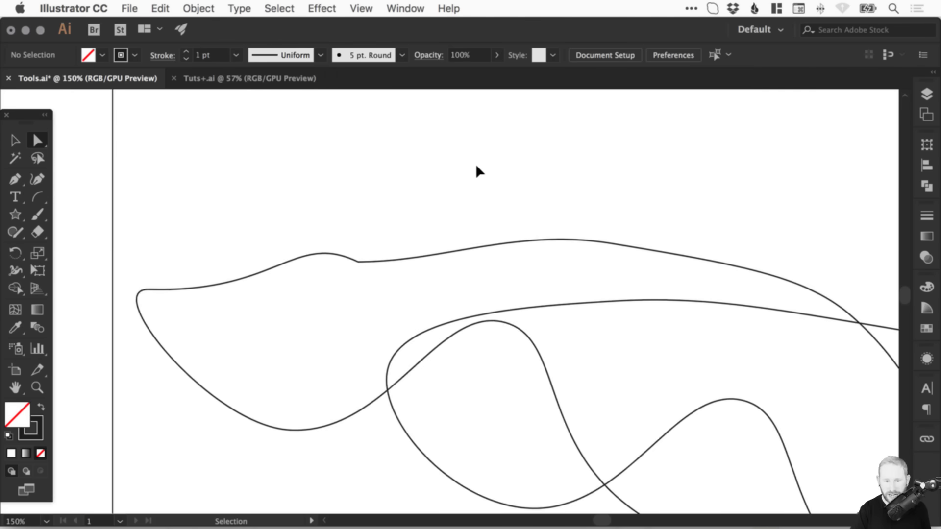
# View both overlapping curved shapes on the artboard, look at the logo in Tuts+.ai, and return to Tools.ai.
pyautogui.press('super+0')
pyautogui.press('v')
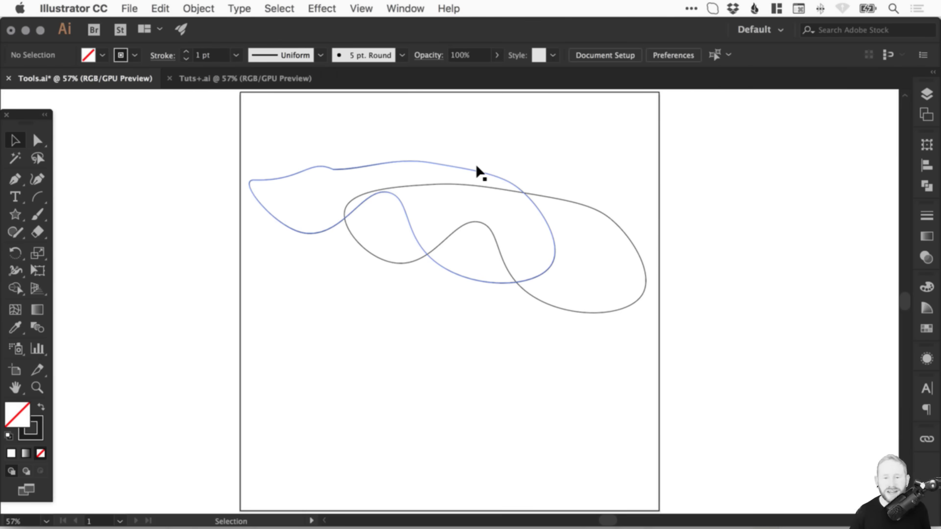
pyautogui.press('super+space')
pyautogui.moveTo(175, 134); pyautogui.dragTo(706, 384)
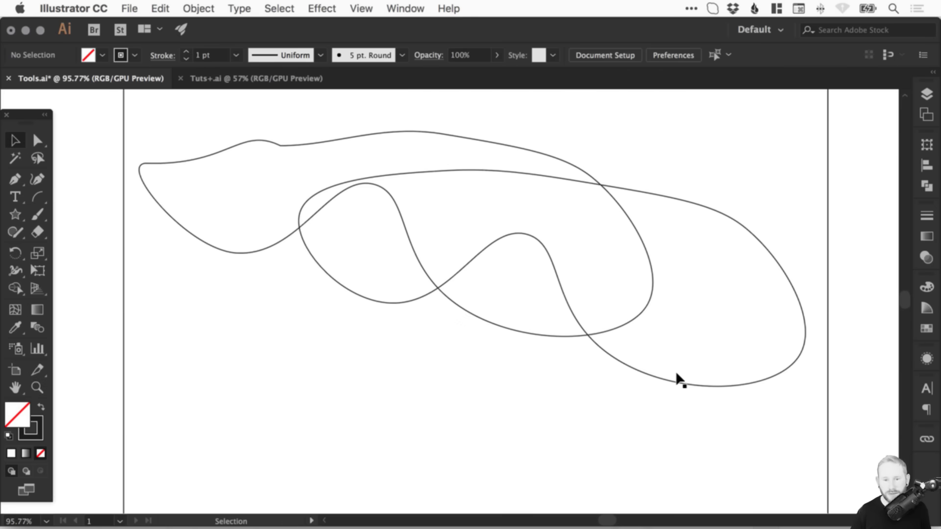
pyautogui.click(243, 78)
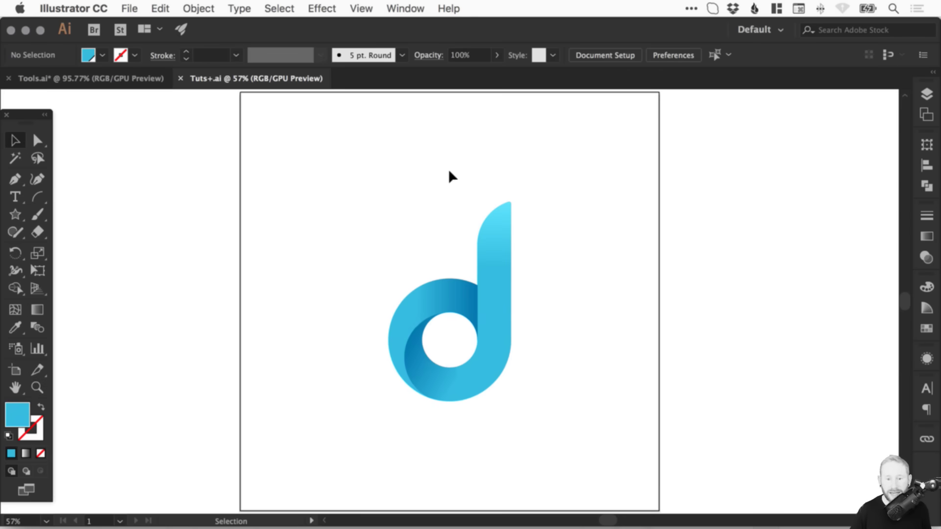
pyautogui.click(86, 78)
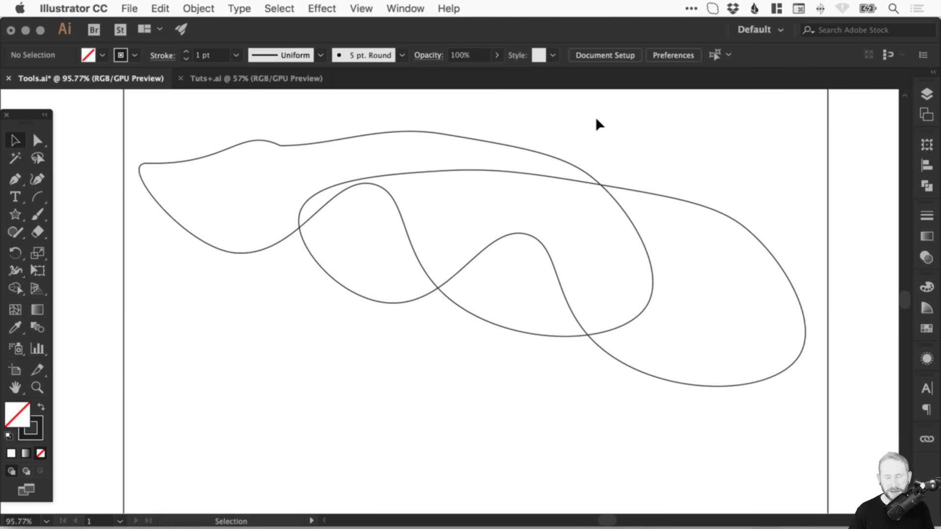
# Move the lower-right shape's inner peak anchor point down with the Direct Selection tool, and cut both curved shapes from the artboard.
pyautogui.click(43, 142)
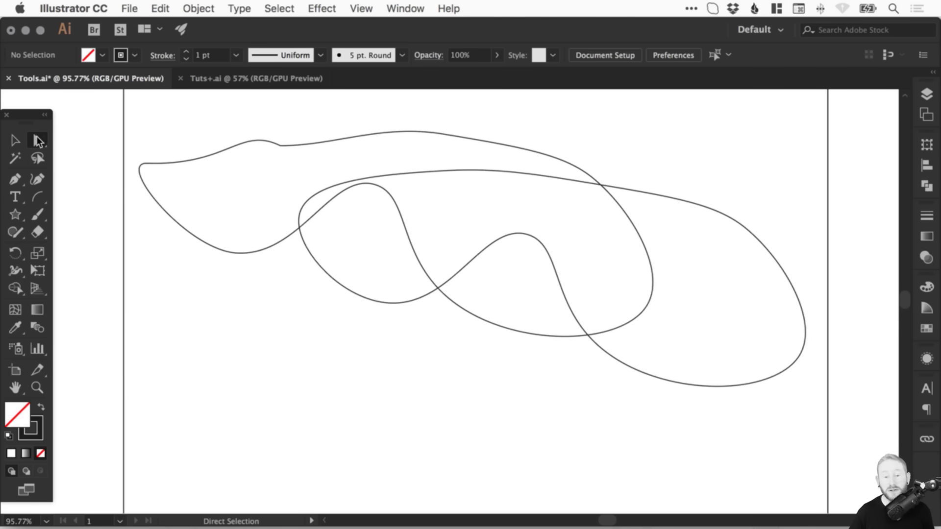
pyautogui.moveTo(477, 211); pyautogui.dragTo(517, 274)
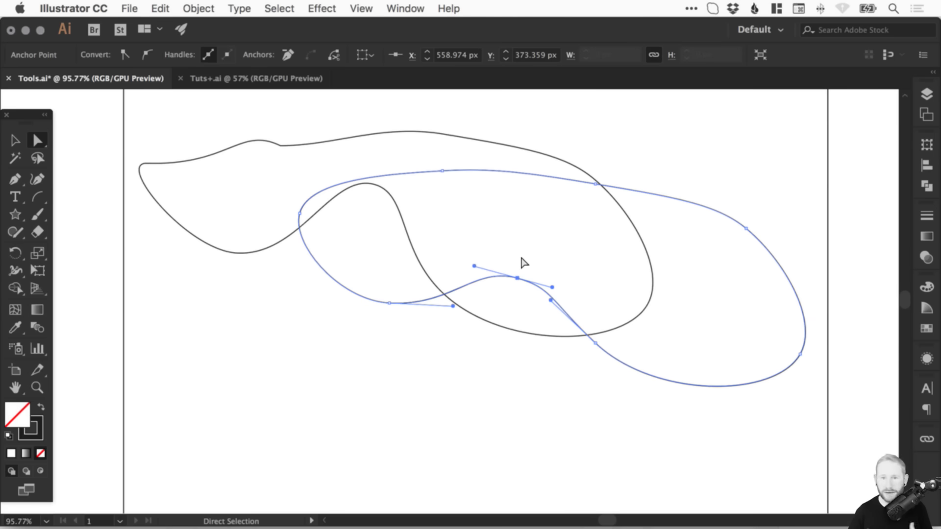
pyautogui.press('v')
pyautogui.moveTo(179, 120); pyautogui.dragTo(635, 373)
pyautogui.press('super+x')
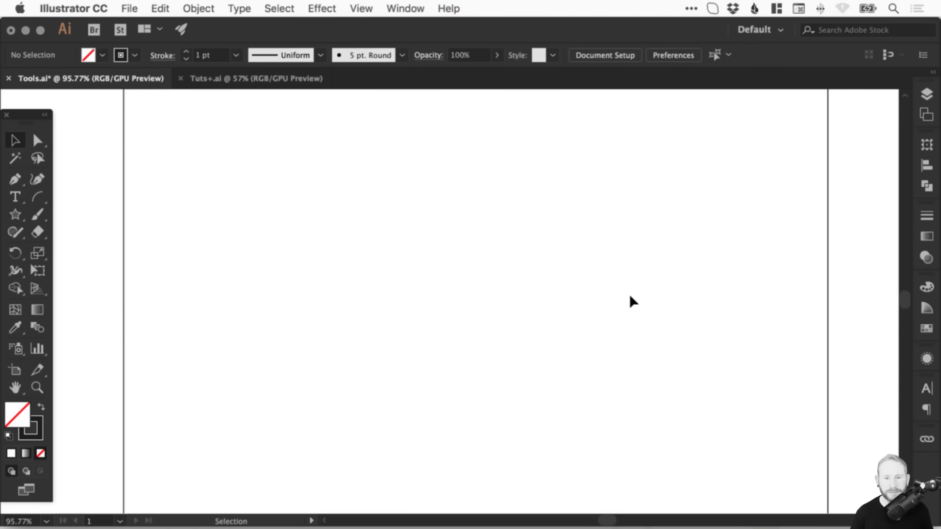
# Draw a short horizontal line on the empty artboard with the Line Segment tool.
pyautogui.press('z')
pyautogui.click(458, 276)
pyautogui.click(387, 260)
pyautogui.click(39, 197)
pyautogui.moveTo(39, 197)
pyautogui.mouseDown()
pyautogui.moveTo(74, 212)
pyautogui.moveTo(83, 193)
pyautogui.mouseUp()
pyautogui.moveTo(228, 274); pyautogui.dragTo(422, 273)
# Set the line's stroke weight to 4 pt and deselect it.
pyautogui.click(15, 141)
pyautogui.click(927, 215)
pyautogui.click(794, 226)
pyautogui.click(794, 227)
pyautogui.click(794, 227)
pyautogui.click(926, 216)
pyautogui.click(543, 247)
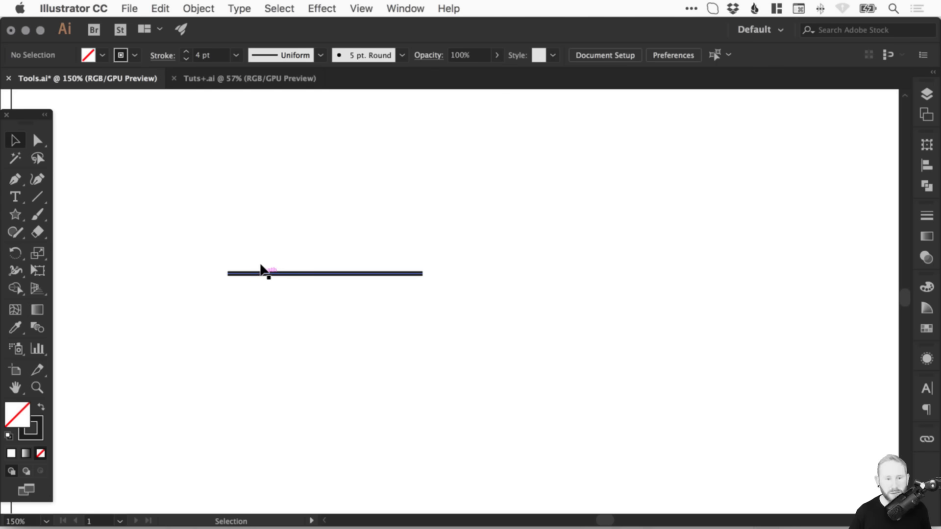
# Duplicate the line straight to its right, leaving a gap between the two lines, and leave both deselected.
pyautogui.moveTo(263, 271); pyautogui.dragTo(577, 273)
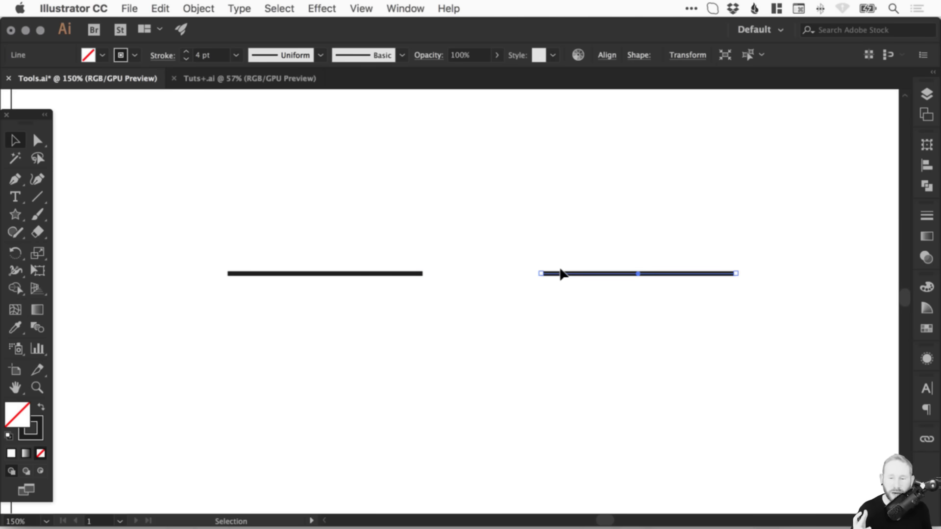
pyautogui.click(509, 224)
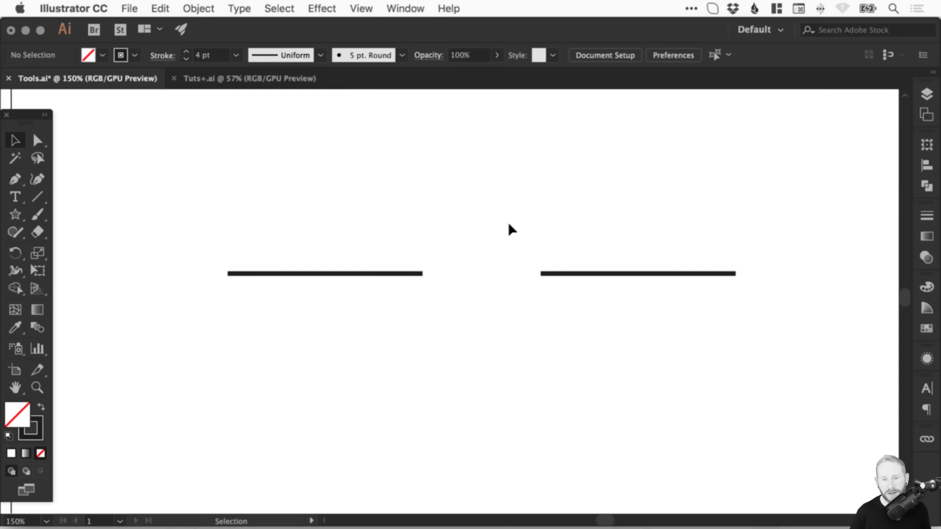
pyautogui.click(389, 273)
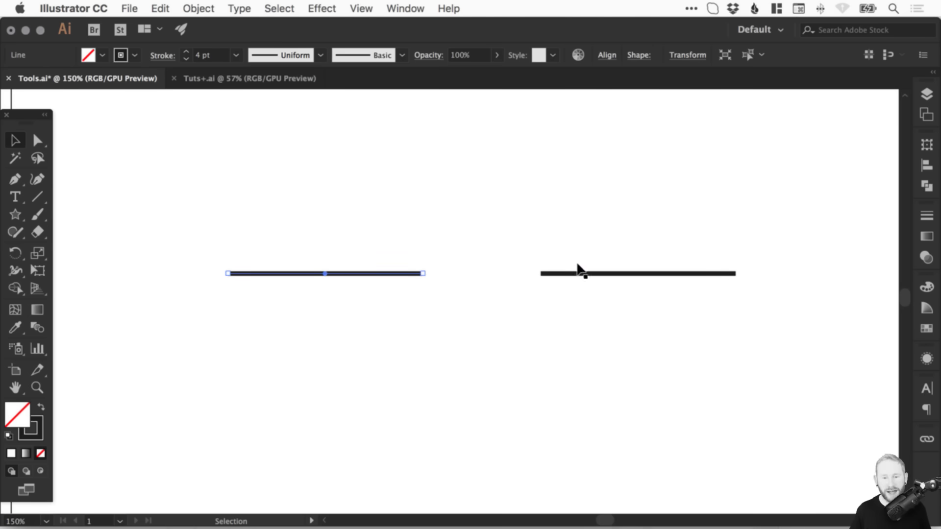
pyautogui.keyDown('shift'); pyautogui.click(569, 273); pyautogui.keyUp('shift')
pyautogui.click(522, 249)
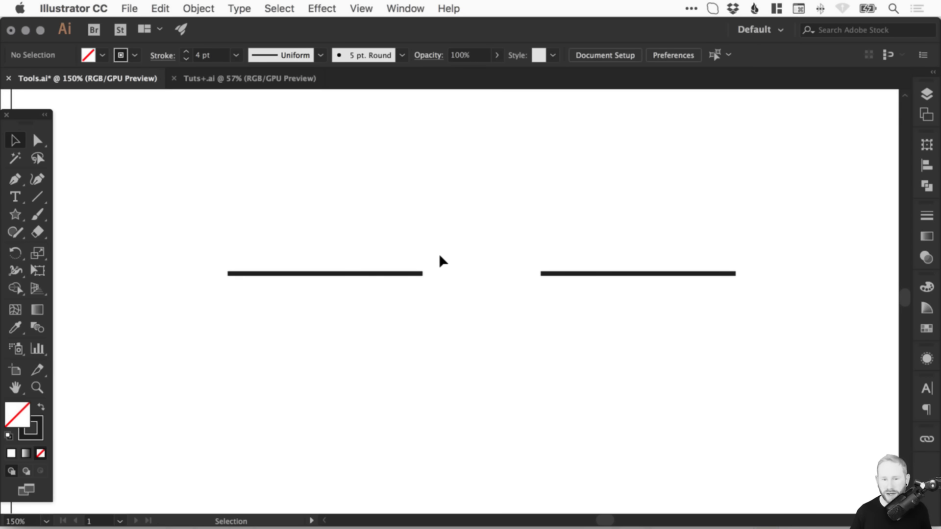
# Select the two facing endpoints of the lines with the Direct Selection tool and join them into one path.
pyautogui.press('a')
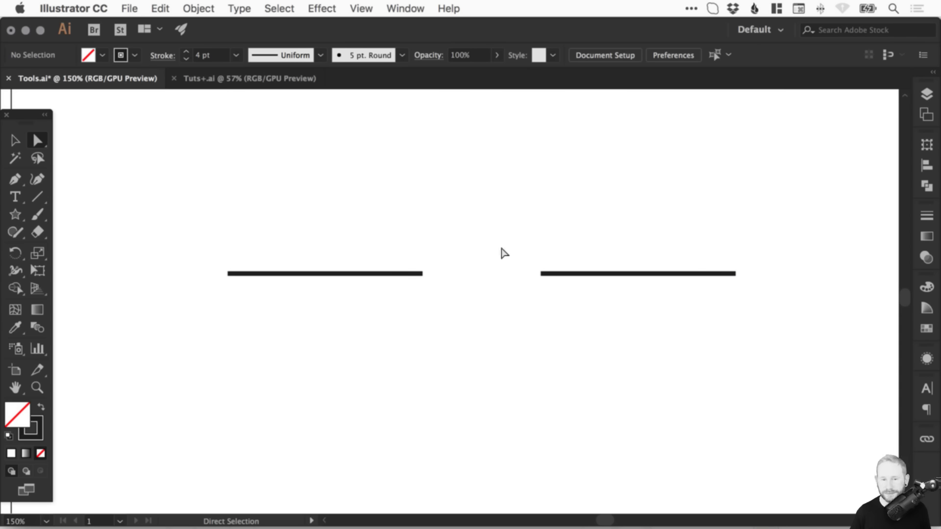
pyautogui.moveTo(380, 222); pyautogui.dragTo(453, 308)
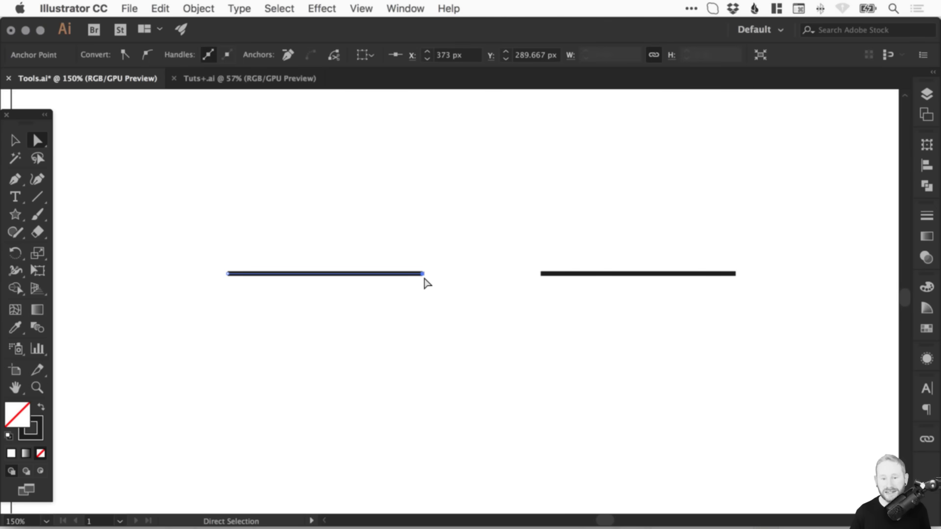
pyautogui.keyDown('shift'); pyautogui.click(541, 268); pyautogui.keyUp('shift')
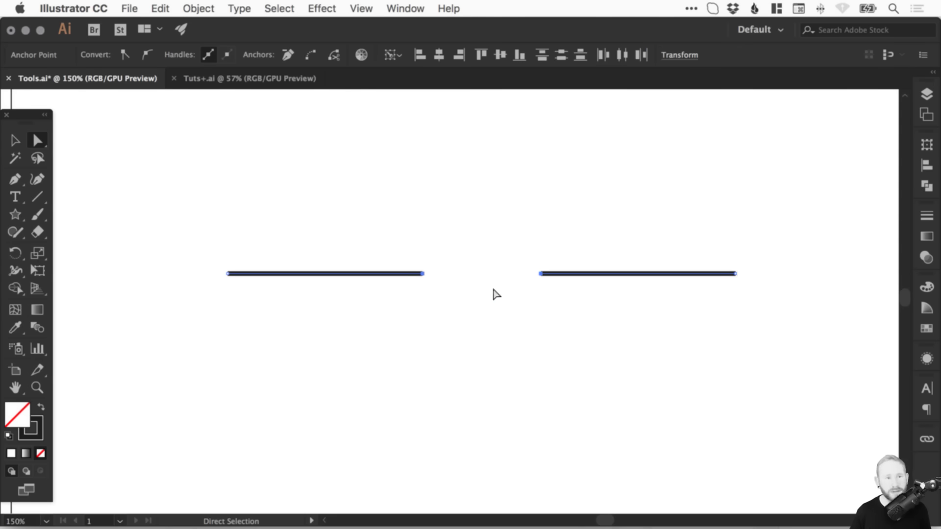
pyautogui.click(198, 9)
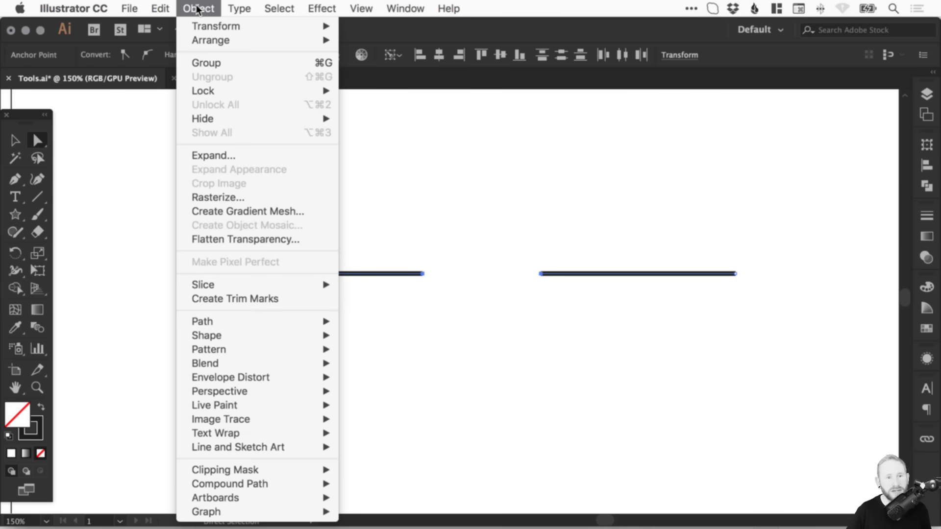
pyautogui.moveTo(289, 321)
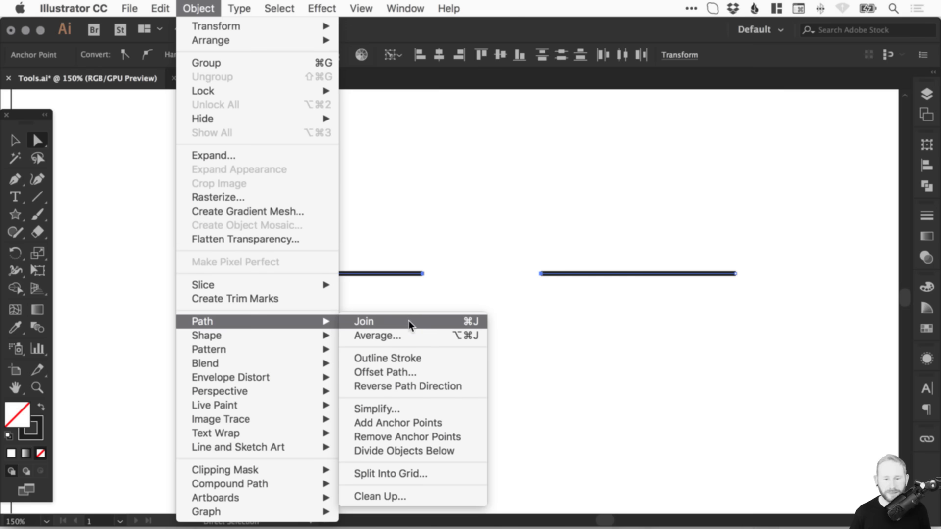
pyautogui.click(425, 322)
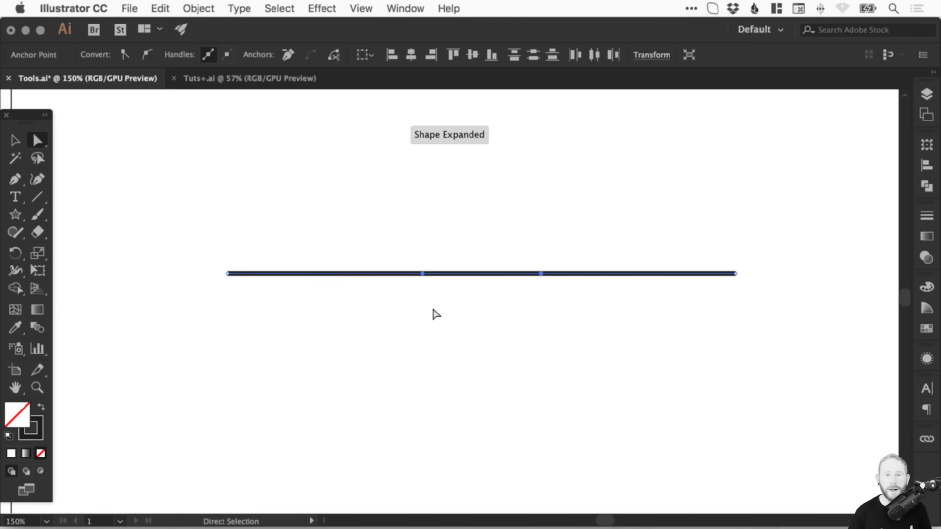
# Try moving the joined line upward as a single path, and undo the move.
pyautogui.press('v')
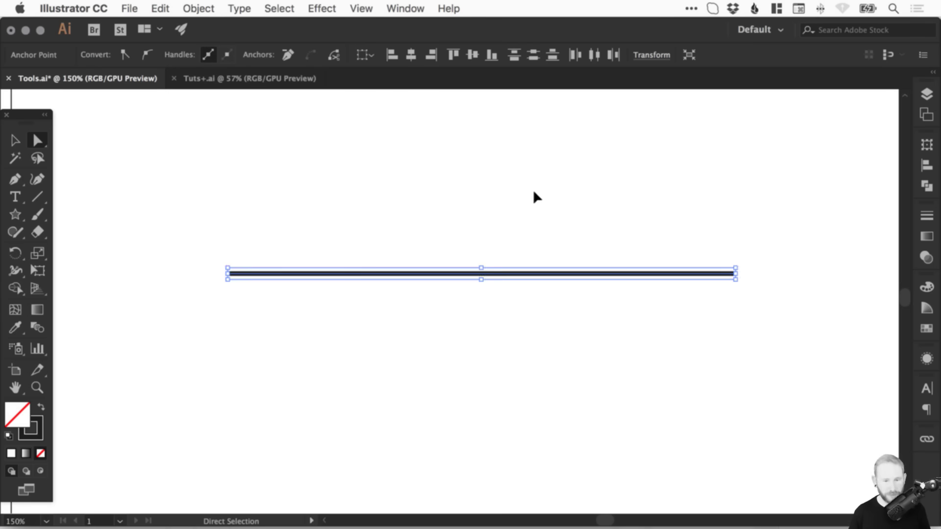
pyautogui.click(533, 191)
pyautogui.click(381, 273)
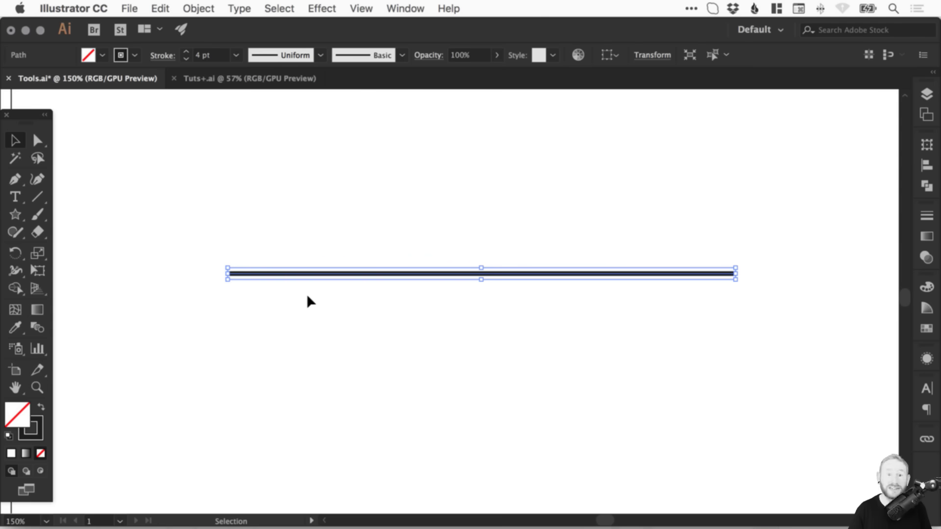
pyautogui.click(307, 293)
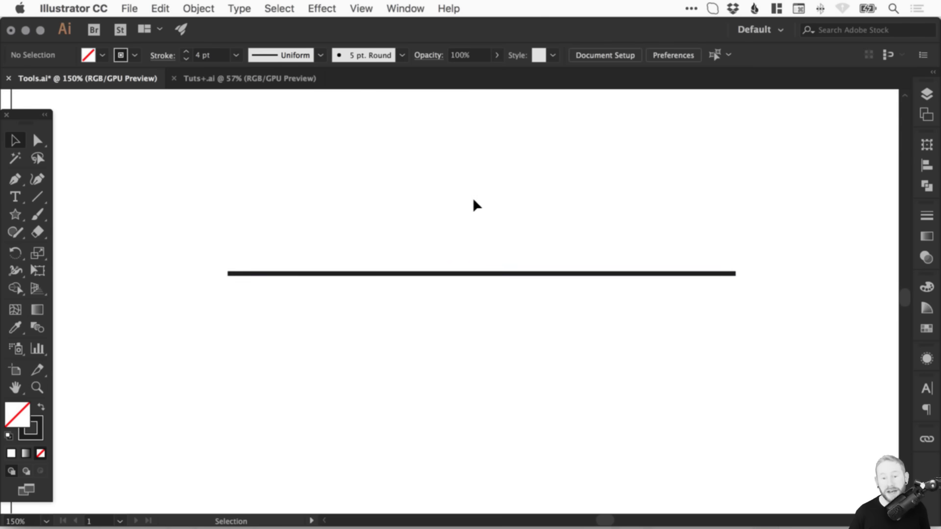
pyautogui.moveTo(504, 270); pyautogui.dragTo(512, 198)
pyautogui.press('super+z')
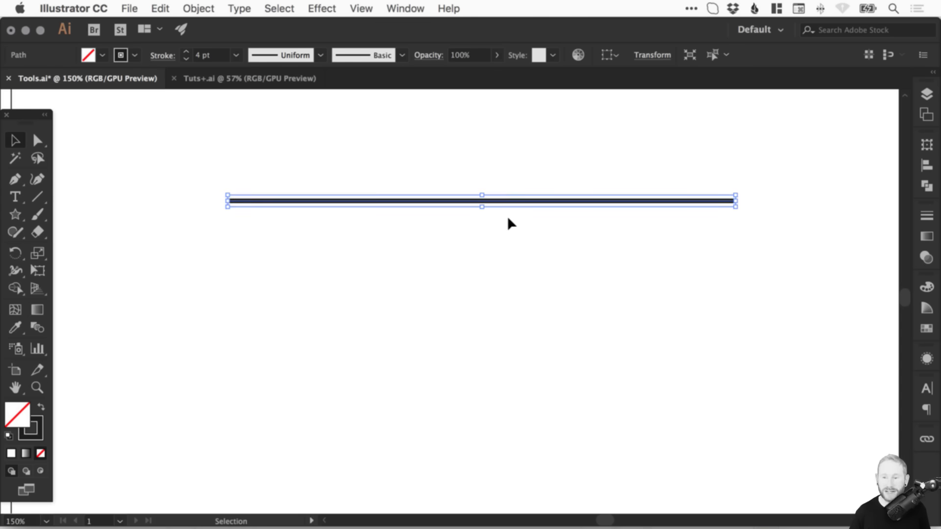
pyautogui.press('super+z')
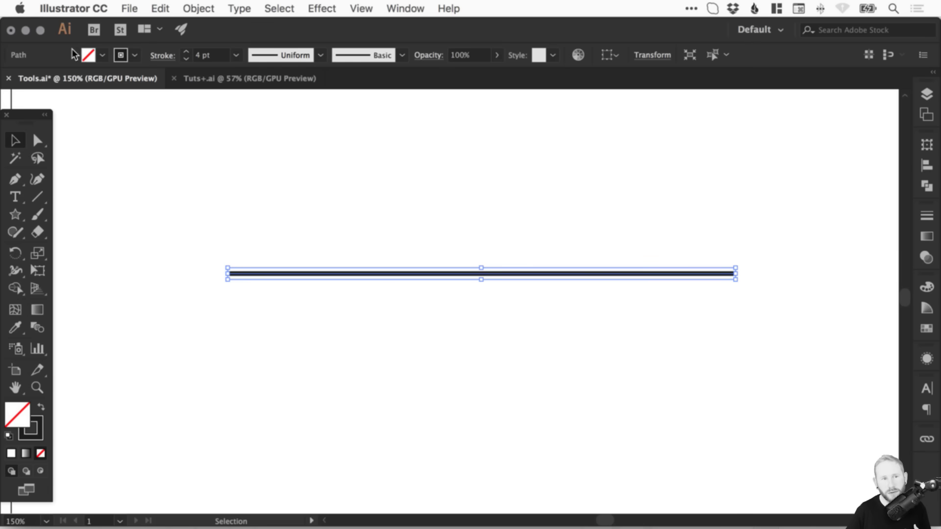
# Look up the Join command among the path operations without applying it, and deselect the line.
pyautogui.click(198, 8)
pyautogui.moveTo(271, 326)
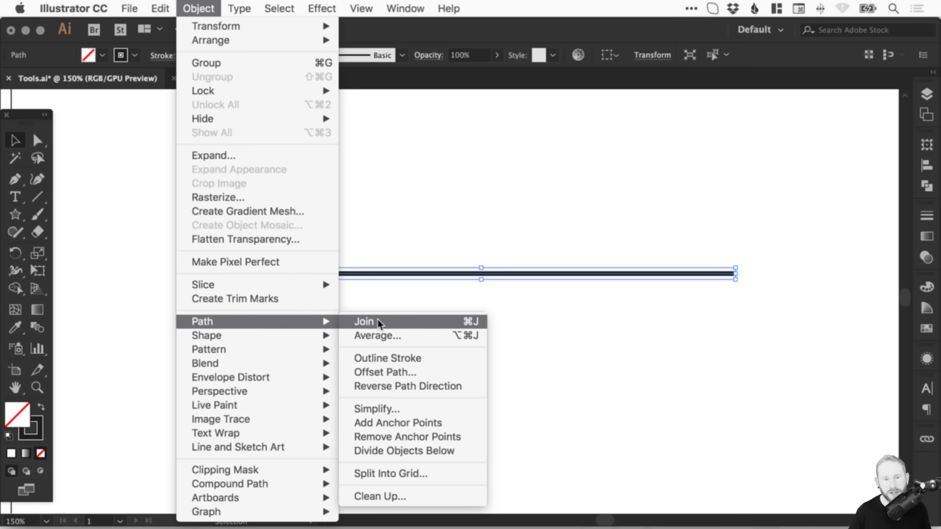
pyautogui.click(490, 184)
pyautogui.click(493, 168)
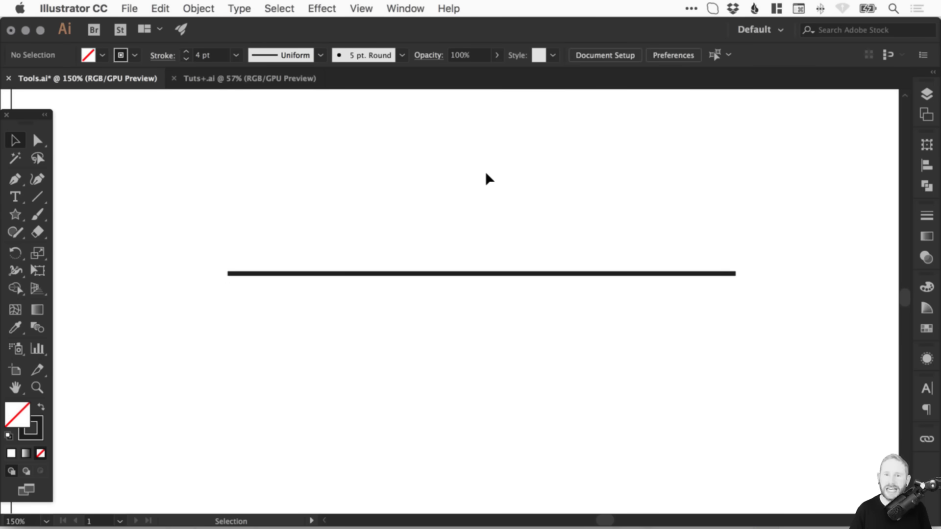
# Delete the joined line's two inner anchor points and whatever remains of the path, emptying the artboard.
pyautogui.press('a')
pyautogui.moveTo(322, 223); pyautogui.dragTo(639, 327)
pyautogui.press('v')
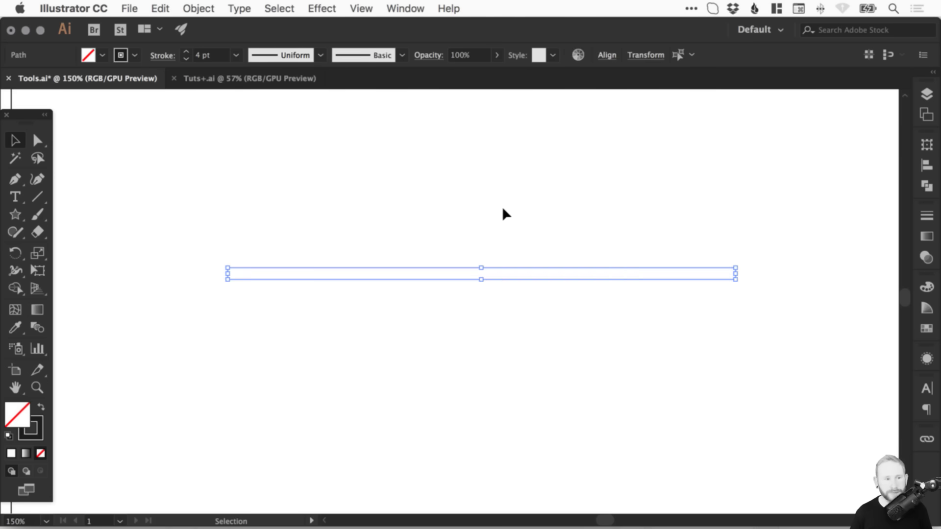
pyautogui.press('Delete')
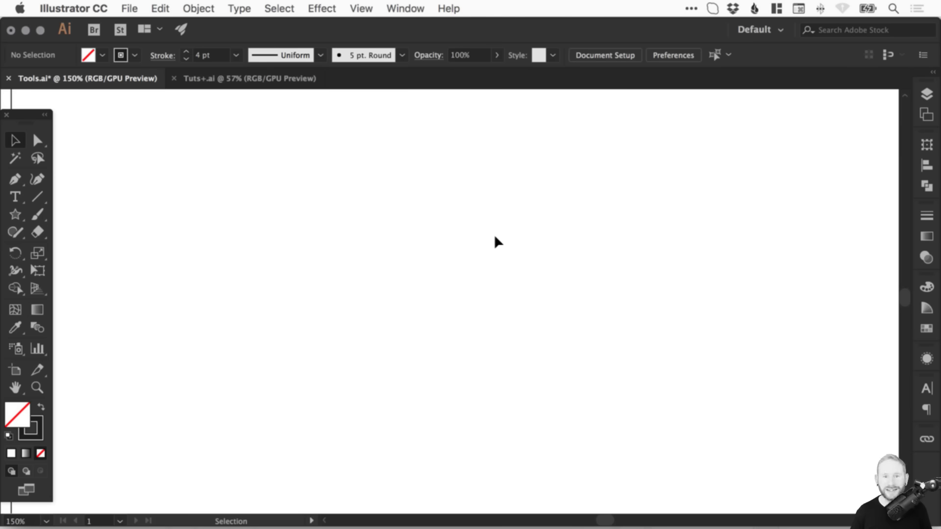
pyautogui.press('super+0')
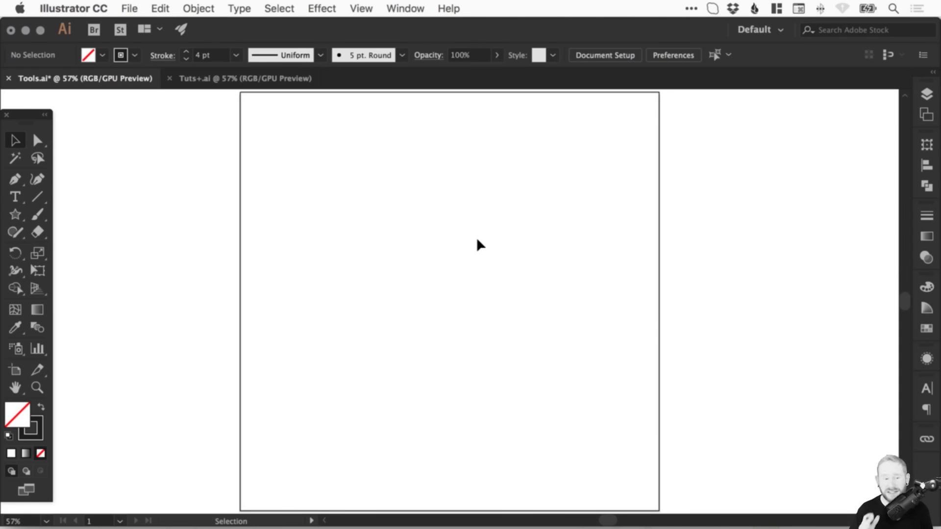
# Display the Stroke panel.
pyautogui.click(407, 9)
pyautogui.scroll(-5, 481, 497)
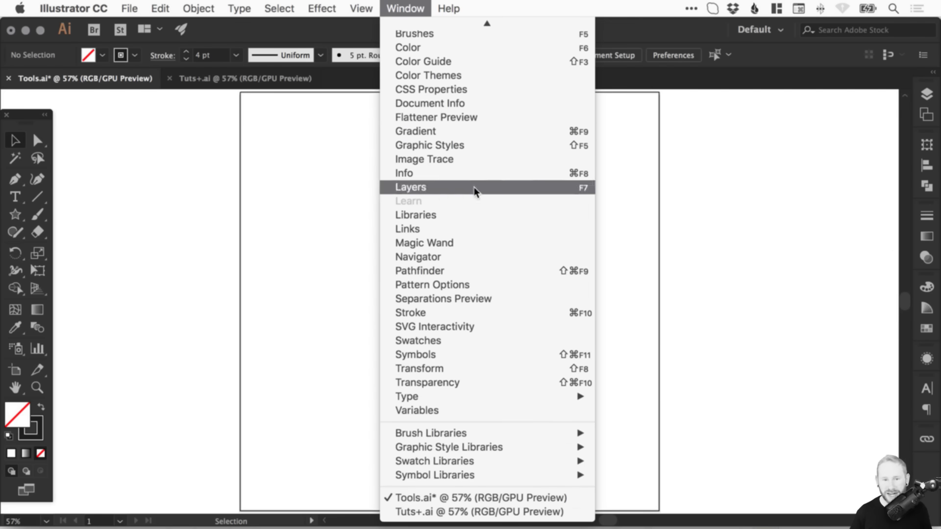
pyautogui.click(414, 9)
pyautogui.click(405, 8)
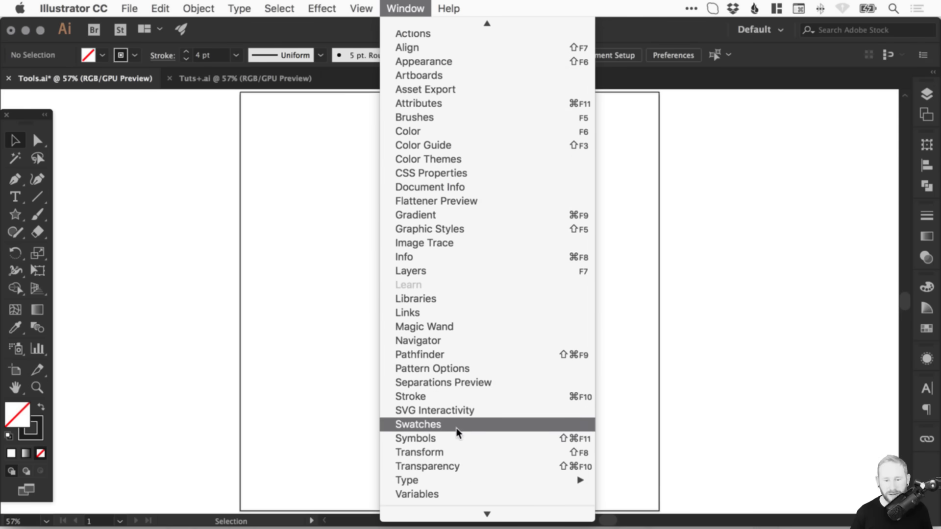
pyautogui.click(451, 397)
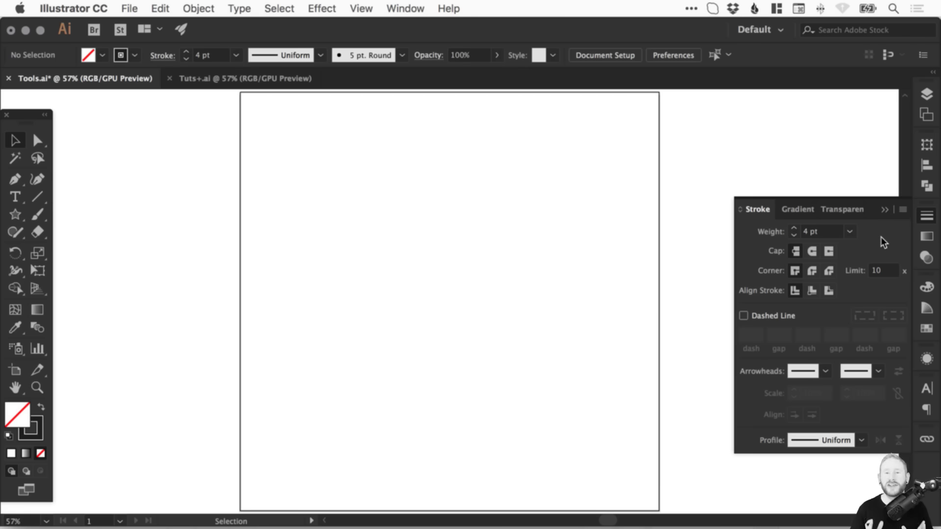
# Hide the extra options in the Stroke panel, and show the full set of options again.
pyautogui.click(903, 210)
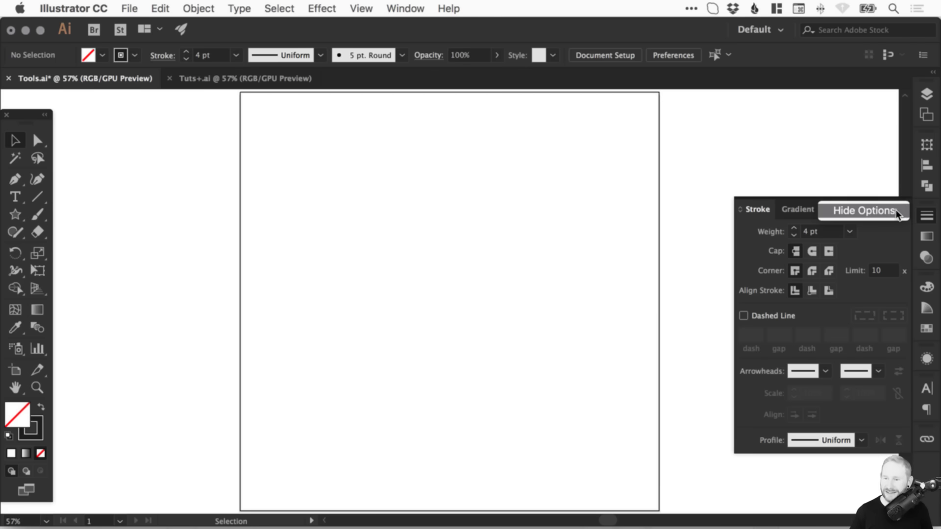
pyautogui.click(895, 209)
pyautogui.click(902, 209)
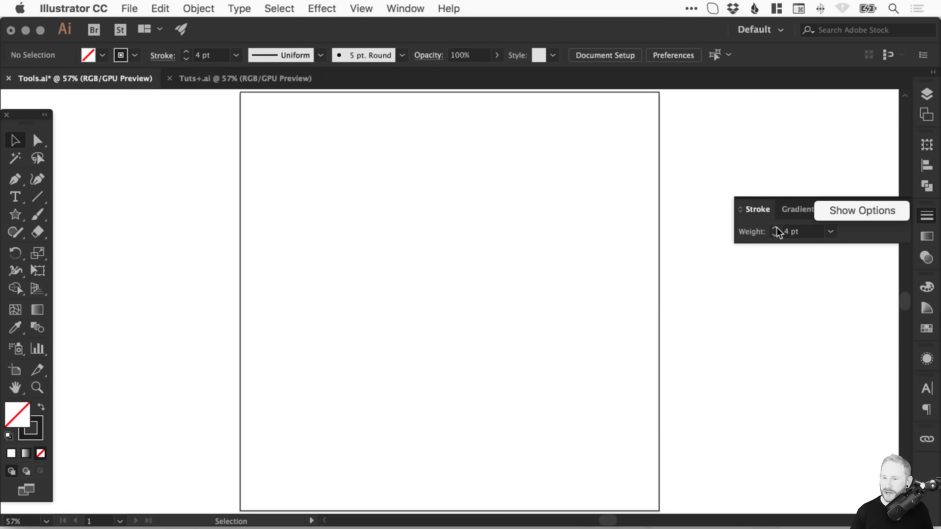
pyautogui.click(880, 211)
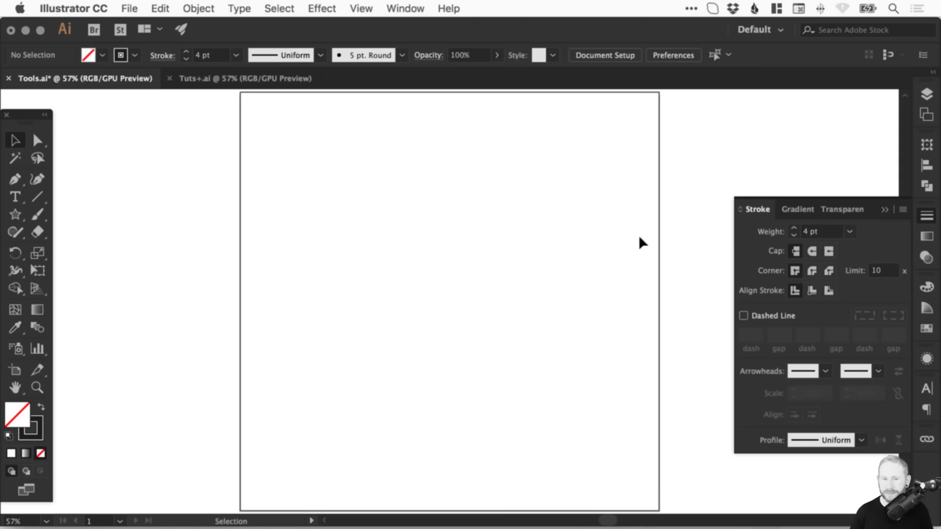
# Draw a horizontal line across the middle of the artboard with the Line Segment tool and keep it selected.
pyautogui.click(38, 197)
pyautogui.moveTo(324, 296); pyautogui.dragTo(559, 298)
pyautogui.press('v')
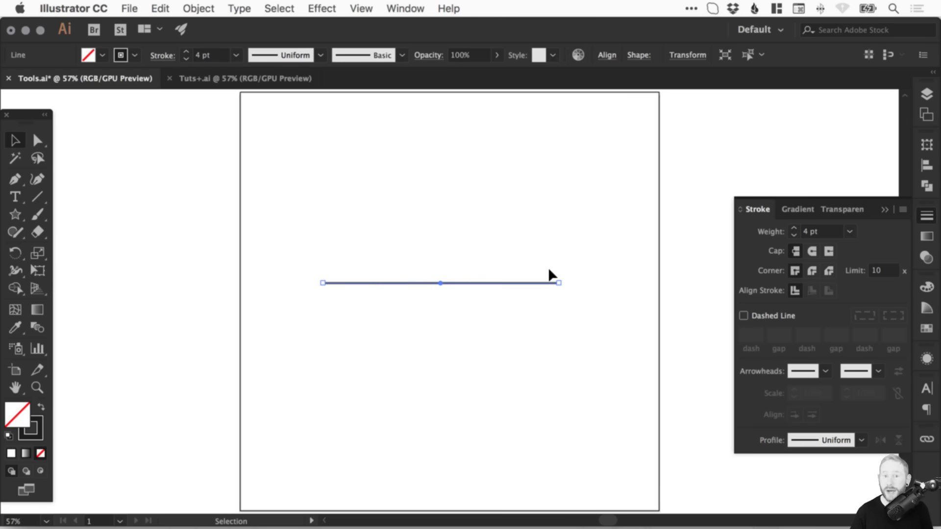
# Draw a square with the Rectangle tool and place it centred above the horizontal line.
pyautogui.click(442, 177)
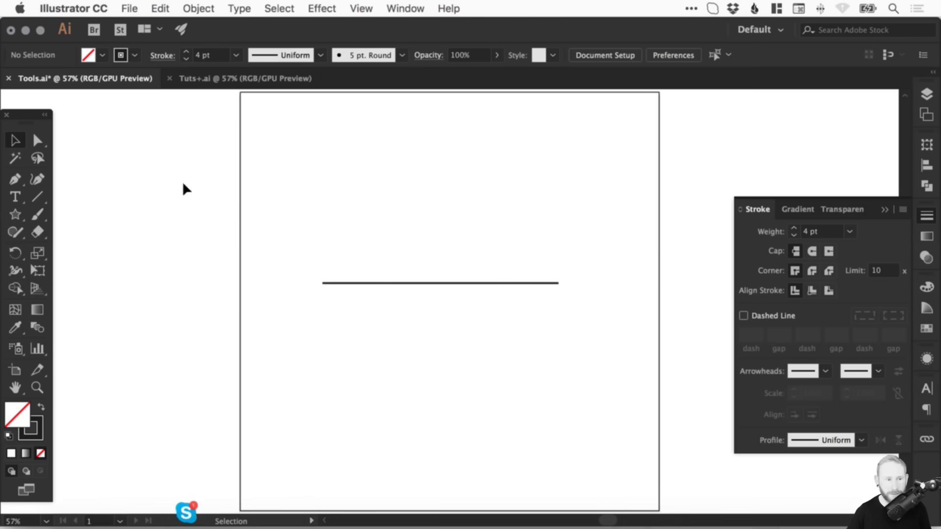
pyautogui.moveTo(15, 215); pyautogui.dragTo(58, 210)
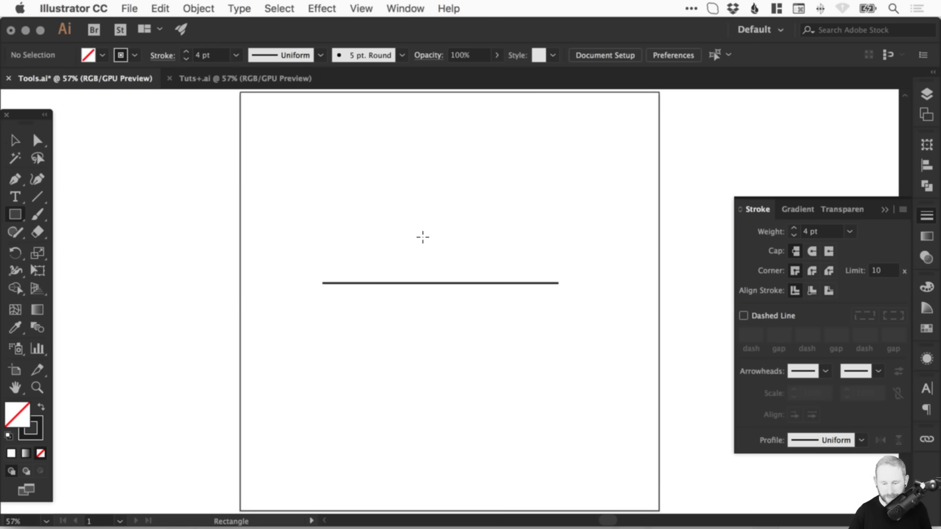
pyautogui.moveTo(356, 158)
pyautogui.mouseDown()
pyautogui.moveTo(418, 206)
pyautogui.moveTo(468, 268)
pyautogui.mouseUp()
pyautogui.press('v')
pyautogui.moveTo(447, 157)
pyautogui.mouseDown()
pyautogui.moveTo(486, 139)
pyautogui.moveTo(477, 140)
pyautogui.mouseUp()
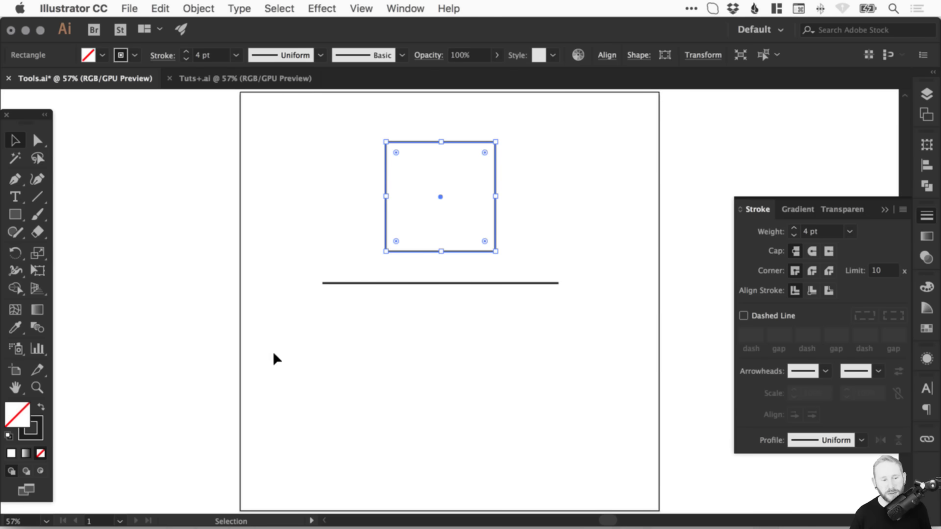
# Make the square's stroke active and increase its weight to 34 pt.
pyautogui.click(37, 429)
pyautogui.click(22, 416)
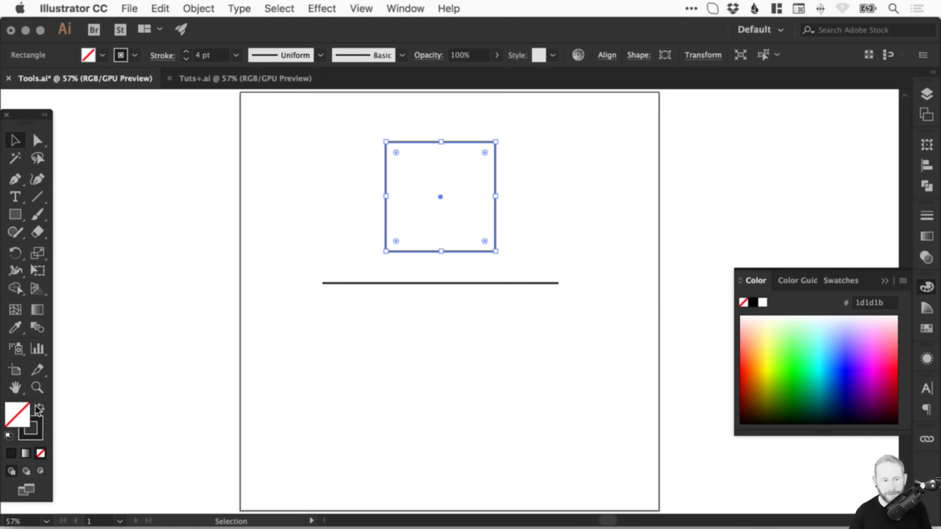
pyautogui.click(39, 428)
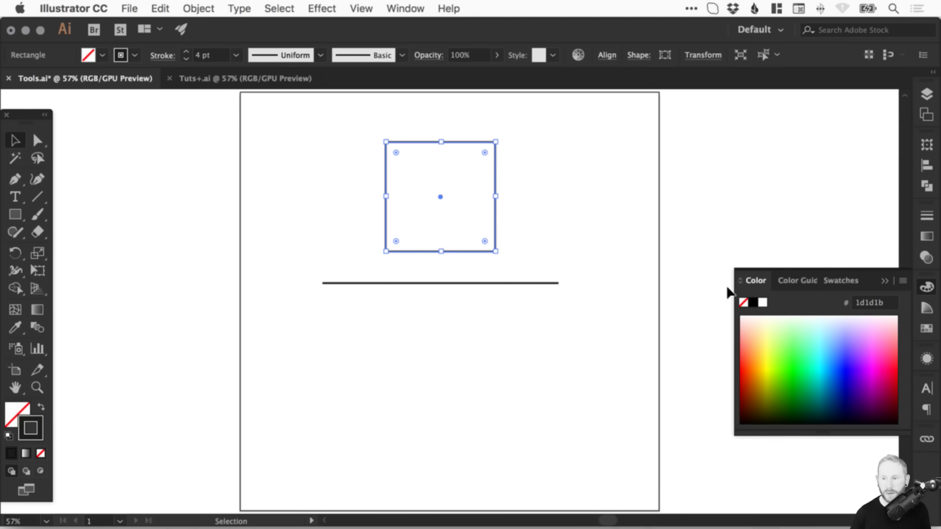
pyautogui.click(926, 215)
pyautogui.click(794, 228)
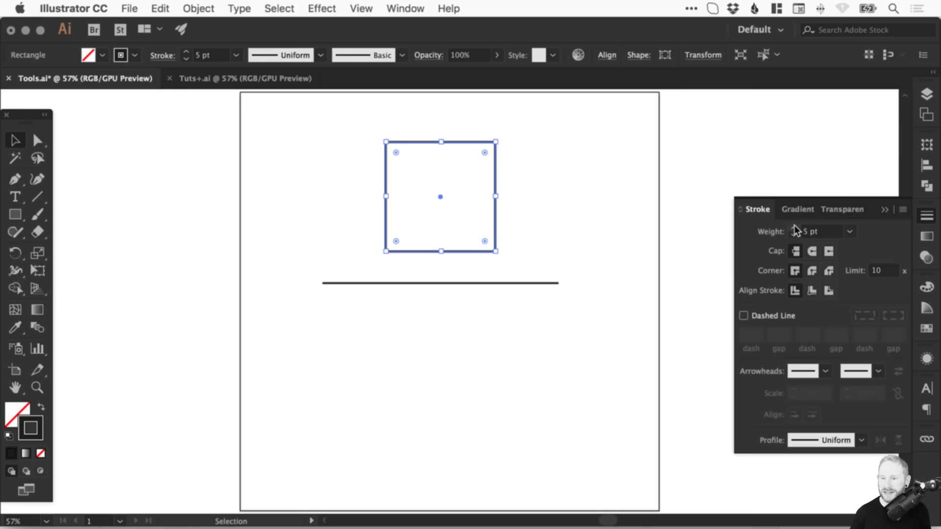
pyautogui.click(795, 228)
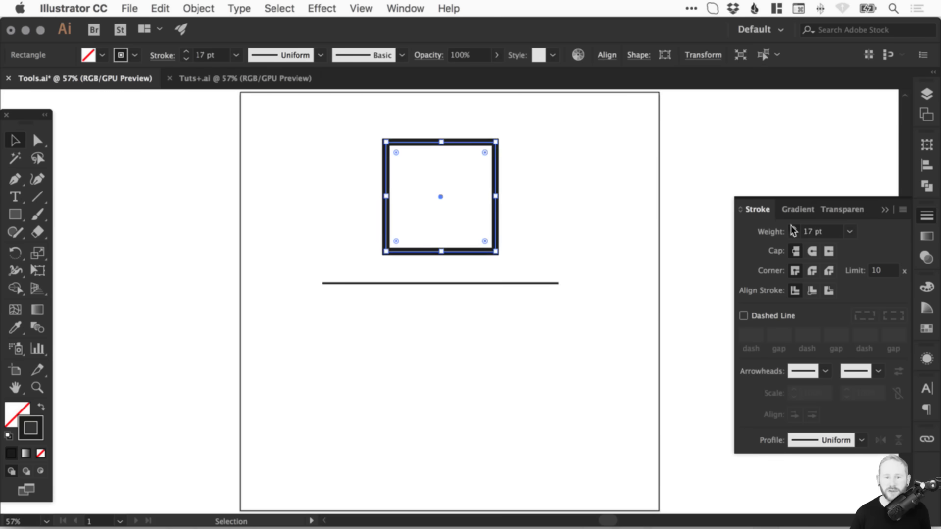
pyautogui.click(792, 228)
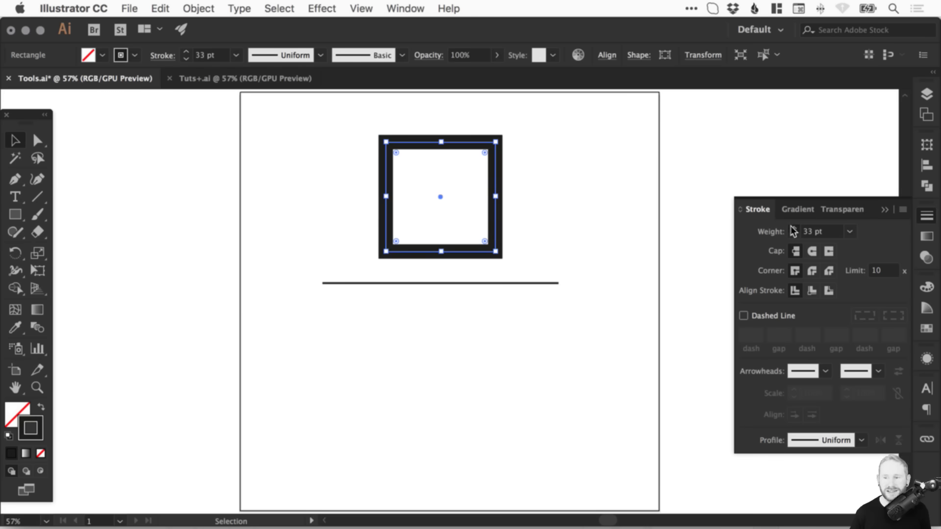
# Fill the square with the lime green swatch and deselect it.
pyautogui.click(19, 408)
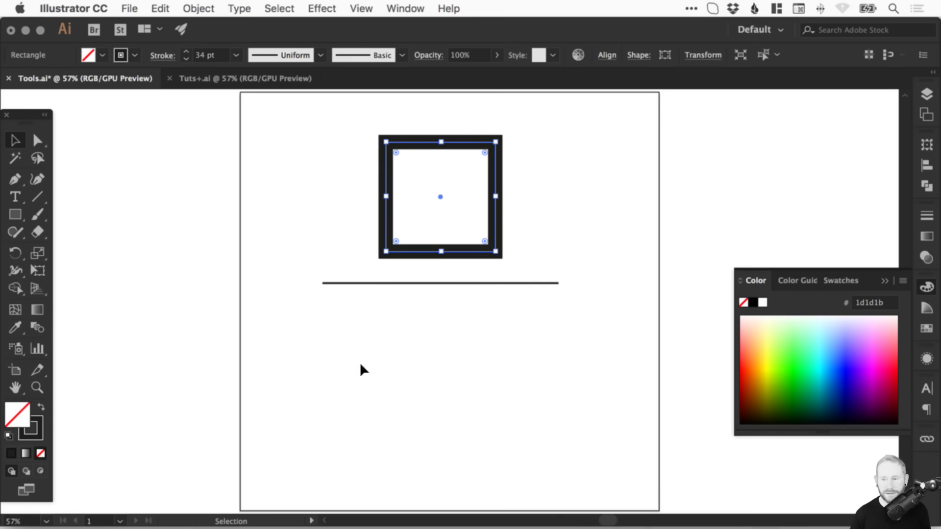
pyautogui.click(926, 287)
pyautogui.click(927, 328)
pyautogui.click(766, 337)
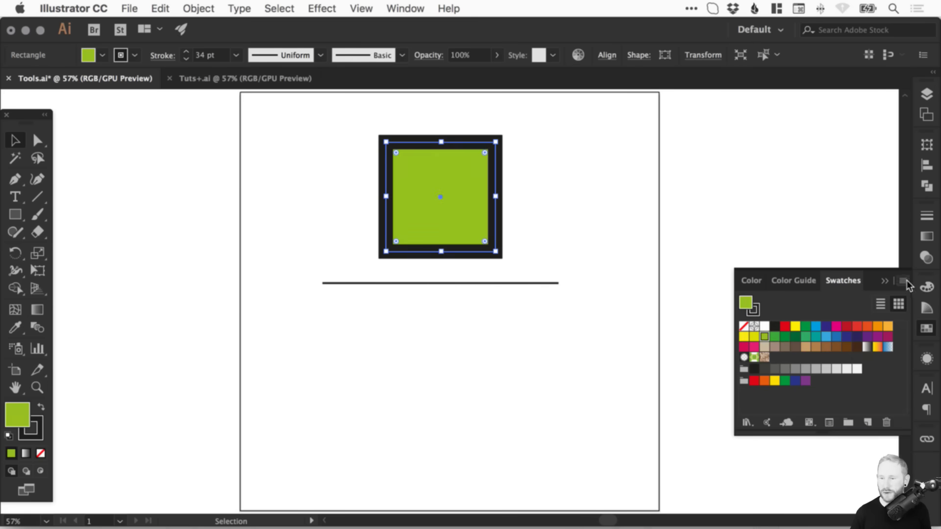
pyautogui.click(927, 328)
pyautogui.click(544, 205)
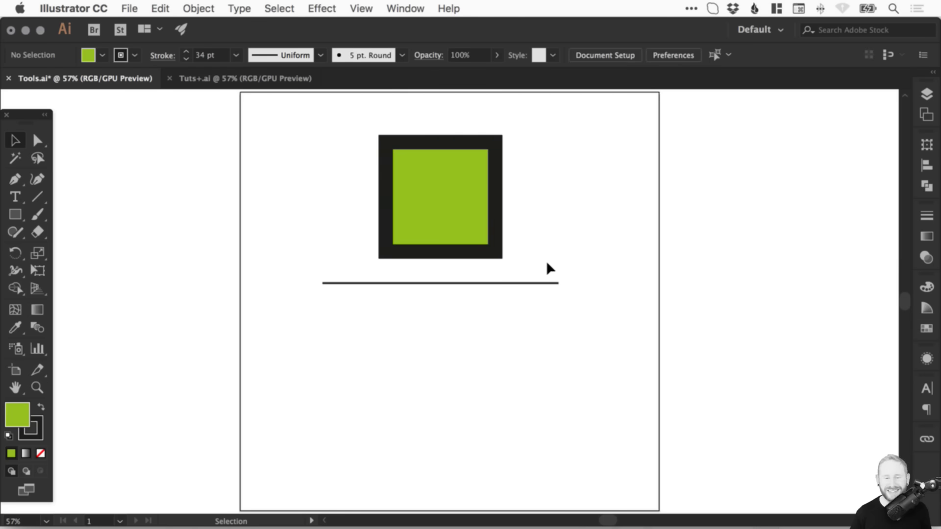
# Delete the horizontal line and move the green square down to the middle of the artboard.
pyautogui.click(540, 283)
pyautogui.press('Delete')
pyautogui.moveTo(433, 180); pyautogui.dragTo(466, 260)
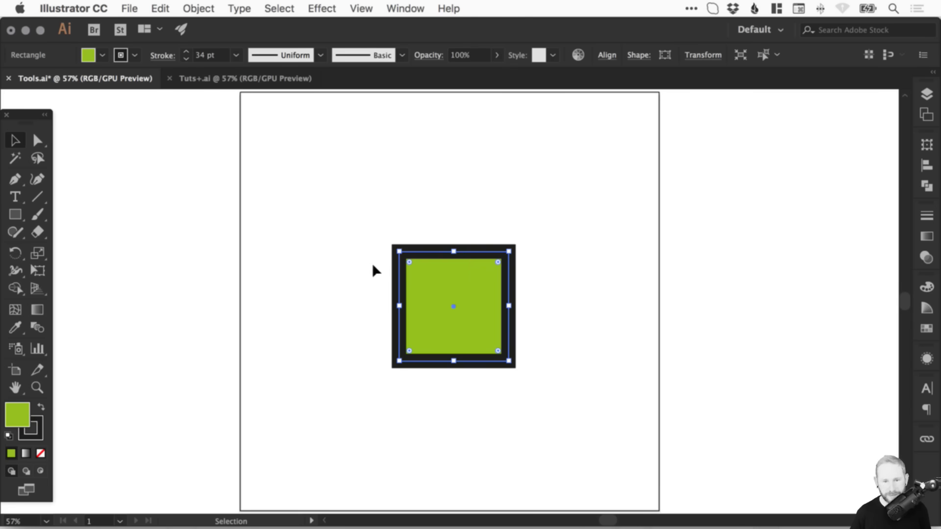
# Reduce the green square's stroke weight to 27 pt and view it at 150%.
pyautogui.click(926, 215)
pyautogui.click(793, 236)
pyautogui.click(794, 236)
pyautogui.click(794, 236)
pyautogui.click(793, 236)
pyautogui.click(793, 235)
pyautogui.click(794, 236)
pyautogui.click(793, 236)
pyautogui.press('super+1')
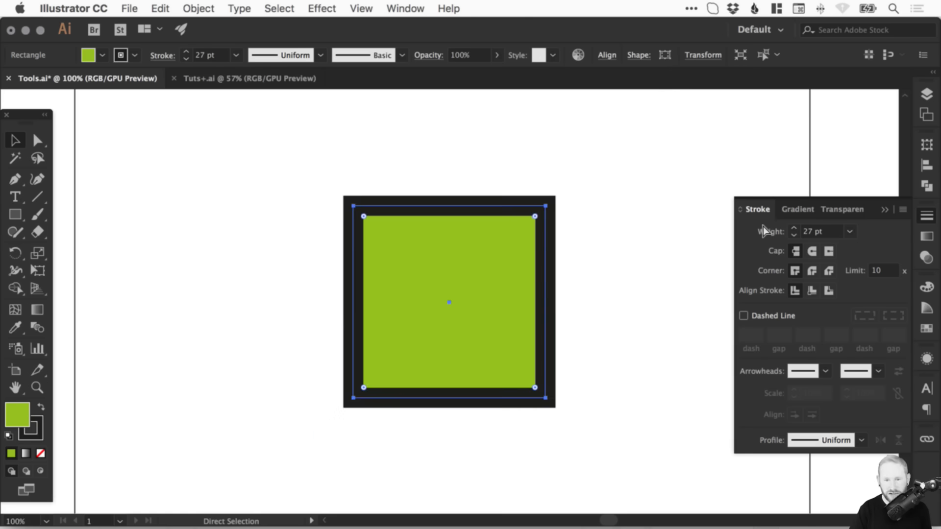
pyautogui.press('super+equal')
pyautogui.press('v')
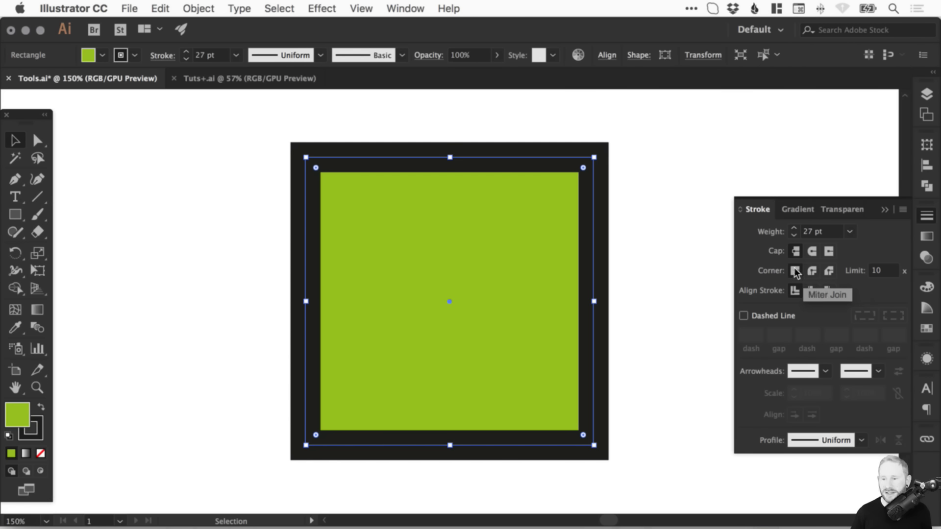
# Try the Round Join on the square's stroke corners, and switch them to the Bevel Join.
pyautogui.click(811, 271)
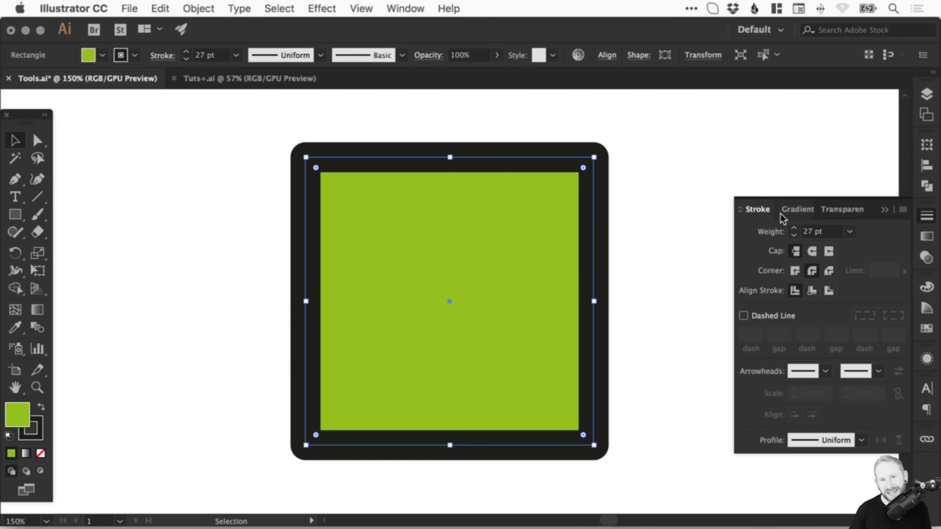
pyautogui.click(829, 272)
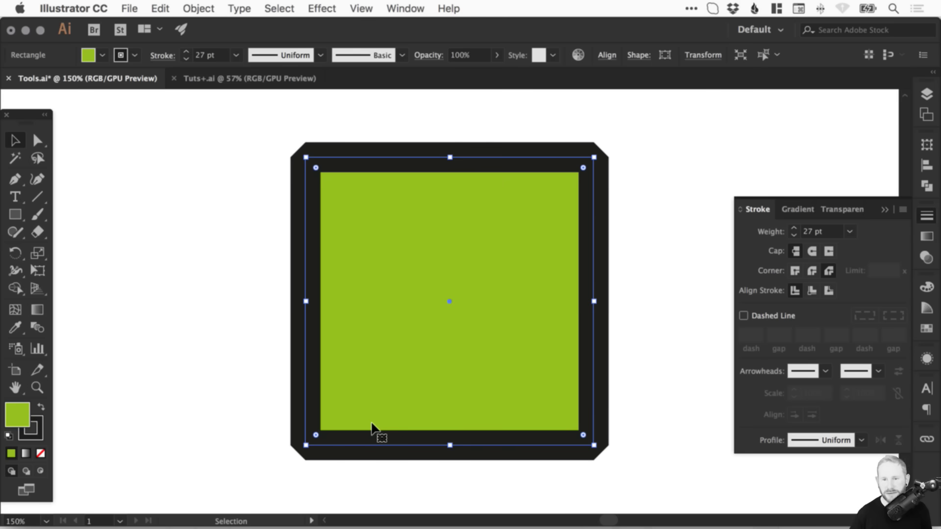
pyautogui.click(231, 244)
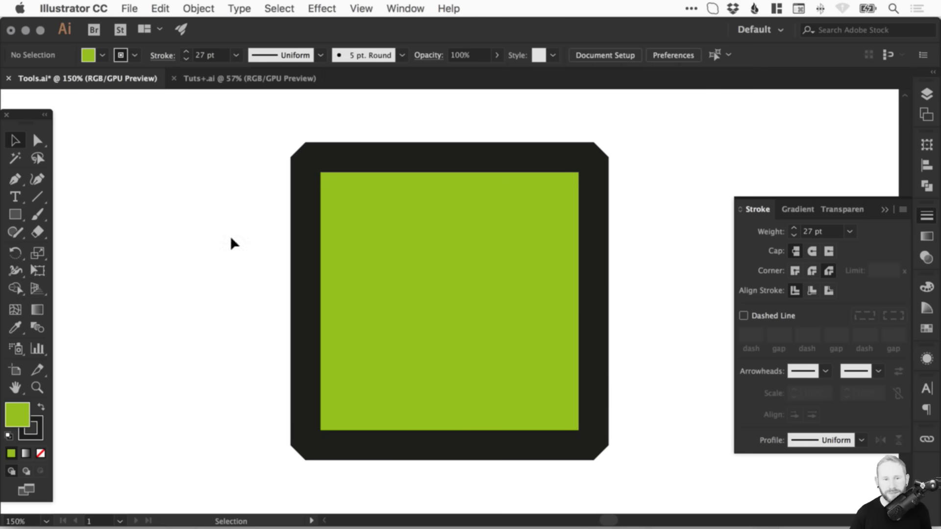
pyautogui.moveTo(206, 262); pyautogui.dragTo(330, 261)
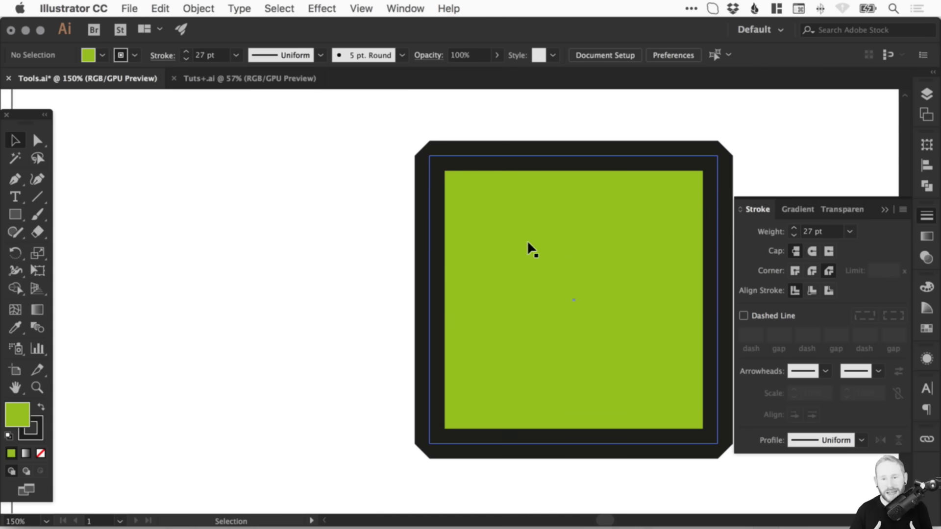
pyautogui.hscroll(5, 609, 260)
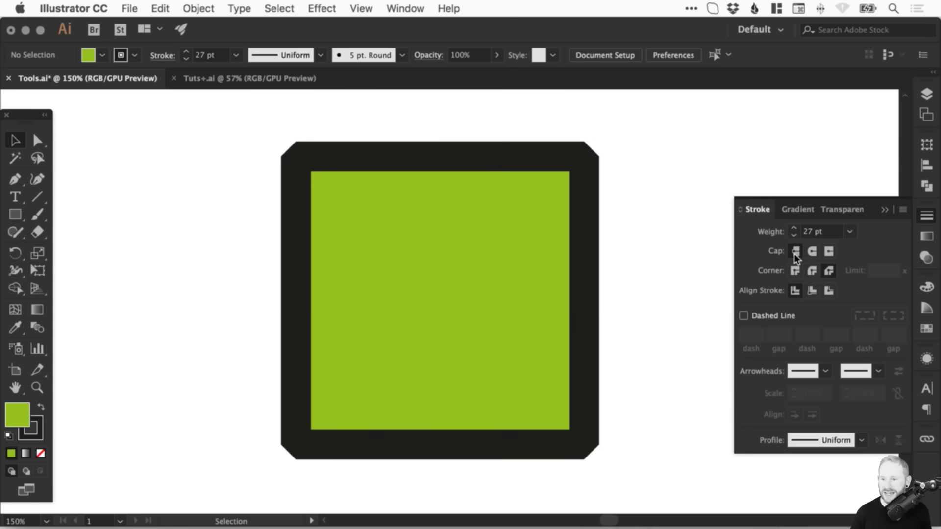
pyautogui.scroll(1, 404, 252)
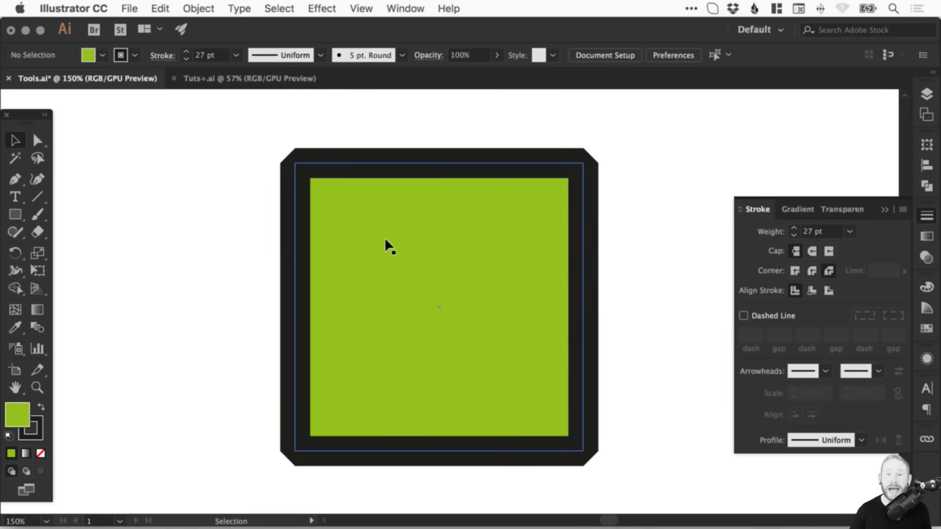
# Open the square by deleting its top segment with the Direct Selection tool, and deselect the path.
pyautogui.click(37, 141)
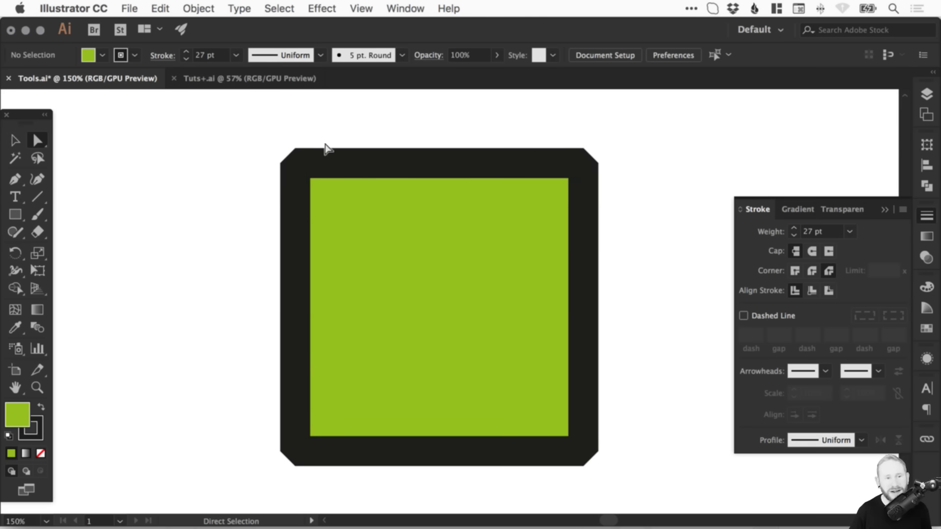
pyautogui.moveTo(423, 115); pyautogui.dragTo(466, 206)
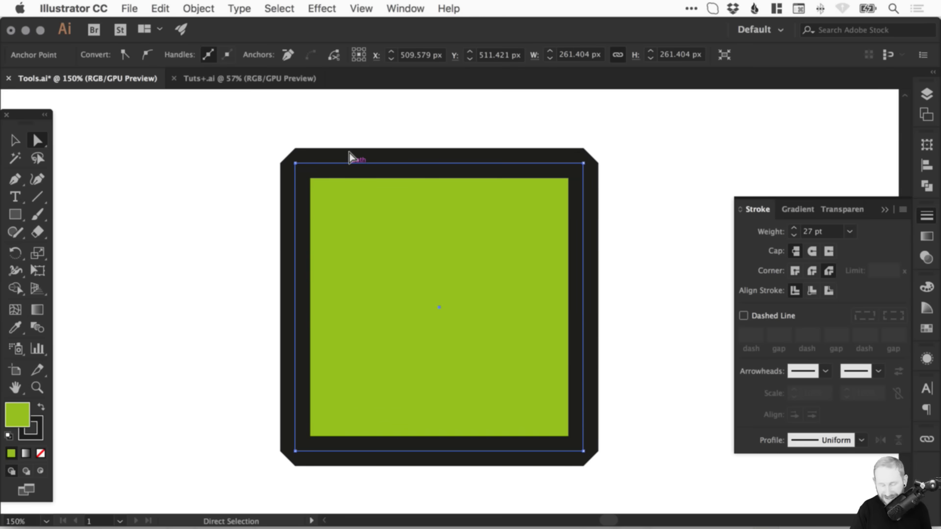
pyautogui.press('Delete')
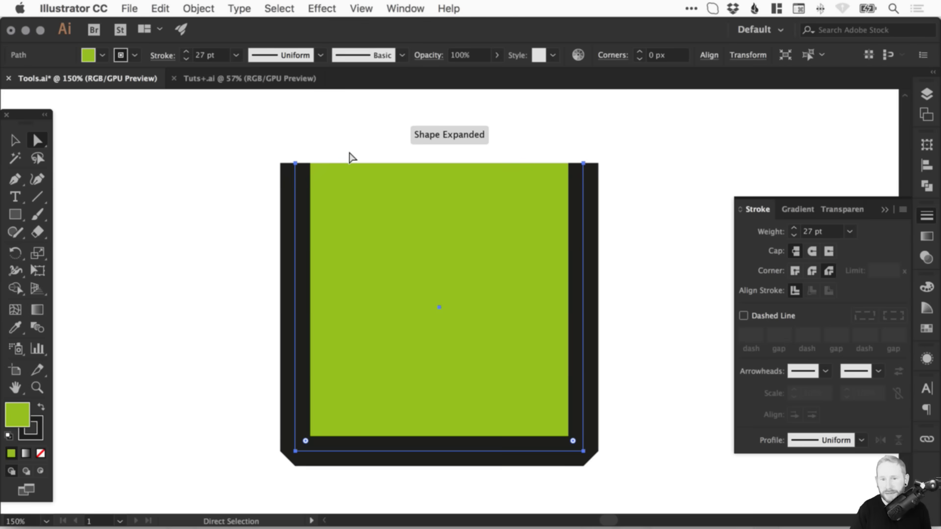
pyautogui.click(469, 119)
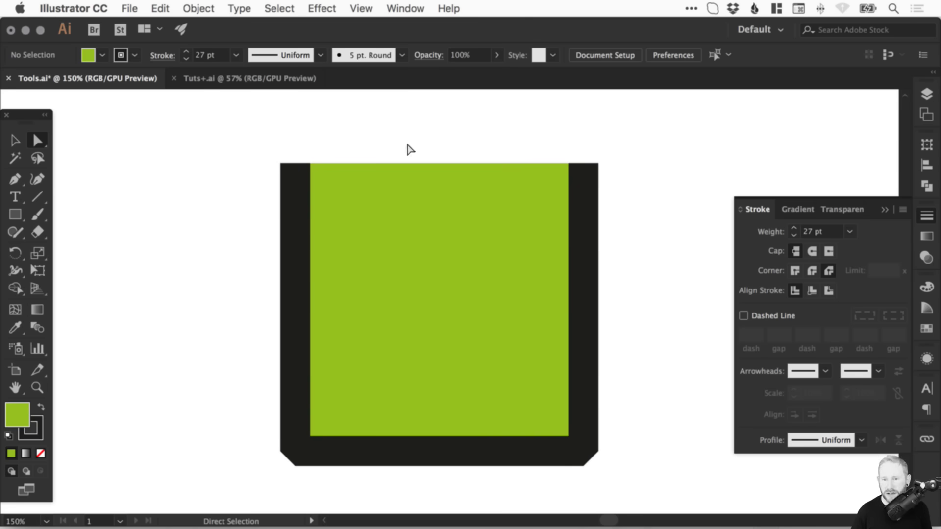
pyautogui.press('v')
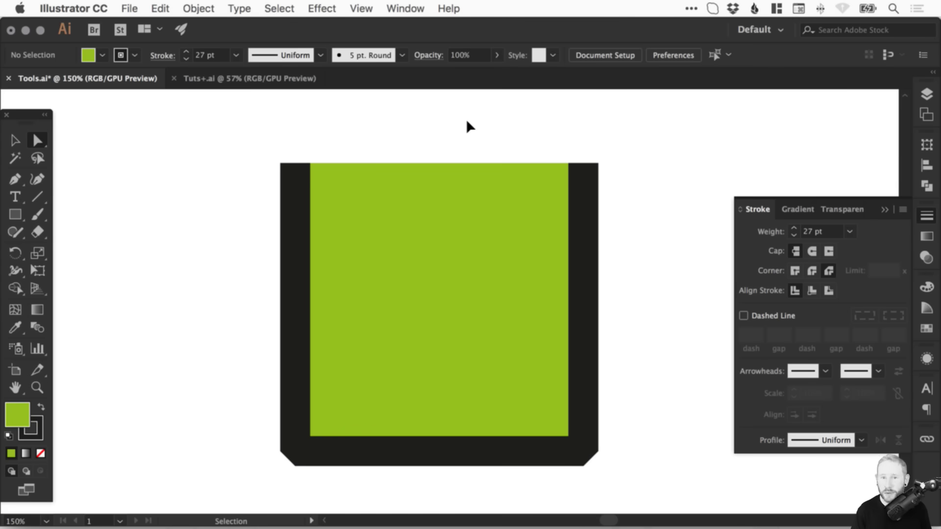
# Try joining the open path's two top end points in Outline view, and return to the preview with the join undone.
pyautogui.press('super+y')
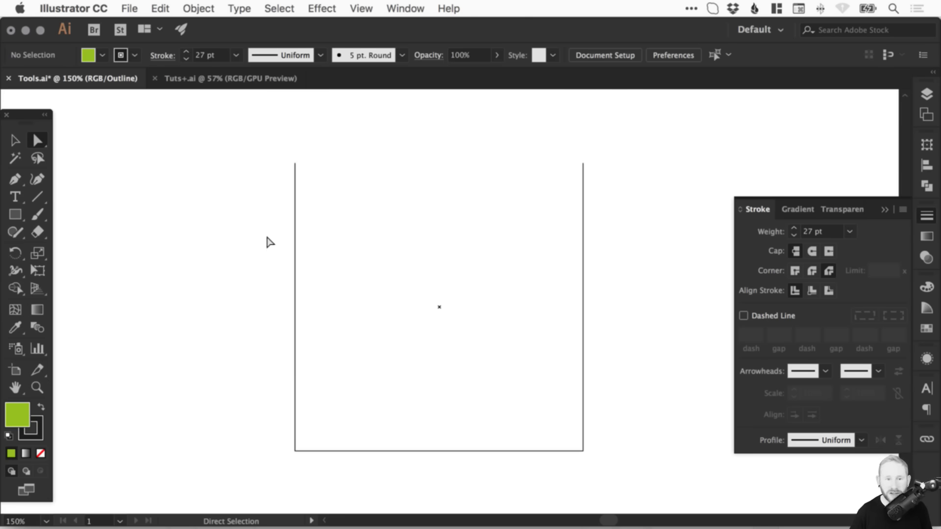
pyautogui.click(295, 163)
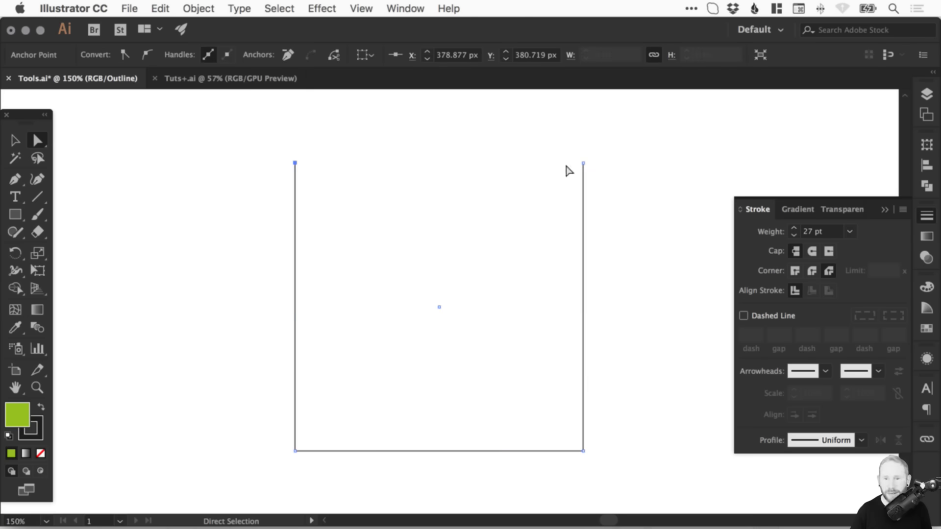
pyautogui.keyDown('shift'); pyautogui.click(583, 163); pyautogui.keyUp('shift')
pyautogui.click(196, 9)
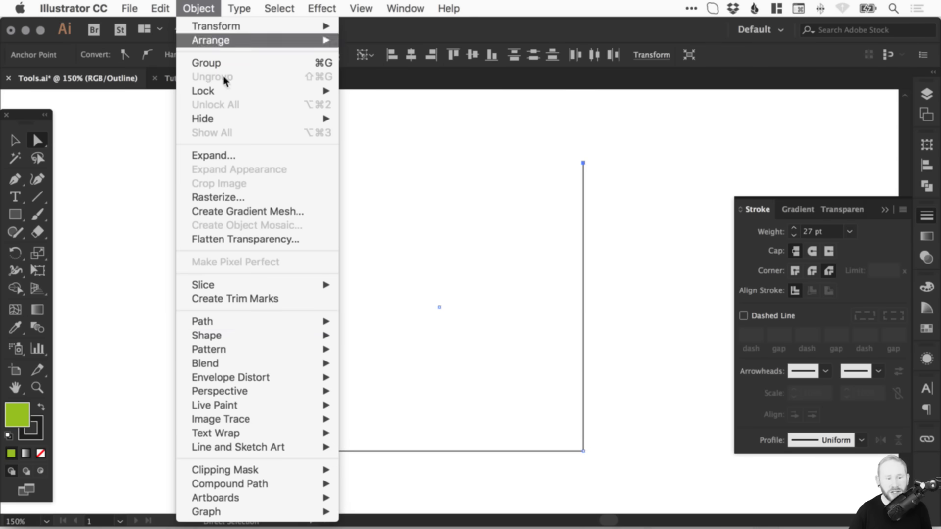
pyautogui.moveTo(326, 321)
pyautogui.click(374, 321)
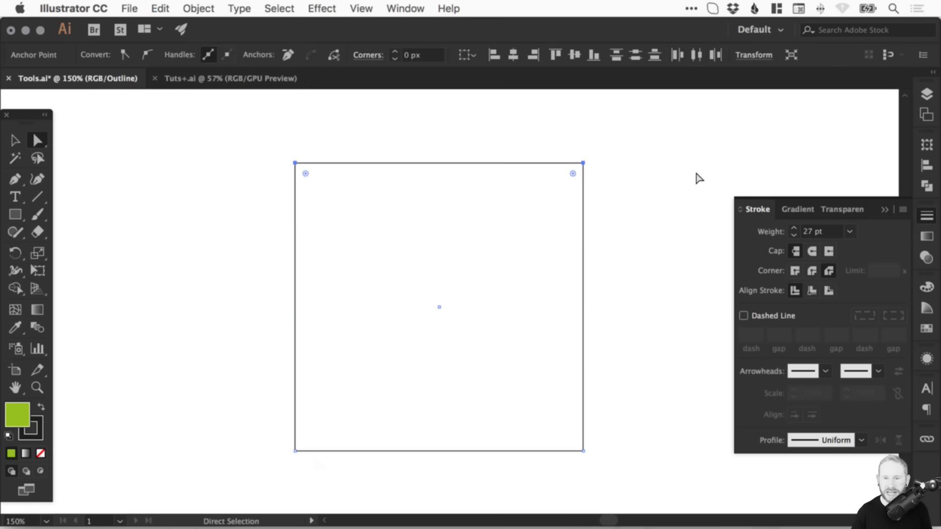
pyautogui.press('super+y')
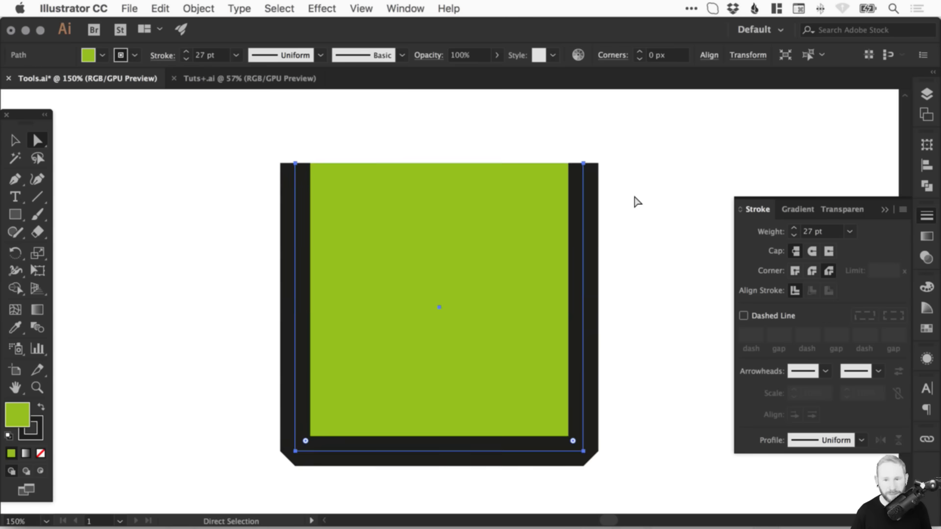
# Try the Round and Projecting caps on the open path's ends, and return to the Butt Cap.
pyautogui.press('v')
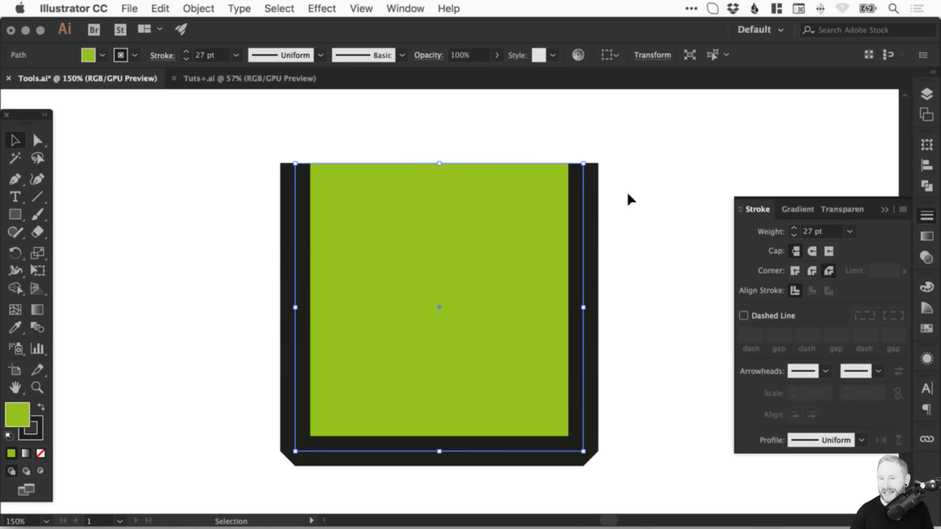
pyautogui.click(812, 252)
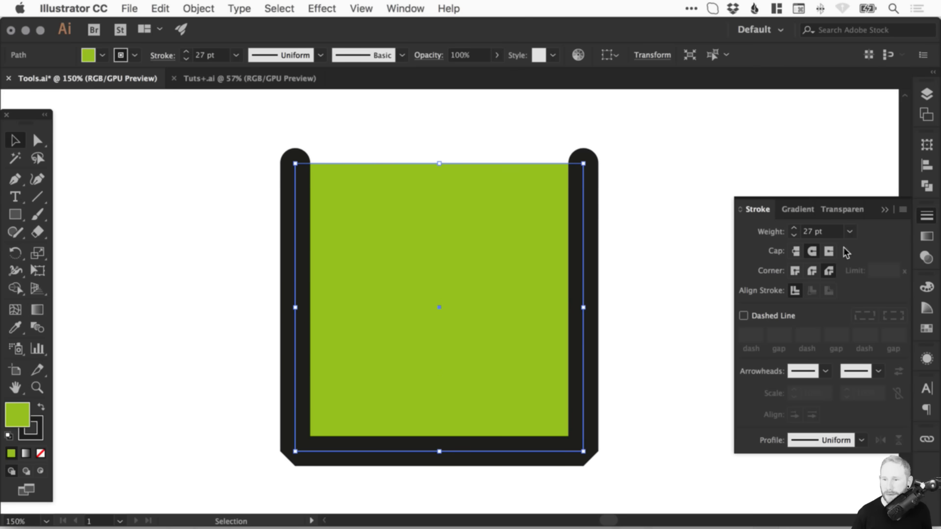
pyautogui.click(829, 252)
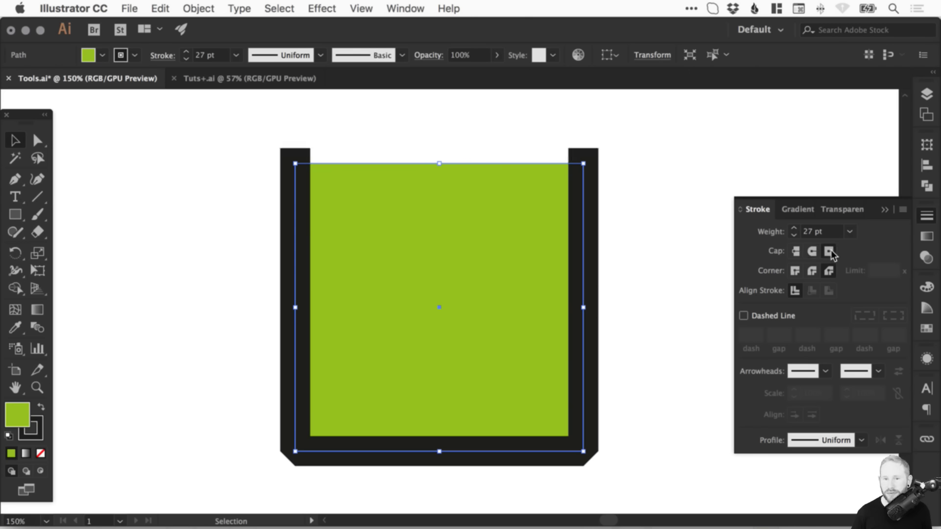
pyautogui.click(796, 251)
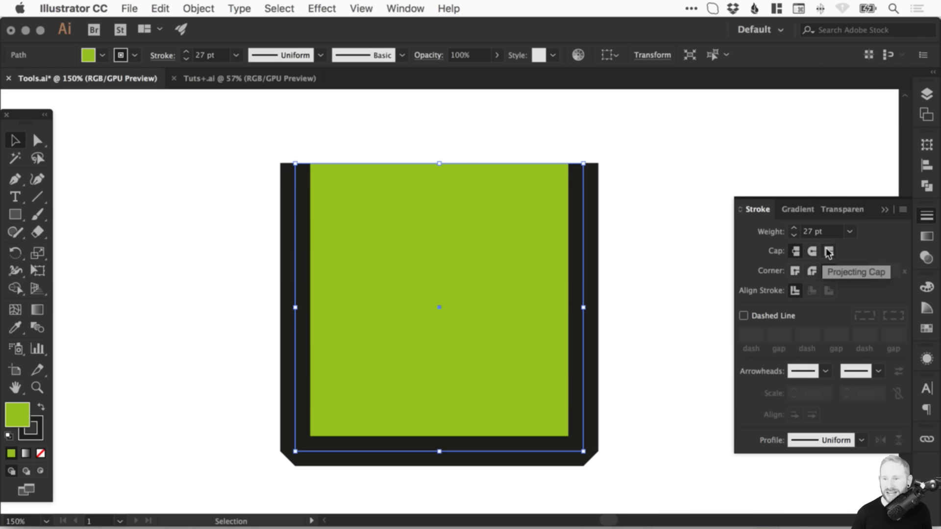
pyautogui.click(829, 252)
pyautogui.click(796, 252)
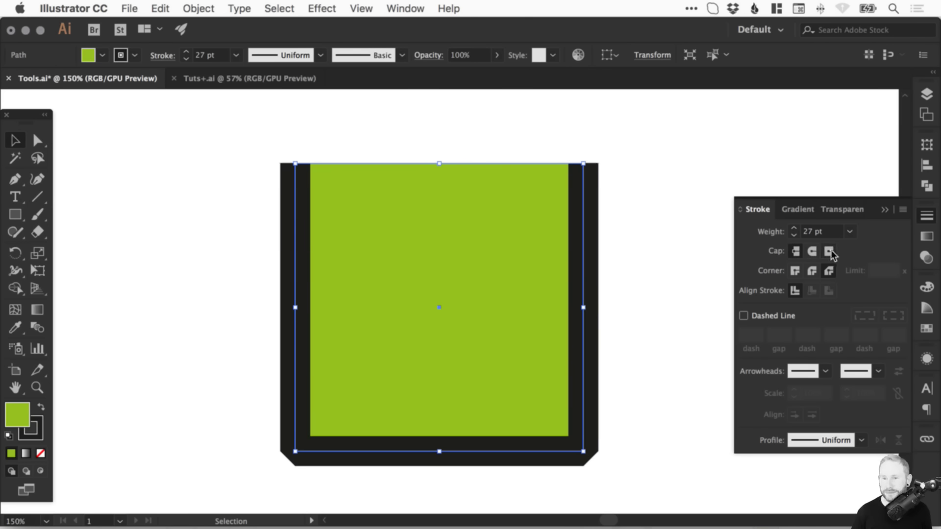
# Apply the Projecting Cap to the open path's ends, and set both its fill and its stroke to None.
pyautogui.click(828, 252)
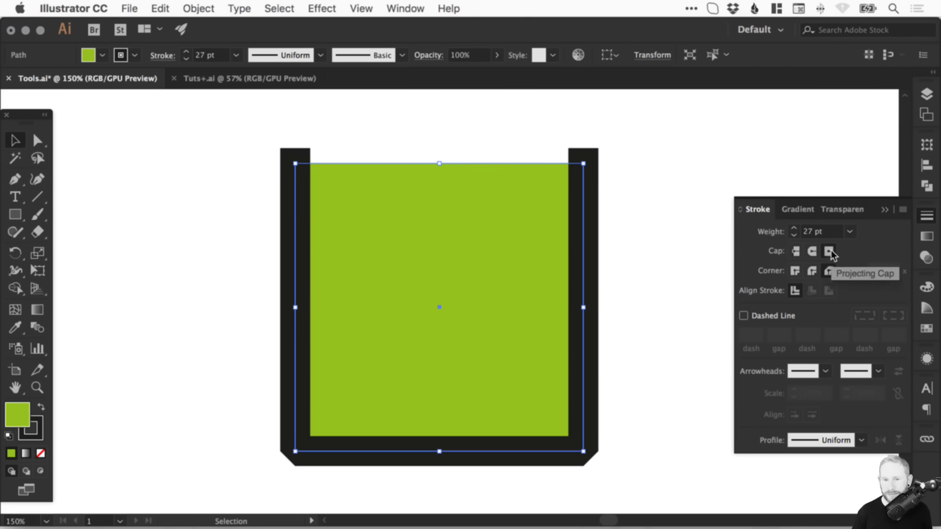
pyautogui.click(27, 455)
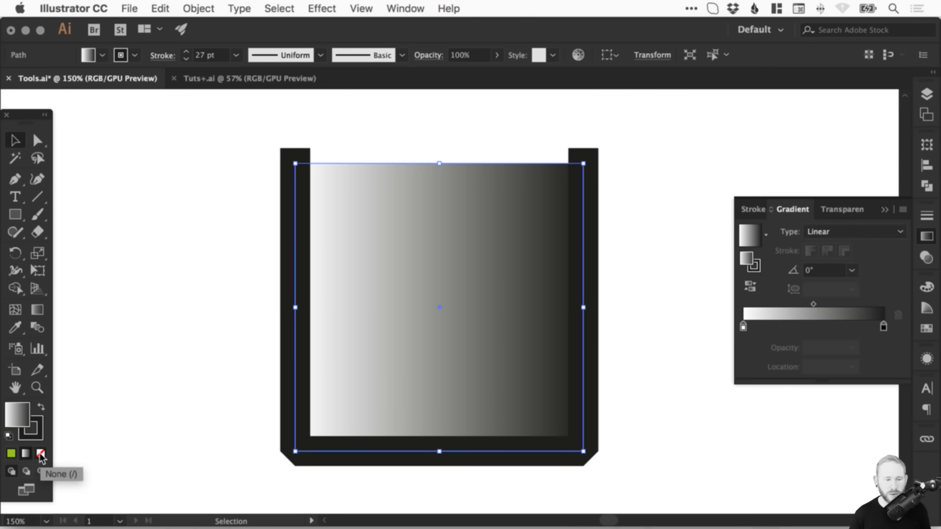
pyautogui.click(41, 454)
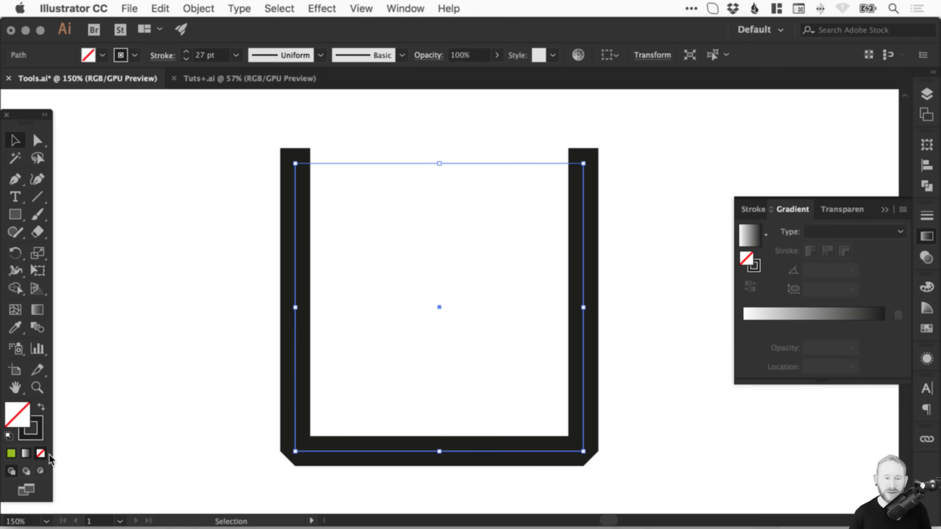
pyautogui.click(42, 439)
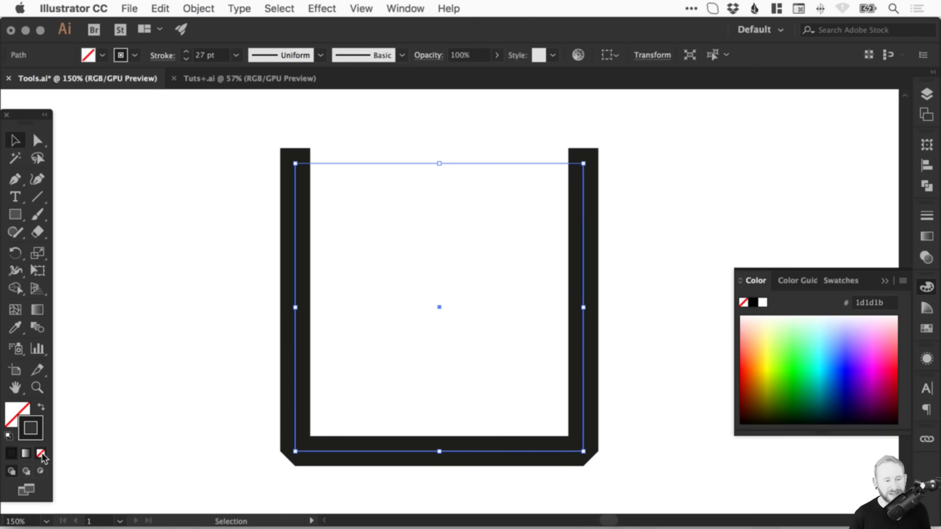
pyautogui.click(41, 454)
# Give the open path a red stroke from the swatches and a bright yellow fill, f7ff0d, from the RGB spectrum.
pyautogui.click(23, 422)
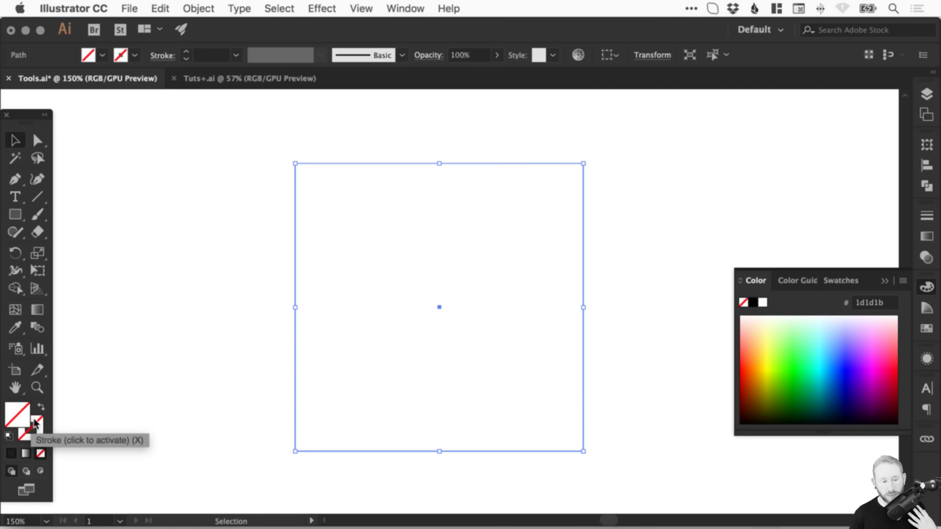
pyautogui.press('x')
pyautogui.press('x')
pyautogui.press('x')
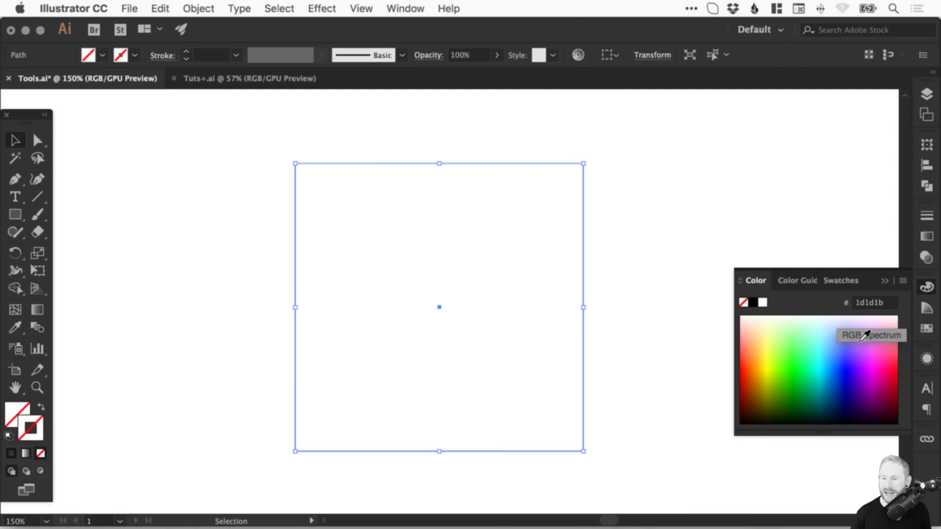
pyautogui.click(926, 328)
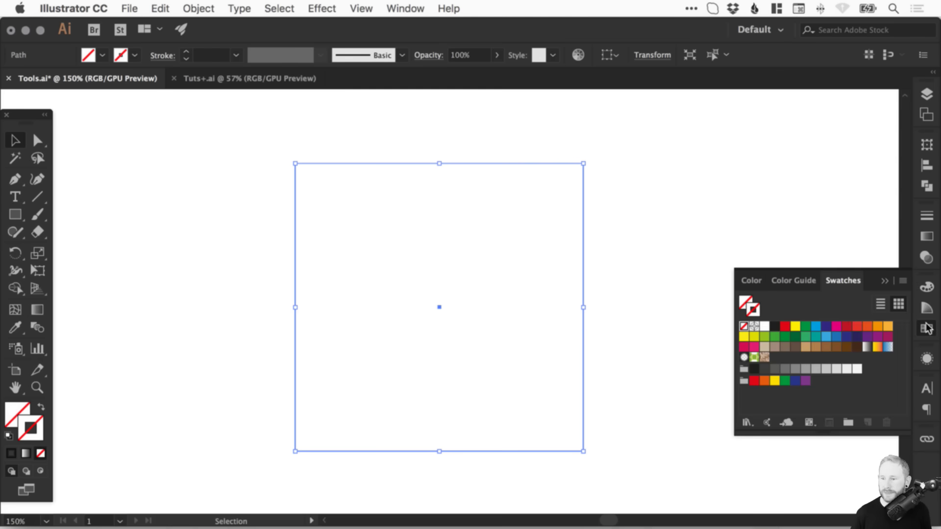
pyautogui.click(851, 327)
pyautogui.press('F6')
pyautogui.moveTo(797, 368); pyautogui.dragTo(767, 365)
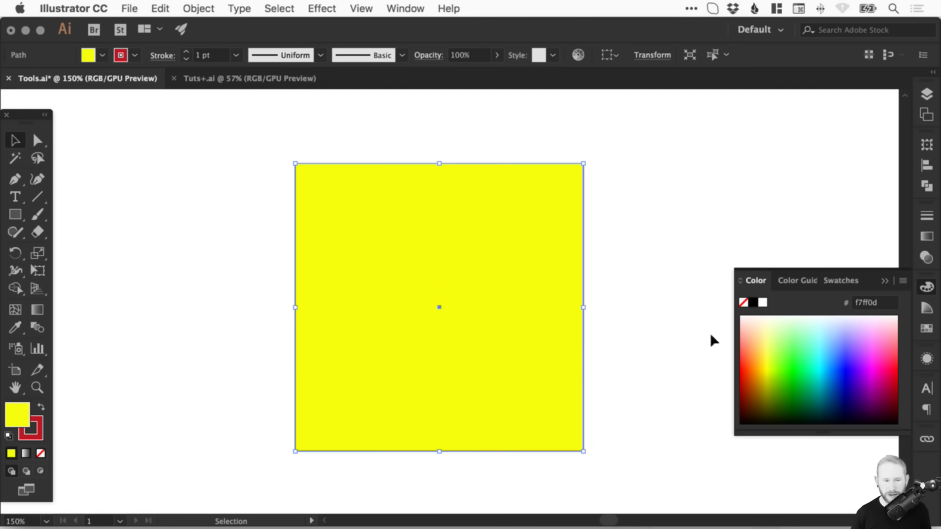
pyautogui.click(927, 287)
# Reselect the yellow path and raise its stroke weight to 24 pt.
pyautogui.click(723, 205)
pyautogui.moveTo(226, 196); pyautogui.dragTo(396, 259)
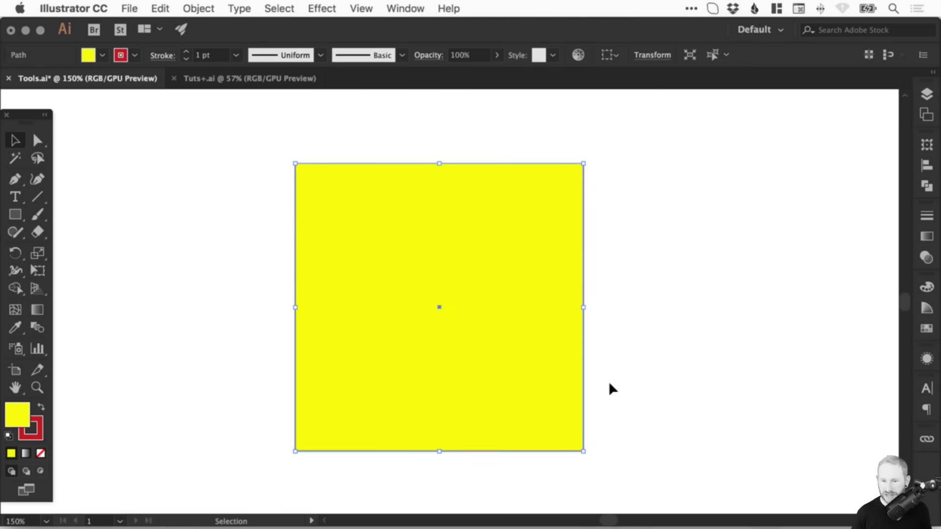
pyautogui.click(927, 215)
pyautogui.click(794, 229)
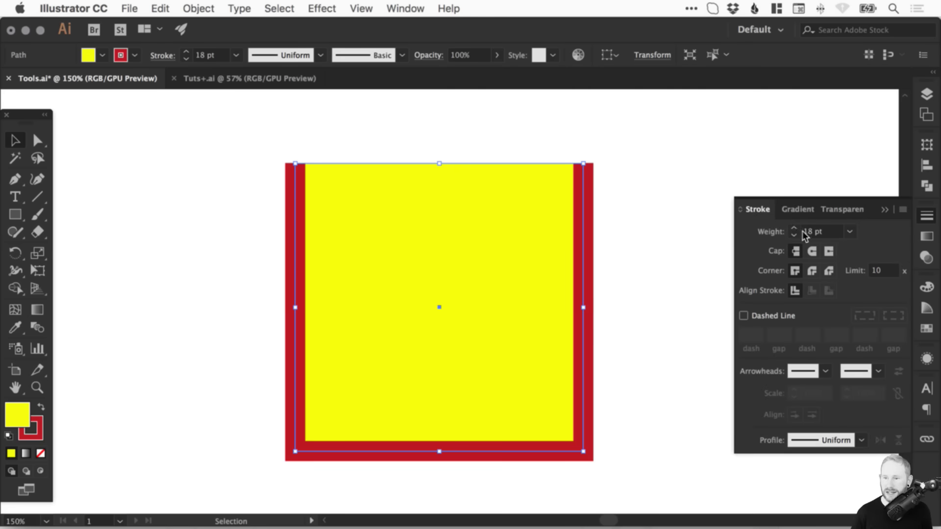
pyautogui.click(795, 229)
pyautogui.click(794, 229)
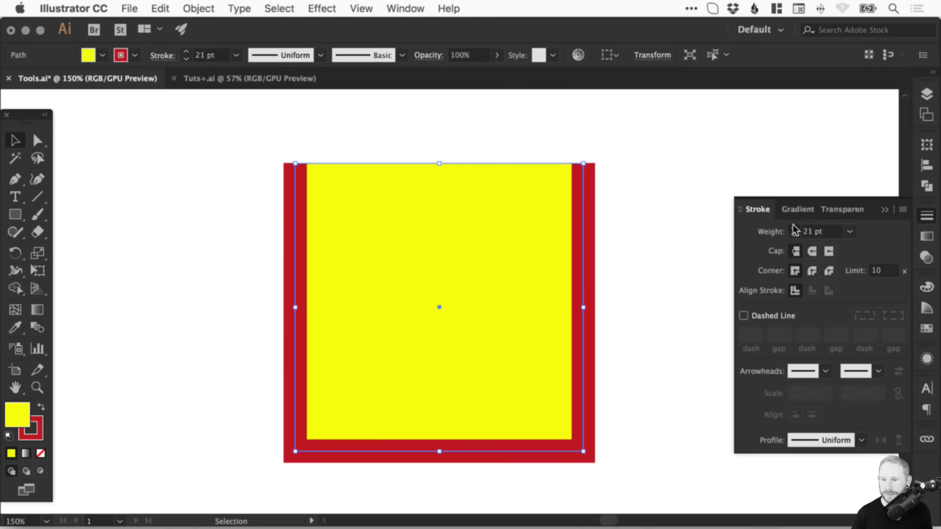
# Close the square by joining its two top end points, selected with the Direct Selection tool.
pyautogui.click(260, 121)
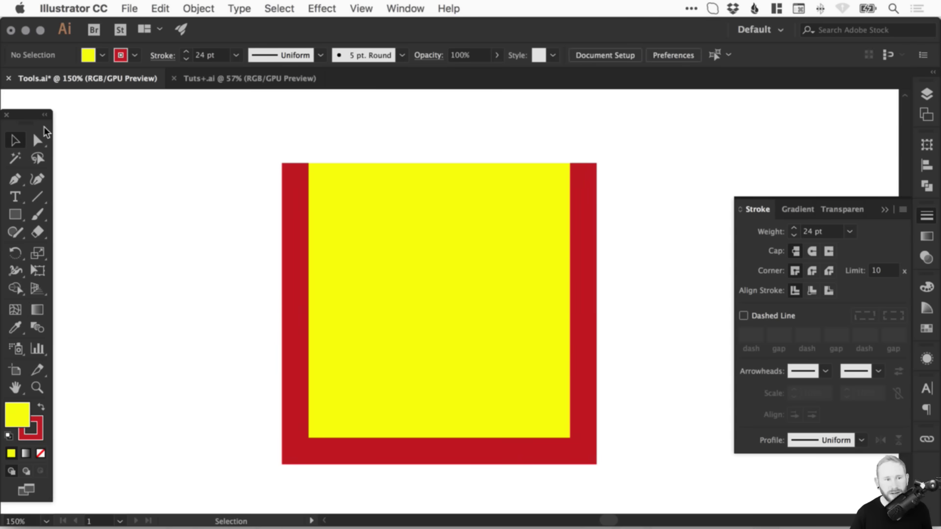
pyautogui.click(37, 141)
pyautogui.moveTo(204, 133); pyautogui.dragTo(589, 184)
pyautogui.click(199, 8)
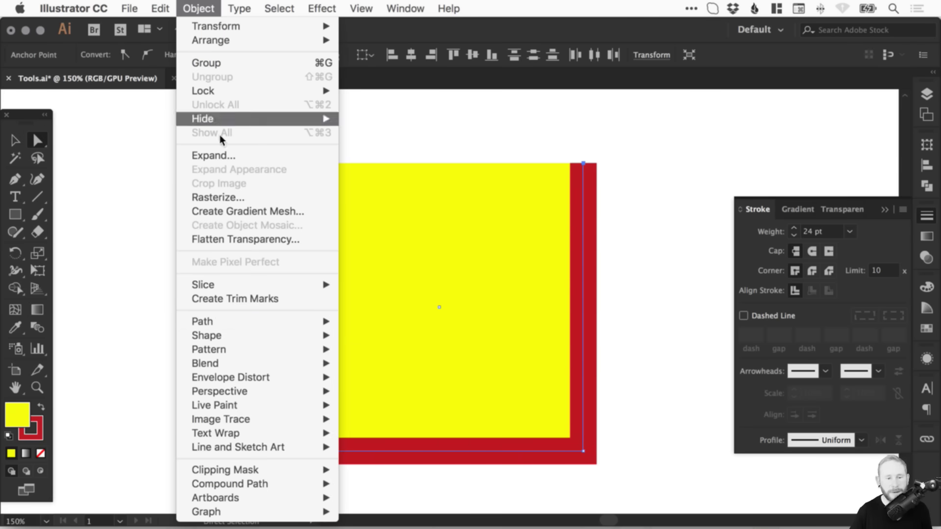
pyautogui.moveTo(247, 323)
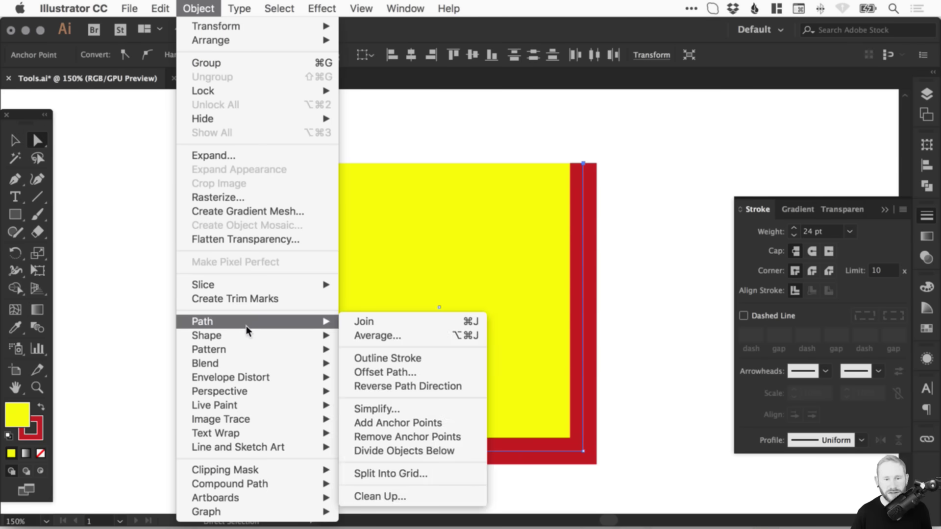
pyautogui.click(413, 321)
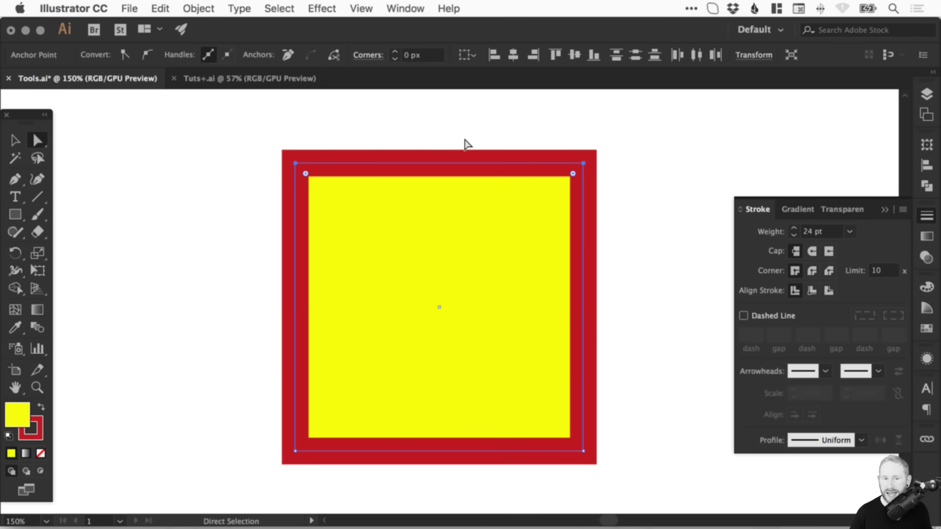
# Select the whole closed square, reduce its stroke weight to 20 pt, and deselect it.
pyautogui.press('v')
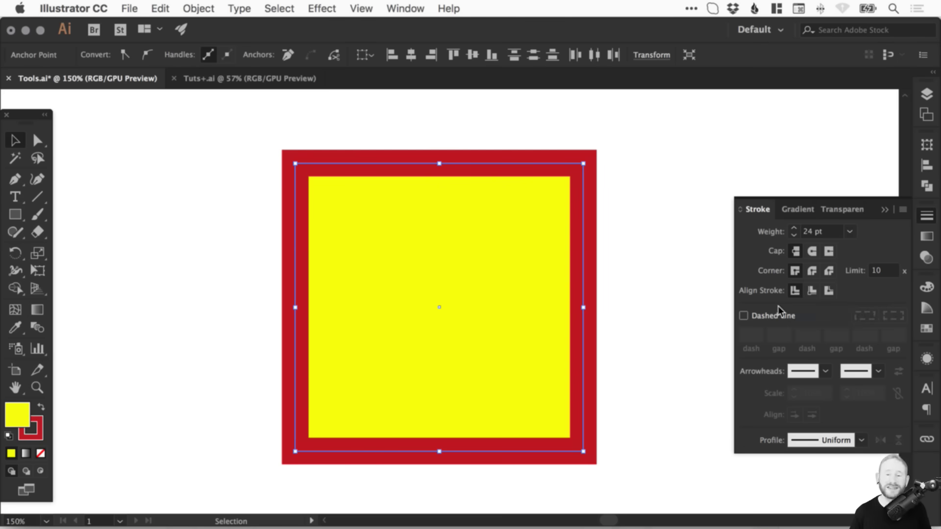
pyautogui.click(793, 234)
pyautogui.click(793, 235)
pyautogui.click(792, 234)
pyautogui.click(792, 234)
pyautogui.click(647, 189)
# Examine where the square's path runs within its red stroke, comparing the Outline view with the normal preview.
pyautogui.press('z')
pyautogui.moveTo(391, 122); pyautogui.dragTo(649, 313)
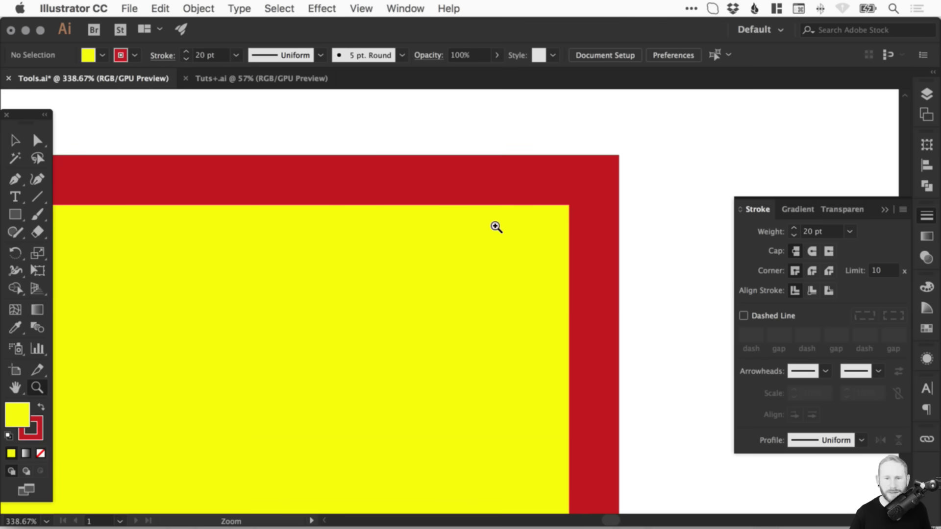
pyautogui.press('v')
pyautogui.click(490, 227)
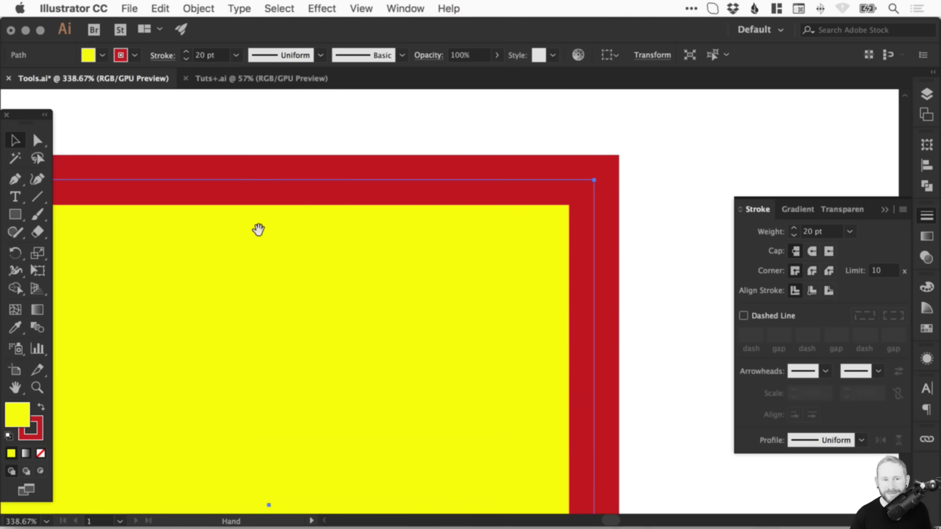
pyautogui.moveTo(258, 227); pyautogui.dragTo(443, 230)
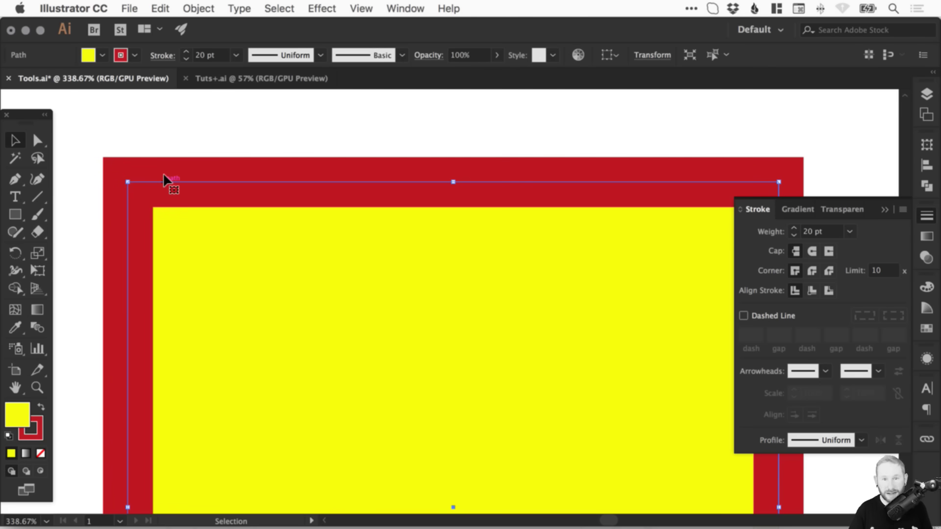
pyautogui.press('super+y')
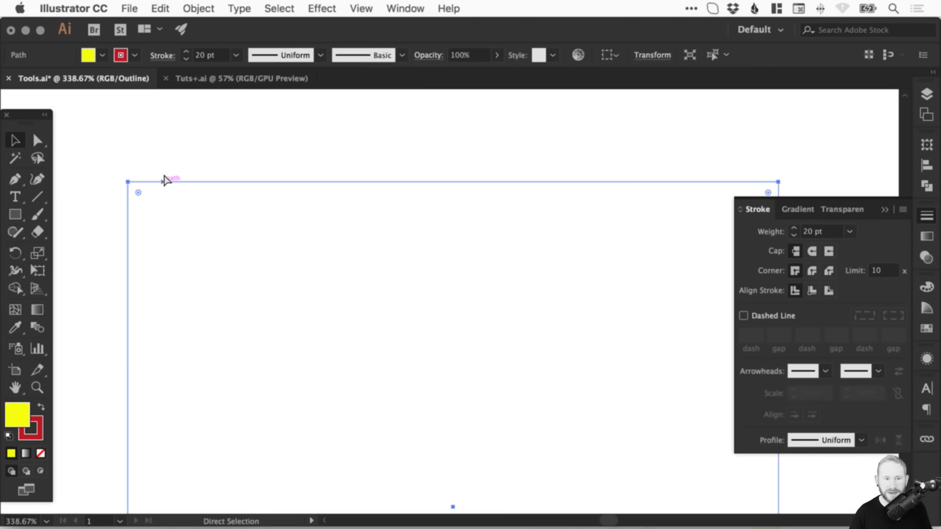
pyautogui.press('super+y')
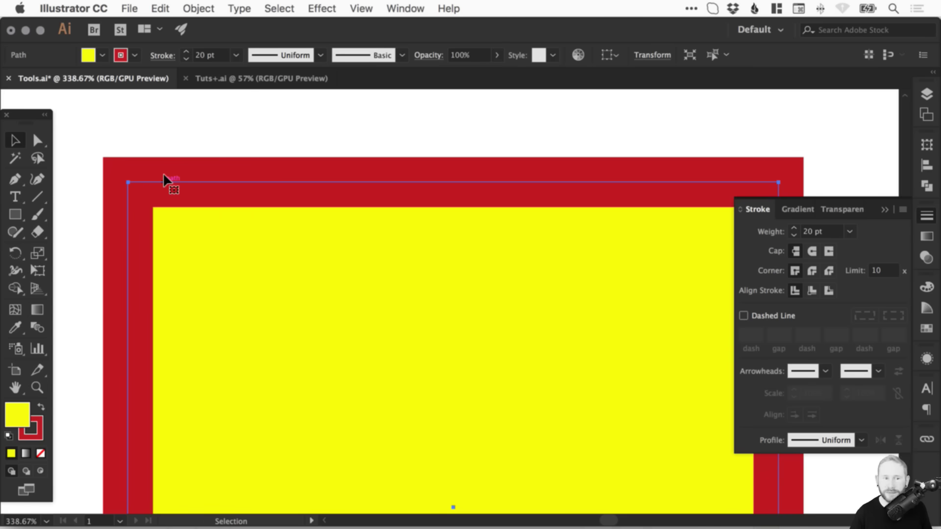
# Try aligning the square's stroke to the inside and to the outside of the path, and return it to centre alignment.
pyautogui.click(813, 291)
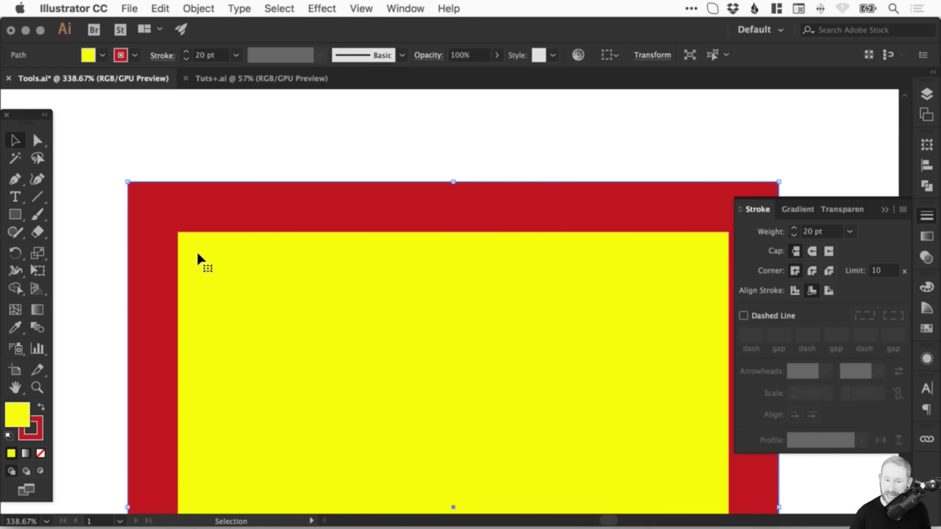
pyautogui.click(829, 291)
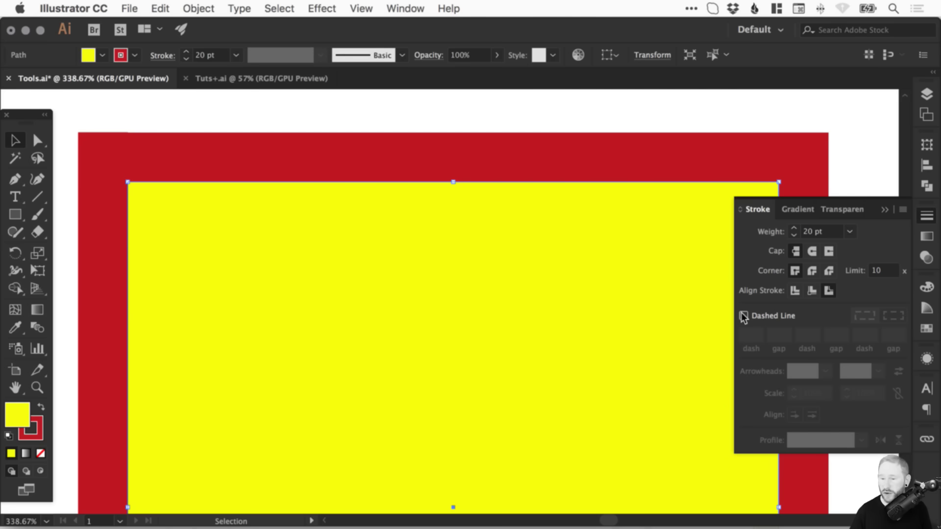
pyautogui.click(795, 291)
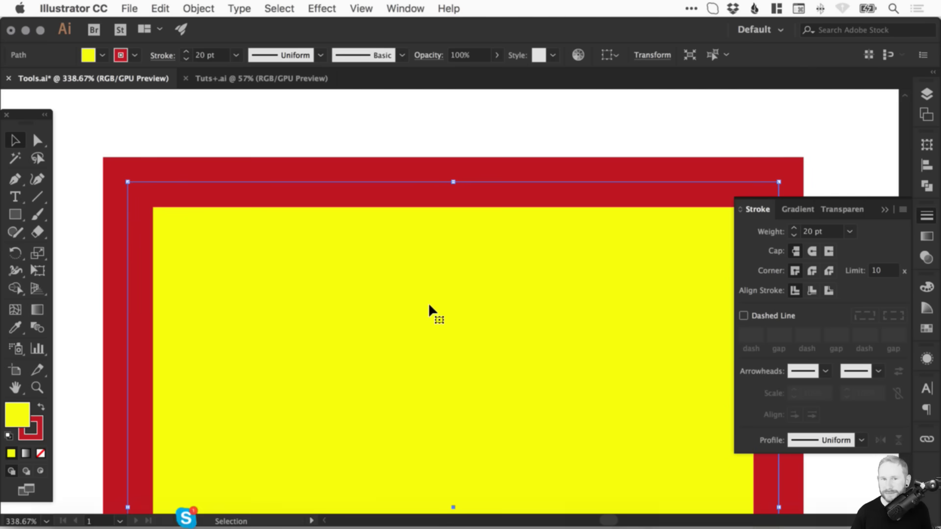
# Turn the square's stroke into a dashed line, and set its fill to None.
pyautogui.click(744, 315)
pyautogui.press('super+minus')
pyautogui.press('super+minus')
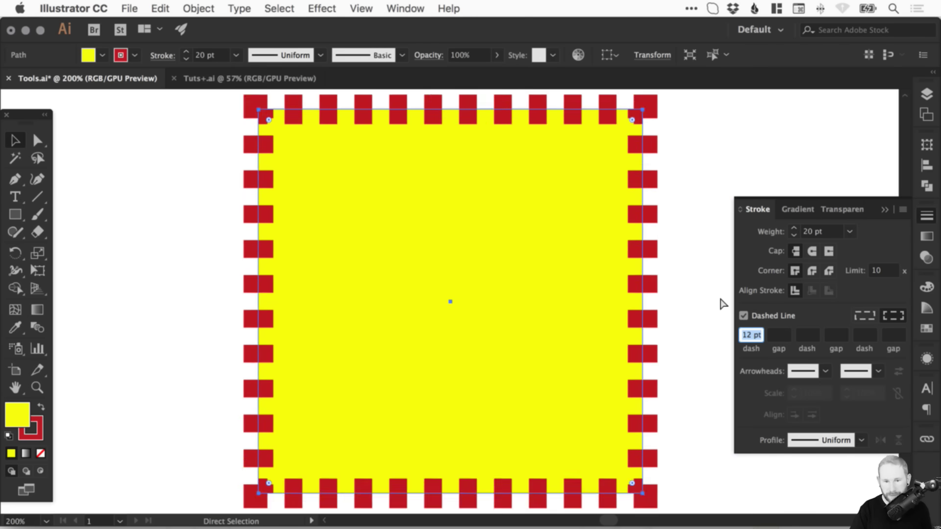
pyautogui.press('super+minus')
pyautogui.click(41, 453)
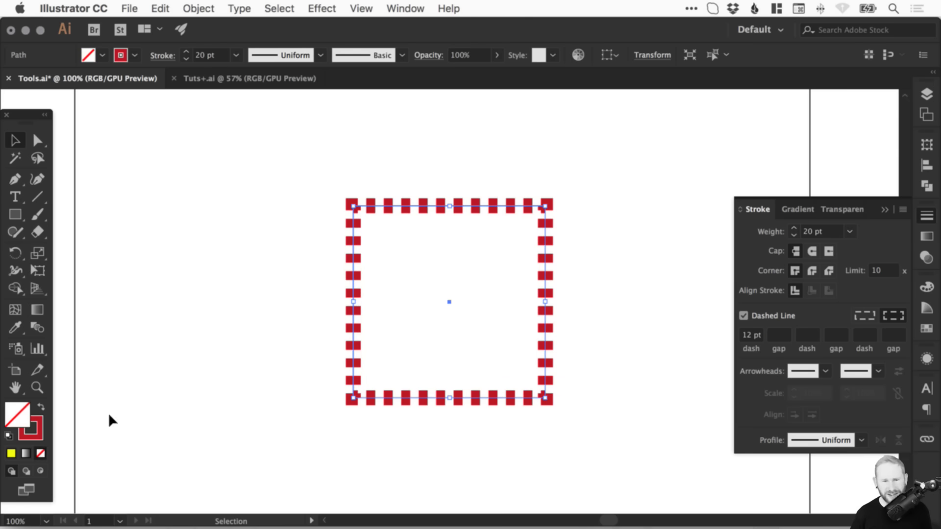
# Compare the corner-aligned dashes with exact dash and gap lengths on the square, and keep the exact lengths.
pyautogui.press('z')
pyautogui.moveTo(262, 158); pyautogui.dragTo(623, 470)
pyautogui.press('v')
pyautogui.press('space')
pyautogui.moveTo(615, 327); pyautogui.dragTo(599, 339)
pyautogui.click(637, 269)
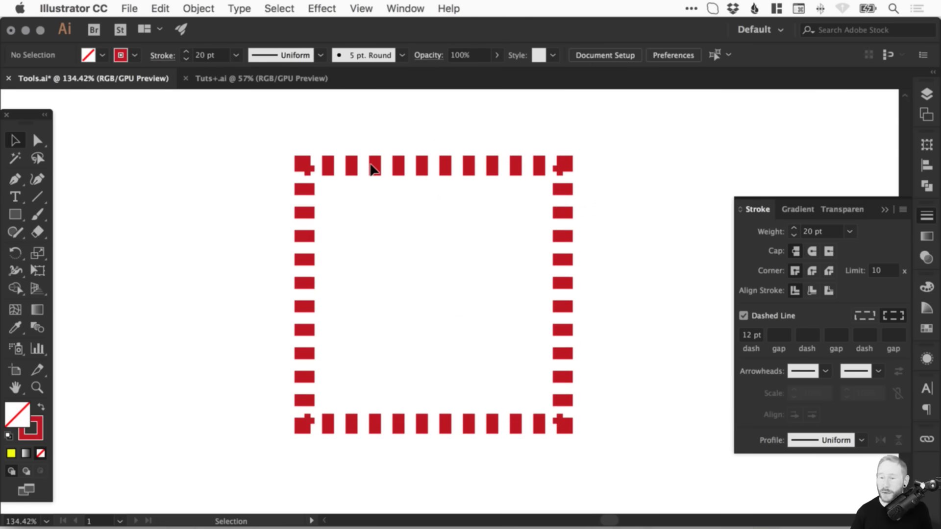
pyautogui.moveTo(231, 131); pyautogui.dragTo(509, 353)
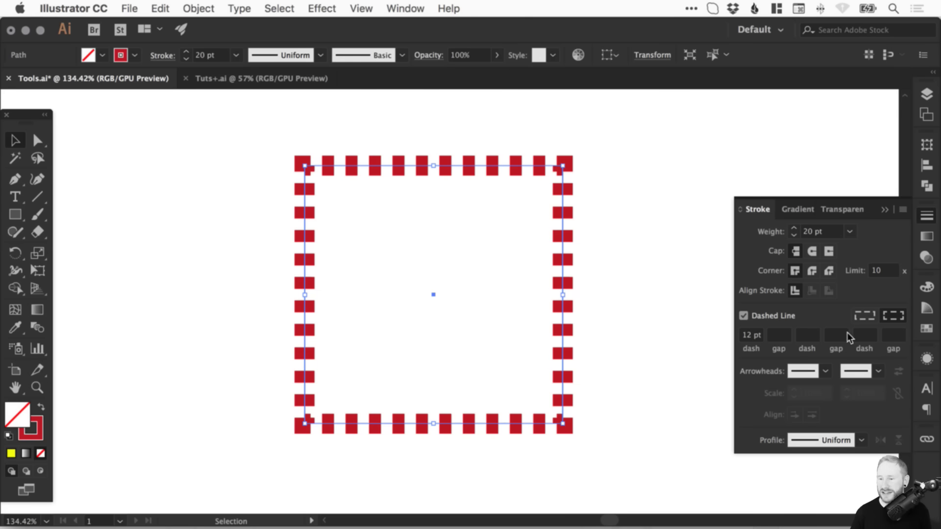
pyautogui.click(866, 315)
pyautogui.click(893, 315)
pyautogui.click(863, 315)
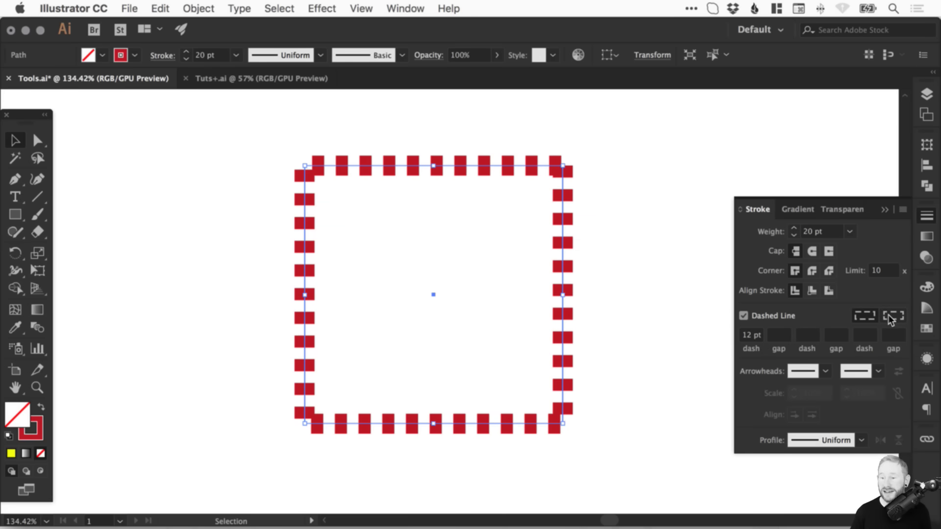
pyautogui.click(888, 317)
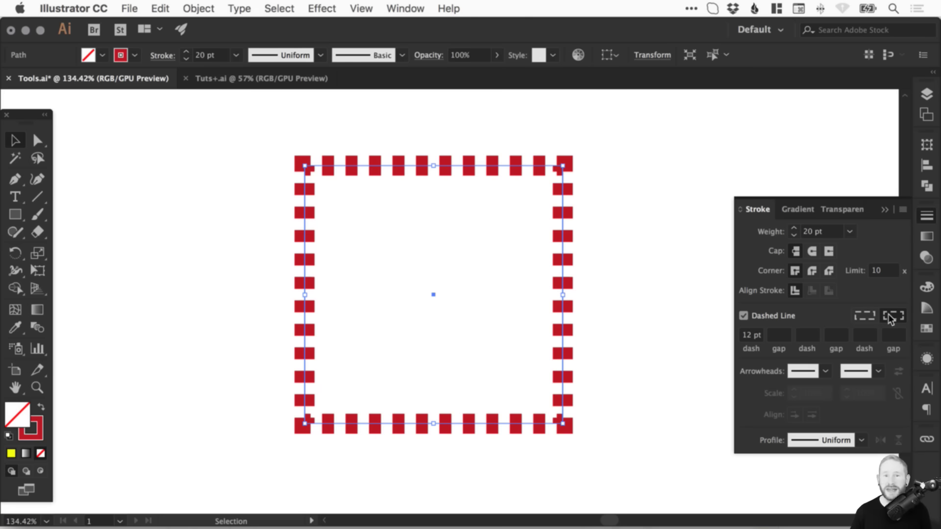
pyautogui.click(863, 316)
# Set the dashed stroke's first dash to 20 pt and its first gap to 20 pt.
pyautogui.click(753, 335)
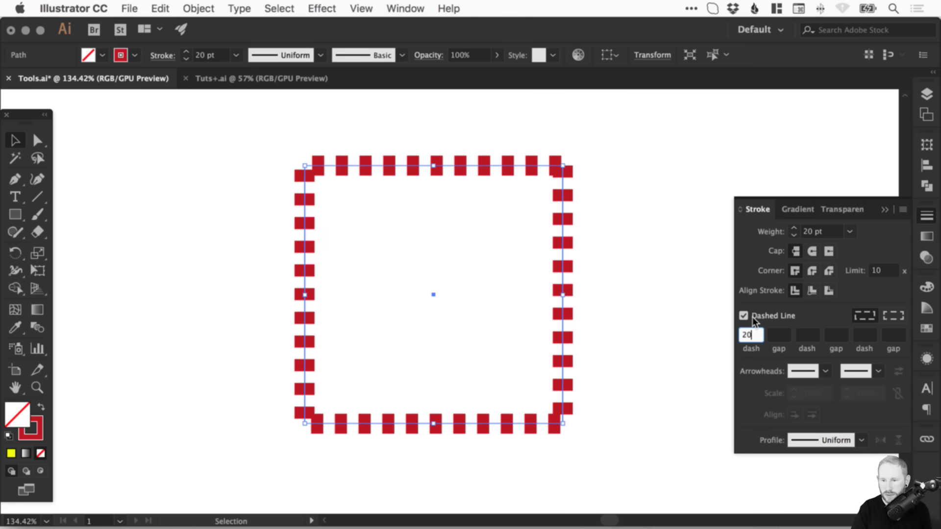
pyautogui.write('20')
pyautogui.press('Tab')
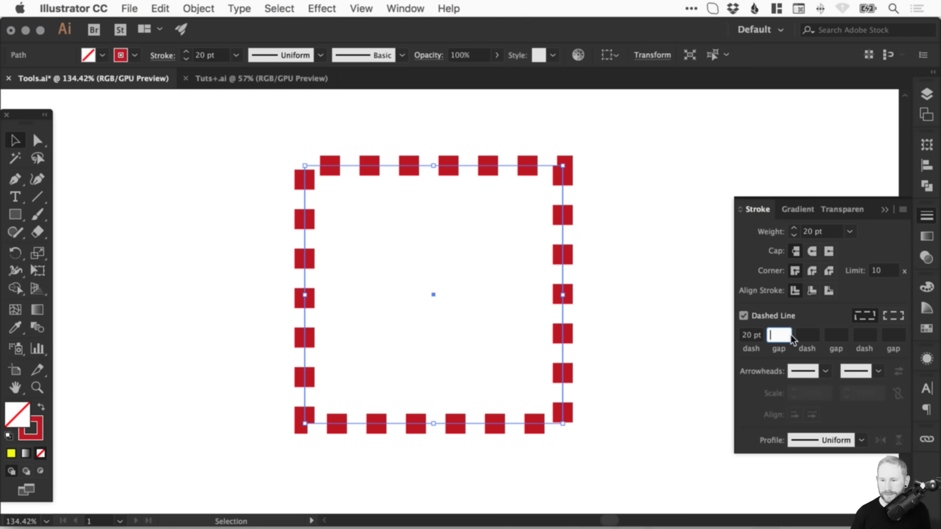
pyautogui.write('20')
pyautogui.press('Tab')
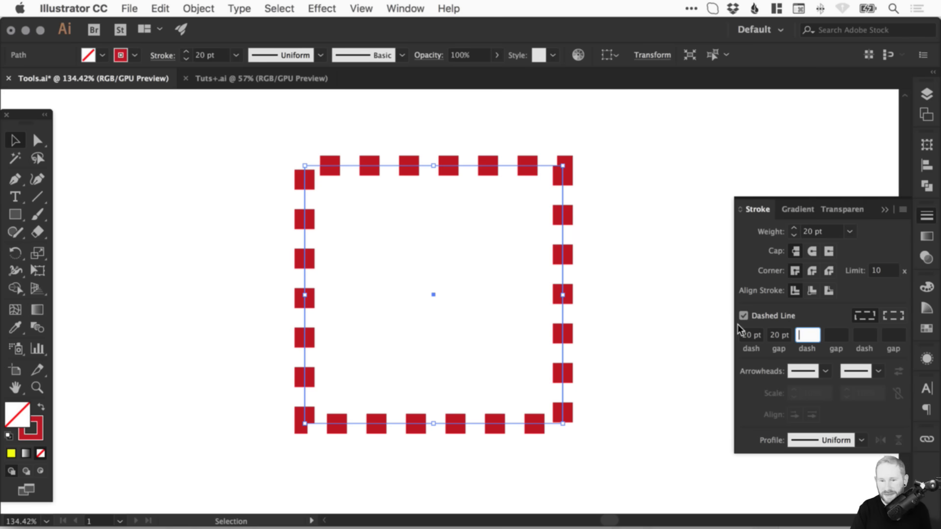
pyautogui.press('Tab')
# Enlarge the square proportionally from its centre to almost twice its size, and set the stroke's first gap to 10 pt.
pyautogui.moveTo(567, 161); pyautogui.dragTo(676, 94)
pyautogui.press('super+z')
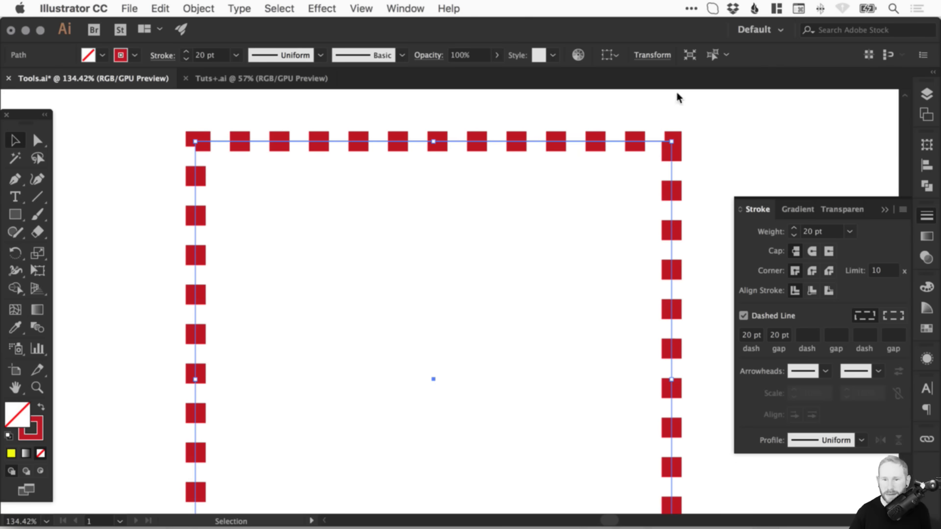
pyautogui.scroll(-3, 613, 267)
pyautogui.click(783, 336)
pyautogui.write('10')
pyautogui.press('Tab')
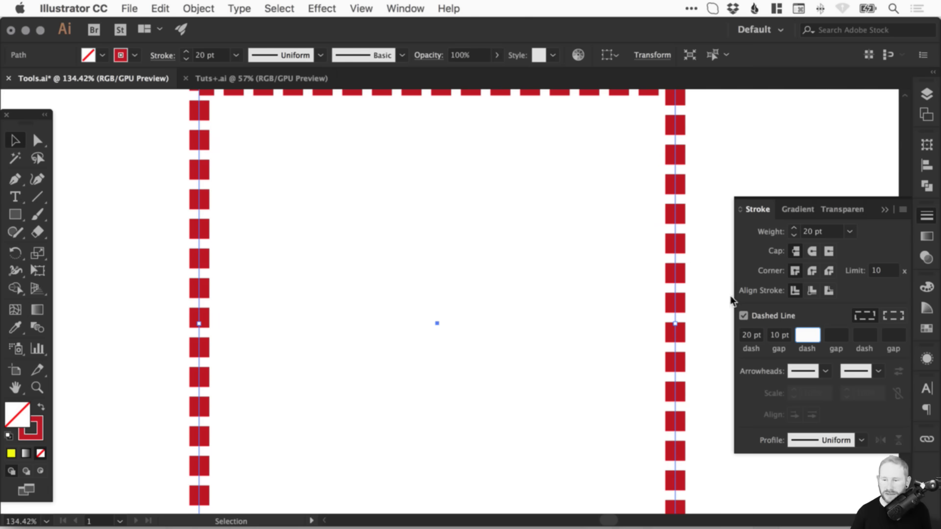
# Set the first dash of the square's stroke to 10 pt.
pyautogui.click(748, 151)
pyautogui.scroll(2, 687, 196)
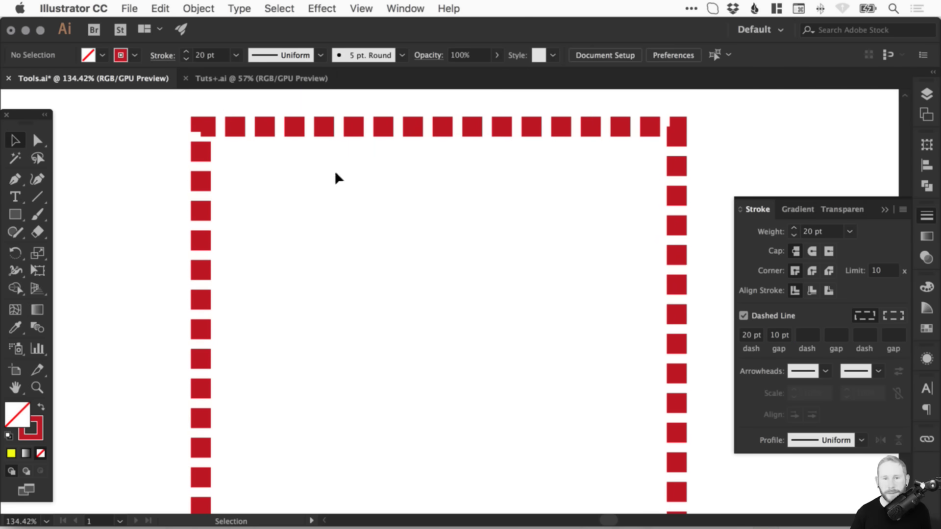
pyautogui.click(669, 319)
pyautogui.click(751, 335)
pyautogui.write('10')
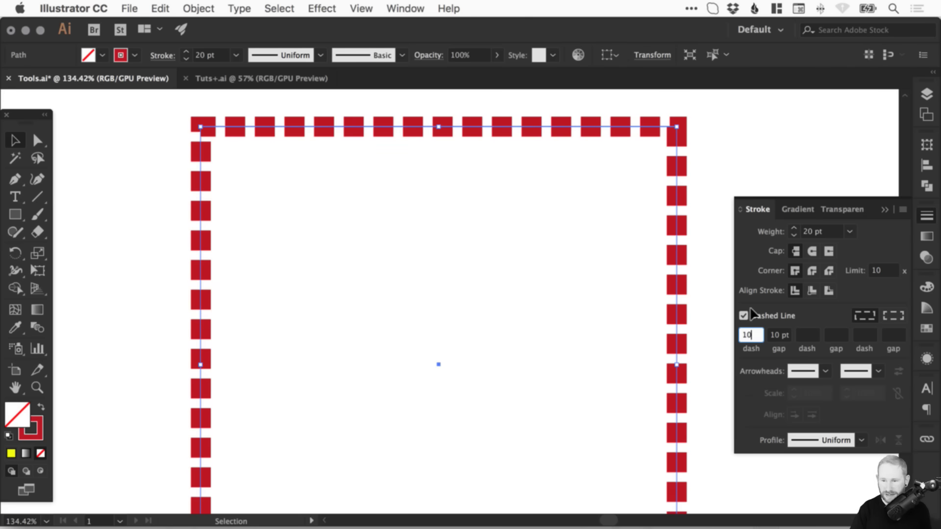
pyautogui.press('Return')
# Set the first dash of the square's stroke to 0 pt and give the stroke round caps.
pyautogui.click(752, 334)
pyautogui.write('0')
pyautogui.press('Return')
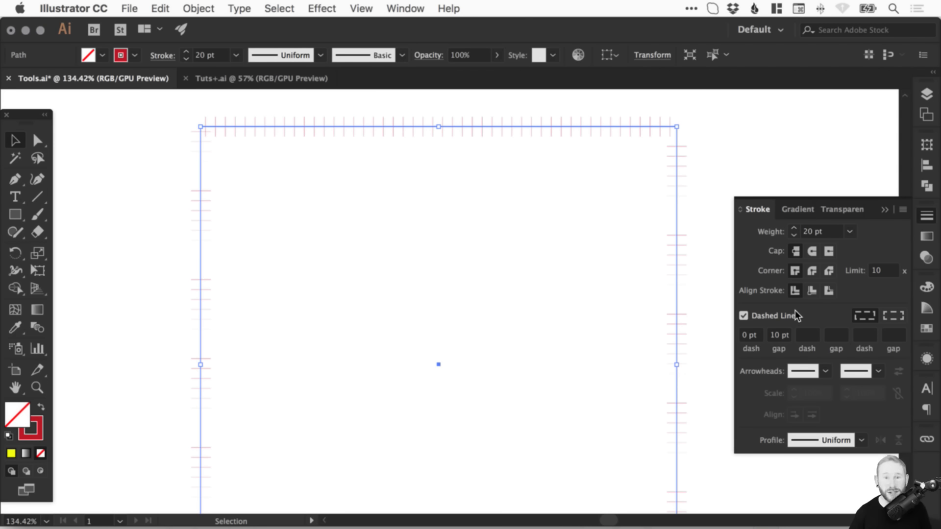
pyautogui.click(810, 251)
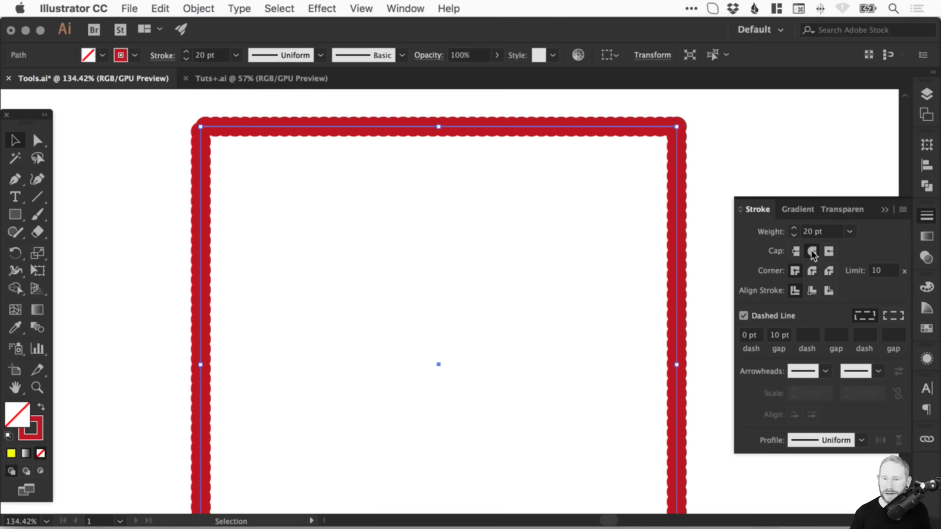
# Try a 60 pt gap between the stroke's round dots, and settle on a 40 pt gap.
pyautogui.click(780, 338)
pyautogui.write('60')
pyautogui.press('Return')
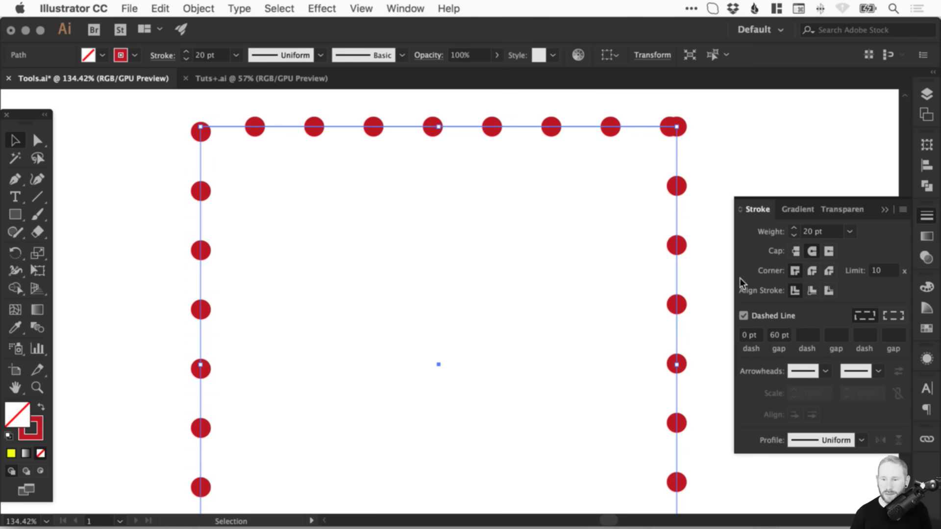
pyautogui.click(780, 337)
pyautogui.write('40')
pyautogui.press('Return')
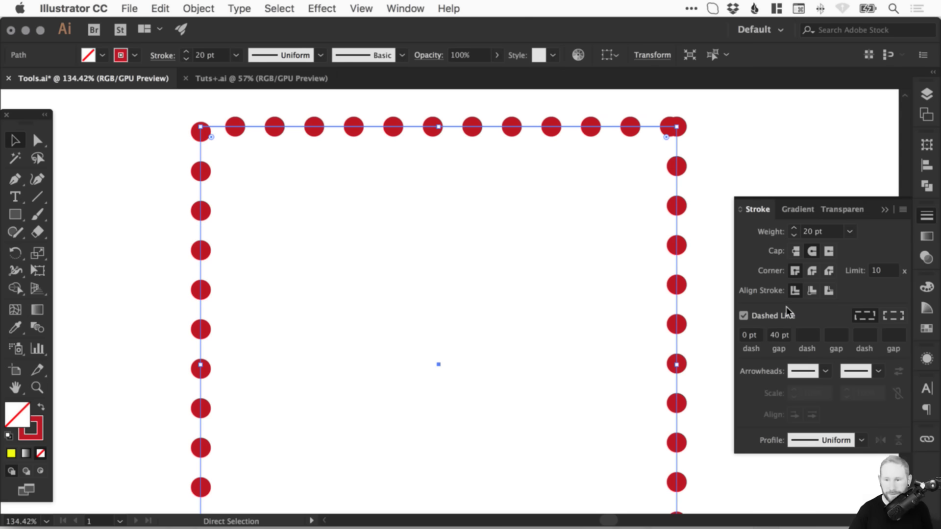
# Compare the butt cap with the round cap on the dotted stroke, and keep the round cap.
pyautogui.click(796, 252)
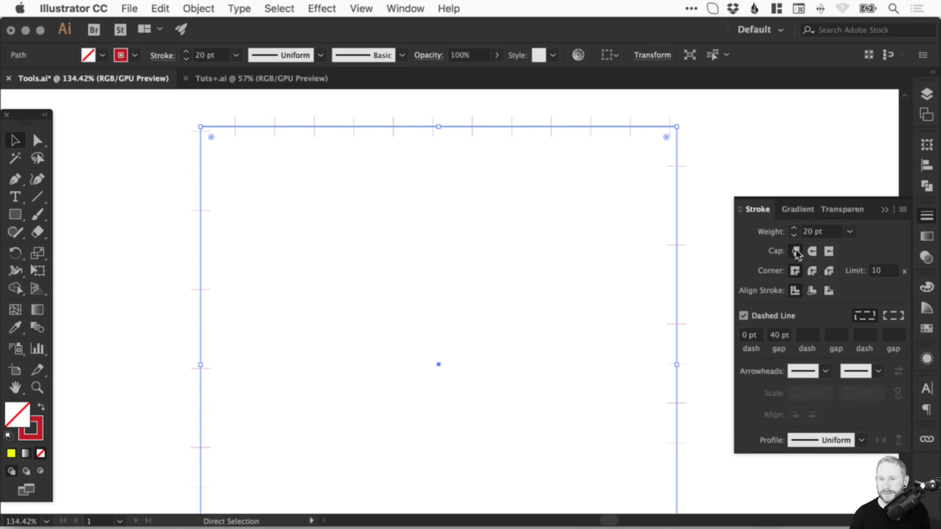
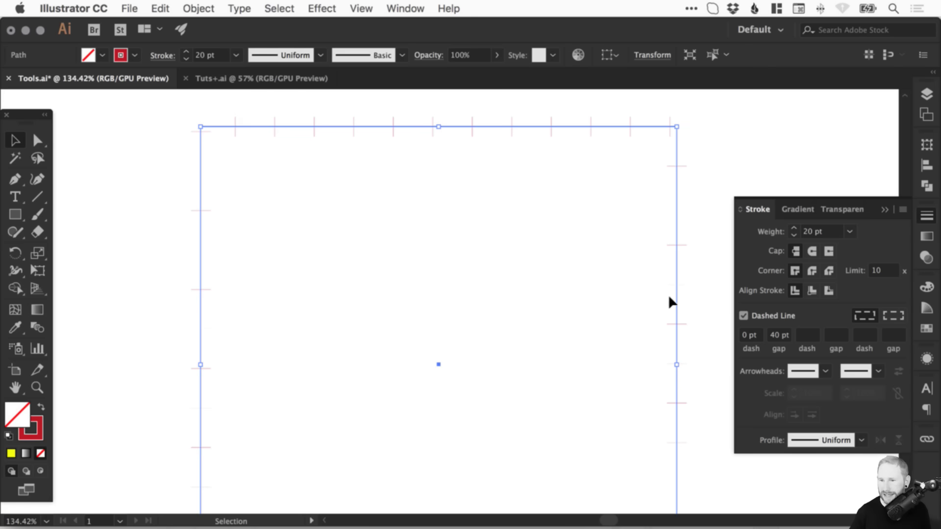
pyautogui.click(812, 252)
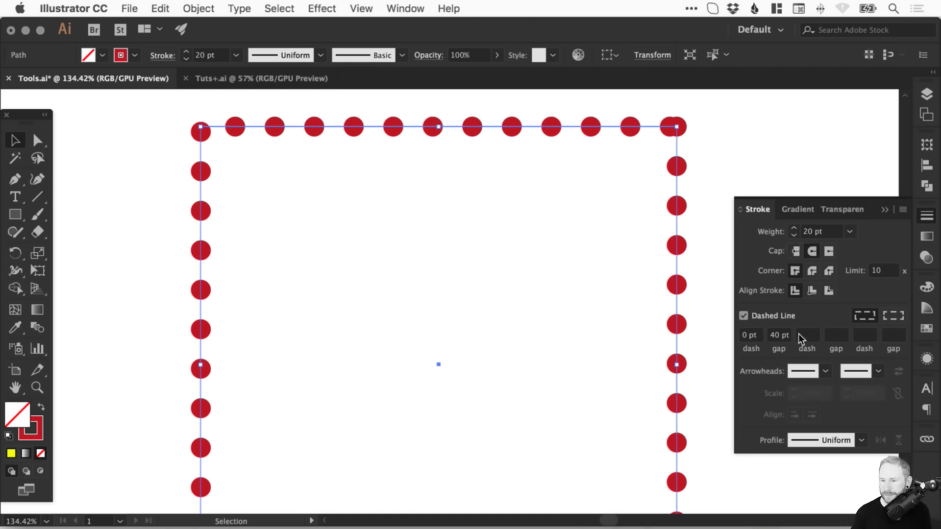
pyautogui.click(841, 334)
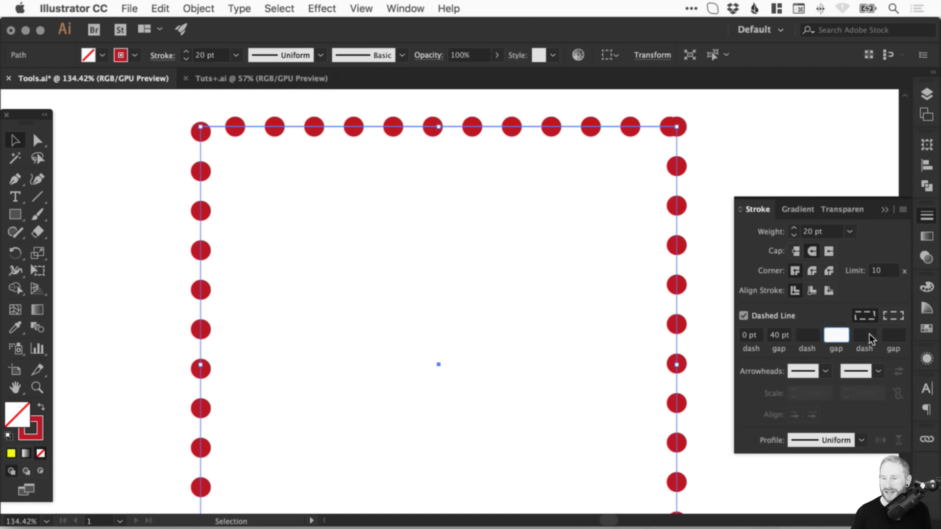
# Add the Arrow 7 arrowhead to the start of the dotted stroke, and delete the square.
pyautogui.click(825, 372)
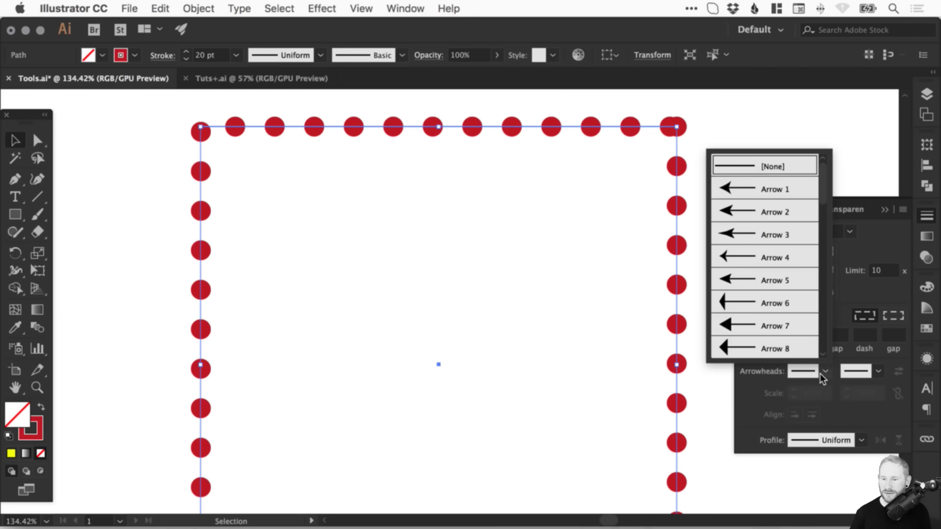
pyautogui.click(754, 326)
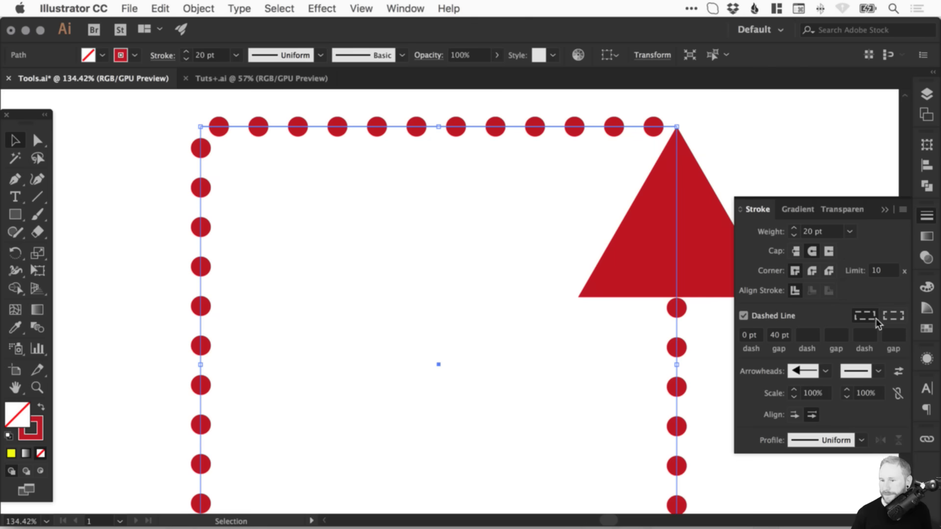
pyautogui.click(927, 215)
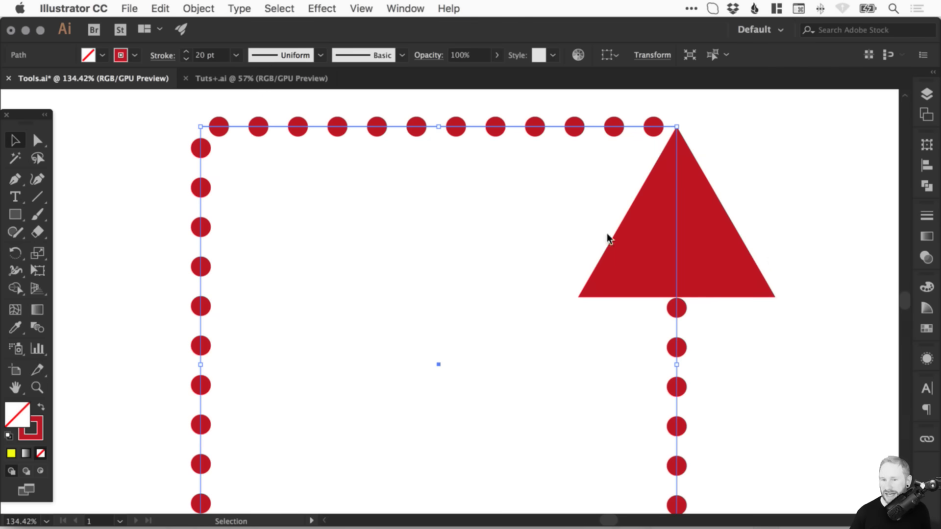
pyautogui.press('Delete')
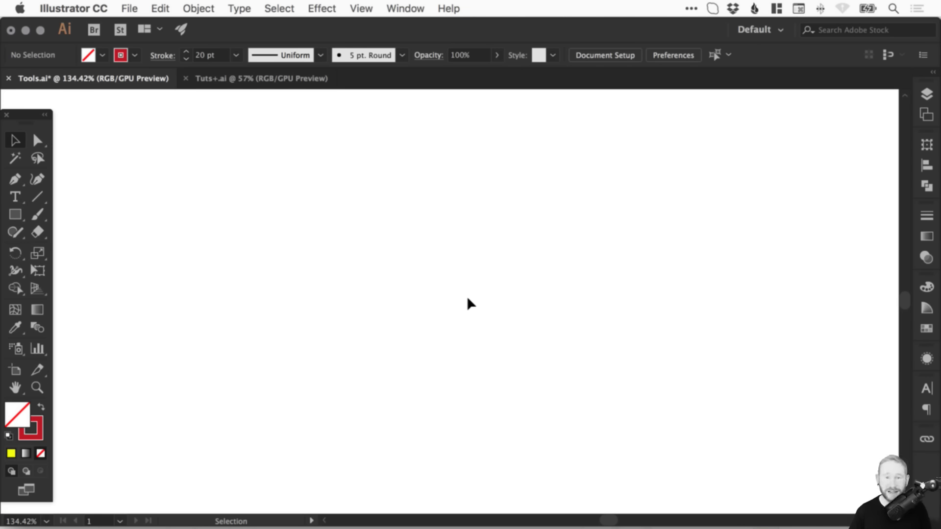
# Show the document's layers and rename Layer 1 as Tuts+.
pyautogui.click(926, 93)
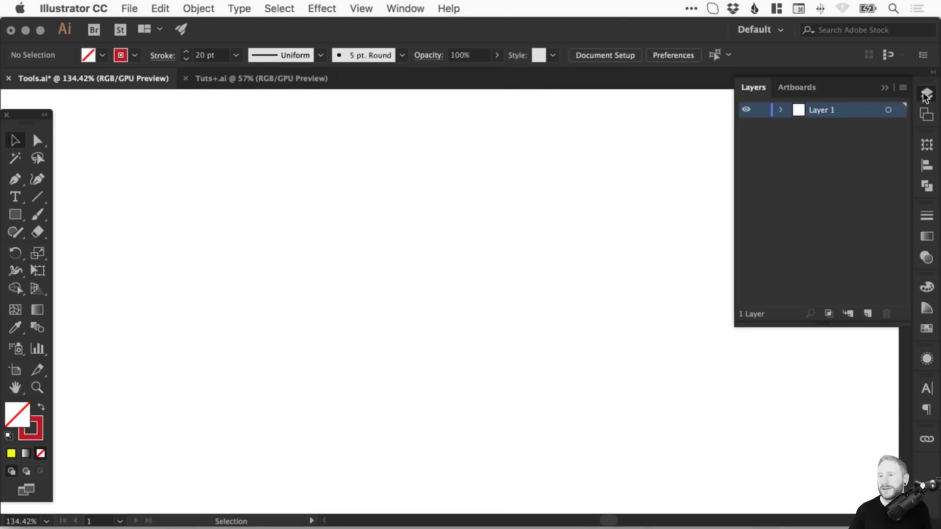
pyautogui.click(404, 7)
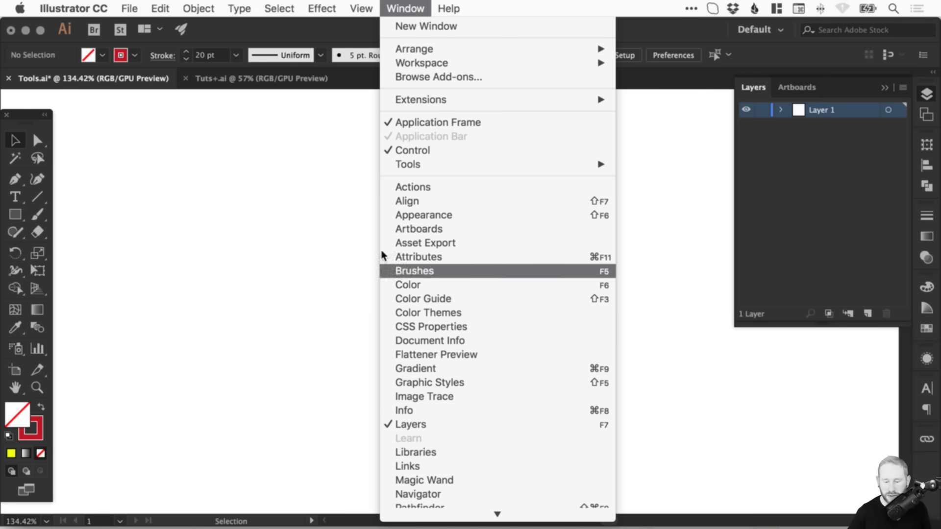
pyautogui.click(395, 9)
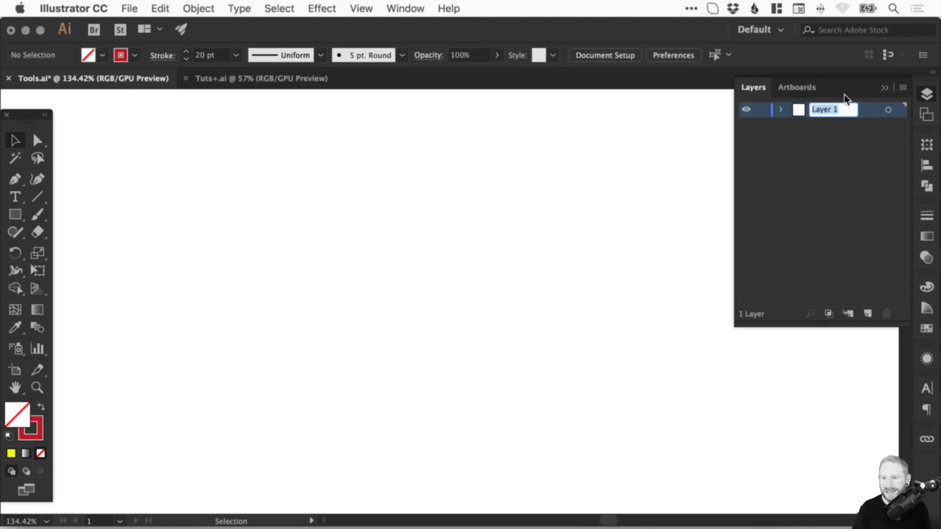
pyautogui.write('Tuts+')
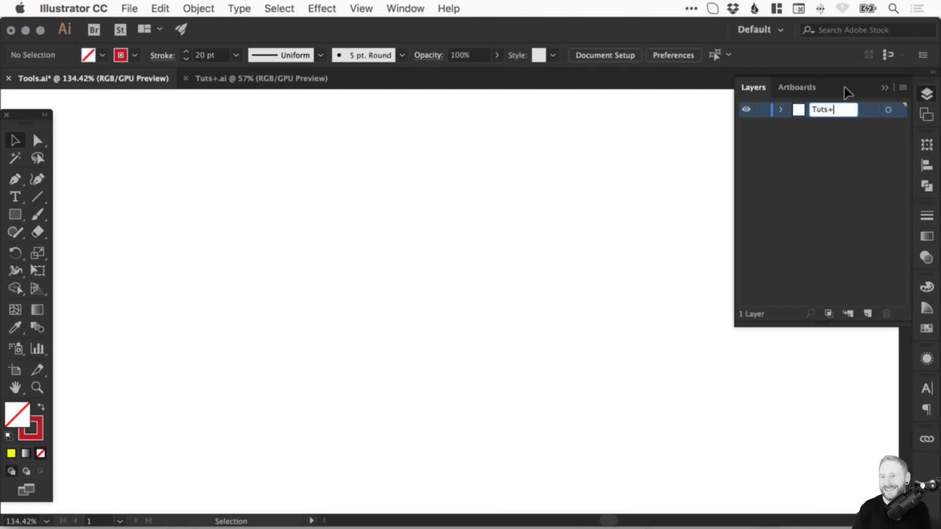
pyautogui.press('Return')
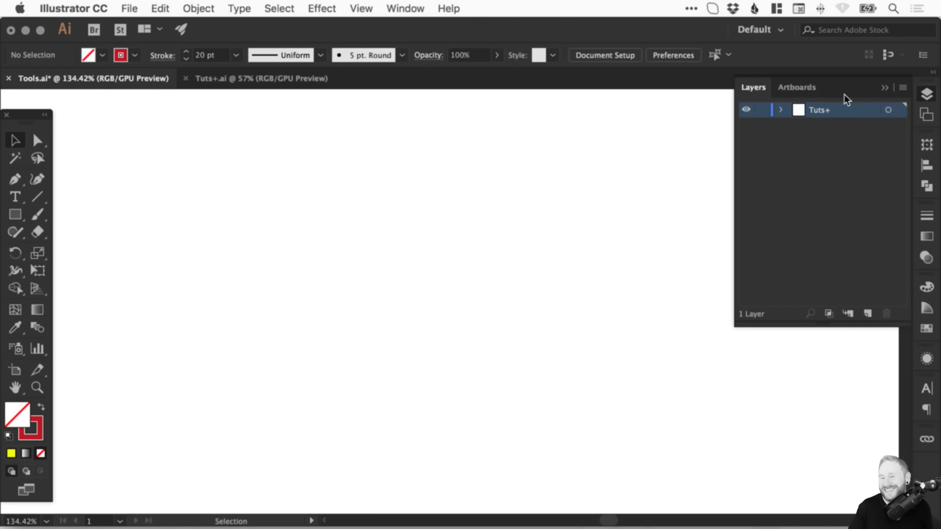
# Expand the Tuts+ layer's contents, and draw a dotted square with three overlapping duplicates of it on the artboard.
pyautogui.click(781, 110)
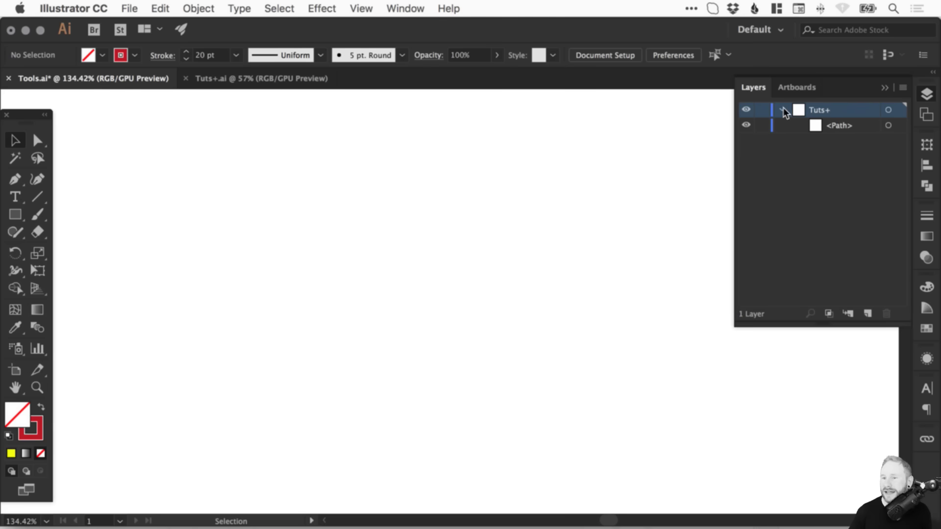
pyautogui.click(846, 125)
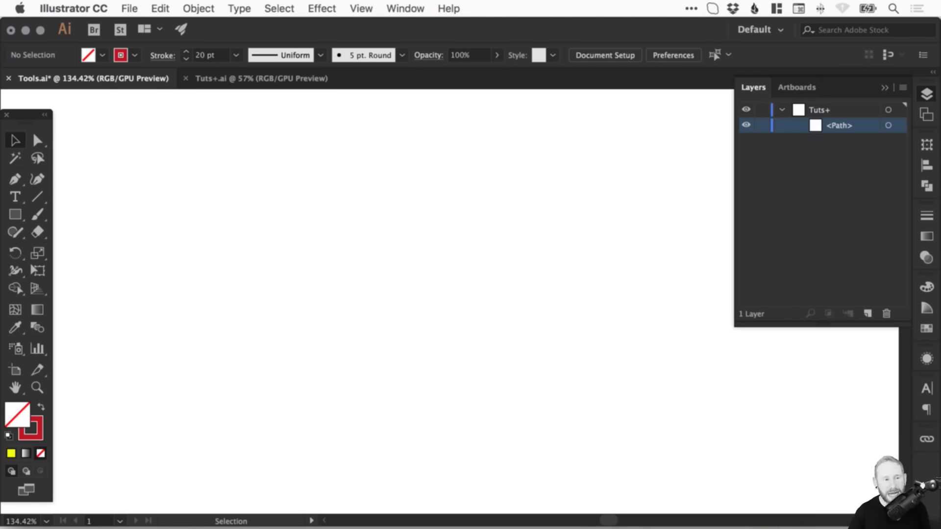
pyautogui.click(20, 212)
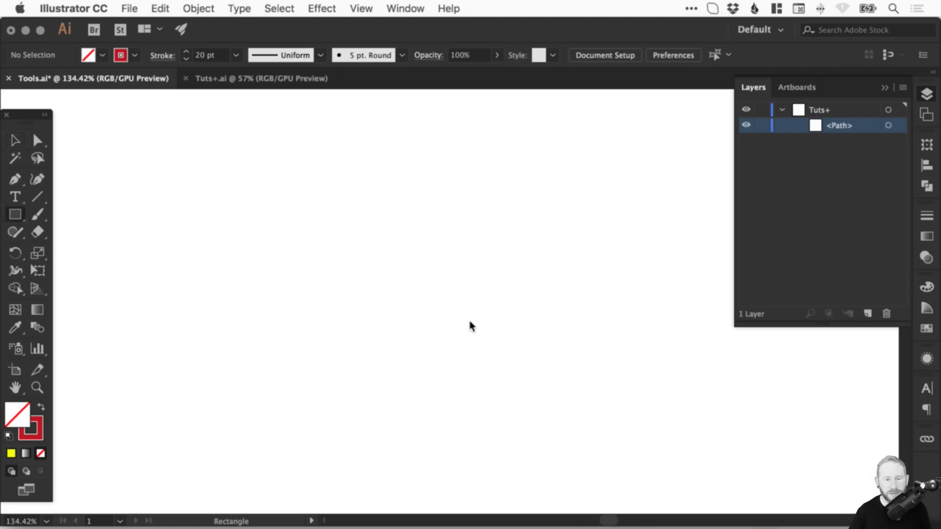
pyautogui.moveTo(319, 192); pyautogui.dragTo(488, 361)
pyautogui.press('v')
pyautogui.moveTo(451, 191); pyautogui.dragTo(538, 225)
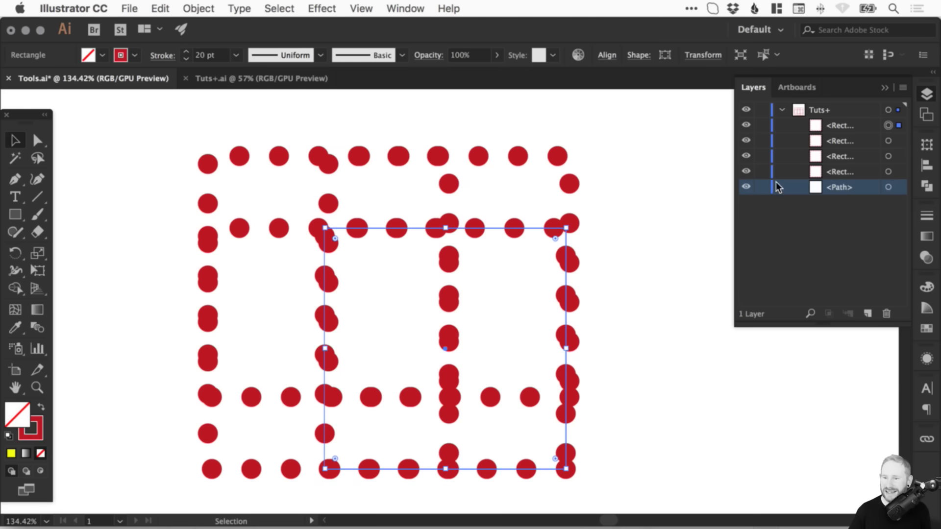
pyautogui.press('super+shift+a')
# Lock and unlock the Tuts+ layer, and hide it and show it again.
pyautogui.click(762, 109)
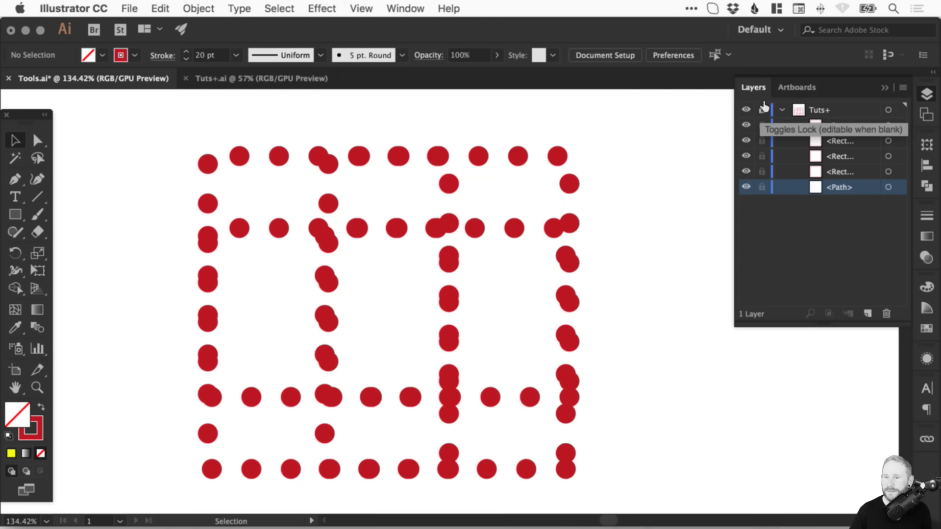
pyautogui.click(763, 110)
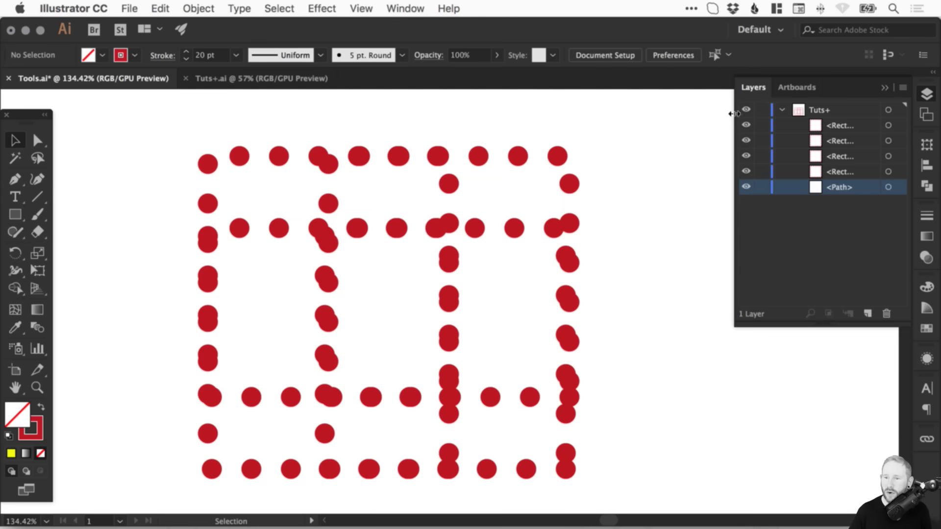
pyautogui.click(747, 109)
pyautogui.click(747, 109)
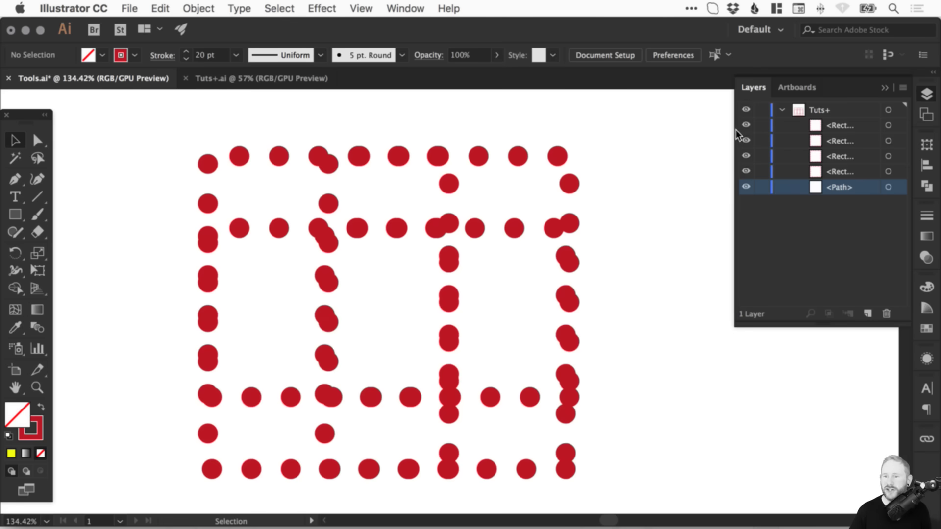
pyautogui.doubleClick(869, 108)
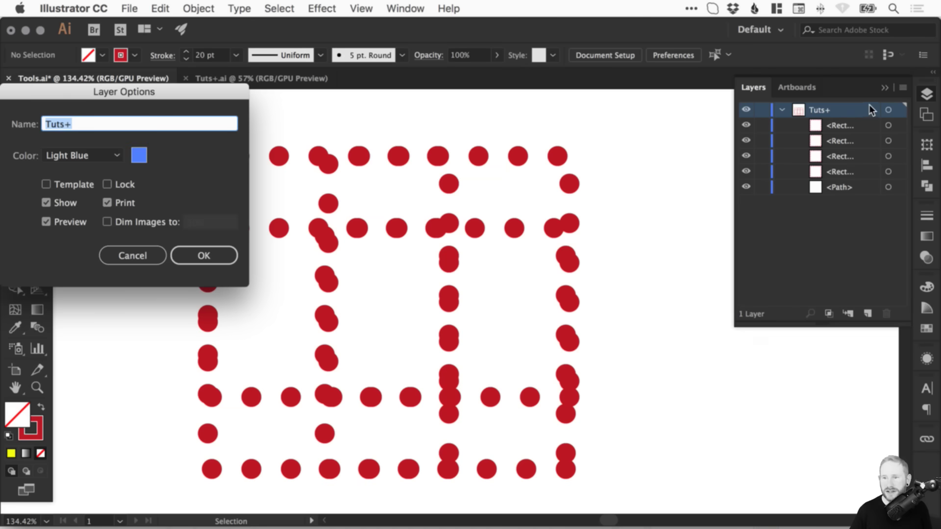
pyautogui.press('Return')
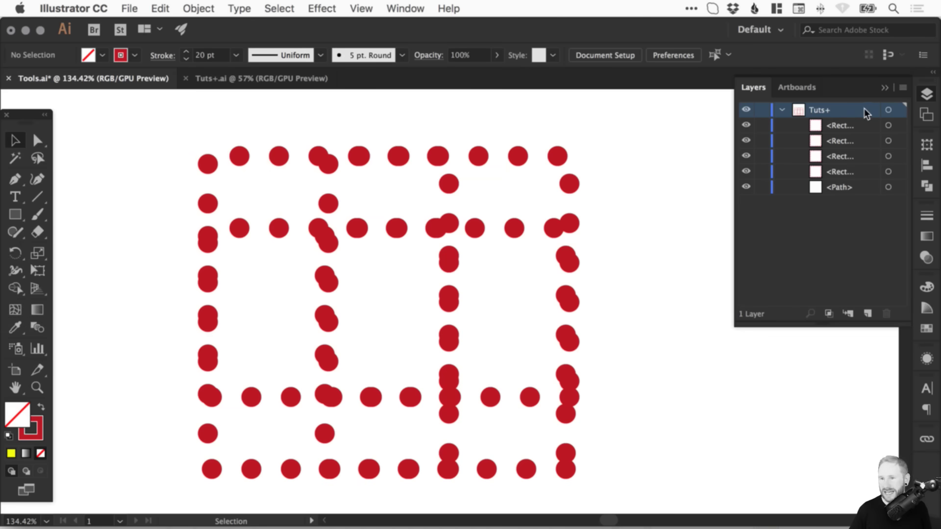
pyautogui.doubleClick(822, 109)
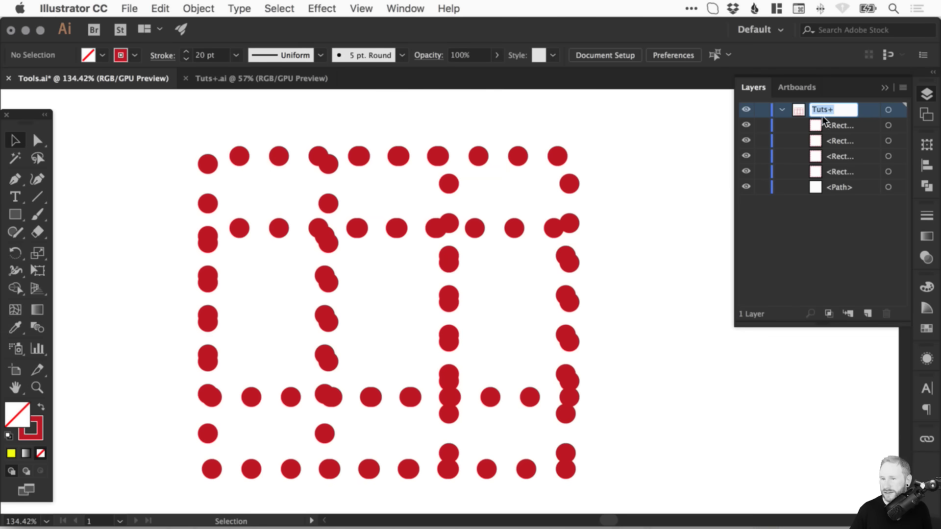
# Set the Tuts+ layer's colour to Light Red with image dimming left off, and collapse the layer's contents.
pyautogui.doubleClick(869, 108)
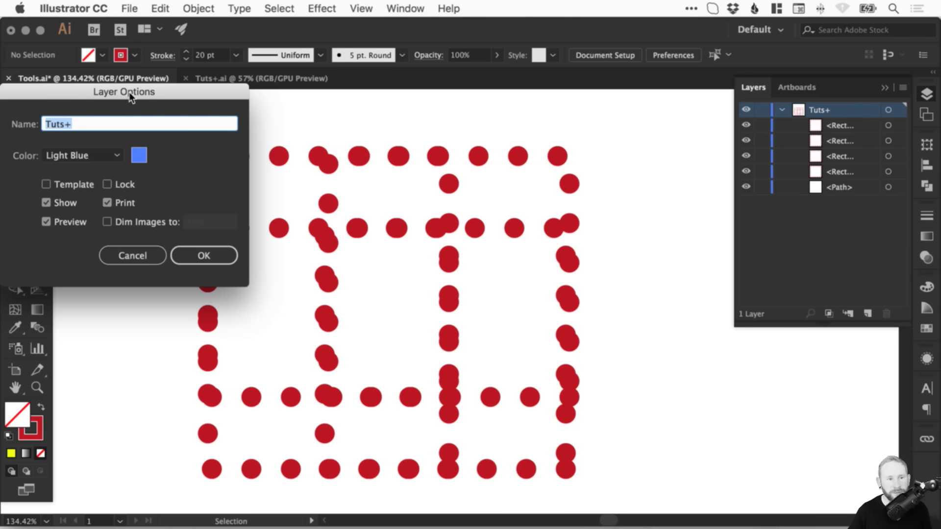
pyautogui.moveTo(128, 92); pyautogui.dragTo(310, 121)
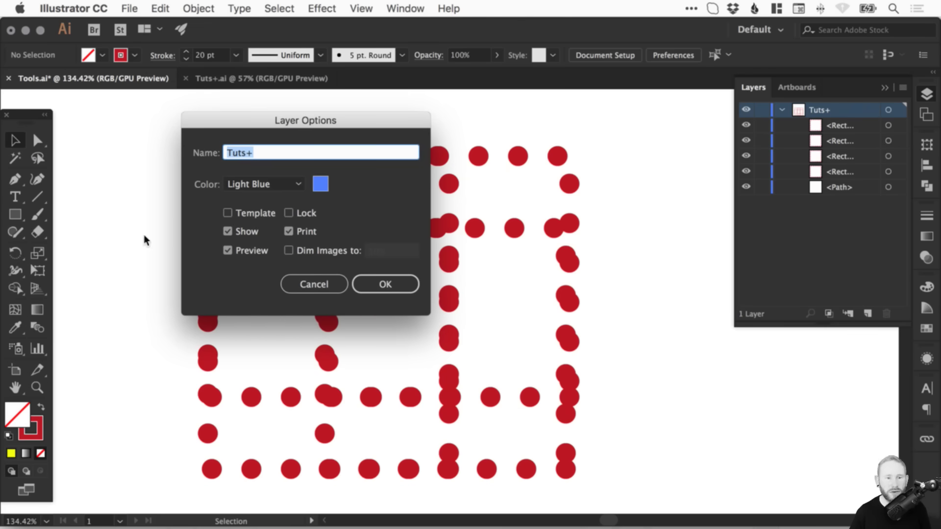
pyautogui.click(288, 251)
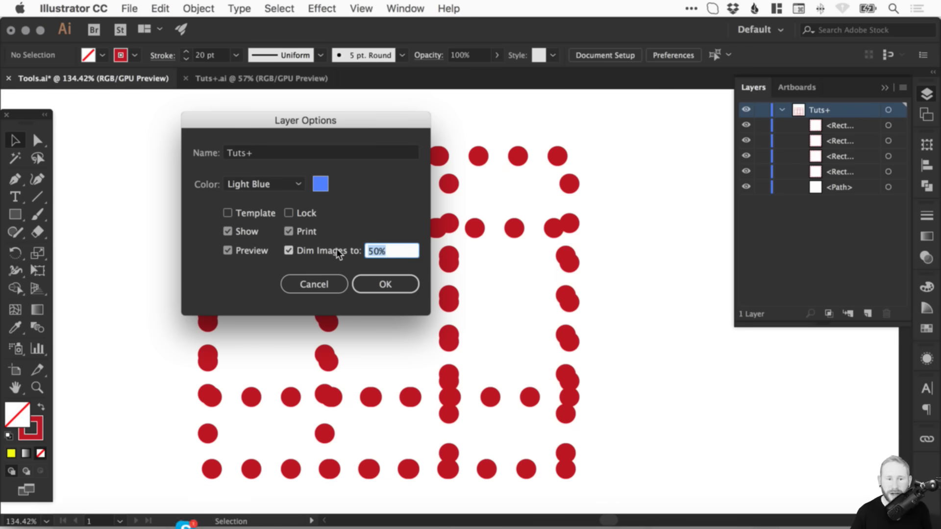
pyautogui.click(289, 251)
pyautogui.click(274, 184)
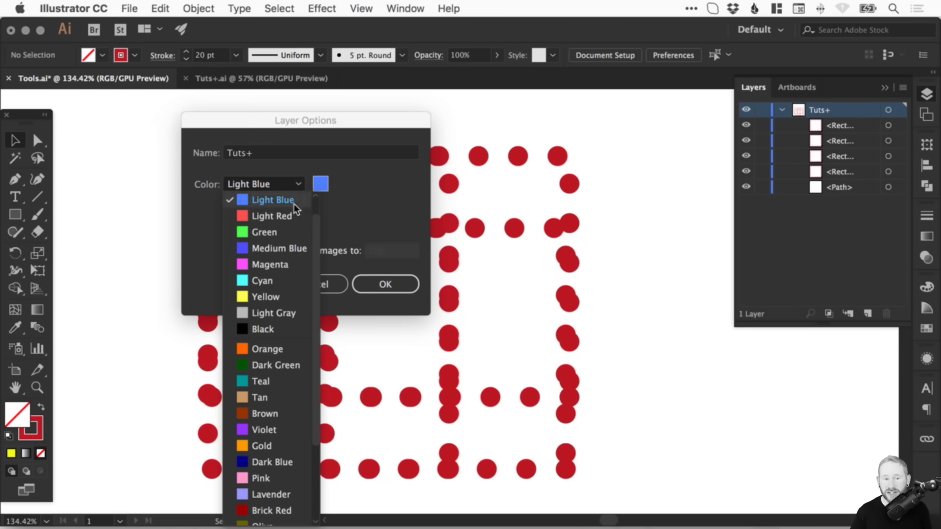
pyautogui.click(277, 216)
pyautogui.click(385, 284)
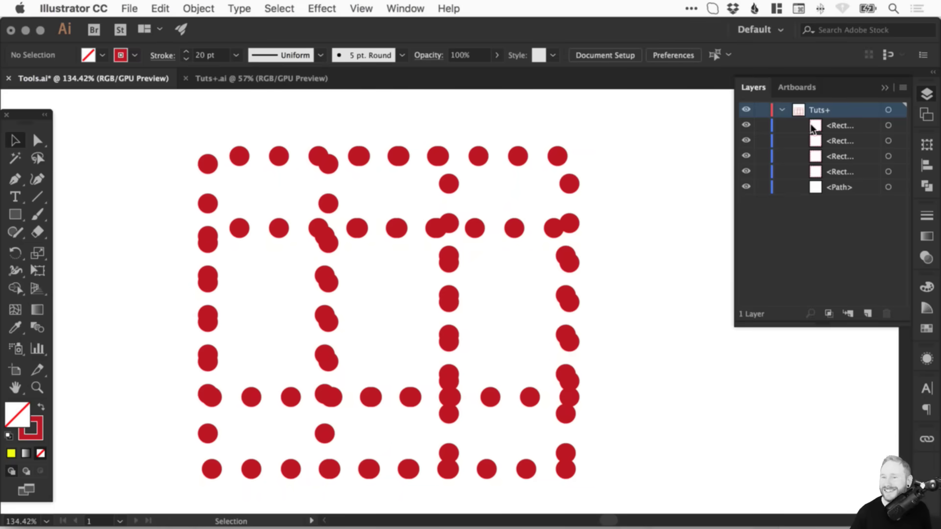
pyautogui.click(782, 109)
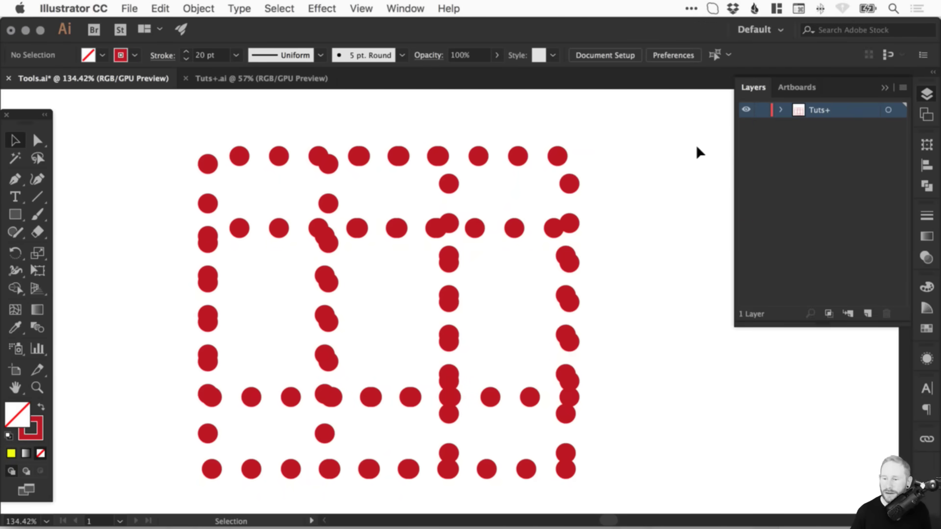
# Look over the commands available for the Tuts+ layer, clear all the dotted squares from the artboard, and put the layer list away.
pyautogui.click(903, 87)
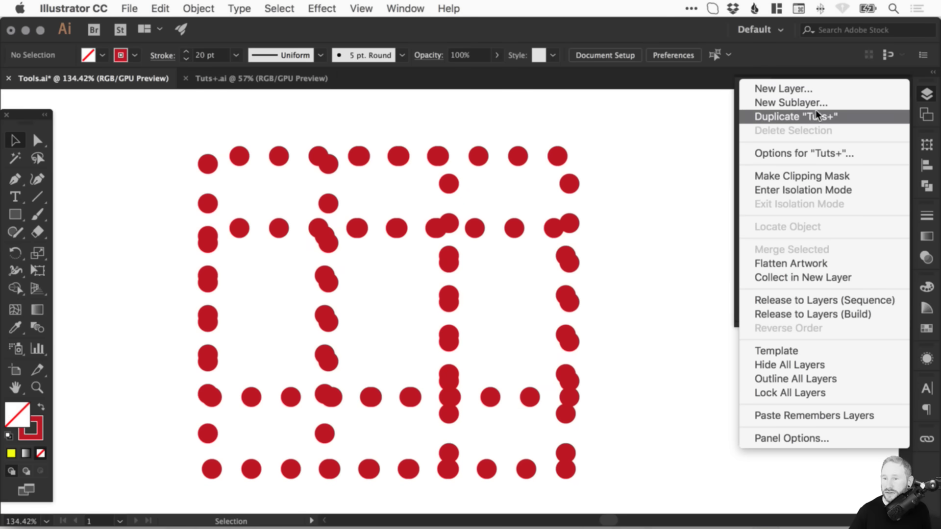
pyautogui.click(836, 69)
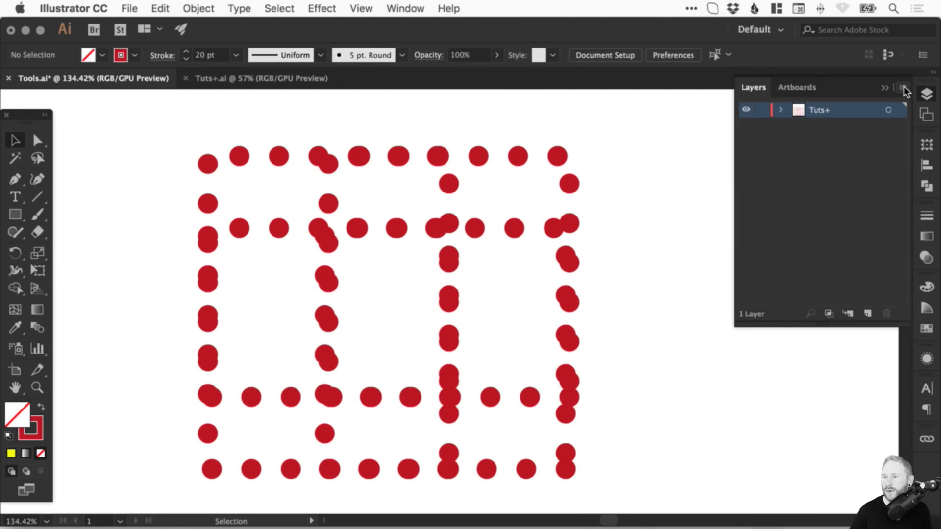
pyautogui.moveTo(631, 145); pyautogui.dragTo(399, 318)
pyautogui.moveTo(605, 182); pyautogui.dragTo(473, 218)
pyautogui.press('a')
pyautogui.press('Delete')
pyautogui.press('v')
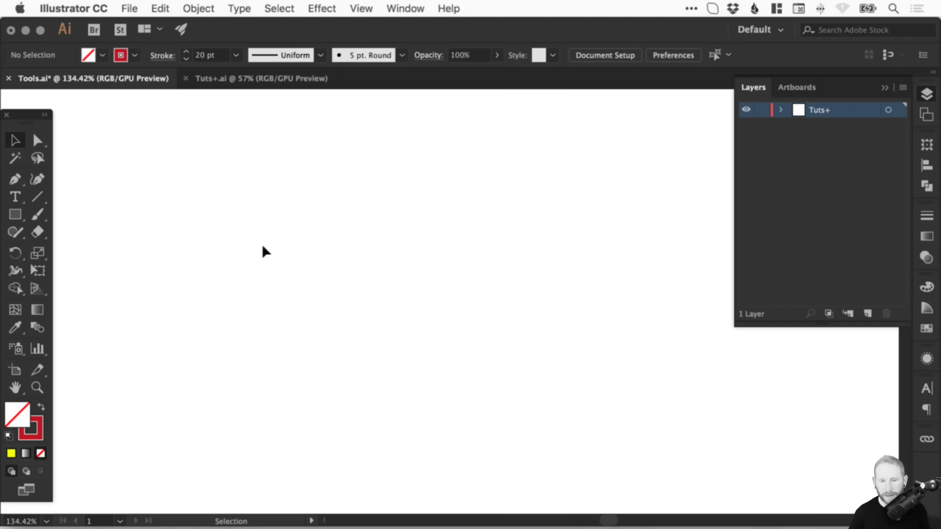
pyautogui.click(926, 94)
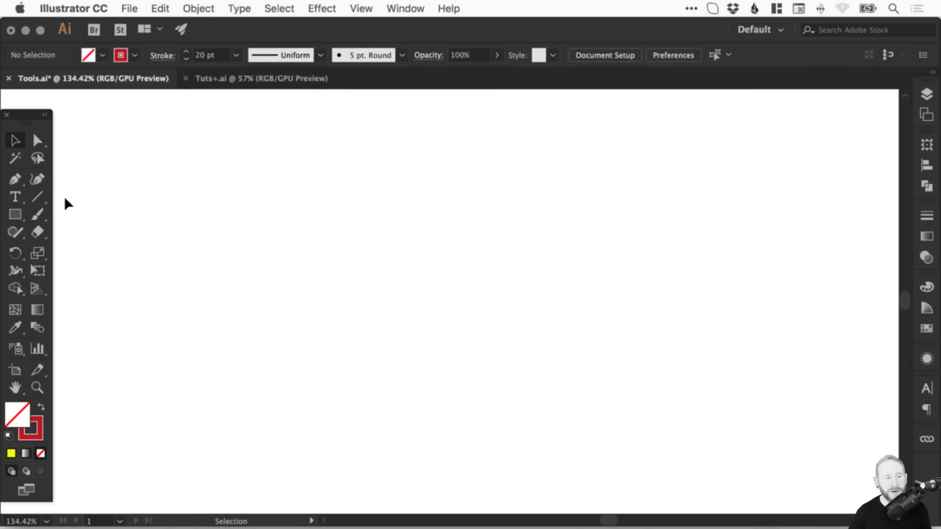
# Draw a square near the artboard's centre, swap its fill and stroke for a solid red fill, and enlarge and reposition it.
pyautogui.press('m')
pyautogui.moveTo(309, 157); pyautogui.dragTo(553, 400)
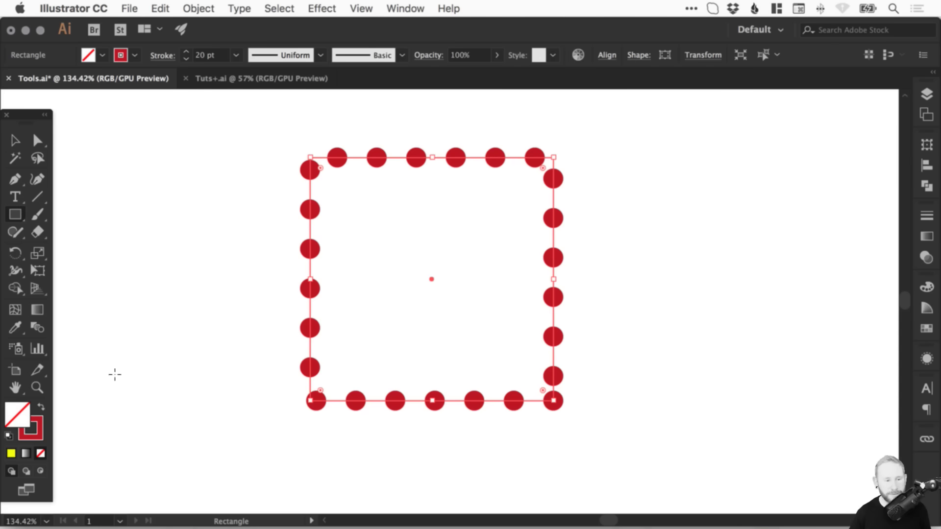
pyautogui.click(42, 405)
pyautogui.press('v')
pyautogui.moveTo(443, 223); pyautogui.dragTo(493, 245)
pyautogui.moveTo(607, 181); pyautogui.dragTo(622, 161)
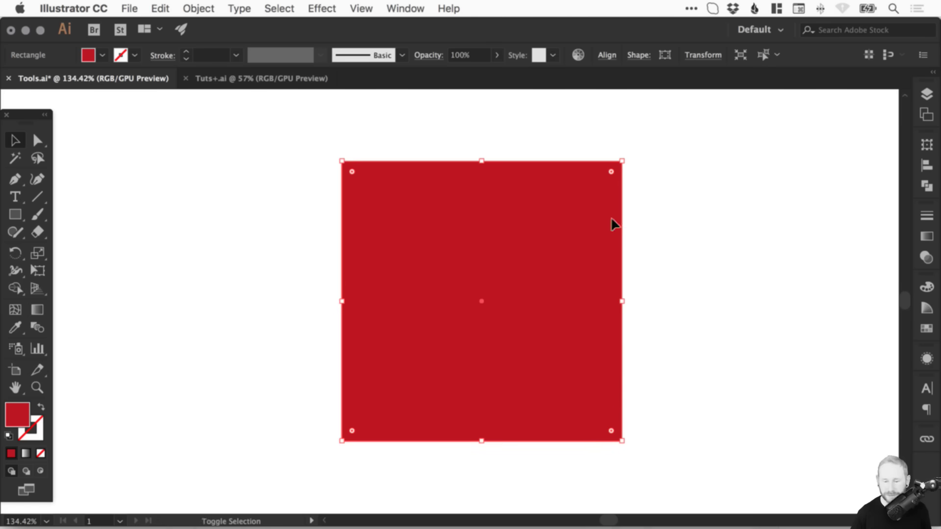
pyautogui.press('super+Tab')
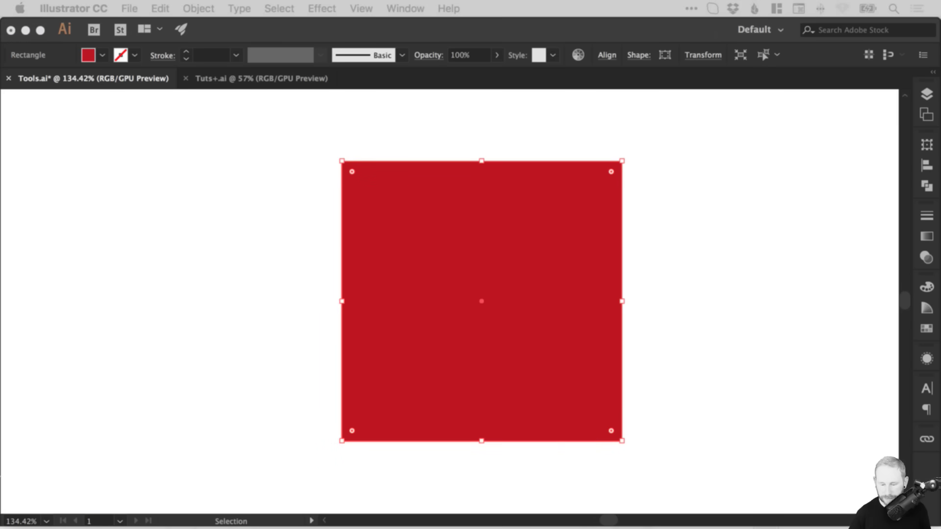
pyautogui.click(768, 215)
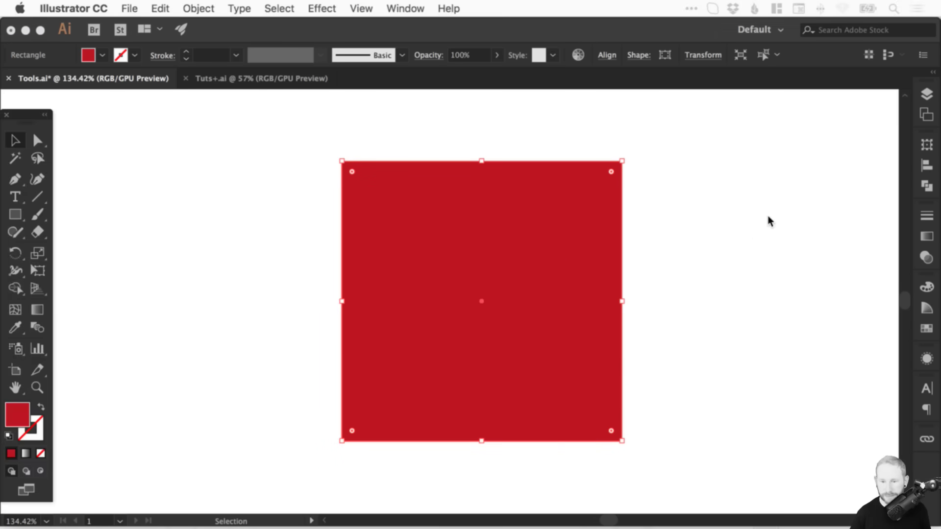
pyautogui.moveTo(540, 247); pyautogui.dragTo(521, 247)
pyautogui.press('super+shift+a')
pyautogui.doubleClick(501, 249)
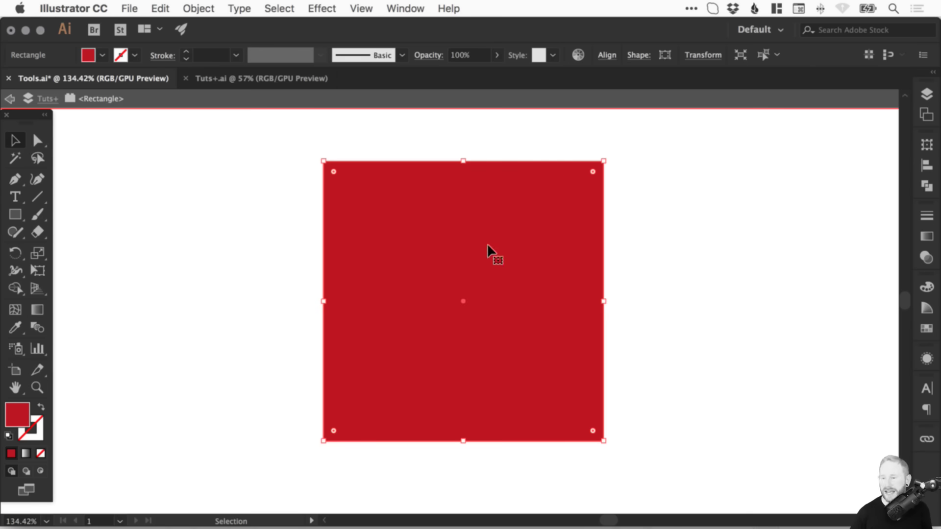
pyautogui.click(10, 99)
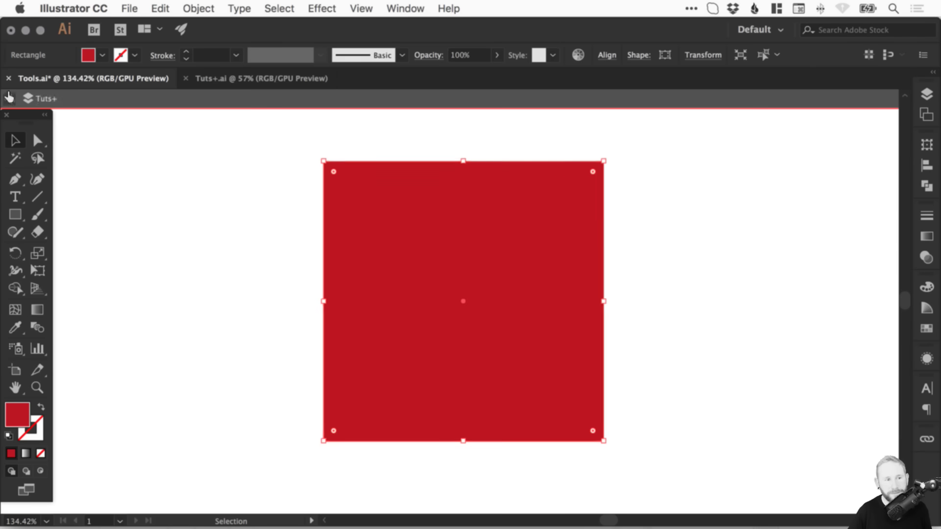
pyautogui.click(10, 99)
pyautogui.click(566, 194)
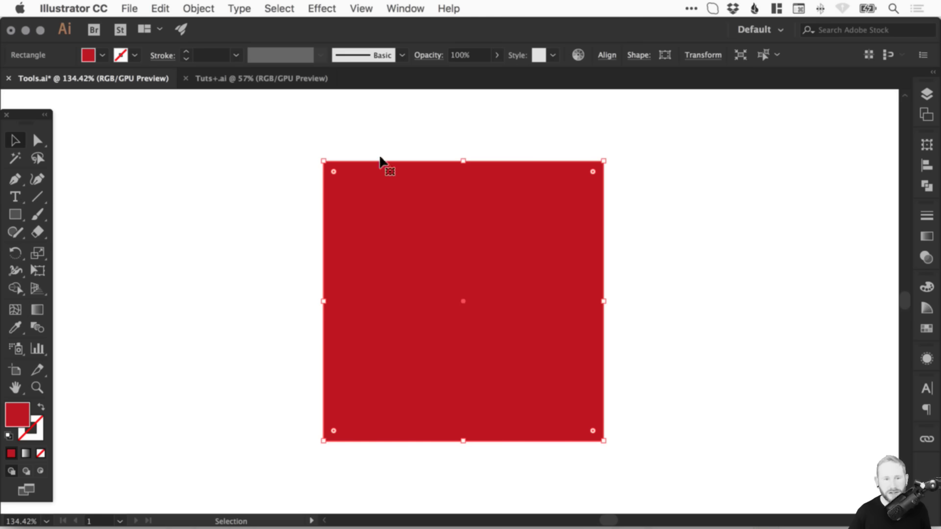
# Duplicate the red square, fill the copy with yellow, and position it overlapping the red one with a slight diagonal offset.
pyautogui.moveTo(376, 219); pyautogui.dragTo(461, 250)
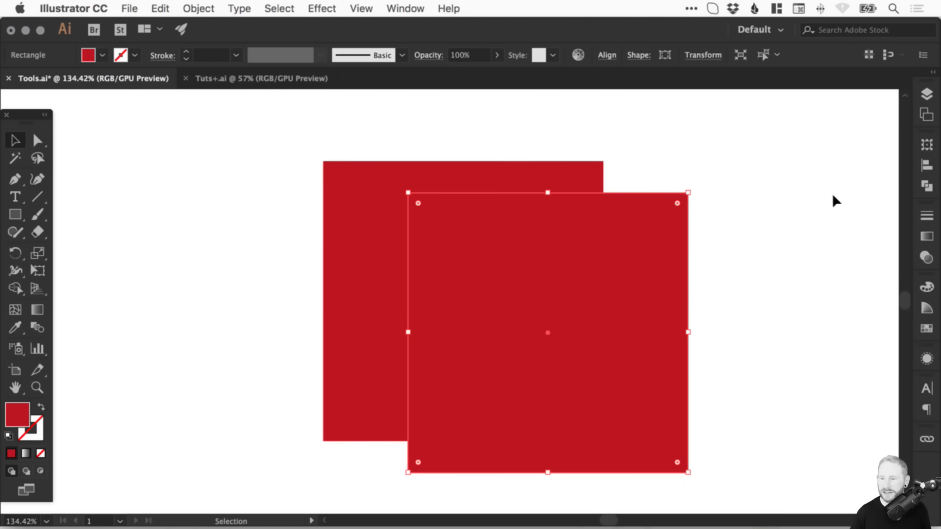
pyautogui.click(926, 328)
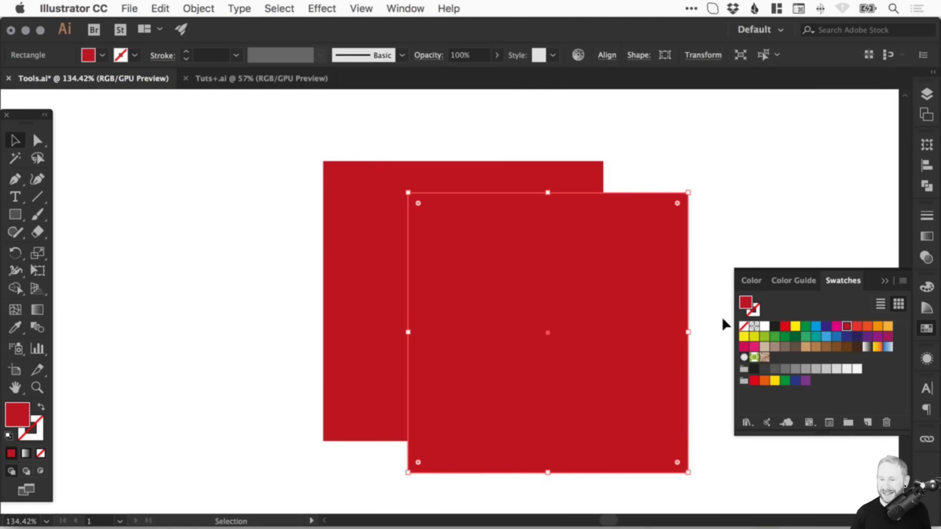
pyautogui.click(795, 326)
pyautogui.click(929, 329)
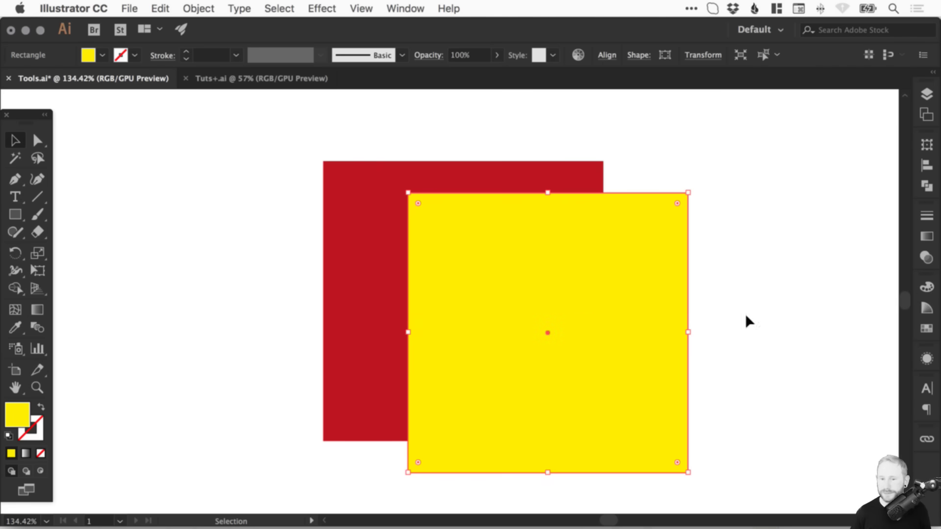
pyautogui.moveTo(476, 273); pyautogui.dragTo(443, 280)
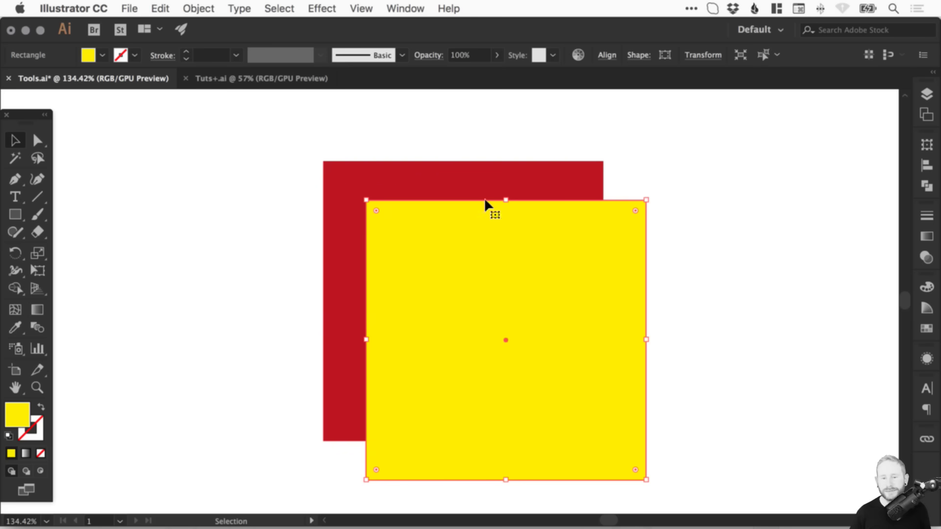
pyautogui.click(769, 191)
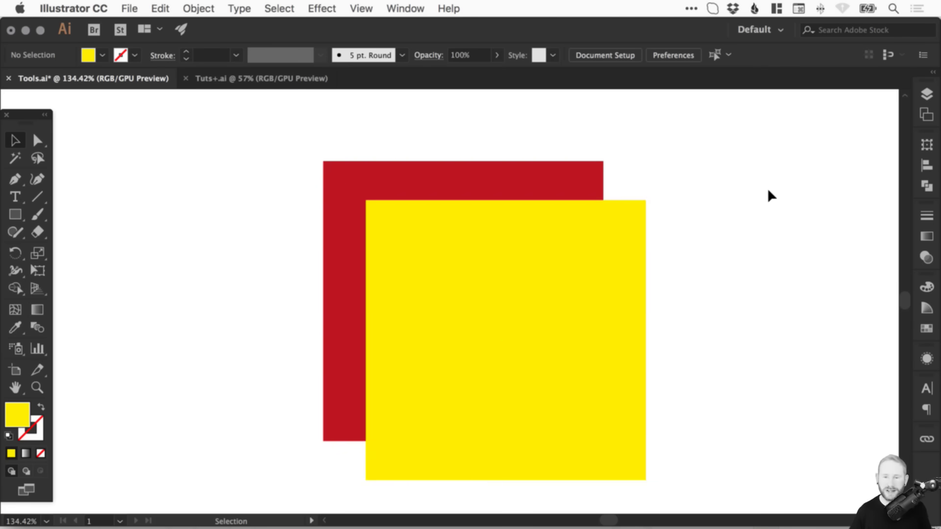
# Lower the yellow square's opacity to 70%, undoing the accidental opacity mask.
pyautogui.click(619, 265)
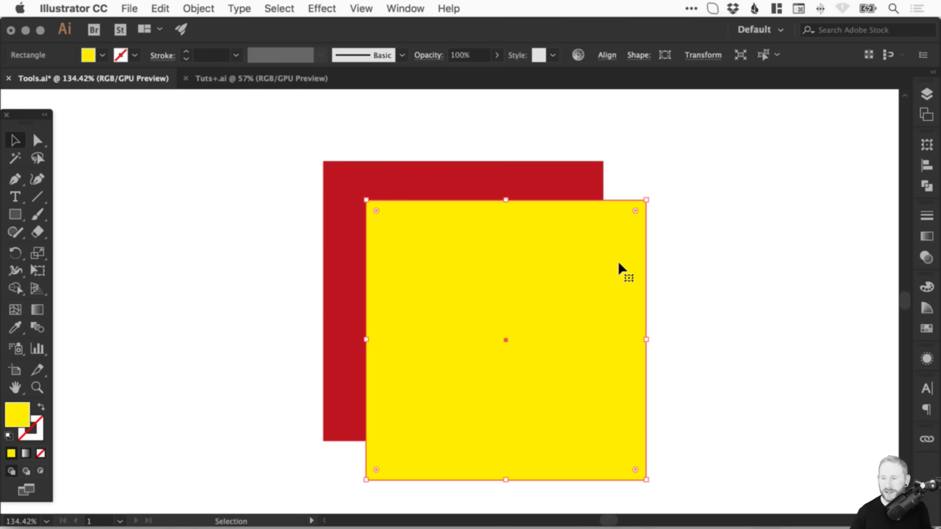
pyautogui.click(926, 255)
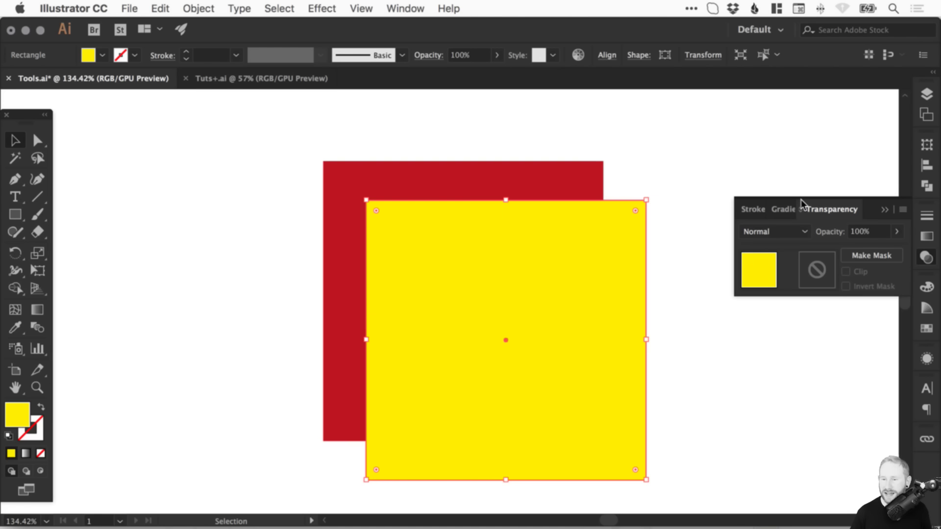
pyautogui.click(896, 231)
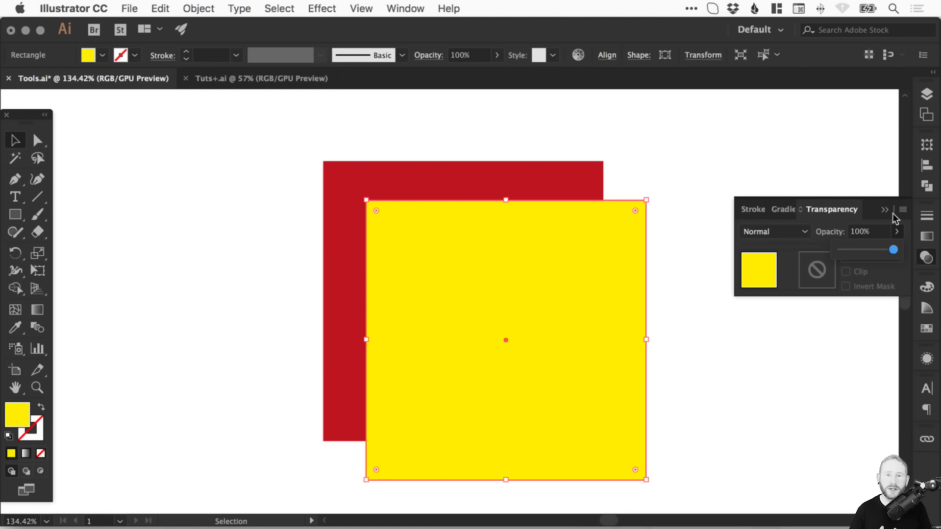
pyautogui.moveTo(894, 249)
pyautogui.mouseDown()
pyautogui.moveTo(867, 252)
pyautogui.moveTo(893, 251)
pyautogui.moveTo(881, 253)
pyautogui.mouseUp()
pyautogui.click(870, 250)
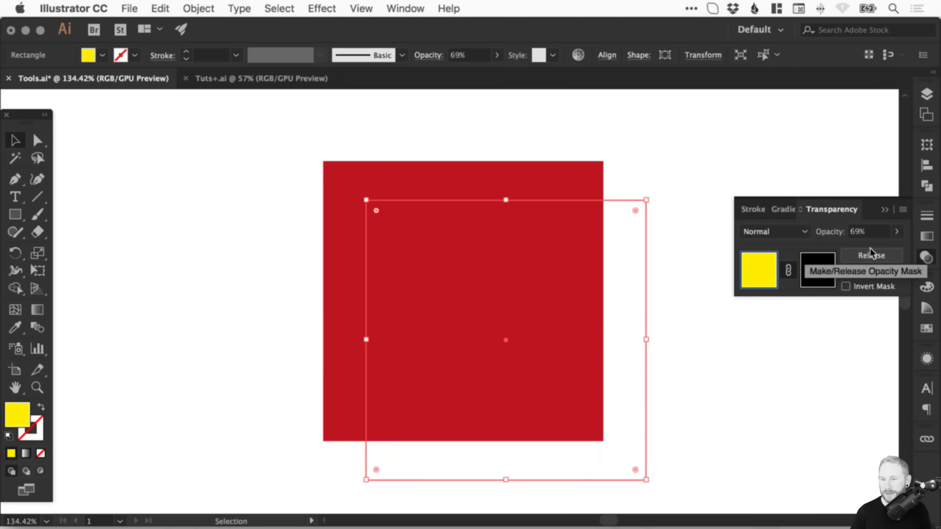
pyautogui.press('super+z')
pyautogui.click(896, 232)
pyautogui.moveTo(878, 250); pyautogui.dragTo(910, 258)
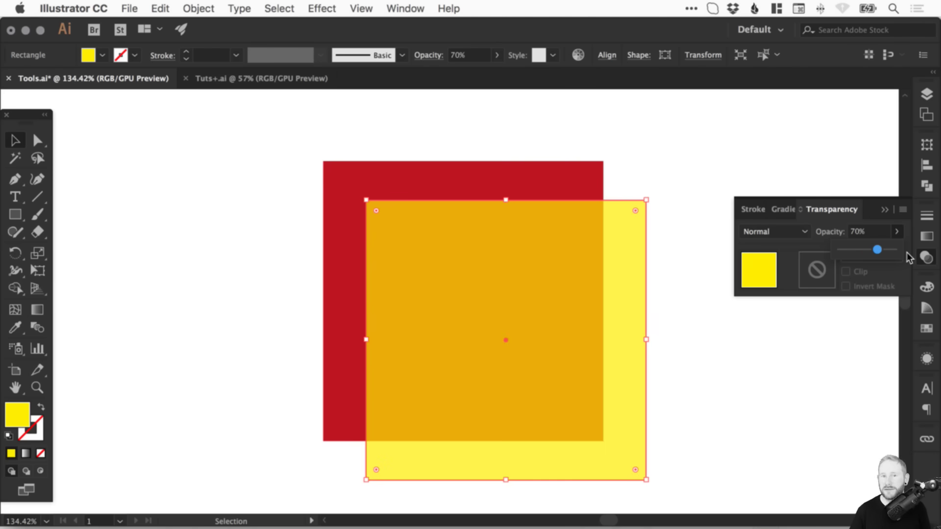
# Set the yellow square's opacity to 0%, check its shape in Outline view, and return to the normal preview.
pyautogui.moveTo(878, 250); pyautogui.dragTo(839, 251)
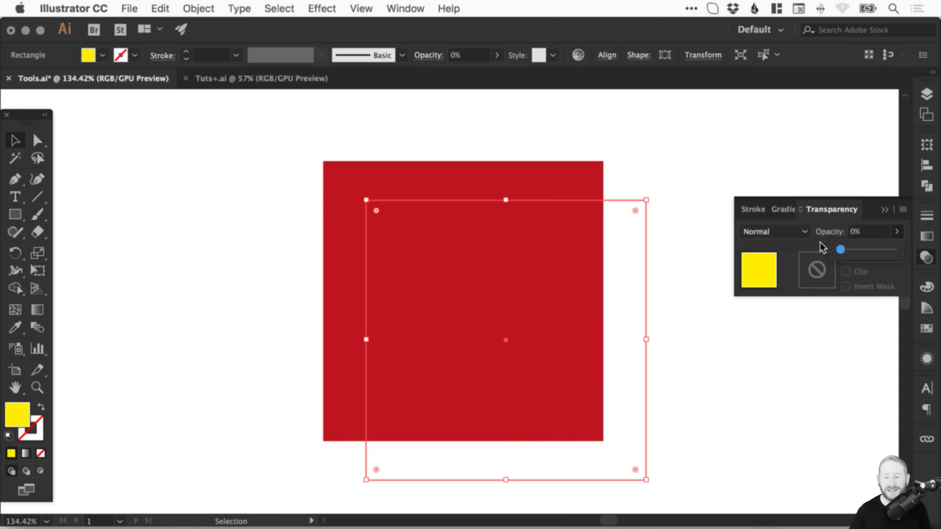
pyautogui.click(678, 161)
pyautogui.moveTo(679, 161); pyautogui.dragTo(622, 236)
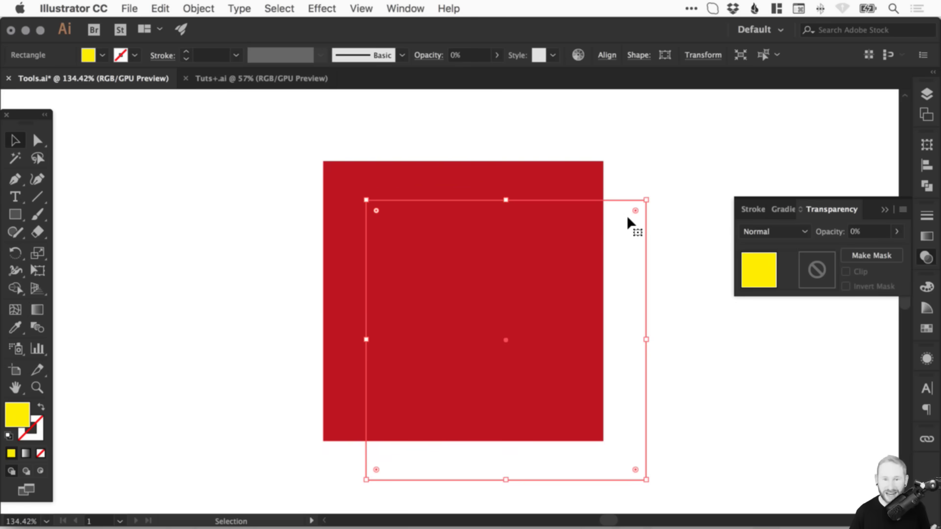
pyautogui.press('a')
pyautogui.press('super+y')
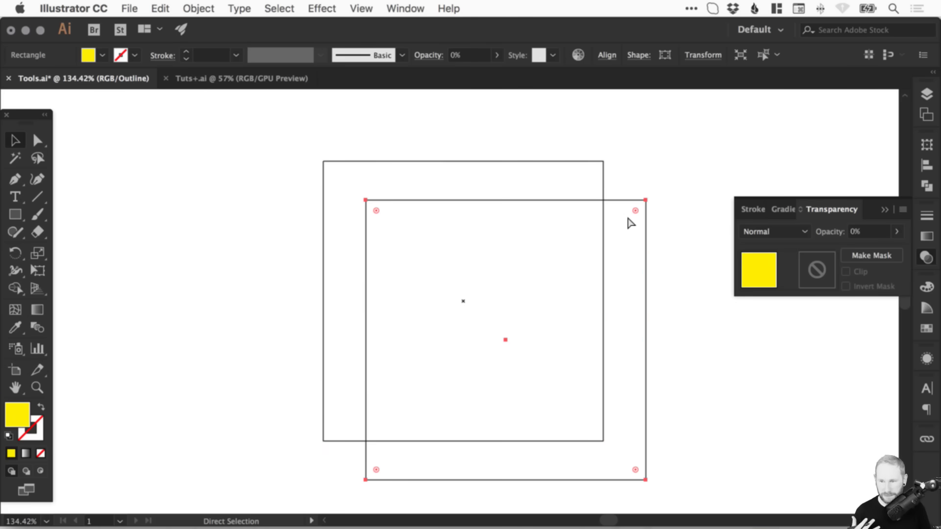
pyautogui.press('super+y')
pyautogui.press('v')
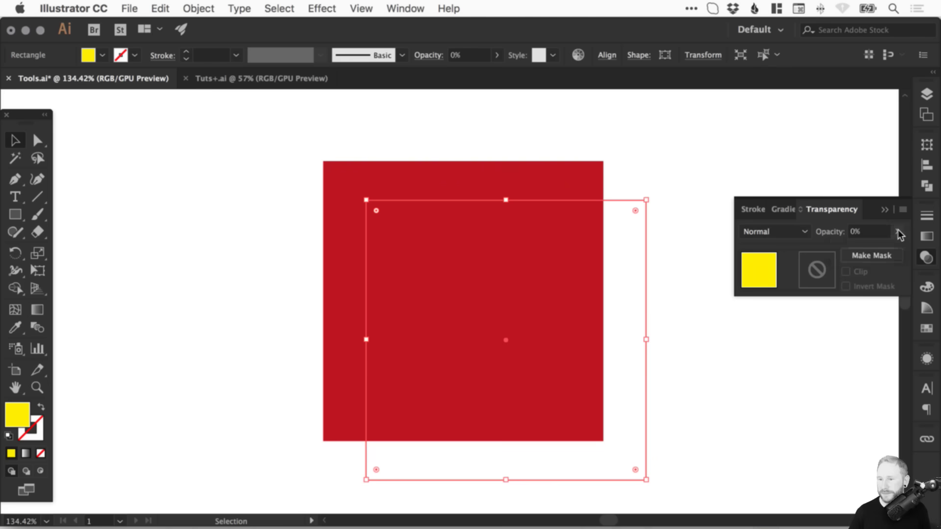
# Set the yellow square's opacity to 90% and deselect it.
pyautogui.moveTo(861, 253); pyautogui.dragTo(891, 253)
pyautogui.write('90')
pyautogui.press('Return')
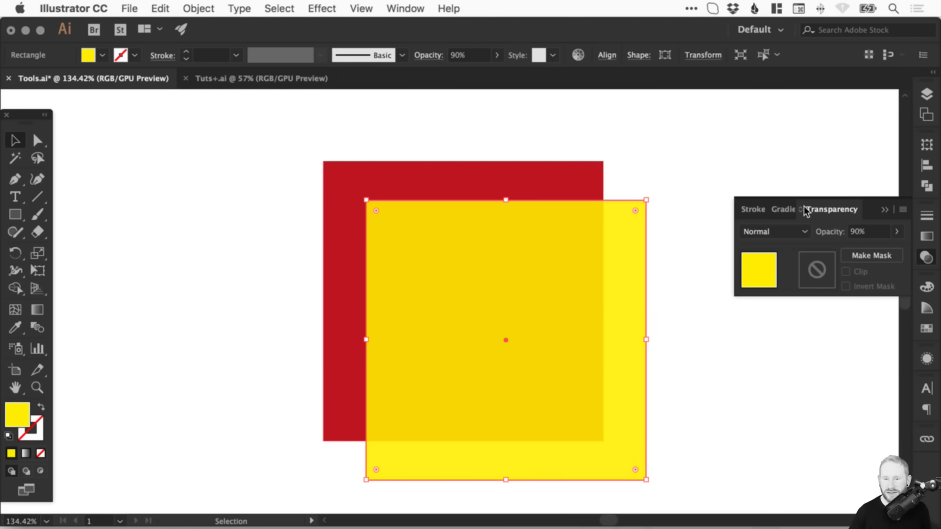
pyautogui.click(656, 148)
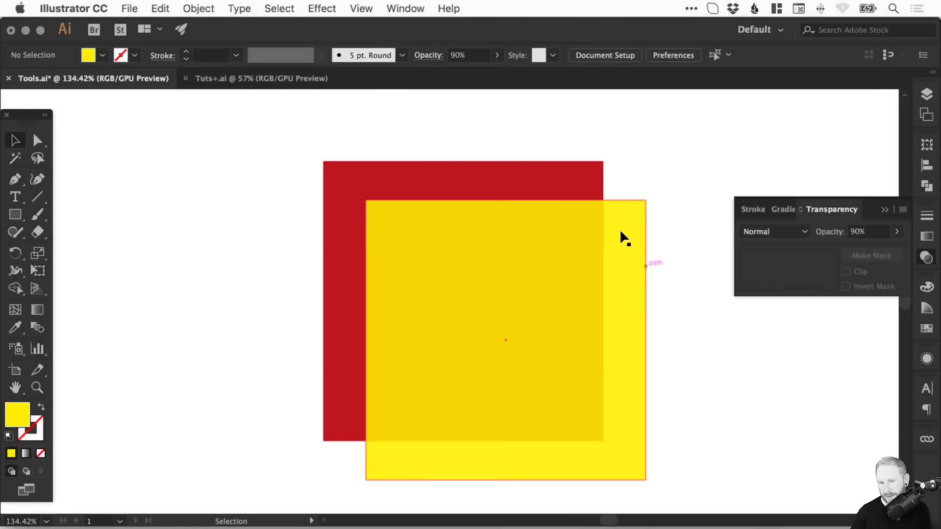
# Make two more overlapping copies of the yellow square, filling the upper-left one with green and the upper-right one with blue.
pyautogui.moveTo(511, 285); pyautogui.dragTo(270, 188)
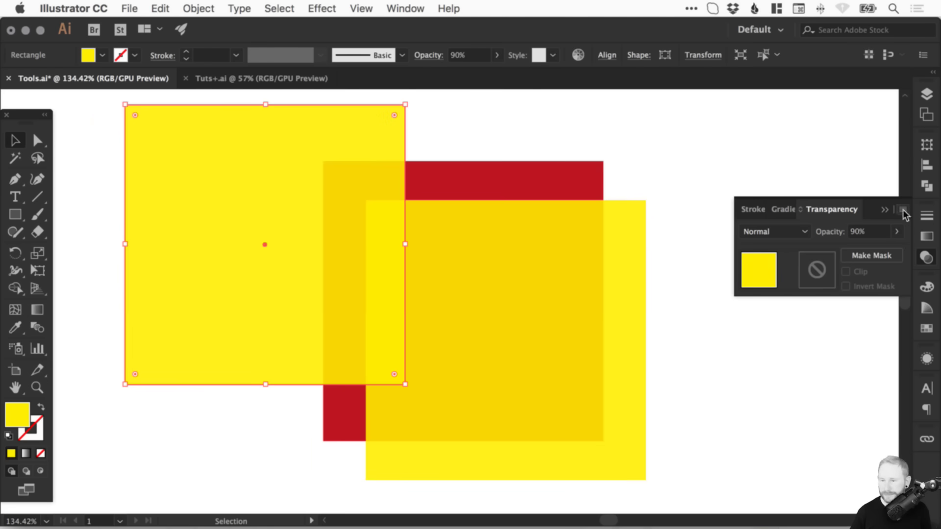
pyautogui.click(926, 328)
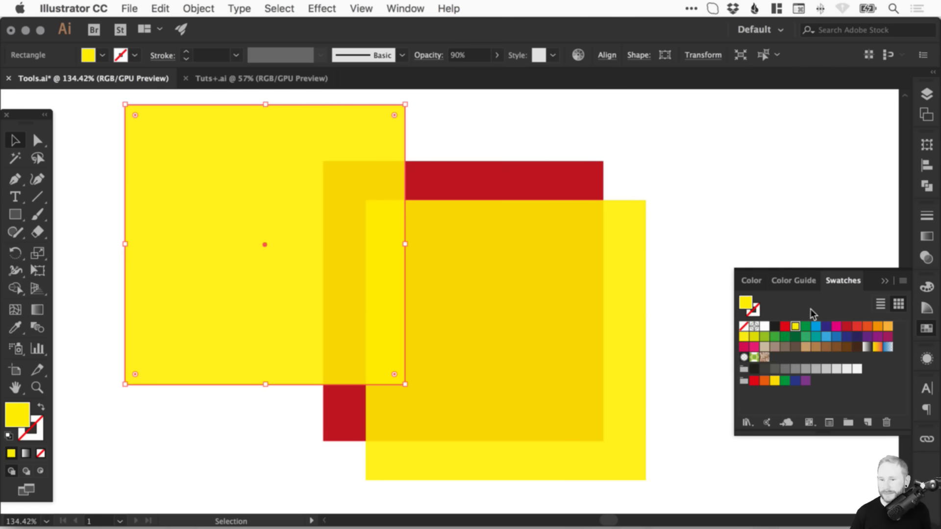
pyautogui.click(805, 336)
pyautogui.moveTo(255, 326); pyautogui.dragTo(656, 243)
pyautogui.click(826, 336)
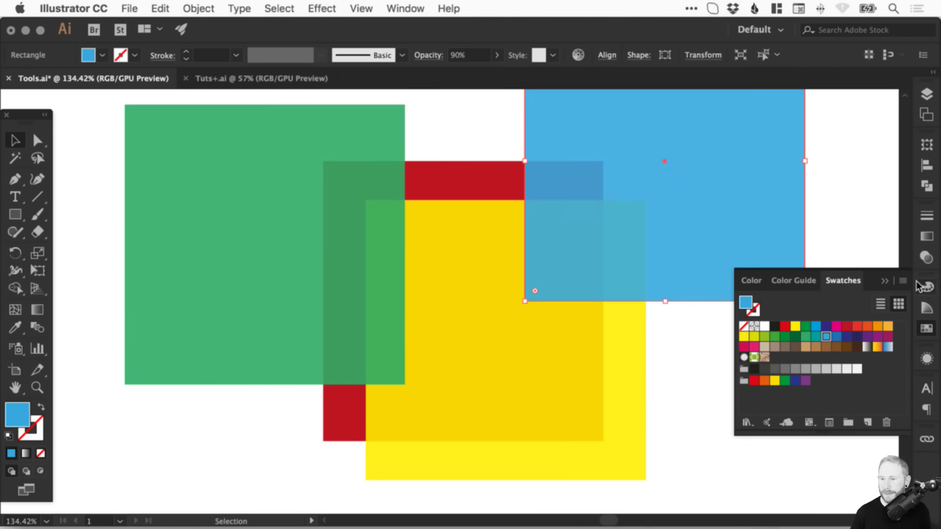
pyautogui.click(928, 329)
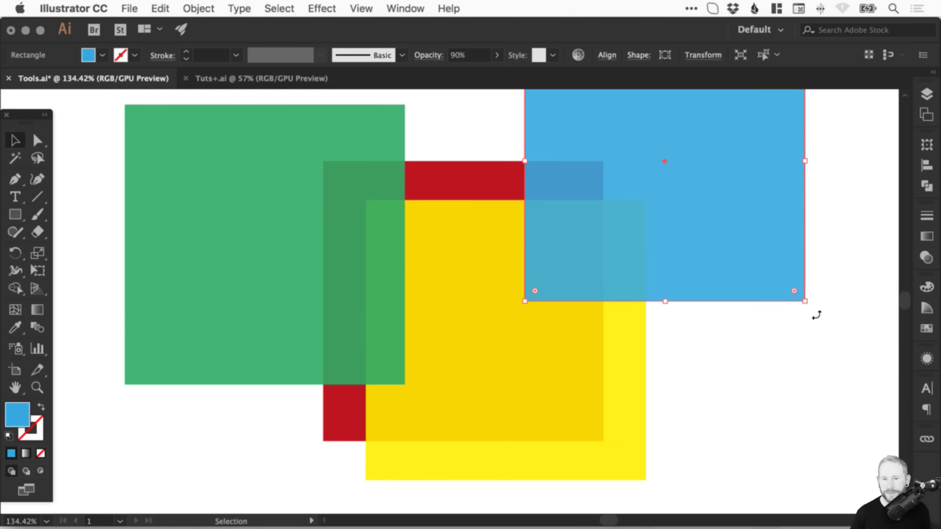
# Lower the blue square's opacity to 65% and the green square's opacity to about 62%.
pyautogui.click(926, 257)
pyautogui.click(897, 231)
pyautogui.moveTo(890, 249); pyautogui.dragTo(877, 251)
pyautogui.click(301, 274)
pyautogui.click(897, 232)
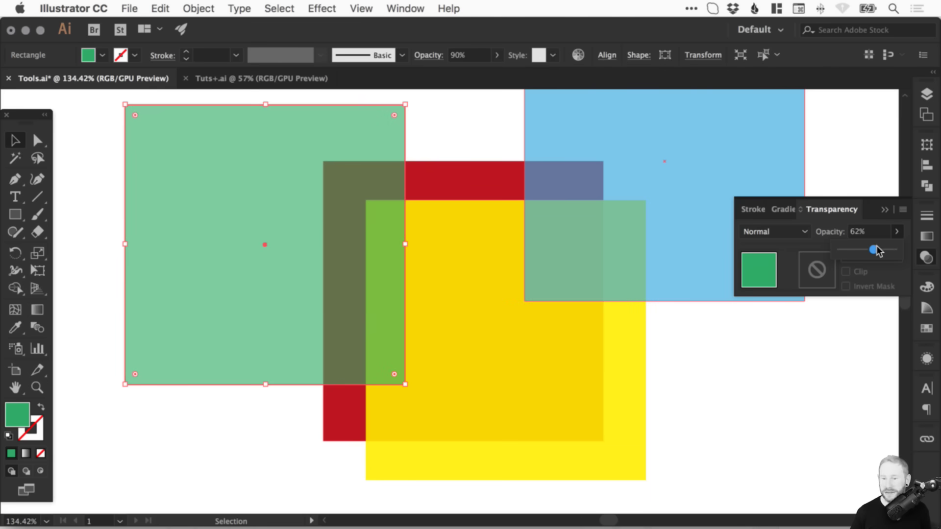
pyautogui.click(182, 391)
# Move the green and blue squares inward so that they overlap each other as well as the red and yellow squares.
pyautogui.moveTo(216, 314); pyautogui.dragTo(303, 345)
pyautogui.moveTo(668, 248); pyautogui.dragTo(578, 314)
pyautogui.click(750, 375)
pyautogui.moveTo(750, 374); pyautogui.dragTo(724, 383)
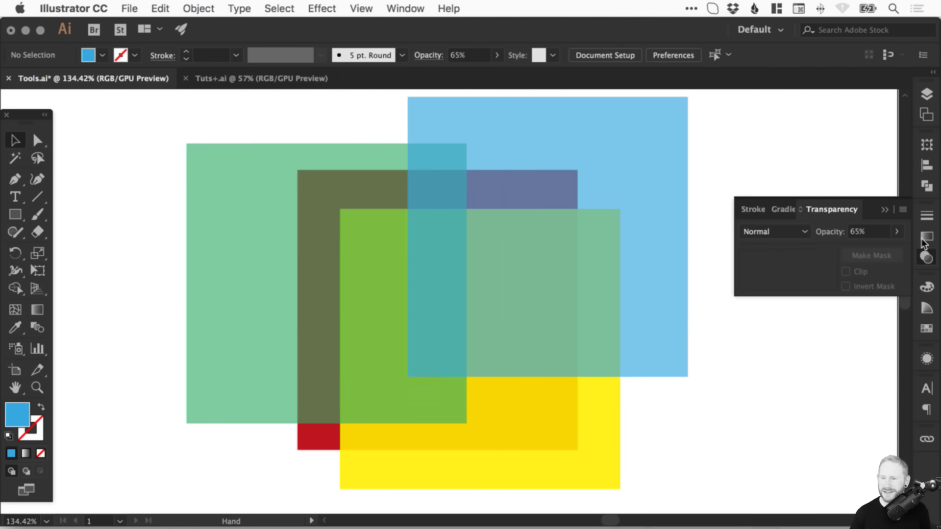
# Reset the opacity of all four overlapping squares to 100%.
pyautogui.click(197, 259)
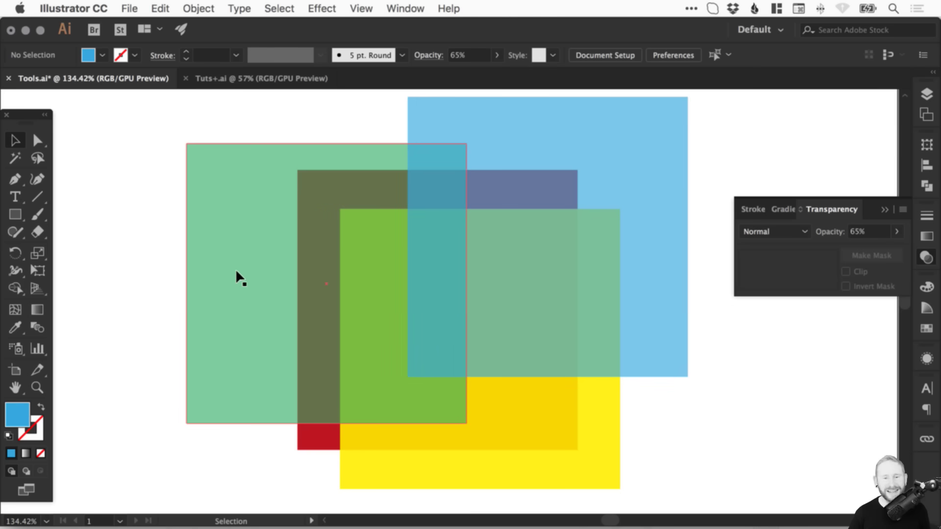
pyautogui.click(782, 231)
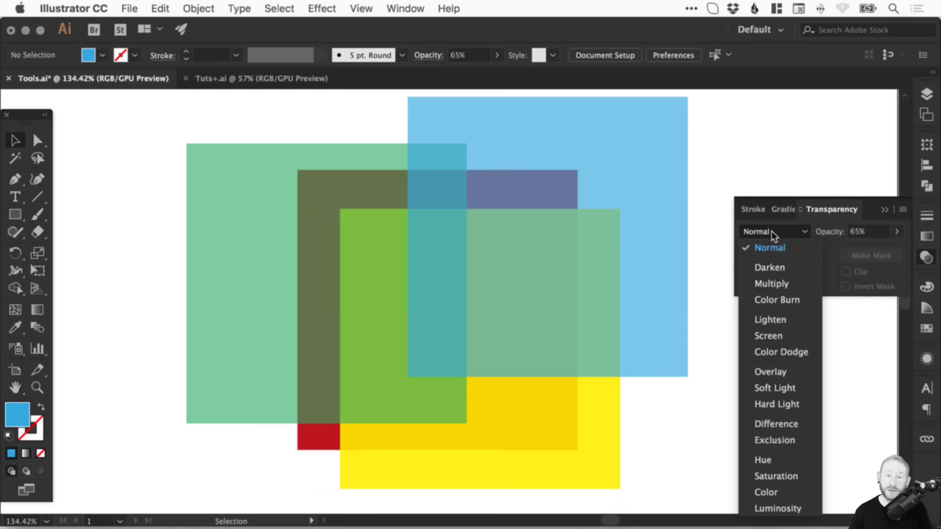
pyautogui.click(775, 228)
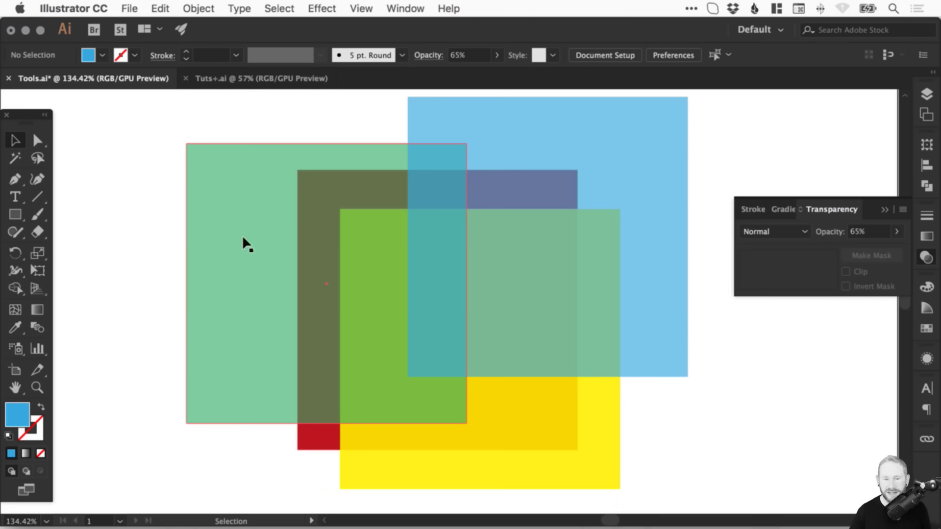
pyautogui.moveTo(73, 291); pyautogui.dragTo(491, 411)
pyautogui.click(897, 232)
pyautogui.moveTo(889, 251); pyautogui.dragTo(894, 251)
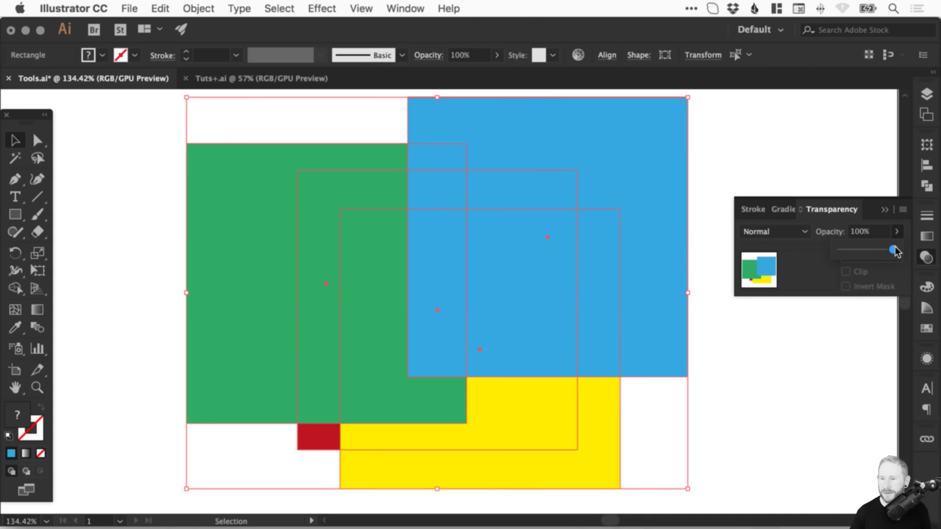
pyautogui.click(927, 258)
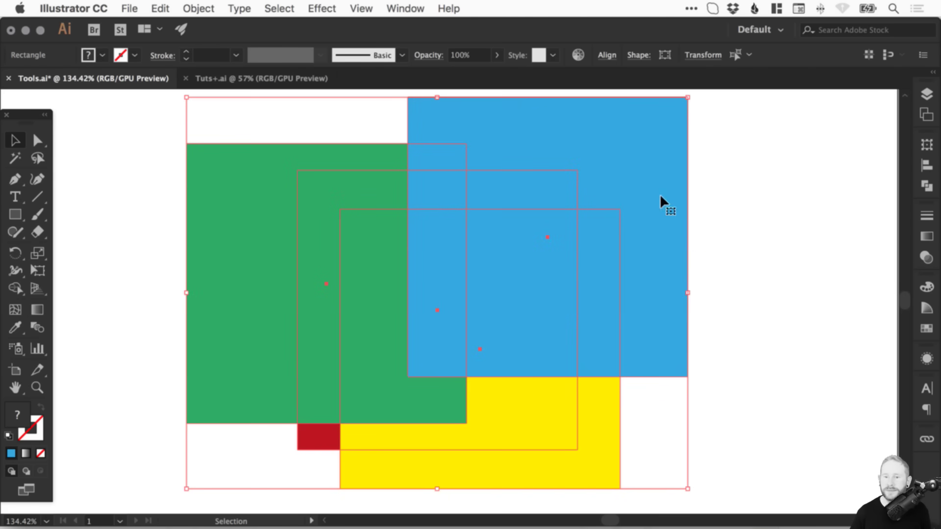
# Set the blue square's blending mode to Multiply and deselect it.
pyautogui.click(650, 229)
pyautogui.click(926, 257)
pyautogui.click(778, 231)
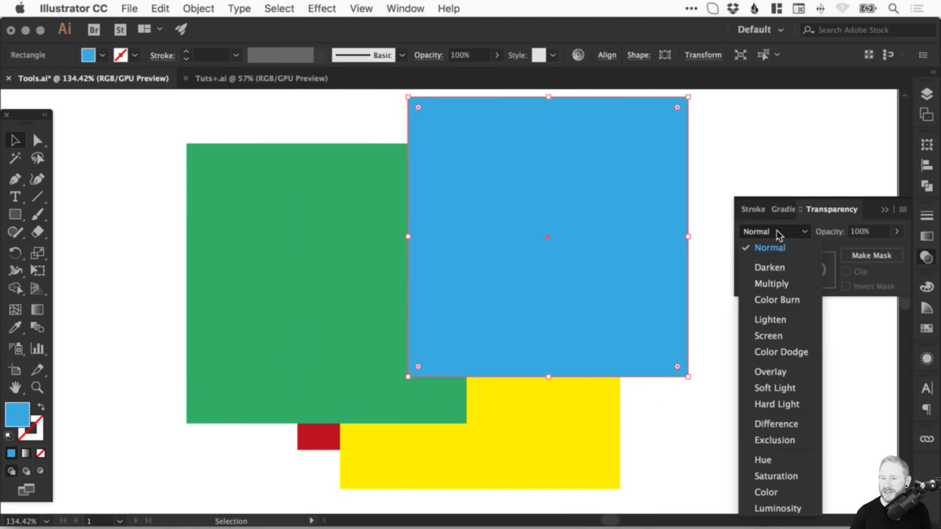
pyautogui.click(779, 284)
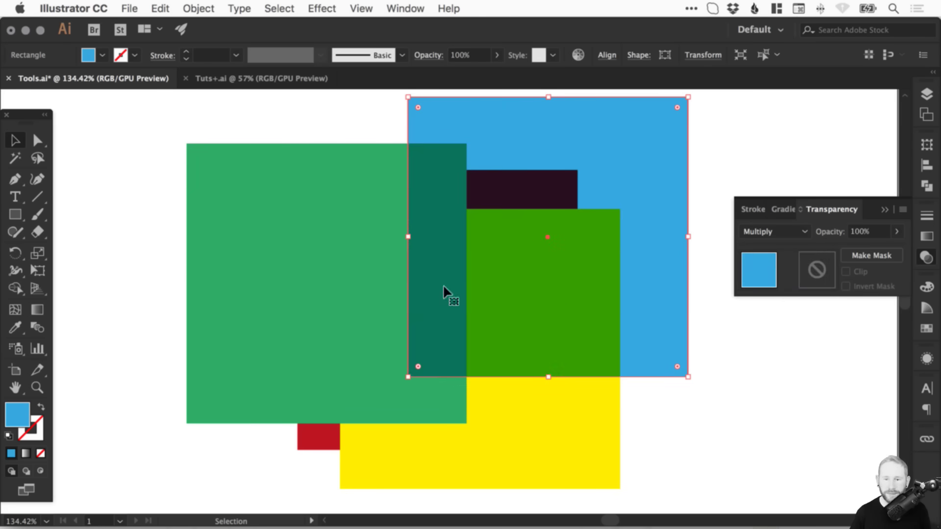
pyautogui.click(108, 205)
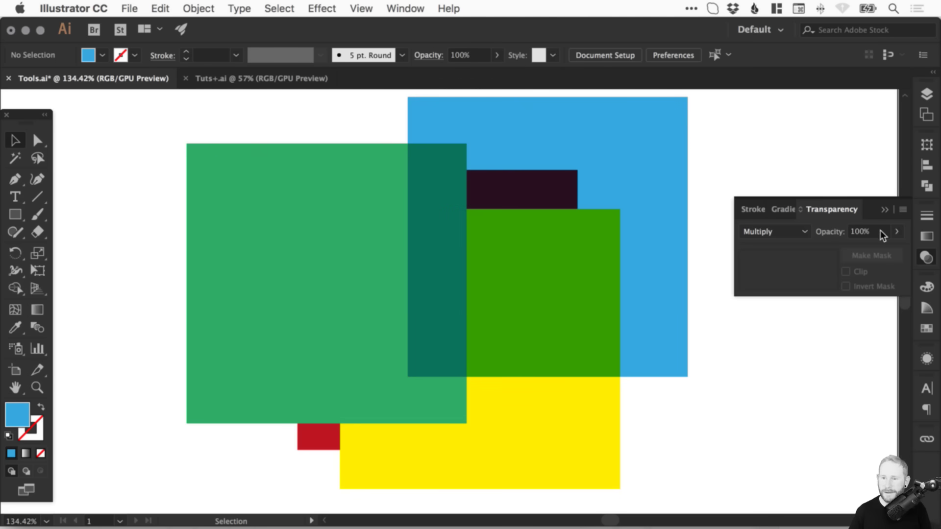
pyautogui.click(796, 237)
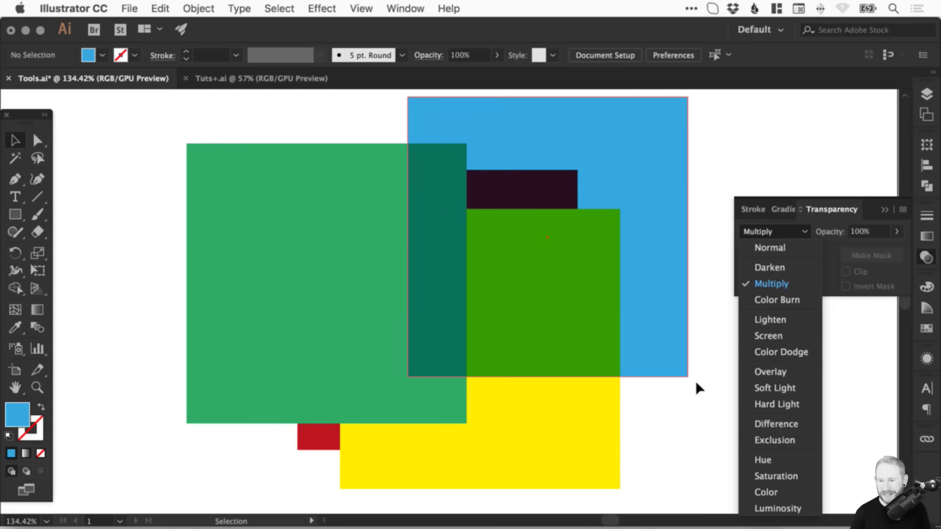
pyautogui.click(122, 223)
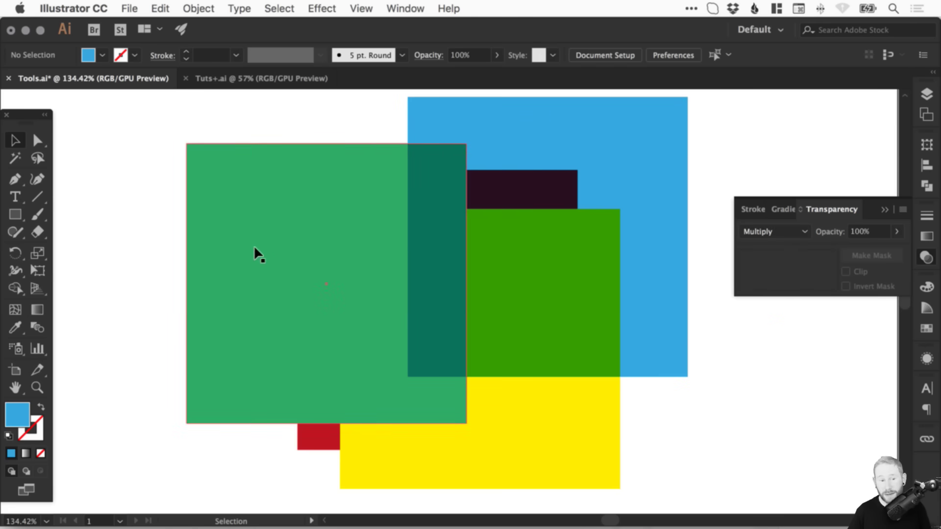
# Shift the green square slightly down and right over the others and set its blending mode to Soft Light.
pyautogui.doubleClick(287, 243)
pyautogui.click(10, 98)
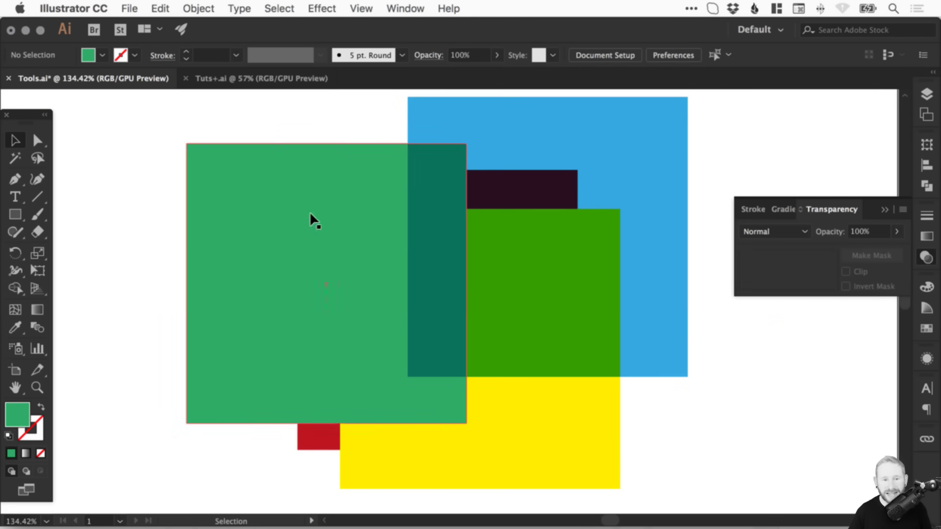
pyautogui.moveTo(339, 222); pyautogui.dragTo(369, 234)
pyautogui.click(773, 231)
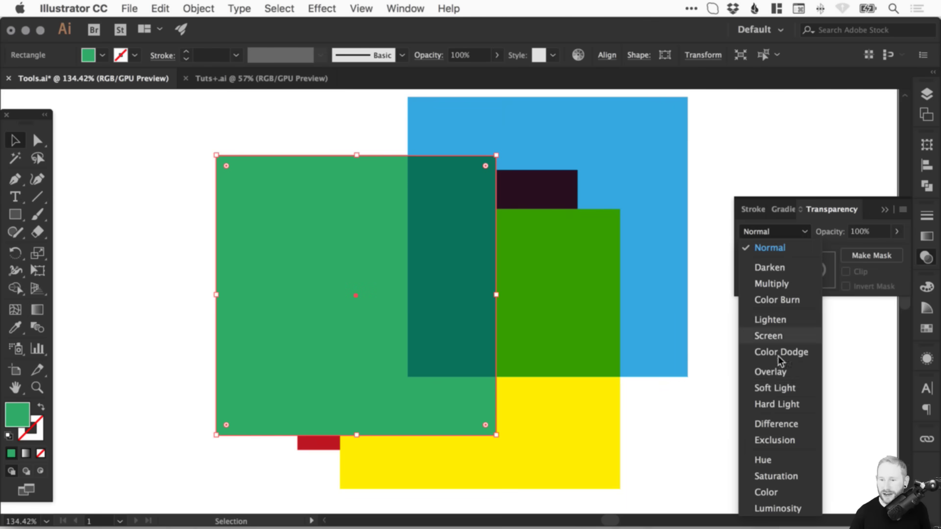
pyautogui.click(776, 388)
pyautogui.click(302, 133)
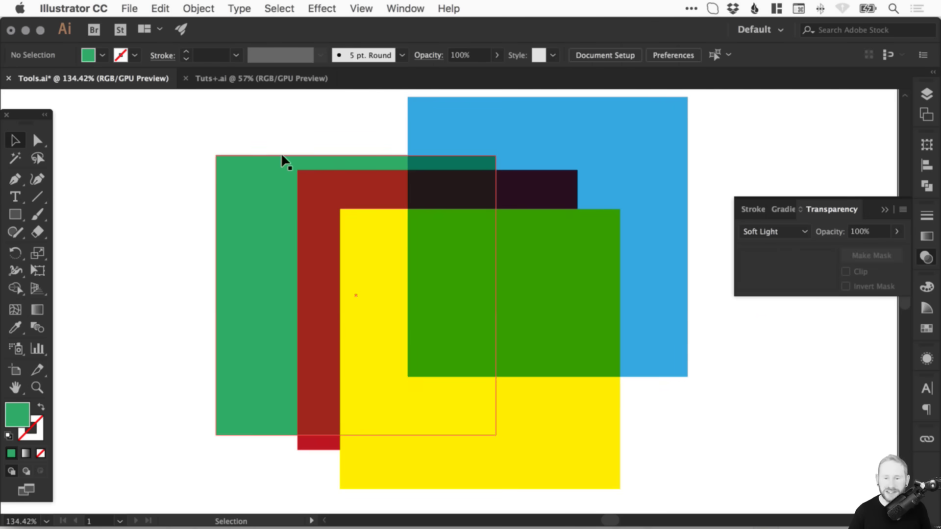
# Change the green square's blending mode to Screen and deselect it.
pyautogui.click(383, 394)
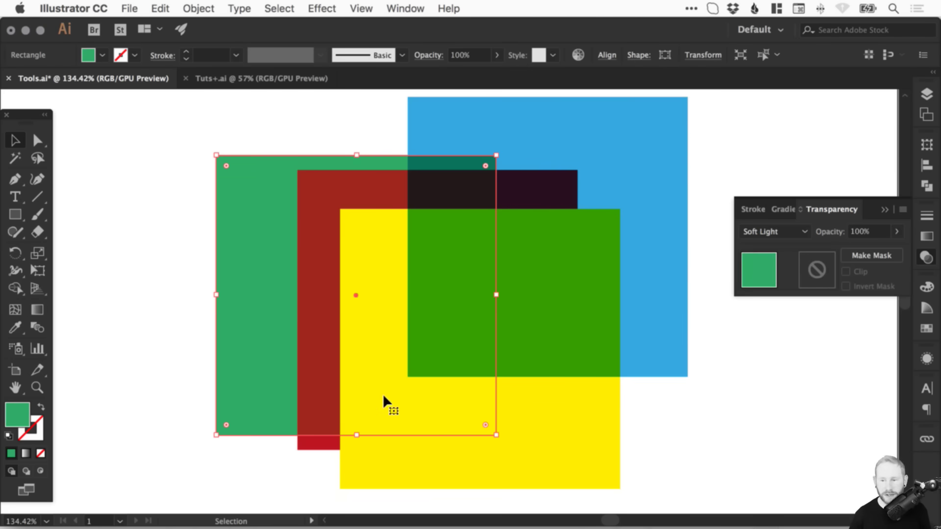
pyautogui.click(772, 232)
pyautogui.click(768, 335)
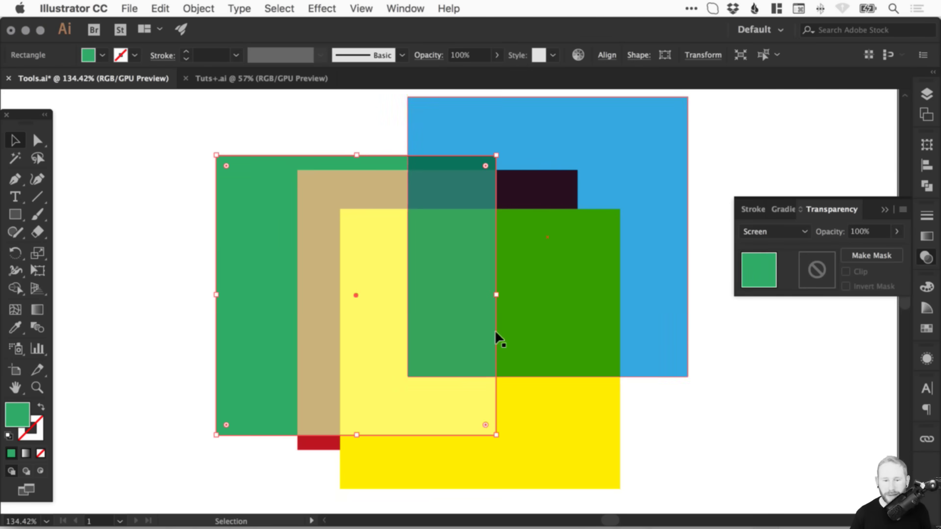
pyautogui.click(163, 235)
# Set the red square's blending mode to Color Burn and deselect it.
pyautogui.click(309, 440)
pyautogui.click(785, 232)
pyautogui.click(781, 298)
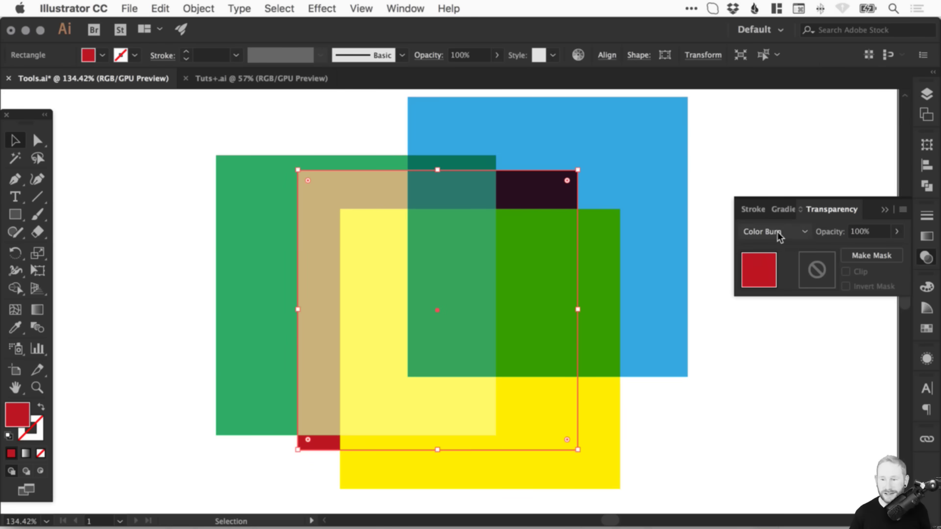
pyautogui.click(927, 258)
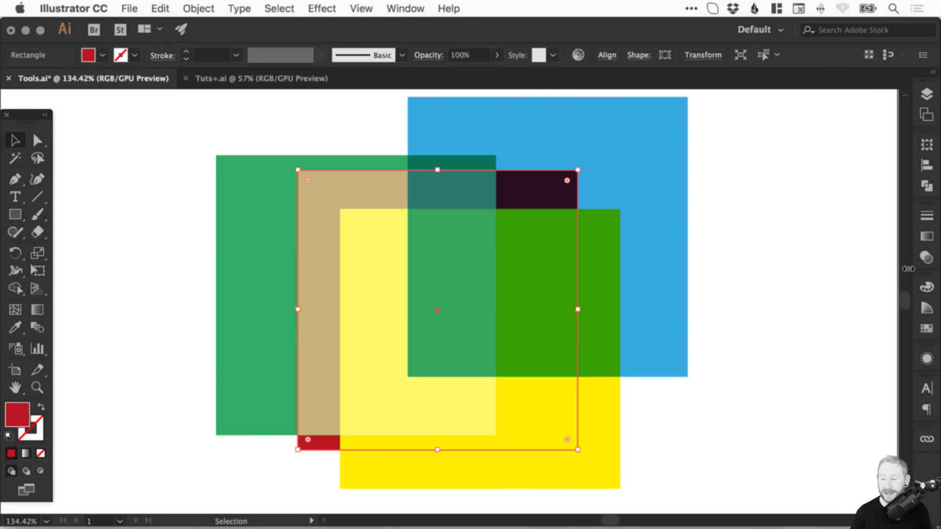
pyautogui.click(748, 249)
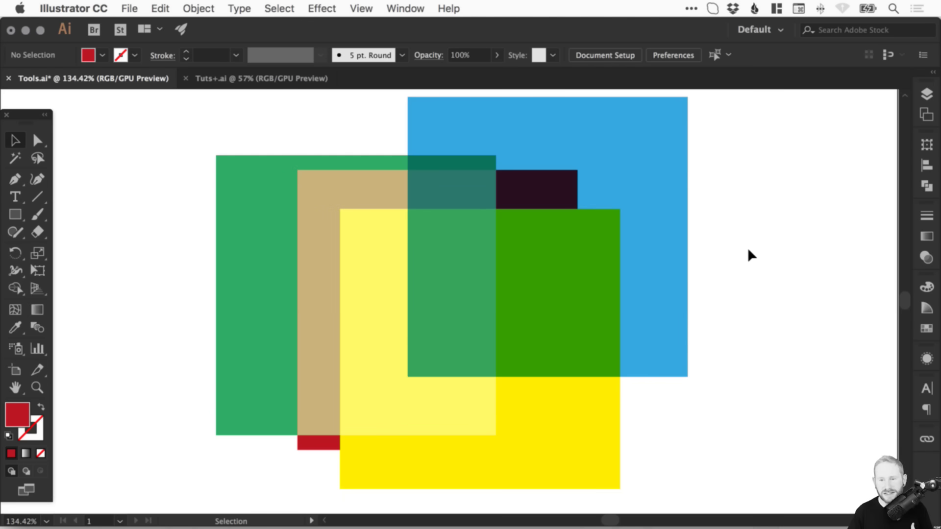
# Delete all four overlapping squares to clear the artboard.
pyautogui.moveTo(761, 229); pyautogui.dragTo(177, 449)
pyautogui.press('Delete')
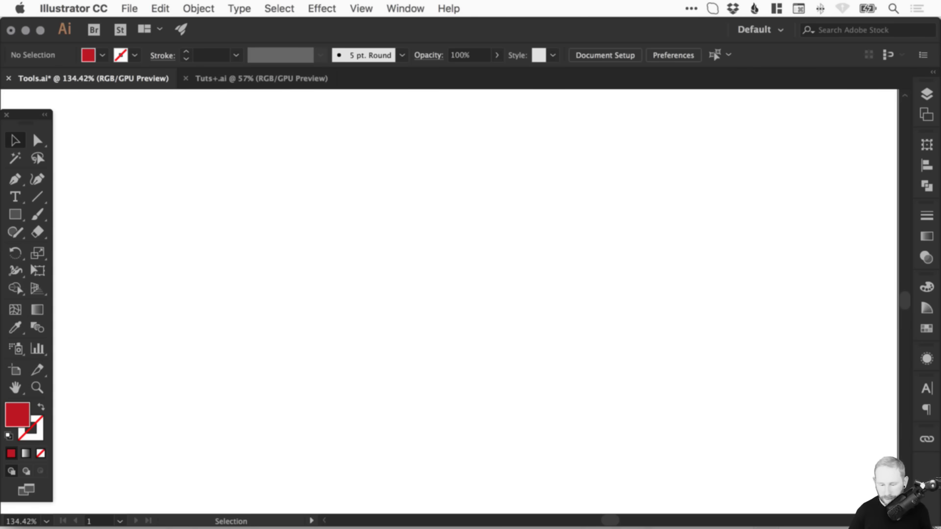
pyautogui.click(1, 487)
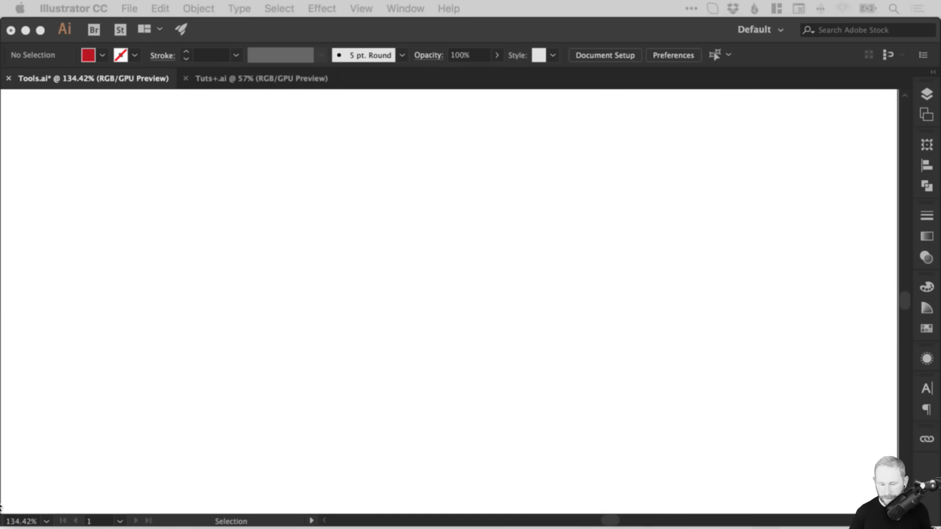
pyautogui.click(426, 284)
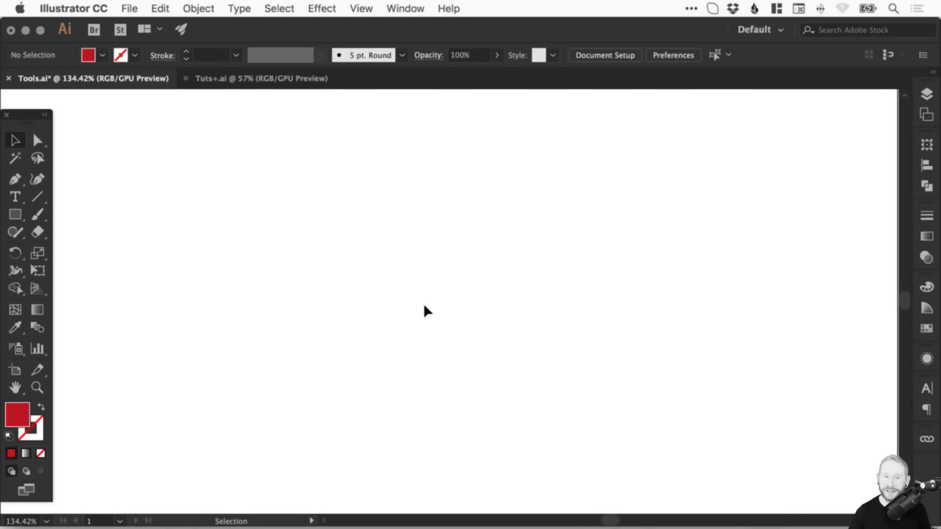
# Draw a red square on the empty artboard and place a copy of it to its right.
pyautogui.click(14, 214)
pyautogui.moveTo(210, 160); pyautogui.dragTo(413, 364)
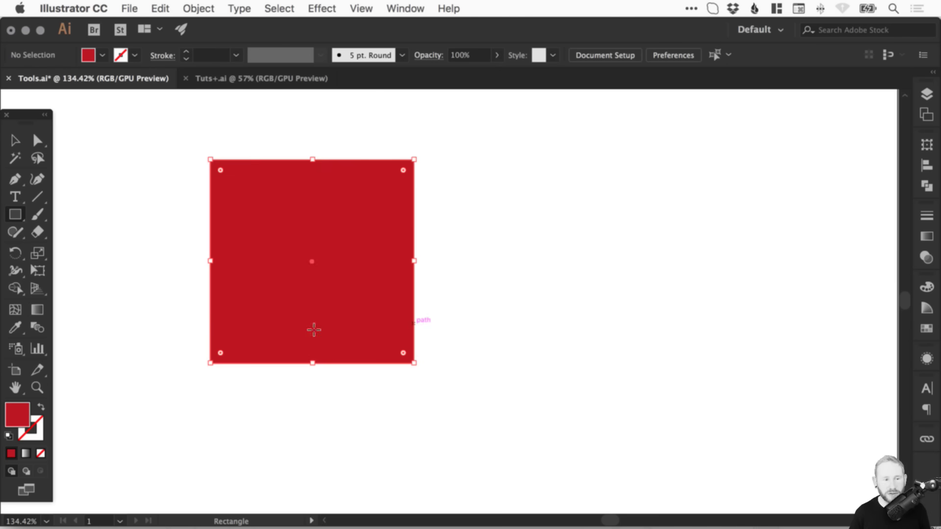
pyautogui.press('v')
pyautogui.moveTo(240, 231); pyautogui.dragTo(491, 230)
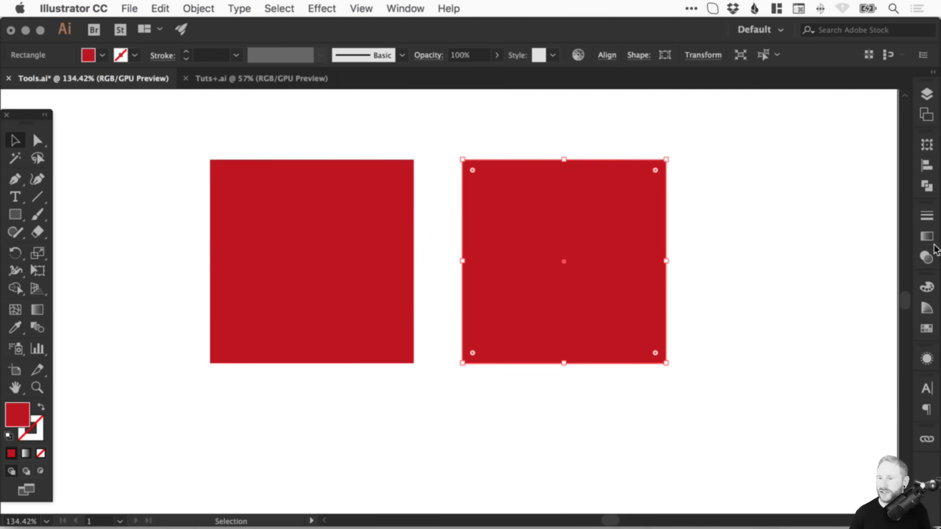
# Fill the copied square with yellow, move both squares slightly down and right, and deselect them.
pyautogui.click(927, 329)
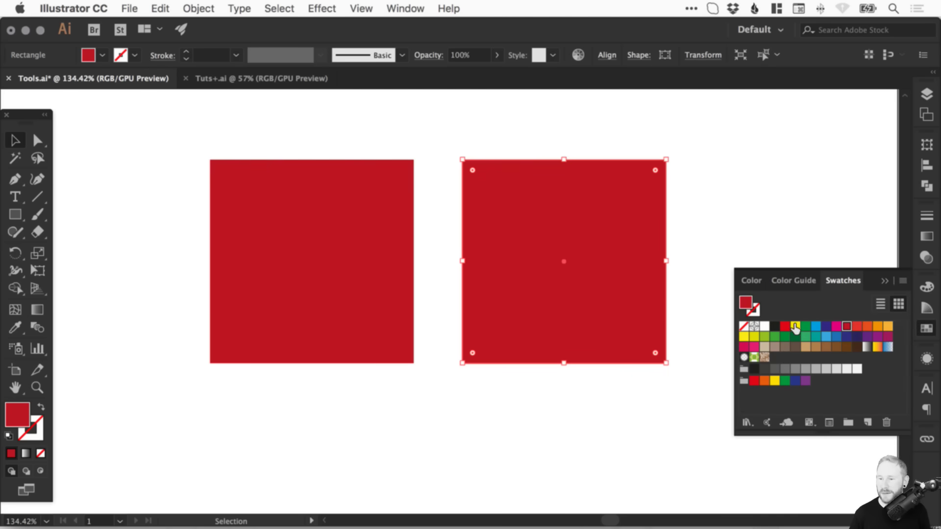
pyautogui.click(796, 326)
pyautogui.click(926, 328)
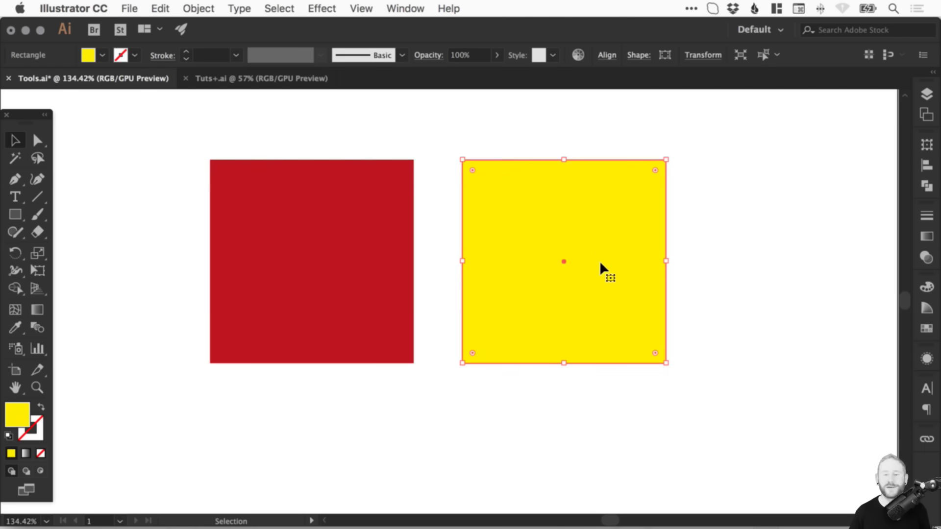
pyautogui.moveTo(682, 121); pyautogui.dragTo(330, 280)
pyautogui.moveTo(498, 226); pyautogui.dragTo(519, 256)
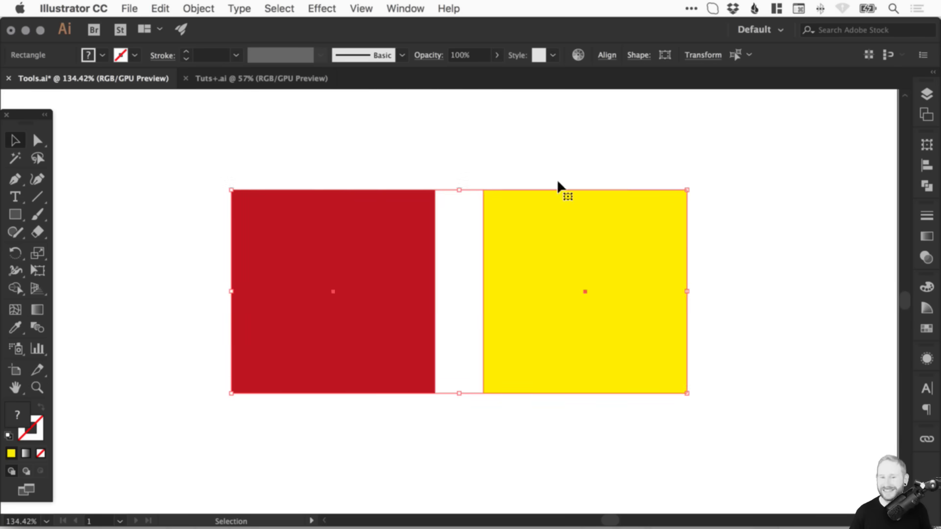
pyautogui.click(558, 186)
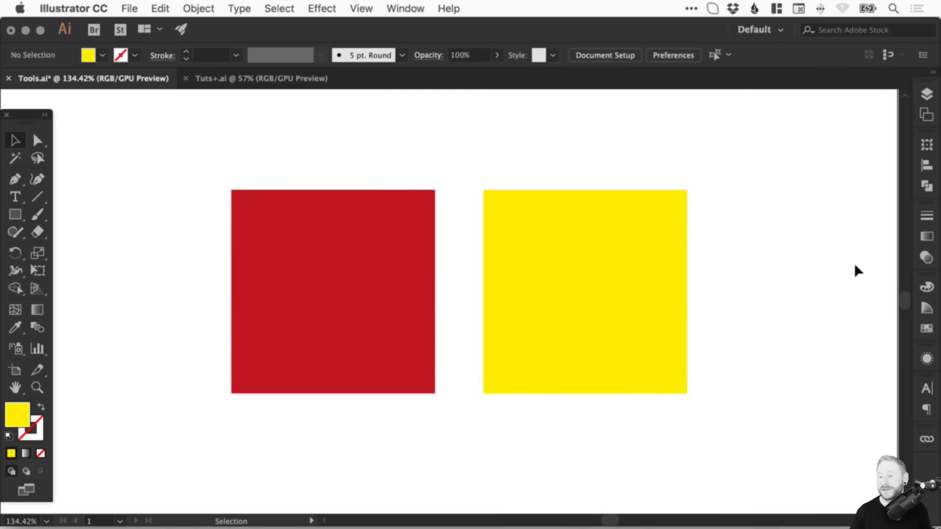
# Display the Pathfinder options and find their entry in the list of available panels.
pyautogui.click(932, 182)
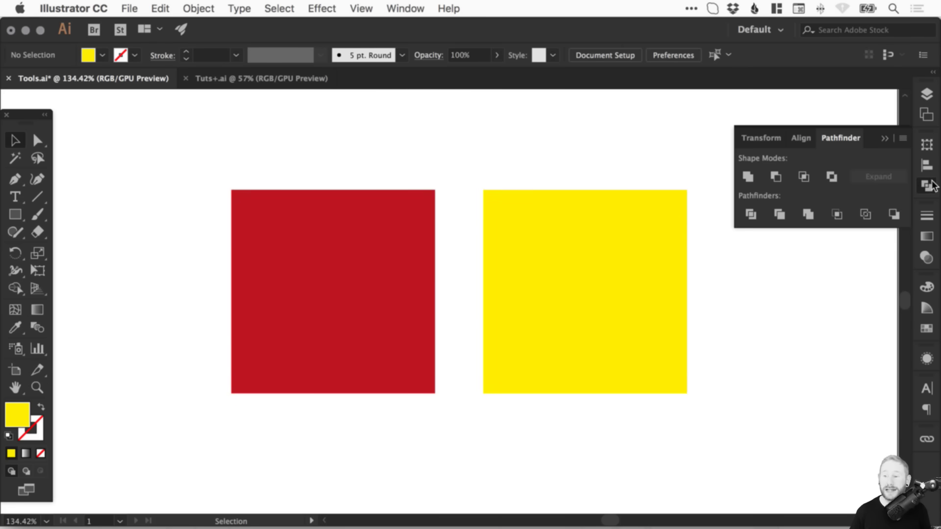
pyautogui.click(409, 8)
pyautogui.moveTo(456, 513)
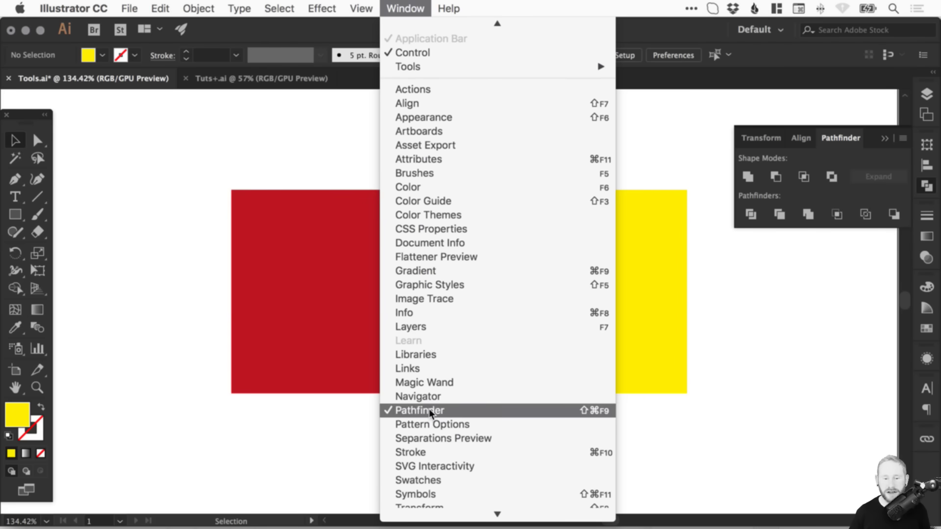
pyautogui.click(737, 242)
# Overlap the red square's lower-right corner with the yellow square and scale both down to roughly half size.
pyautogui.moveTo(565, 246); pyautogui.dragTo(422, 307)
pyautogui.press('super+a')
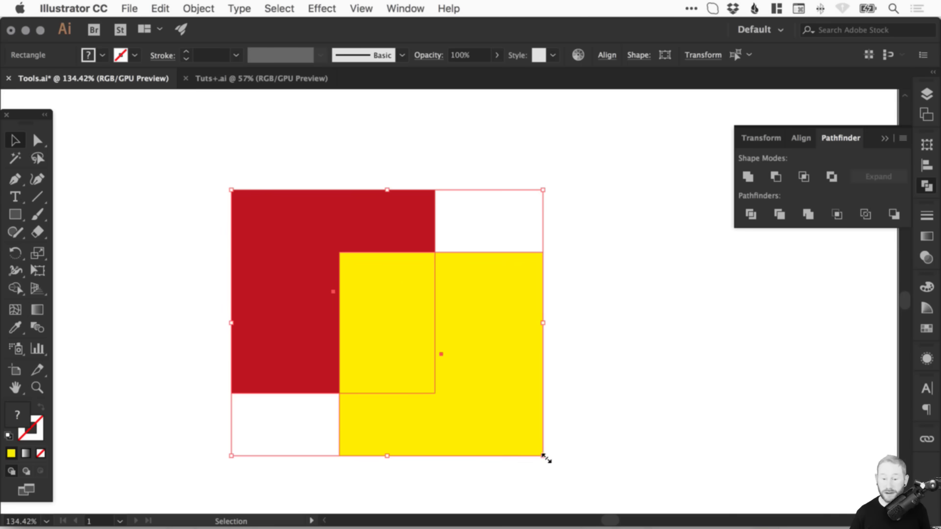
pyautogui.moveTo(544, 457); pyautogui.dragTo(402, 335)
pyautogui.click(416, 217)
pyautogui.moveTo(384, 244); pyautogui.dragTo(360, 244)
# Duplicate the overlapping pair three times to the right, forming an evenly spaced row of four pairs.
pyautogui.moveTo(428, 286); pyautogui.dragTo(225, 190)
pyautogui.moveTo(286, 202); pyautogui.dragTo(355, 252)
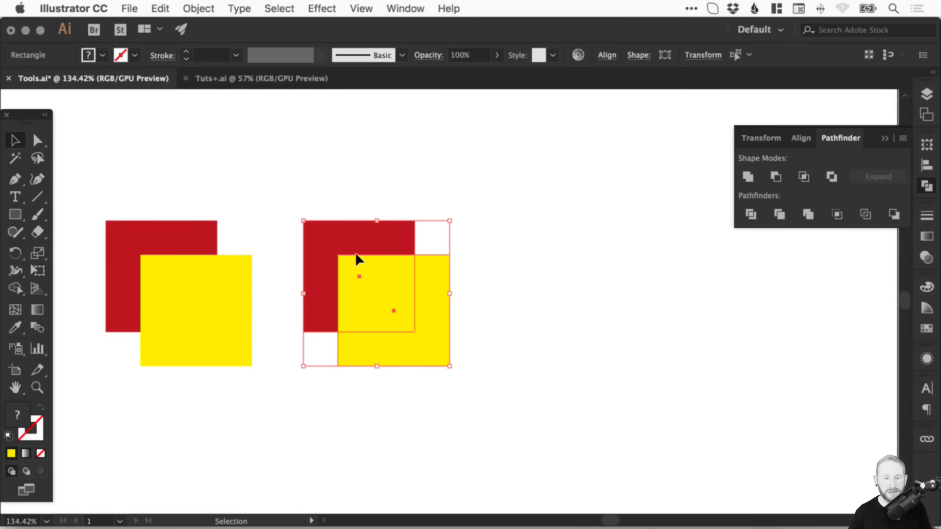
pyautogui.press('a')
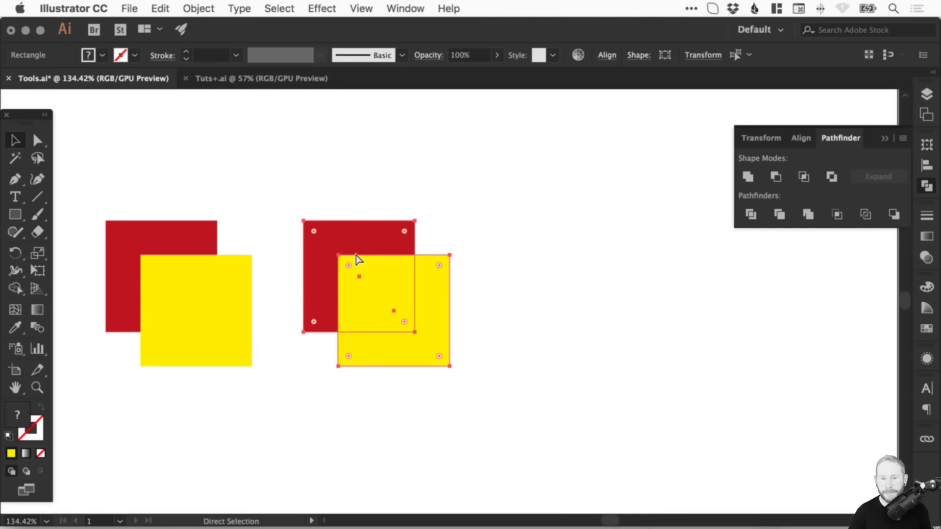
pyautogui.press('super+d')
pyautogui.press('super+d')
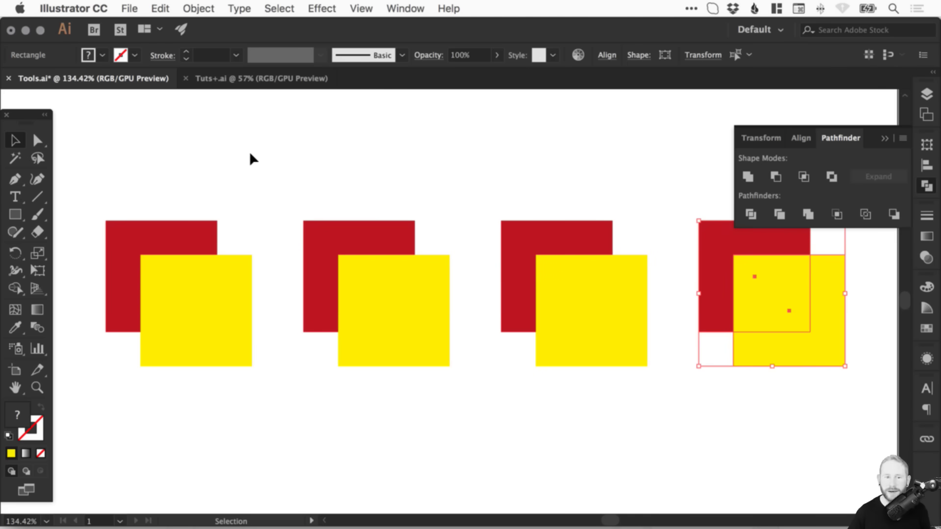
pyautogui.click(250, 157)
# Place a copy of the first pair directly below it, hide the Pathfinder options and deselect everything.
pyautogui.scroll(-3, 367, 199)
pyautogui.moveTo(143, 348); pyautogui.dragTo(189, 231)
pyautogui.moveTo(211, 228); pyautogui.dragTo(222, 424)
pyautogui.moveTo(439, 367); pyautogui.dragTo(427, 402)
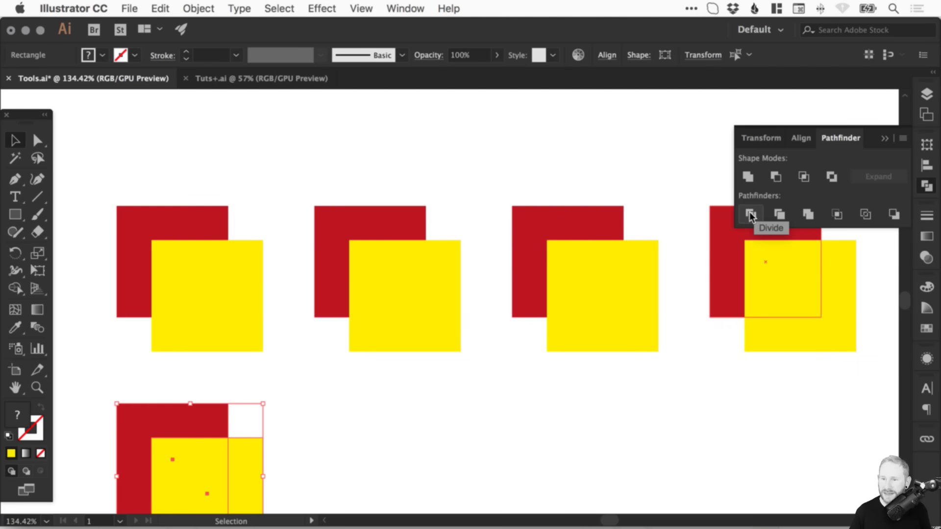
pyautogui.click(927, 187)
pyautogui.click(470, 130)
pyautogui.press('space')
pyautogui.moveTo(501, 179); pyautogui.dragTo(504, 139)
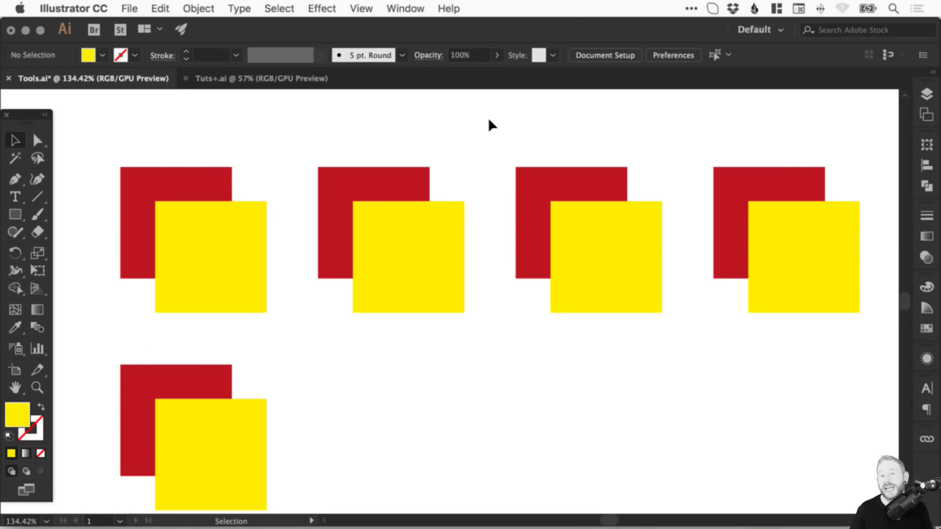
# Select the upper-row first pair of overlapping squares and display the Pathfinder options.
pyautogui.press('space')
pyautogui.moveTo(334, 154)
pyautogui.mouseDown()
pyautogui.moveTo(321, 152)
pyautogui.moveTo(332, 146)
pyautogui.mouseUp()
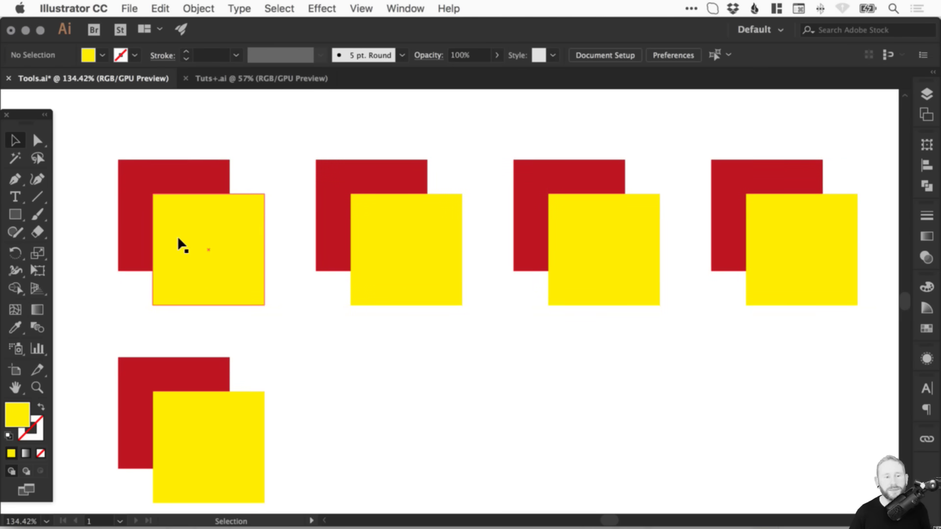
pyautogui.moveTo(111, 126); pyautogui.dragTo(235, 263)
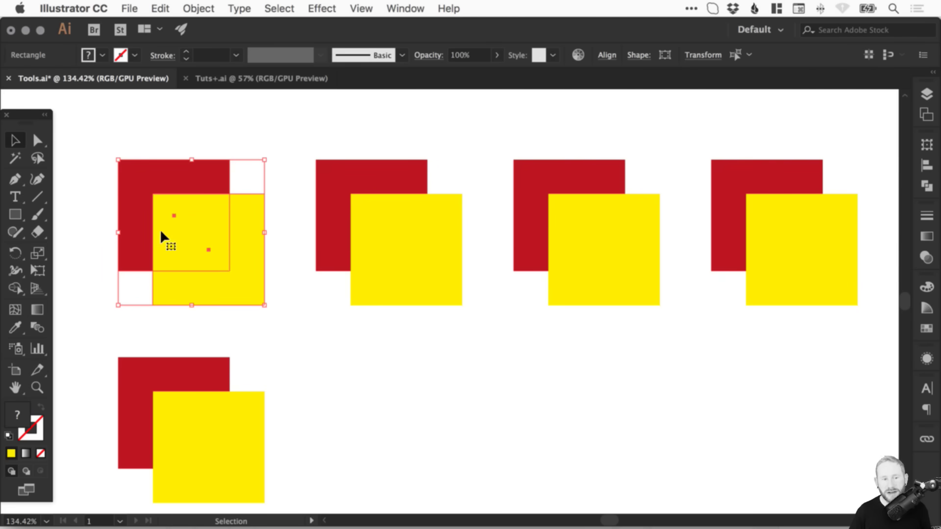
pyautogui.click(927, 186)
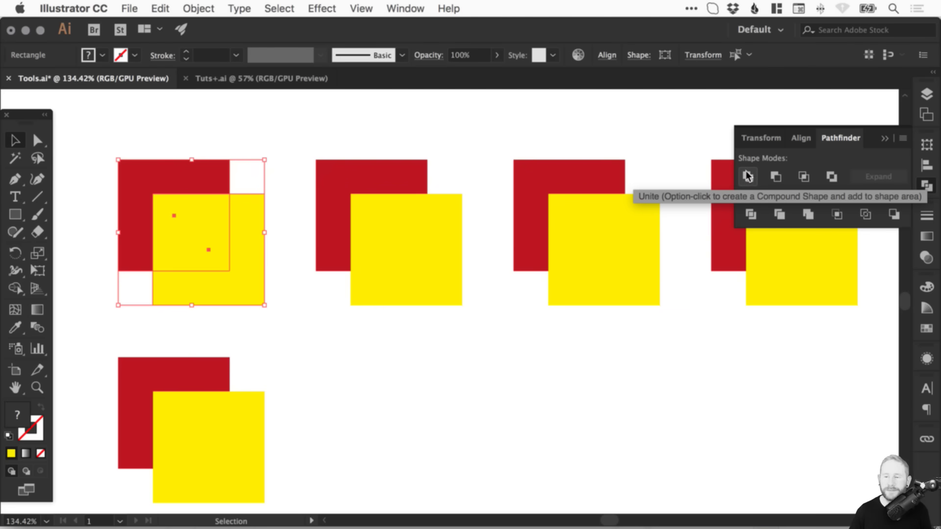
# Try Unite on the first pair of squares and undo the merge.
pyautogui.click(747, 177)
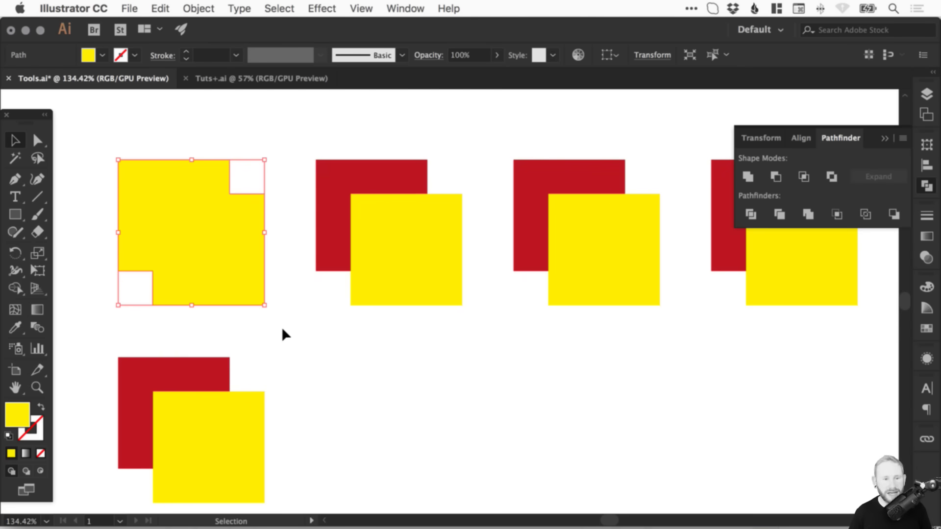
pyautogui.click(301, 327)
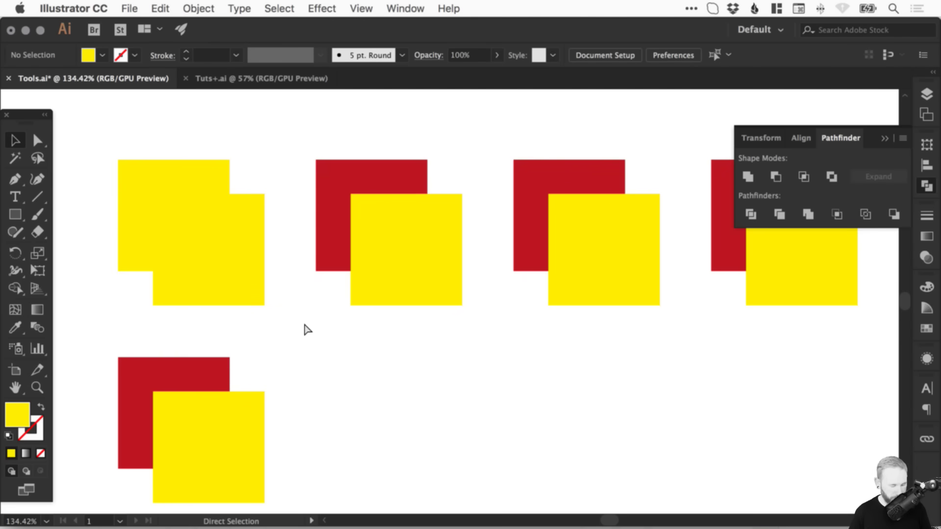
pyautogui.press('super+z')
# Switch to Outline view and unite the first pair of squares to examine their merged path.
pyautogui.press('super+y')
pyautogui.press('v')
pyautogui.click(302, 321)
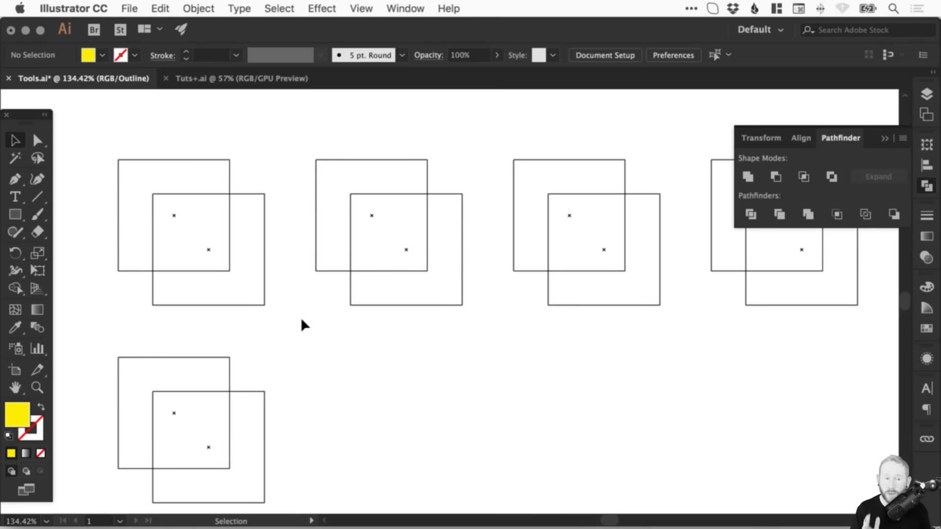
pyautogui.moveTo(130, 140); pyautogui.dragTo(213, 236)
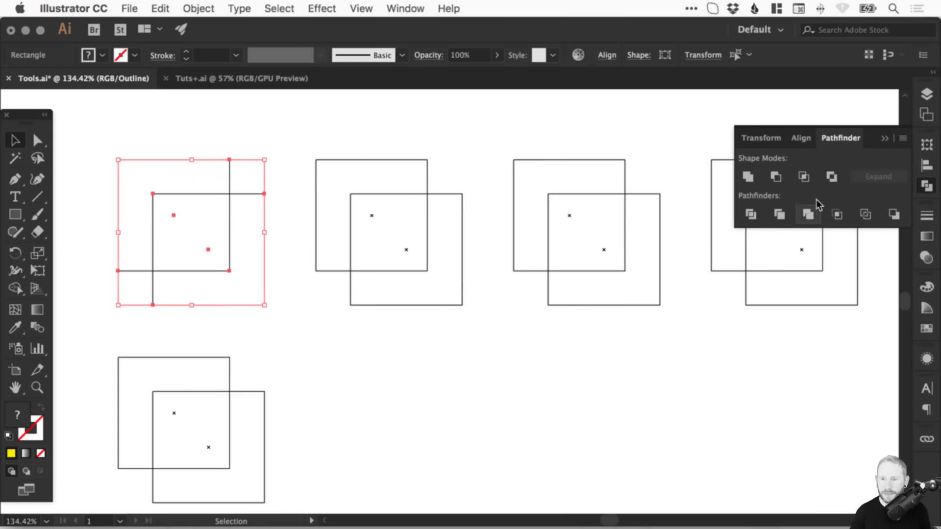
pyautogui.click(749, 178)
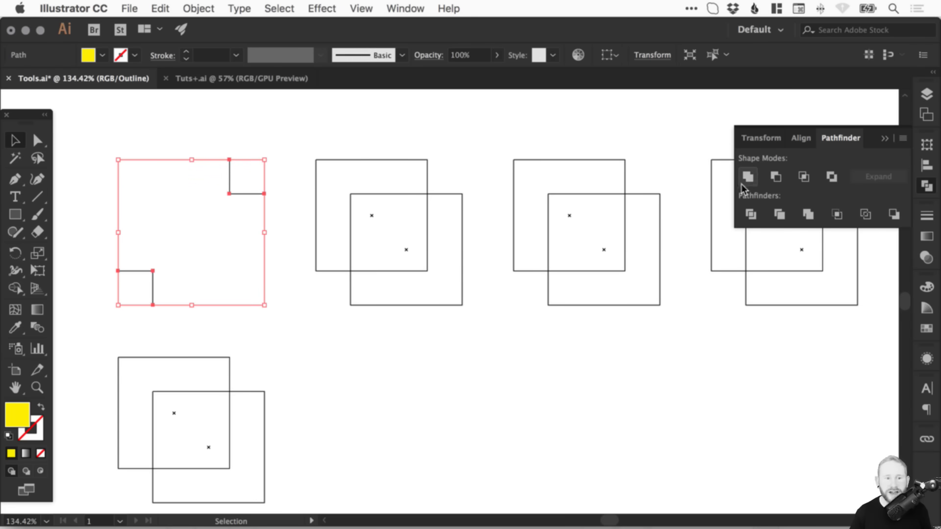
pyautogui.click(322, 407)
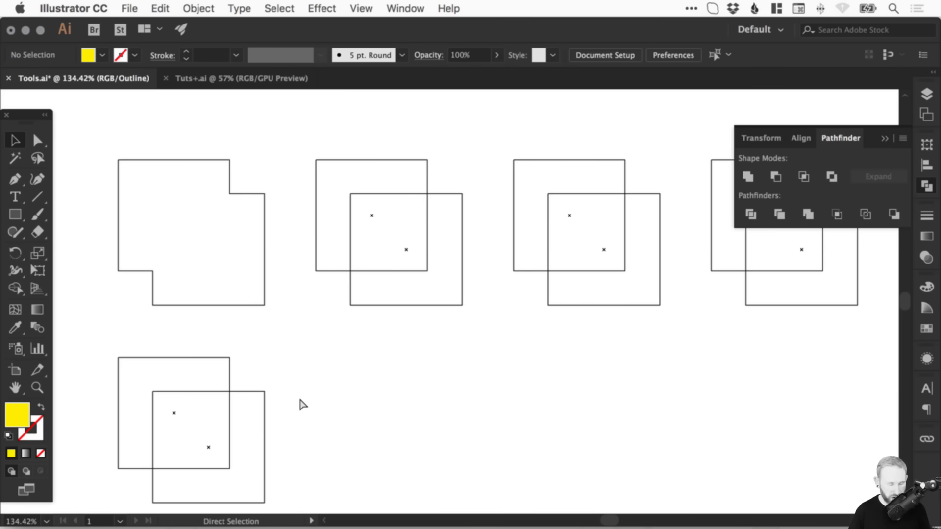
# Return to Preview mode and undo the last unite so both squares are separate and selected.
pyautogui.press('super+y')
pyautogui.press('super+z')
pyautogui.press('super+z')
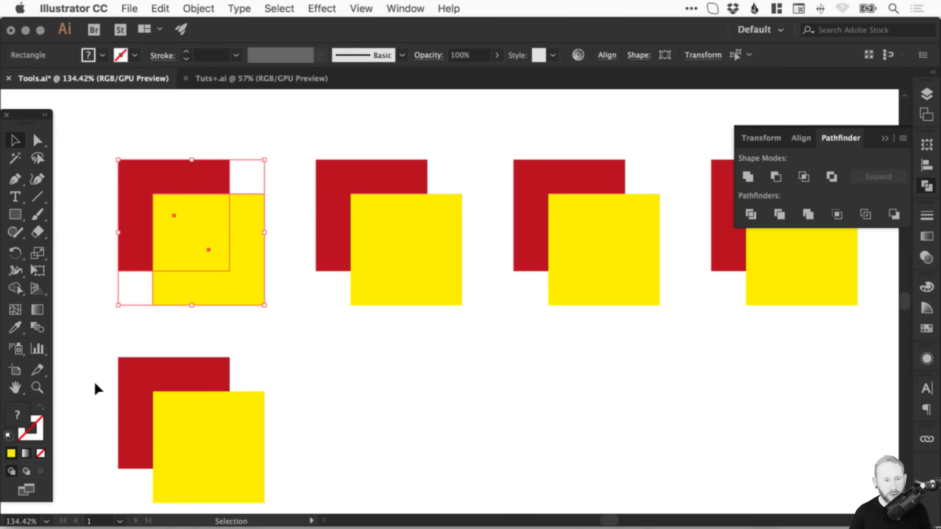
# Merge the first pair's red and yellow squares into one yellow shape with Unite.
pyautogui.click(20, 418)
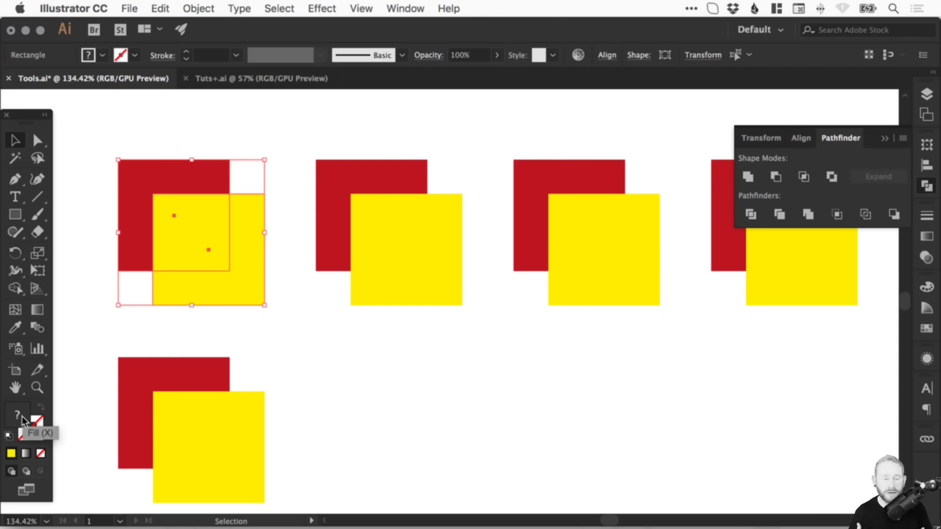
pyautogui.press('x')
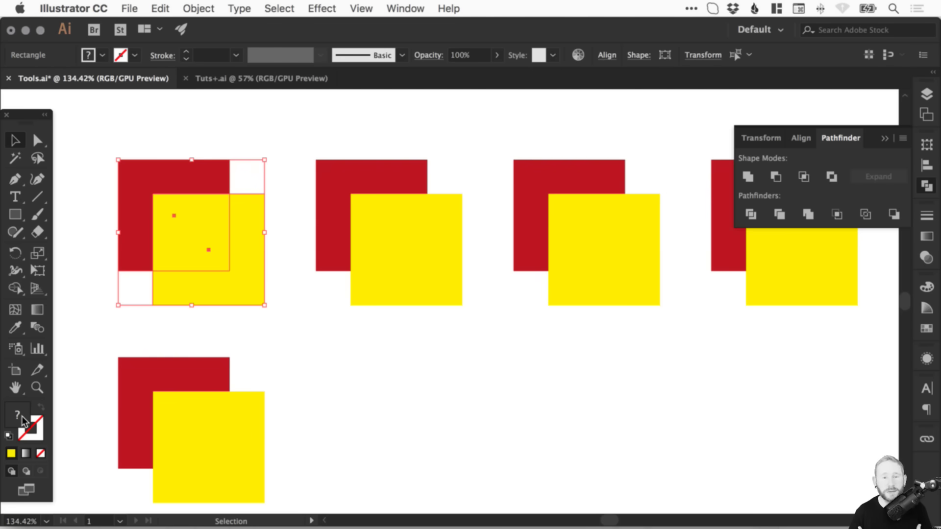
pyautogui.click(750, 175)
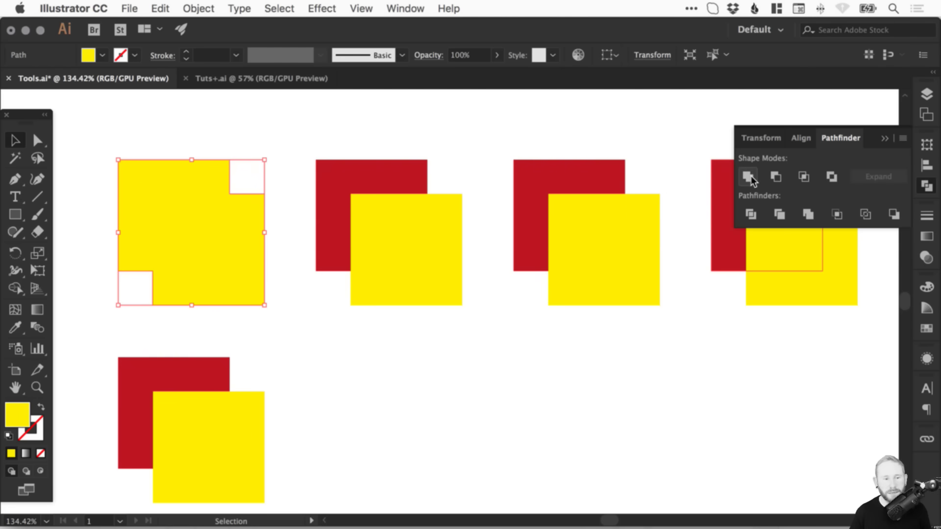
pyautogui.press('super+z')
pyautogui.press('super+shift+z')
pyautogui.press('v')
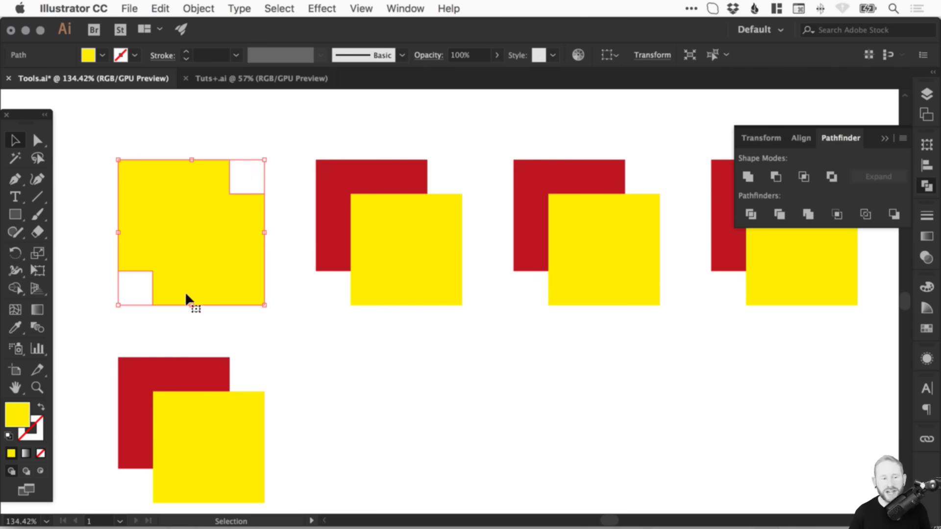
pyautogui.click(23, 411)
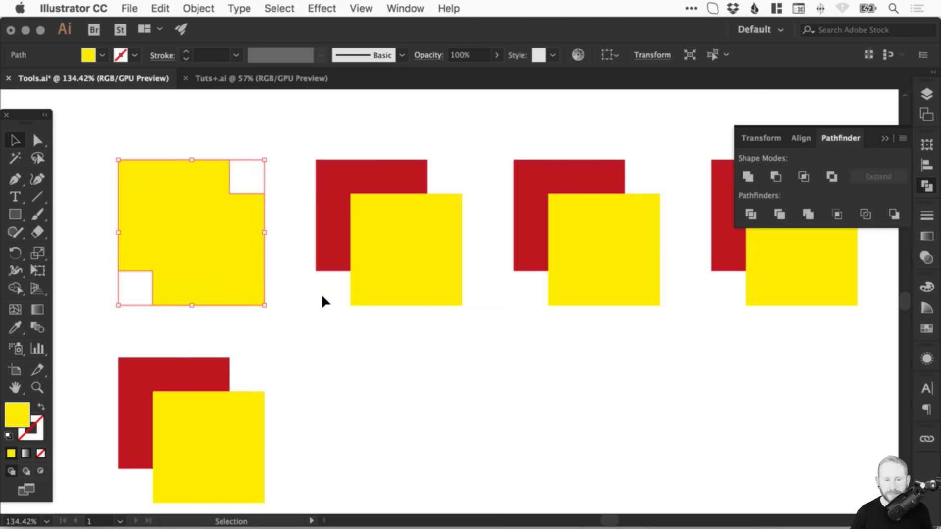
# Cut the yellow square out of the second pair's red square with Minus Front and check the path in Outline view.
pyautogui.moveTo(370, 136); pyautogui.dragTo(416, 250)
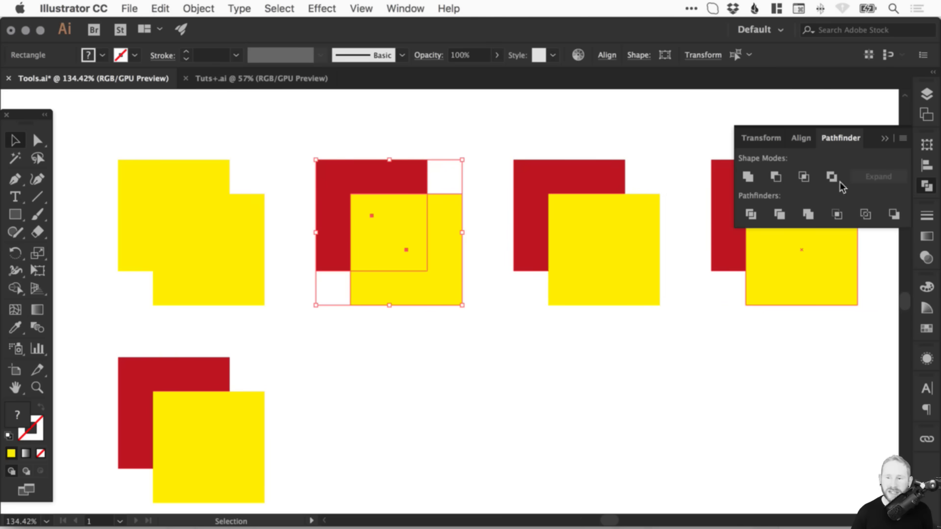
pyautogui.click(775, 177)
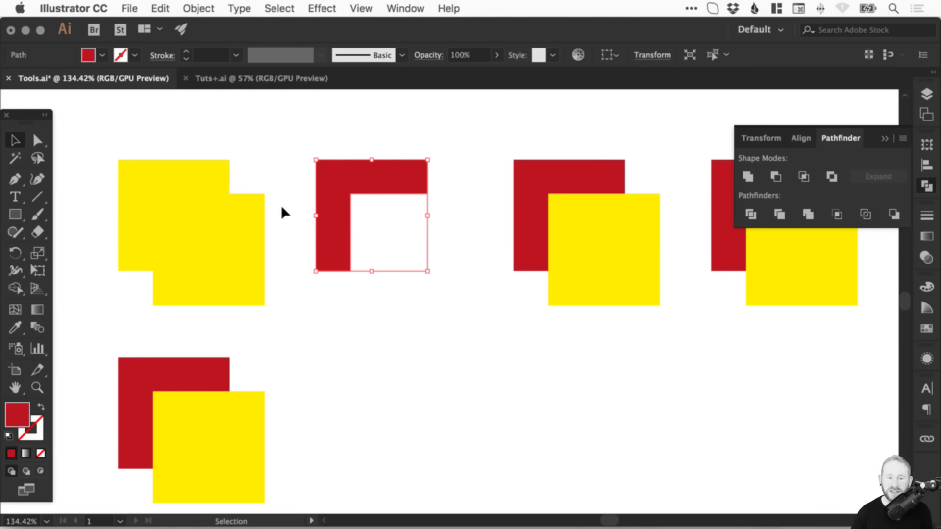
pyautogui.click(363, 250)
pyautogui.press('a')
pyautogui.press('v')
pyautogui.press('super+y')
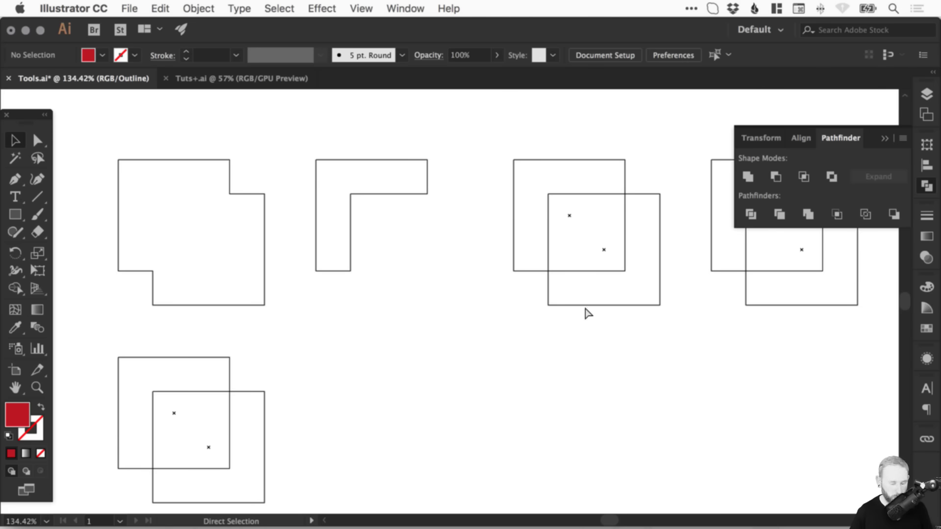
pyautogui.press('super+y')
# Reduce the third pair of squares to their overlapping area with Intersect, comparing before and after.
pyautogui.press('space')
pyautogui.moveTo(541, 248); pyautogui.dragTo(486, 244)
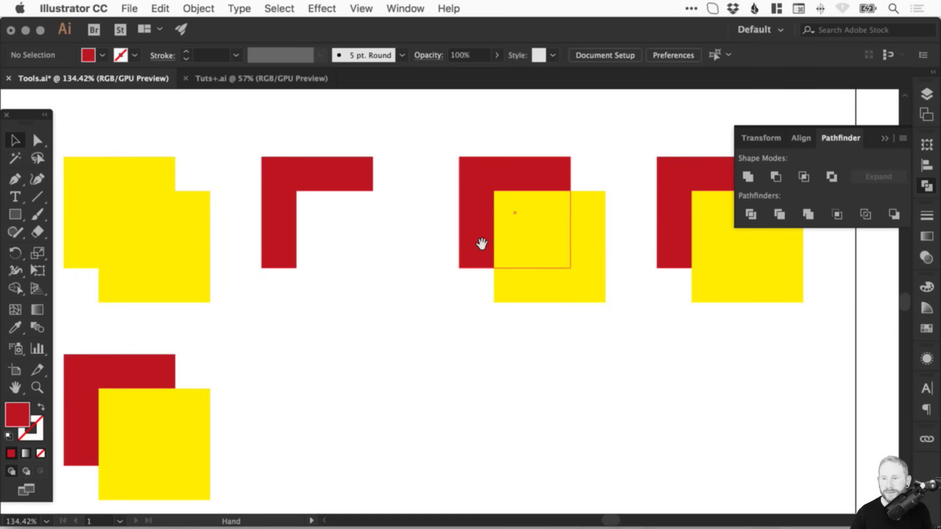
pyautogui.moveTo(436, 133); pyautogui.dragTo(621, 314)
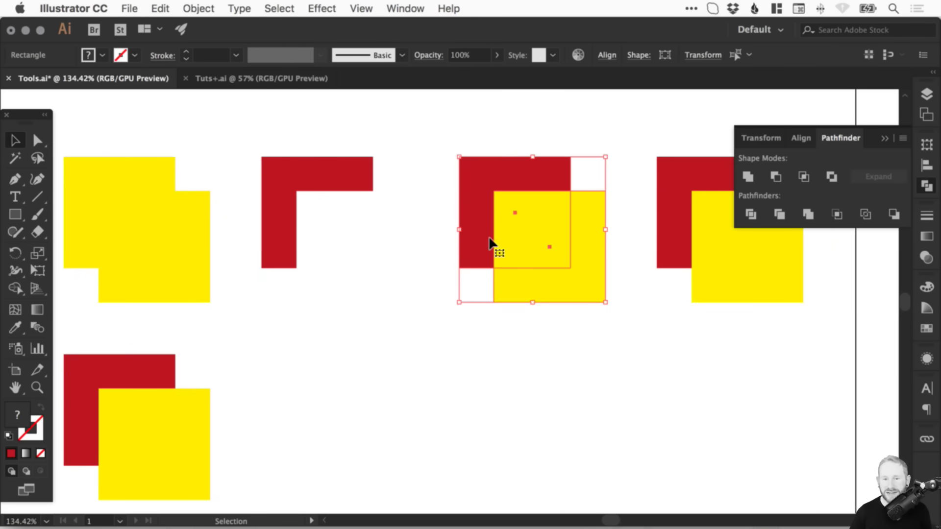
pyautogui.click(806, 174)
pyautogui.press('super+shift+a')
pyautogui.press('super+z')
pyautogui.press('v')
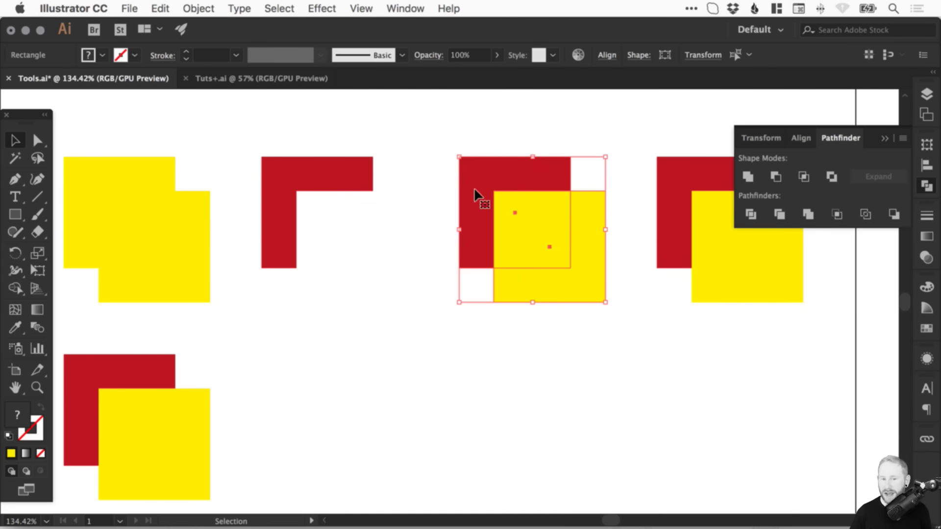
pyautogui.press('super+shift+z')
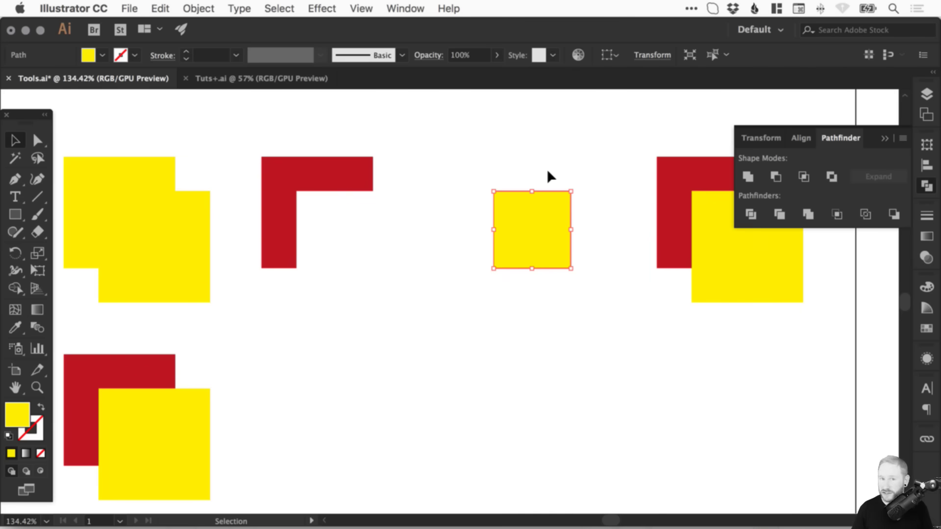
# Remove the overlapping area from the fourth pair with Exclude and check the resulting paths in Outline view.
pyautogui.hscroll(6, 601, 214)
pyautogui.moveTo(445, 133); pyautogui.dragTo(659, 329)
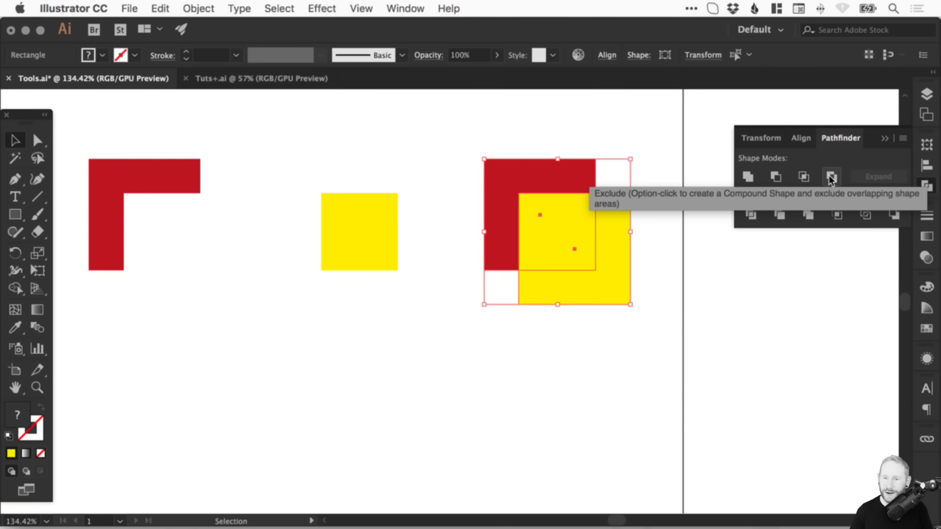
pyautogui.click(833, 178)
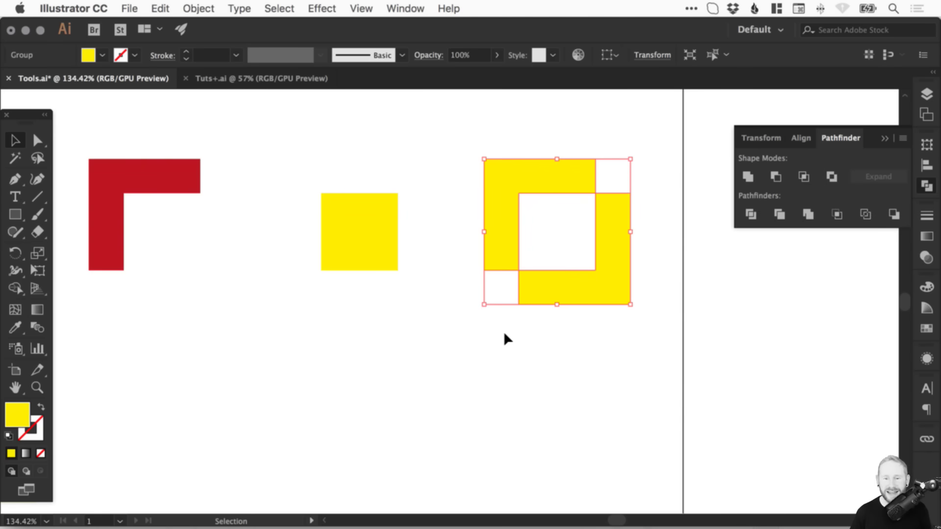
pyautogui.click(476, 323)
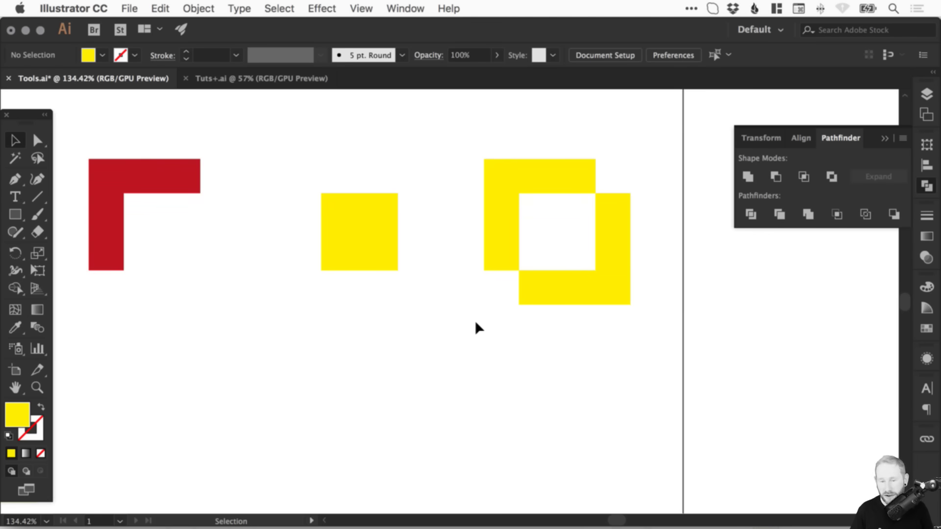
pyautogui.press('a')
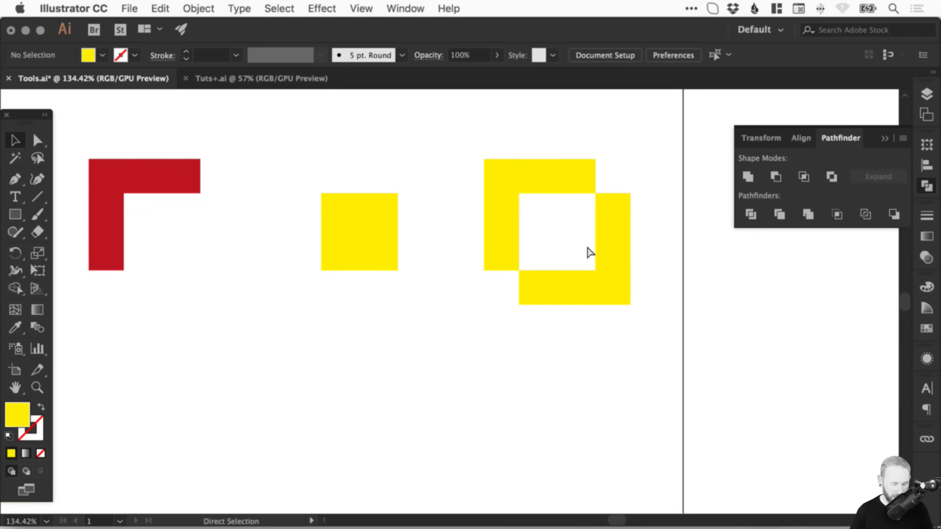
pyautogui.hotkey('ctrl', 'y')
pyautogui.moveTo(260, 248); pyautogui.dragTo(467, 248)
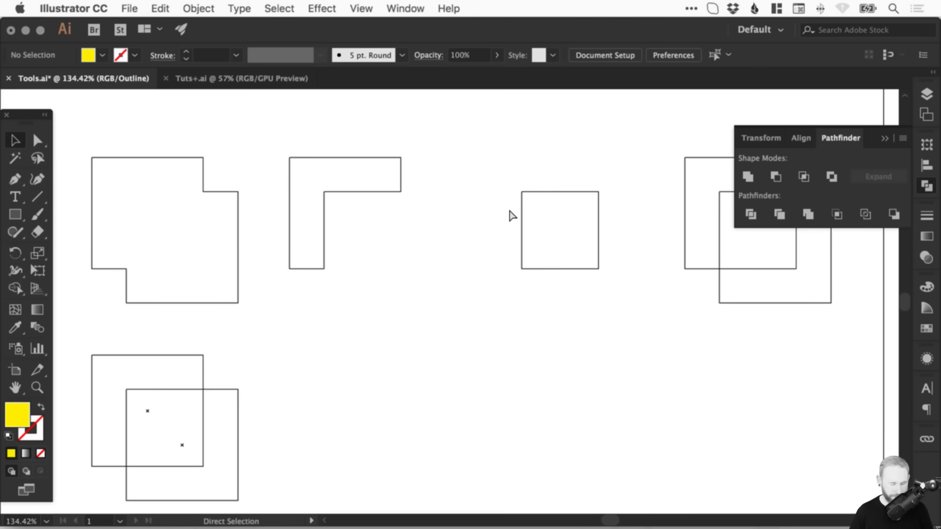
pyautogui.hotkey('ctrl', 'y')
pyautogui.moveTo(307, 330); pyautogui.dragTo(426, 239)
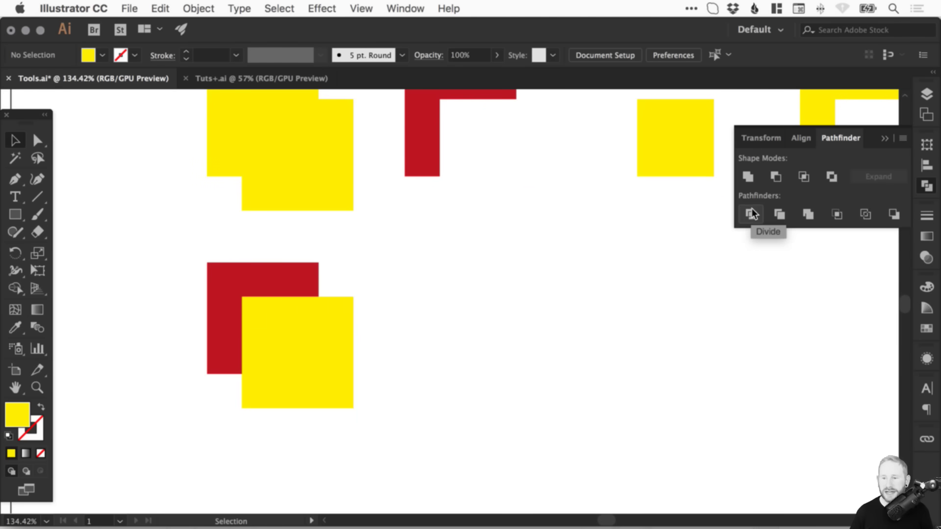
pyautogui.moveTo(95, 202); pyautogui.dragTo(543, 468)
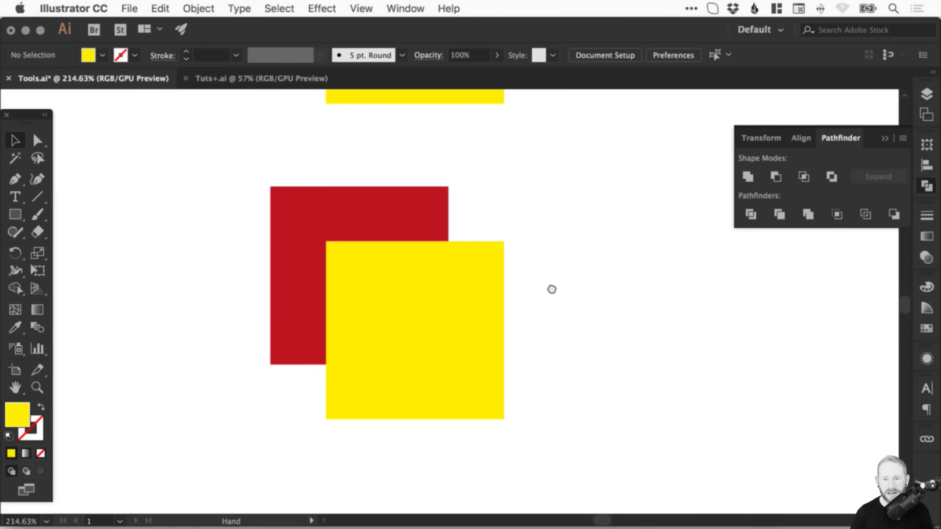
pyautogui.moveTo(551, 289); pyautogui.dragTo(565, 267)
pyautogui.moveTo(600, 209); pyautogui.dragTo(317, 317)
pyautogui.moveTo(473, 295); pyautogui.dragTo(479, 314)
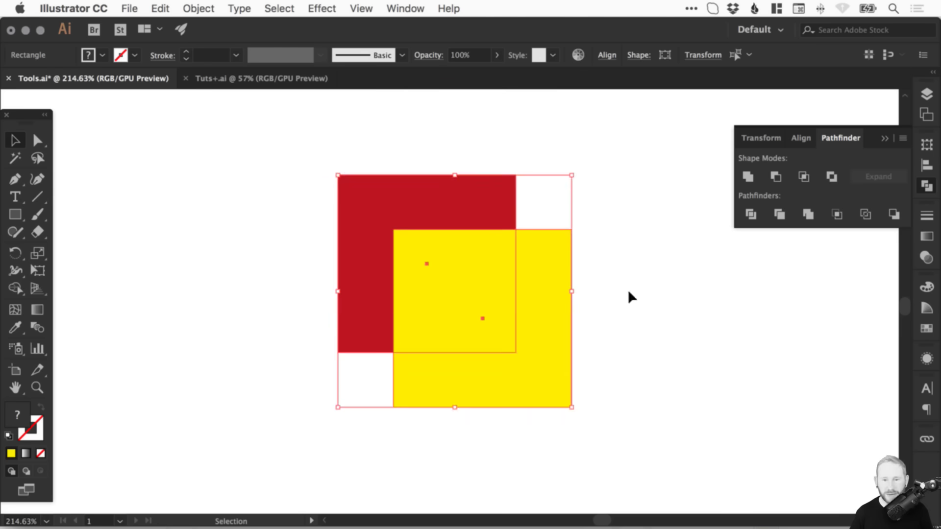
pyautogui.click(223, 206)
# Draw a closed freeform shape with curved and straight edges over the remaining pair of squares using the Pen tool.
pyautogui.moveTo(210, 211); pyautogui.dragTo(201, 222)
pyautogui.press('p')
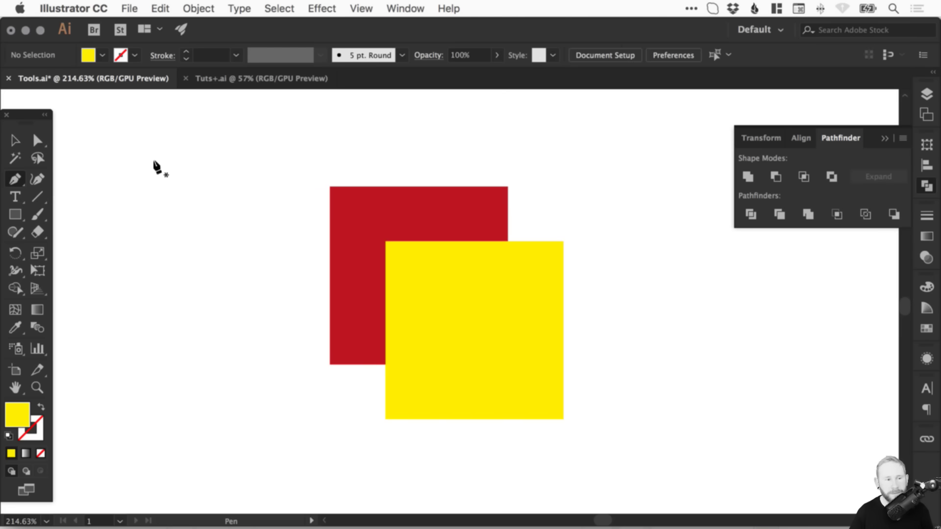
pyautogui.click(219, 182)
pyautogui.moveTo(327, 141); pyautogui.dragTo(347, 182)
pyautogui.click(570, 162)
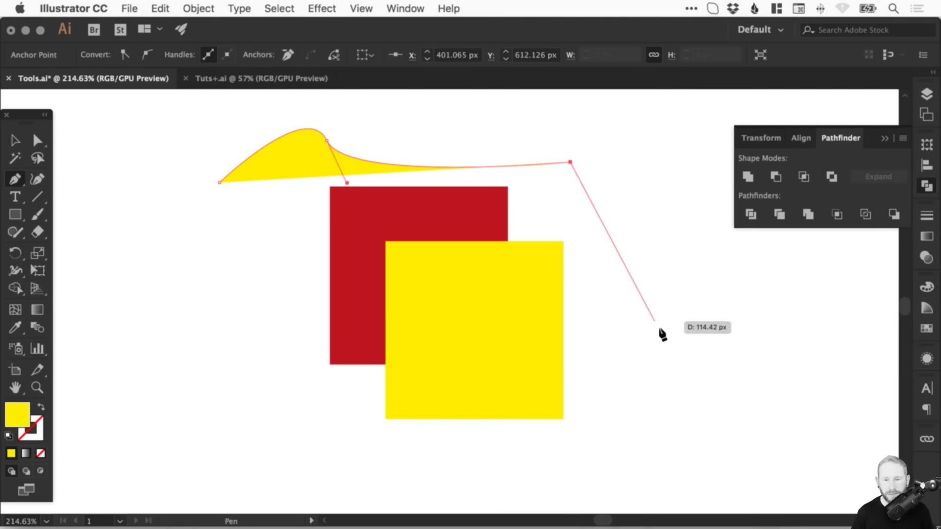
pyautogui.click(662, 340)
pyautogui.moveTo(212, 377); pyautogui.dragTo(97, 213)
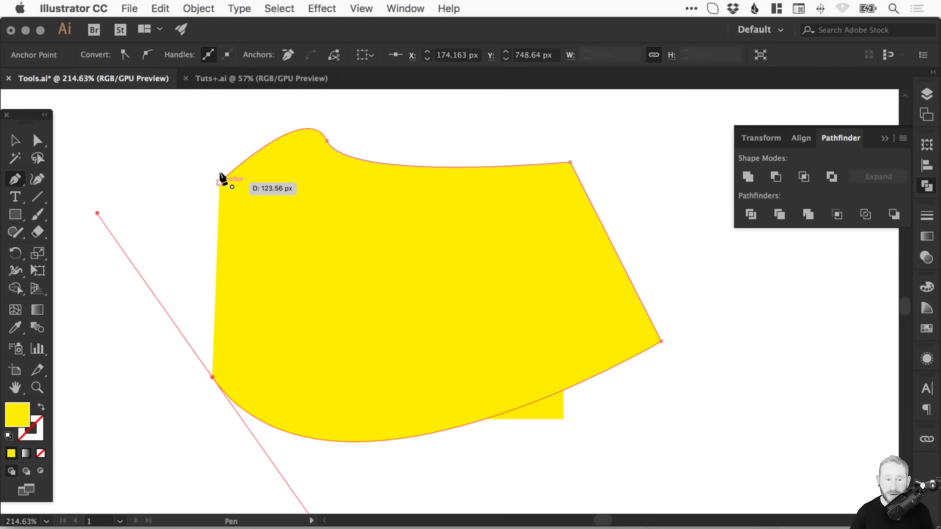
pyautogui.click(220, 182)
# Move the freeform shape up and to the right over the squares and fill it with green.
pyautogui.press('v')
pyautogui.moveTo(349, 265); pyautogui.dragTo(507, 202)
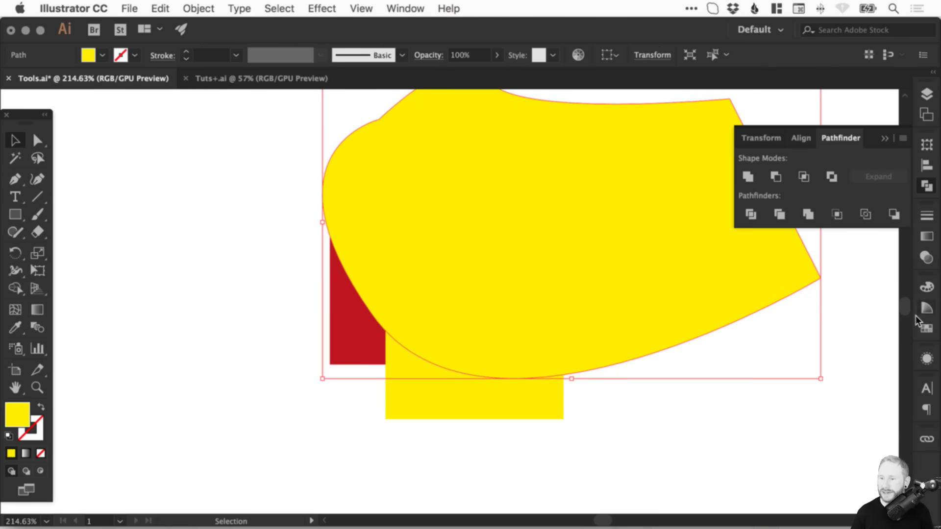
pyautogui.click(926, 328)
pyautogui.click(807, 334)
pyautogui.click(926, 329)
pyautogui.doubleClick(437, 269)
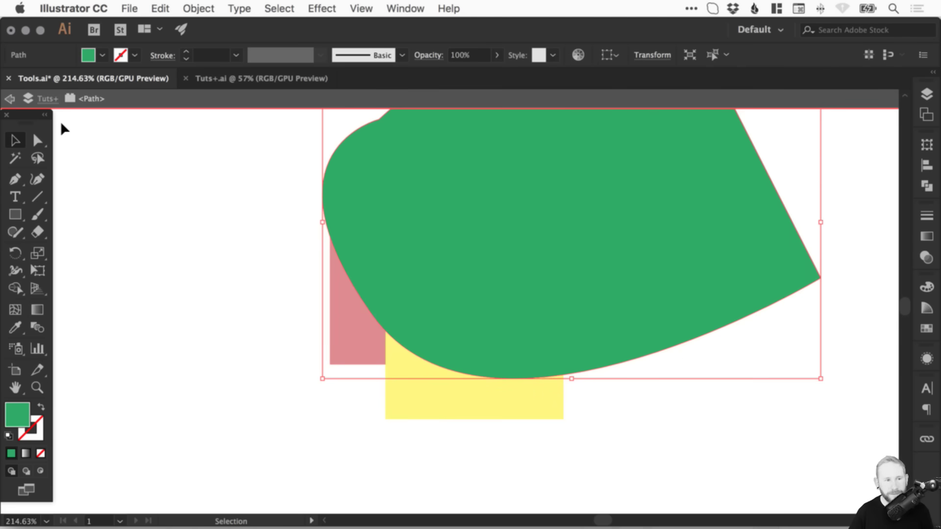
# Exit isolation mode and move the green shape to the right, exposing more of the red and yellow squares.
pyautogui.click(9, 98)
pyautogui.moveTo(437, 202); pyautogui.dragTo(567, 216)
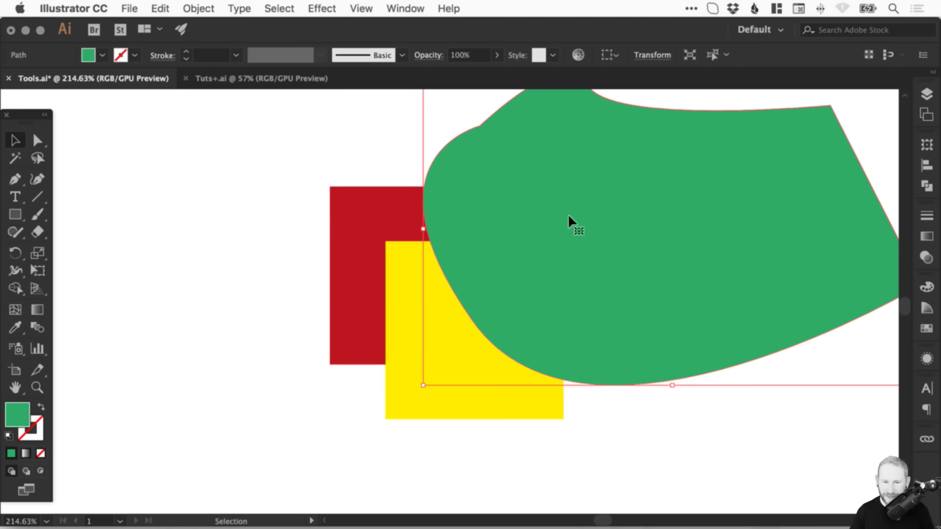
# Draw a small circle with the Ellipse tool and position it overlapping the left edge of the red square.
pyautogui.click(15, 215)
pyautogui.moveTo(15, 215); pyautogui.dragTo(68, 247)
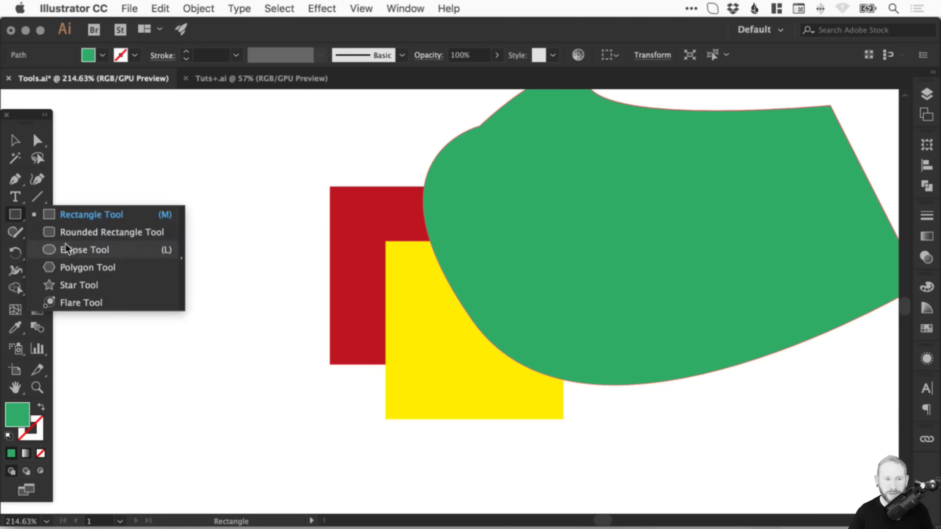
pyautogui.moveTo(212, 219); pyautogui.dragTo(317, 324)
pyautogui.press('v')
pyautogui.moveTo(278, 254); pyautogui.dragTo(317, 282)
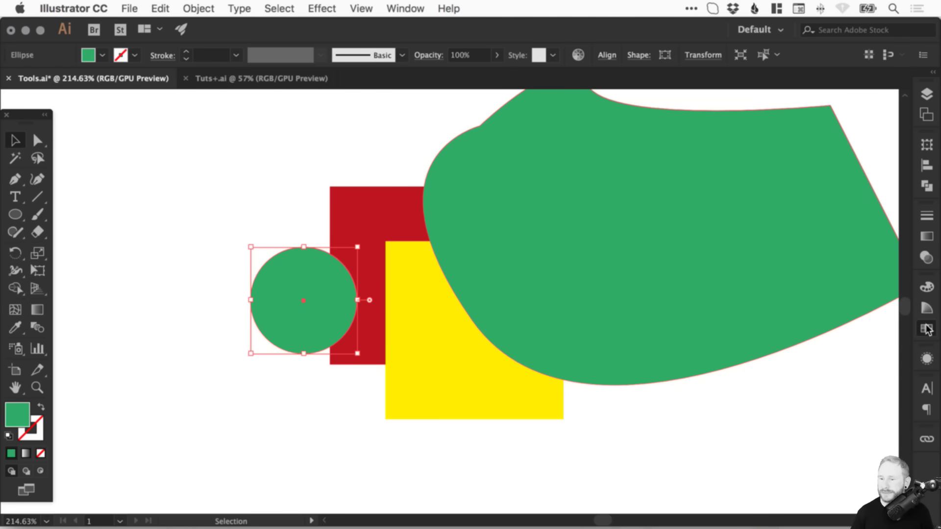
# Fill the circle with a light blue swatch.
pyautogui.click(925, 327)
pyautogui.click(825, 337)
pyautogui.click(926, 332)
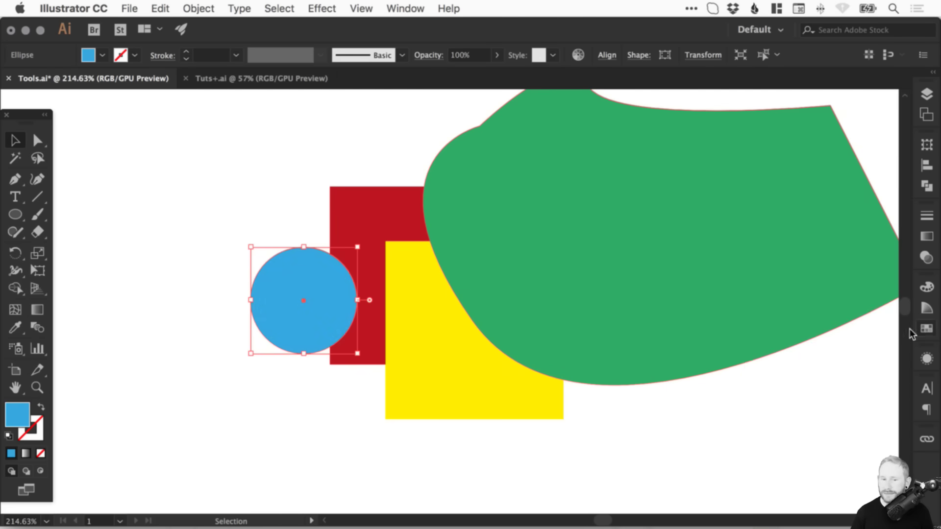
# Deselect the circle and inspect the overlapping paths in Outline view before returning to Preview.
pyautogui.click(210, 201)
pyautogui.moveTo(290, 219); pyautogui.dragTo(273, 231)
pyautogui.press('a')
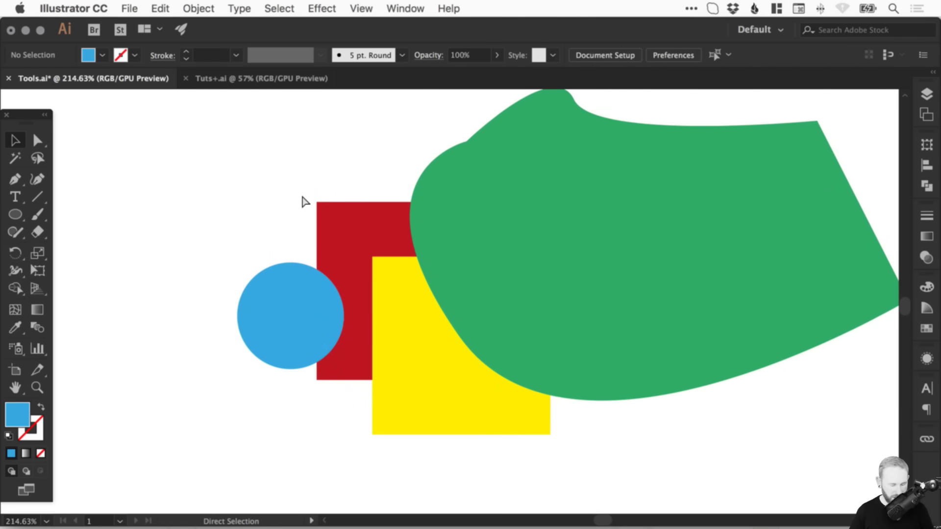
pyautogui.hotkey('ctrl', 'y')
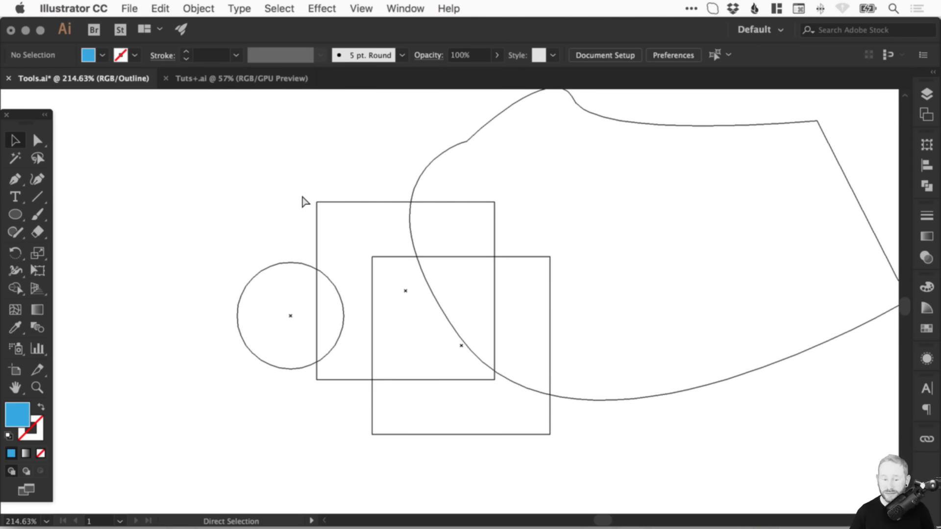
pyautogui.hotkey('ctrl', 'y')
# Split the circle, both squares and the green shape along their overlaps with Pathfinder's Divide.
pyautogui.moveTo(157, 158); pyautogui.dragTo(618, 427)
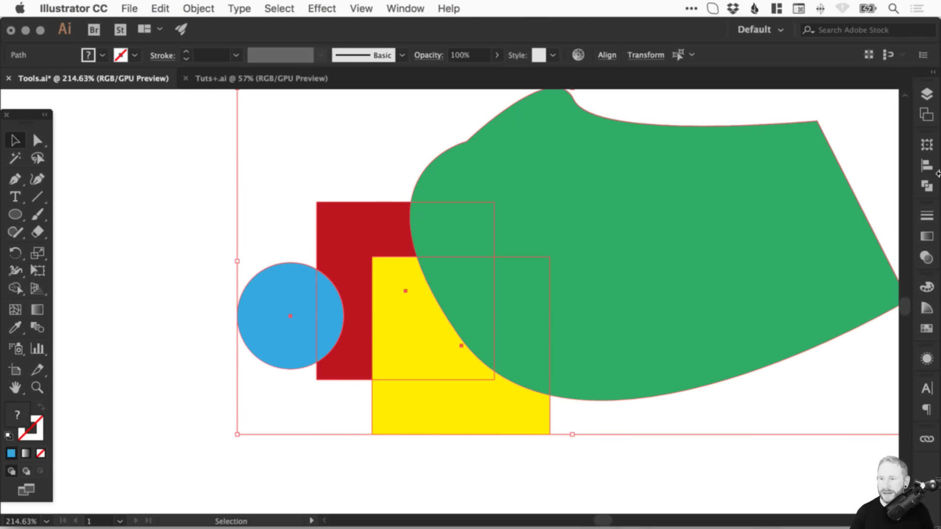
pyautogui.click(927, 186)
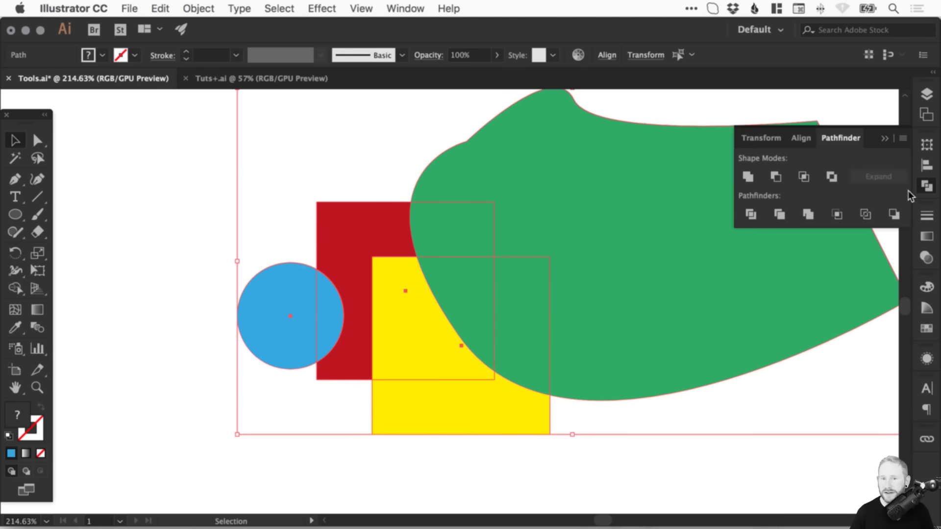
pyautogui.click(750, 214)
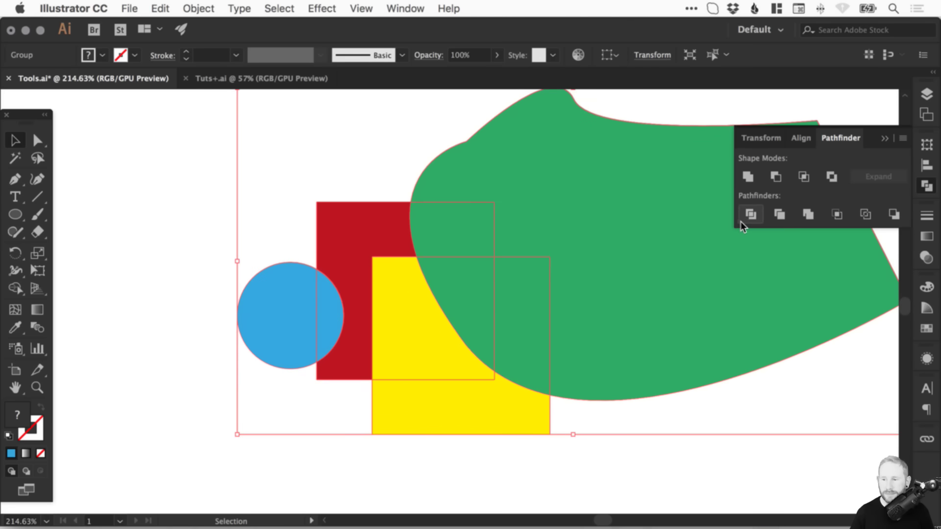
pyautogui.click(931, 187)
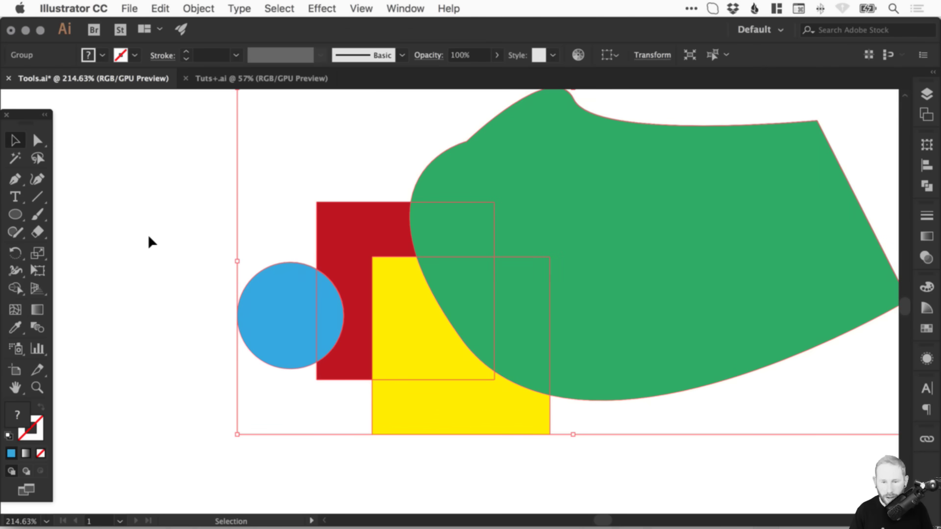
# Check the divided paths in Outline view, undo the Divide and return to Preview with nothing selected.
pyautogui.press('super+y')
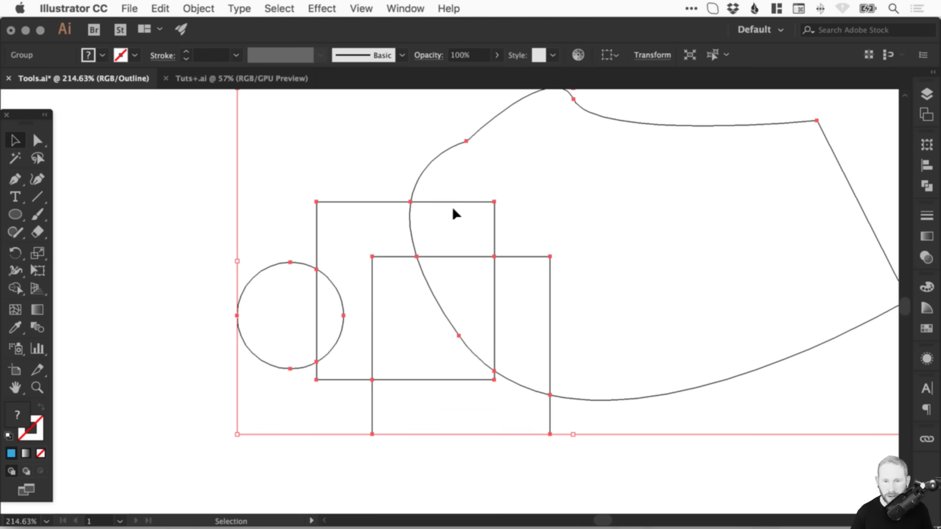
pyautogui.press('super+z')
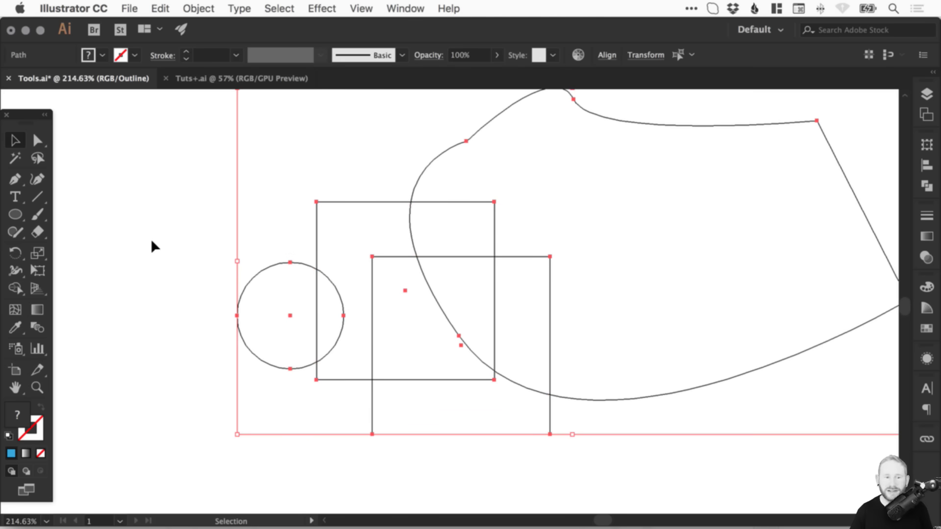
pyautogui.click(151, 238)
pyautogui.press('super+y')
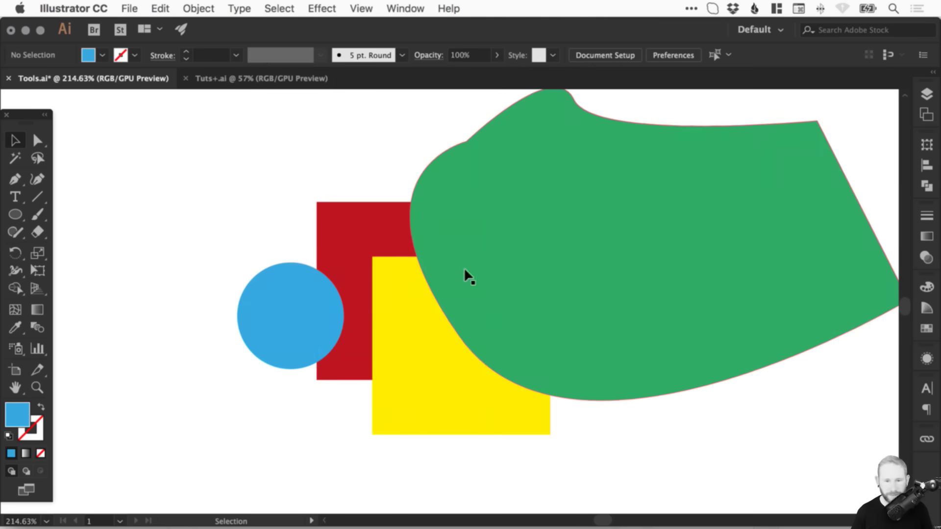
# Try moving the blue circle slightly to the left and undo the move.
pyautogui.click(407, 250)
pyautogui.moveTo(283, 290); pyautogui.dragTo(250, 291)
pyautogui.press('super+z')
# Select all the overlapping shapes together.
pyautogui.press('super+a')
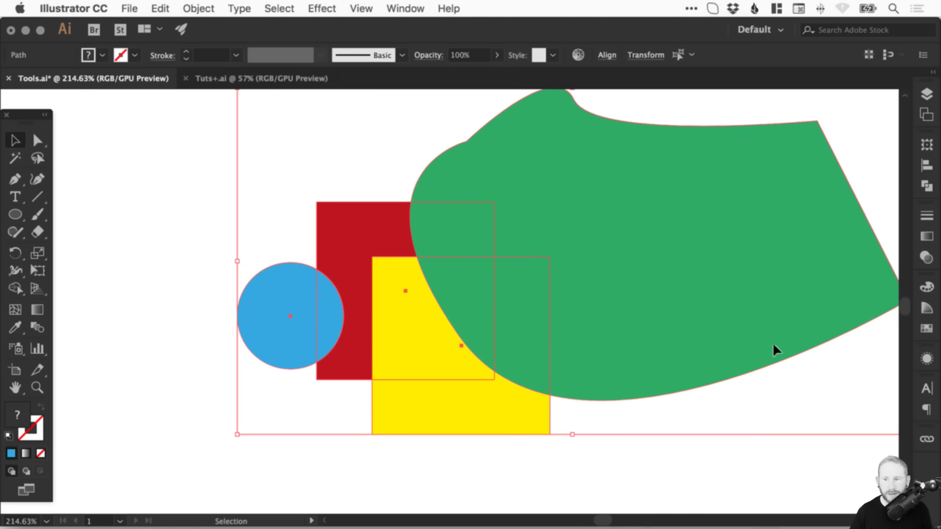
# Split the selected circle, squares and green shape into separate pieces along their overlaps with Pathfinder Divide.
pyautogui.click(926, 185)
pyautogui.click(783, 213)
pyautogui.click(925, 187)
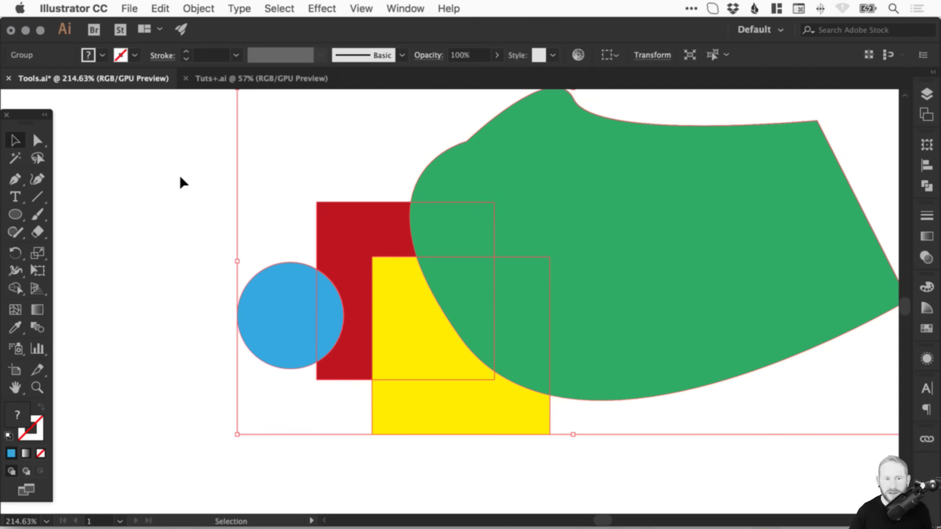
# Pull individual pieces of the divided group apart with the Direct Selection tool: both circle parts and two green overlap pieces.
pyautogui.click(37, 141)
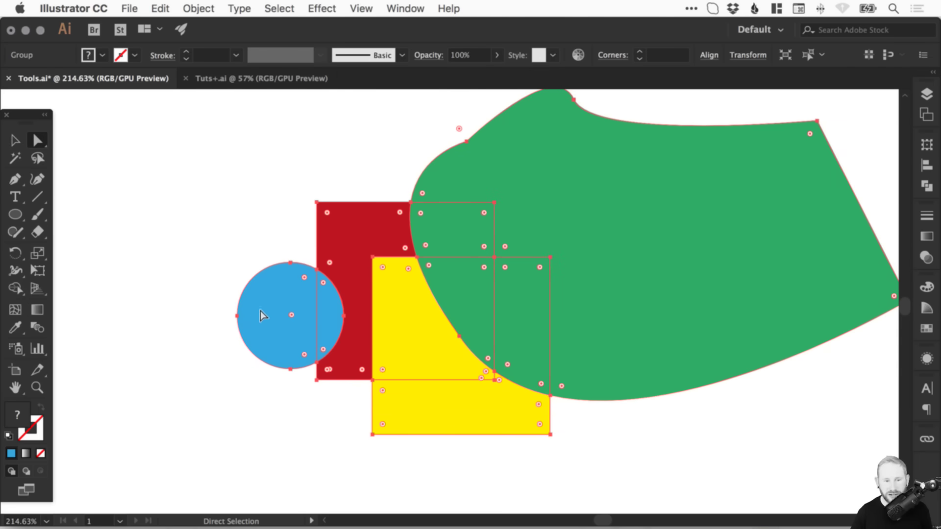
pyautogui.click(150, 269)
pyautogui.moveTo(279, 314); pyautogui.dragTo(224, 310)
pyautogui.click(328, 300)
pyautogui.moveTo(327, 300); pyautogui.dragTo(261, 167)
pyautogui.click(478, 294)
pyautogui.moveTo(478, 295); pyautogui.dragTo(693, 446)
pyautogui.moveTo(542, 302); pyautogui.dragTo(732, 261)
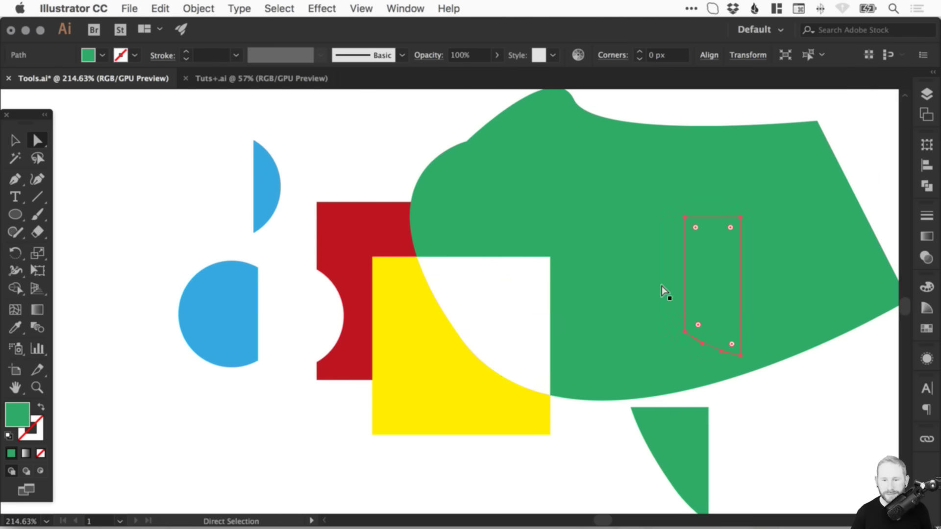
# Undo the direct-selection moves of the pieces and the Pathfinder division.
pyautogui.press('super+z')
pyautogui.press('super+z')
pyautogui.press('super+z')
pyautogui.press('super+z')
pyautogui.press('super+z')
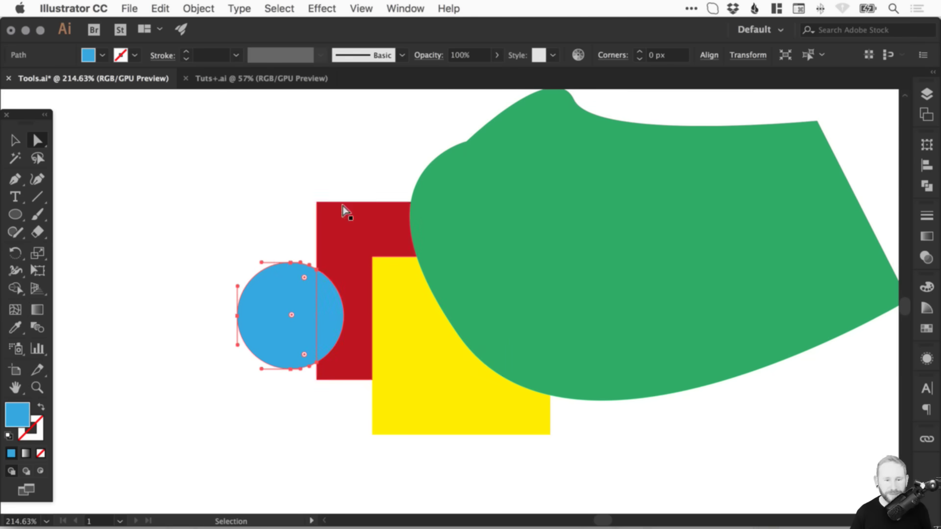
pyautogui.press('super+z')
pyautogui.press('super+z')
# Select all the overlapping shapes, divide them again with Pathfinder, and ungroup the resulting pieces.
pyautogui.moveTo(219, 169); pyautogui.dragTo(638, 419)
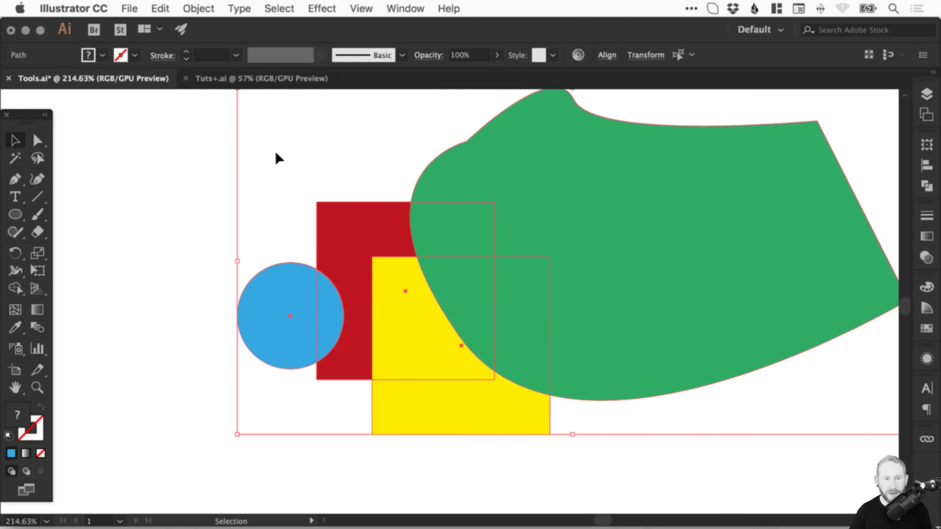
pyautogui.click(200, 9)
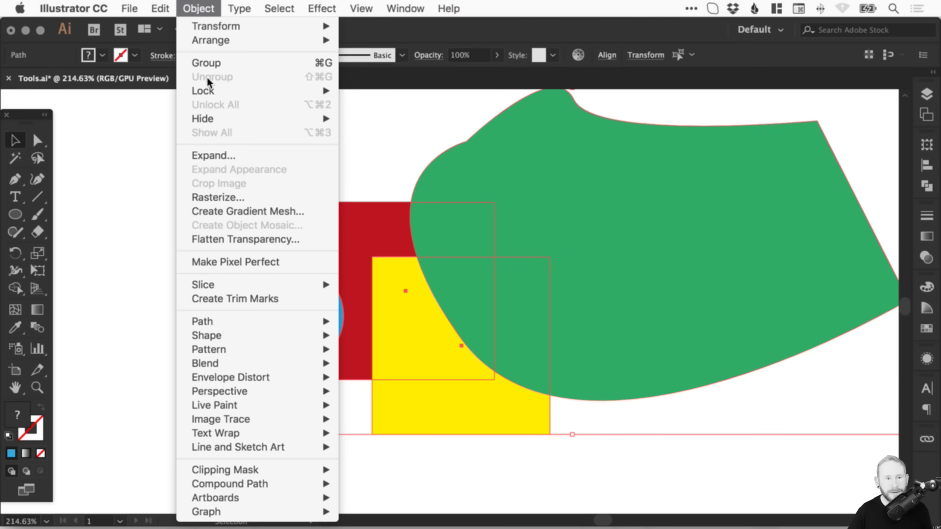
pyautogui.press('Escape')
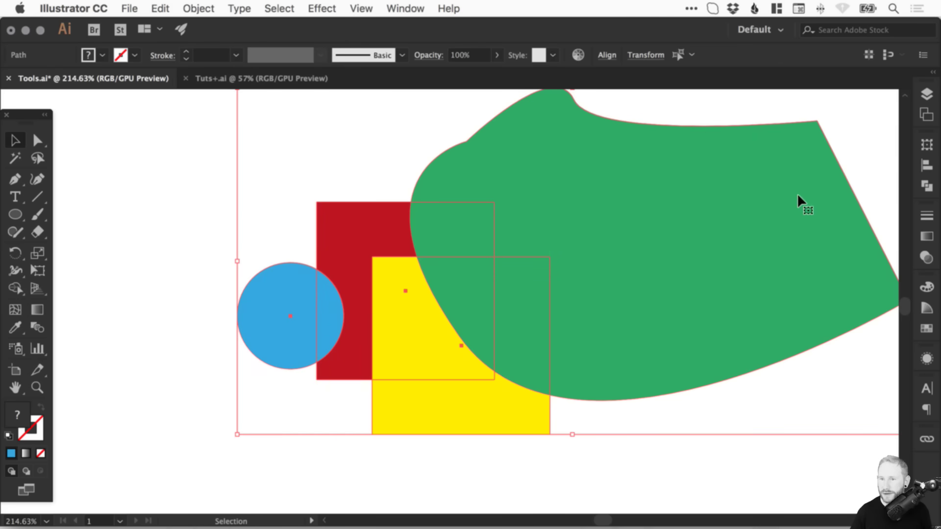
pyautogui.click(923, 186)
pyautogui.click(750, 212)
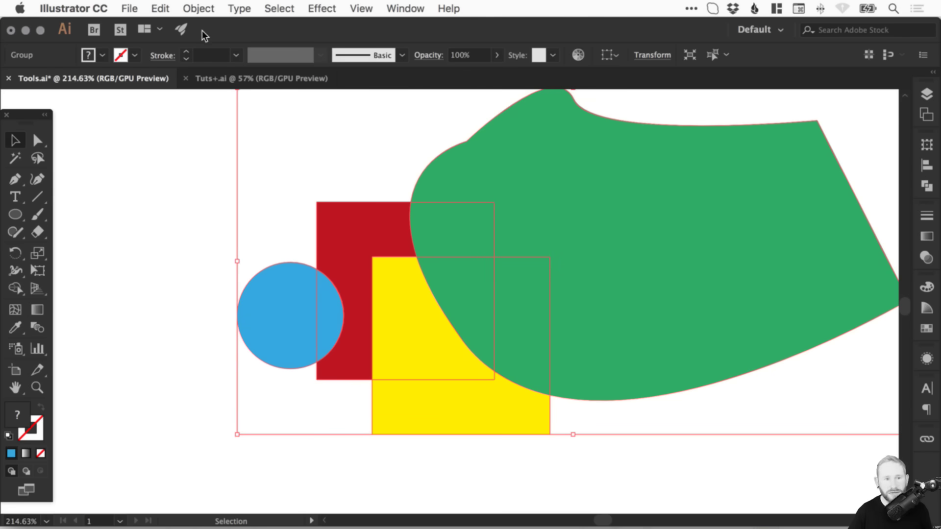
pyautogui.click(198, 9)
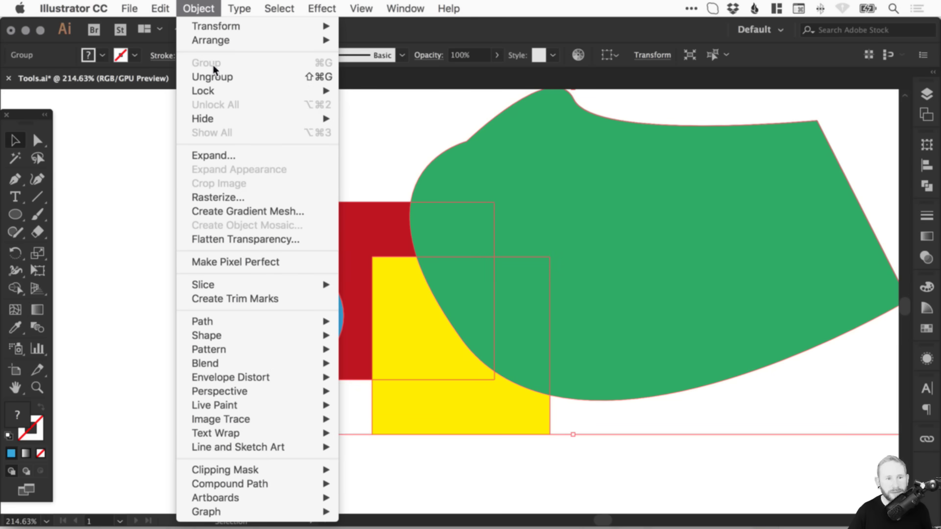
pyautogui.click(231, 76)
pyautogui.click(131, 266)
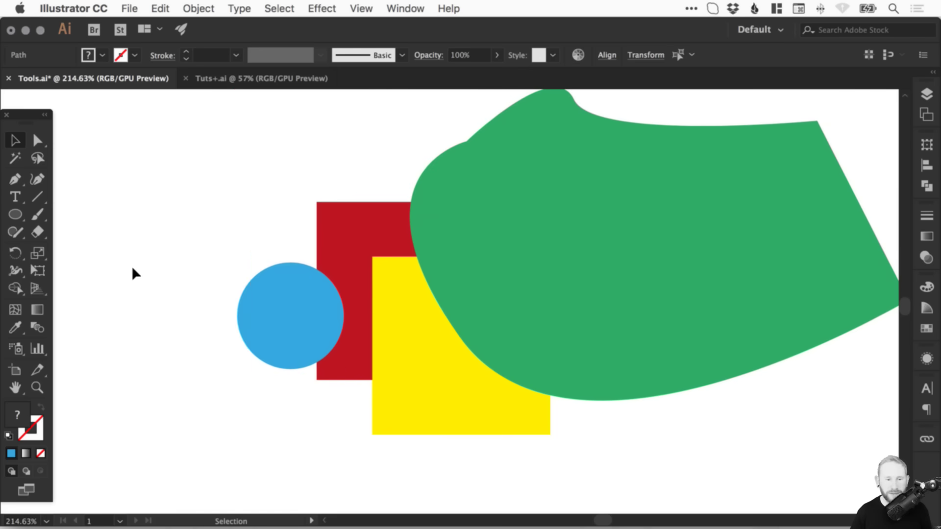
# Move the ungrouped blue, red, green and yellow pieces apart to test how the shapes were divided.
pyautogui.moveTo(254, 312); pyautogui.dragTo(180, 299)
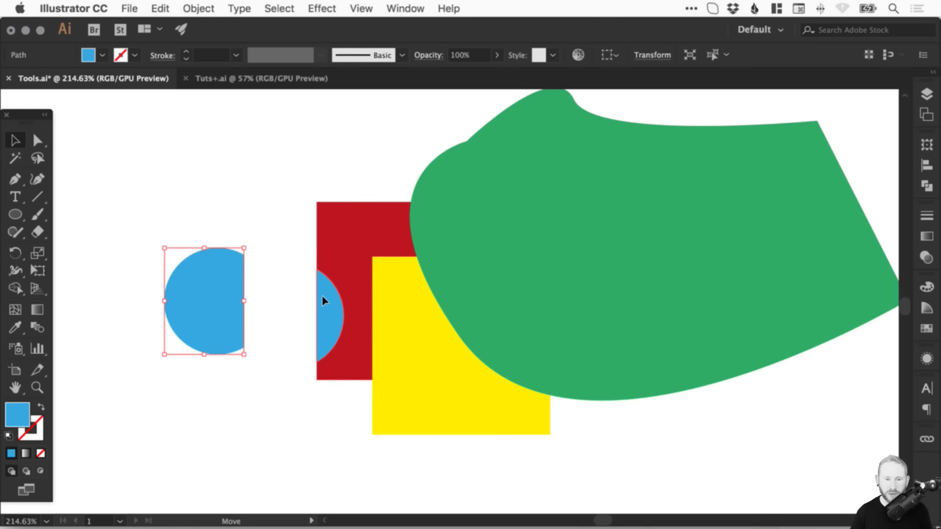
pyautogui.moveTo(323, 300); pyautogui.dragTo(274, 195)
pyautogui.press('super+z')
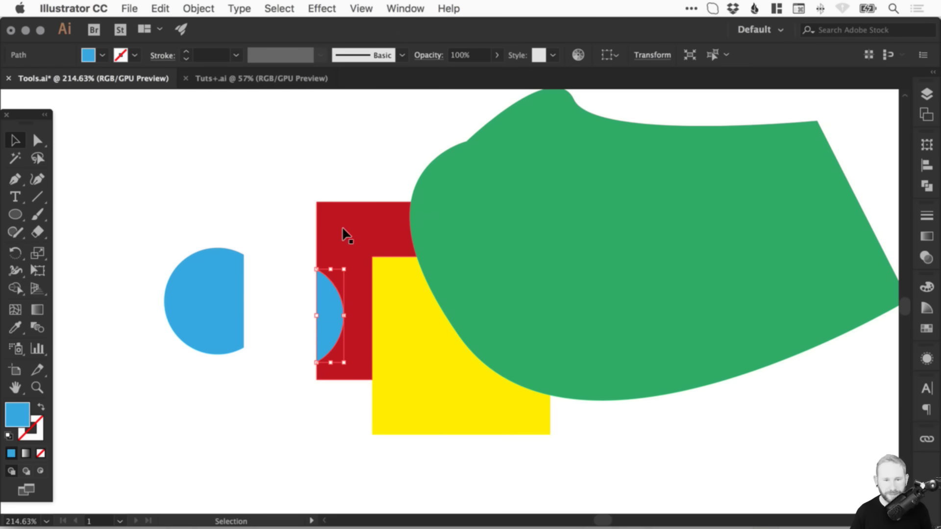
pyautogui.moveTo(342, 231); pyautogui.dragTo(229, 189)
pyautogui.press('super+z')
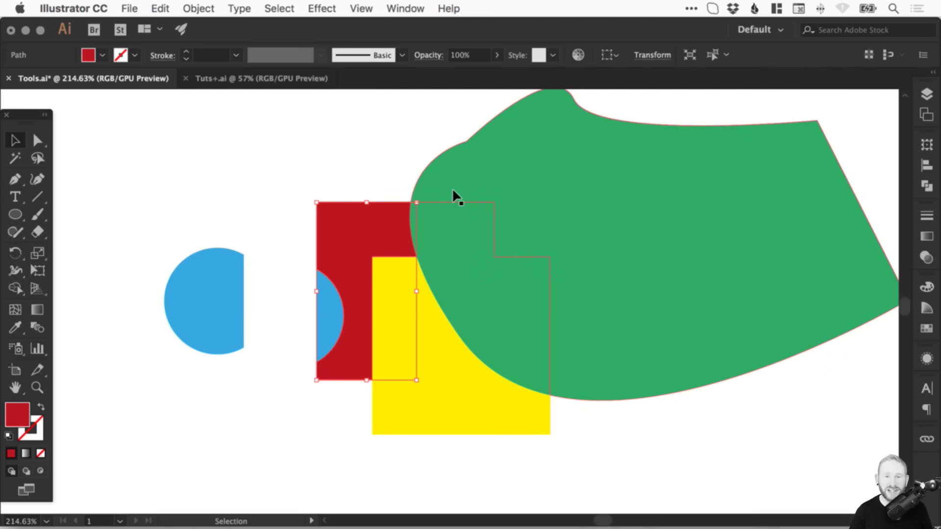
pyautogui.moveTo(606, 168); pyautogui.dragTo(756, 184)
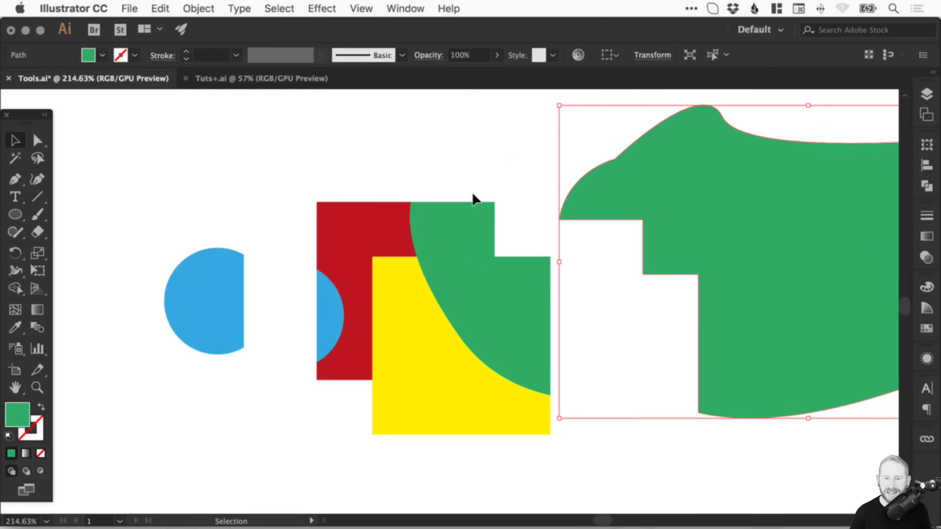
pyautogui.moveTo(455, 216); pyautogui.dragTo(491, 147)
pyautogui.moveTo(338, 209); pyautogui.dragTo(288, 154)
pyautogui.moveTo(395, 291); pyautogui.dragTo(381, 352)
pyautogui.moveTo(492, 313); pyautogui.dragTo(589, 266)
# Undo the piece moves, the ungrouping and the division to restore the whole overlapping shapes, and clear the selection.
pyautogui.press('super+z')
pyautogui.press('super+z')
pyautogui.press('super+z')
pyautogui.press('super+z')
pyautogui.press('super+z')
pyautogui.press('super+z')
pyautogui.press('super+z')
pyautogui.press('super+z')
pyautogui.press('super+z')
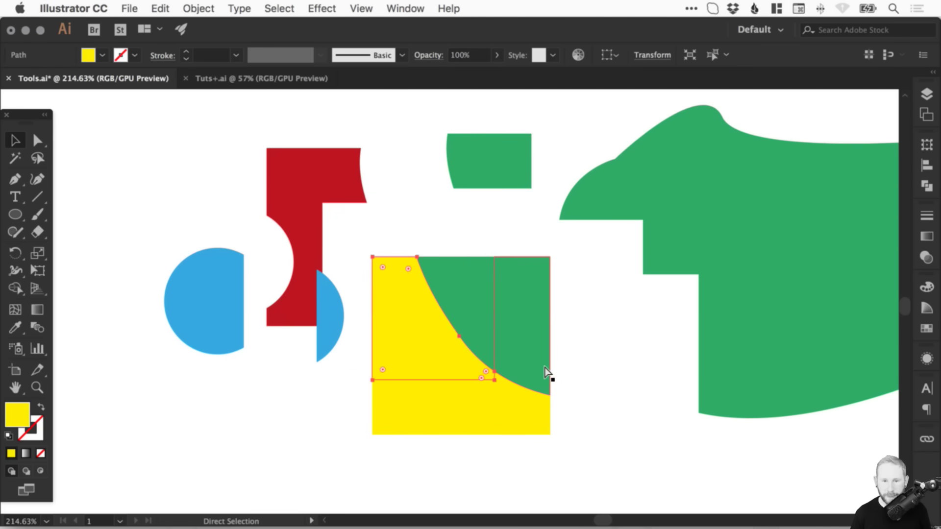
pyautogui.press('super+z')
pyautogui.press('super+z')
pyautogui.press('super+z')
pyautogui.press('super+z')
pyautogui.press('super+z')
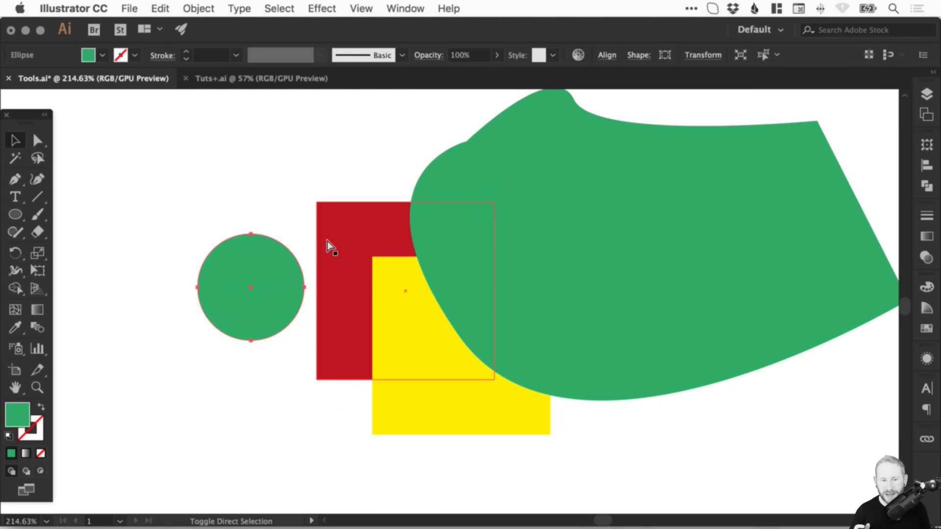
pyautogui.press('super+z')
pyautogui.press('super+z')
pyautogui.click(216, 186)
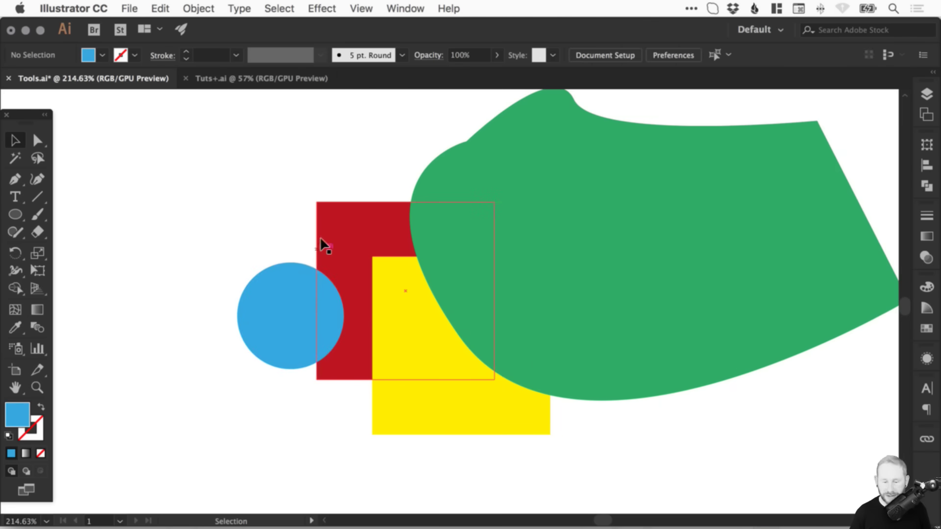
# Examine the overlapping paths of the circle, squares and freeform shape in outline view, and return to the colour preview.
pyautogui.scroll(3, 324, 245)
pyautogui.hscroll(3, 323, 245)
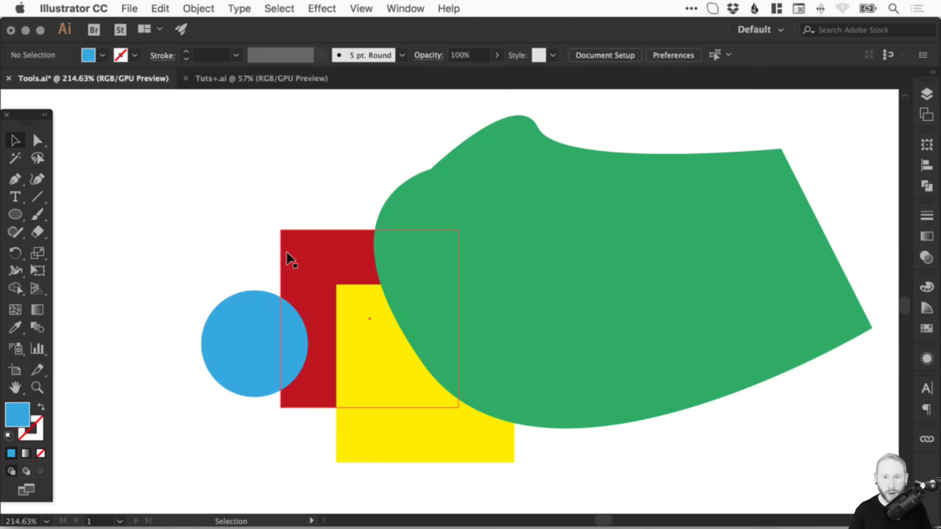
pyautogui.press('super+y')
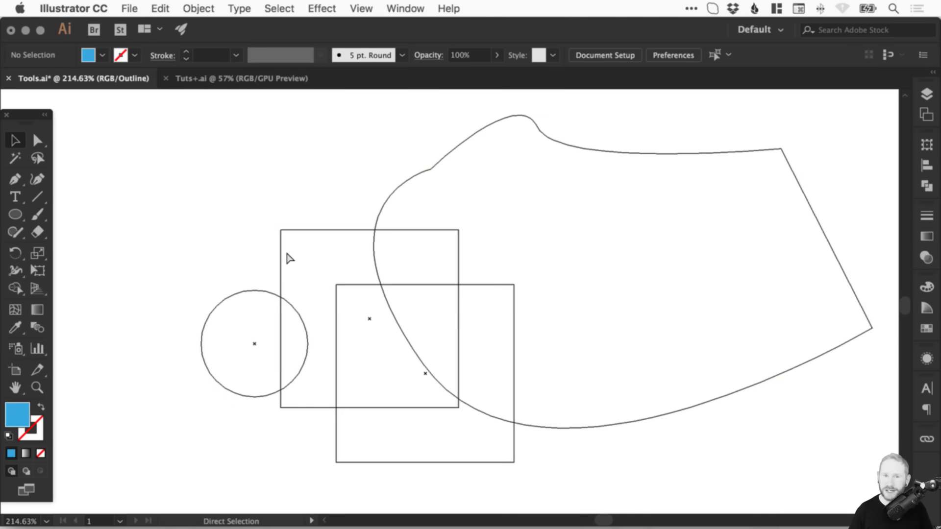
pyautogui.press('super+y')
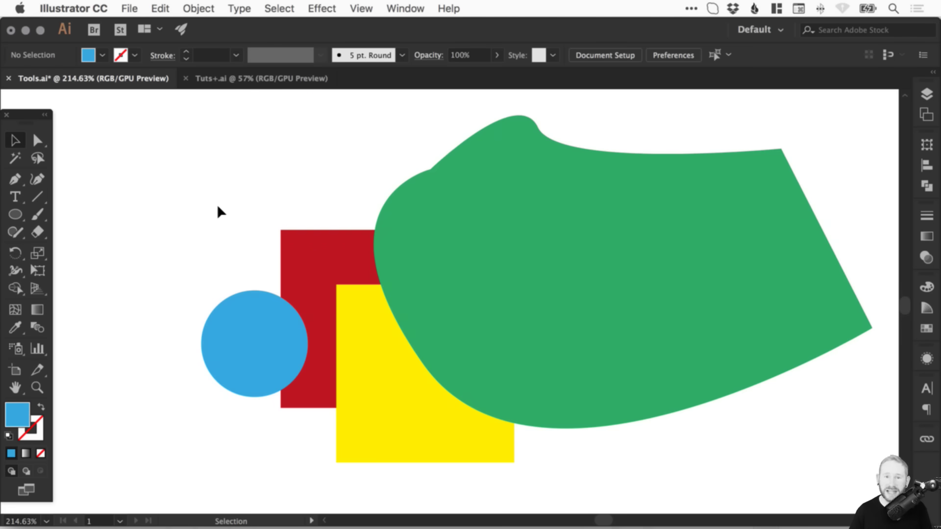
# Select all shapes and merge the blue circle, red square and its overlap with the green shape using the Shape Builder tool.
pyautogui.moveTo(216, 192); pyautogui.dragTo(670, 441)
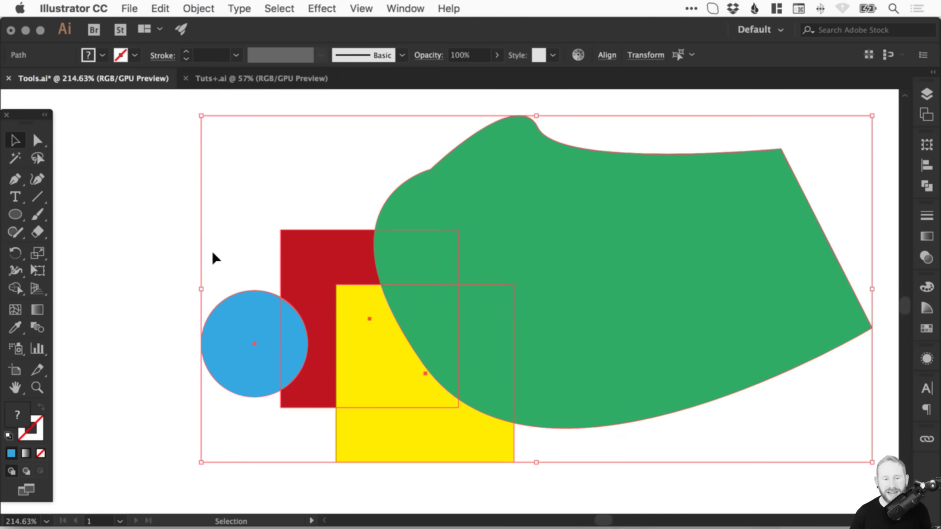
pyautogui.click(15, 289)
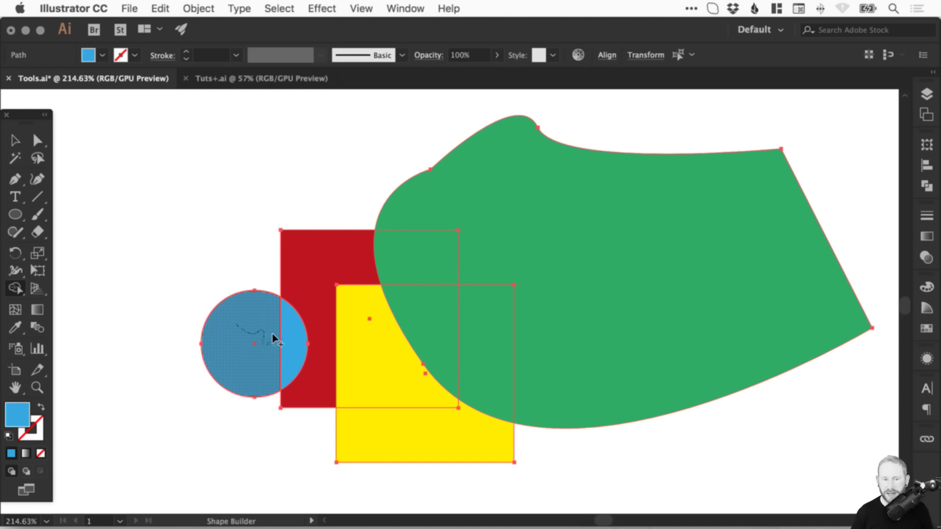
pyautogui.moveTo(272, 334)
pyautogui.mouseDown()
pyautogui.moveTo(294, 335)
pyautogui.moveTo(303, 306)
pyautogui.mouseUp()
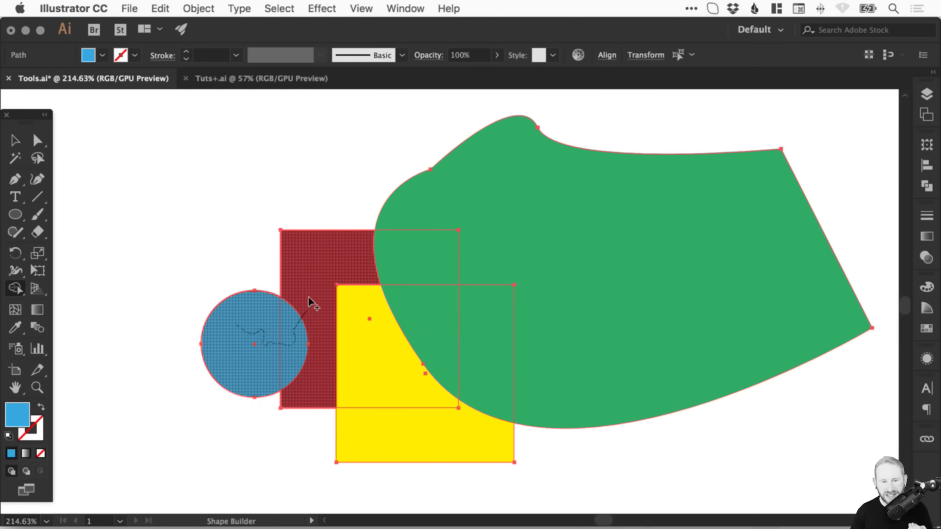
pyautogui.moveTo(340, 252)
pyautogui.mouseDown()
pyautogui.moveTo(417, 245)
pyautogui.moveTo(426, 259)
pyautogui.moveTo(422, 296)
pyautogui.mouseUp()
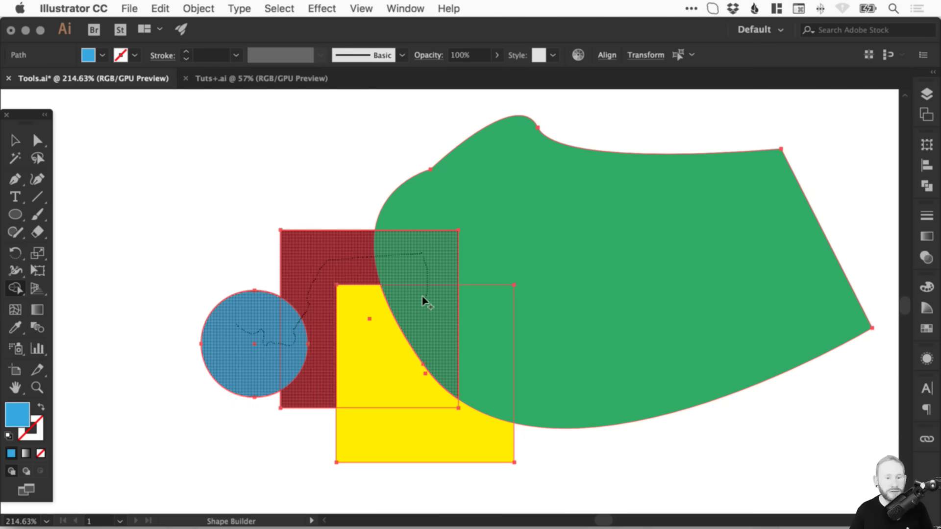
pyautogui.moveTo(423, 296)
pyautogui.mouseDown()
pyautogui.moveTo(433, 296)
pyautogui.moveTo(413, 374)
pyautogui.mouseUp()
pyautogui.press('v')
pyautogui.click(234, 201)
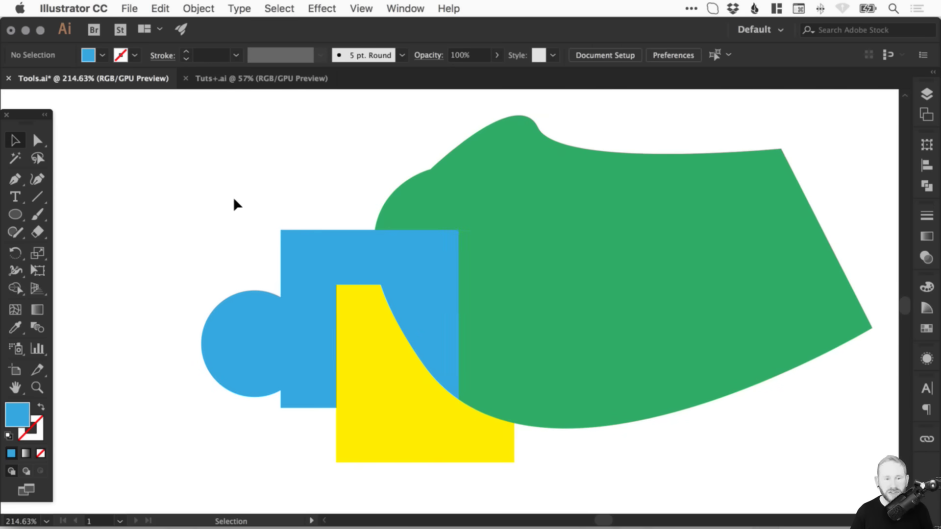
# Try moving the merged blue shape away from the other shapes, and undo the move.
pyautogui.moveTo(342, 283); pyautogui.dragTo(186, 255)
pyautogui.click(306, 151)
pyautogui.press('super+z')
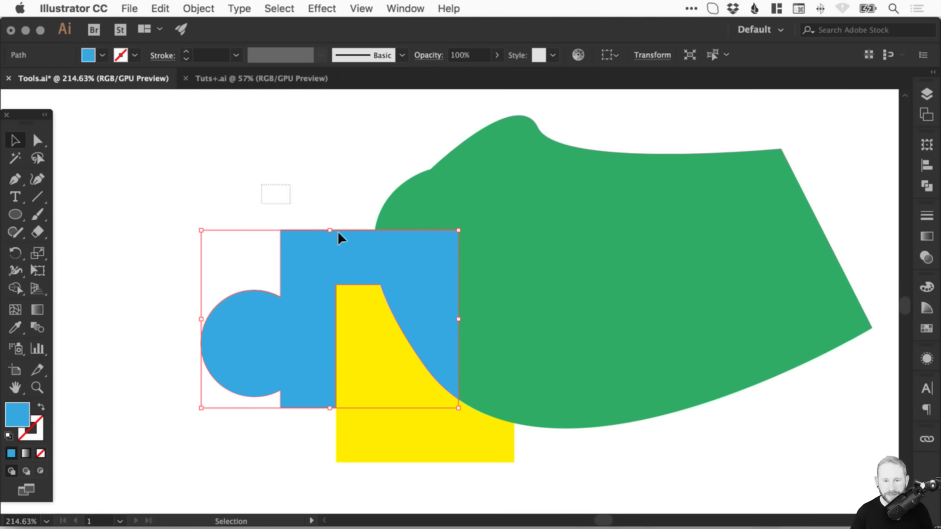
# Select all shapes and remove the yellow region inside the merged blue shape with the Shape Builder tool.
pyautogui.press('super+a')
pyautogui.press('super+y')
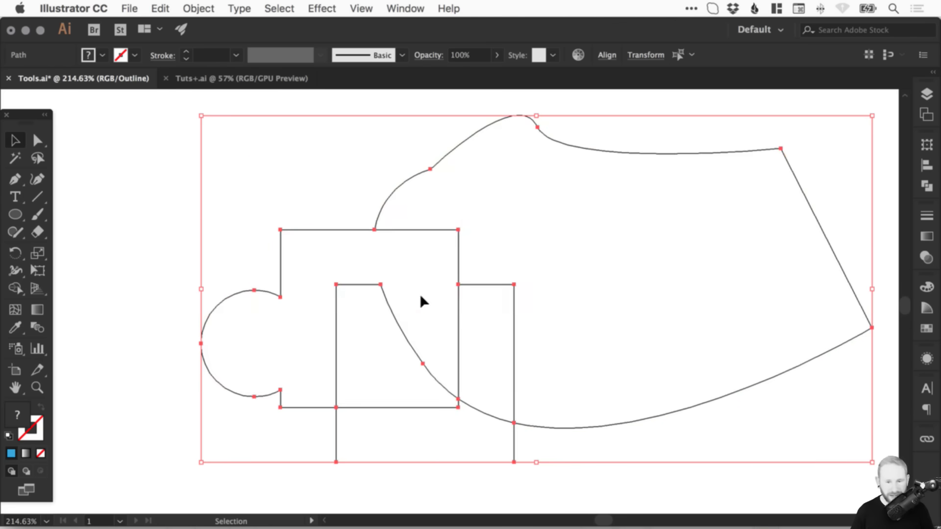
pyautogui.click(15, 288)
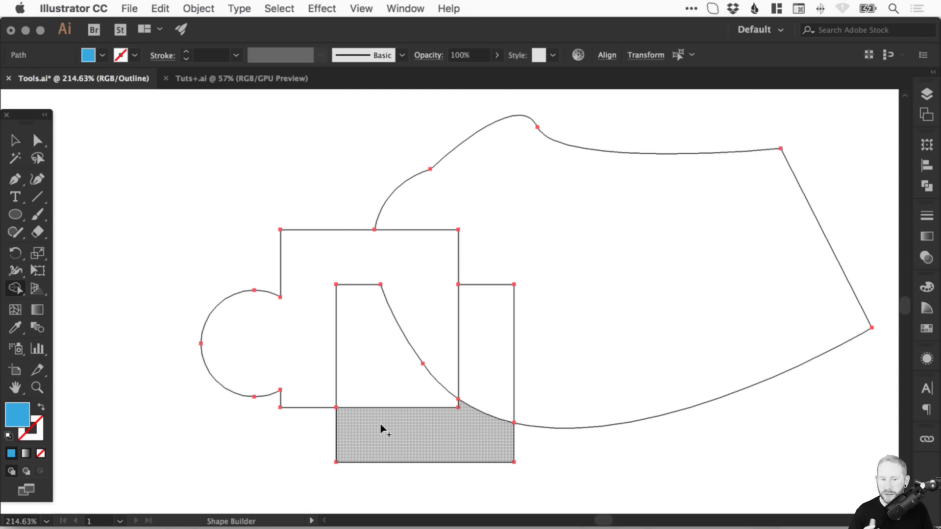
pyautogui.press('super')
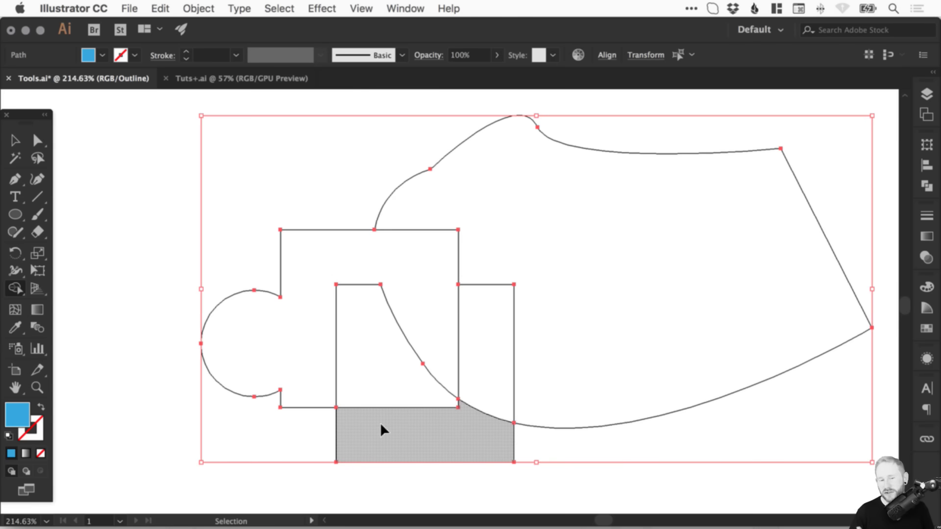
pyautogui.press('super+y')
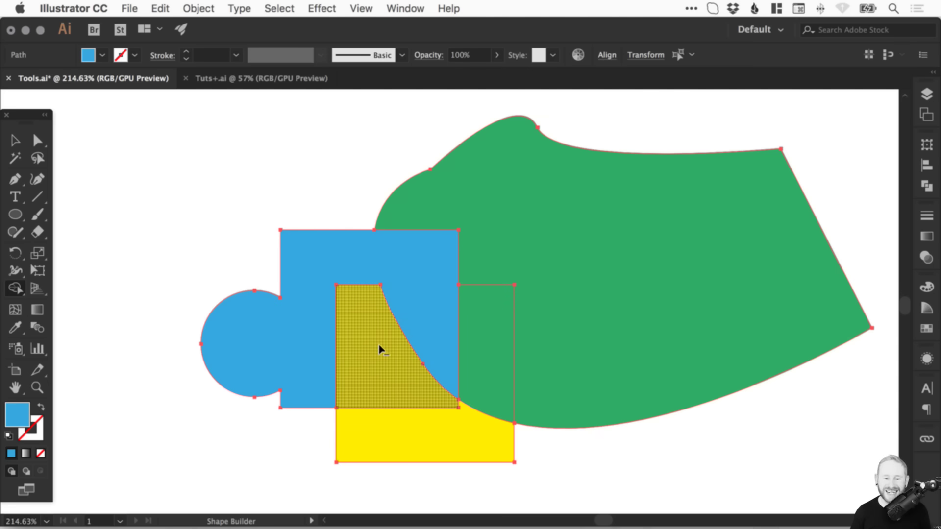
pyautogui.keyDown('alt'); pyautogui.click(381, 349); pyautogui.keyUp('alt')
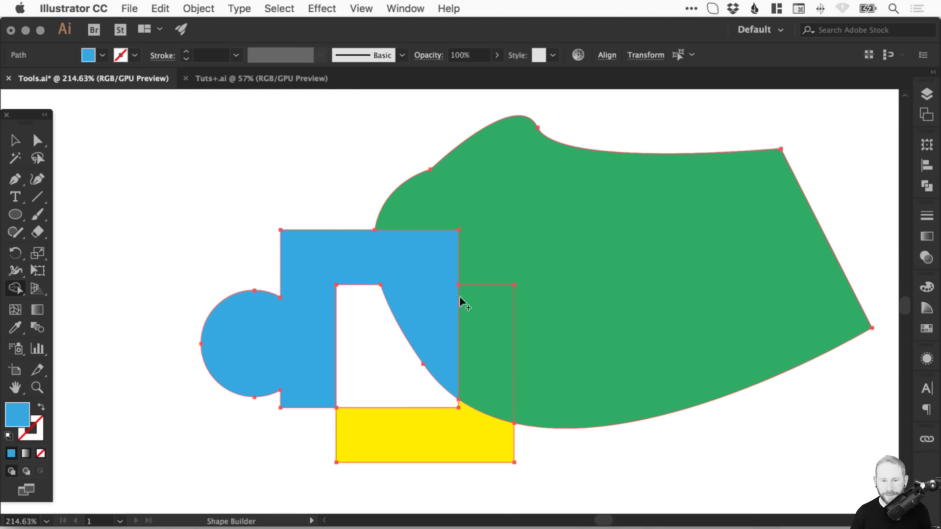
# Try shifting the selected artwork slightly with the Selection tool, and undo the move.
pyautogui.press('v')
pyautogui.moveTo(486, 206); pyautogui.dragTo(549, 197)
pyautogui.press('super+z')
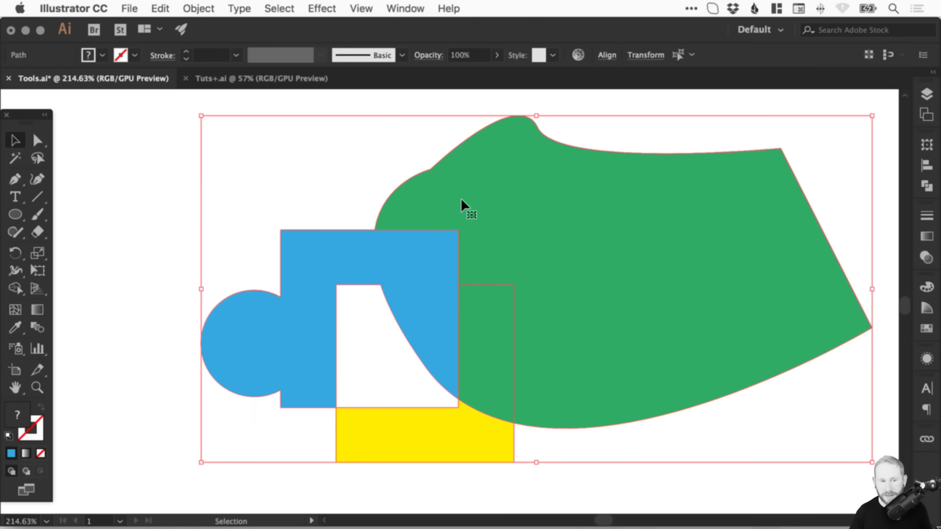
# Select all shapes and fill the large green region with the current blue using the Shape Builder tool.
pyautogui.moveTo(110, 144); pyautogui.dragTo(811, 454)
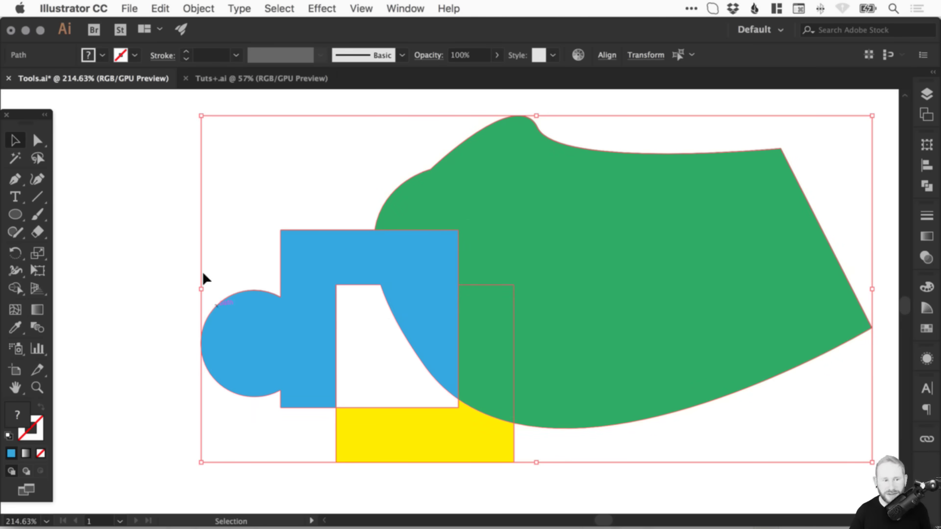
pyautogui.click(15, 288)
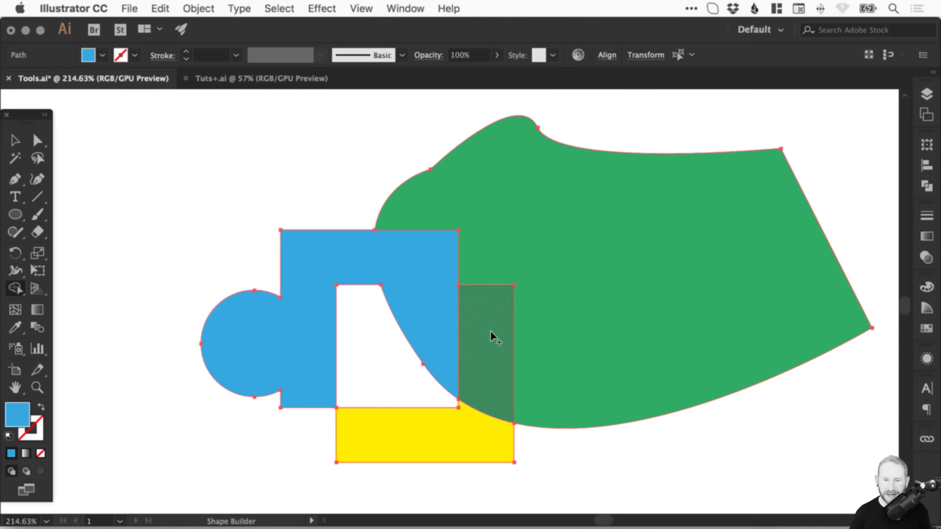
pyautogui.click(522, 235)
pyautogui.press('v')
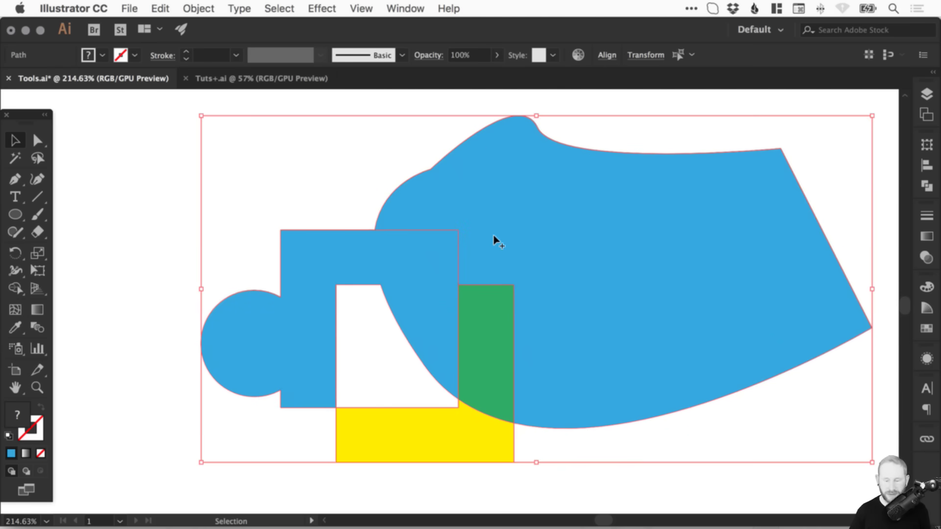
# Select all of the overlapping blue, green and yellow shapes and delete them.
pyautogui.press('super+minus')
pyautogui.press('super+minus')
pyautogui.moveTo(110, 226); pyautogui.dragTo(681, 425)
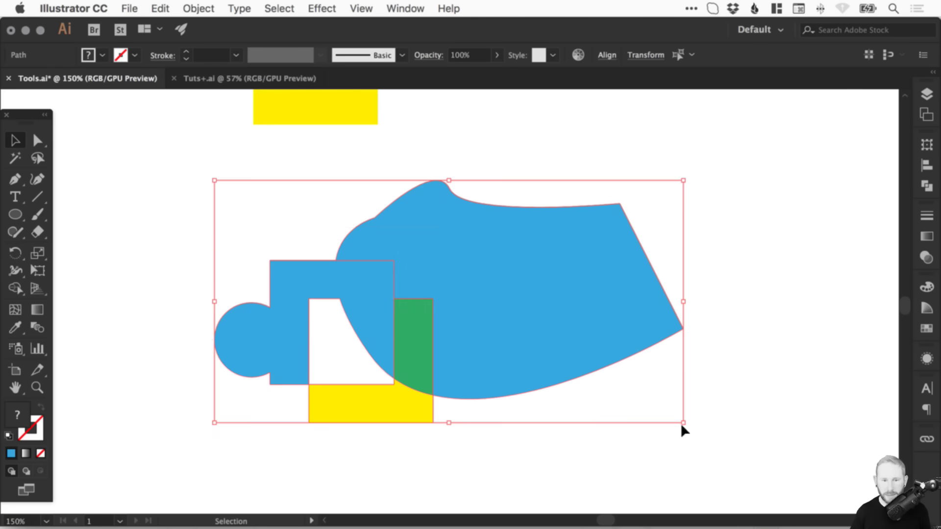
pyautogui.press('Delete')
# Draw a green circle and duplicate it into a cluster of five overlapping circles, enlarging the frontmost one.
pyautogui.press('l')
pyautogui.moveTo(273, 217); pyautogui.dragTo(385, 328)
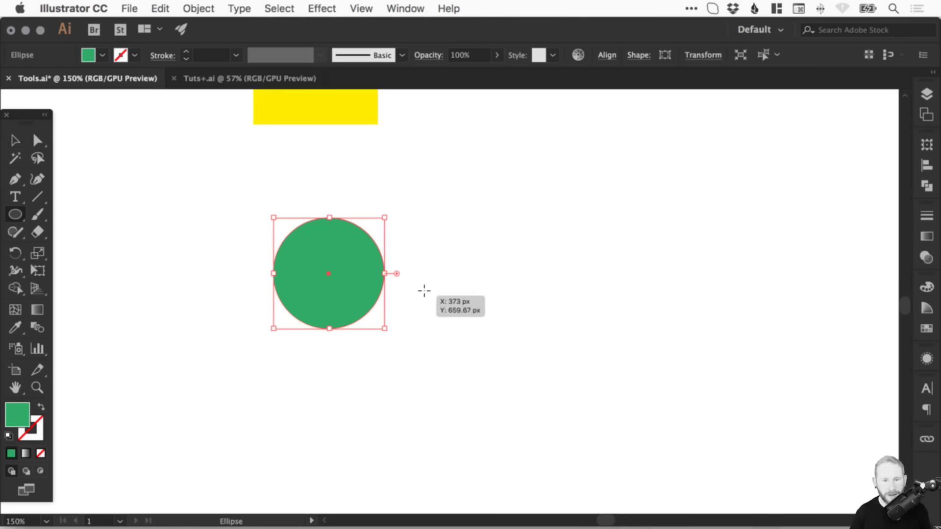
pyautogui.press('v')
pyautogui.moveTo(362, 261); pyautogui.dragTo(433, 212)
pyautogui.moveTo(417, 222); pyautogui.dragTo(502, 341)
pyautogui.moveTo(539, 258); pyautogui.dragTo(578, 226)
pyautogui.moveTo(490, 280); pyautogui.dragTo(521, 301)
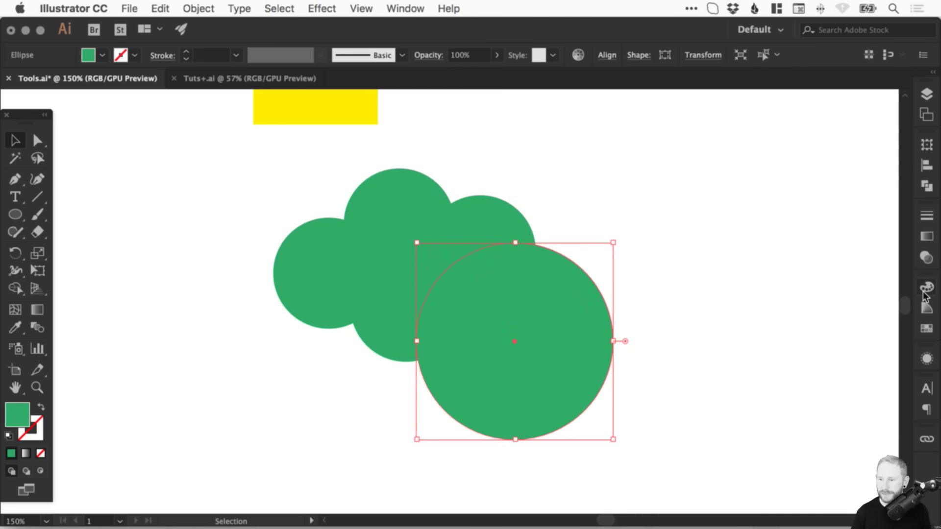
# Recolour the circles from the swatches: the large one blue, the top one purple, the leftmost red and the lower middle one orange.
pyautogui.click(927, 329)
pyautogui.click(825, 338)
pyautogui.click(410, 195)
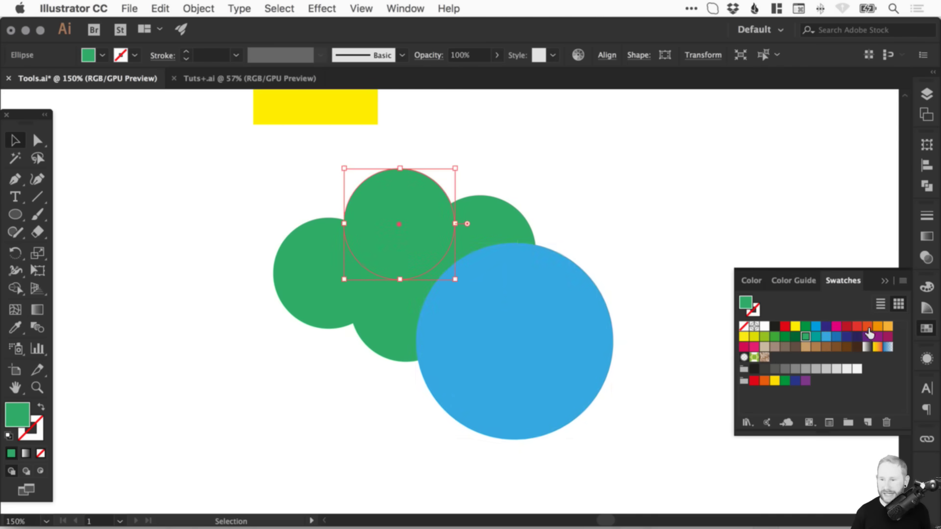
pyautogui.click(867, 337)
pyautogui.click(319, 270)
pyautogui.click(857, 326)
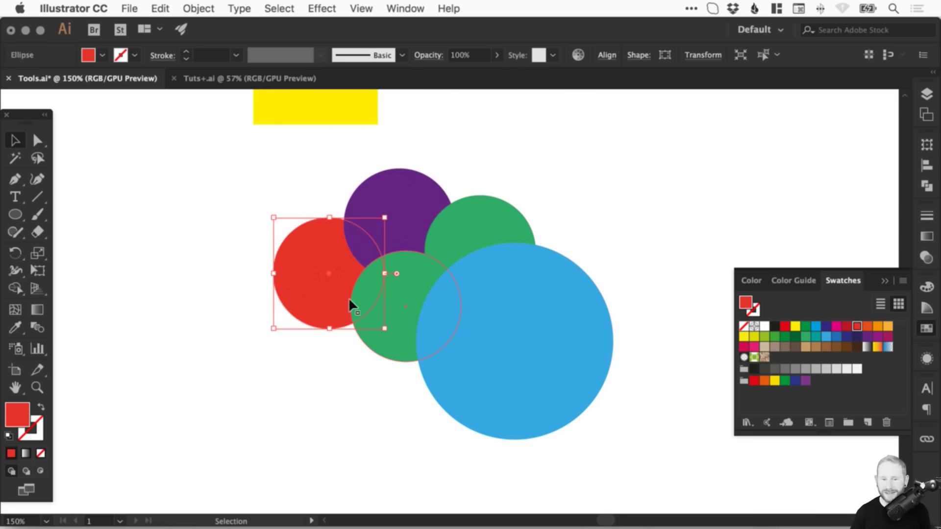
pyautogui.click(367, 287)
pyautogui.click(887, 325)
# Duplicate the whole circle cluster down and to the left so that it overlaps the original.
pyautogui.press('super+shift+a')
pyautogui.moveTo(182, 387); pyautogui.dragTo(511, 206)
pyautogui.moveTo(430, 241); pyautogui.dragTo(359, 316)
pyautogui.click(637, 228)
pyautogui.scroll(-3, 579, 206)
pyautogui.hscroll(-3, 578, 206)
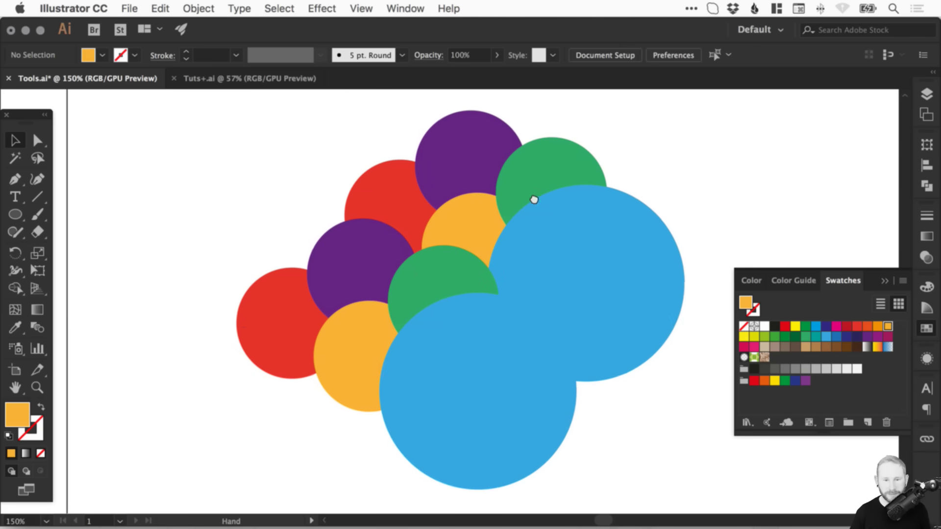
# Fill the large blue circle of the copied cluster with the yellow swatch and deselect it.
pyautogui.click(484, 343)
pyautogui.click(743, 337)
pyautogui.click(877, 220)
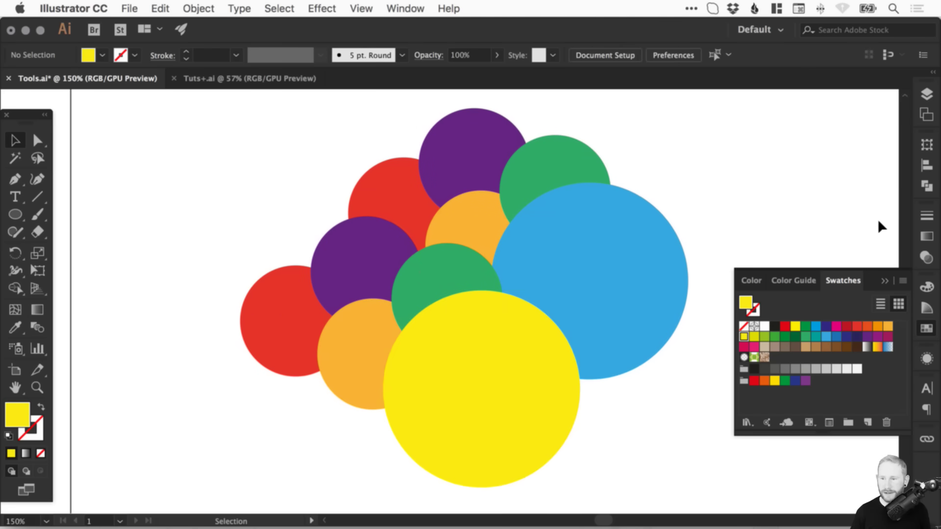
pyautogui.click(925, 310)
# Select all ten circles and merge a run of their overlapping regions into one shape with the Shape Builder tool.
pyautogui.press('super+space')
pyautogui.moveTo(179, 141); pyautogui.dragTo(739, 419)
pyautogui.press('super+minus')
pyautogui.press('super+minus')
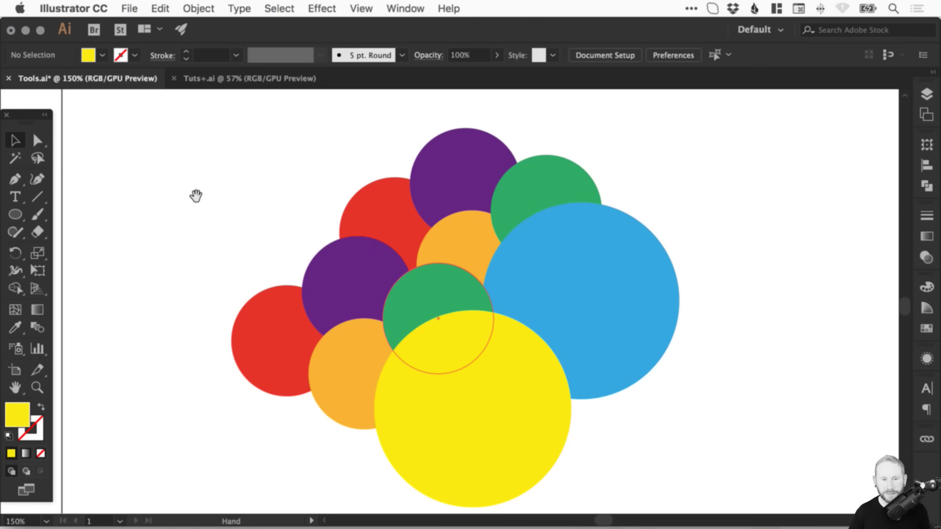
pyautogui.moveTo(137, 139); pyautogui.dragTo(731, 440)
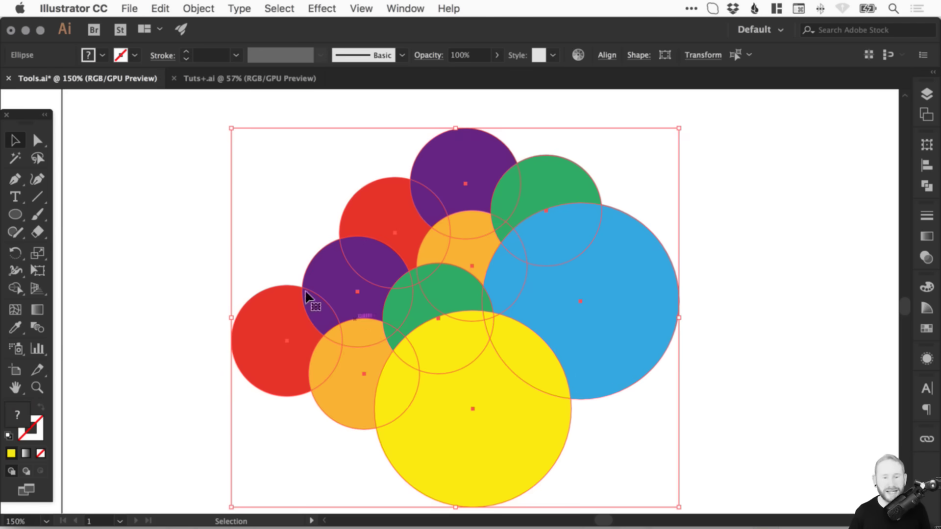
pyautogui.click(14, 290)
pyautogui.moveTo(297, 334)
pyautogui.mouseDown()
pyautogui.moveTo(328, 289)
pyautogui.moveTo(350, 287)
pyautogui.mouseUp()
pyautogui.moveTo(386, 317)
pyautogui.mouseDown()
pyautogui.moveTo(442, 288)
pyautogui.moveTo(485, 311)
pyautogui.moveTo(471, 325)
pyautogui.moveTo(473, 350)
pyautogui.moveTo(504, 352)
pyautogui.moveTo(542, 313)
pyautogui.moveTo(513, 277)
pyautogui.moveTo(513, 238)
pyautogui.moveTo(551, 235)
pyautogui.moveTo(579, 196)
pyautogui.mouseUp()
# Move the merged yellow shape to the right, away from the leftover circle pieces.
pyautogui.press('v')
pyautogui.click(755, 185)
pyautogui.moveTo(434, 325); pyautogui.dragTo(461, 291)
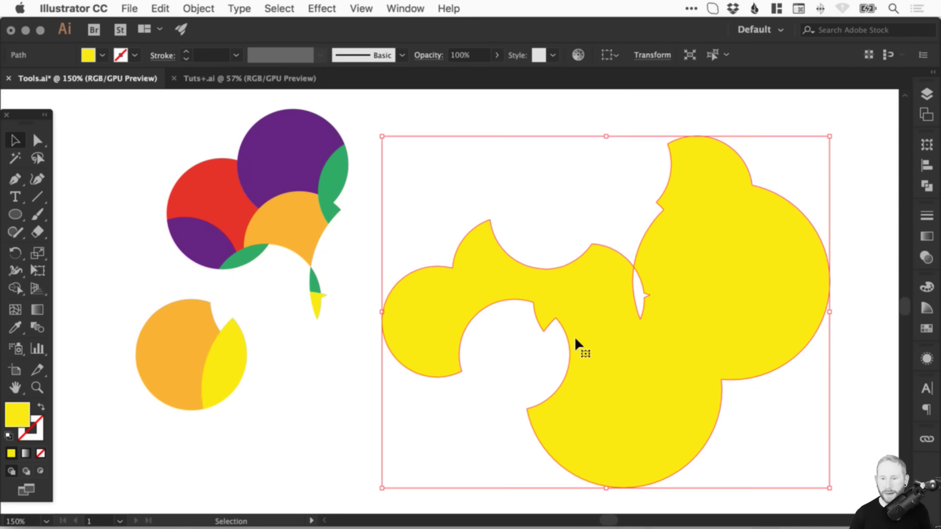
pyautogui.moveTo(404, 305); pyautogui.dragTo(460, 304)
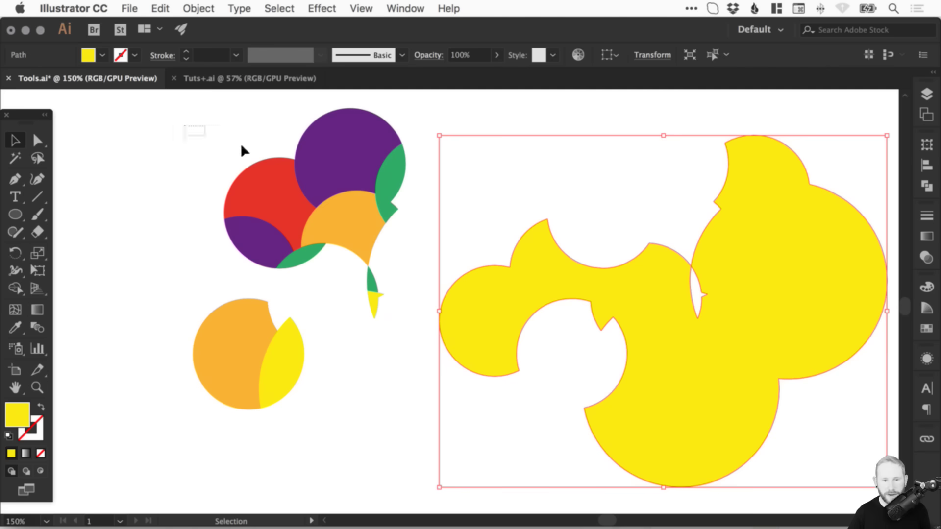
# Remove the red region and the orange region under the purple circle from the leftover pieces with the Shape Builder tool.
pyautogui.moveTo(241, 146); pyautogui.dragTo(343, 227)
pyautogui.click(20, 283)
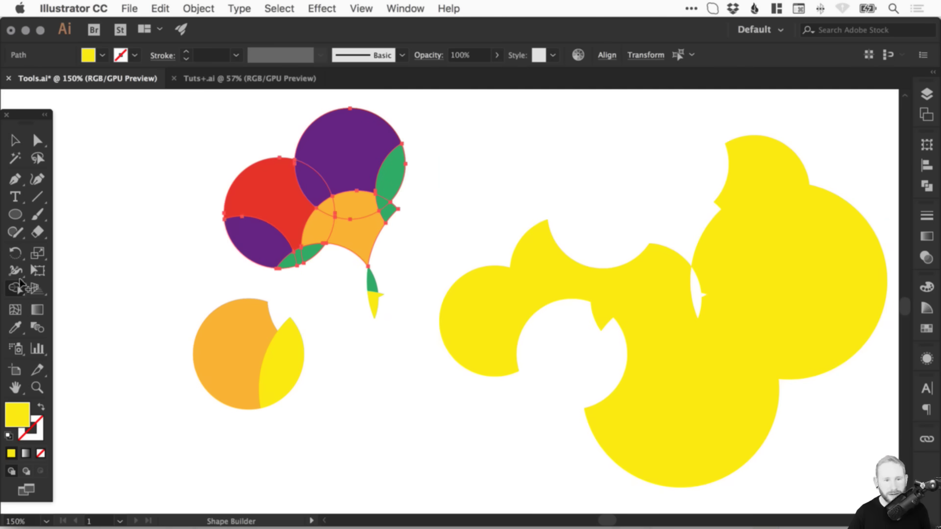
pyautogui.keyDown('alt'); pyautogui.click(266, 192); pyautogui.keyUp('alt')
pyautogui.keyDown('alt'); pyautogui.click(359, 201); pyautogui.keyUp('alt')
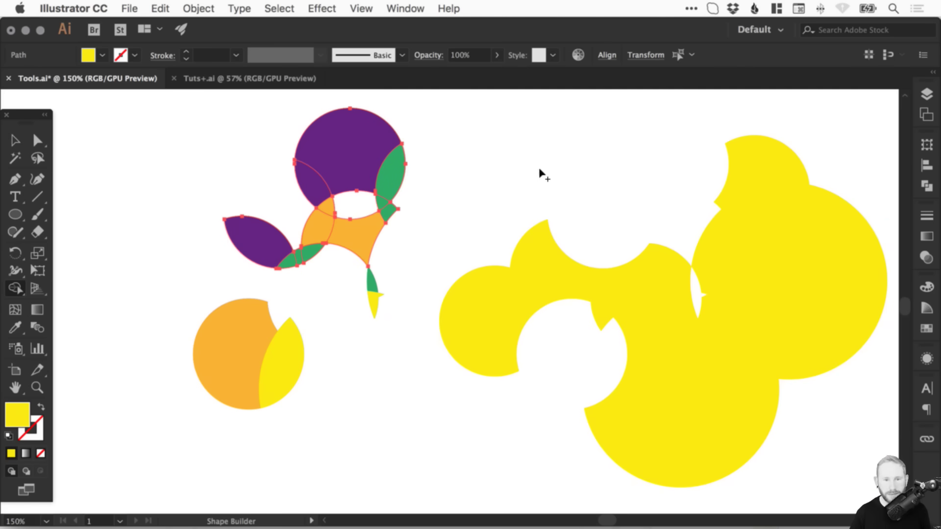
# Select the merged yellow shape and all the leftover circle pieces and delete them.
pyautogui.press('v')
pyautogui.moveTo(101, 142); pyautogui.dragTo(598, 441)
pyautogui.press('Delete')
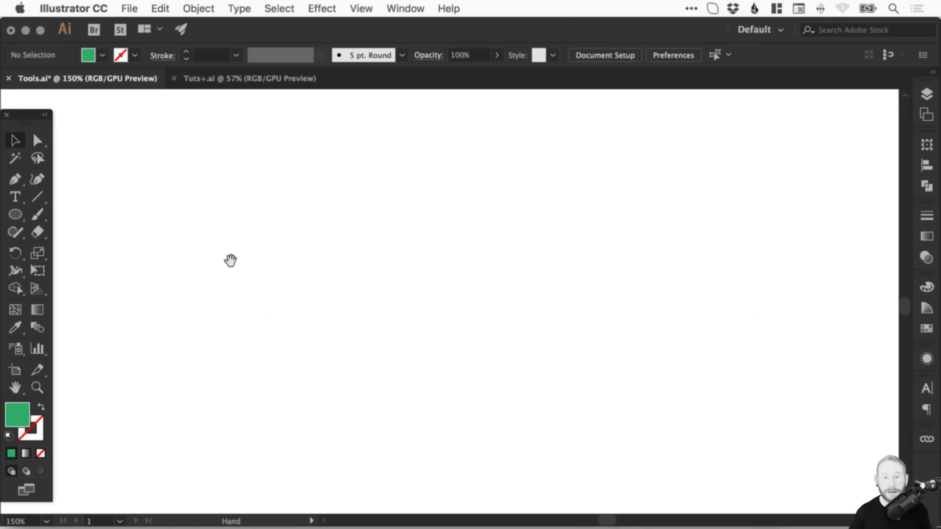
# Draw a green circle and duplicate it into four overlapping circles that form the bumps of a cloud.
pyautogui.press('l')
pyautogui.moveTo(274, 164); pyautogui.dragTo(439, 328)
pyautogui.press('v')
pyautogui.moveTo(400, 222); pyautogui.dragTo(487, 149)
pyautogui.moveTo(486, 197); pyautogui.dragTo(631, 256)
# Draw a green rectangle between the two outer circles to fill the cloud's flat base.
pyautogui.moveTo(18, 218); pyautogui.dragTo(98, 216)
pyautogui.moveTo(353, 224); pyautogui.dragTo(640, 329)
pyautogui.press('v')
# Adjust the rightmost circle so that it lines up with the bottom edge of the cloud's rectangle.
pyautogui.moveTo(641, 277)
pyautogui.mouseDown()
pyautogui.moveTo(592, 275)
pyautogui.moveTo(648, 277)
pyautogui.mouseUp()
pyautogui.moveTo(660, 249); pyautogui.dragTo(659, 256)
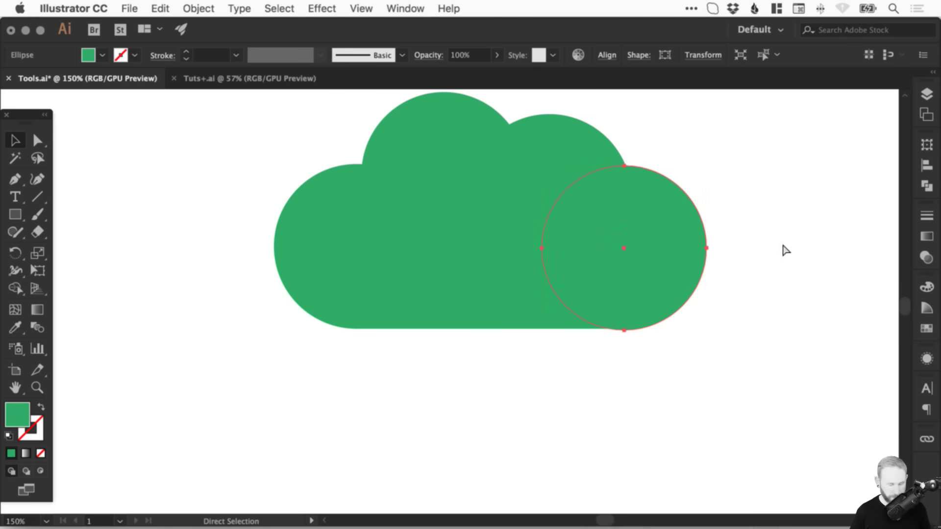
pyautogui.press('super+shift+a')
pyautogui.press('z')
pyautogui.moveTo(508, 266); pyautogui.dragTo(716, 377)
pyautogui.press('v')
pyautogui.moveTo(579, 270)
pyautogui.mouseDown()
pyautogui.moveTo(572, 265)
pyautogui.moveTo(590, 274)
pyautogui.mouseUp()
pyautogui.press('super+shift+a')
pyautogui.press('super+1')
# Examine the cloud's overlapping circles and rectangle in Outline view, and return to the colour preview.
pyautogui.press('super+y')
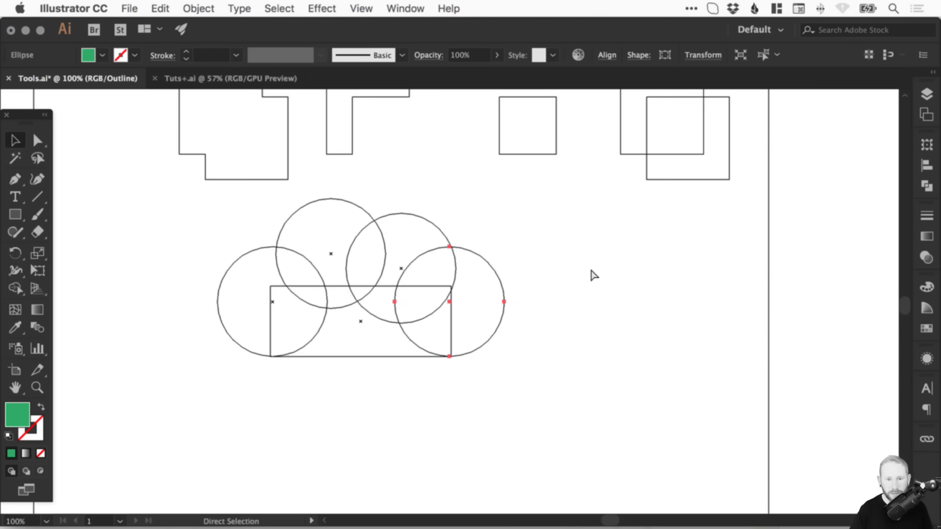
pyautogui.click(502, 253)
pyautogui.moveTo(349, 254); pyautogui.dragTo(438, 252)
pyautogui.press('z')
pyautogui.moveTo(172, 148); pyautogui.dragTo(794, 431)
pyautogui.press('v')
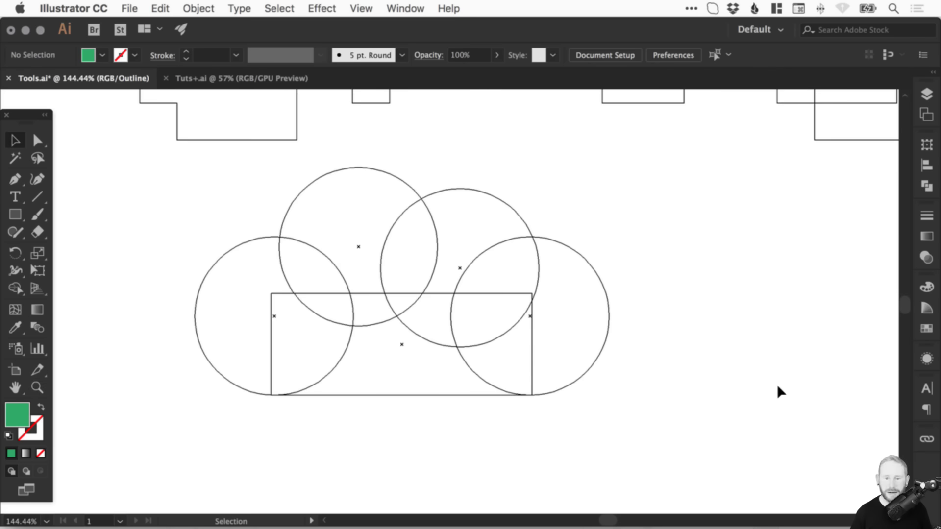
pyautogui.hscroll(-3, 490, 289)
pyautogui.press('a')
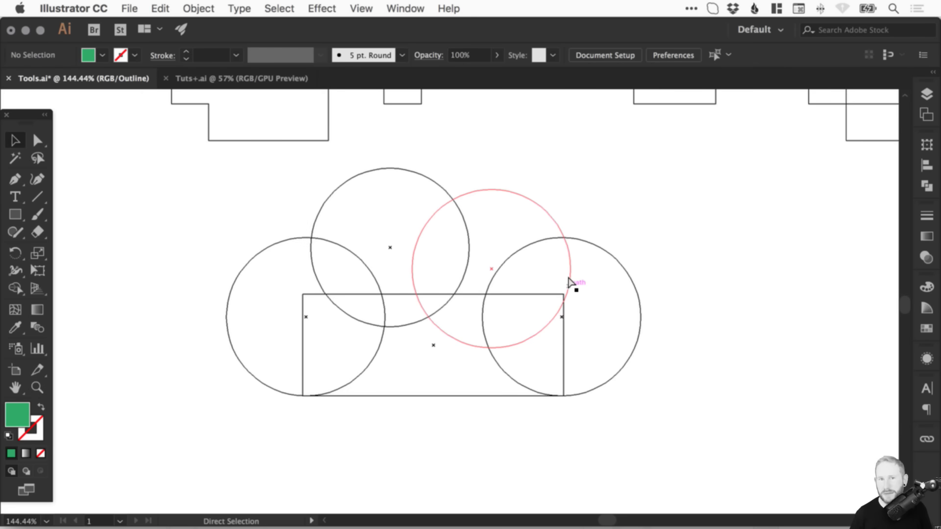
pyautogui.press('v')
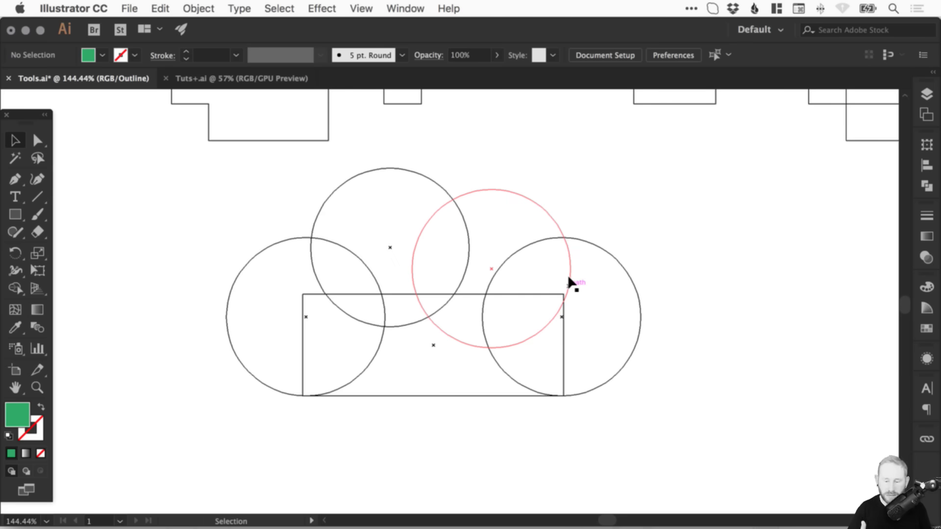
pyautogui.press('super+y')
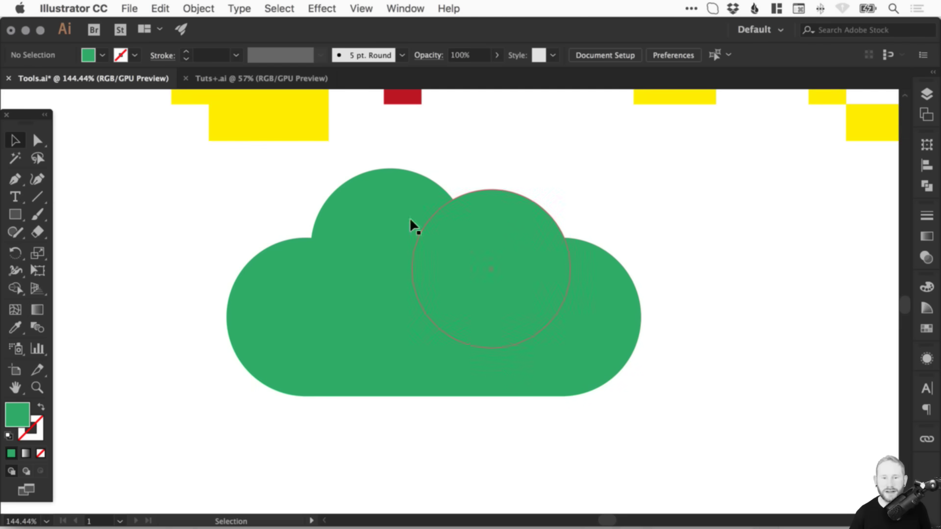
# Select all the cloud's shapes and merge them into a single shape with the Shape Builder tool.
pyautogui.moveTo(161, 199); pyautogui.dragTo(462, 362)
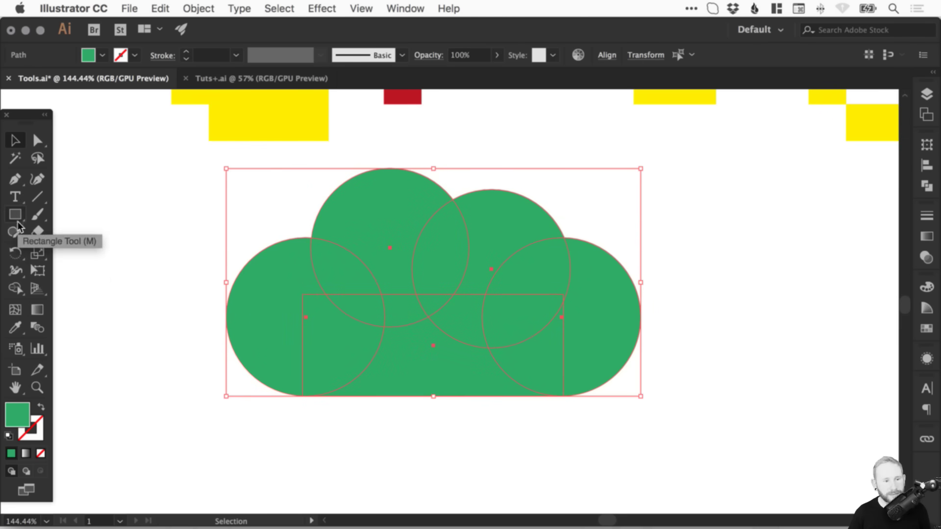
pyautogui.click(16, 288)
pyautogui.moveTo(272, 303)
pyautogui.mouseDown()
pyautogui.moveTo(376, 300)
pyautogui.moveTo(366, 263)
pyautogui.moveTo(428, 279)
pyautogui.moveTo(453, 331)
pyautogui.moveTo(508, 278)
pyautogui.moveTo(520, 343)
pyautogui.moveTo(620, 304)
pyautogui.mouseUp()
pyautogui.press('v')
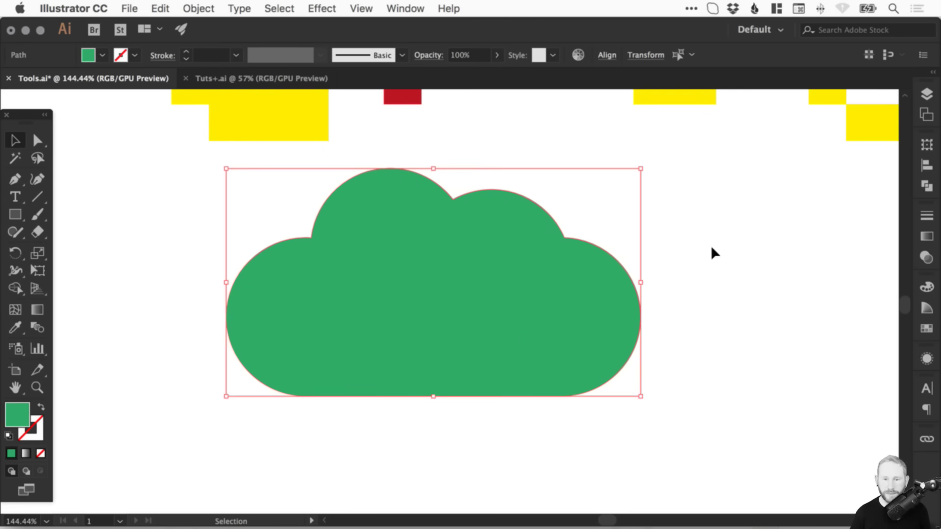
# Check the merged cloud's contour in Outline view and switch back to the colour preview.
pyautogui.click(662, 307)
pyautogui.press('super+y')
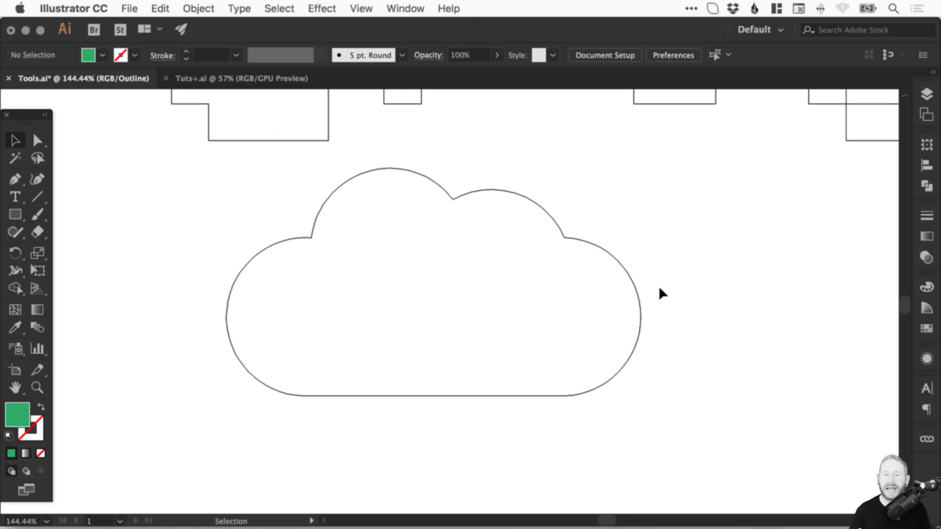
pyautogui.press('super+y')
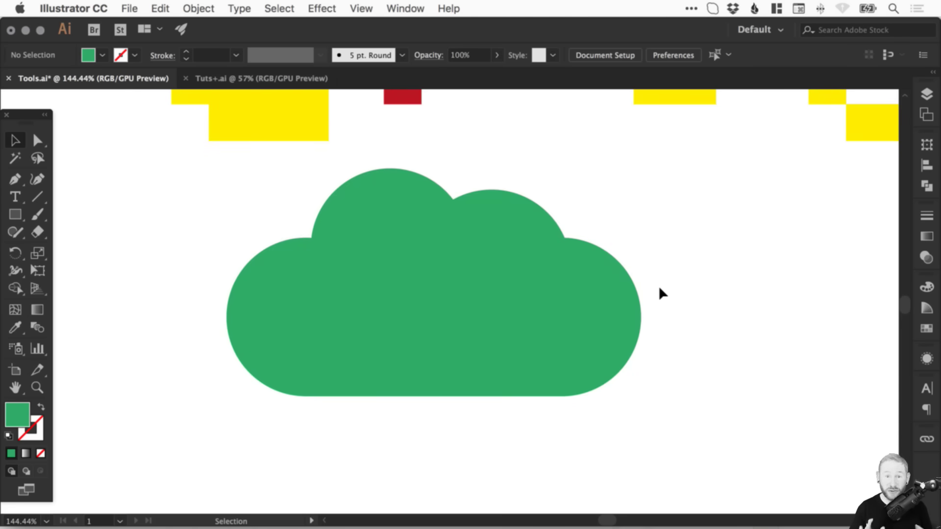
# Delete the cloud and all remaining artwork, and fit the empty artboard in the window.
pyautogui.press('super+1')
pyautogui.press('v')
pyautogui.moveTo(291, 386); pyautogui.dragTo(689, 157)
pyautogui.press('Delete')
pyautogui.moveTo(424, 263); pyautogui.dragTo(410, 292)
pyautogui.press('super+0')
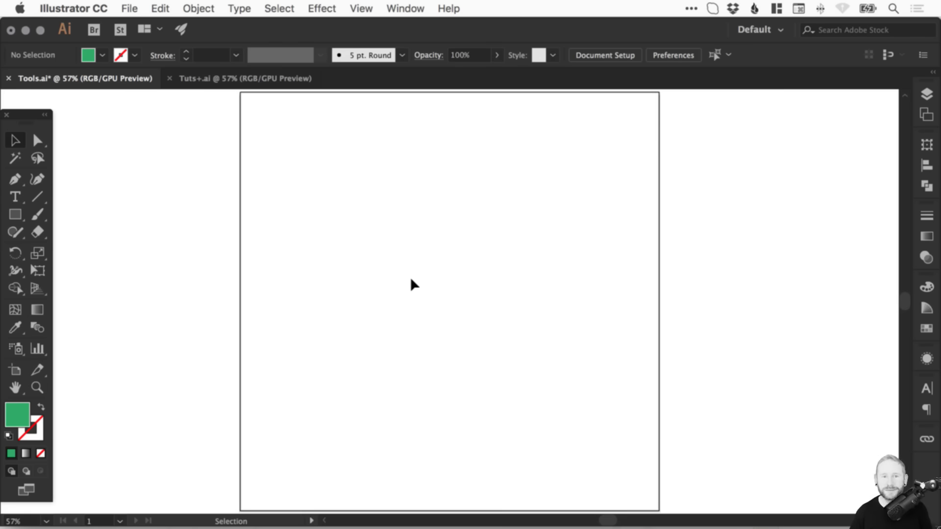
# Save the emptied Tools.ai document.
pyautogui.press('a')
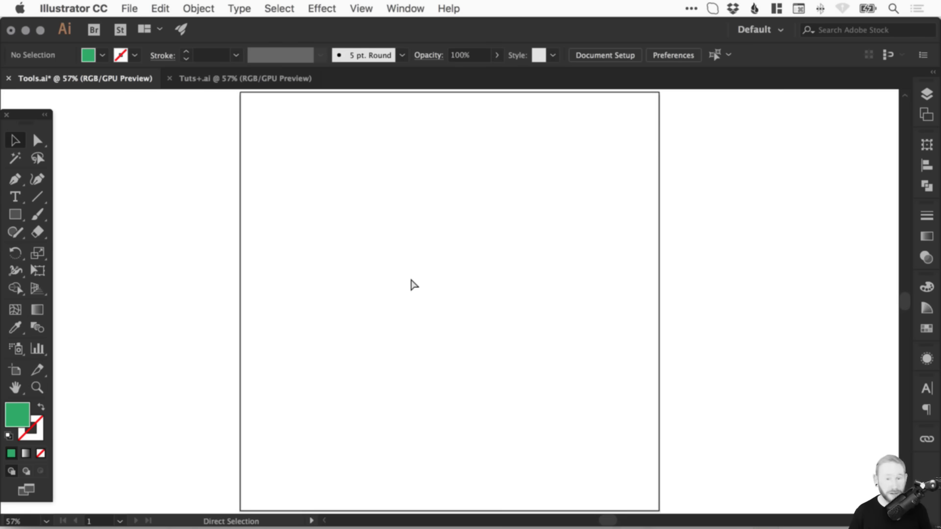
pyautogui.press('v')
pyautogui.press('super+s')
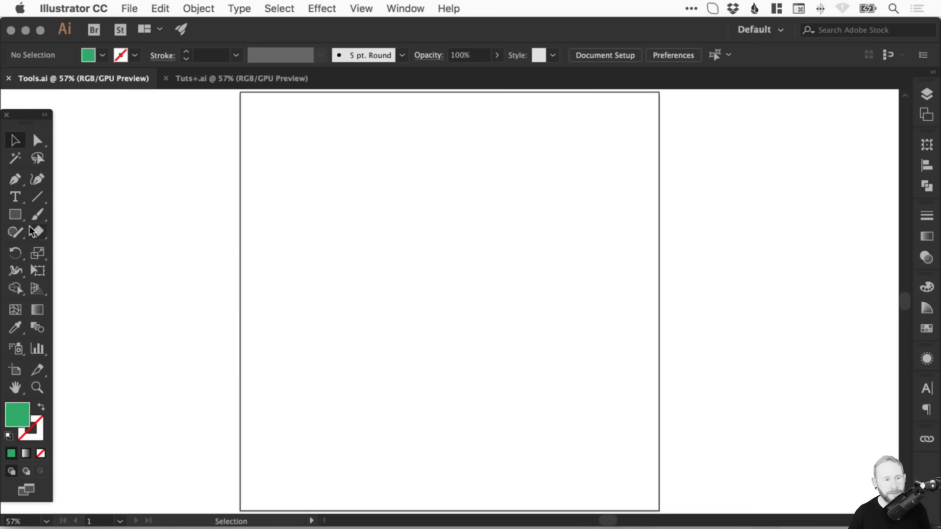
# Draw a green square and duplicate it sideways to form a row of adjoining squares.
pyautogui.press('m')
pyautogui.moveTo(337, 203); pyautogui.dragTo(632, 235)
pyautogui.press('v')
pyautogui.scroll(5, 342, 193)
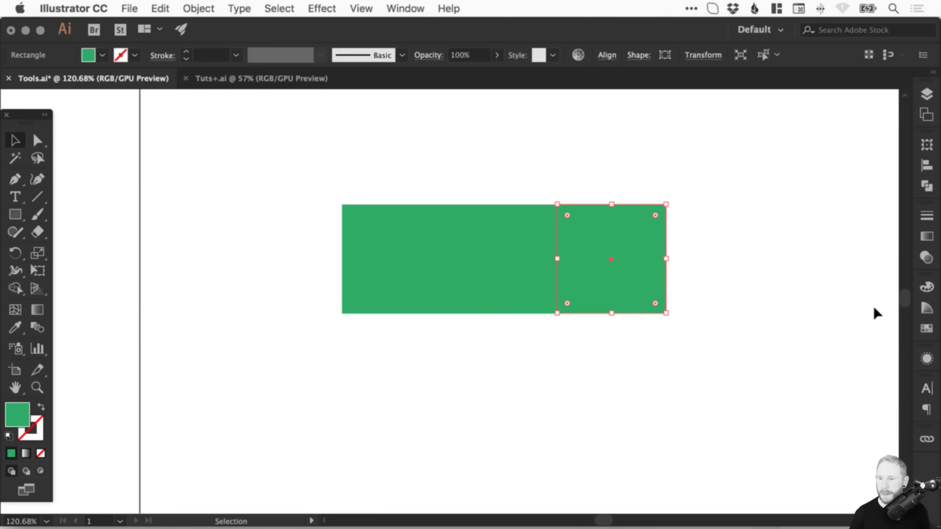
# Edit the C=75 M=0 Y=75 K=0 swatch, increasing its red value to turn the selected square red.
pyautogui.click(927, 328)
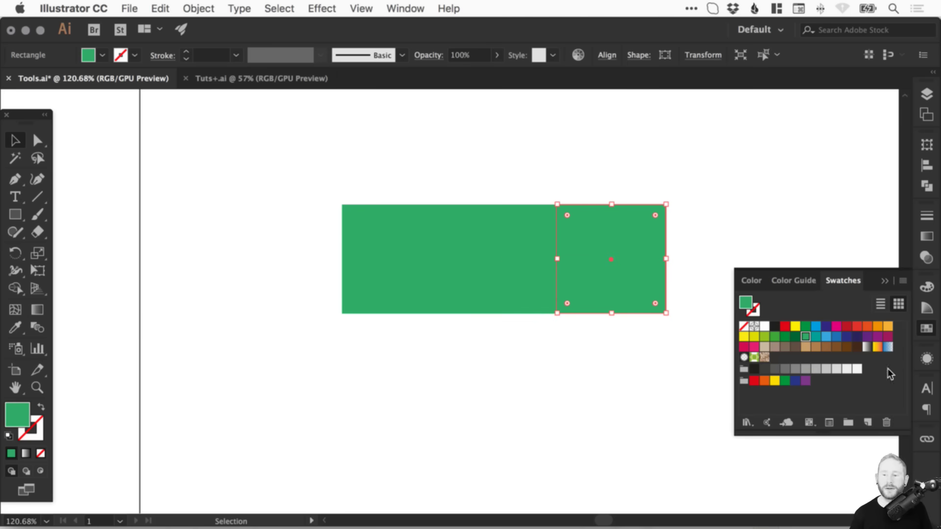
pyautogui.doubleClick(805, 335)
pyautogui.moveTo(503, 184); pyautogui.dragTo(190, 149)
pyautogui.click(185, 249)
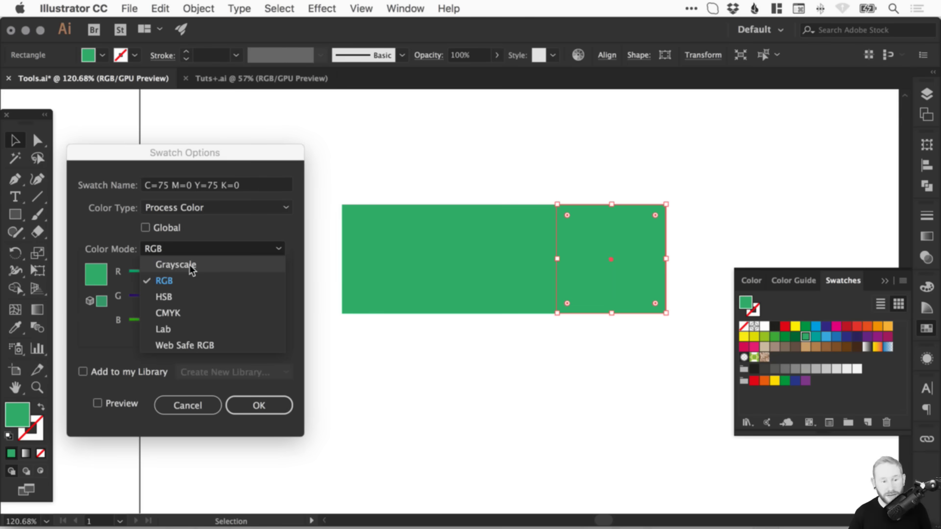
pyautogui.click(236, 230)
pyautogui.click(116, 406)
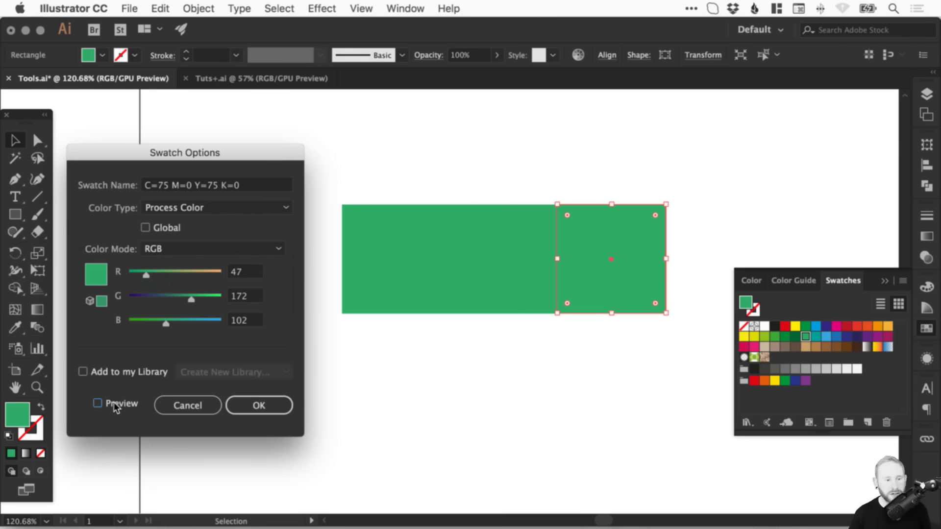
pyautogui.moveTo(153, 276); pyautogui.dragTo(207, 275)
pyautogui.click(259, 405)
# Set the selected square's fill to R=255 G=78 B=69 in the Color Picker and save that colour as a new swatch.
pyautogui.doubleClick(17, 414)
pyautogui.moveTo(138, 216)
pyautogui.mouseDown()
pyautogui.moveTo(143, 153)
pyautogui.moveTo(159, 189)
pyautogui.moveTo(140, 190)
pyautogui.moveTo(281, 322)
pyautogui.moveTo(230, 325)
pyautogui.mouseUp()
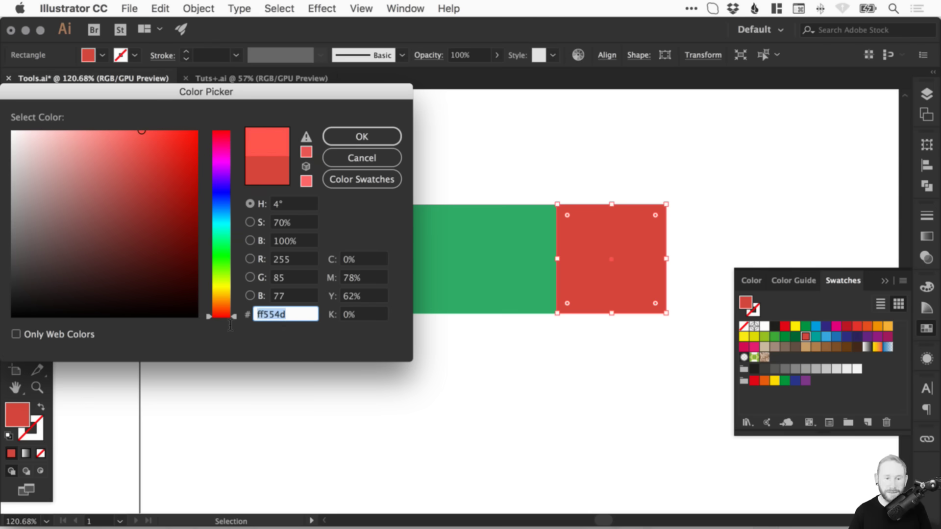
pyautogui.moveTo(196, 190)
pyautogui.mouseDown()
pyautogui.moveTo(151, 120)
pyautogui.moveTo(140, 125)
pyautogui.mouseUp()
pyautogui.click(352, 135)
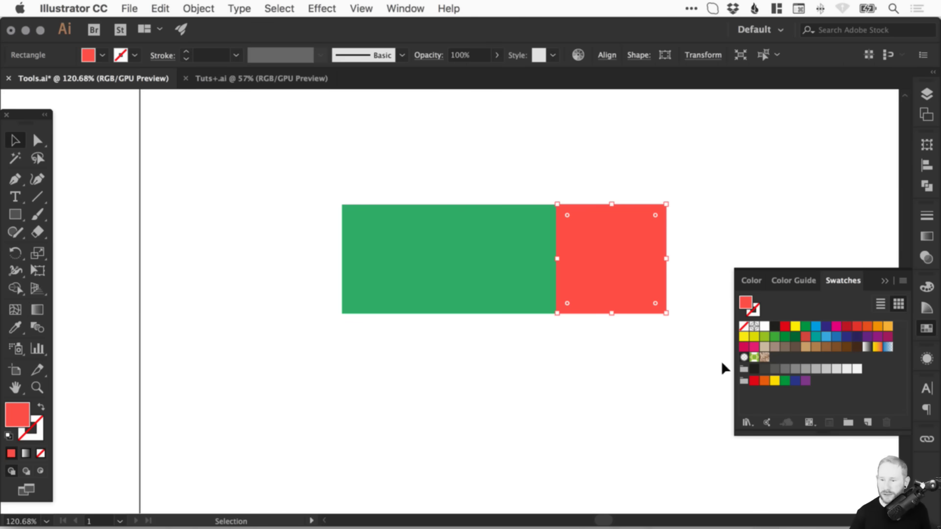
pyautogui.click(867, 422)
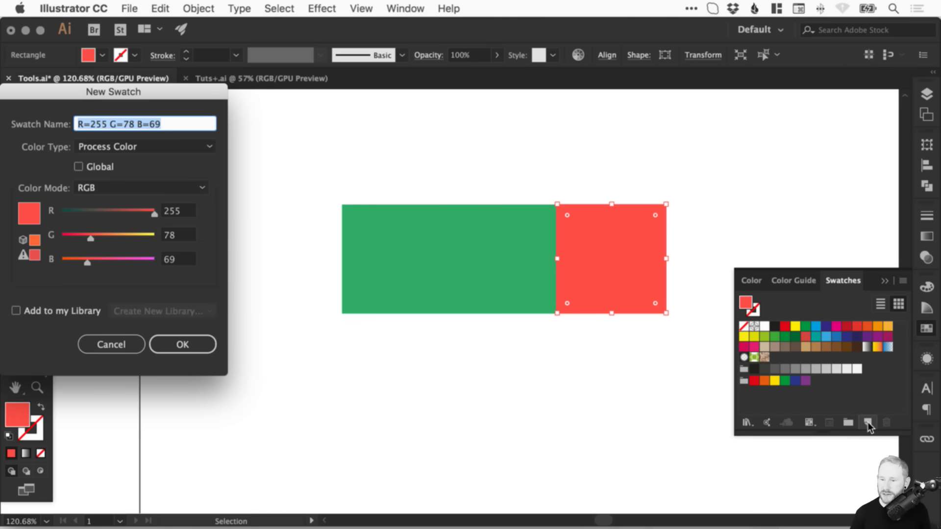
pyautogui.click(194, 343)
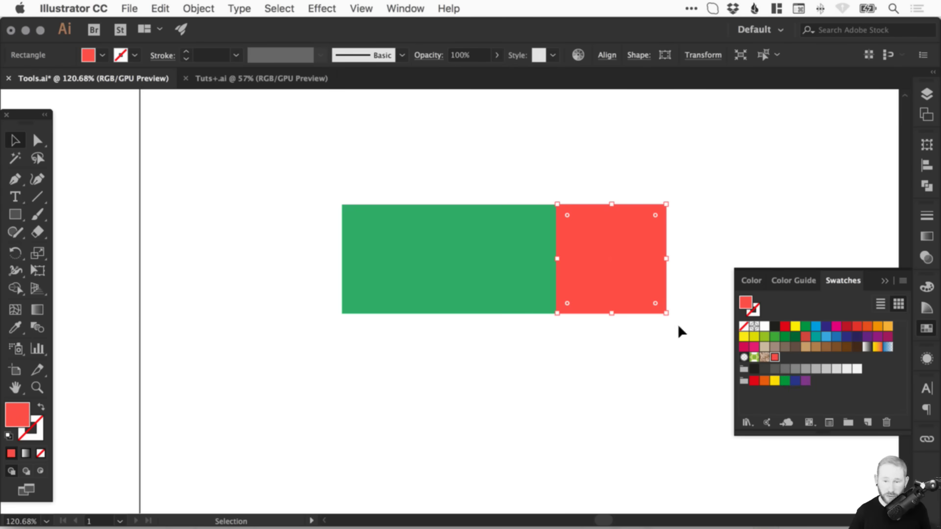
# Edit the blue swatch with preview on, adjusting its RGB values to turn the first square in the row purple.
pyautogui.click(399, 151)
pyautogui.click(398, 233)
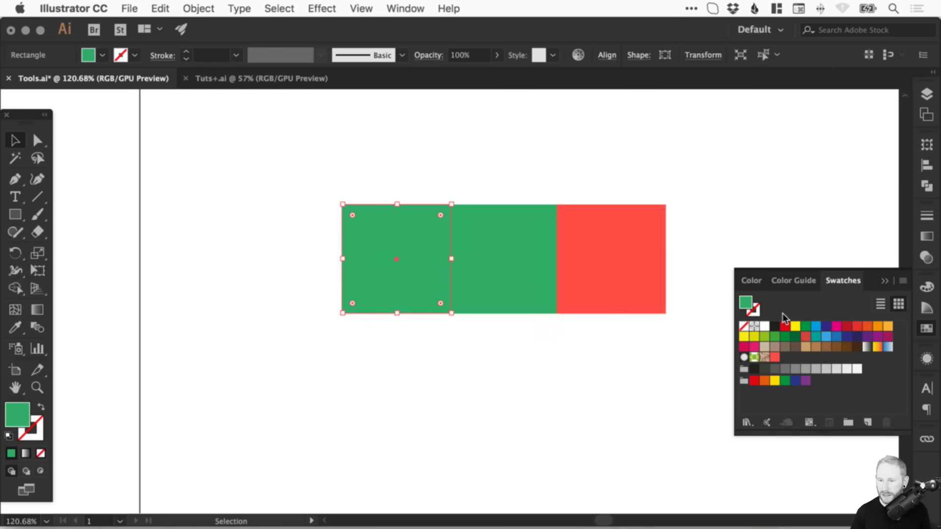
pyautogui.doubleClick(829, 336)
pyautogui.moveTo(157, 277); pyautogui.dragTo(157, 299)
pyautogui.click(124, 403)
pyautogui.moveTo(210, 324); pyautogui.dragTo(190, 323)
pyautogui.click(256, 404)
pyautogui.click(539, 163)
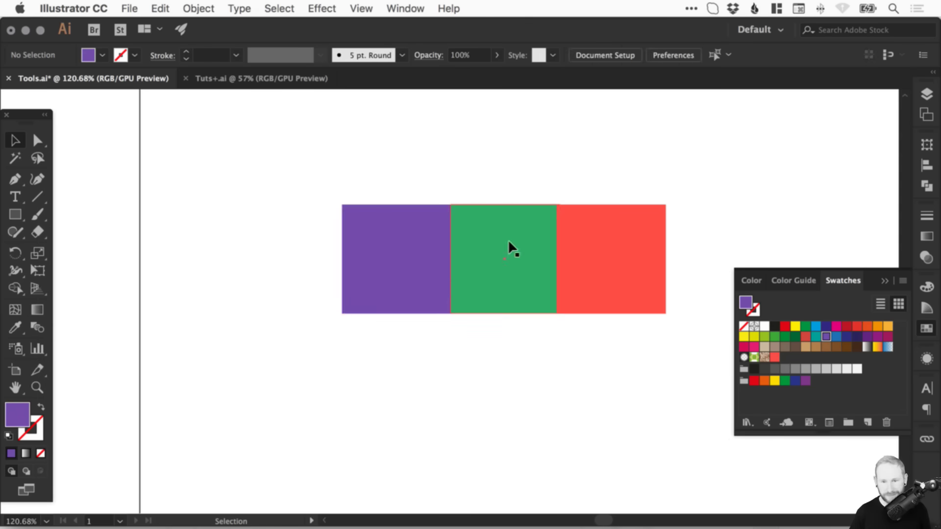
pyautogui.doubleClick(507, 239)
pyautogui.press('Escape')
pyautogui.click(542, 260)
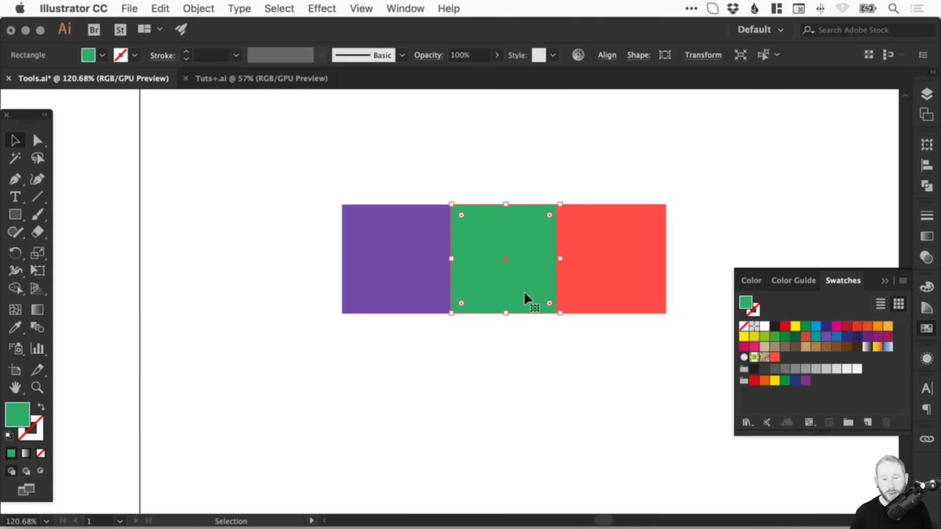
pyautogui.doubleClick(498, 222)
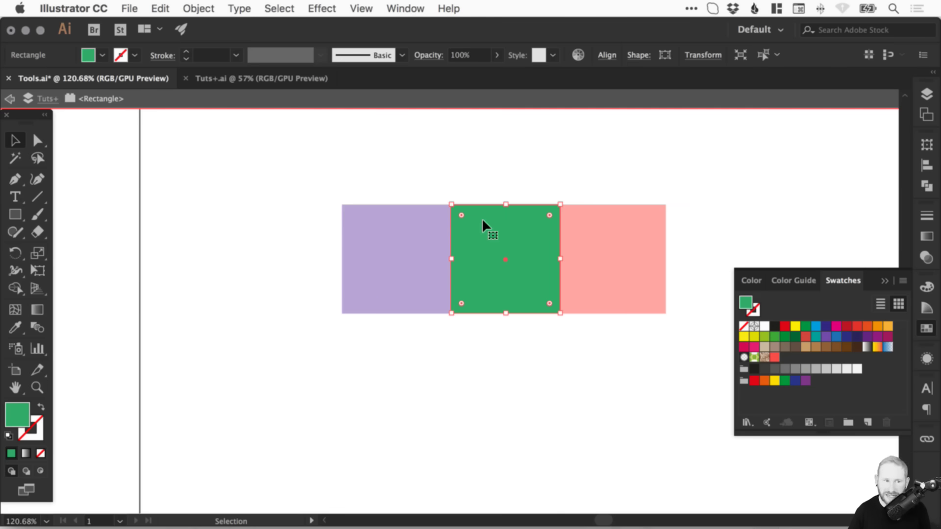
pyautogui.click(9, 99)
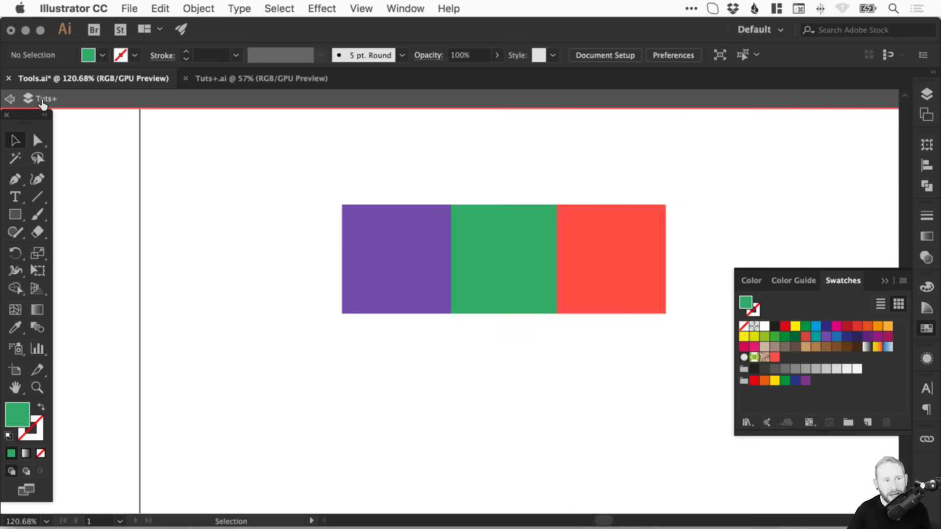
pyautogui.click(10, 98)
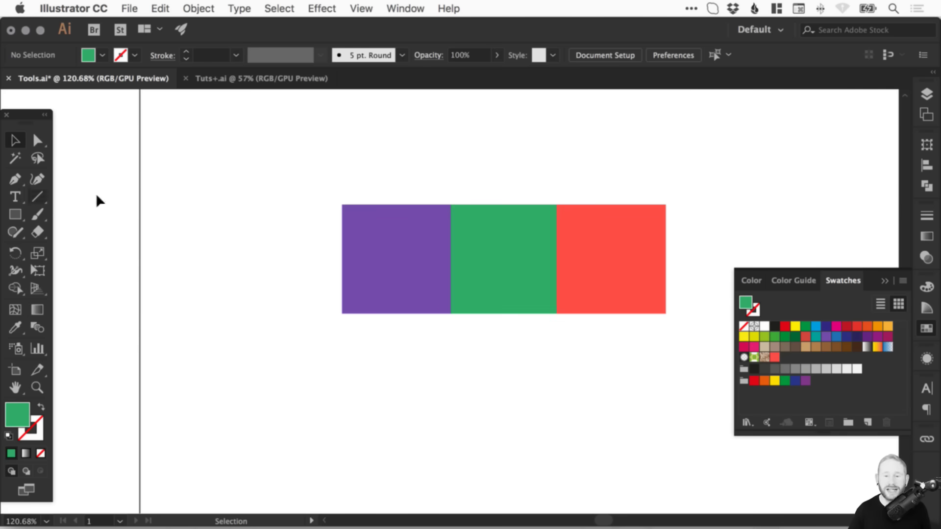
# Fill the middle square with the lime green swatch and deselect it.
pyautogui.click(500, 209)
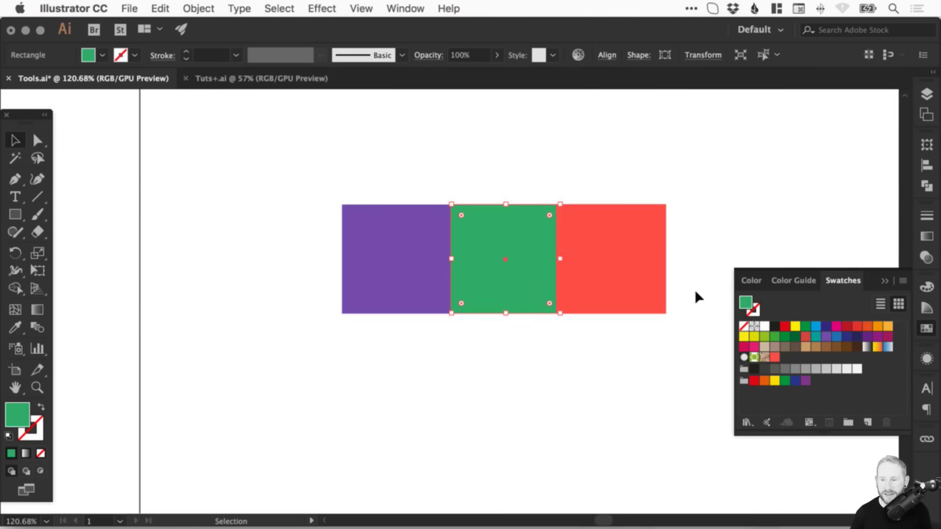
pyautogui.click(766, 337)
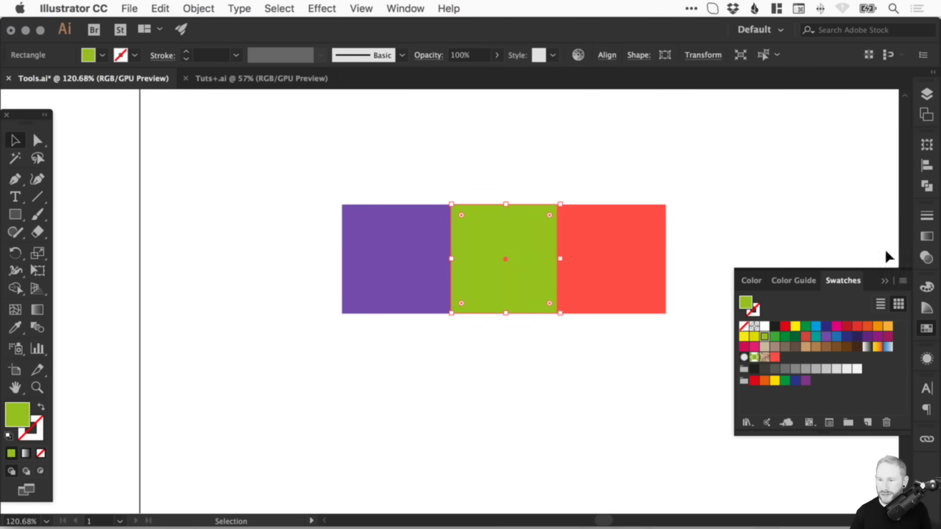
pyautogui.click(925, 329)
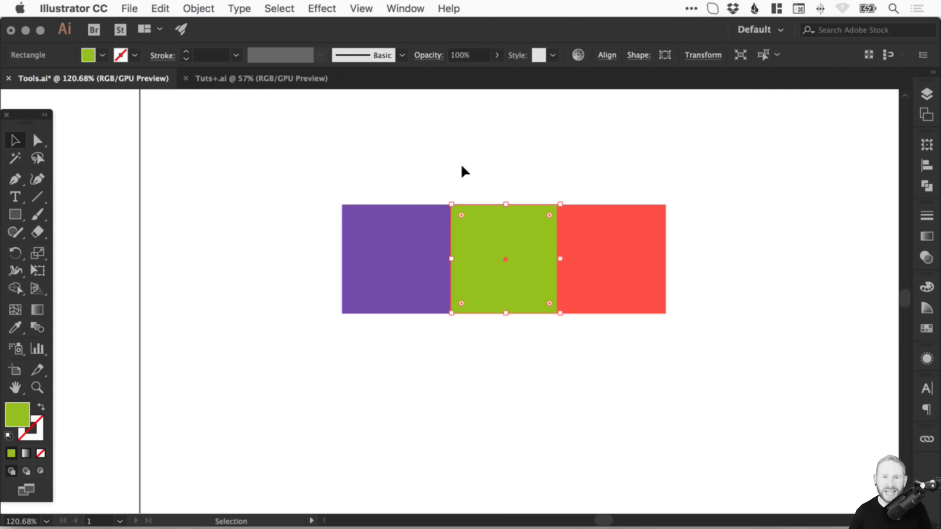
pyautogui.click(397, 167)
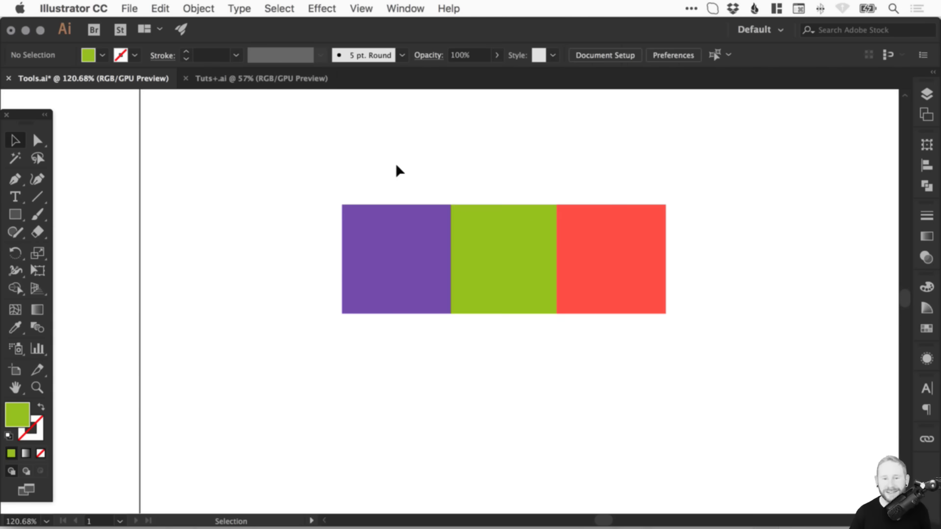
# Reselect the middle square and fill it with the medium green swatch beside the lime one.
pyautogui.moveTo(445, 172); pyautogui.dragTo(589, 233)
pyautogui.click(520, 188)
pyautogui.click(505, 241)
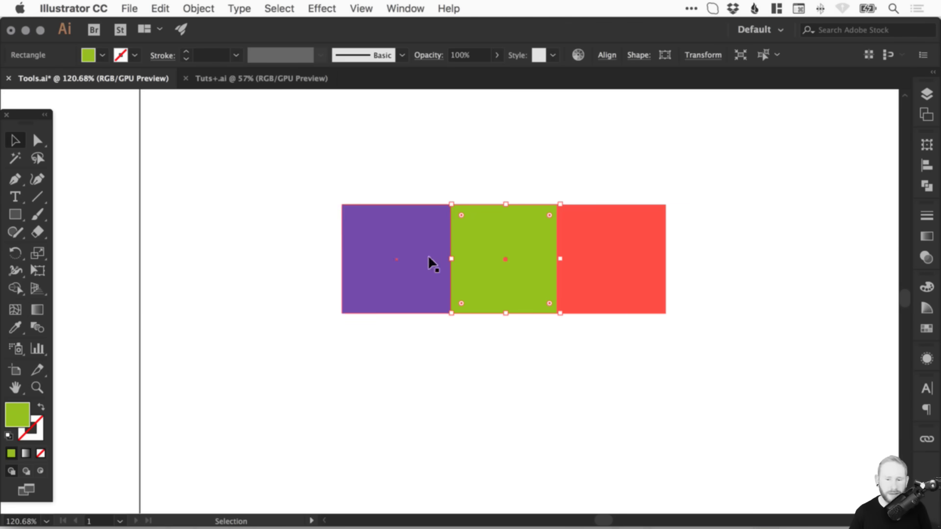
pyautogui.click(927, 328)
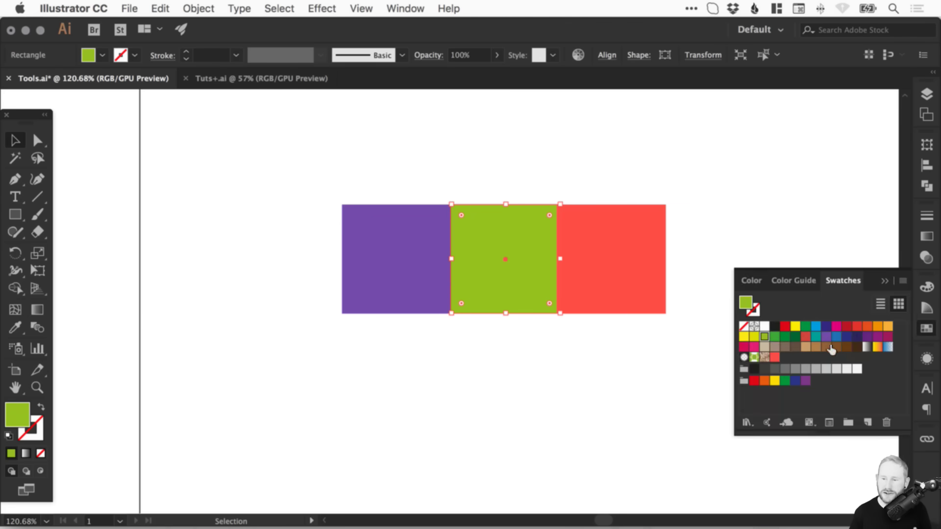
pyautogui.click(775, 337)
pyautogui.click(927, 328)
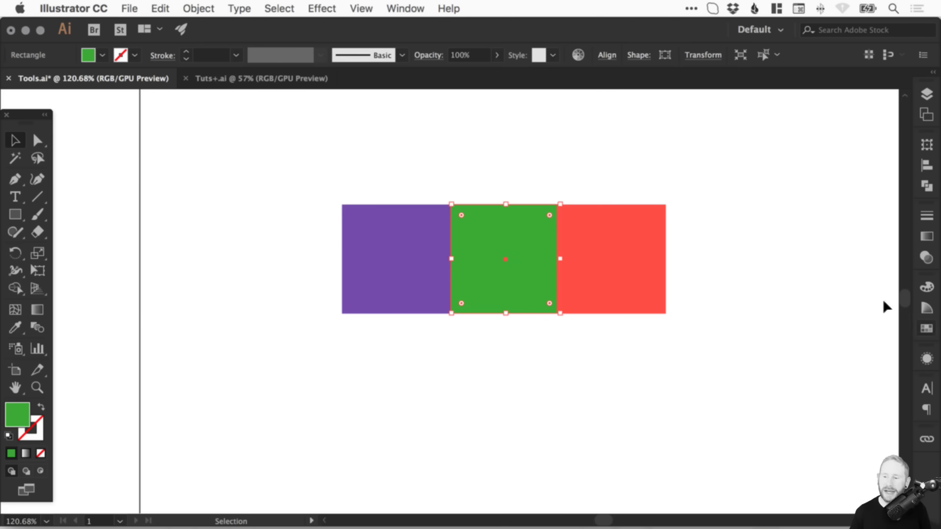
# Fill the middle square with the orange C=0 M=35 Y=85 K=0 swatch, deselect it and save the document.
pyautogui.click(927, 328)
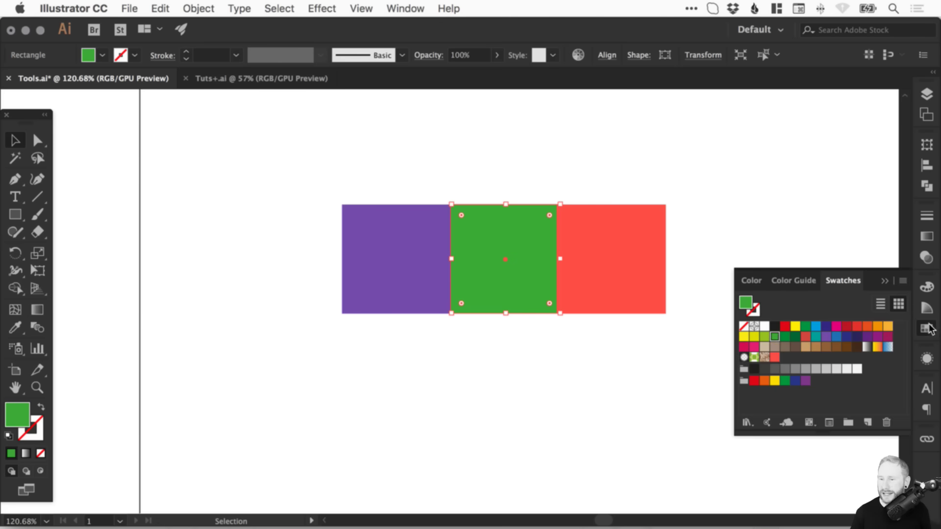
pyautogui.click(888, 325)
pyautogui.click(927, 328)
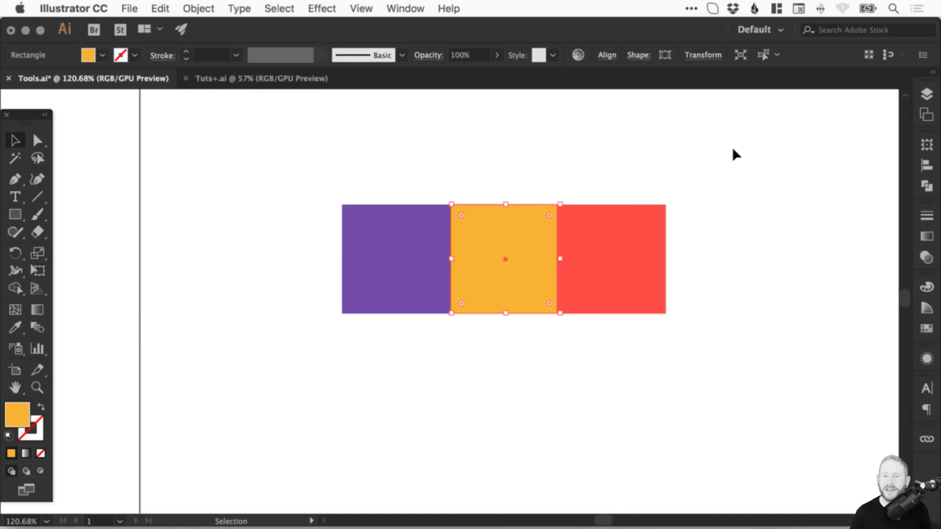
pyautogui.click(757, 182)
pyautogui.press('a')
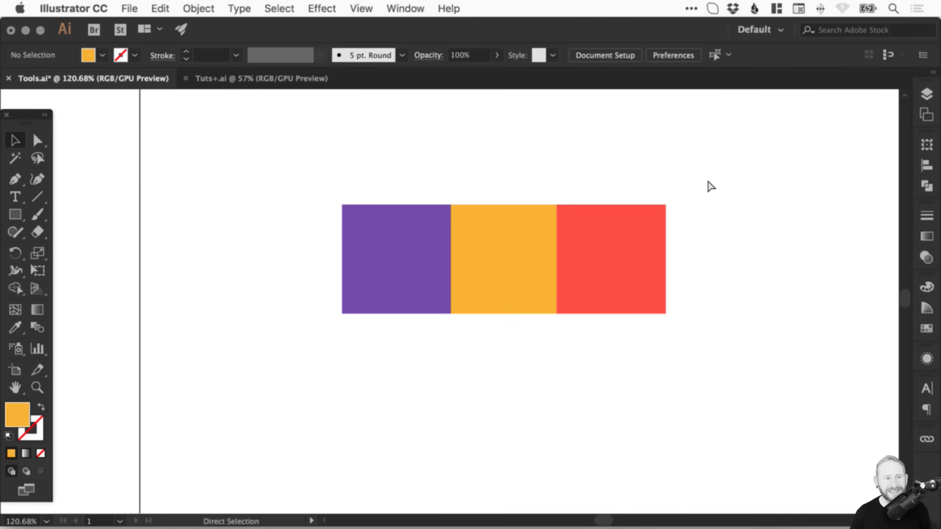
pyautogui.press('super+s')
# Scatter copies of the orange square around the artboard, including several rows of three small squares.
pyautogui.press('space')
pyautogui.moveTo(447, 192); pyautogui.dragTo(425, 215)
pyautogui.press('super+minus')
pyautogui.press('super+minus')
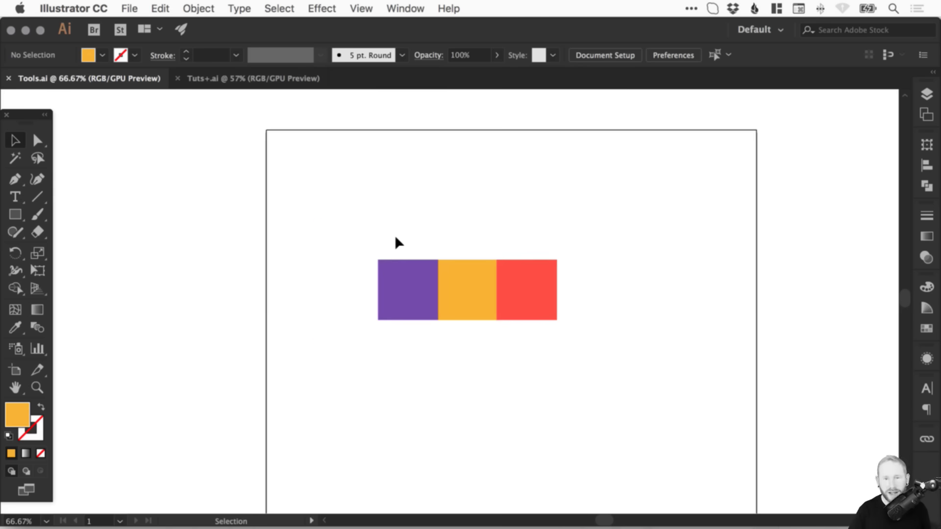
pyautogui.moveTo(448, 272); pyautogui.dragTo(633, 203)
pyautogui.press('super+d')
pyautogui.moveTo(705, 218); pyautogui.dragTo(159, 186)
pyautogui.moveTo(221, 189); pyautogui.dragTo(634, 390)
pyautogui.moveTo(436, 410); pyautogui.dragTo(303, 439)
# Place further copies of the red, purple and orange squares around the central row.
pyautogui.moveTo(528, 291); pyautogui.dragTo(654, 288)
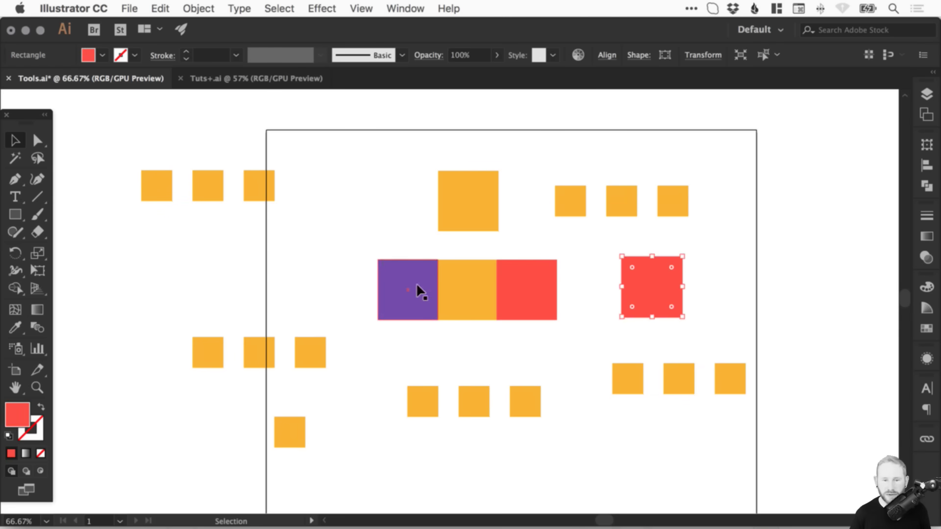
pyautogui.moveTo(420, 290); pyautogui.dragTo(317, 155)
pyautogui.moveTo(414, 287); pyautogui.dragTo(178, 278)
pyautogui.moveTo(542, 288); pyautogui.dragTo(822, 183)
pyautogui.moveTo(438, 277); pyautogui.dragTo(358, 158)
pyautogui.moveTo(380, 316); pyautogui.dragTo(124, 436)
pyautogui.moveTo(676, 299); pyautogui.dragTo(865, 414)
pyautogui.moveTo(544, 307); pyautogui.dragTo(579, 135)
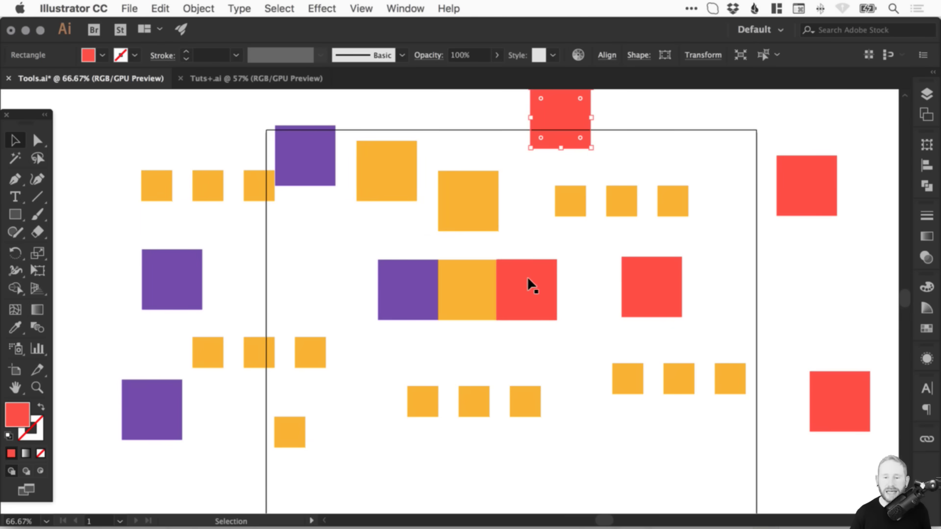
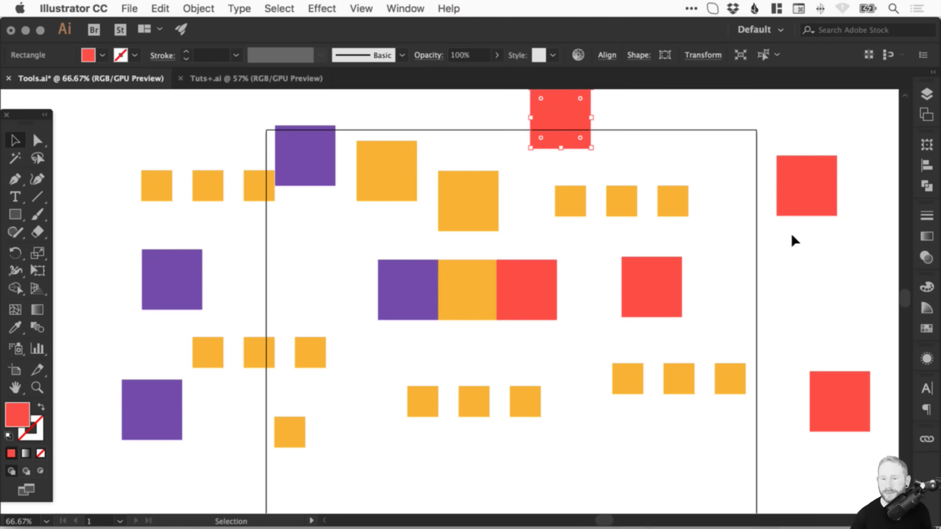
# Recolour the orange copies above the central row one by one with the yellow swatch.
pyautogui.click(760, 129)
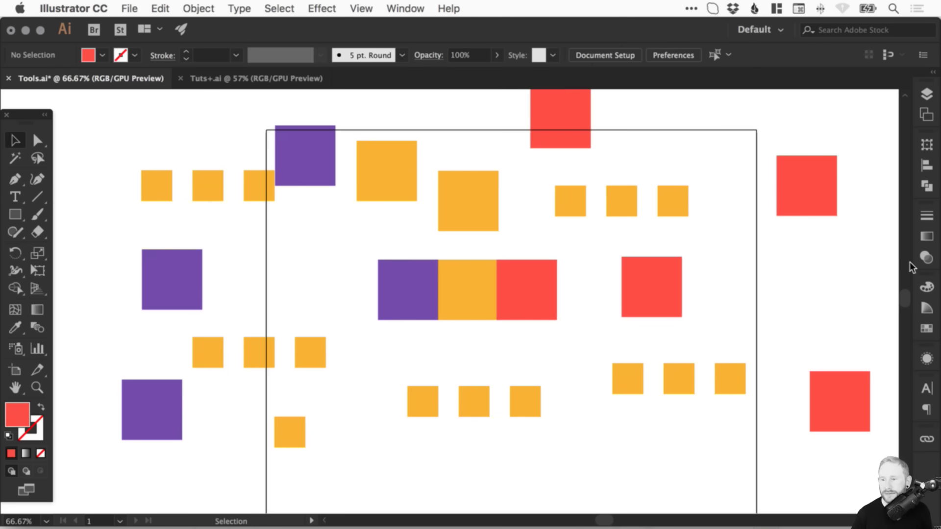
pyautogui.click(927, 329)
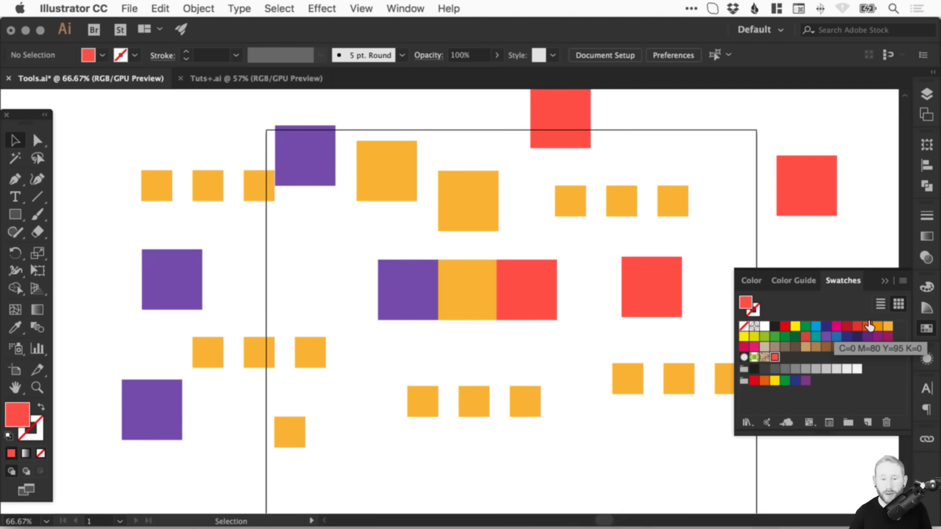
pyautogui.click(394, 161)
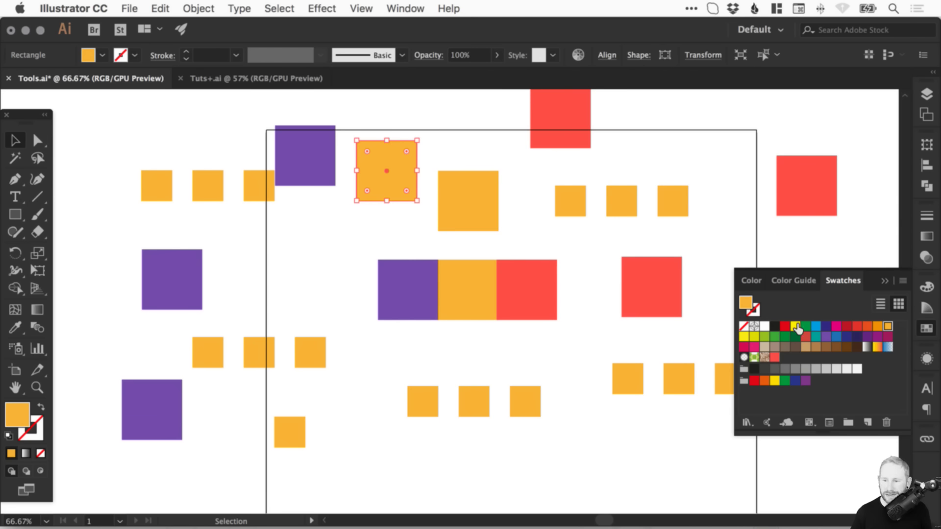
pyautogui.click(796, 327)
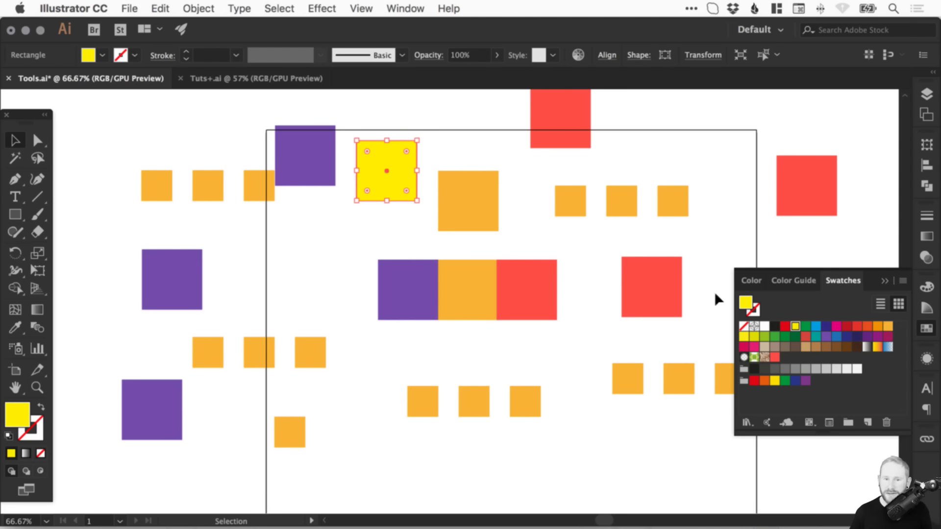
pyautogui.click(480, 207)
pyautogui.click(796, 327)
pyautogui.click(570, 192)
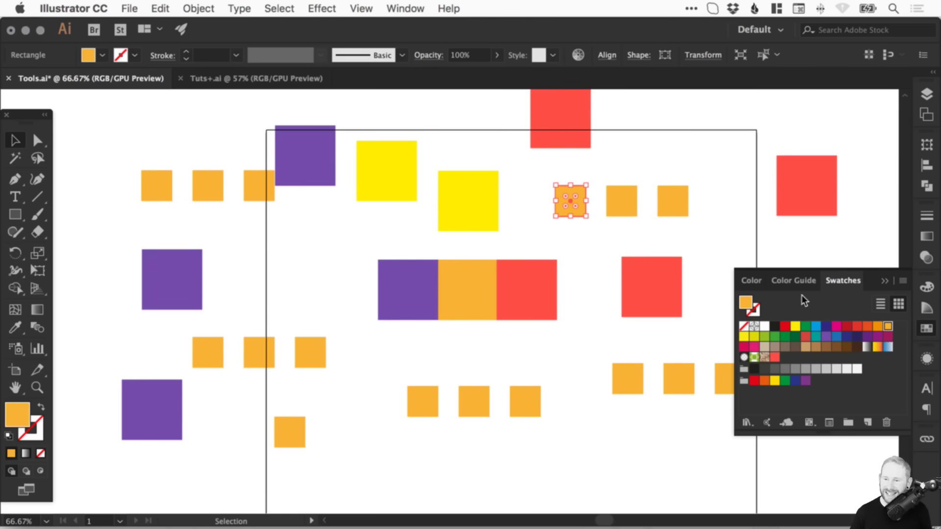
pyautogui.click(794, 327)
pyautogui.click(622, 191)
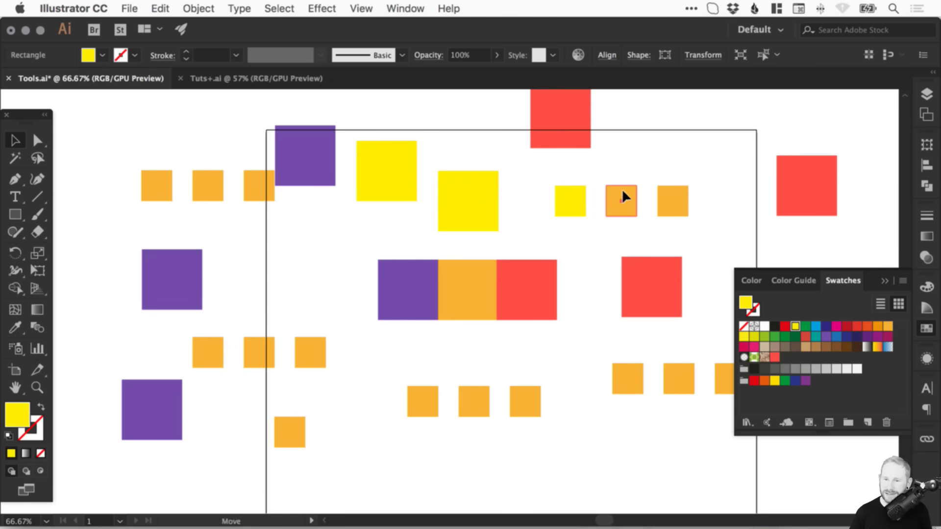
pyautogui.click(794, 327)
# Undo the yellow fills and the scattered copies, then delete any remaining copies outside the central row.
pyautogui.press('super+z')
pyautogui.press('super+z')
pyautogui.press('super+z')
pyautogui.press('super+z')
pyautogui.press('super+z')
pyautogui.press('super+z')
pyautogui.press('super+z')
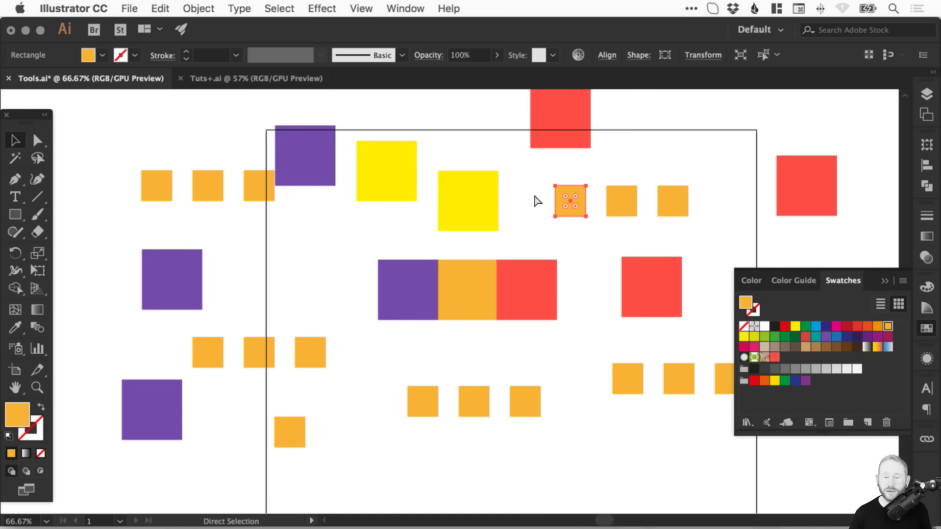
pyautogui.press('super+z')
pyautogui.press('super+z')
pyautogui.press('super+z')
pyautogui.press('super+z')
pyautogui.press('super+z')
pyautogui.press('super+z')
pyautogui.press('super+z')
pyautogui.press('super+z')
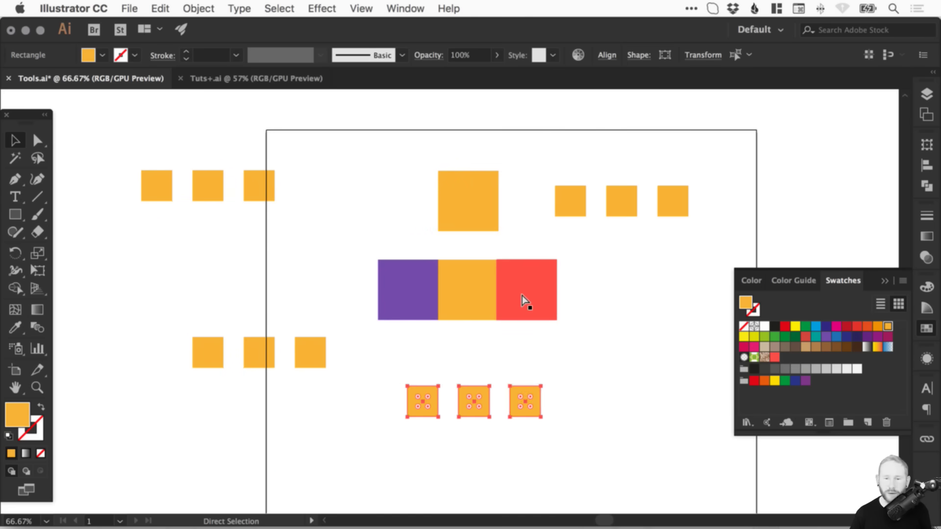
pyautogui.press('super+z')
pyautogui.press('super+z')
pyautogui.moveTo(375, 171); pyautogui.dragTo(680, 212)
pyautogui.press('Delete')
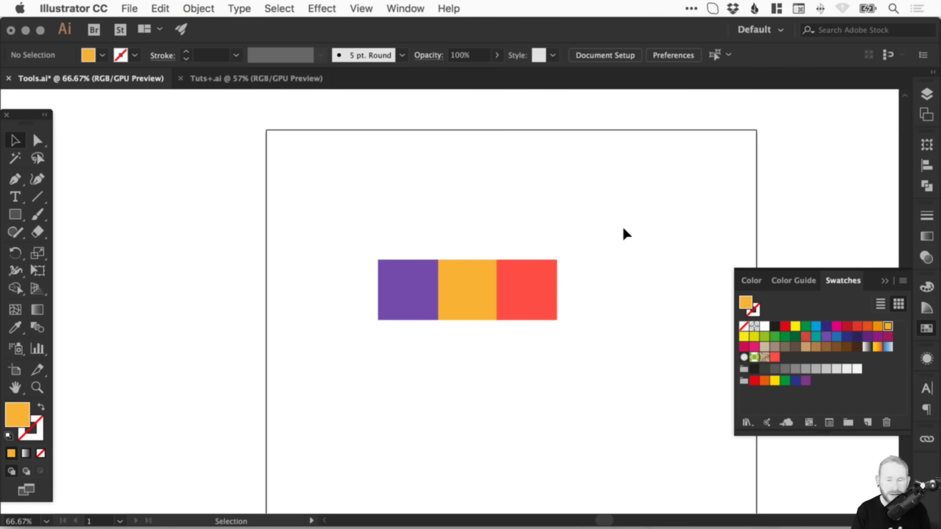
# Make the middle square's orange swatch, C=0 M=35 Y=85 K=0, a global colour.
pyautogui.click(468, 270)
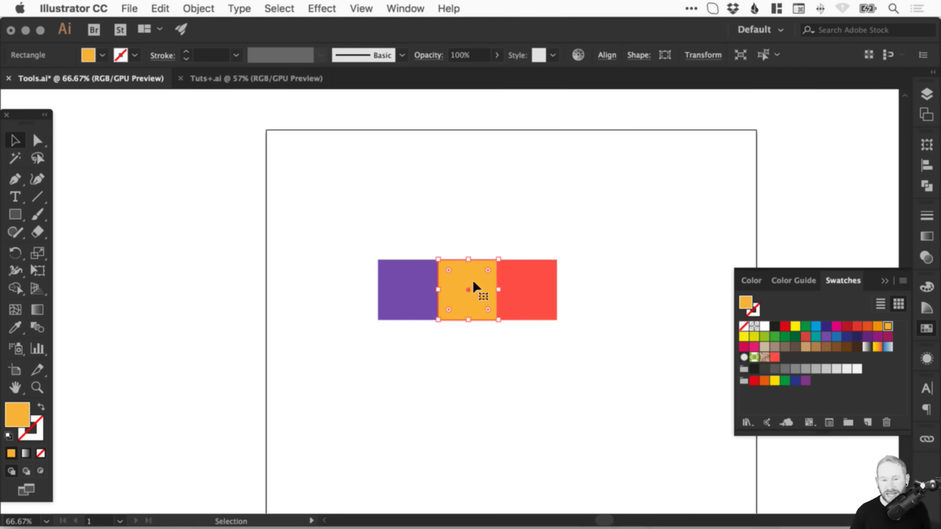
pyautogui.doubleClick(888, 326)
pyautogui.click(146, 228)
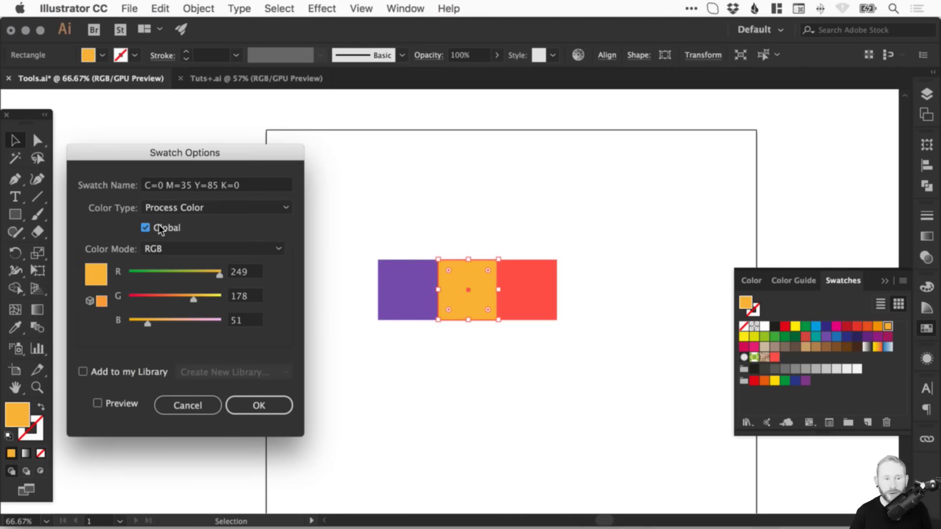
pyautogui.click(265, 402)
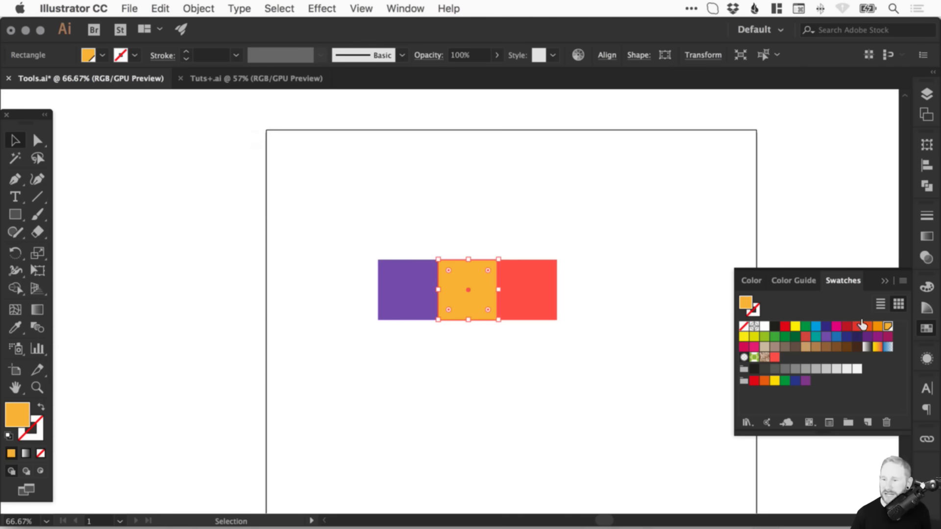
# Make the red square's swatch, R=255 G=78 B=69, a global colour.
pyautogui.click(545, 310)
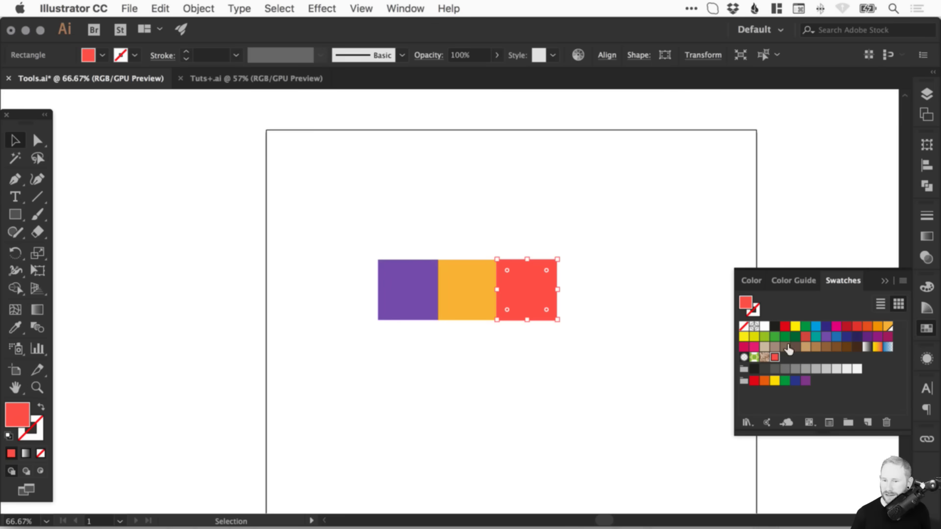
pyautogui.doubleClick(775, 357)
pyautogui.click(152, 232)
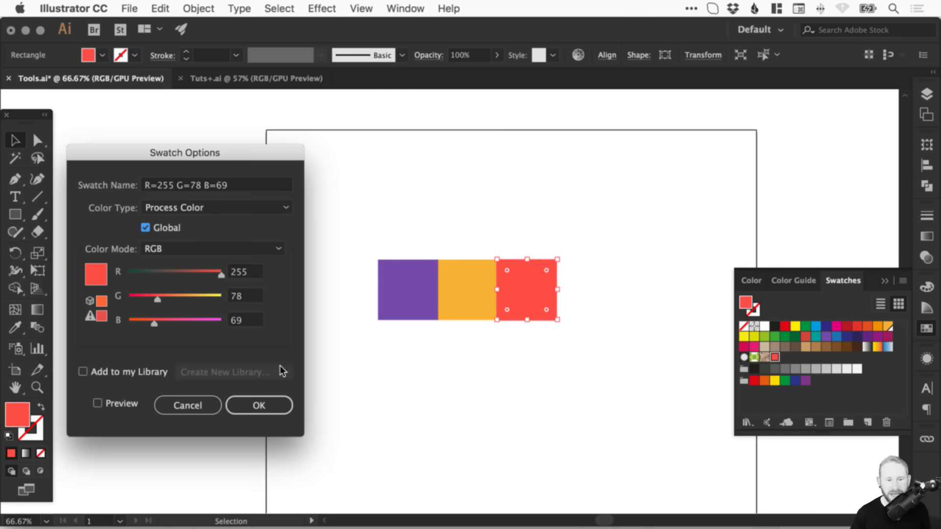
pyautogui.click(288, 400)
# Make the purple square's swatch, C=70 M=15 Y=0 K=0, a global colour.
pyautogui.click(413, 293)
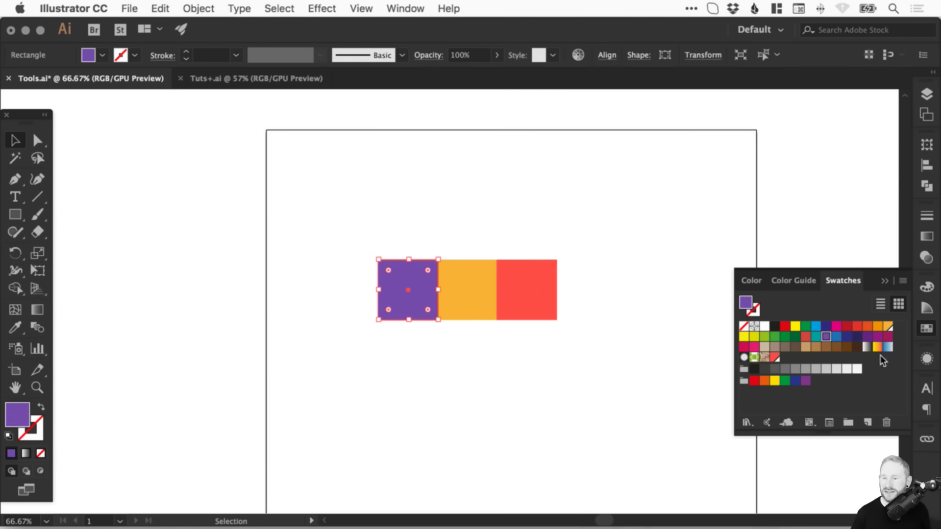
pyautogui.doubleClick(827, 336)
pyautogui.click(165, 227)
pyautogui.click(256, 404)
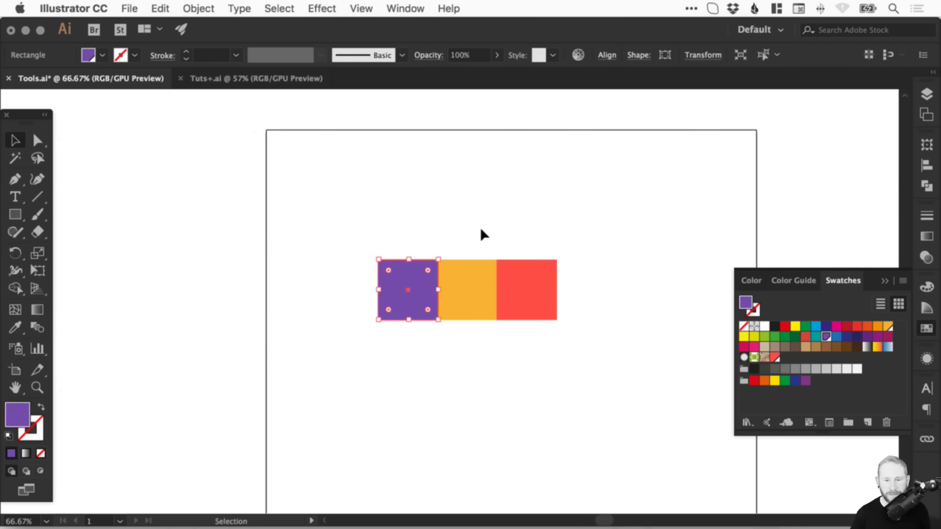
pyautogui.click(504, 206)
# Reorder the swatches so the purple and orange global colours sit directly after the red one.
pyautogui.moveTo(827, 336); pyautogui.dragTo(779, 358)
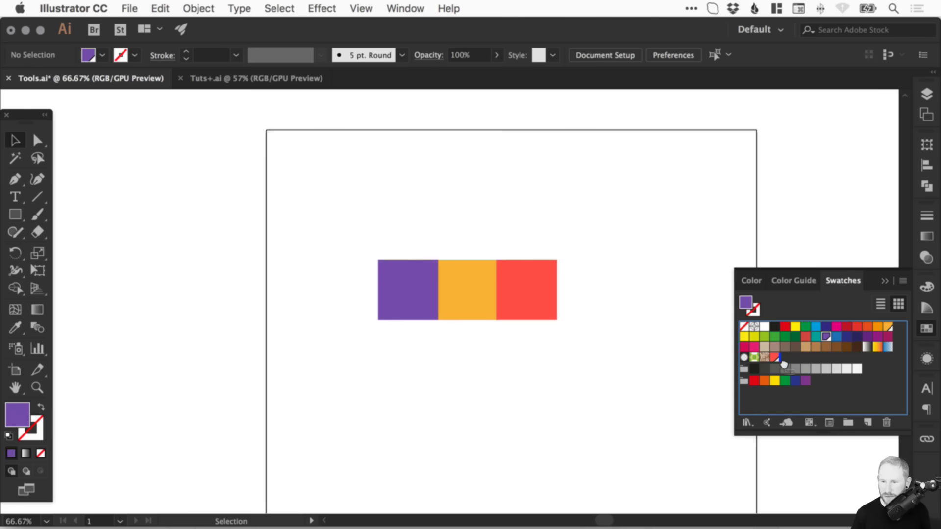
pyautogui.moveTo(883, 331); pyautogui.dragTo(808, 360)
pyautogui.click(903, 277)
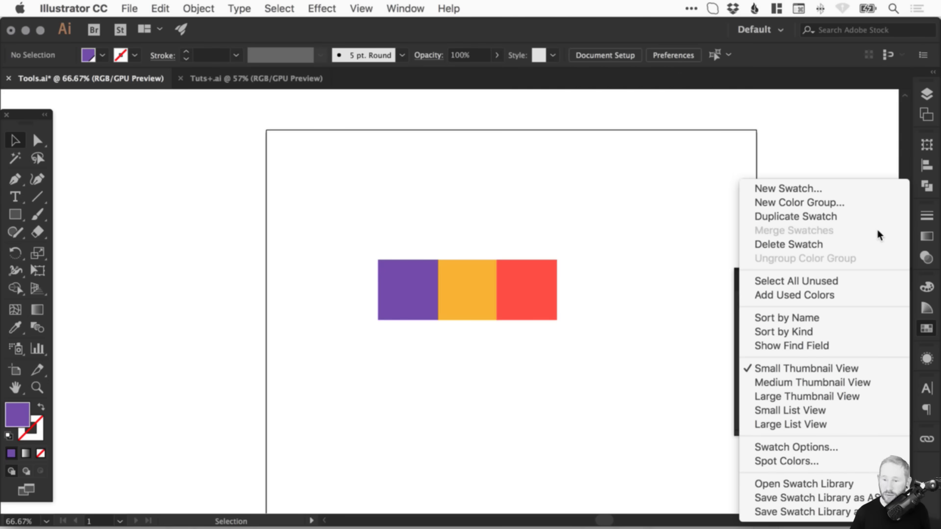
pyautogui.click(849, 139)
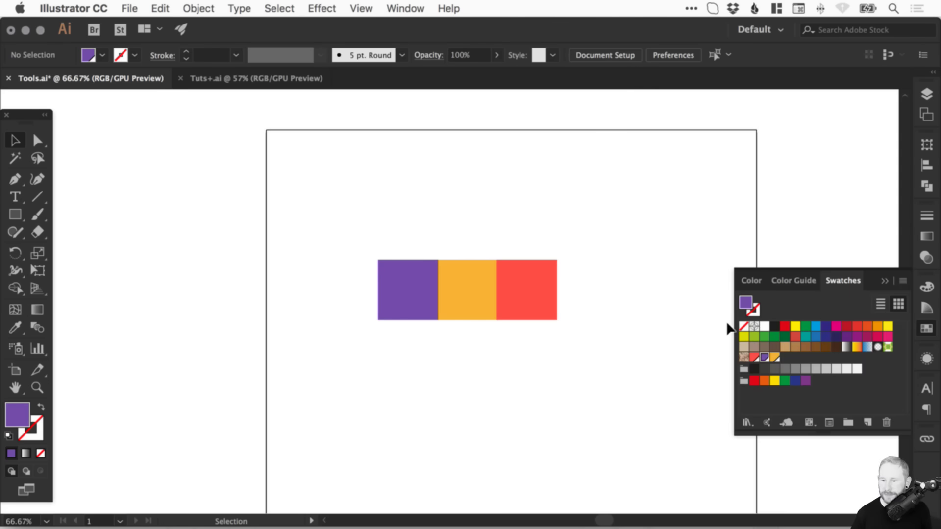
# Delete an unused light brown swatch from the swatch collection.
pyautogui.click(795, 346)
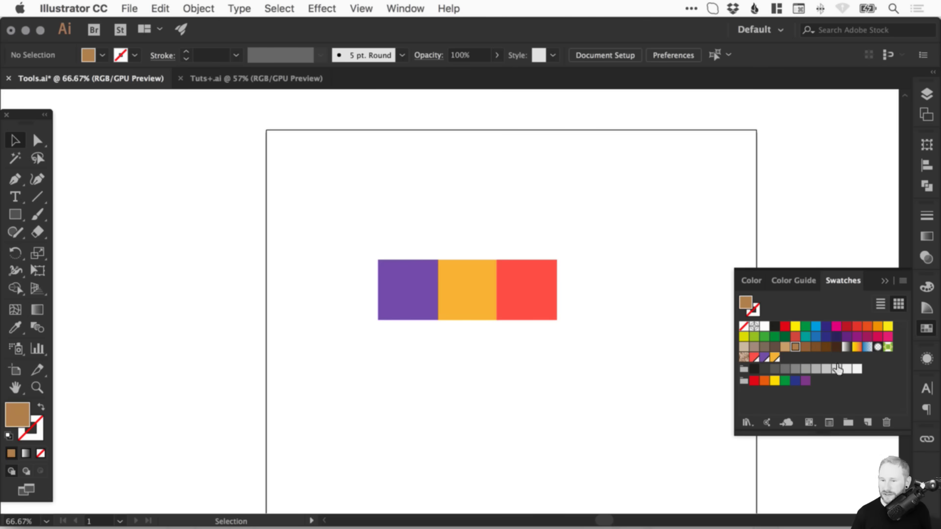
pyautogui.click(885, 422)
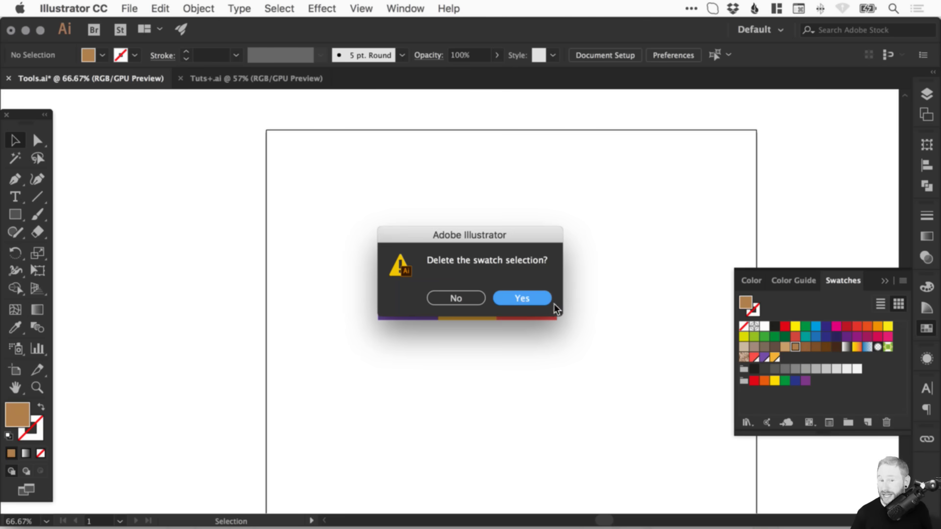
pyautogui.click(532, 298)
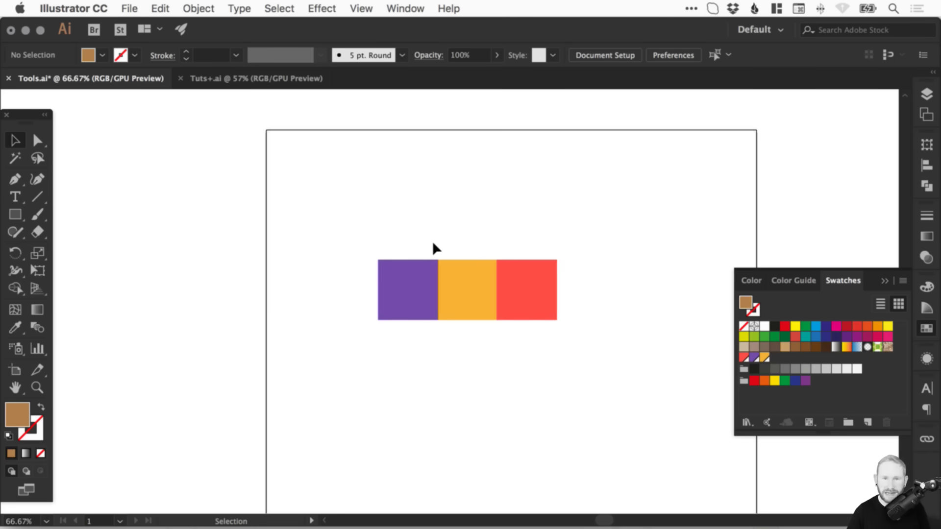
# Draw a brown circle off the artboard's upper-left corner and place a copy overlapping that corner.
pyautogui.moveTo(16, 214); pyautogui.dragTo(69, 250)
pyautogui.moveTo(108, 153)
pyautogui.mouseDown()
pyautogui.moveTo(204, 248)
pyautogui.moveTo(328, 195)
pyautogui.mouseUp()
pyautogui.press('v')
pyautogui.moveTo(125, 302); pyautogui.dragTo(305, 165)
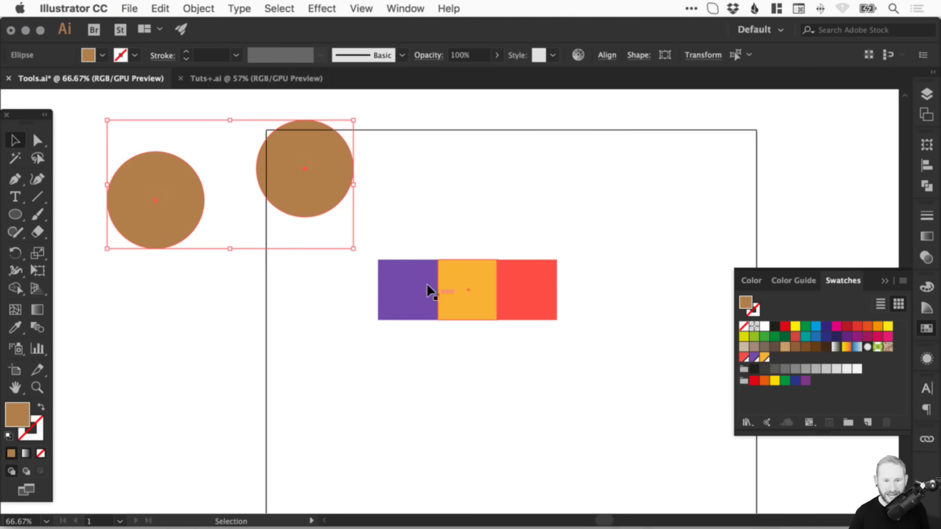
# Recolour both brown circles with the purple square's fill using the Eyedropper.
pyautogui.click(15, 327)
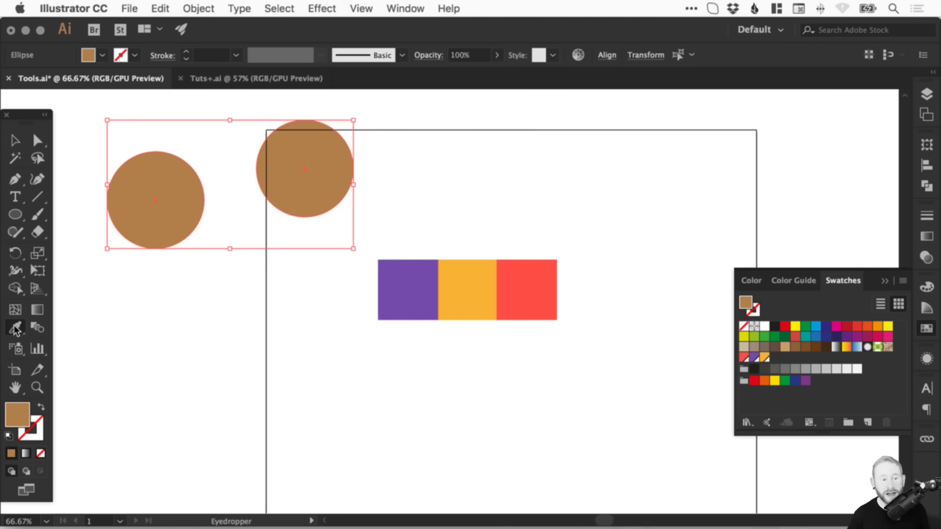
pyautogui.click(402, 304)
pyautogui.press('v')
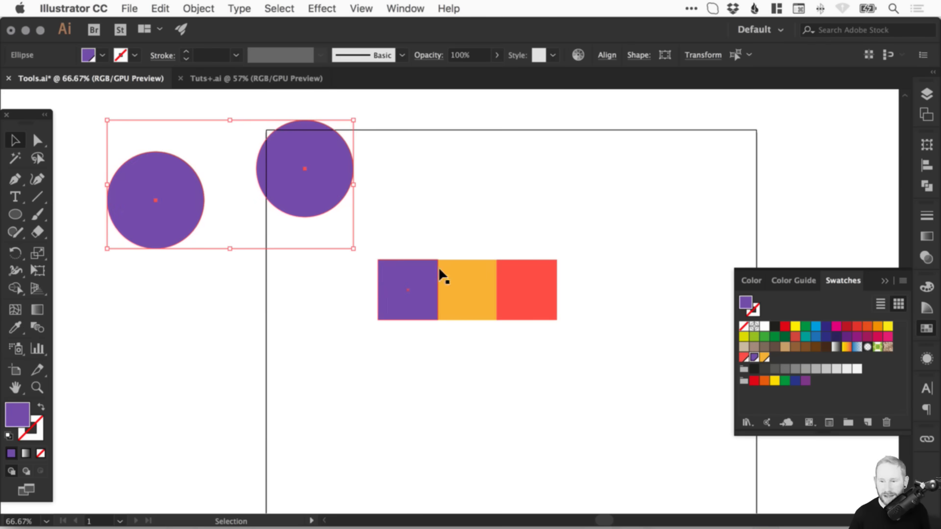
# Draw a large circle overlapping the two purple circles from below and fill it with the middle square's orange.
pyautogui.click(18, 219)
pyautogui.moveTo(141, 290); pyautogui.dragTo(258, 369)
pyautogui.press('v')
pyautogui.moveTo(167, 318); pyautogui.dragTo(259, 317)
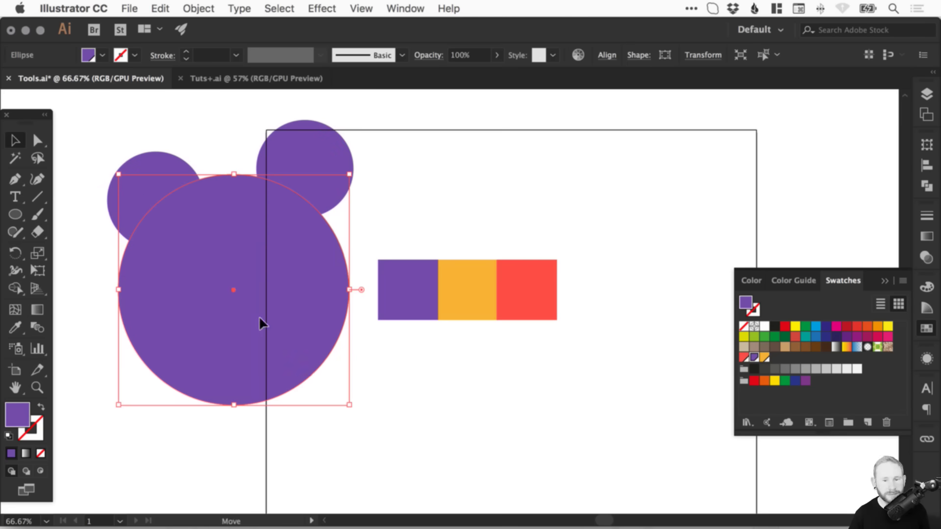
pyautogui.press('i')
pyautogui.click(462, 284)
pyautogui.press('v')
# Draw an orange rectangle above the row of squares and place two copies of it lower down.
pyautogui.click(16, 215)
pyautogui.moveTo(18, 216); pyautogui.dragTo(74, 214)
pyautogui.moveTo(454, 143); pyautogui.dragTo(579, 200)
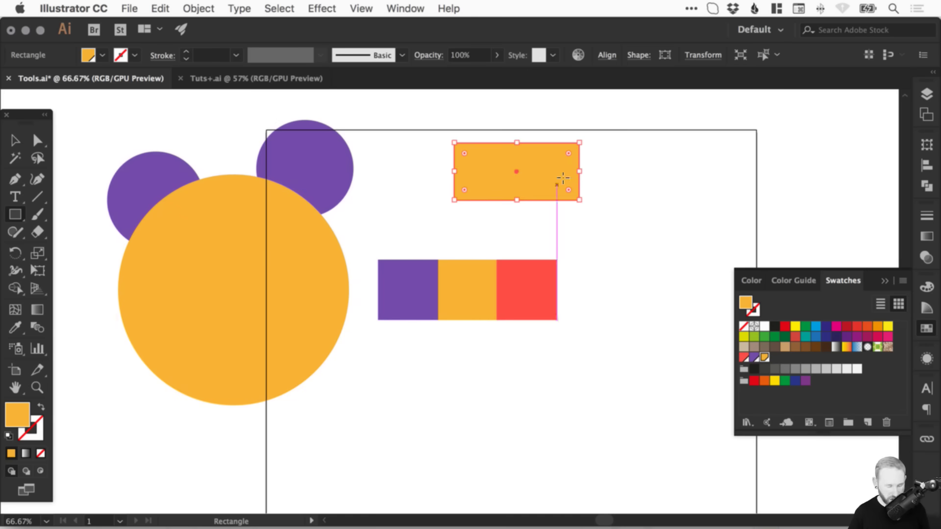
pyautogui.press('v')
pyautogui.moveTo(534, 160); pyautogui.dragTo(318, 428)
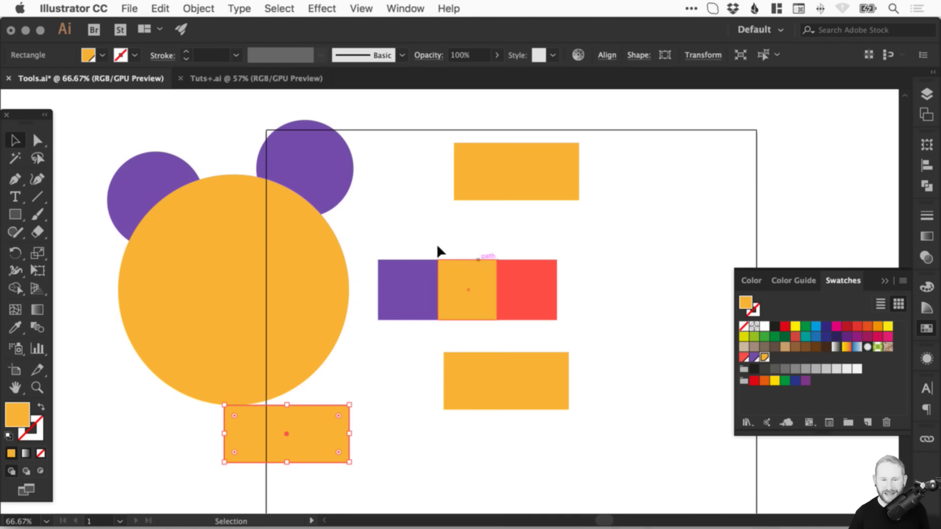
# Shrink the large orange circle slightly and move it up, clear of the rectangle below it.
pyautogui.click(284, 261)
pyautogui.moveTo(349, 175); pyautogui.dragTo(343, 181)
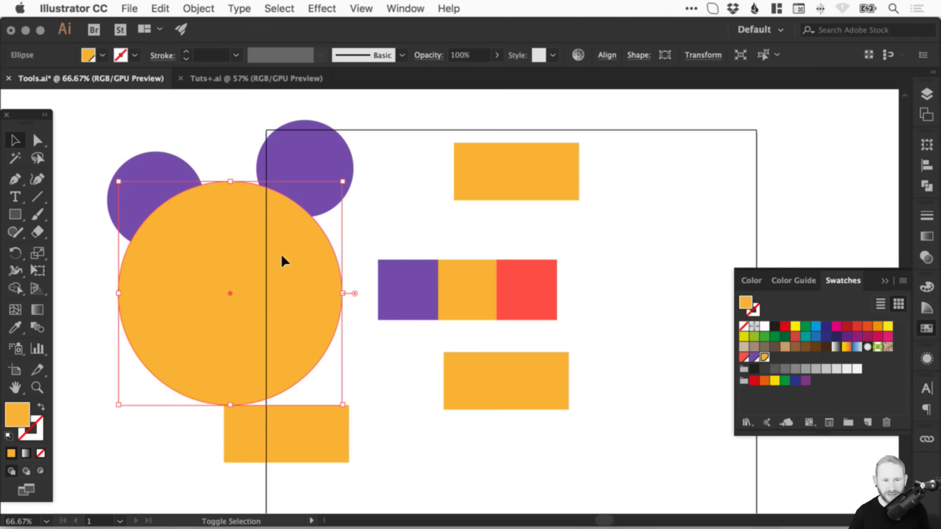
pyautogui.moveTo(282, 256); pyautogui.dragTo(261, 246)
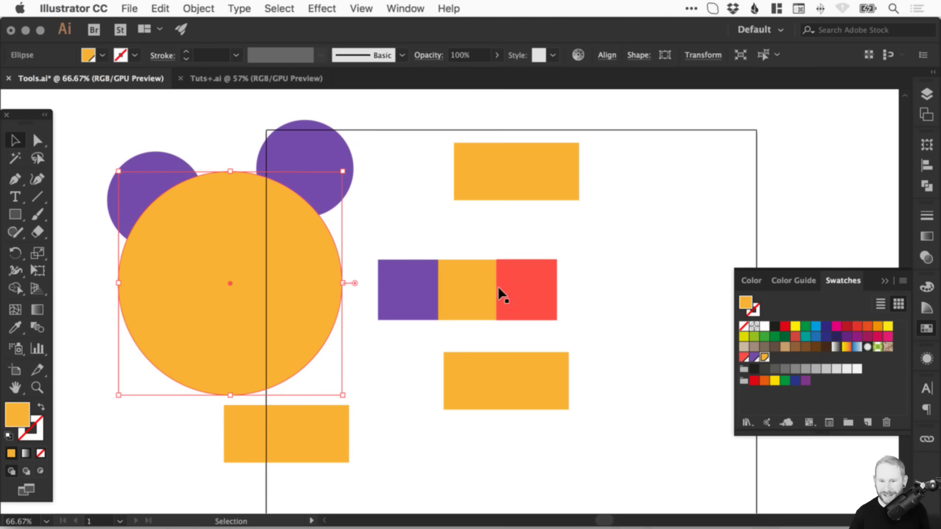
# Add red copies near the artboard's right side: one of the upper orange rectangle and two of a purple circle.
pyautogui.moveTo(509, 168); pyautogui.dragTo(696, 169)
pyautogui.click(744, 357)
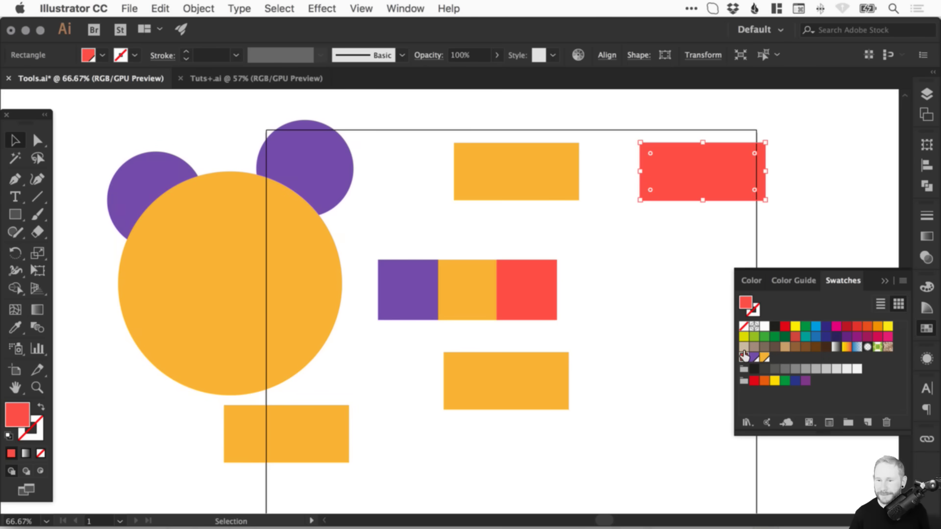
pyautogui.moveTo(338, 176); pyautogui.dragTo(725, 199)
pyautogui.press('i')
pyautogui.click(717, 187)
pyautogui.press('v')
pyautogui.moveTo(690, 263); pyautogui.dragTo(632, 395)
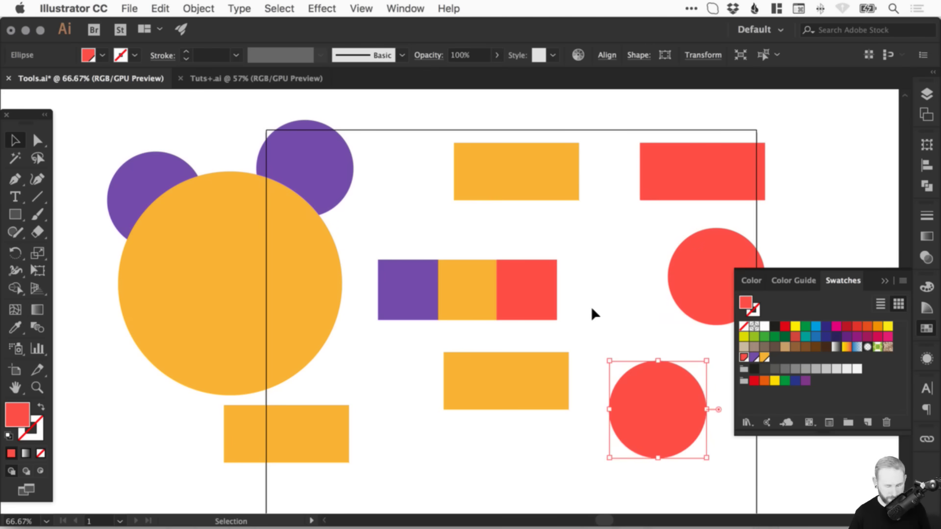
# Recolour the lower red circle orange and place a purple circle copy beside the upper orange rectangle.
pyautogui.press('i')
pyautogui.click(527, 369)
pyautogui.press('v')
pyautogui.moveTo(136, 172); pyautogui.dragTo(386, 143)
pyautogui.press('u')
pyautogui.click(487, 167)
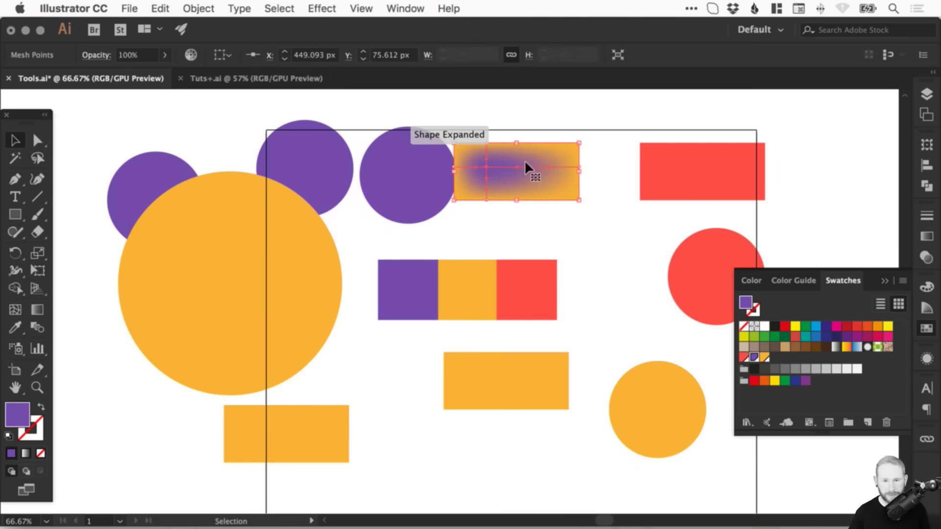
pyautogui.press('super+z')
pyautogui.press('v')
# Change the purple global swatch to blue, R=36 G=118 B=242, with the preview on.
pyautogui.moveTo(519, 258); pyautogui.dragTo(505, 241)
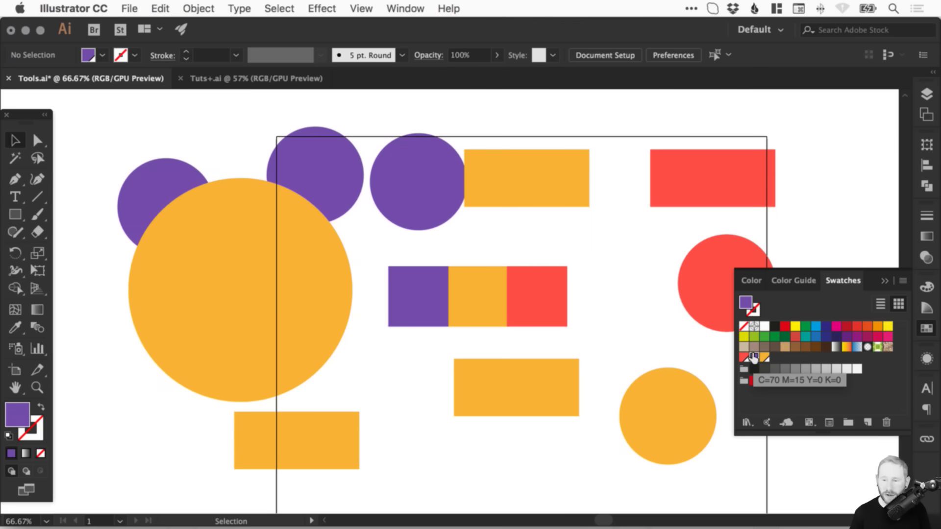
pyautogui.doubleClick(755, 357)
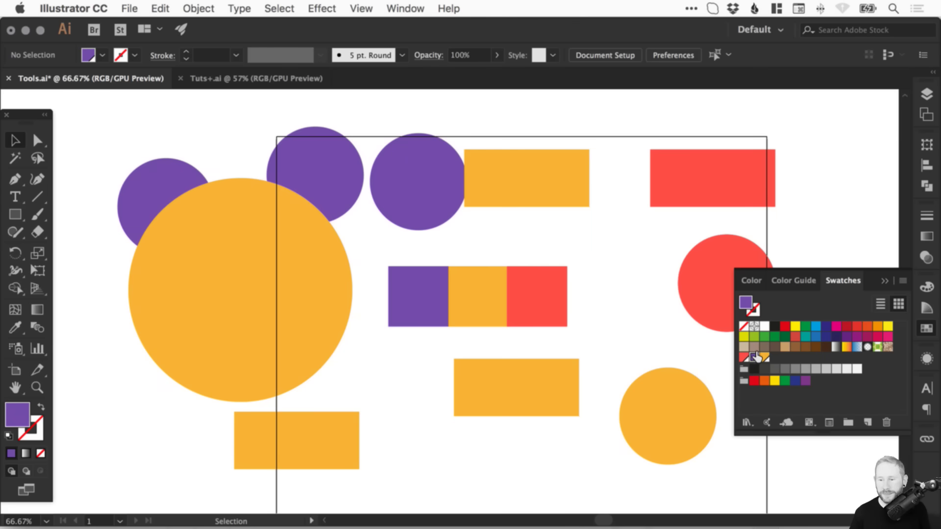
pyautogui.moveTo(215, 151); pyautogui.dragTo(810, 112)
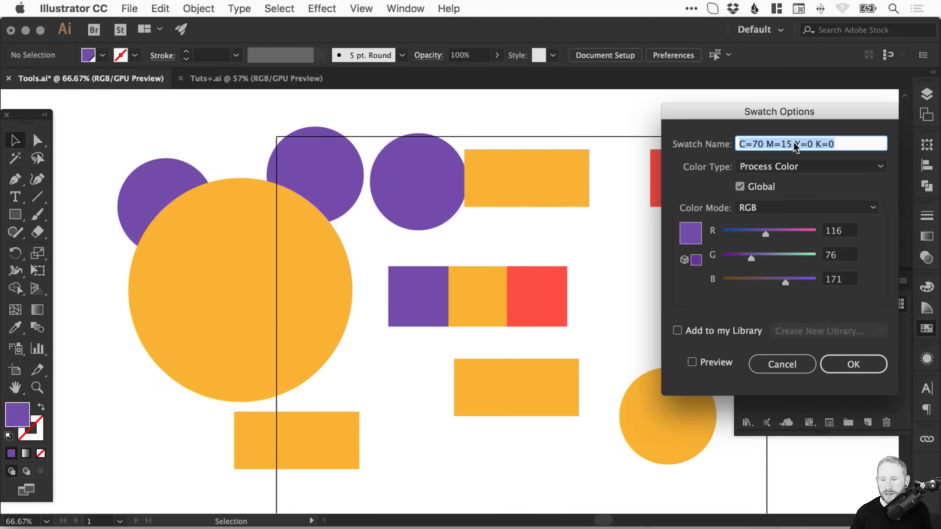
pyautogui.click(716, 362)
pyautogui.moveTo(765, 233); pyautogui.dragTo(811, 280)
pyautogui.moveTo(784, 233); pyautogui.dragTo(742, 231)
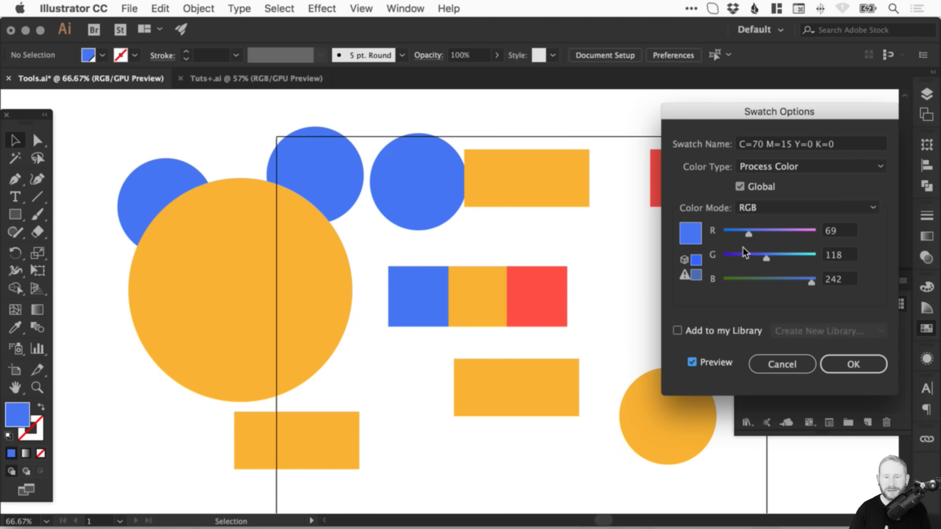
pyautogui.moveTo(754, 233); pyautogui.dragTo(749, 233)
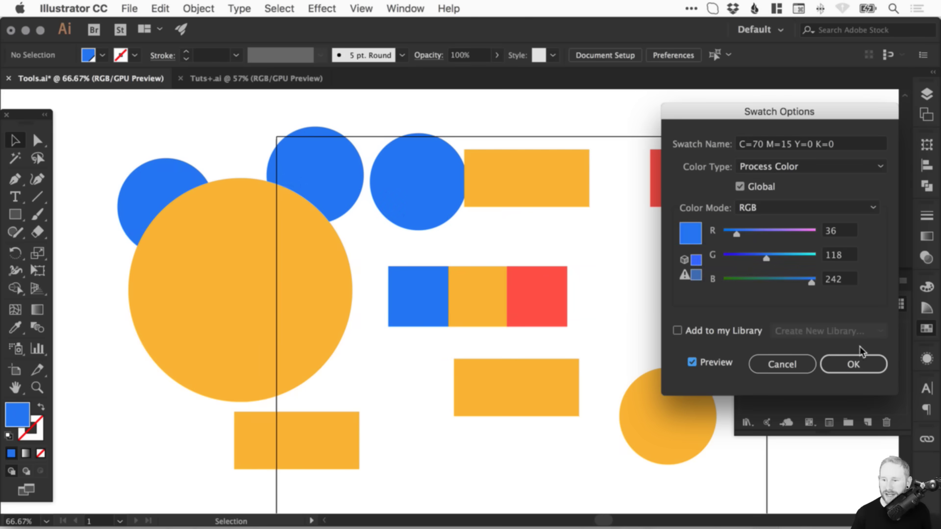
pyautogui.click(855, 363)
# Change the light orange global swatch to a reddish orange by lowering its green value, with the preview on.
pyautogui.doubleClick(764, 356)
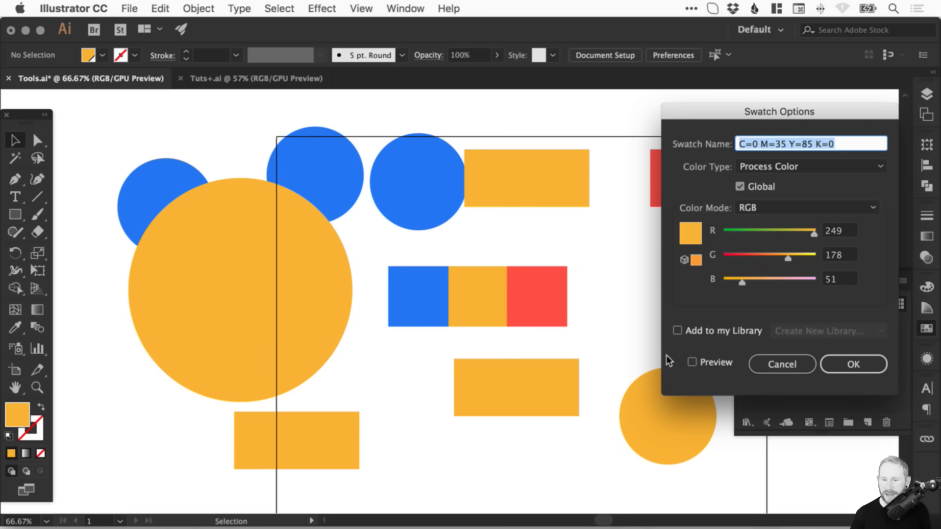
pyautogui.click(692, 362)
pyautogui.moveTo(784, 258); pyautogui.dragTo(760, 258)
pyautogui.click(853, 363)
# Change the red global swatch to a bright green and close the swatch collection.
pyautogui.click(744, 357)
pyautogui.doubleClick(743, 357)
pyautogui.moveTo(815, 234); pyautogui.dragTo(806, 255)
pyautogui.click(852, 363)
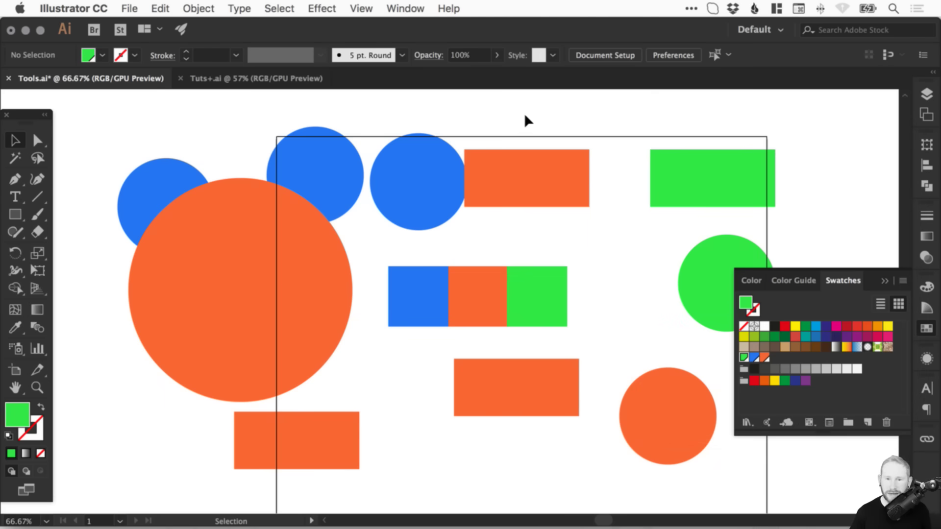
pyautogui.click(925, 326)
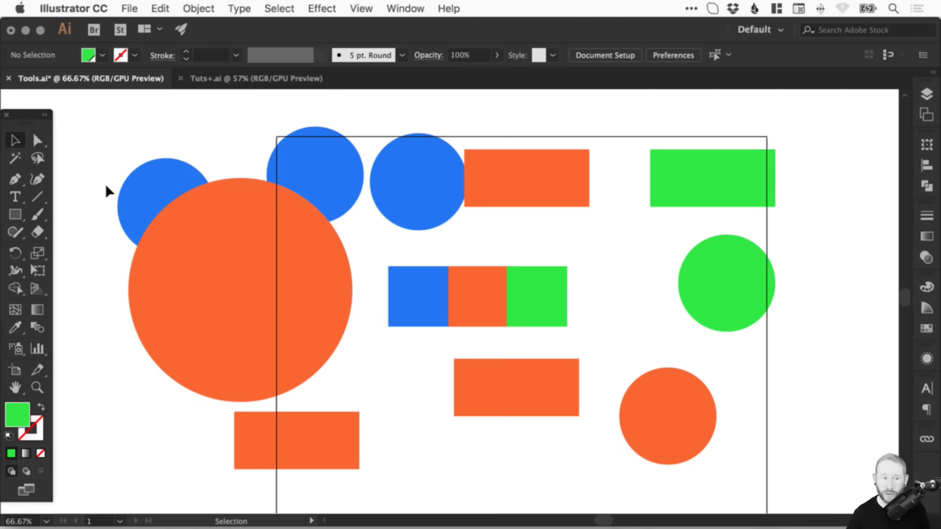
# Delete all the artwork and fit the empty artboard in the window.
pyautogui.press('super+a')
pyautogui.press('BackSpace')
pyautogui.press('super+0')
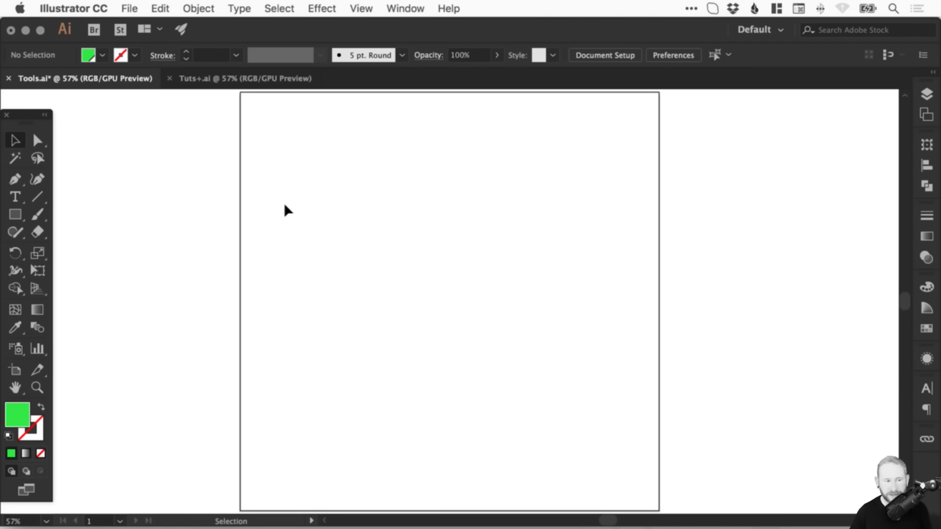
# Draw a green rectangle and centre it horizontally in the upper half of the artboard.
pyautogui.press('m')
pyautogui.moveTo(337, 178)
pyautogui.mouseDown()
pyautogui.moveTo(481, 285)
pyautogui.moveTo(547, 311)
pyautogui.mouseUp()
pyautogui.press('v')
pyautogui.moveTo(504, 216); pyautogui.dragTo(510, 224)
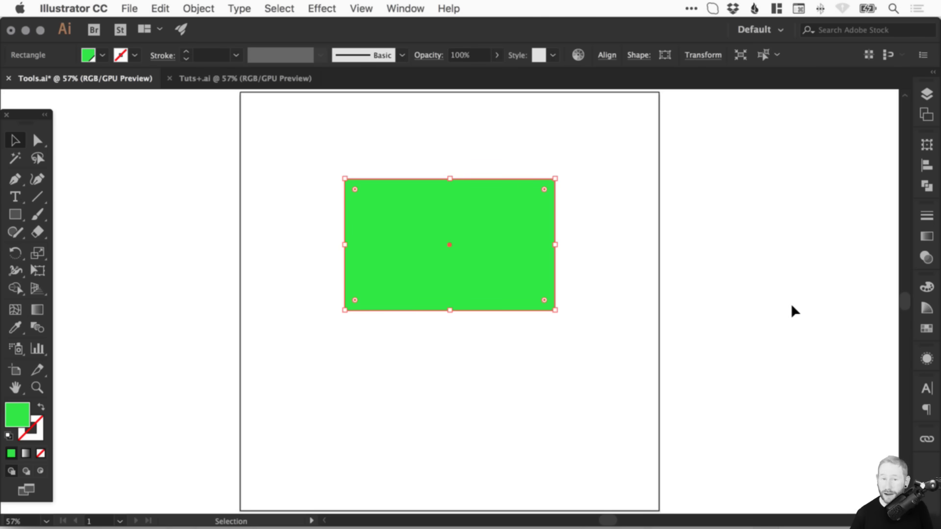
# Show the gradient settings and fill the green rectangle with the white-to-black linear gradient.
pyautogui.click(926, 237)
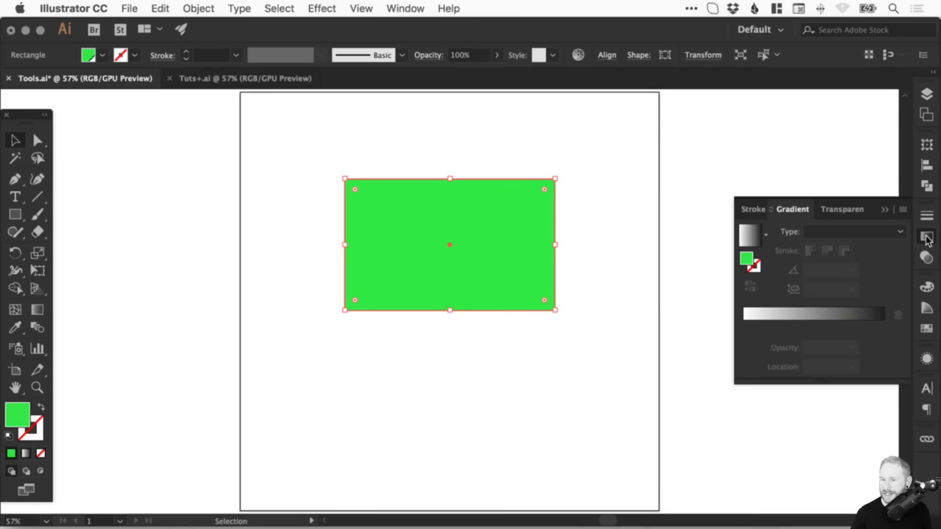
pyautogui.click(405, 10)
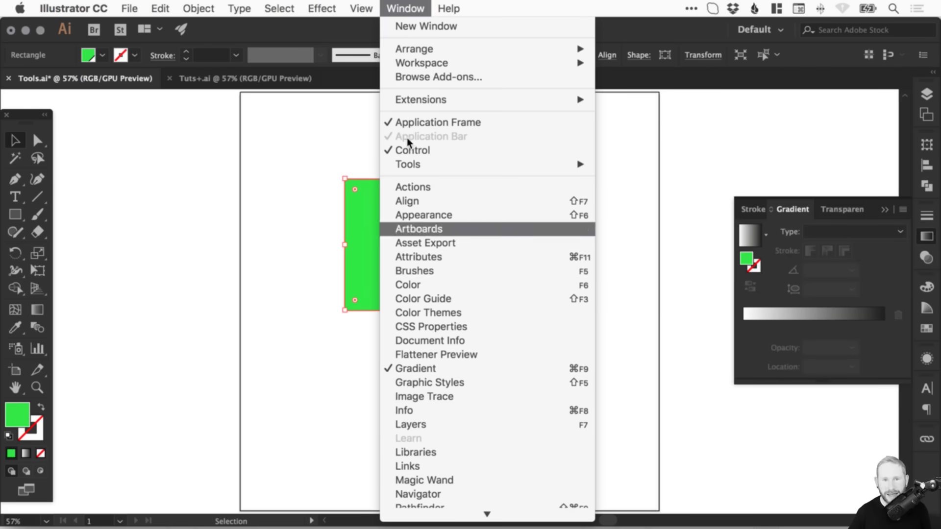
pyautogui.click(413, 7)
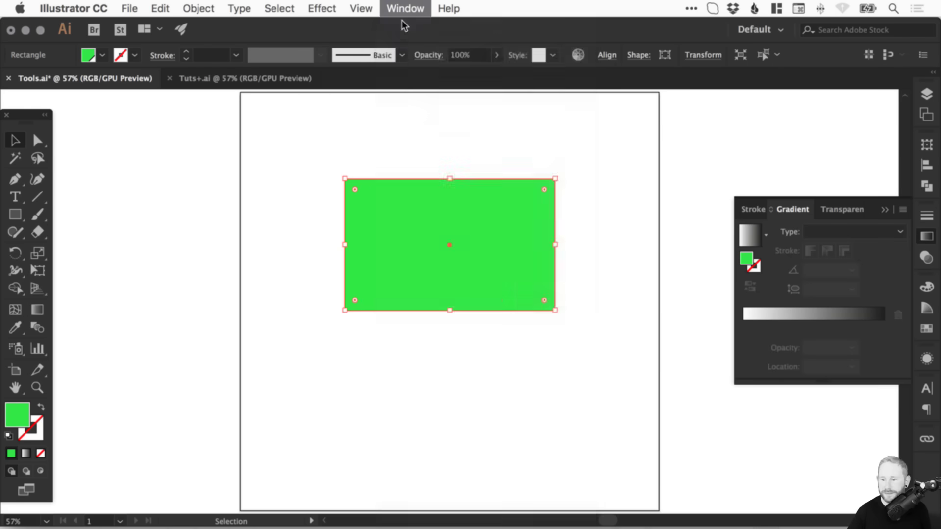
pyautogui.click(813, 314)
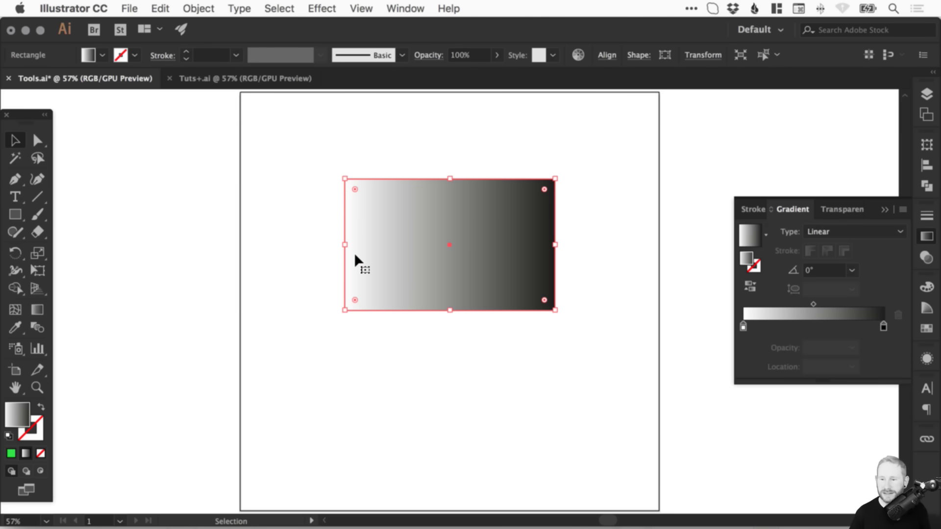
# Reverse the rectangle's gradient and switch it back again, twice.
pyautogui.click(751, 288)
pyautogui.click(751, 287)
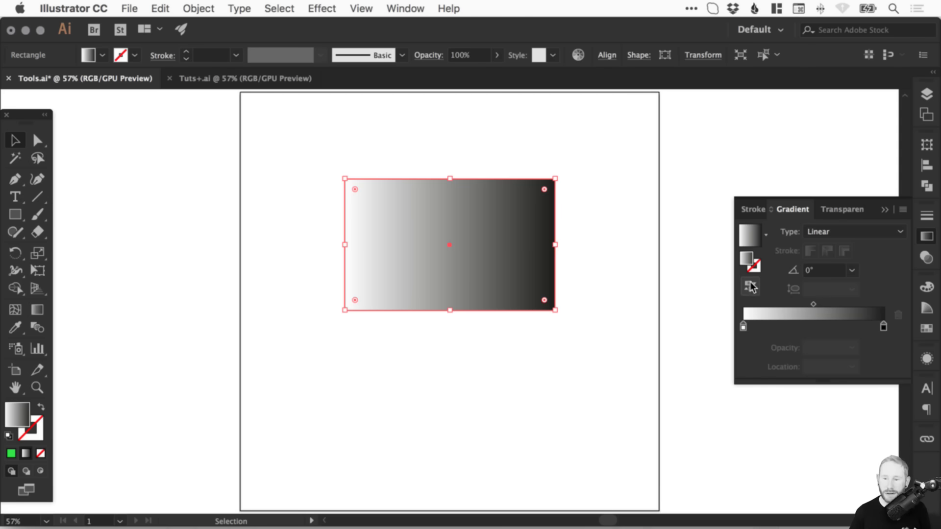
pyautogui.click(750, 287)
pyautogui.click(749, 288)
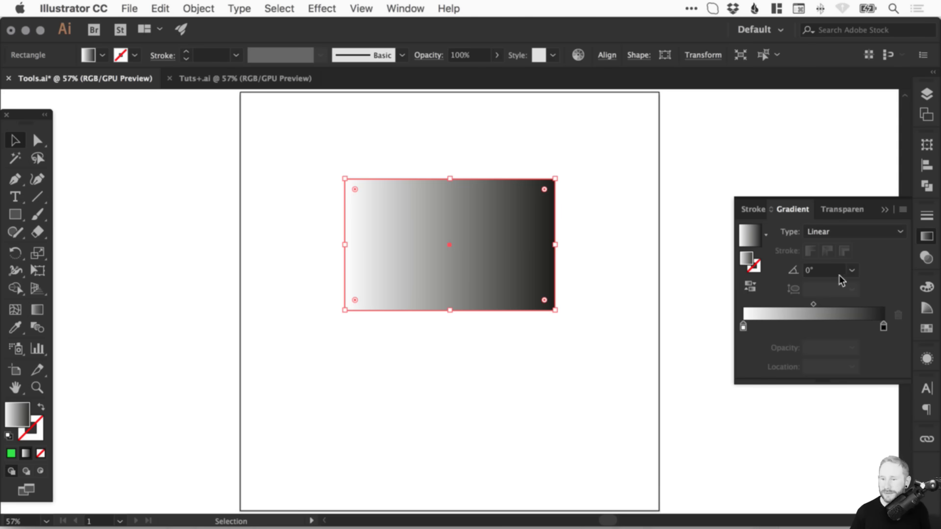
# Set the linear gradient's angle to 30° and then to 90°, and reverse the gradient and back once.
pyautogui.write('30')
pyautogui.press('Return')
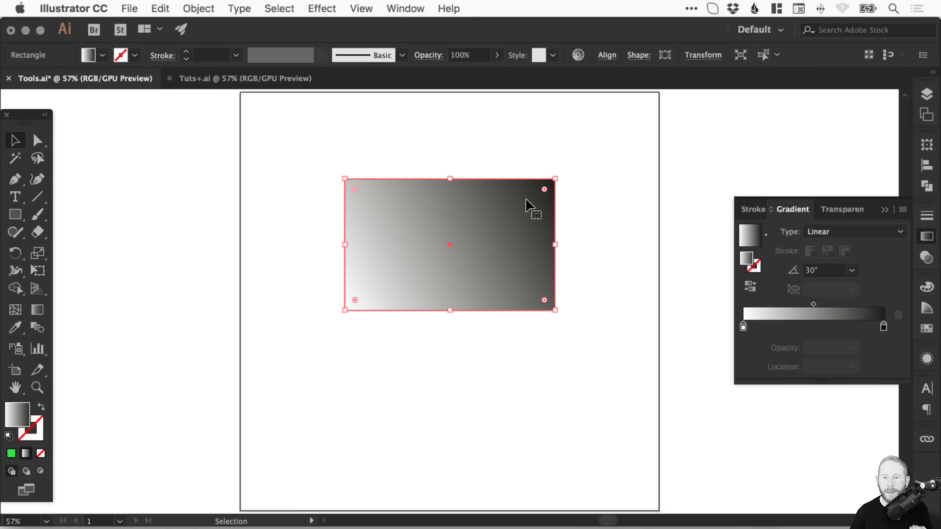
pyautogui.click(853, 269)
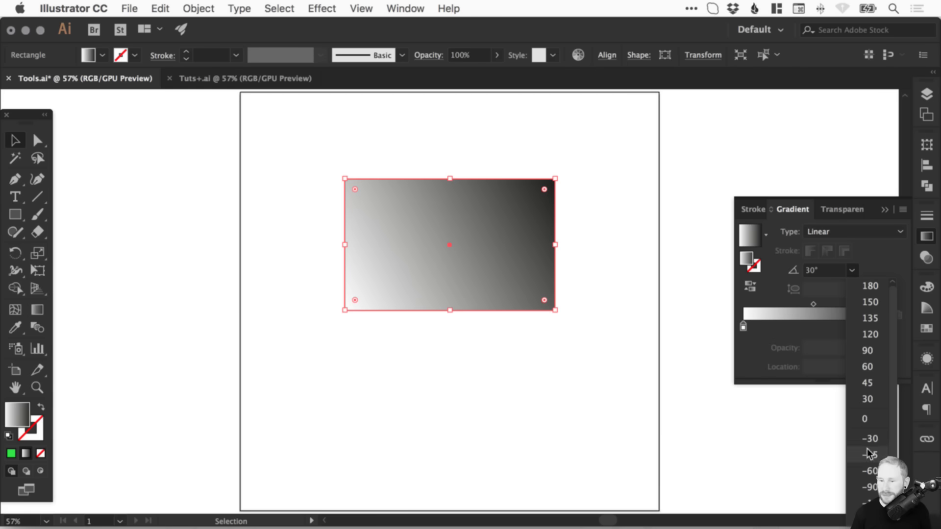
pyautogui.click(864, 344)
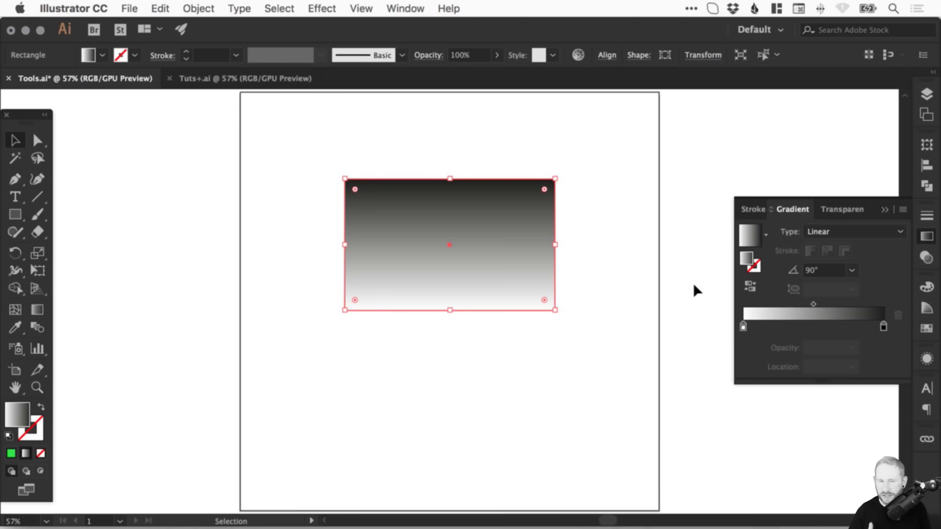
pyautogui.click(753, 291)
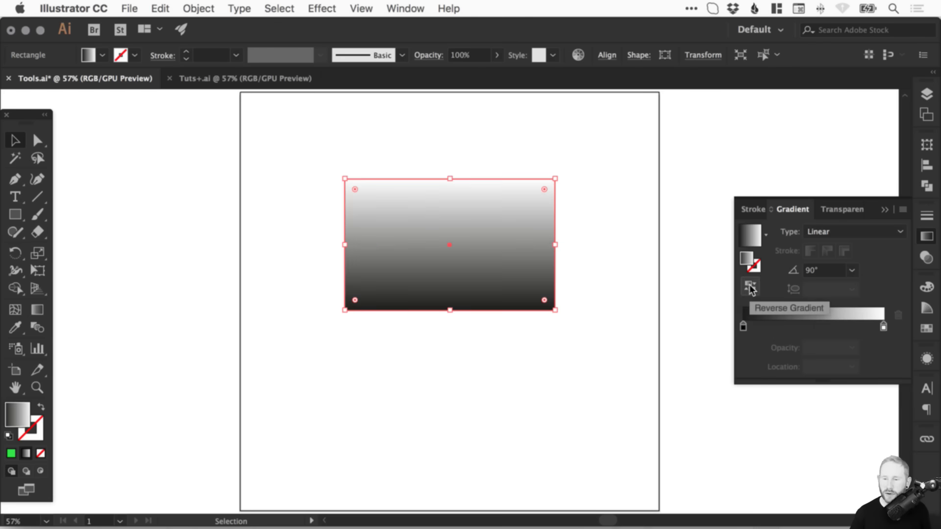
pyautogui.click(754, 291)
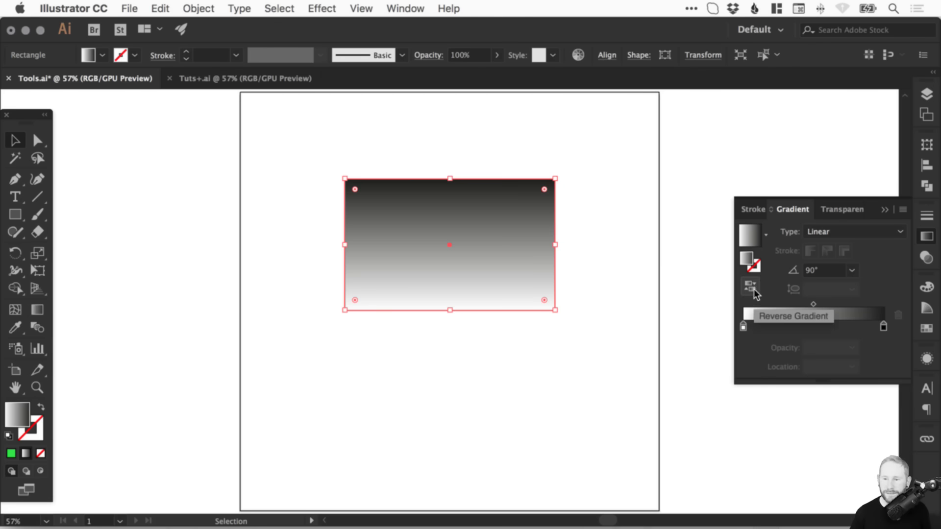
# Swap the rectangle's fill and stroke so the gradient is on the stroke, and set the stroke weight to 22 pt.
pyautogui.click(41, 406)
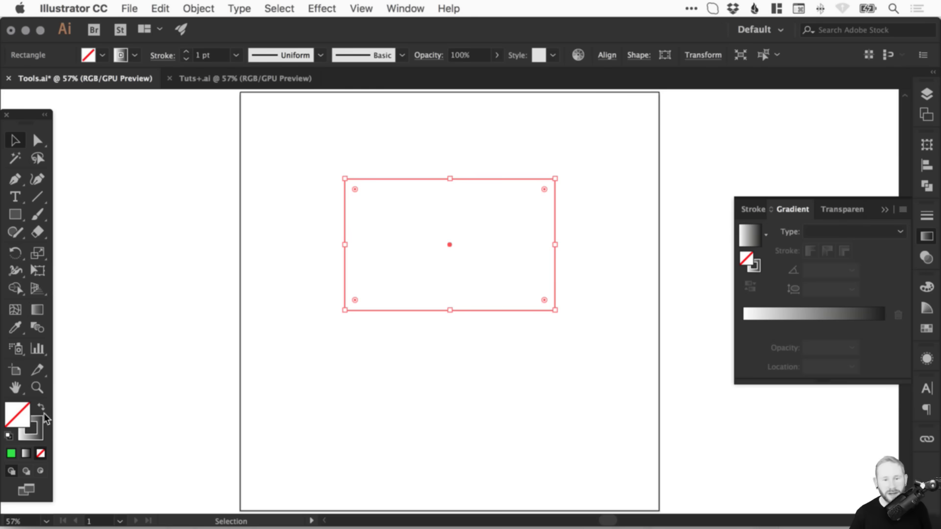
pyautogui.press('super+space')
pyautogui.moveTo(330, 175); pyautogui.dragTo(415, 214)
pyautogui.press('space')
pyautogui.moveTo(470, 388); pyautogui.dragTo(448, 262)
pyautogui.moveTo(432, 355); pyautogui.dragTo(400, 235)
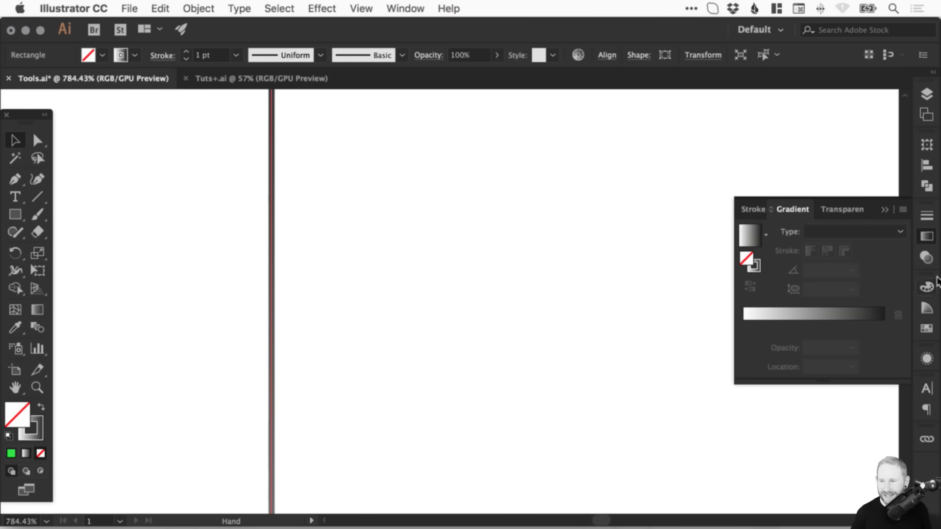
pyautogui.click(925, 217)
pyautogui.click(792, 226)
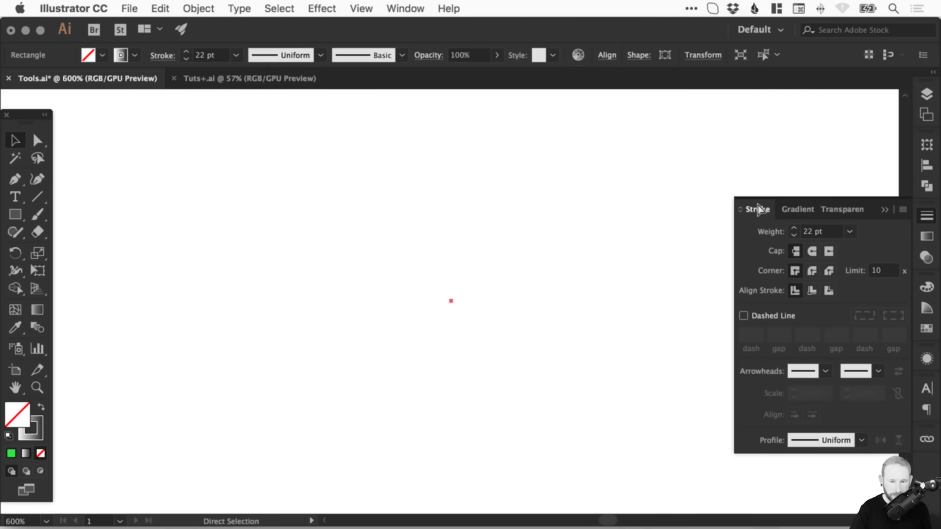
pyautogui.press('super+0')
pyautogui.press('v')
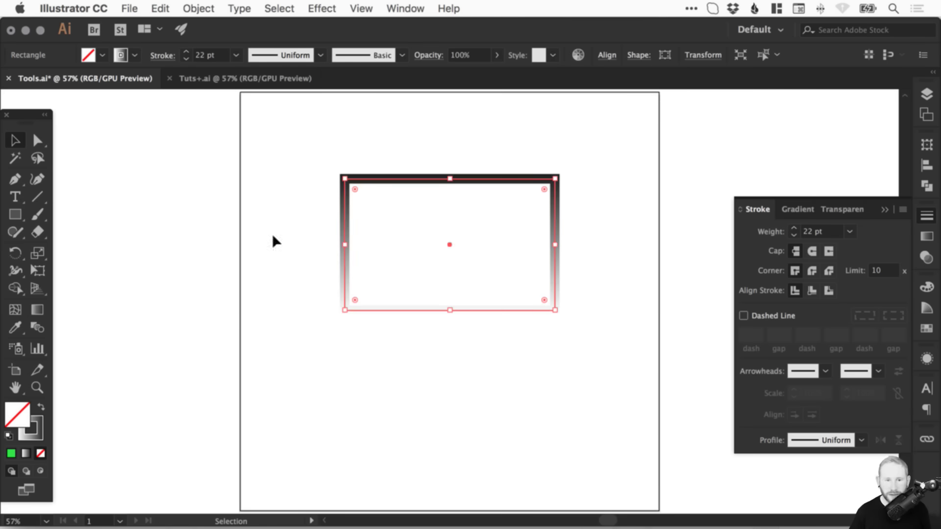
pyautogui.click(368, 214)
pyautogui.moveTo(366, 153); pyautogui.dragTo(444, 261)
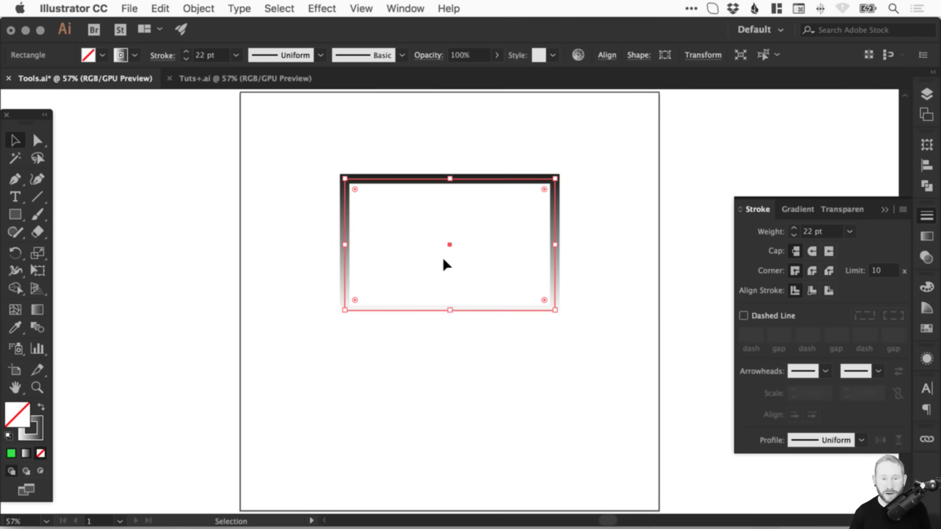
# Swap the fill and stroke back and forth, ending with the gradient on the rectangle's fill.
pyautogui.click(41, 406)
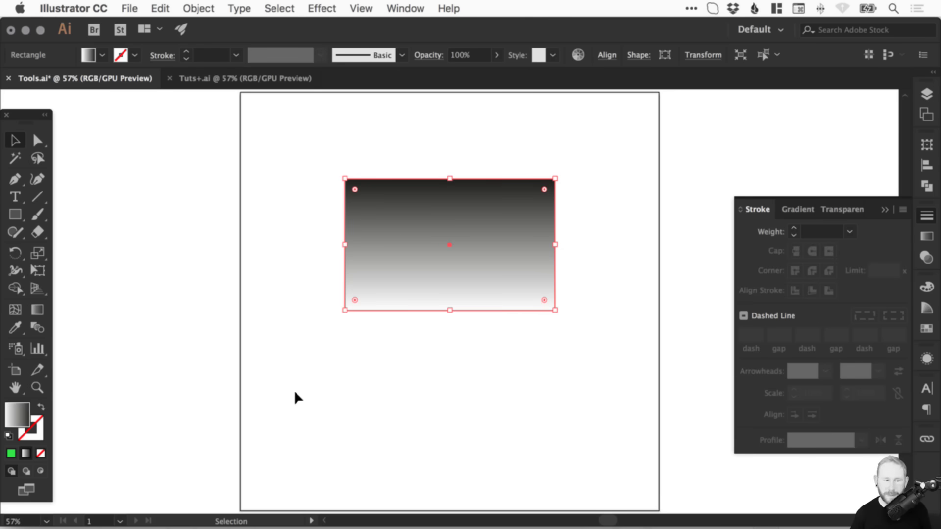
pyautogui.click(40, 405)
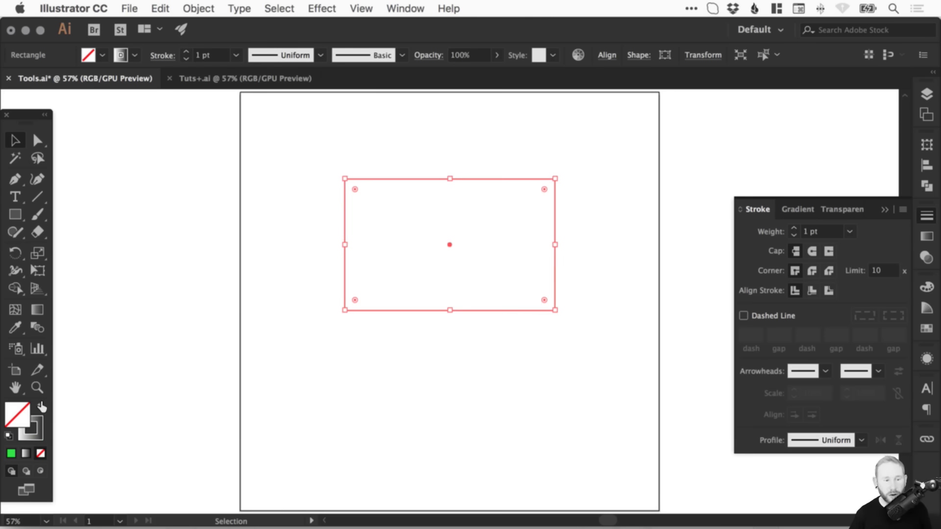
pyautogui.click(42, 407)
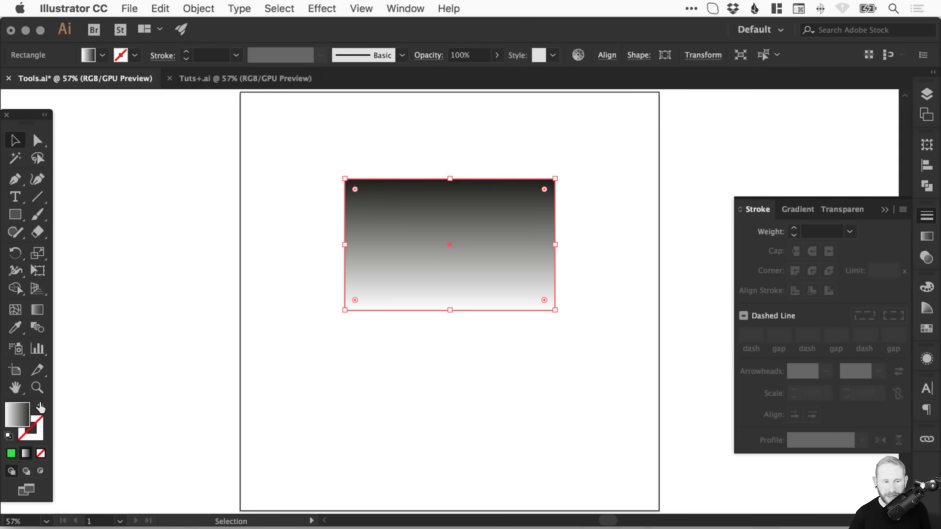
# Move the gradient rectangle down to about the middle of the artboard.
pyautogui.moveTo(523, 235); pyautogui.dragTo(530, 286)
pyautogui.click(609, 214)
pyautogui.click(521, 272)
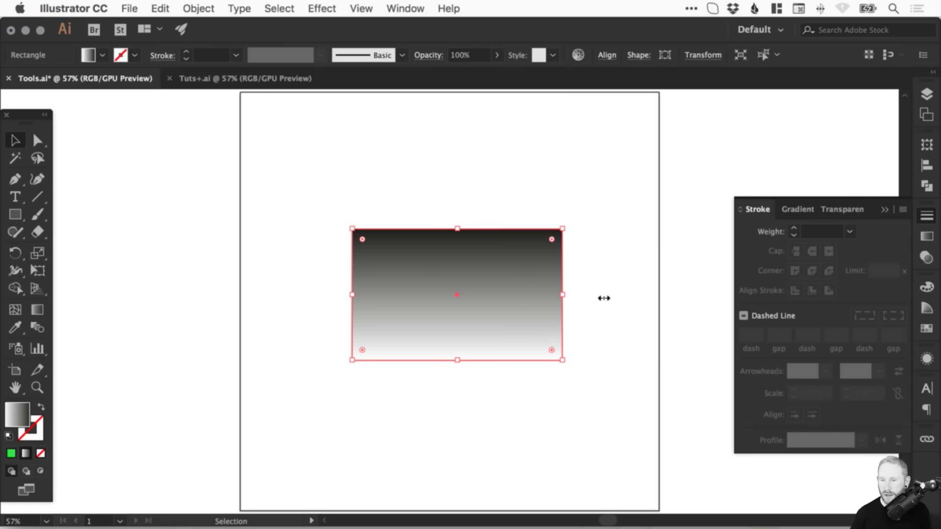
# Switch the rectangle's gradient type to Radial and back to Linear, reversing its colours in between.
pyautogui.click(926, 237)
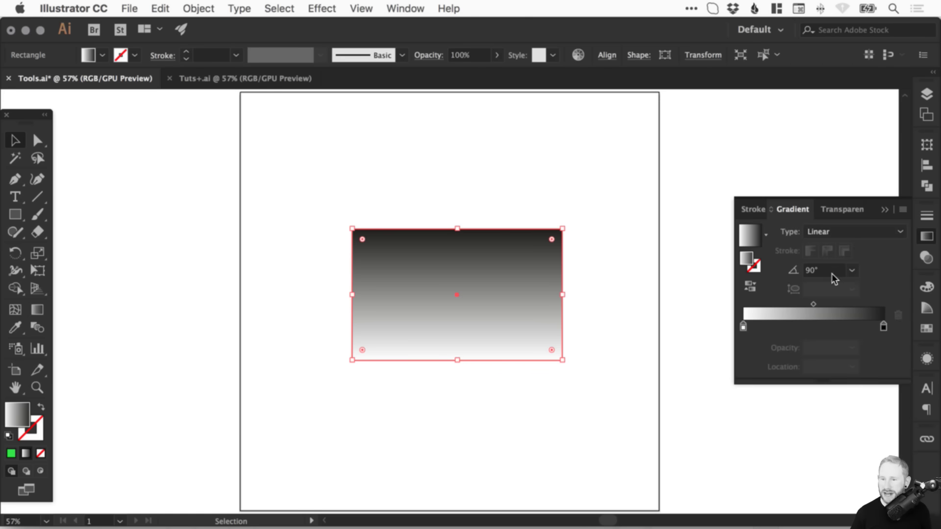
pyautogui.click(830, 229)
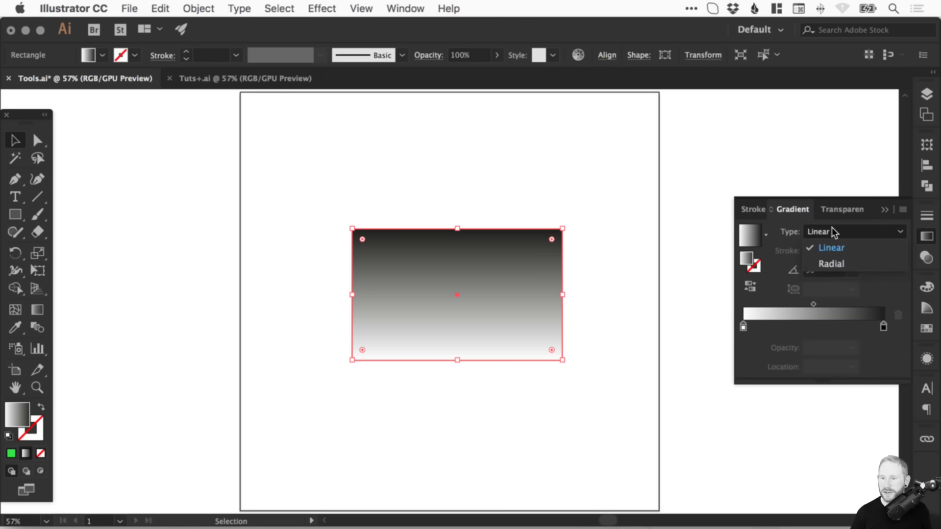
pyautogui.click(841, 263)
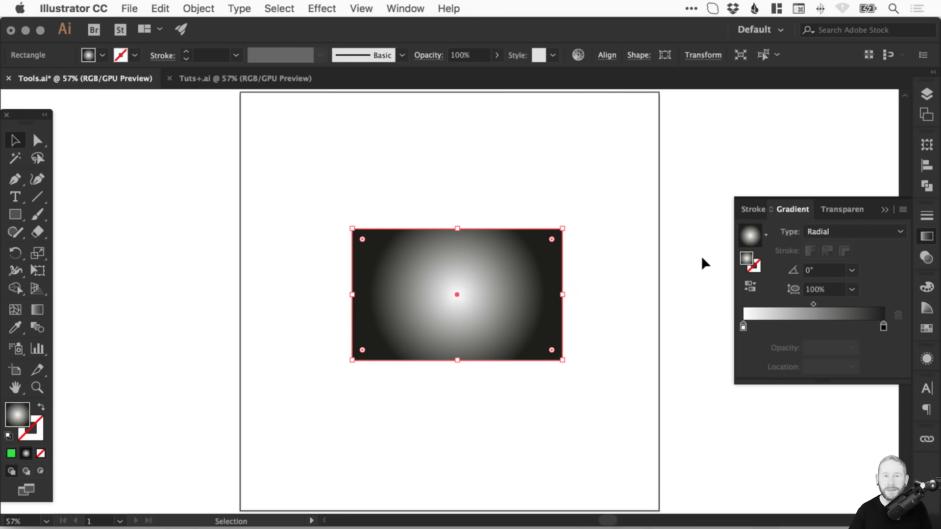
pyautogui.click(749, 287)
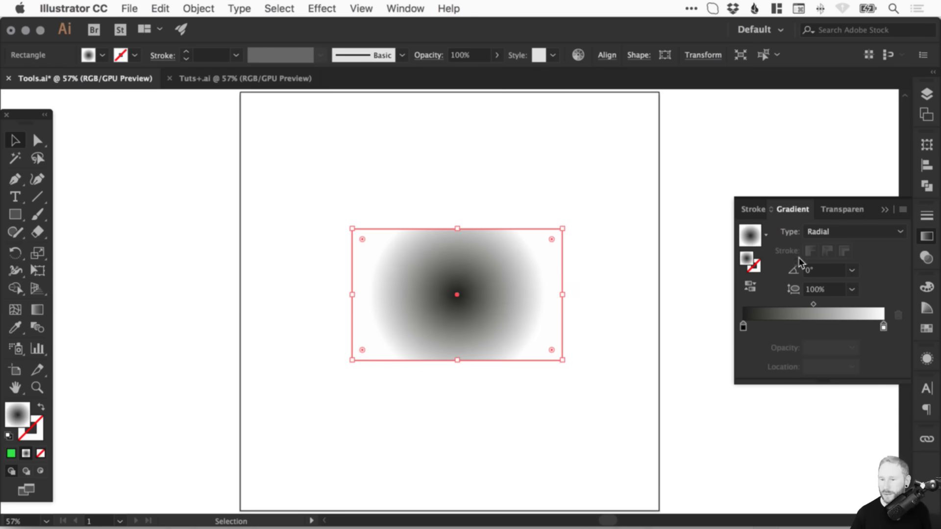
pyautogui.click(850, 230)
pyautogui.click(830, 244)
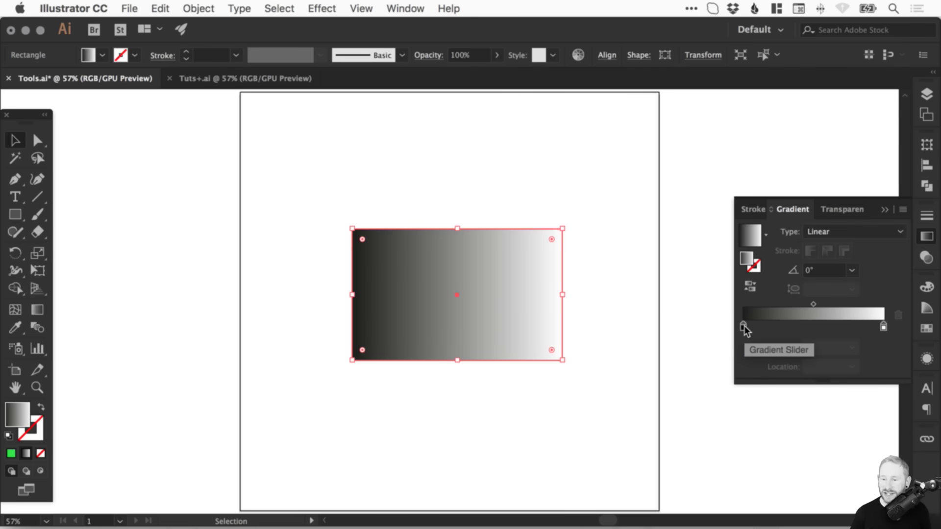
# Slide the black and white gradient stops to about 45% and 52%, then return them to the two ends of the gradient.
pyautogui.moveTo(744, 327); pyautogui.dragTo(809, 326)
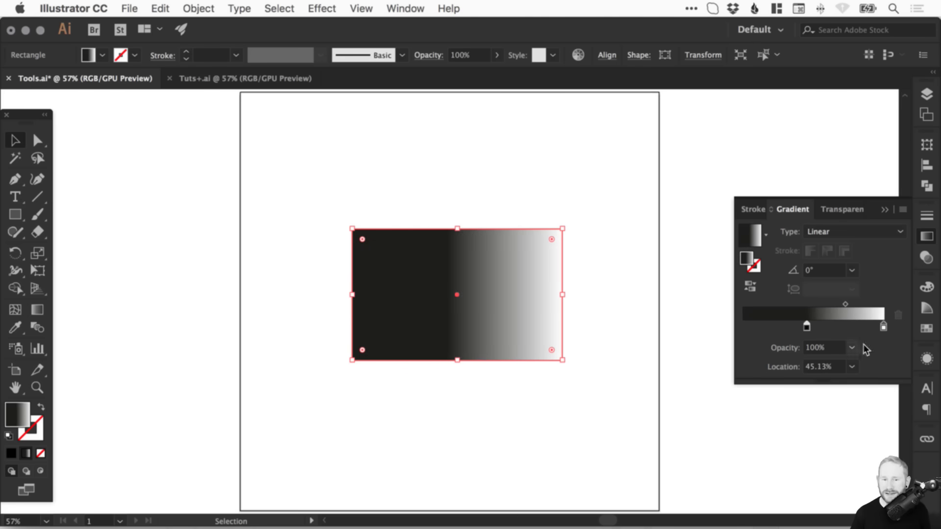
pyautogui.moveTo(883, 327); pyautogui.dragTo(817, 328)
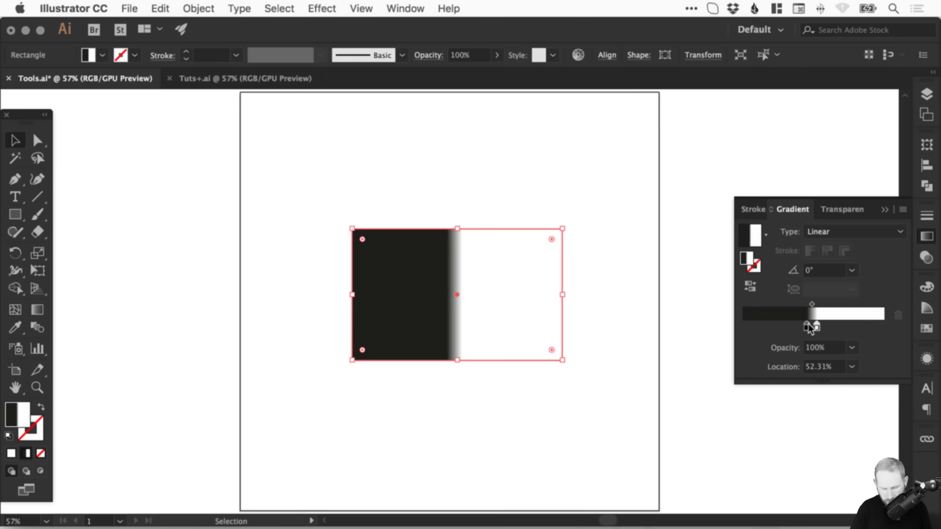
pyautogui.press('super+1')
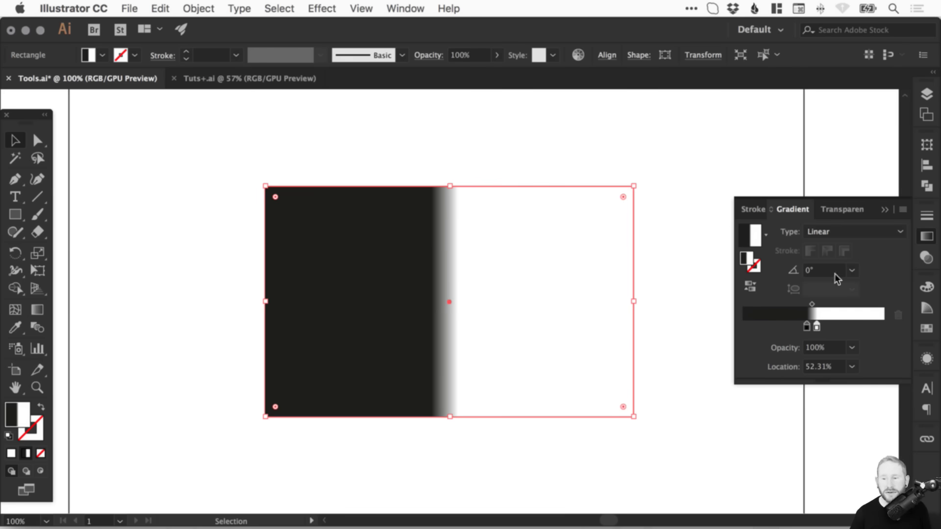
pyautogui.moveTo(816, 327); pyautogui.dragTo(889, 326)
pyautogui.moveTo(807, 327); pyautogui.dragTo(743, 327)
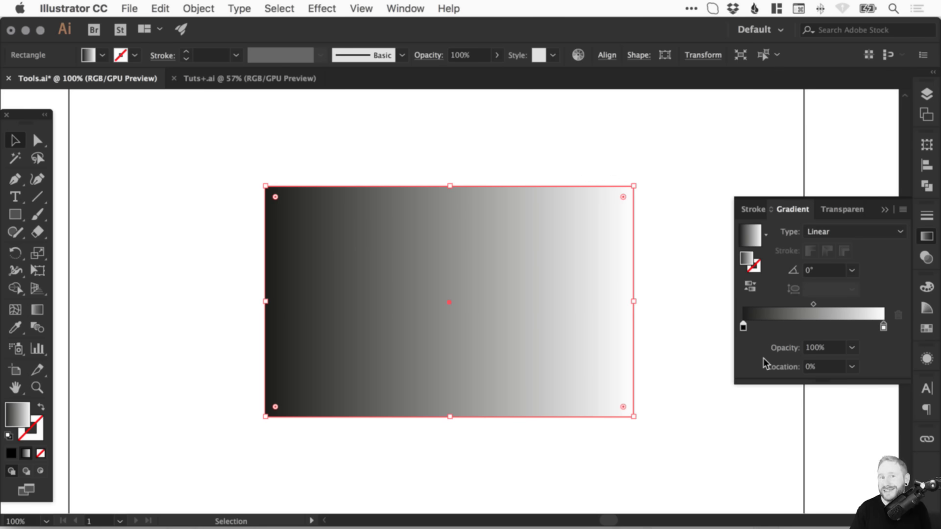
# Add two intermediate gradient stops, the second at about 64%, and colour the first with the blue global swatch.
pyautogui.click(788, 324)
pyautogui.click(833, 324)
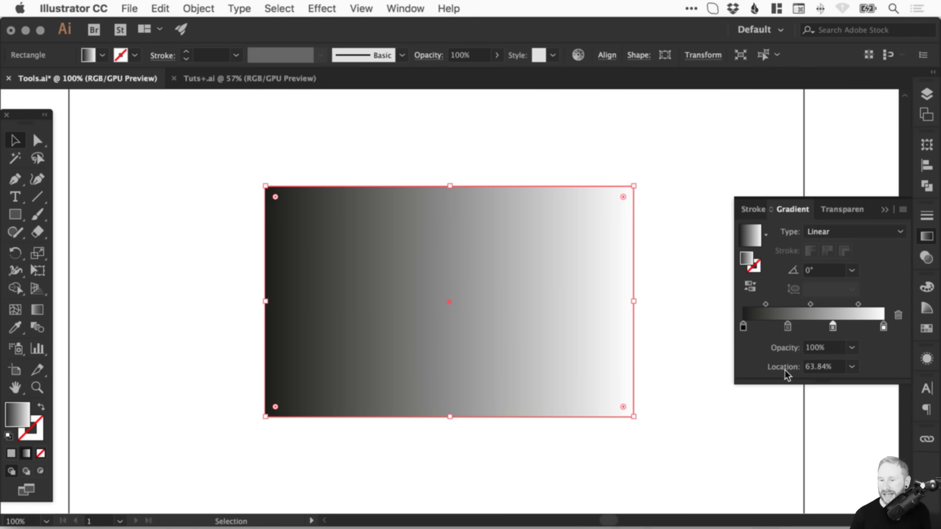
pyautogui.click(788, 326)
pyautogui.doubleClick(787, 326)
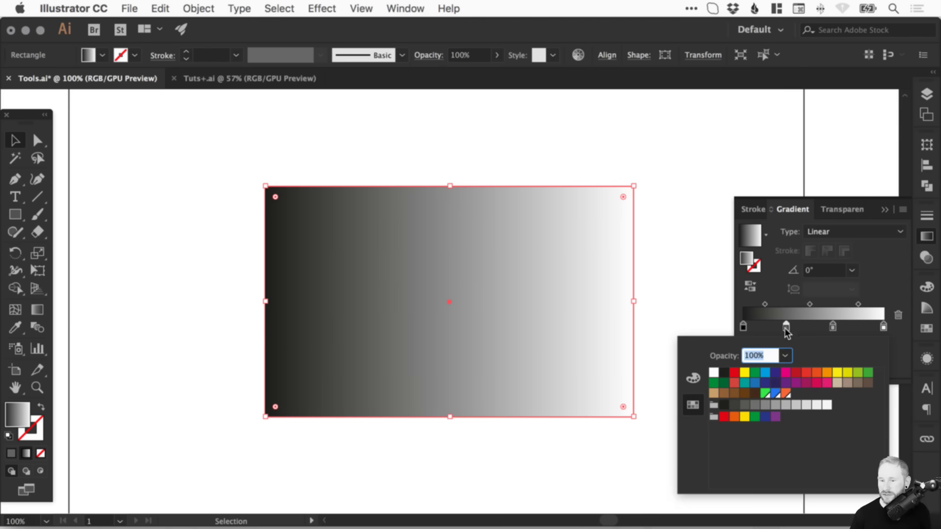
pyautogui.click(776, 393)
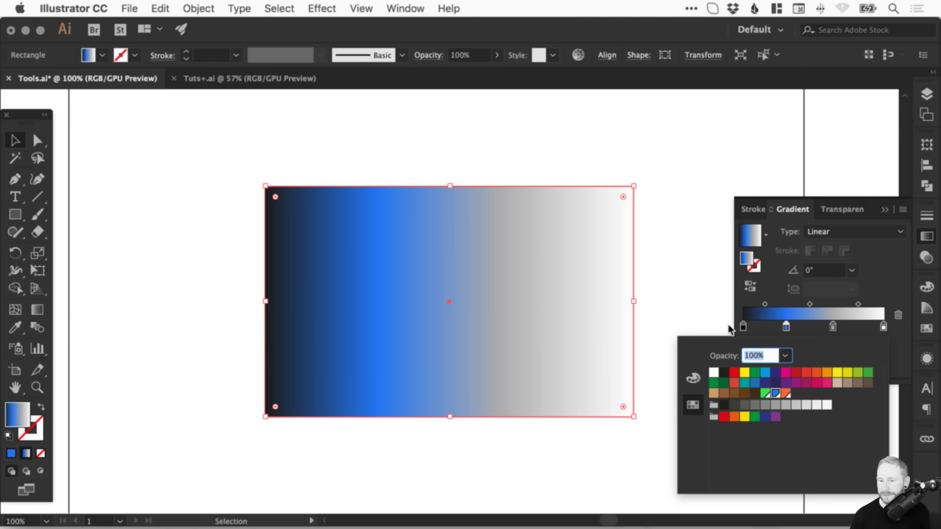
# Colour the second intermediate stop with the orange global swatch and the white end stop with the green one.
pyautogui.click(833, 327)
pyautogui.doubleClick(832, 327)
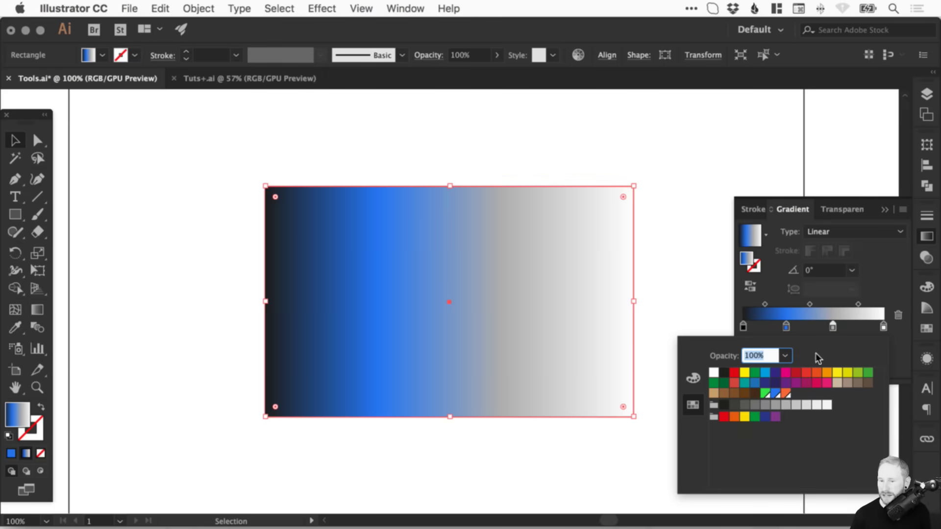
pyautogui.click(785, 393)
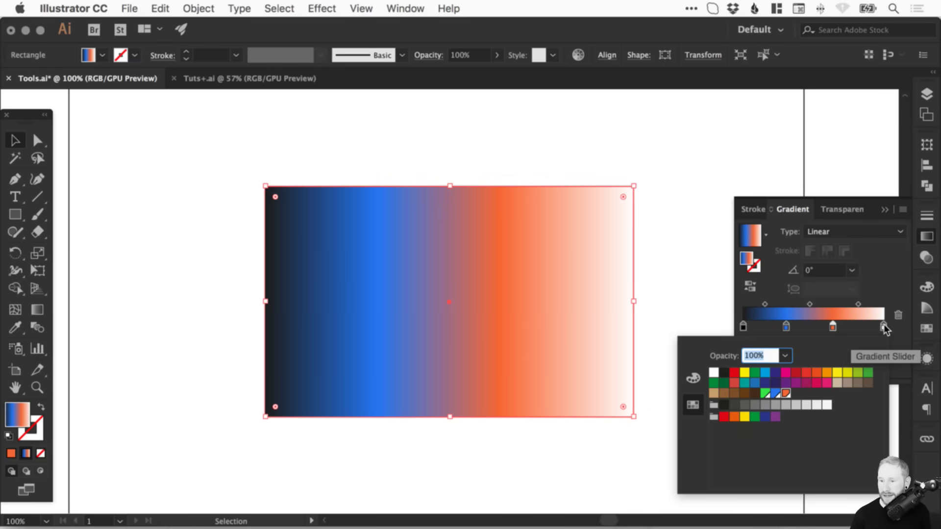
pyautogui.click(884, 325)
pyautogui.doubleClick(883, 326)
pyautogui.click(765, 393)
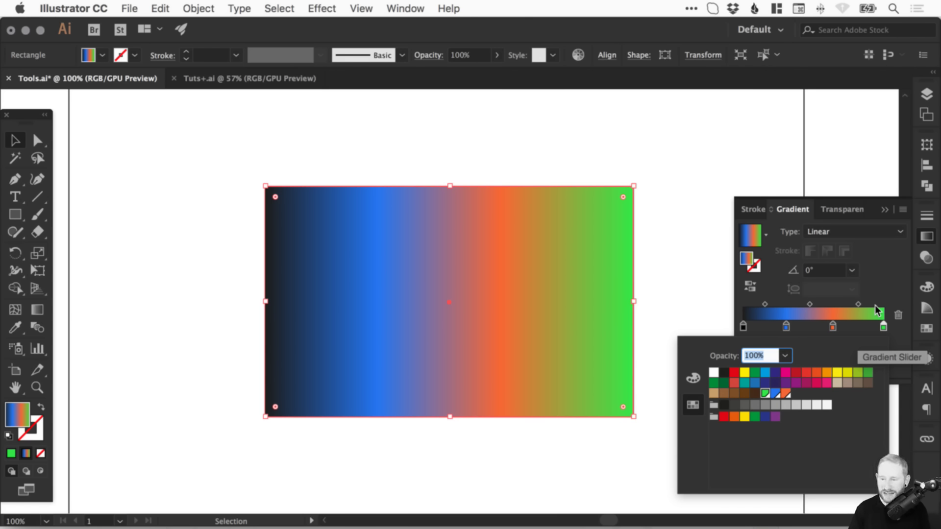
pyautogui.click(795, 150)
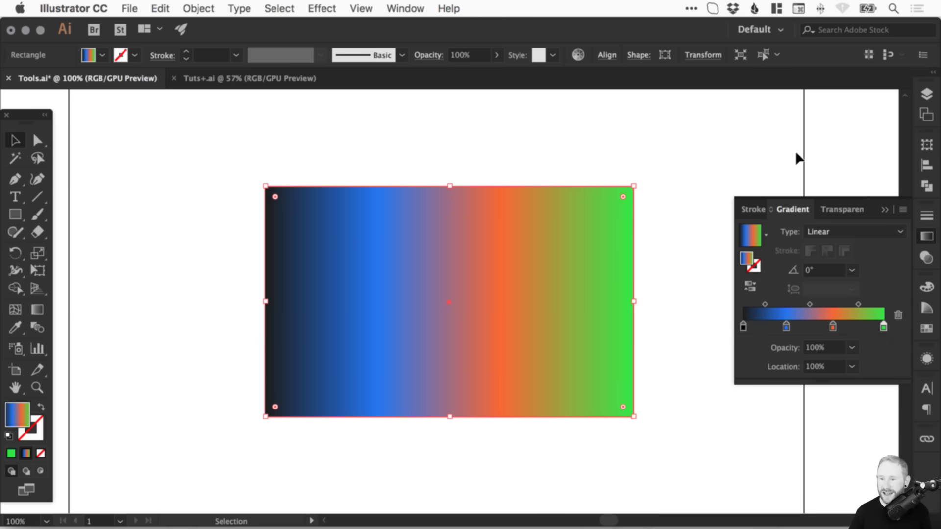
# Deselect the rectangle and edit the green global swatch with preview on, setting its red value to 169.
pyautogui.click(820, 164)
pyautogui.click(925, 328)
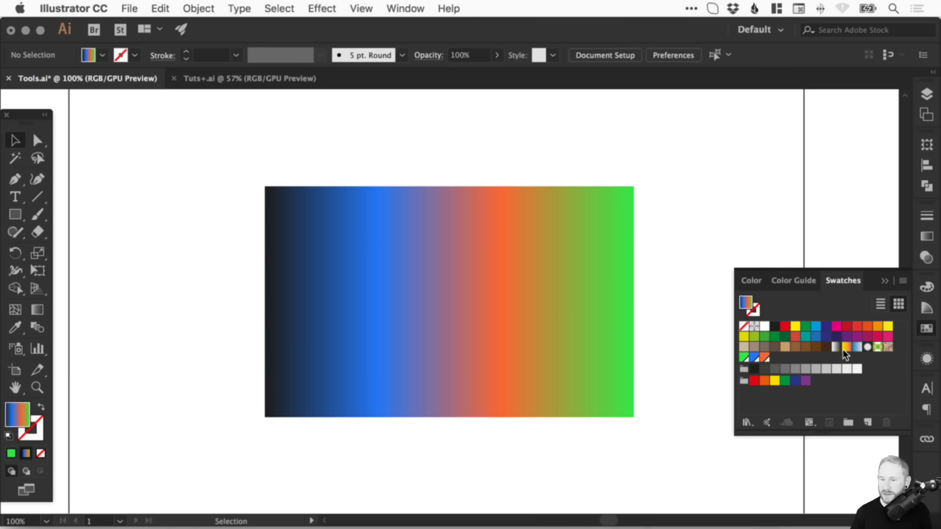
pyautogui.doubleClick(734, 364)
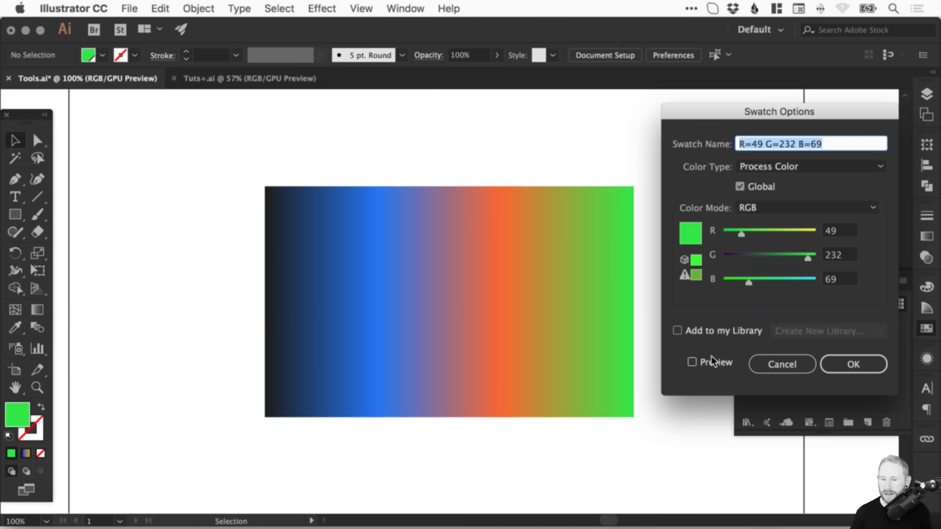
pyautogui.click(713, 363)
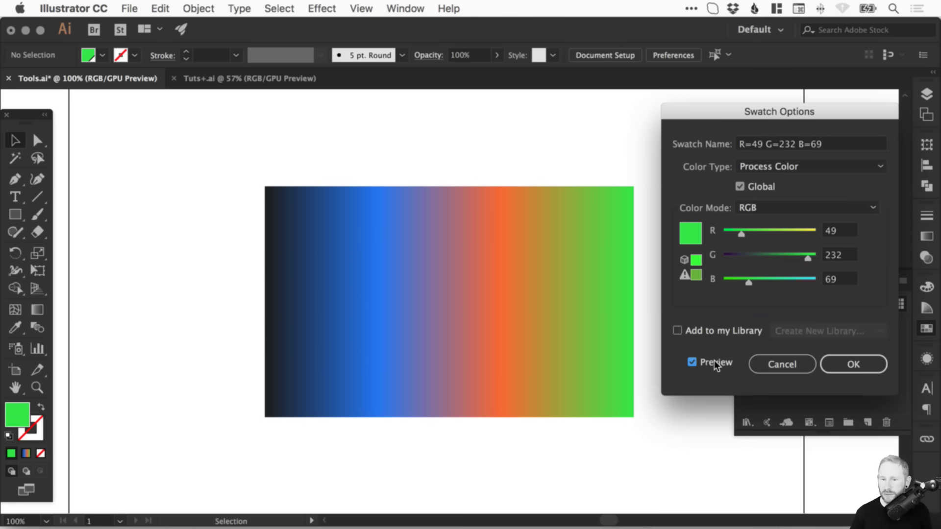
pyautogui.click(760, 231)
pyautogui.moveTo(784, 229); pyautogui.dragTo(785, 230)
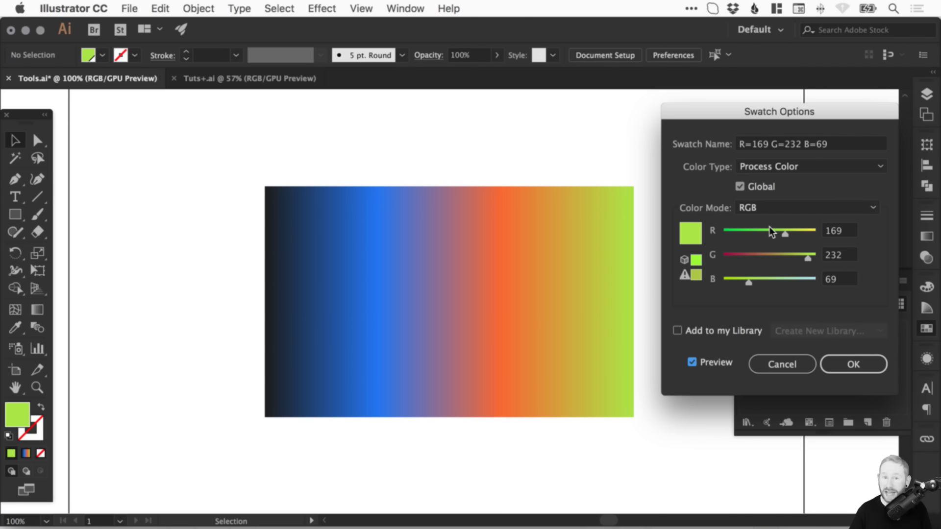
pyautogui.click(849, 362)
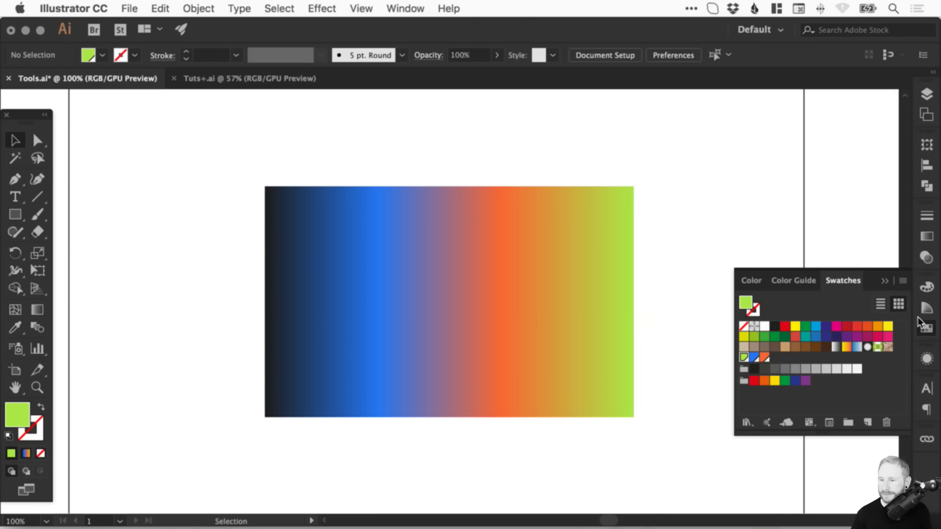
# Remove the black stop from the rectangle's gradient and slide the blue stop to the start of the gradient.
pyautogui.click(926, 236)
pyautogui.click(539, 236)
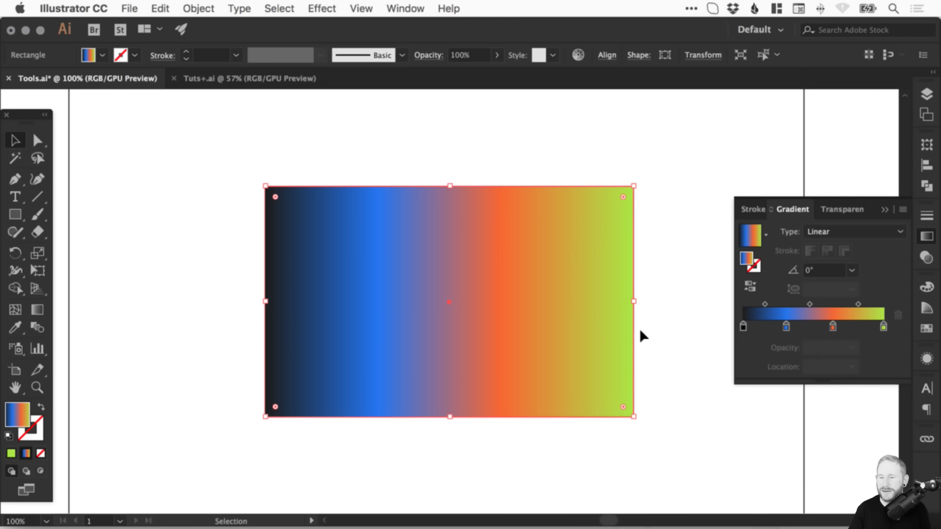
pyautogui.click(743, 327)
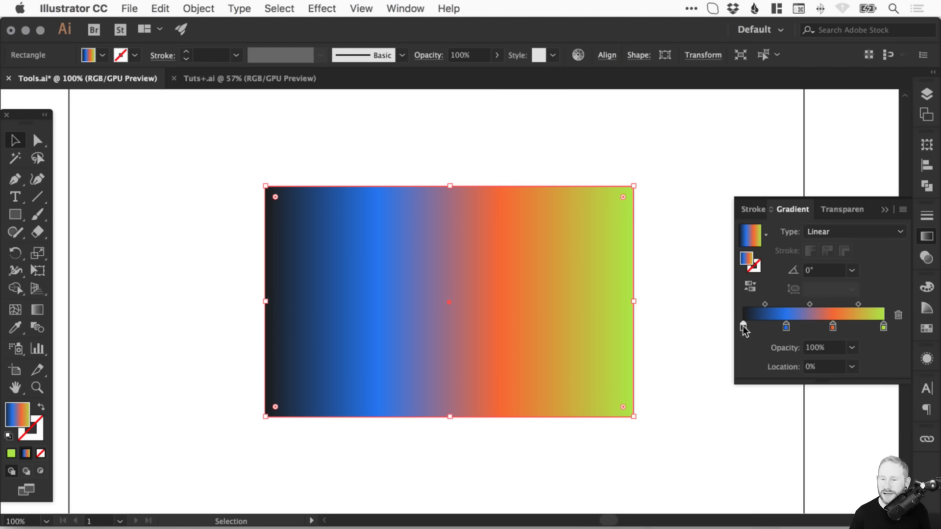
pyautogui.moveTo(743, 327); pyautogui.dragTo(748, 368)
pyautogui.moveTo(788, 326); pyautogui.dragTo(744, 327)
# Move the orange gradient stop to the middle and set its location to 50%.
pyautogui.moveTo(832, 326); pyautogui.dragTo(812, 326)
pyautogui.click(827, 369)
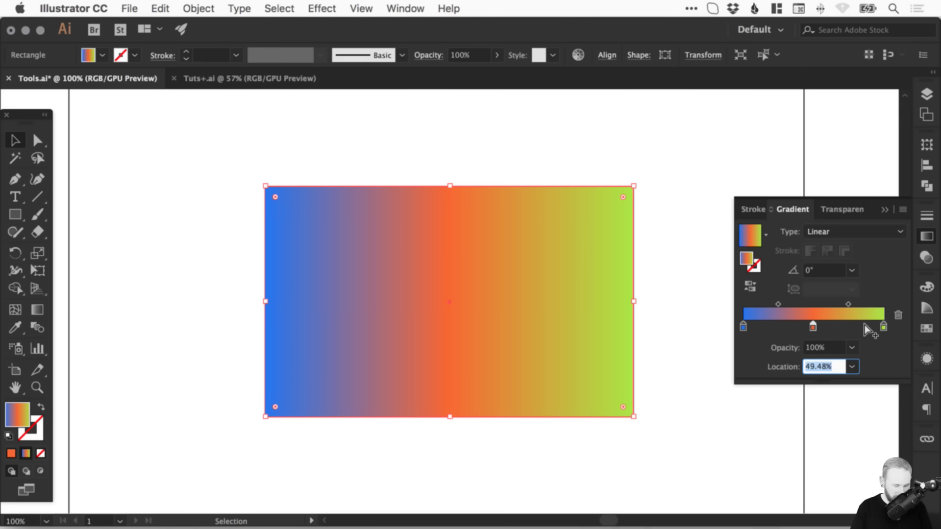
pyautogui.write('50')
pyautogui.press('Return')
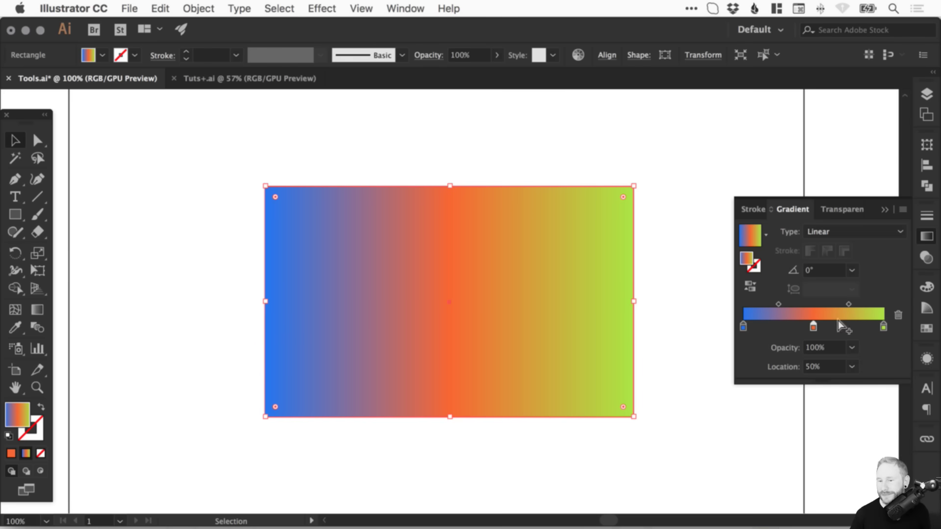
# Try the orange gradient stop at 40% opacity and undo the change.
pyautogui.click(853, 349)
pyautogui.click(872, 234)
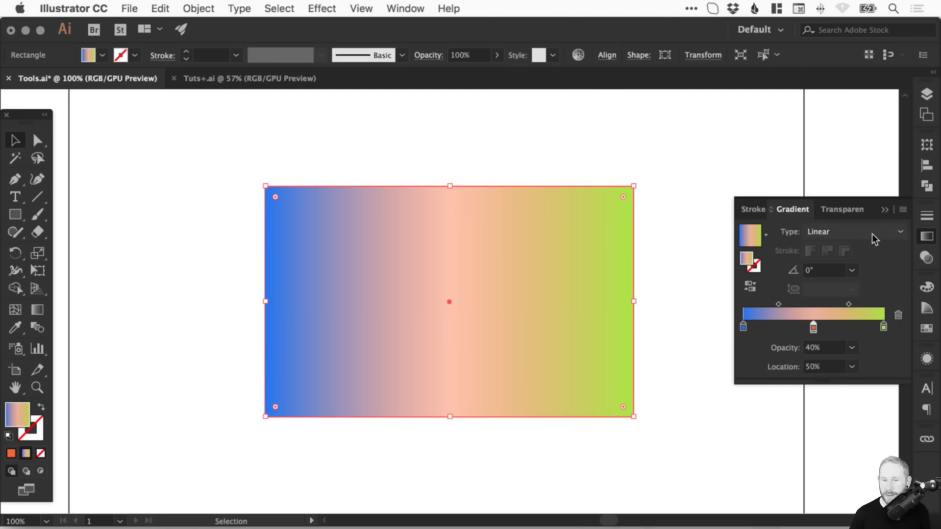
pyautogui.press('super+z')
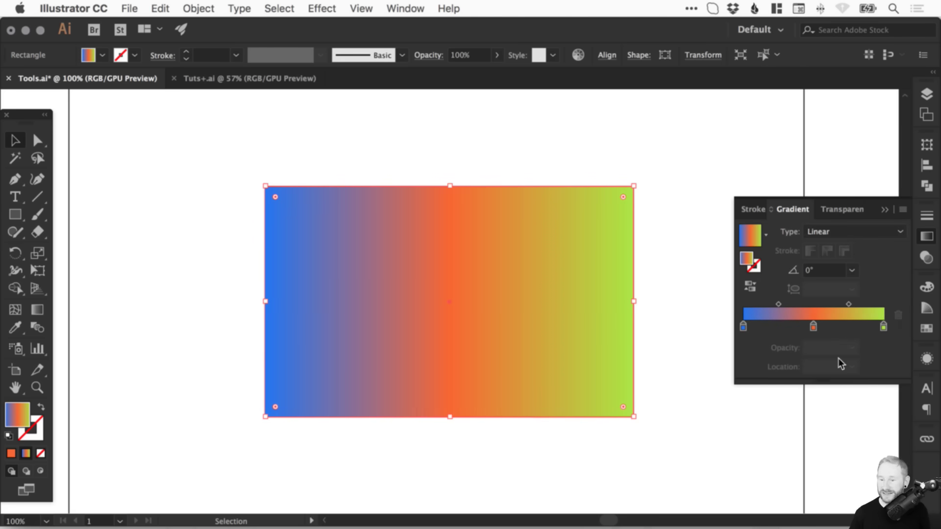
pyautogui.click(814, 325)
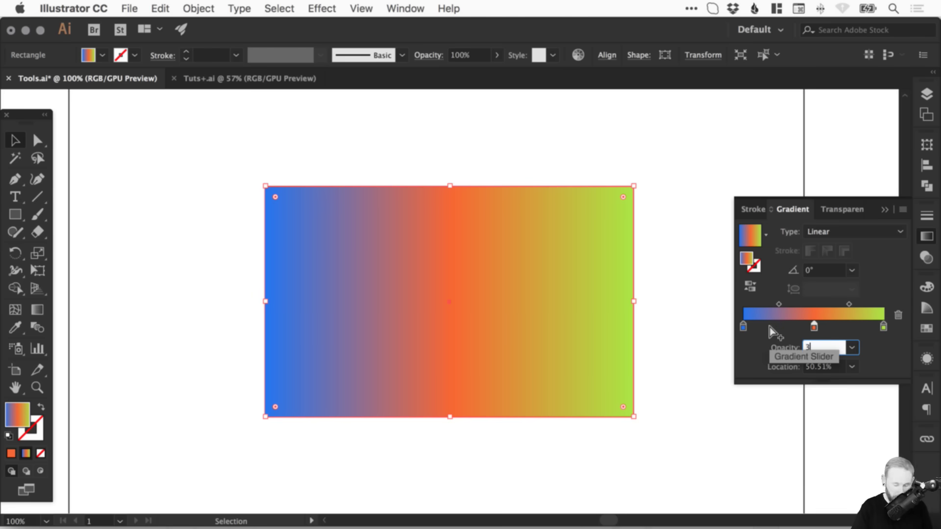
pyautogui.press('super+shift+z')
pyautogui.press('super+z')
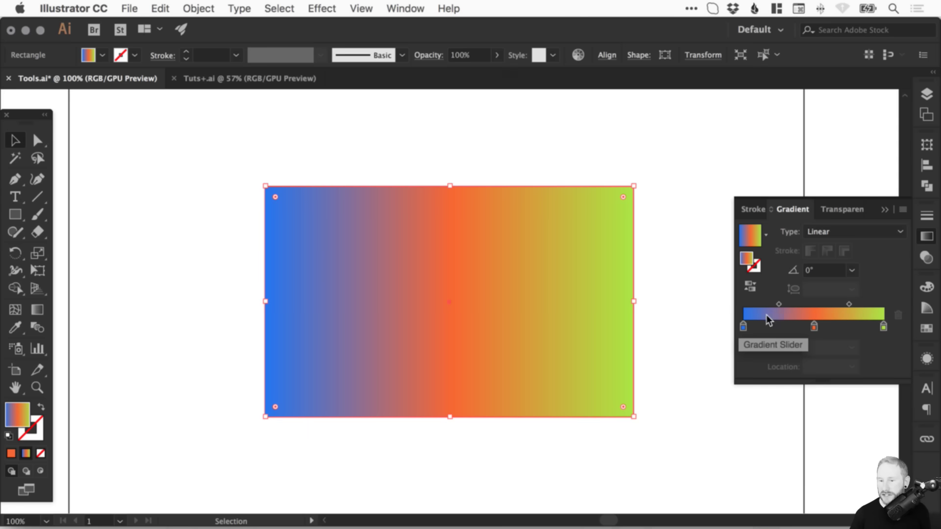
# Slide both gradient midpoints outward, the second to about 71%, and bring them back near the middle between their stops.
pyautogui.moveTo(779, 303); pyautogui.dragTo(757, 305)
pyautogui.moveTo(849, 305)
pyautogui.mouseDown()
pyautogui.moveTo(857, 304)
pyautogui.moveTo(826, 307)
pyautogui.moveTo(864, 304)
pyautogui.mouseUp()
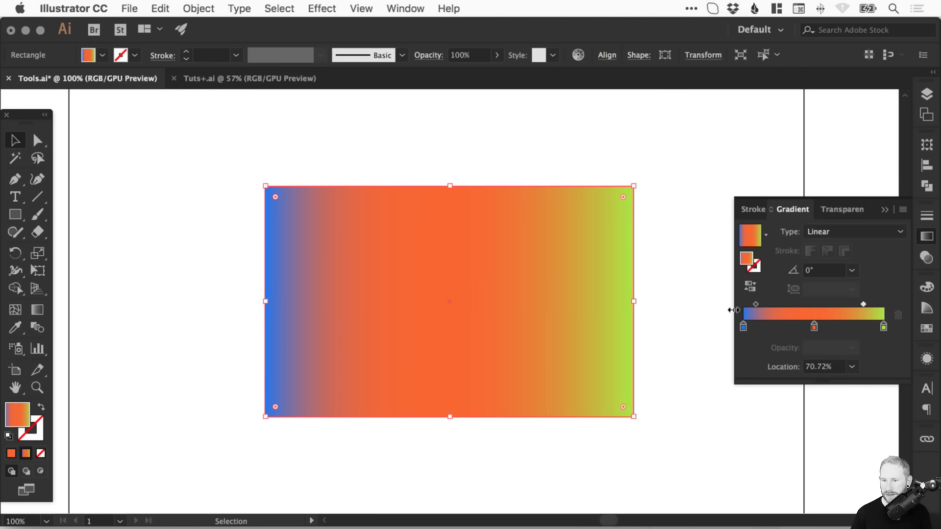
pyautogui.moveTo(761, 302)
pyautogui.mouseDown()
pyautogui.moveTo(789, 301)
pyautogui.moveTo(770, 303)
pyautogui.mouseUp()
pyautogui.moveTo(863, 303)
pyautogui.mouseDown()
pyautogui.moveTo(807, 302)
pyautogui.moveTo(851, 304)
pyautogui.mouseUp()
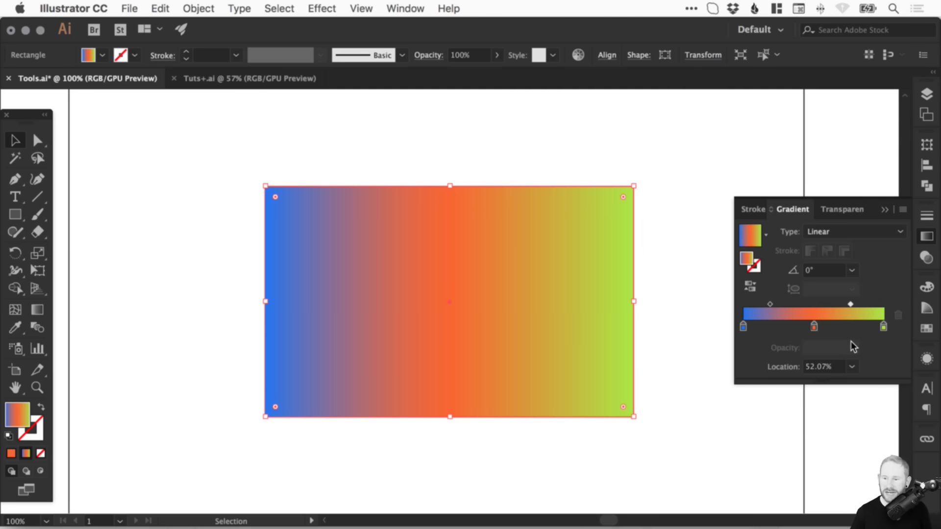
# Set the location of the midpoint between the orange and green stops to 50%.
pyautogui.click(824, 365)
pyautogui.write('50')
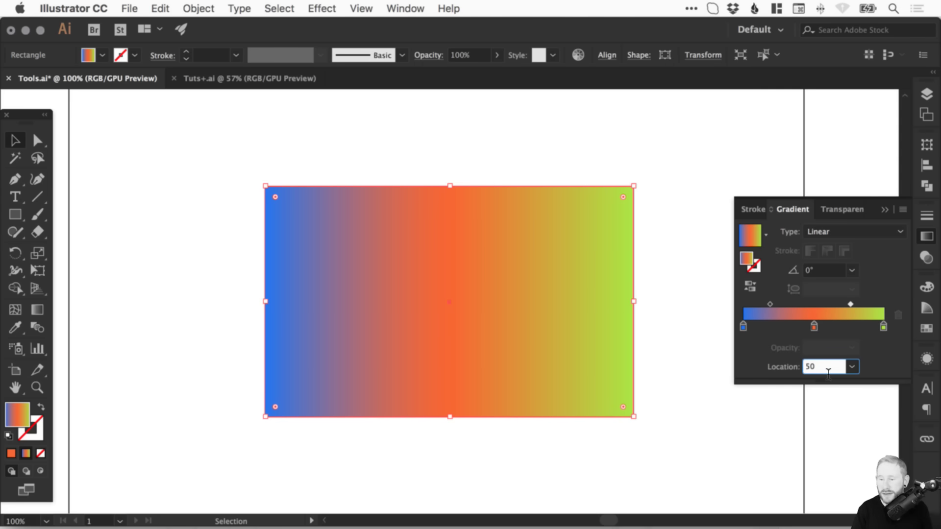
pyautogui.press('Return')
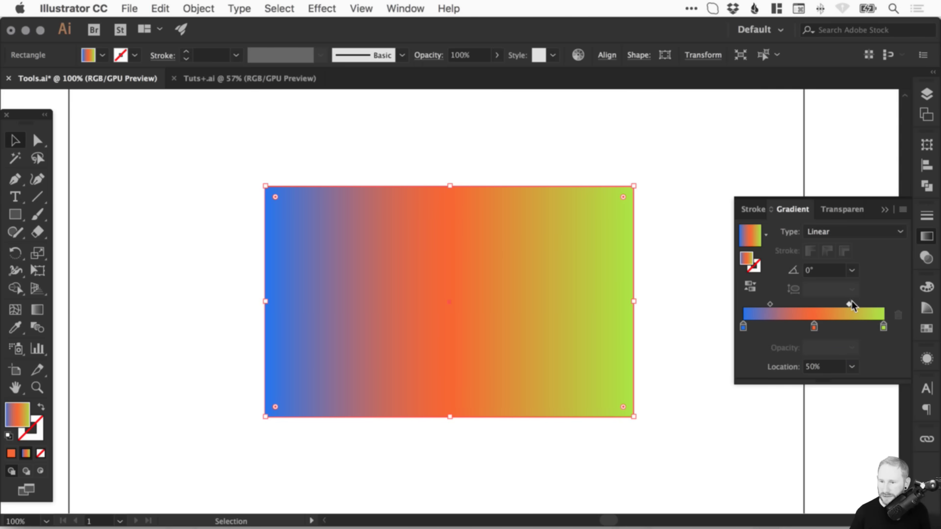
# Remove the green stop from the gradient and delete the rectangle.
pyautogui.click(882, 326)
pyautogui.moveTo(882, 326); pyautogui.dragTo(877, 346)
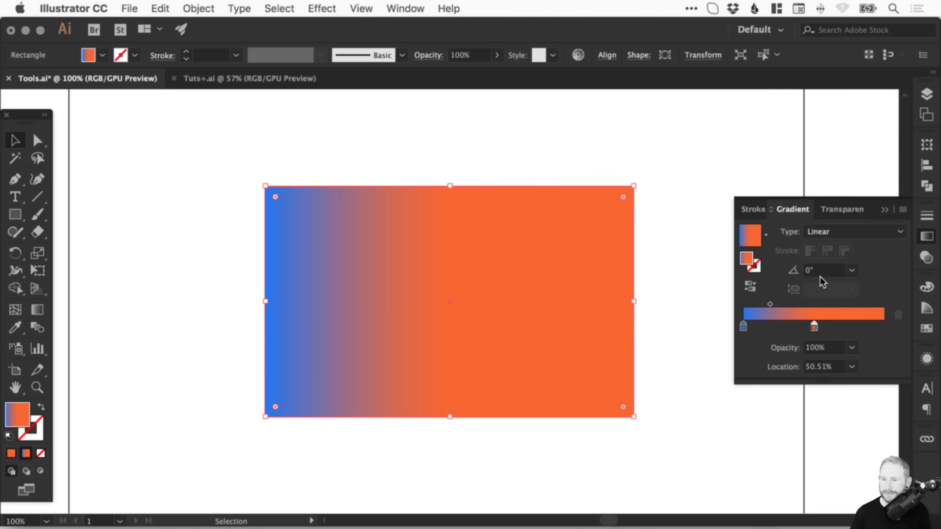
pyautogui.press('Delete')
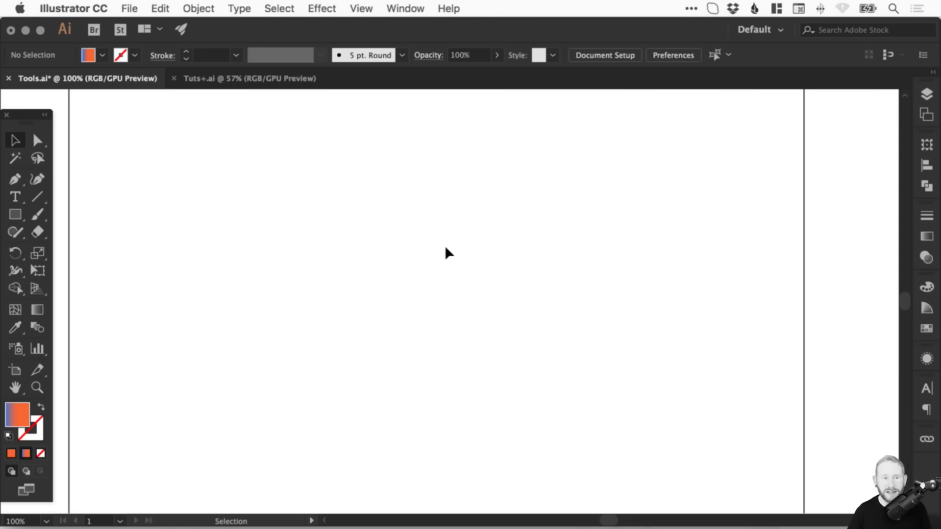
# View the logo in the Tuts+.ai document and return to the Tools.ai document.
pyautogui.click(222, 79)
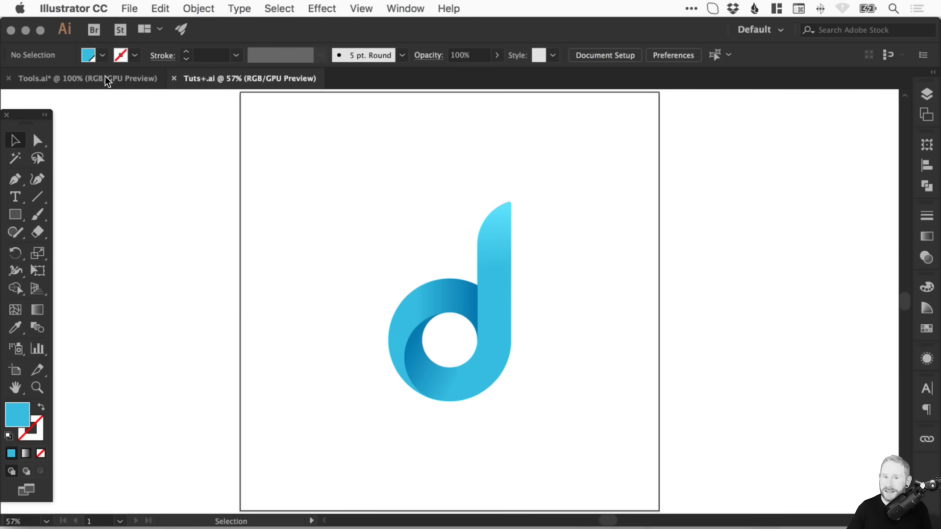
pyautogui.click(105, 78)
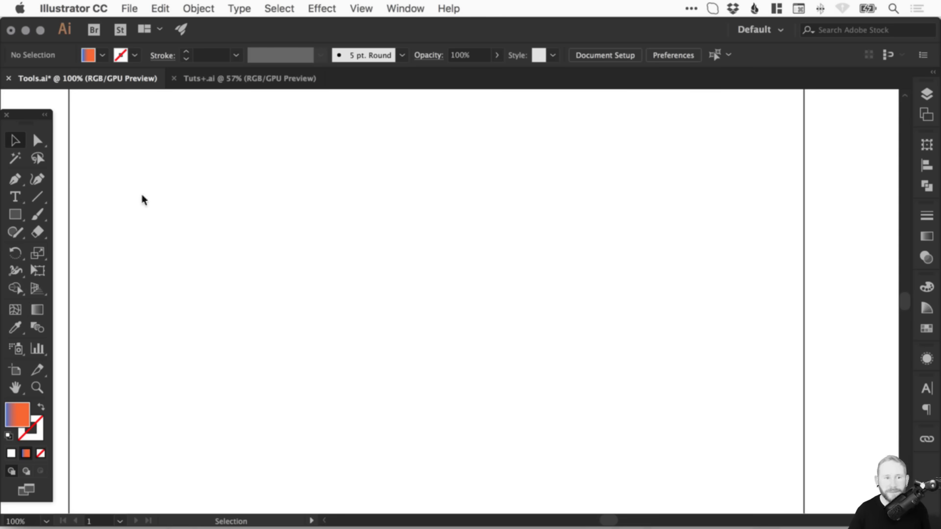
pyautogui.click(17, 178)
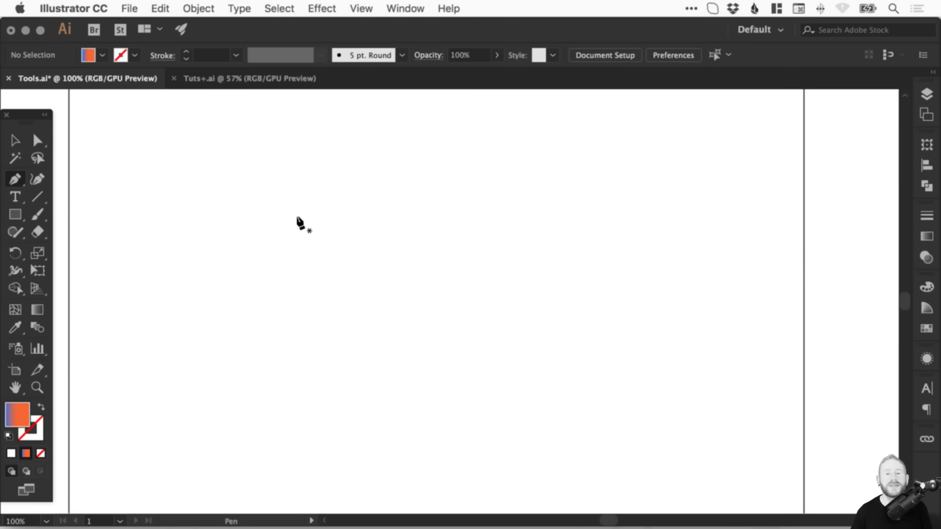
# Sketch a rectangle, a wide ellipse, a tilted ellipse and another ellipse freehand with the Shaper tool.
pyautogui.click(15, 232)
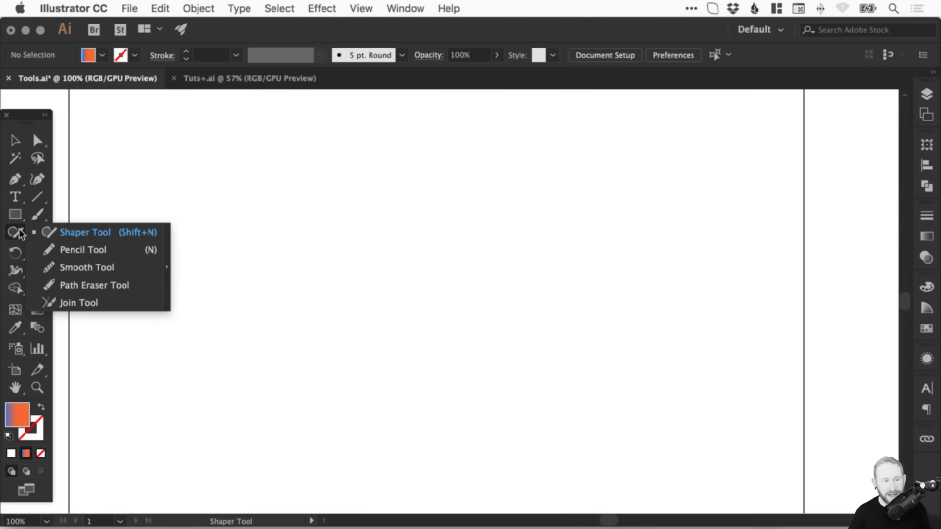
pyautogui.click(86, 231)
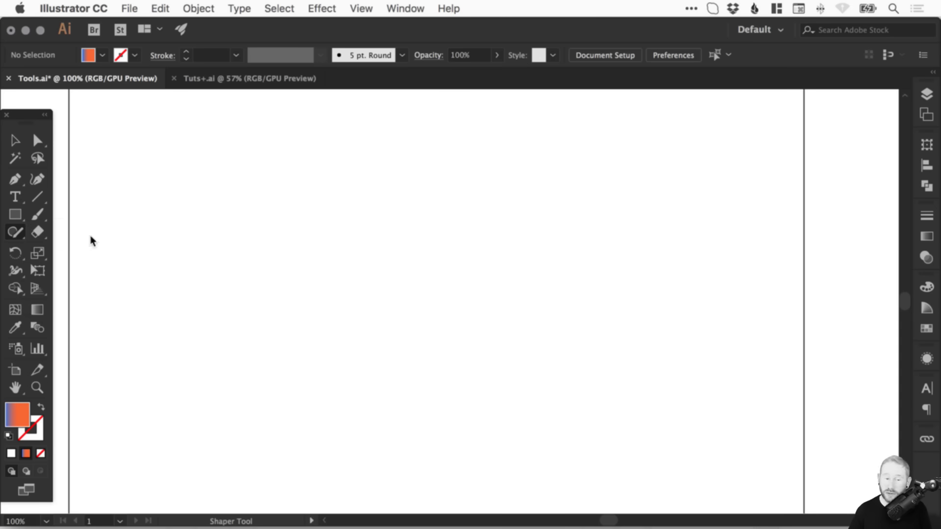
pyautogui.moveTo(255, 183)
pyautogui.mouseDown()
pyautogui.moveTo(254, 333)
pyautogui.moveTo(477, 329)
pyautogui.moveTo(495, 197)
pyautogui.moveTo(251, 182)
pyautogui.mouseUp()
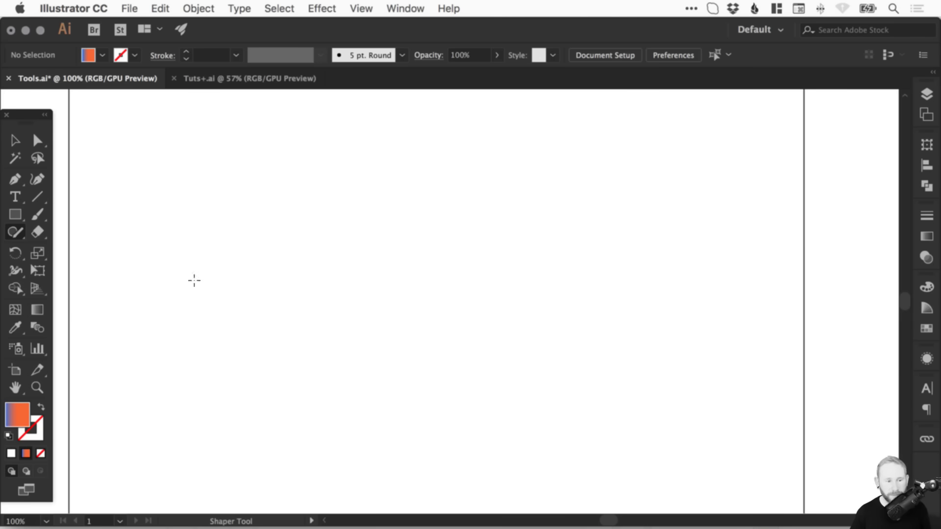
pyautogui.press('v')
pyautogui.click(18, 233)
pyautogui.moveTo(216, 212)
pyautogui.mouseDown()
pyautogui.moveTo(437, 315)
pyautogui.moveTo(262, 196)
pyautogui.mouseUp()
pyautogui.moveTo(558, 204)
pyautogui.mouseDown()
pyautogui.moveTo(607, 338)
pyautogui.moveTo(549, 206)
pyautogui.mouseUp()
pyautogui.moveTo(395, 411)
pyautogui.mouseDown()
pyautogui.moveTo(383, 263)
pyautogui.moveTo(428, 380)
pyautogui.moveTo(260, 267)
pyautogui.moveTo(346, 223)
pyautogui.mouseUp()
pyautogui.moveTo(614, 229)
pyautogui.mouseDown()
pyautogui.moveTo(523, 319)
pyautogui.moveTo(603, 258)
pyautogui.mouseUp()
# Delete all the shapes drawn with the Shaper tool.
pyautogui.press('v')
pyautogui.moveTo(238, 166); pyautogui.dragTo(435, 327)
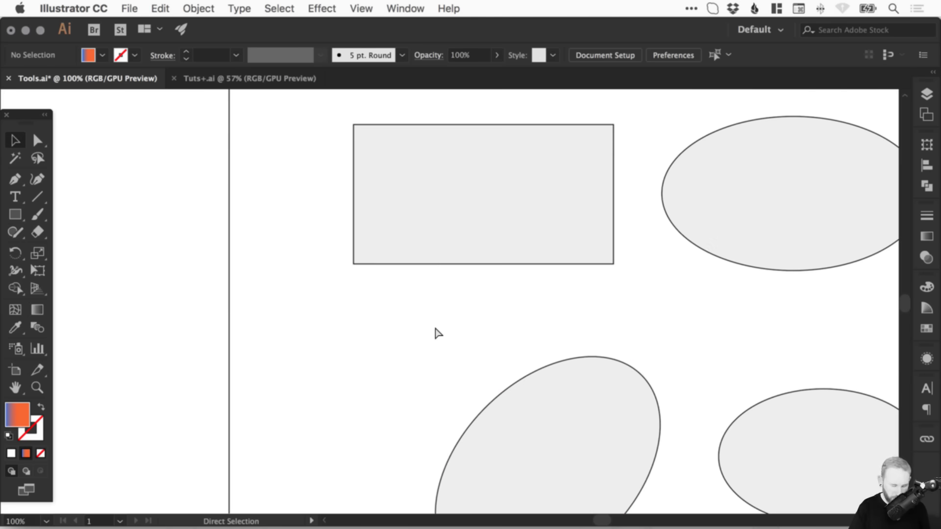
pyautogui.press('super+minus')
pyautogui.press('super+a')
pyautogui.press('BackSpace')
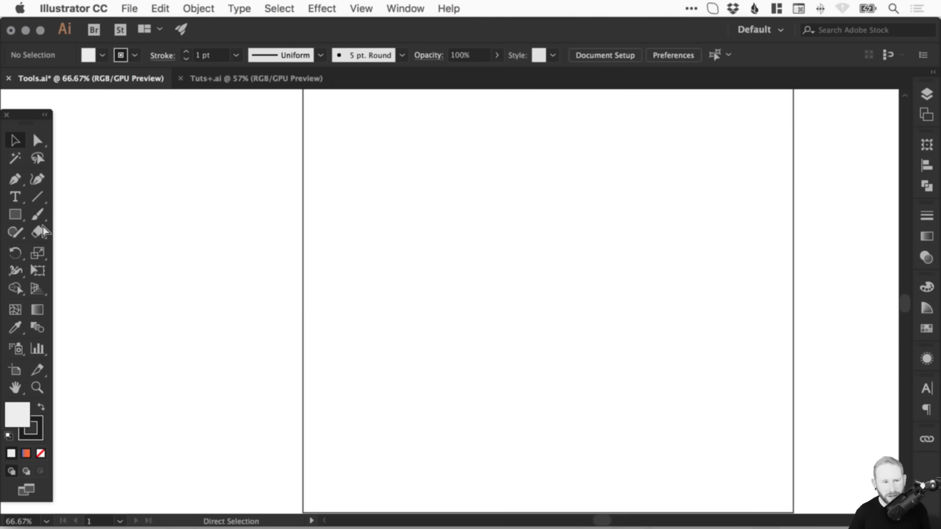
# Sketch a rectangle with the Shaper tool, scribble across it to erase it, and undo the erasure.
pyautogui.hotkey('shift', 'n')
pyautogui.moveTo(383, 191)
pyautogui.mouseDown()
pyautogui.moveTo(380, 273)
pyautogui.moveTo(559, 250)
pyautogui.moveTo(533, 182)
pyautogui.moveTo(384, 181)
pyautogui.mouseUp()
pyautogui.moveTo(380, 304); pyautogui.dragTo(561, 185)
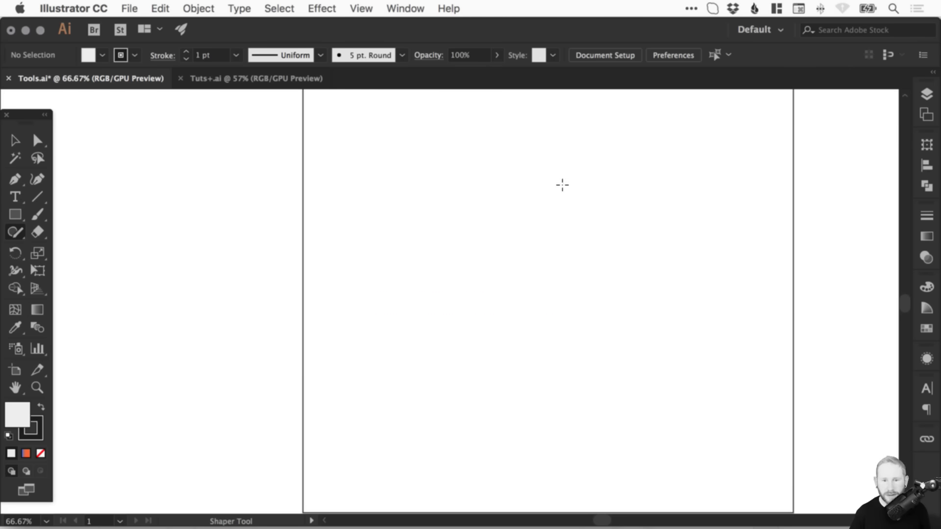
pyautogui.press('super+z')
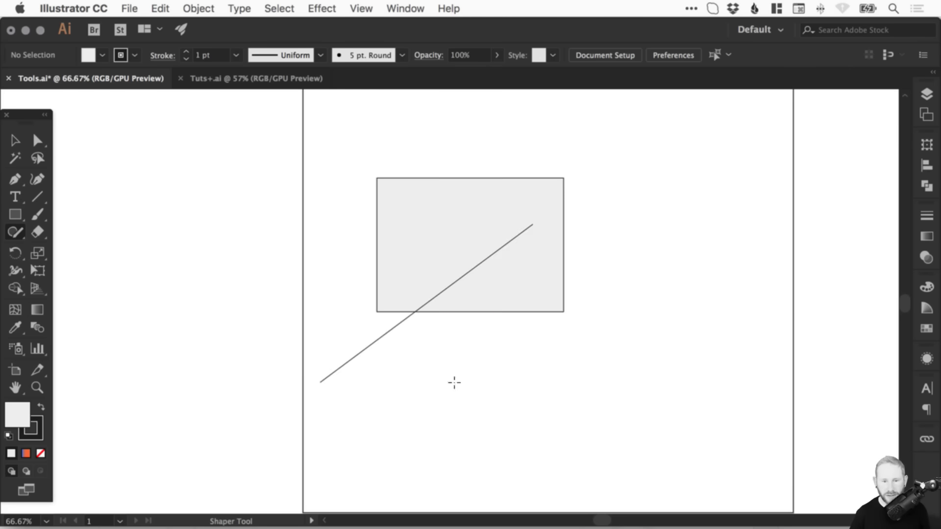
# Sketch a diagonal line below the rectangle, a smaller rectangle beside it and a circle above that with the Shaper tool.
pyautogui.moveTo(430, 358)
pyautogui.mouseDown()
pyautogui.moveTo(519, 447)
pyautogui.moveTo(539, 453)
pyautogui.mouseUp()
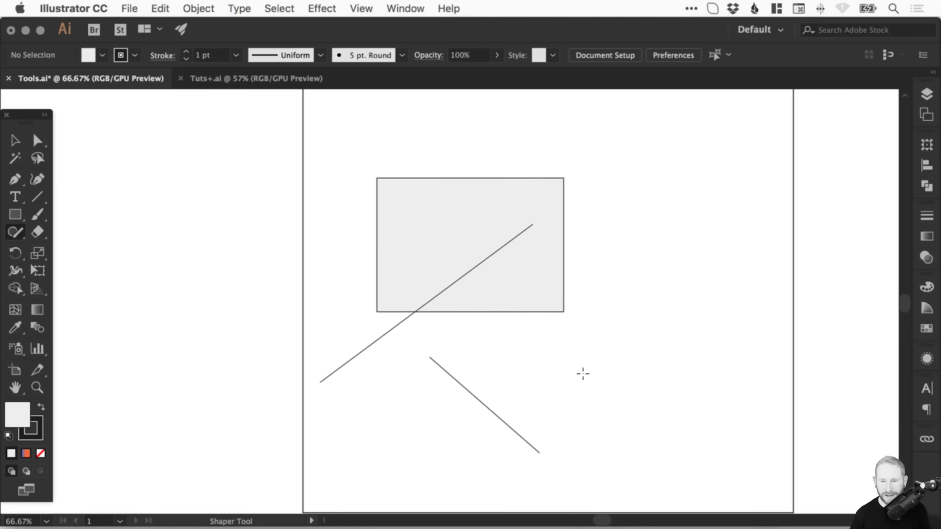
pyautogui.moveTo(611, 346)
pyautogui.mouseDown()
pyautogui.moveTo(605, 416)
pyautogui.moveTo(762, 353)
pyautogui.moveTo(708, 349)
pyautogui.mouseUp()
pyautogui.moveTo(647, 187)
pyautogui.mouseDown()
pyautogui.moveTo(701, 175)
pyautogui.moveTo(659, 190)
pyautogui.mouseUp()
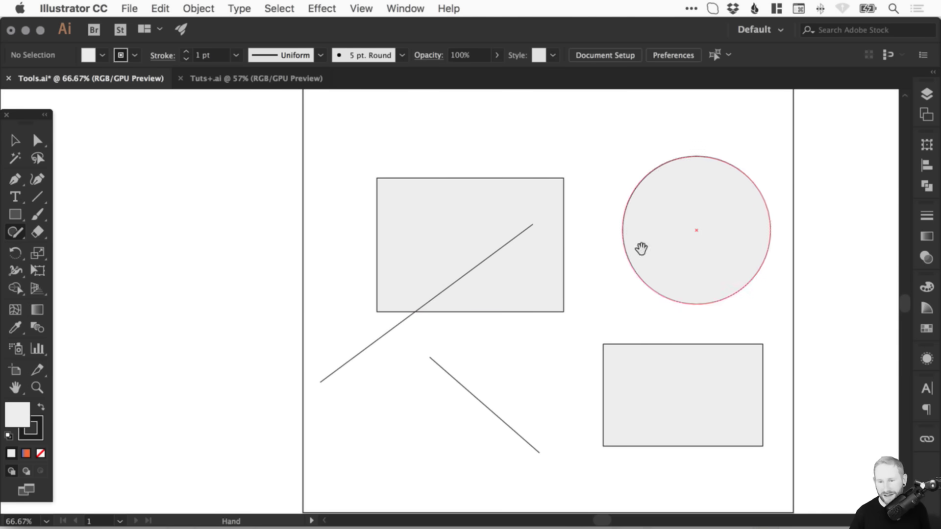
# Delete all the Shaper tool shapes and lines and fit the artboard in the window.
pyautogui.moveTo(641, 248); pyautogui.dragTo(537, 269)
pyautogui.press('v')
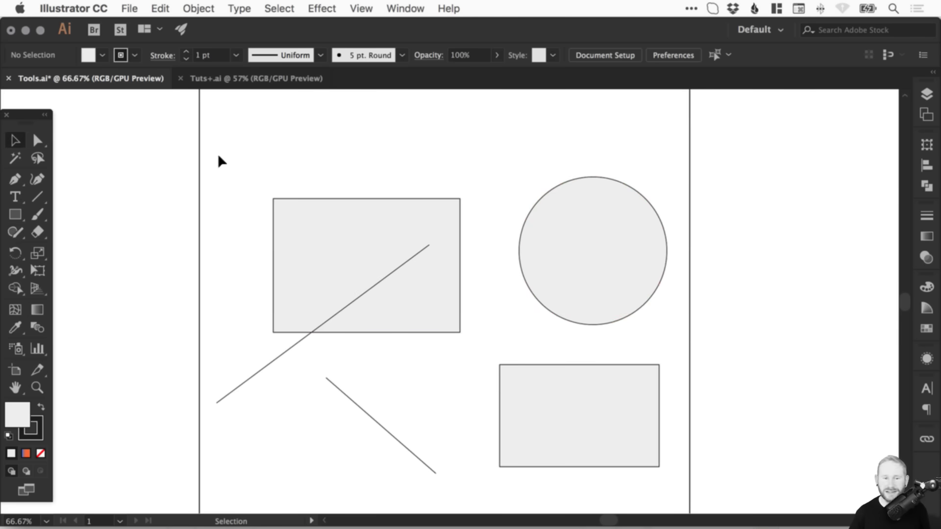
pyautogui.moveTo(219, 157); pyautogui.dragTo(649, 448)
pyautogui.press('super')
pyautogui.press('Delete')
pyautogui.press('super+0')
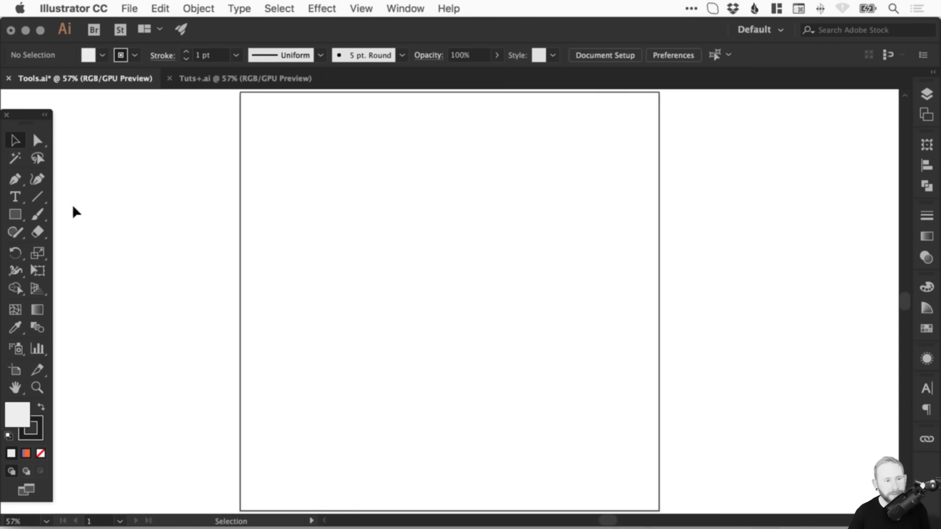
# Draw an open wavy path with four anchor points across the artboard using the Pen tool, and deselect it.
pyautogui.click(15, 180)
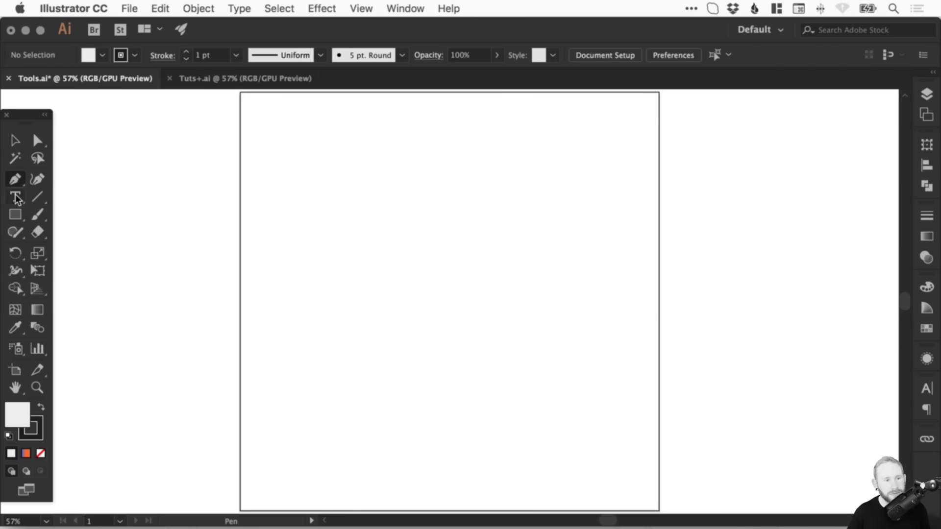
pyautogui.click(294, 252)
pyautogui.moveTo(397, 233); pyautogui.dragTo(452, 287)
pyautogui.click(497, 252)
pyautogui.moveTo(598, 278); pyautogui.dragTo(629, 337)
pyautogui.press('v')
pyautogui.click(493, 144)
# Select the wavy path, swap its fill and stroke colours and set its stroke weight to 9 pt.
pyautogui.press('super+space')
pyautogui.moveTo(252, 165); pyautogui.dragTo(579, 338)
pyautogui.click(588, 306)
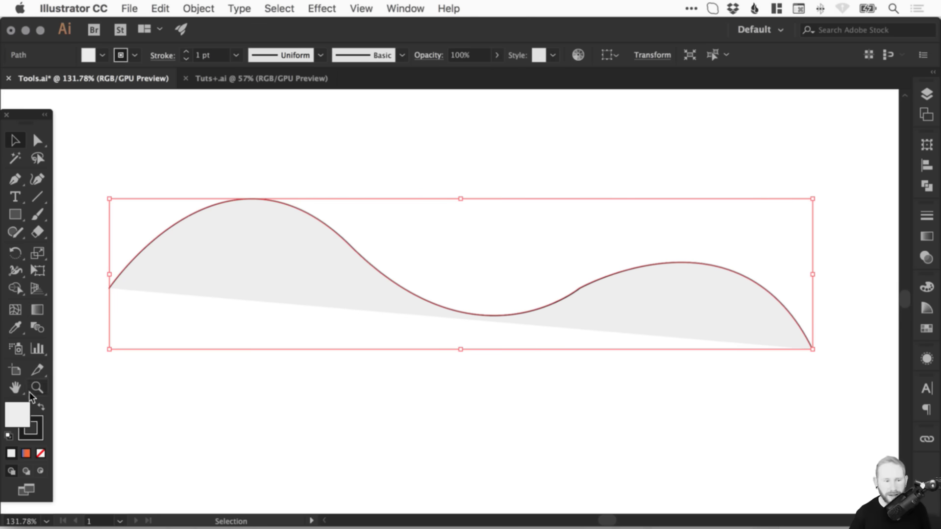
pyautogui.click(41, 405)
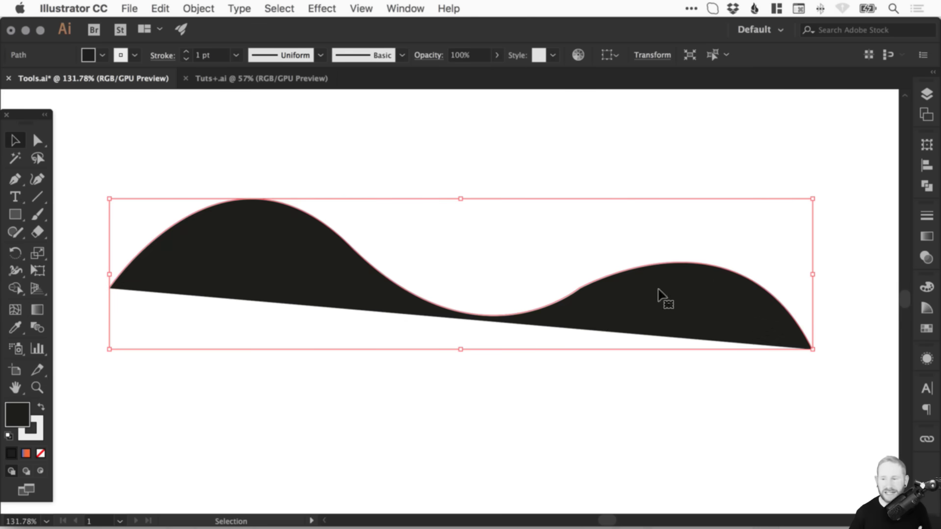
pyautogui.click(927, 215)
pyautogui.click(794, 228)
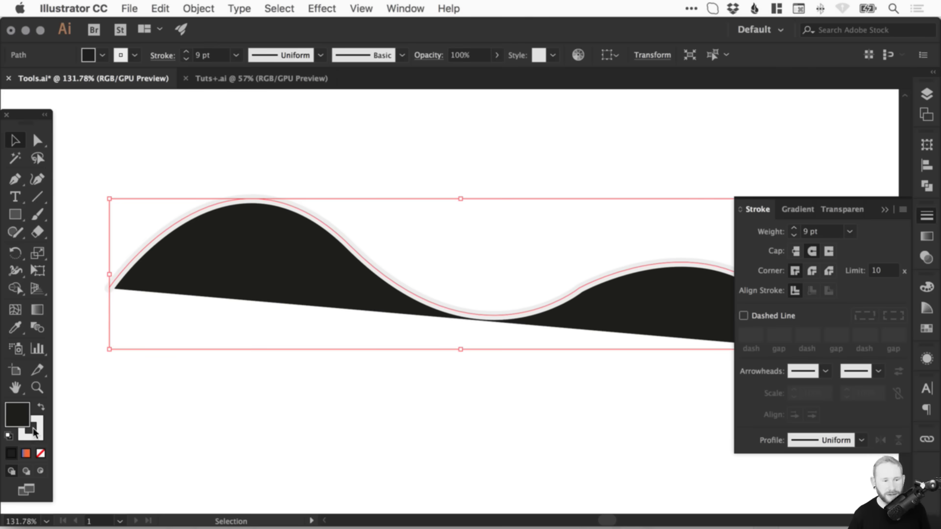
# Swap the path's fill and stroke colours back, remove the fill and deselect the path.
pyautogui.click(40, 407)
pyautogui.click(40, 454)
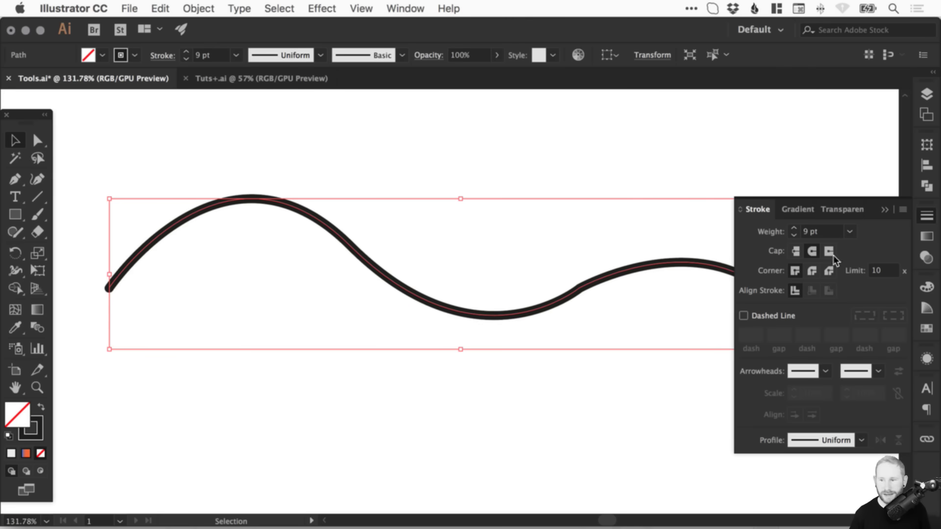
pyautogui.click(925, 217)
pyautogui.click(516, 148)
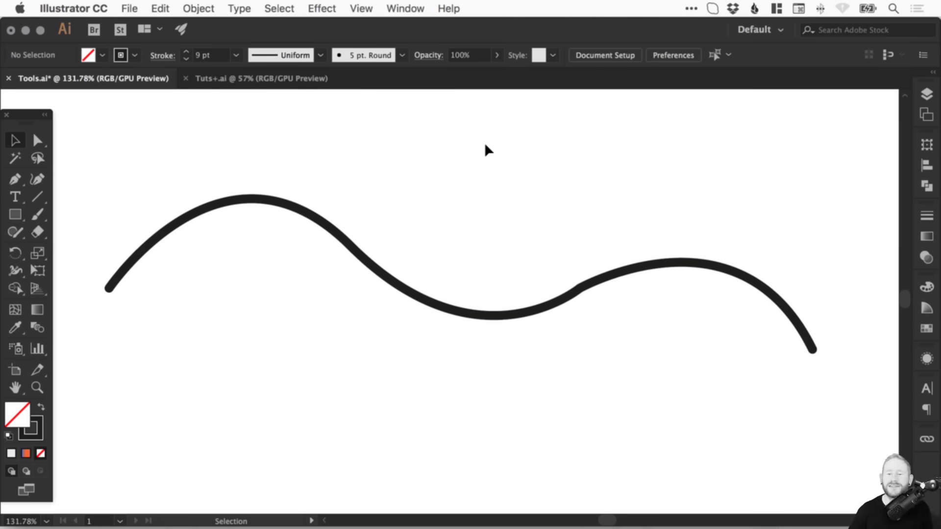
# Examine the kink where the wavy path's middle curve meets its right curve up close in outline and preview view.
pyautogui.press('super+space')
pyautogui.moveTo(384, 200); pyautogui.dragTo(684, 410)
pyautogui.press('a')
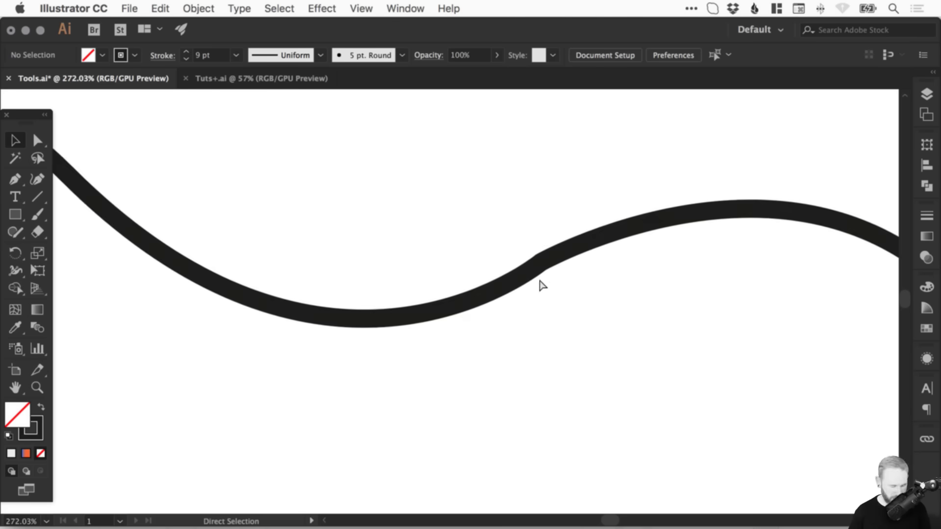
pyautogui.press('super+y')
pyautogui.press('v')
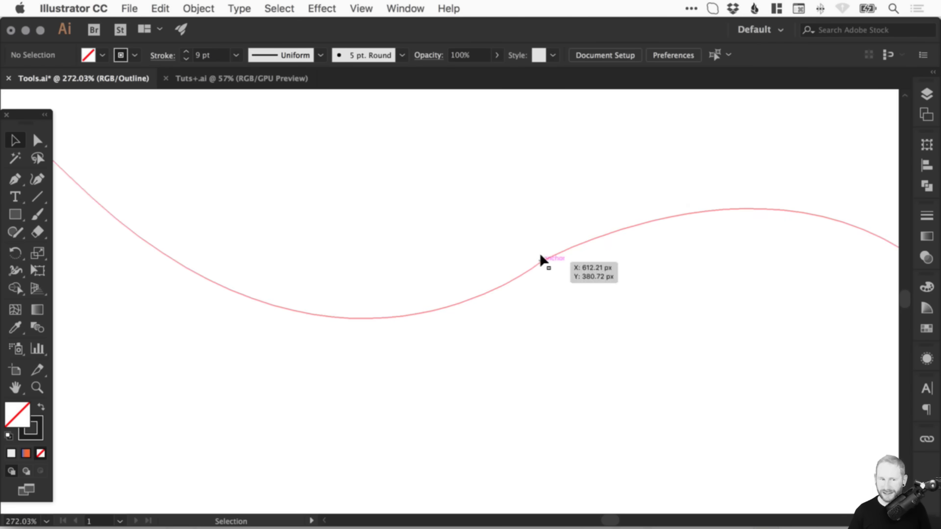
pyautogui.press('a')
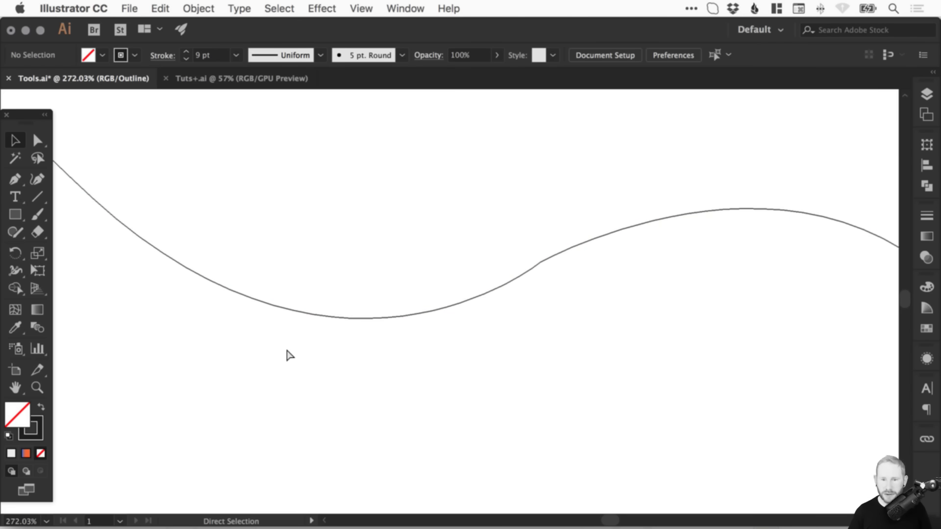
pyautogui.press('super+minus')
pyautogui.press('super+minus')
pyautogui.press('super+y')
pyautogui.press('v')
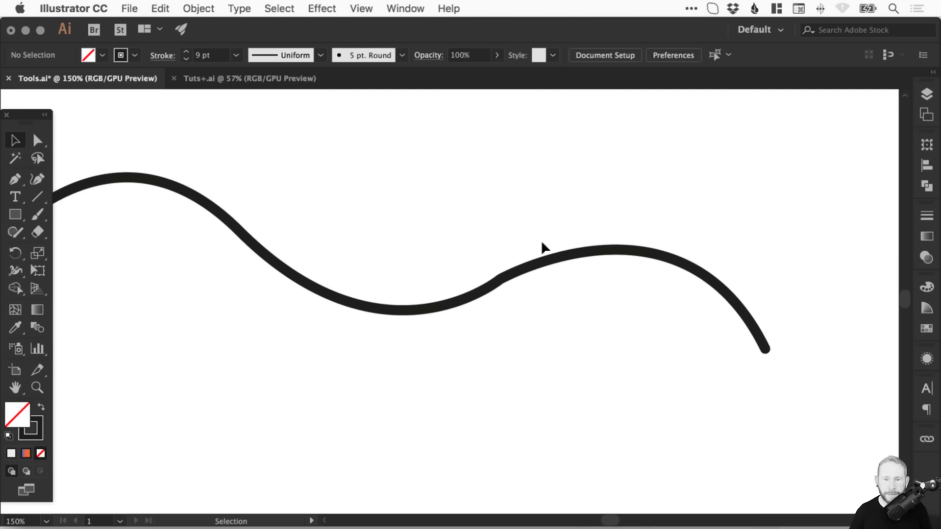
# Select the wavy path and smooth the kink between its middle and right curves with the Smooth tool.
pyautogui.moveTo(17, 231); pyautogui.dragTo(89, 266)
pyautogui.press('v')
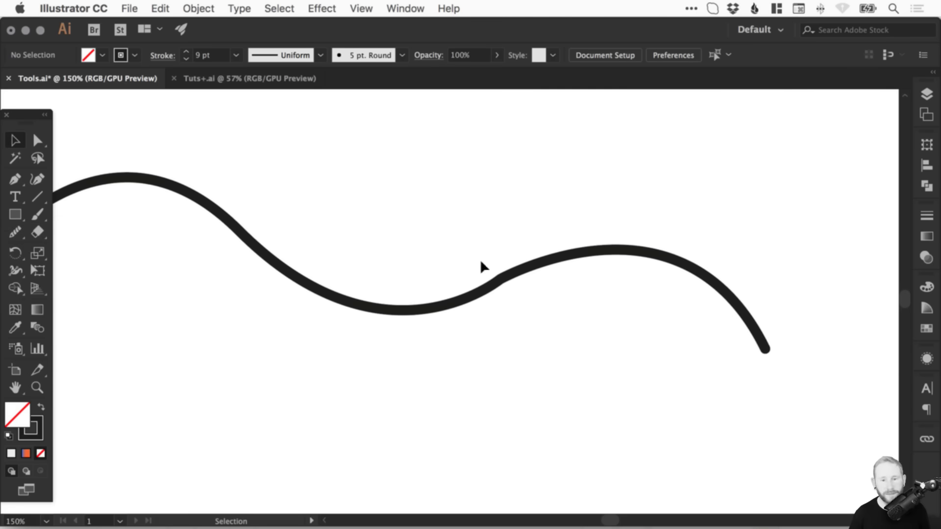
pyautogui.moveTo(440, 234); pyautogui.dragTo(602, 341)
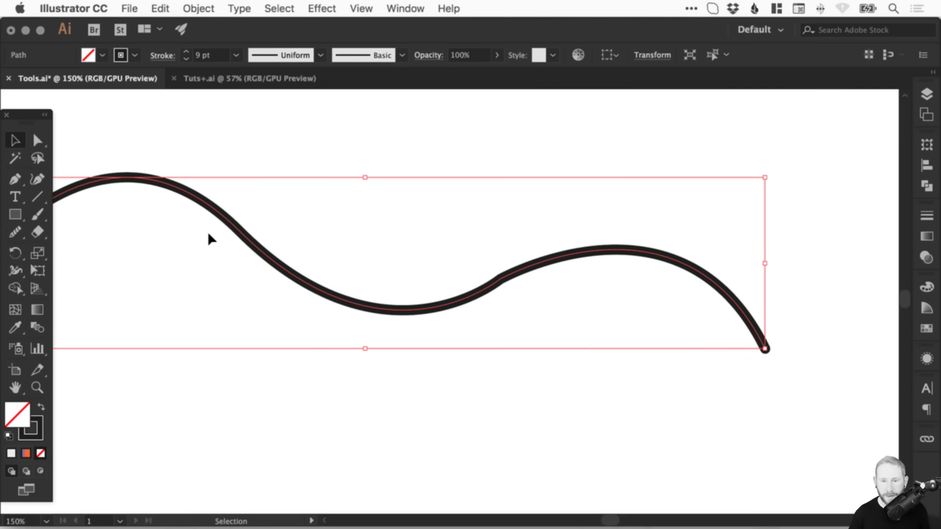
pyautogui.click(17, 231)
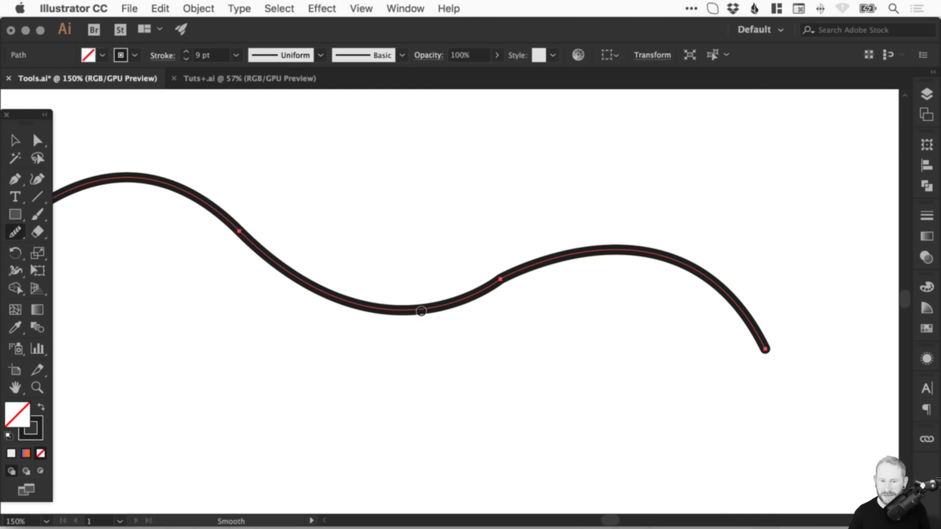
pyautogui.moveTo(422, 311)
pyautogui.mouseDown()
pyautogui.moveTo(473, 301)
pyautogui.moveTo(551, 261)
pyautogui.mouseUp()
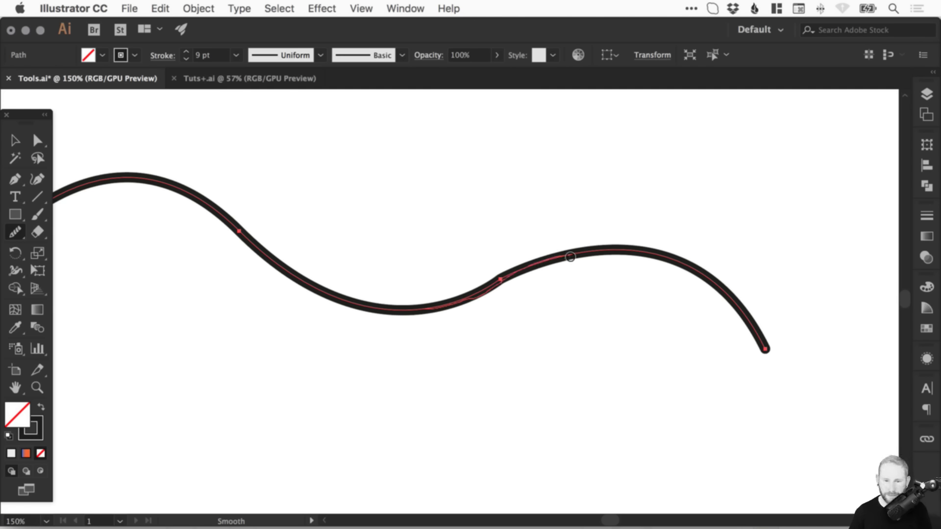
pyautogui.moveTo(570, 257); pyautogui.dragTo(581, 254)
pyautogui.press('v')
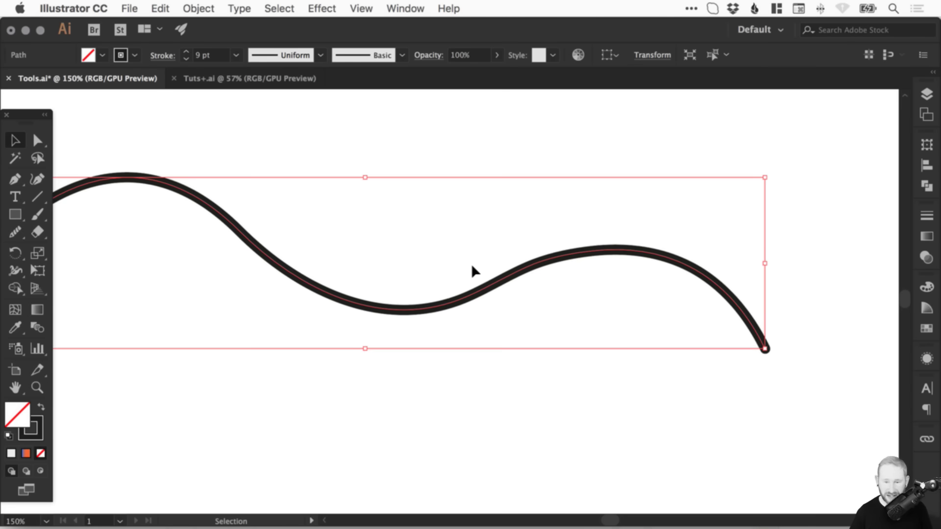
# Smooth the stretch from the path's central dip to its right crest with repeated Smooth tool strokes, and deselect the path.
pyautogui.click(17, 233)
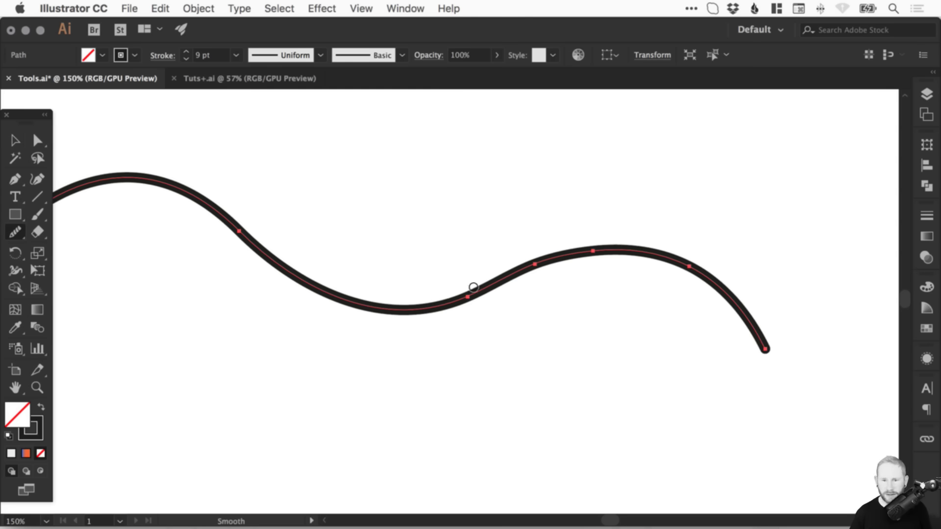
pyautogui.moveTo(391, 308); pyautogui.dragTo(583, 260)
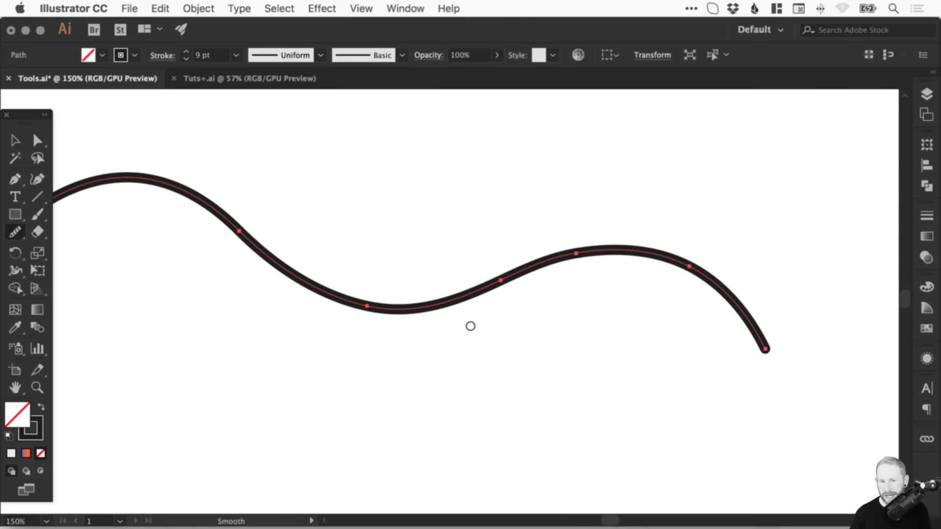
pyautogui.moveTo(376, 307); pyautogui.dragTo(600, 256)
pyautogui.moveTo(345, 294)
pyautogui.mouseDown()
pyautogui.moveTo(386, 311)
pyautogui.moveTo(531, 264)
pyautogui.moveTo(596, 281)
pyautogui.mouseUp()
pyautogui.press('v')
pyautogui.click(535, 196)
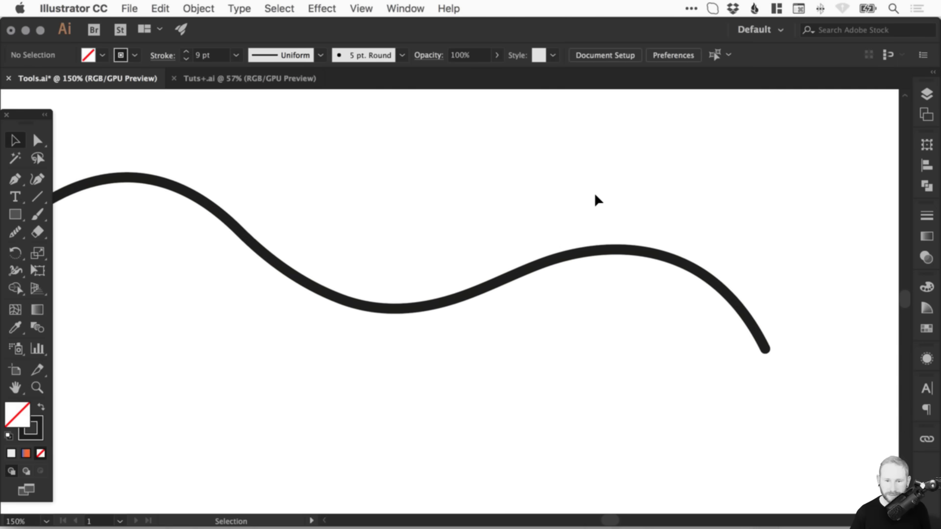
# Reselect the path and use the Smooth tool along its right curve, the slope into the dip and the left crest.
pyautogui.moveTo(391, 241); pyautogui.dragTo(455, 344)
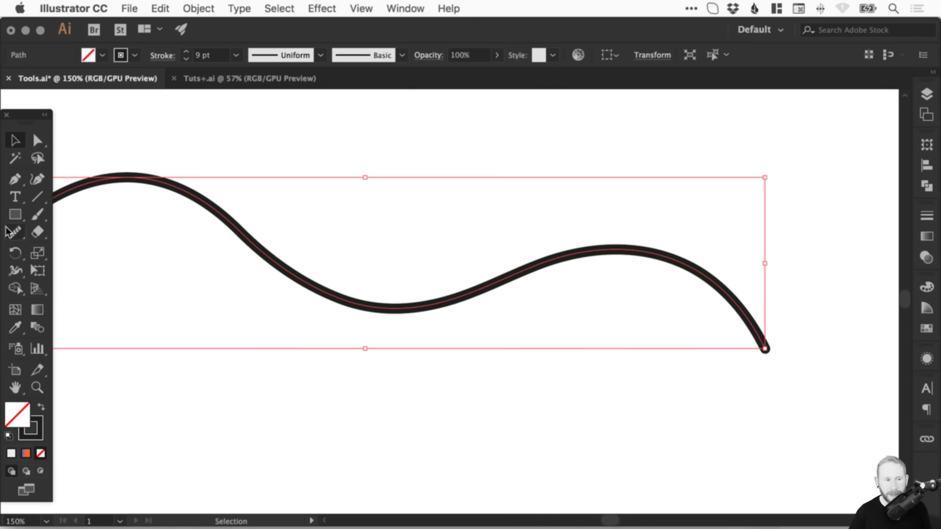
pyautogui.moveTo(430, 304)
pyautogui.mouseDown()
pyautogui.moveTo(620, 238)
pyautogui.moveTo(413, 311)
pyautogui.moveTo(513, 257)
pyautogui.moveTo(547, 273)
pyautogui.moveTo(433, 302)
pyautogui.moveTo(535, 259)
pyautogui.moveTo(660, 270)
pyautogui.mouseUp()
pyautogui.moveTo(496, 289)
pyautogui.mouseDown()
pyautogui.moveTo(641, 260)
pyautogui.moveTo(686, 275)
pyautogui.moveTo(648, 269)
pyautogui.moveTo(685, 290)
pyautogui.moveTo(682, 271)
pyautogui.moveTo(709, 296)
pyautogui.mouseUp()
pyautogui.moveTo(239, 251); pyautogui.dragTo(428, 275)
pyautogui.moveTo(269, 256)
pyautogui.mouseDown()
pyautogui.moveTo(390, 306)
pyautogui.moveTo(483, 287)
pyautogui.mouseUp()
pyautogui.moveTo(261, 233); pyautogui.dragTo(402, 303)
pyautogui.moveTo(270, 262)
pyautogui.mouseDown()
pyautogui.moveTo(330, 304)
pyautogui.moveTo(554, 252)
pyautogui.mouseUp()
pyautogui.moveTo(113, 183); pyautogui.dragTo(225, 217)
pyautogui.click(165, 13)
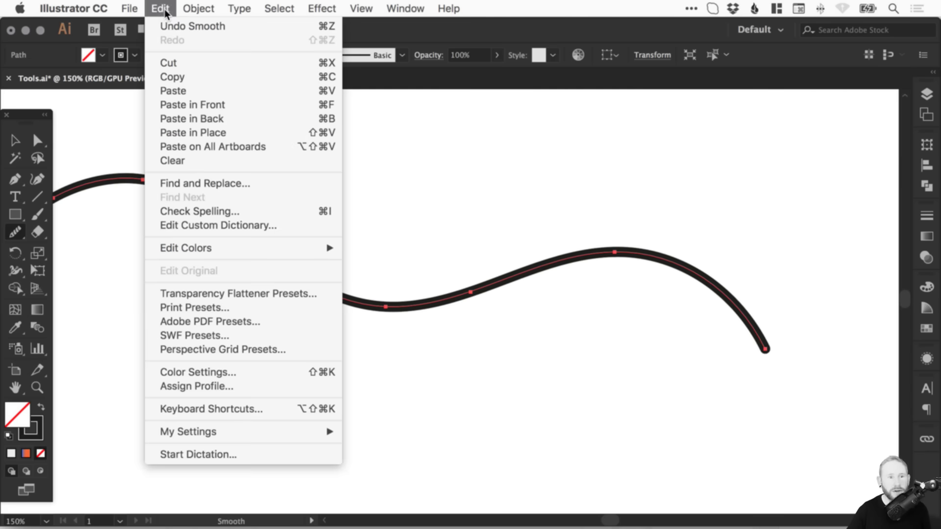
pyautogui.click(307, 29)
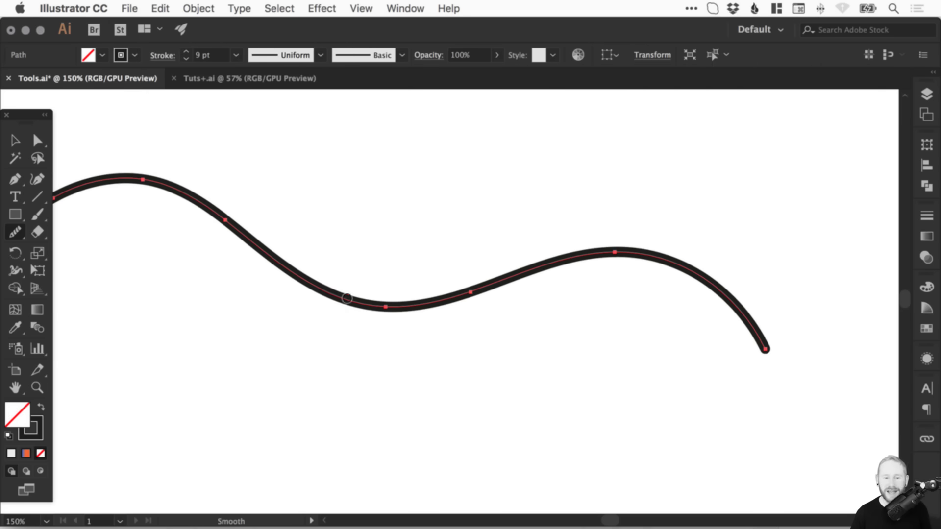
# Smooth the path further from the dip over the right crest toward its end.
pyautogui.press('super')
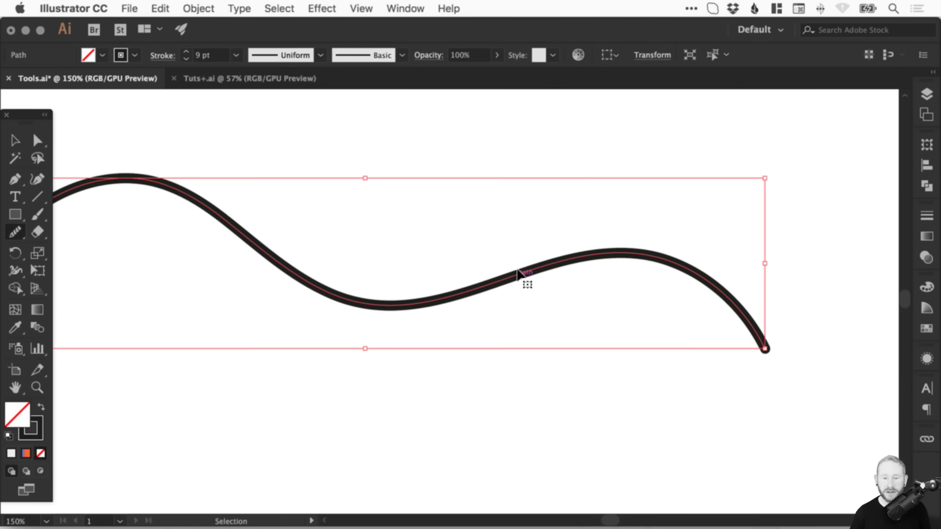
pyautogui.moveTo(411, 306)
pyautogui.mouseDown()
pyautogui.moveTo(610, 252)
pyautogui.moveTo(531, 268)
pyautogui.moveTo(671, 256)
pyautogui.mouseUp()
pyautogui.moveTo(542, 275)
pyautogui.mouseDown()
pyautogui.moveTo(691, 294)
pyautogui.moveTo(748, 349)
pyautogui.mouseUp()
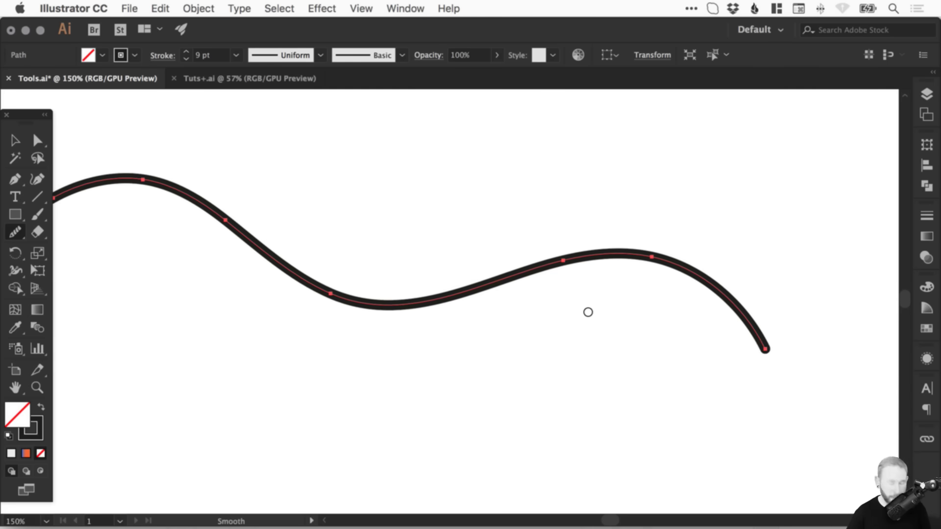
# Delete the wavy path.
pyautogui.press('super')
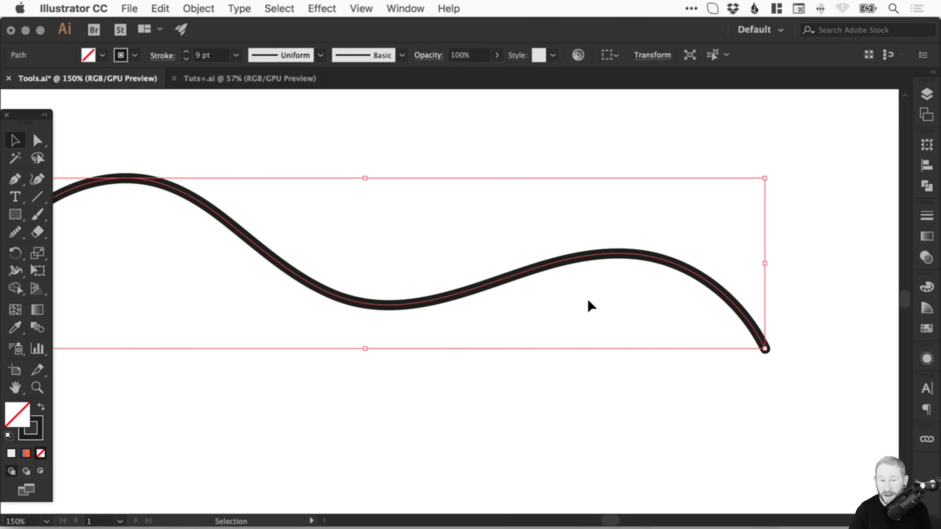
pyautogui.press('a')
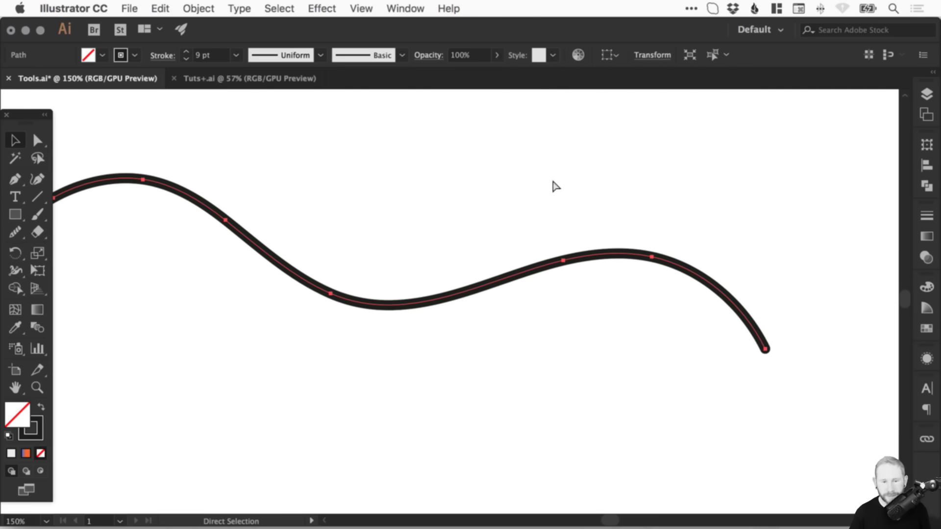
pyautogui.press('Delete')
# Draw a square with the Rectangle tool, swap its fill and stroke to make it solid black, and move it slightly, leaving it selected.
pyautogui.click(15, 215)
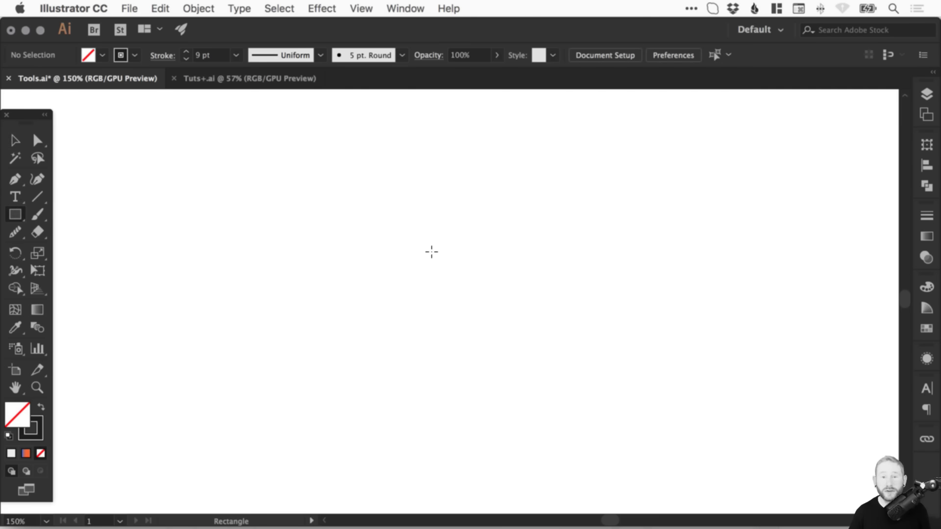
pyautogui.moveTo(288, 171)
pyautogui.mouseDown()
pyautogui.moveTo(594, 385)
pyautogui.moveTo(590, 412)
pyautogui.moveTo(560, 379)
pyautogui.mouseUp()
pyautogui.press('v')
pyautogui.hotkey('shift', 'x')
pyautogui.moveTo(416, 255); pyautogui.dragTo(444, 247)
pyautogui.click(695, 210)
pyautogui.click(481, 264)
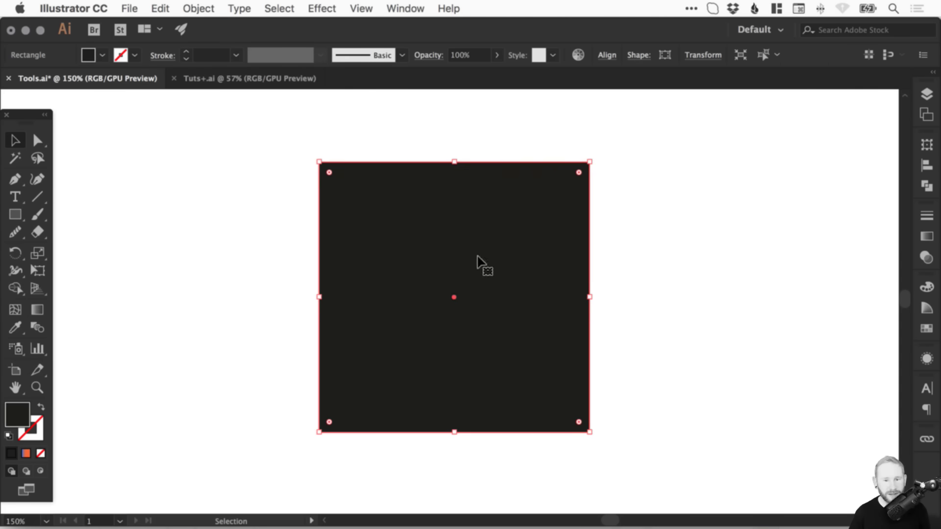
# Slice the square into five pieces with four freehand diagonal cuts using the Knife tool, and deselect them.
pyautogui.click(37, 233)
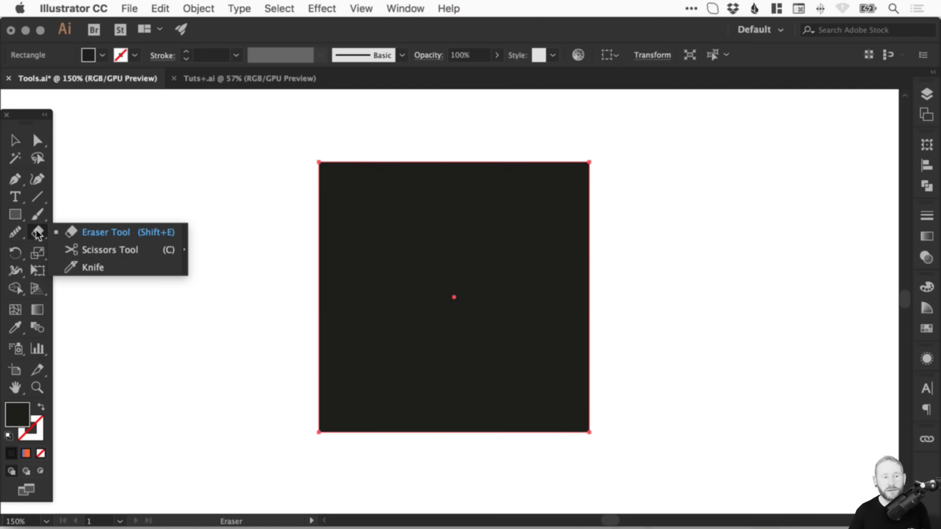
pyautogui.click(104, 266)
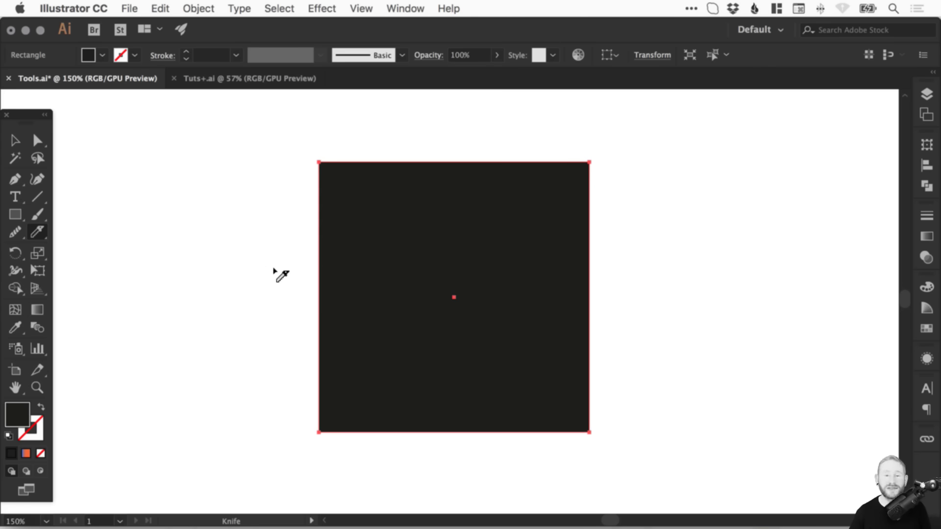
pyautogui.moveTo(204, 284)
pyautogui.mouseDown()
pyautogui.moveTo(411, 156)
pyautogui.moveTo(527, 149)
pyautogui.moveTo(307, 428)
pyautogui.moveTo(468, 325)
pyautogui.moveTo(705, 245)
pyautogui.moveTo(463, 453)
pyautogui.moveTo(677, 431)
pyautogui.mouseUp()
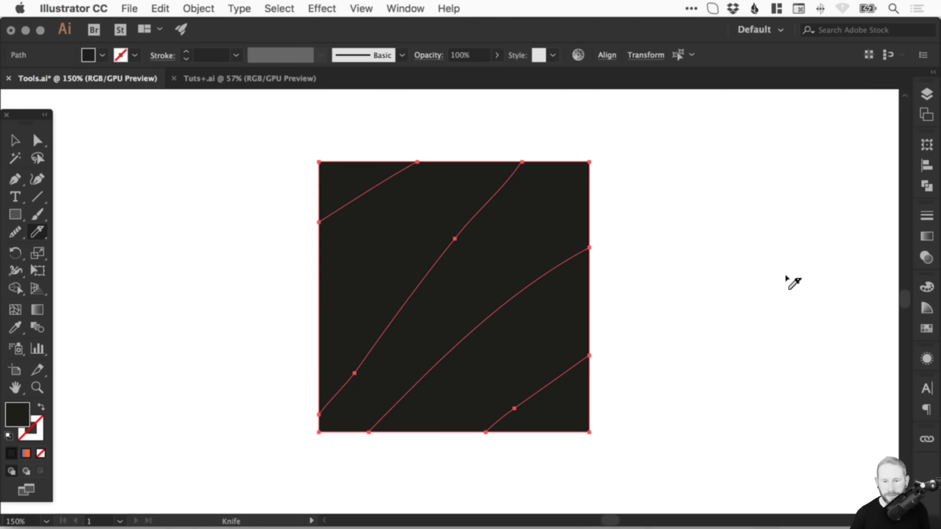
pyautogui.press('v')
pyautogui.click(699, 254)
# Move four of the cut pieces away from each other to separate the slices.
pyautogui.moveTo(376, 237); pyautogui.dragTo(278, 273)
pyautogui.moveTo(336, 201); pyautogui.dragTo(309, 181)
pyautogui.moveTo(495, 253); pyautogui.dragTo(477, 221)
pyautogui.moveTo(536, 319); pyautogui.dragTo(620, 332)
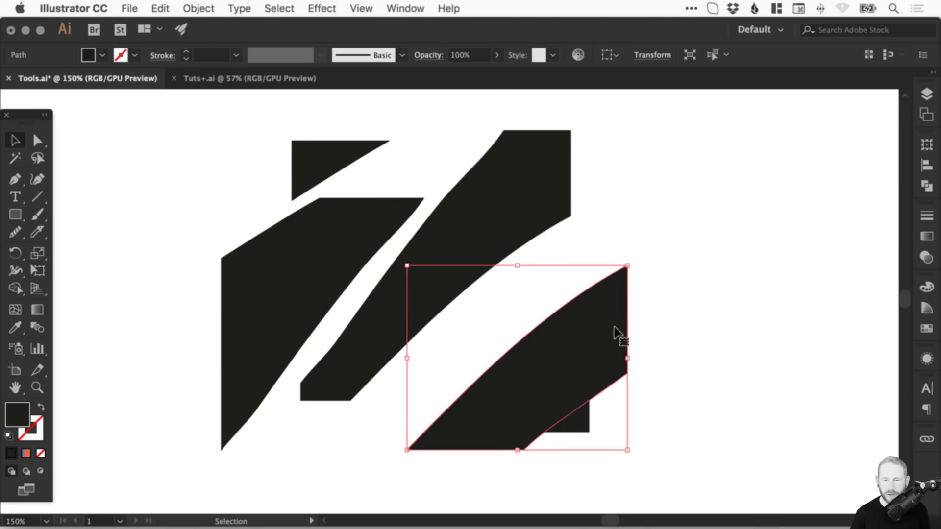
# Select all the cut pieces and delete them.
pyautogui.click(703, 284)
pyautogui.moveTo(179, 148); pyautogui.dragTo(695, 454)
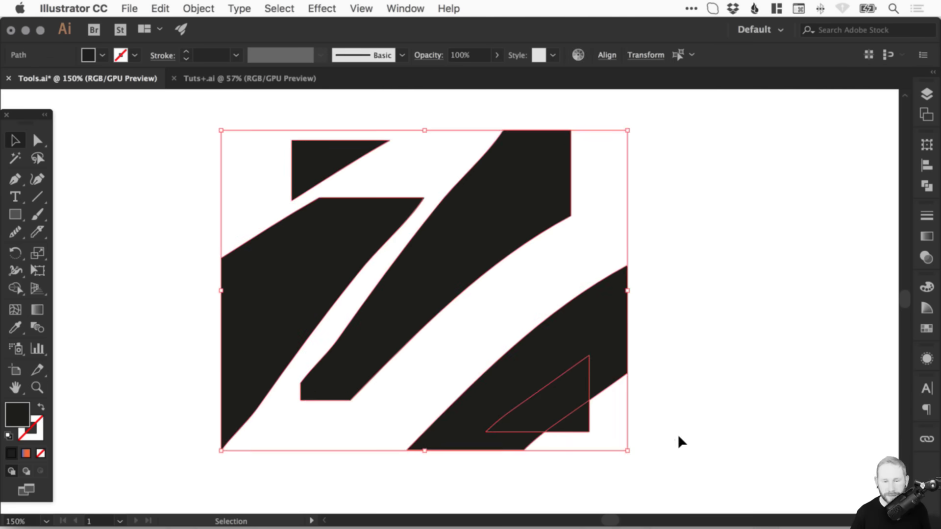
pyautogui.press('Delete')
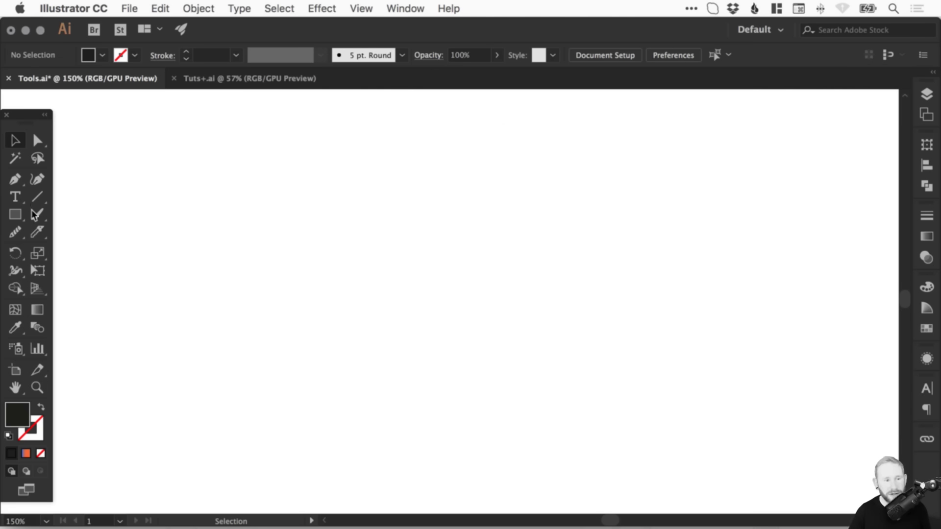
# Draw a circle with the Ellipse tool, swap its fill and stroke to leave only an outline, and move it toward the artboard's centre.
pyautogui.moveTo(15, 214); pyautogui.dragTo(70, 248)
pyautogui.moveTo(372, 160); pyautogui.dragTo(633, 421)
pyautogui.press('v')
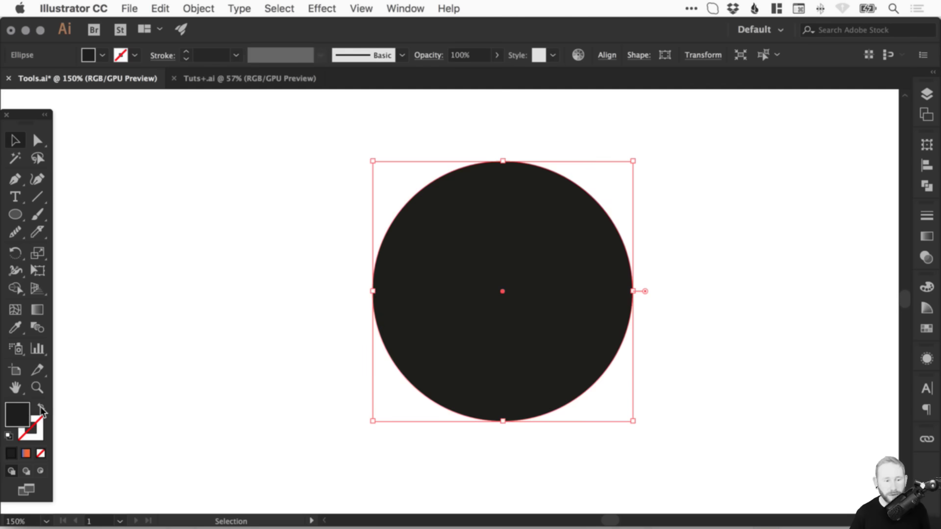
pyautogui.click(41, 408)
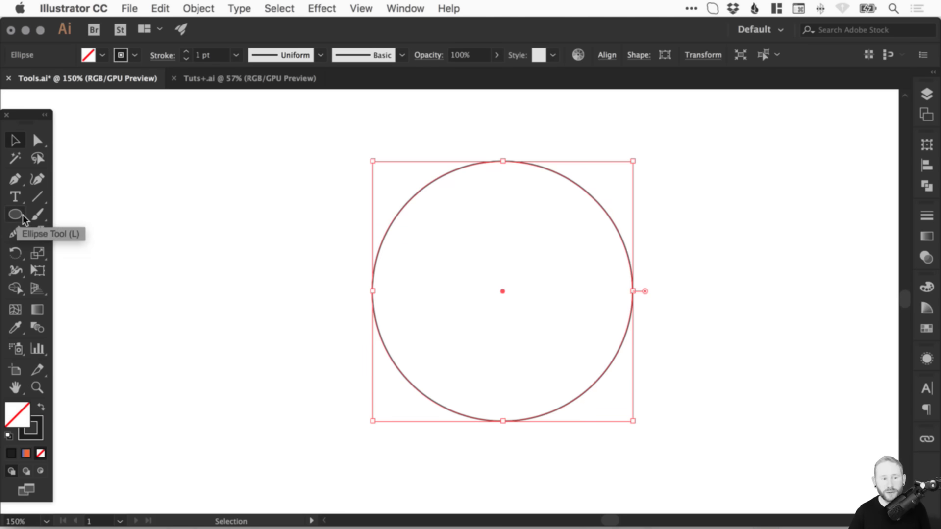
pyautogui.moveTo(457, 167); pyautogui.dragTo(410, 178)
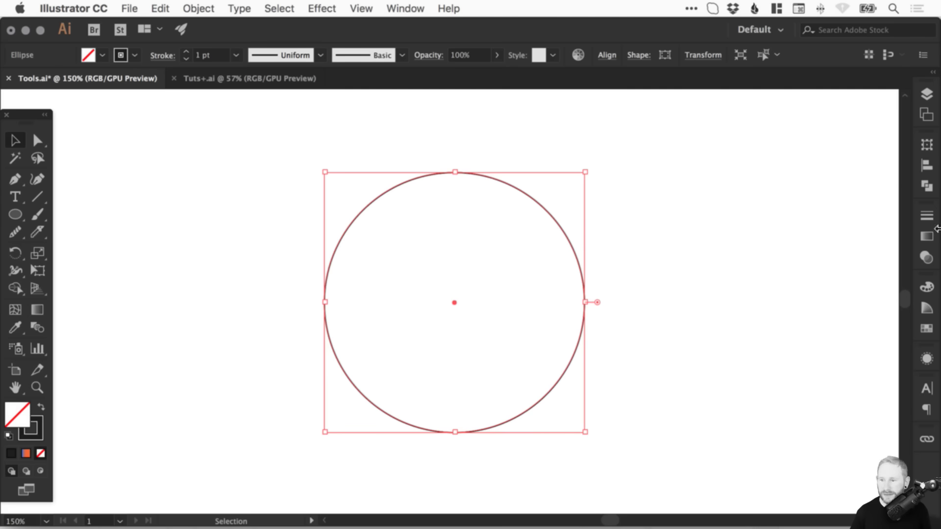
# Set the circle's stroke weight to 14 pt.
pyautogui.click(926, 216)
pyautogui.click(793, 227)
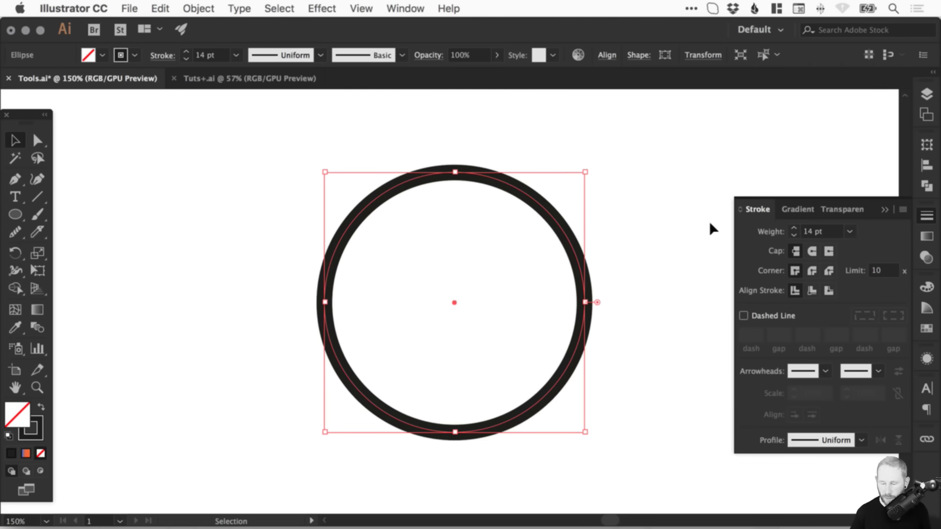
pyautogui.click(927, 216)
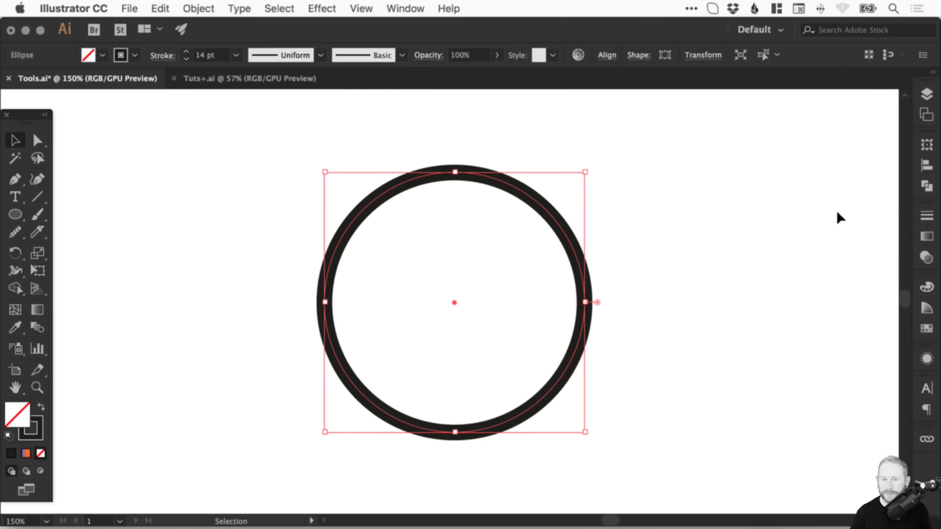
# Cut the circle's outline at its upper-left arc with the Scissors tool.
pyautogui.click(38, 233)
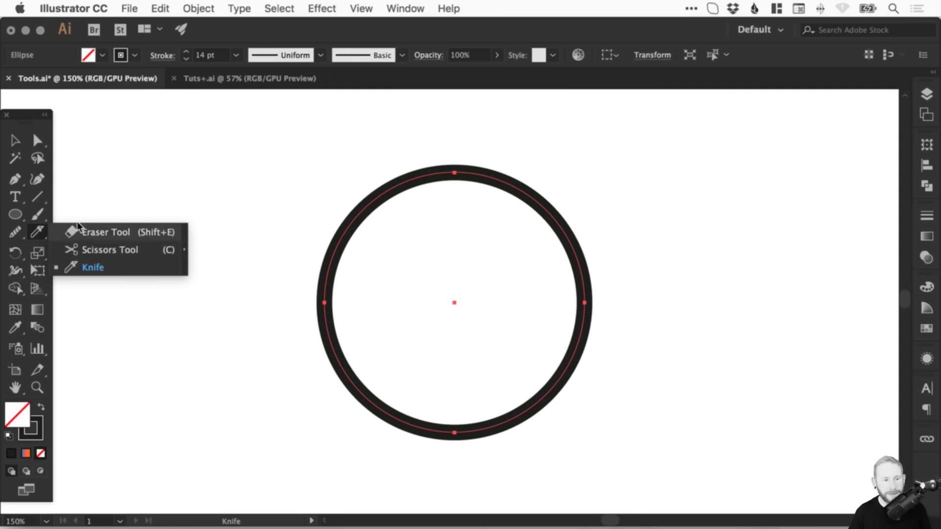
pyautogui.click(95, 249)
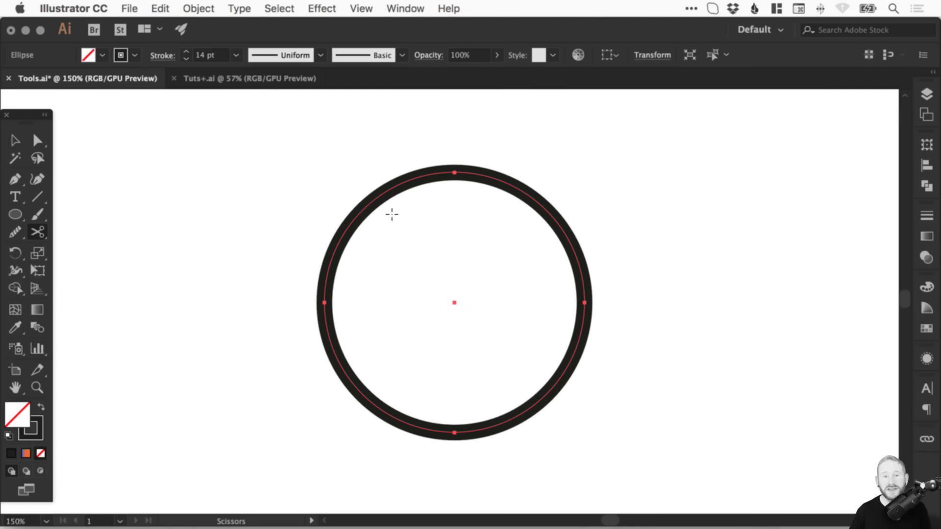
pyautogui.click(363, 211)
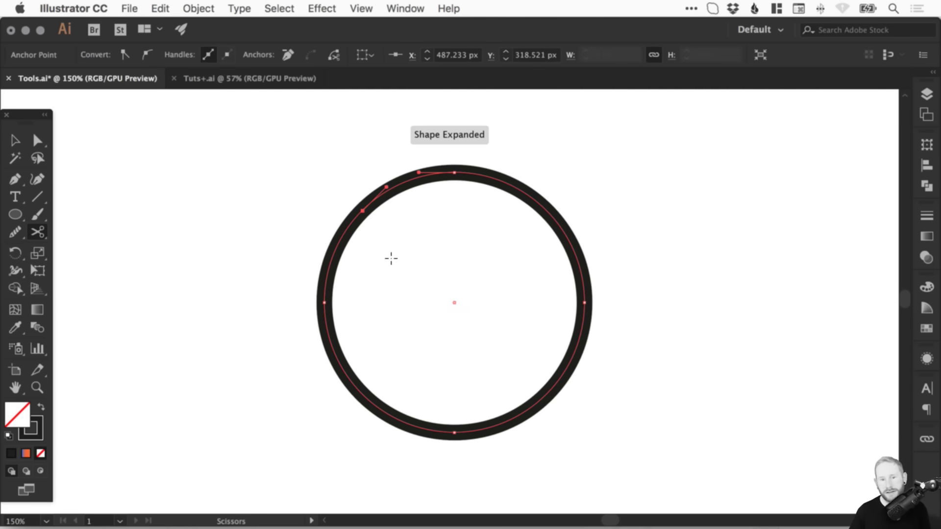
# Cut the circle's outline at its upper-right arc with the Scissors tool and delete the arc between the two cuts.
pyautogui.click(547, 212)
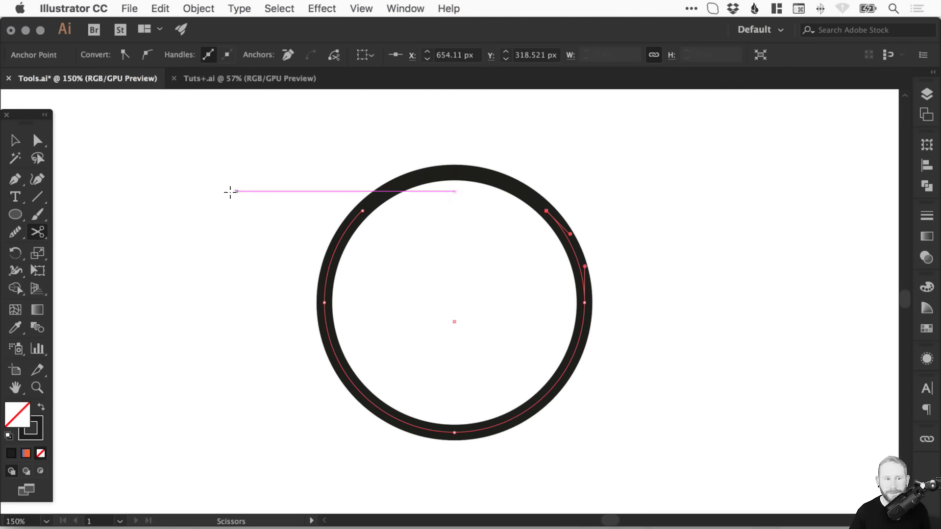
pyautogui.click(39, 141)
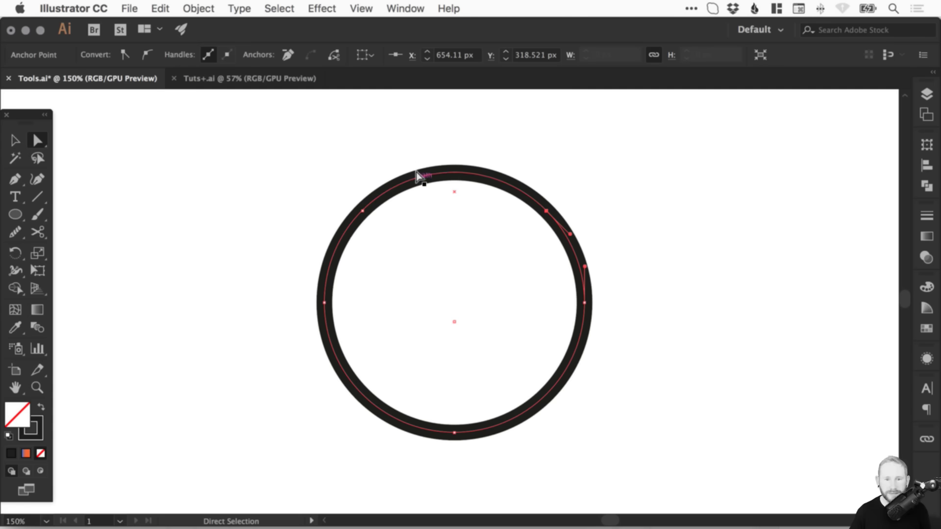
pyautogui.moveTo(417, 126); pyautogui.dragTo(466, 207)
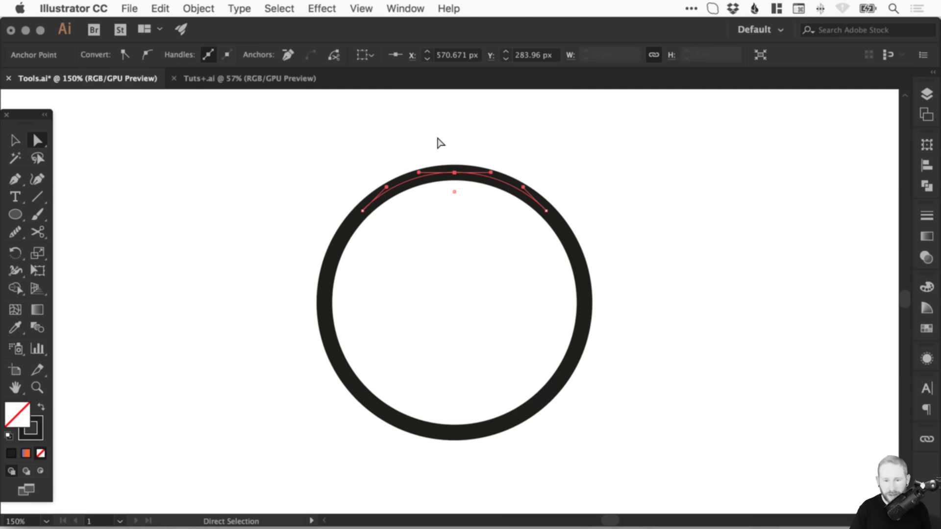
pyautogui.press('Delete')
pyautogui.press('v')
pyautogui.click(480, 193)
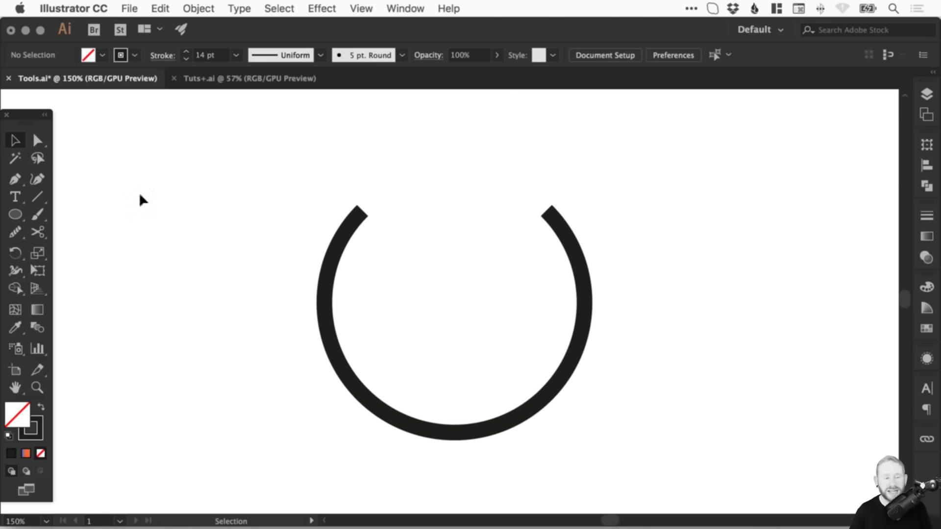
# Draw a vertical line segment down through the middle of the circle's gap to form a power symbol.
pyautogui.click(36, 197)
pyautogui.moveTo(455, 149); pyautogui.dragTo(454, 266)
pyautogui.press('v')
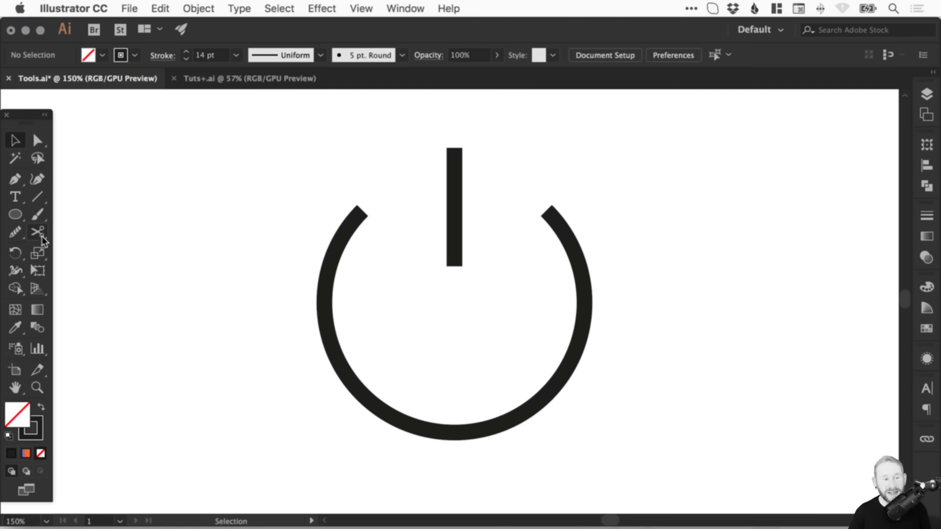
# Delete the power symbol artwork and save the document with the whole artboard in view.
pyautogui.moveTo(248, 168); pyautogui.dragTo(691, 397)
pyautogui.press('Delete')
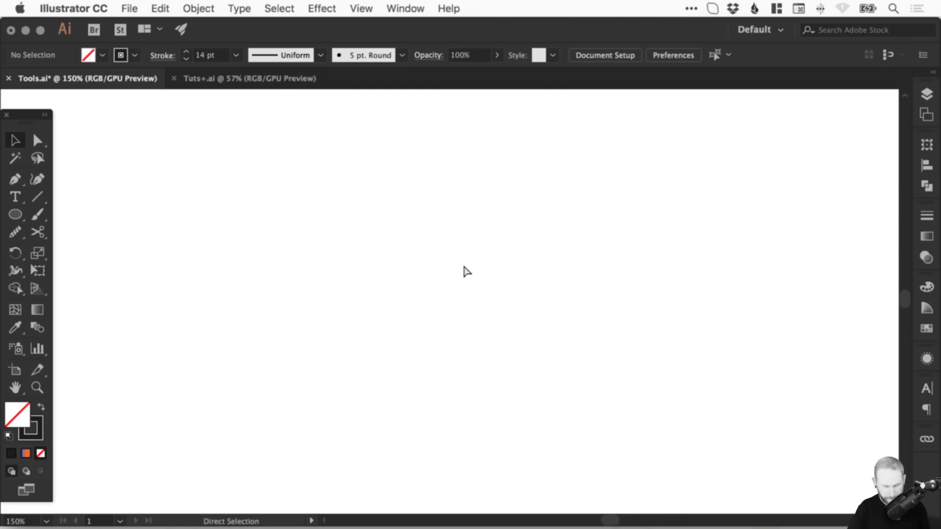
pyautogui.press('super+0')
pyautogui.press('v')
pyautogui.press('super+s')
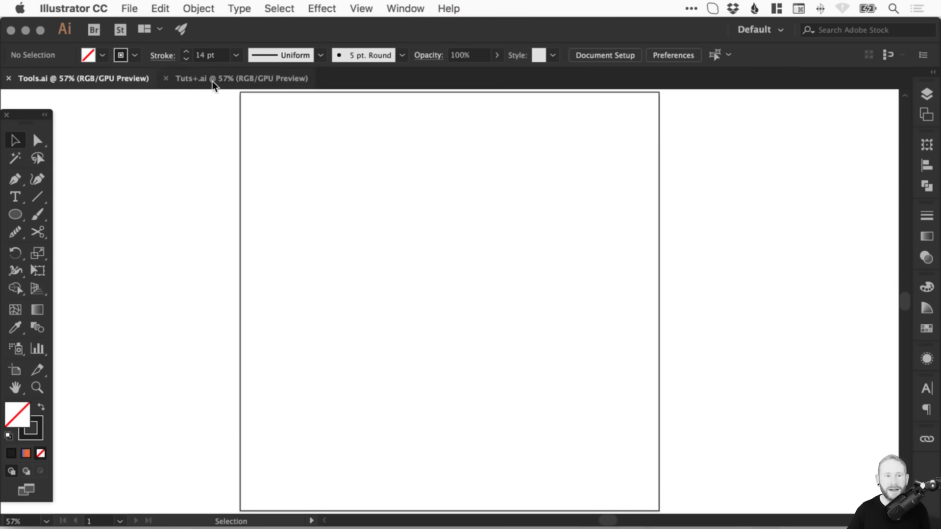
# Switch to the Tuts+.ai document and draw a square with the Rectangle tool on the empty canvas beside the artboard.
pyautogui.click(225, 78)
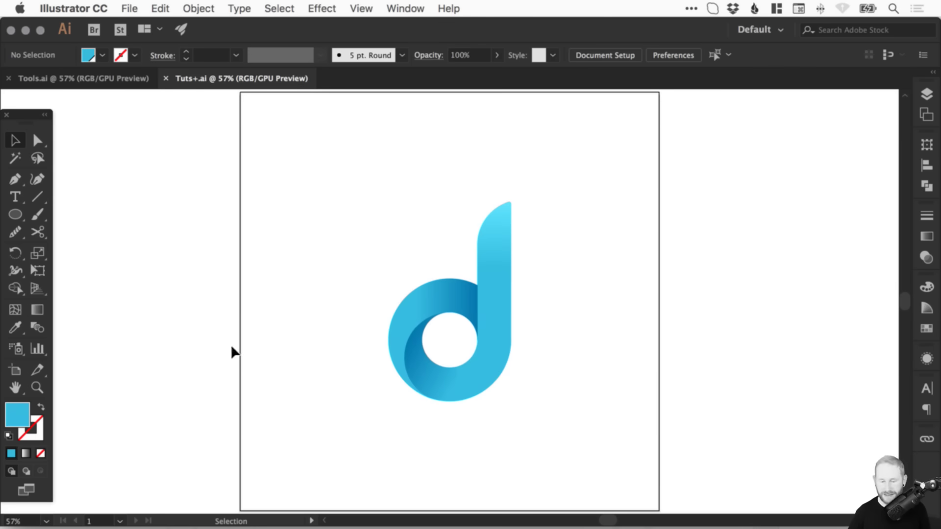
pyautogui.press('super+Tab')
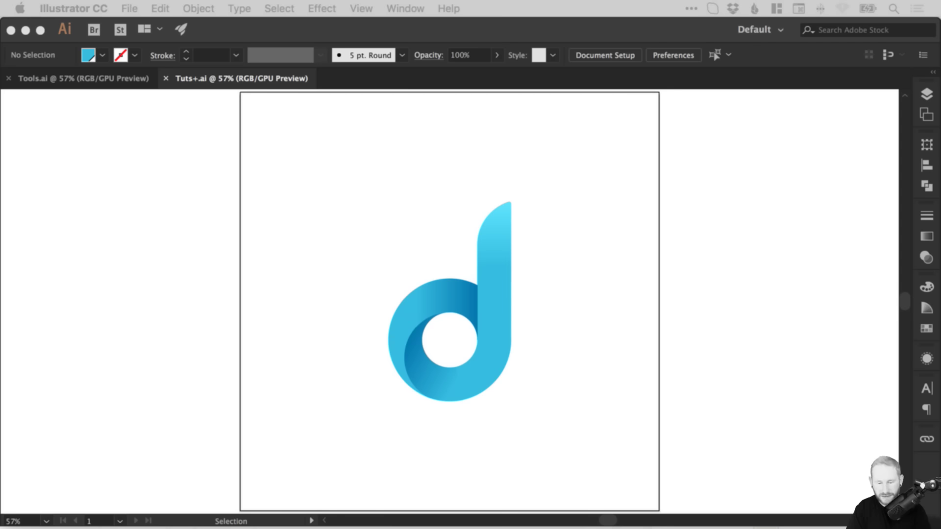
pyautogui.click(339, 251)
pyautogui.press('z')
pyautogui.moveTo(64, 167); pyautogui.dragTo(459, 398)
pyautogui.press('space')
pyautogui.moveTo(349, 285); pyautogui.dragTo(761, 298)
pyautogui.press('v')
pyautogui.moveTo(17, 214); pyautogui.dragTo(76, 209)
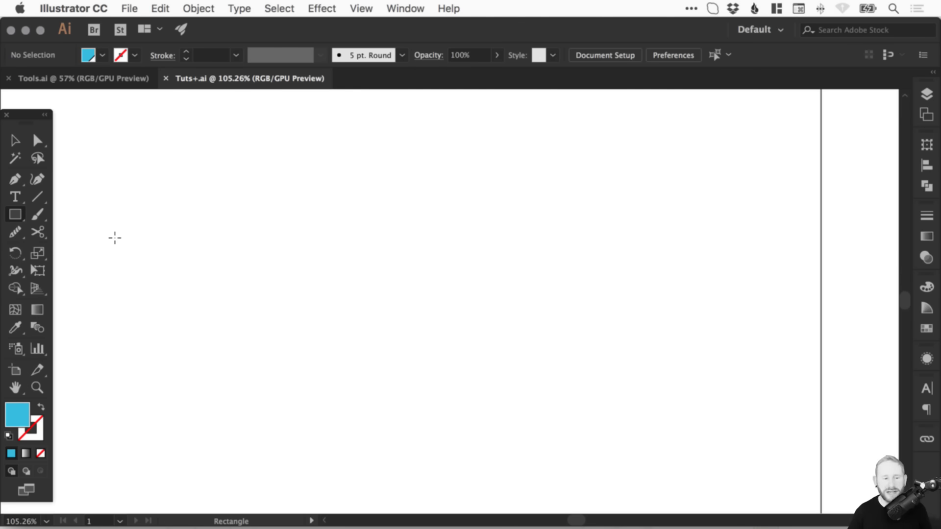
pyautogui.moveTo(202, 184)
pyautogui.mouseDown()
pyautogui.moveTo(325, 324)
pyautogui.moveTo(408, 390)
pyautogui.mouseUp()
pyautogui.press('v')
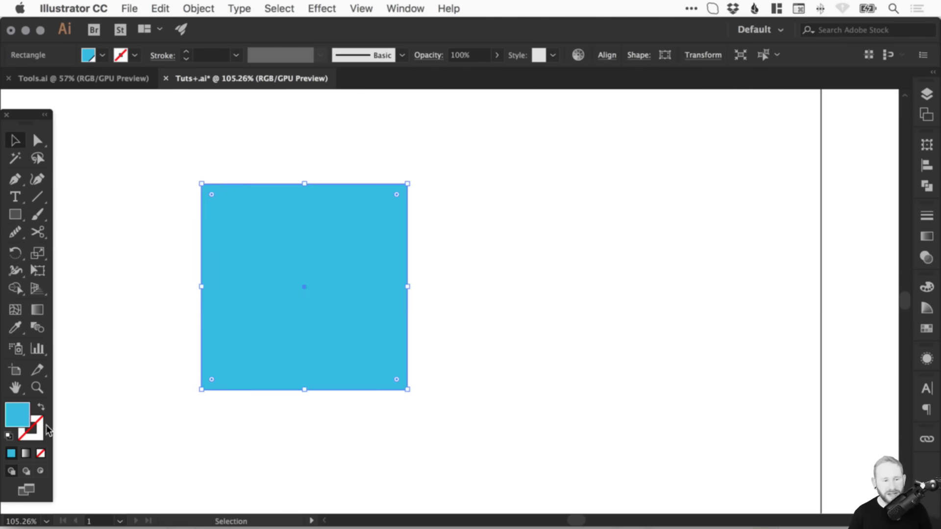
# Give the blue square a dark violet-blue stroke from the swatches.
pyautogui.click(927, 287)
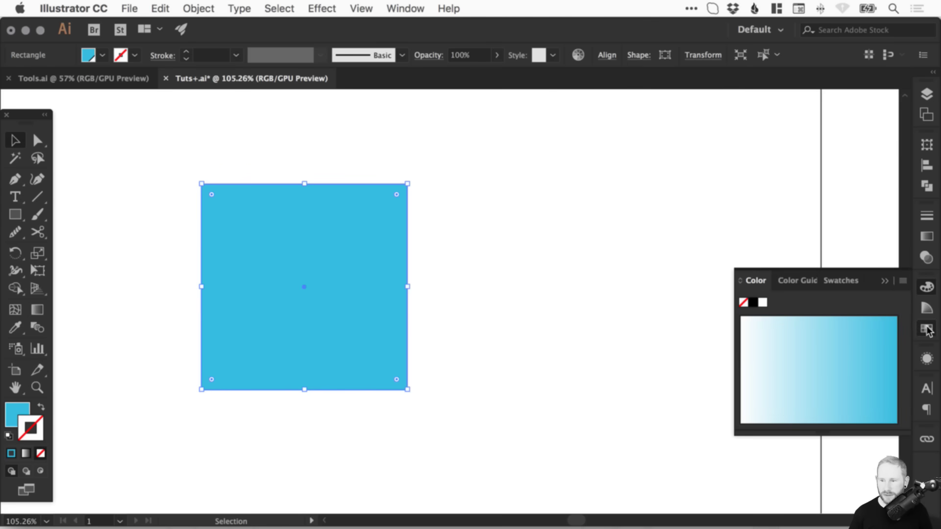
pyautogui.click(927, 329)
pyautogui.click(795, 359)
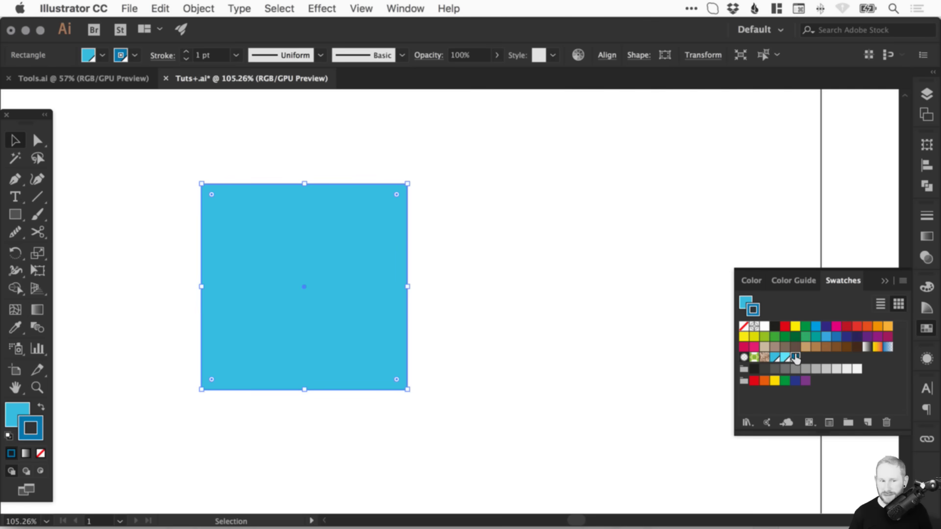
pyautogui.click(827, 326)
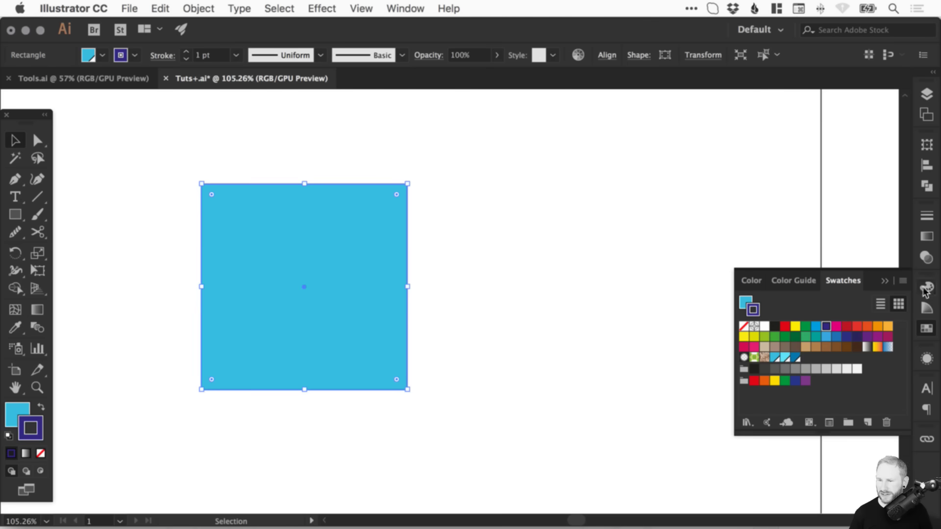
# Set the square's stroke weight to 26 pt and deselect it.
pyautogui.click(927, 215)
pyautogui.click(792, 225)
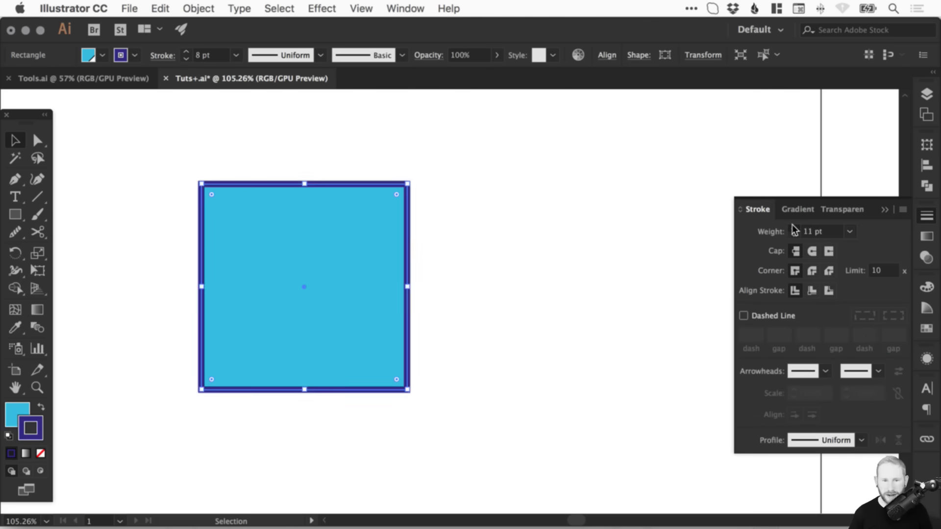
pyautogui.click(928, 216)
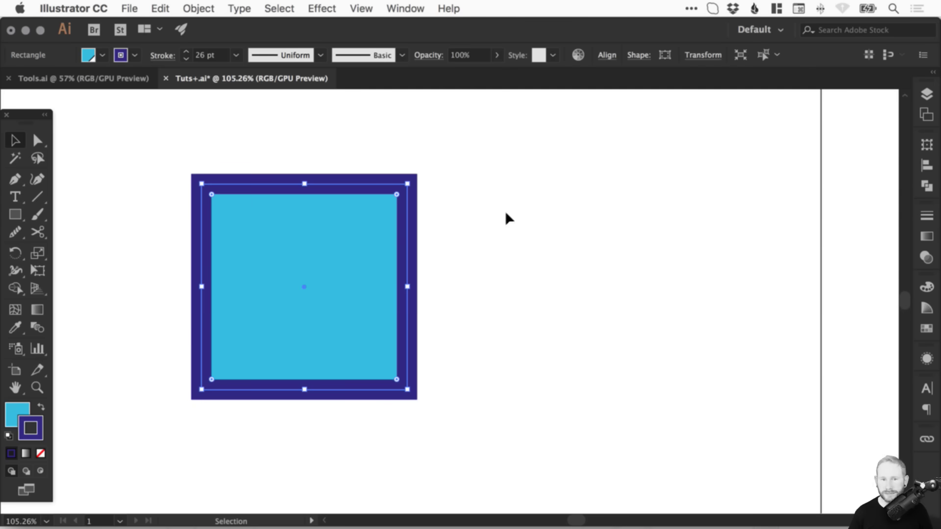
pyautogui.click(429, 277)
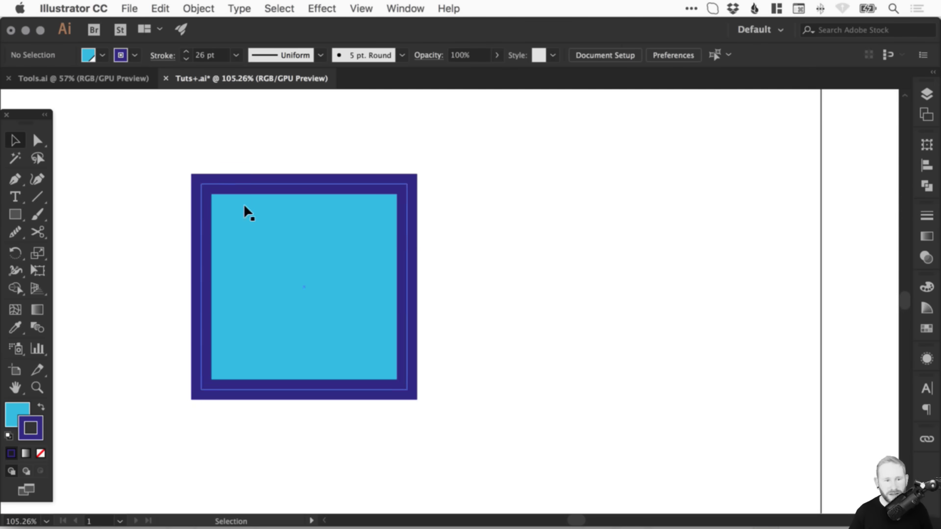
# Move the stroked square slightly left, copy it, and paste the copy in place.
pyautogui.moveTo(245, 210); pyautogui.dragTo(205, 218)
pyautogui.moveTo(129, 164); pyautogui.dragTo(256, 266)
pyautogui.click(160, 8)
pyautogui.click(177, 76)
pyautogui.click(160, 9)
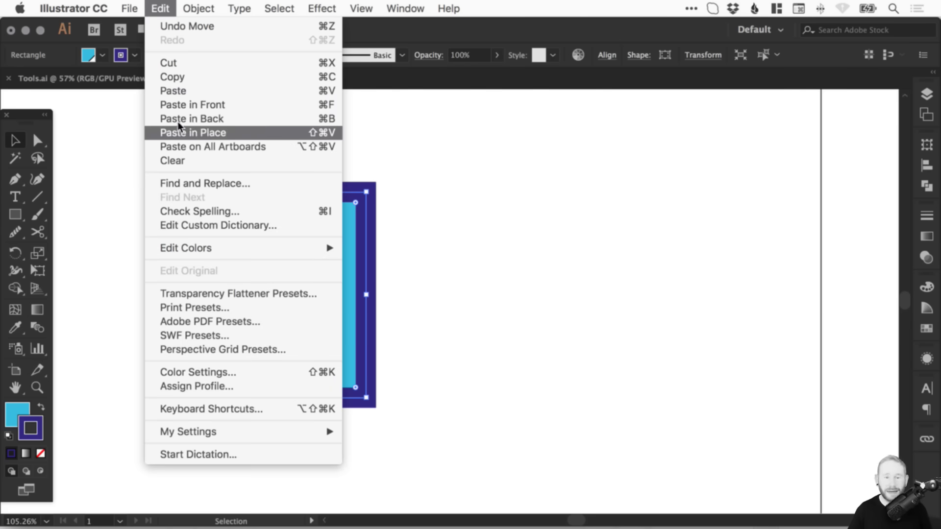
pyautogui.click(191, 132)
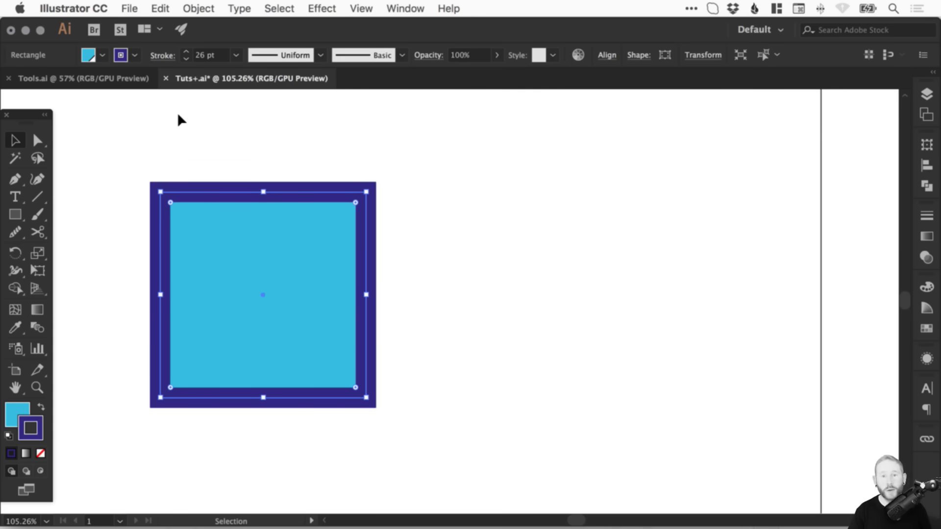
# Nudge the pasted square horizontally to the right until it sits clear of the original with a wide gap.
pyautogui.hotkey('shift', 'Right')
pyautogui.hotkey('shift', 'Right')
pyautogui.hotkey('shift', 'Right')
pyautogui.hotkey('shift', 'Right')
pyautogui.hotkey('shift', 'Right')
pyautogui.hotkey('shift', 'Right')
pyautogui.hotkey('shift', 'Right')
pyautogui.hotkey('shift', 'Right')
pyautogui.hotkey('shift', 'Right')
pyautogui.hotkey('shift', 'Right')
pyautogui.hotkey('shift', 'Right')
pyautogui.hotkey('shift', 'Right')
pyautogui.hotkey('shift', 'Right')
pyautogui.hotkey('shift', 'Right')
pyautogui.hotkey('shift', 'Right')
pyautogui.hotkey('shift', 'Right')
pyautogui.hotkey('shift', 'Right')
pyautogui.hotkey('shift', 'Right')
pyautogui.hotkey('shift', 'Right')
pyautogui.hotkey('shift', 'Right')
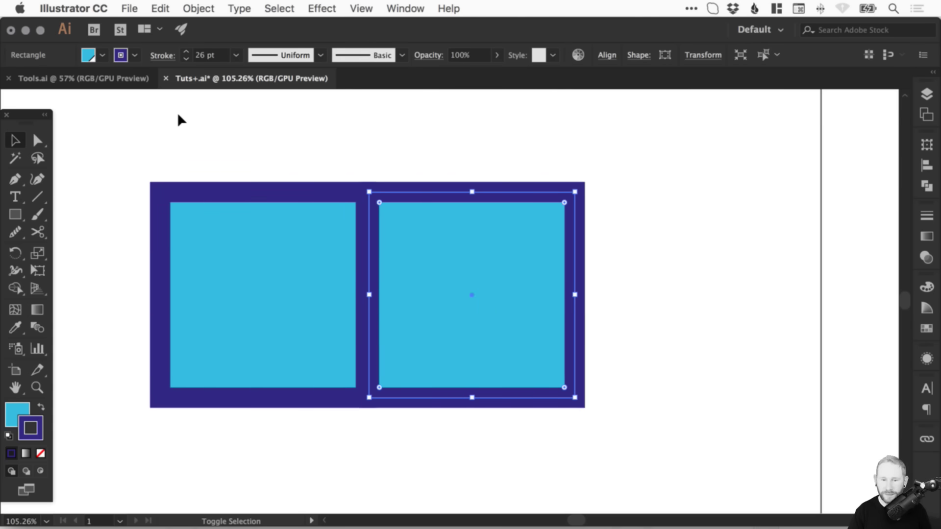
pyautogui.hotkey('shift', 'Right')
pyautogui.hotkey('shift', 'Right')
pyautogui.hotkey('shift', 'Right')
pyautogui.hotkey('shift', 'Right')
pyautogui.hotkey('shift', 'Right')
pyautogui.hotkey('shift', 'Right')
pyautogui.hotkey('shift', 'Right')
pyautogui.hotkey('shift', 'Right')
pyautogui.hotkey('shift', 'Right')
pyautogui.hotkey('shift', 'Right')
pyautogui.hotkey('shift', 'Right')
pyautogui.hotkey('shift', 'Right')
pyautogui.hotkey('shift', 'Right')
pyautogui.hotkey('shift', 'Right')
pyautogui.hotkey('shift', 'Right')
pyautogui.hotkey('shift', 'Right')
pyautogui.hotkey('shift', 'Right')
pyautogui.hotkey('shift', 'Right')
pyautogui.hotkey('shift', 'Right')
pyautogui.hotkey('shift', 'Right')
pyautogui.click(439, 137)
# Remove the stroke from the right square and the fill from the left square.
pyautogui.click(618, 227)
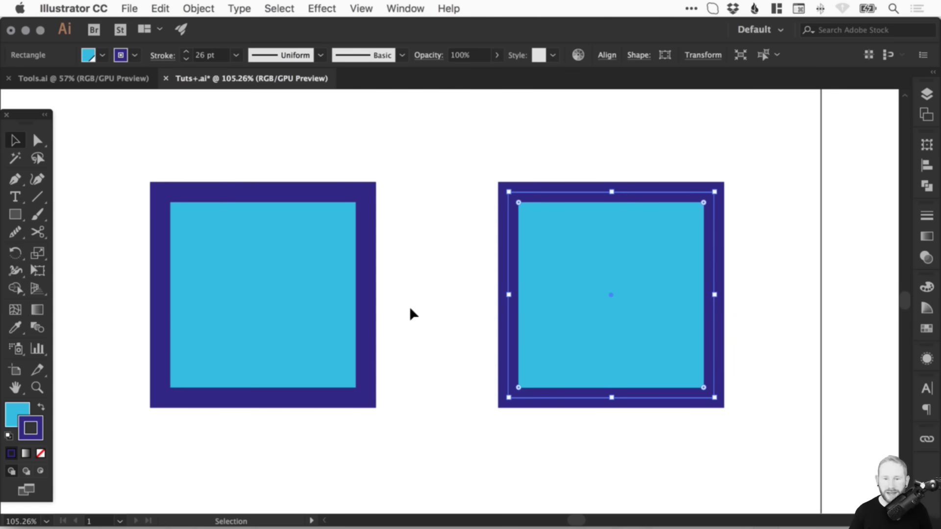
pyautogui.click(41, 455)
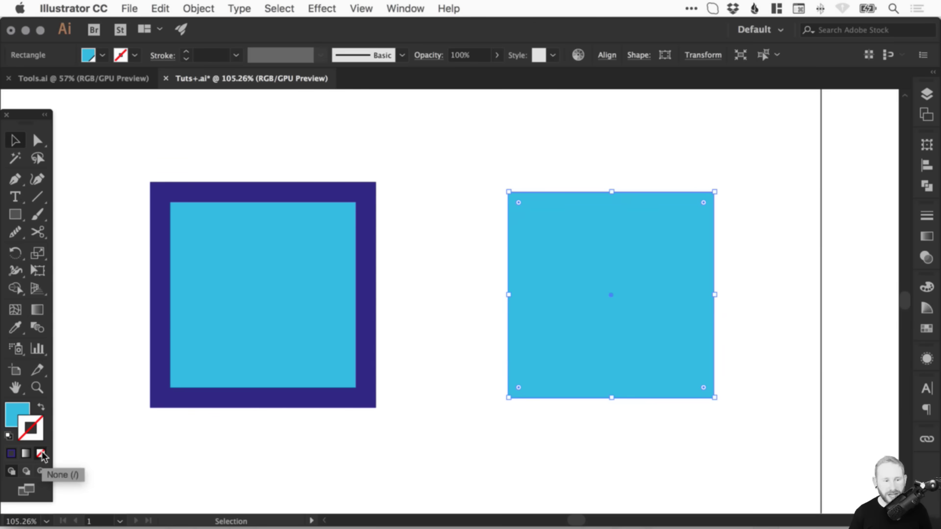
pyautogui.click(247, 314)
pyautogui.click(24, 412)
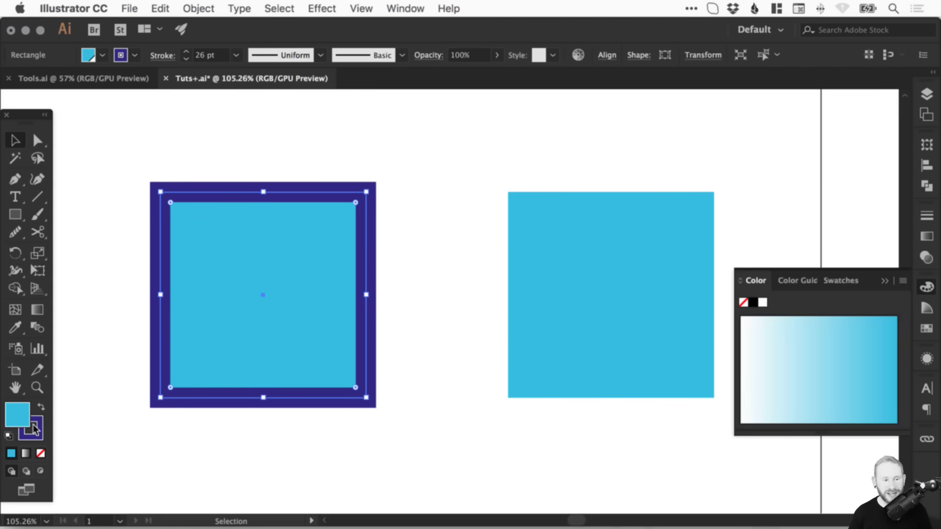
pyautogui.click(41, 454)
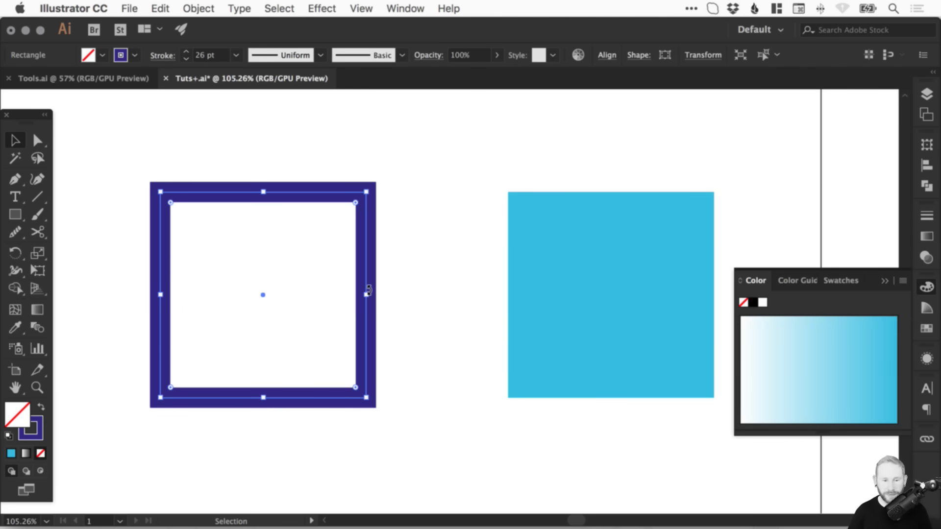
# Nudge the blue filled square left until it lies exactly over the outlined square.
pyautogui.click(661, 313)
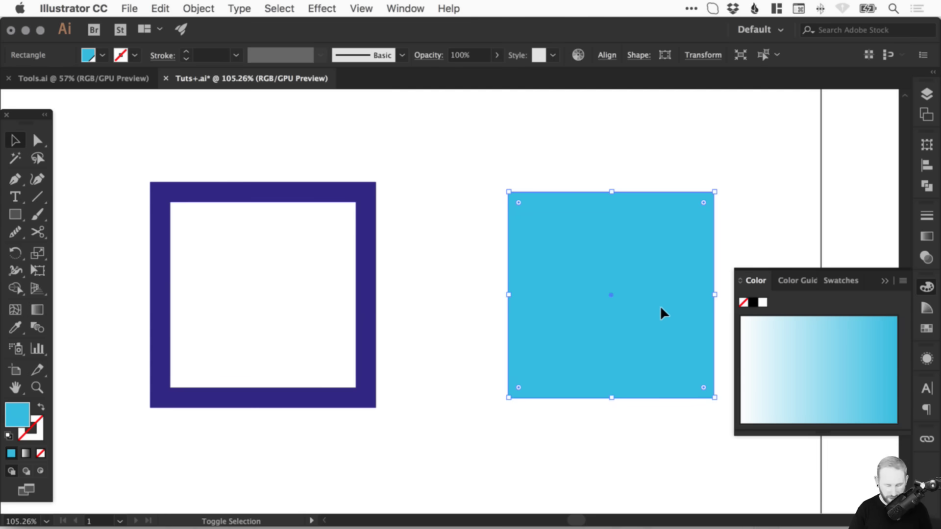
pyautogui.hotkey('shift', 'Left')
pyautogui.hotkey('shift', 'Left')
pyautogui.hotkey('shift', 'Left')
pyautogui.hotkey('shift', 'Left')
pyautogui.hotkey('shift', 'Left')
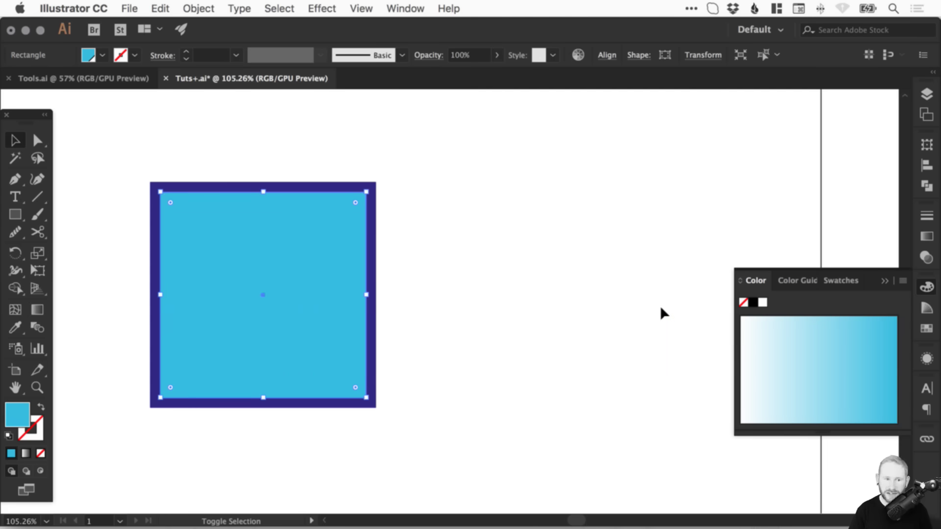
# Send the blue filled square backward so it sits behind the dark outline.
pyautogui.click(203, 6)
pyautogui.moveTo(228, 39)
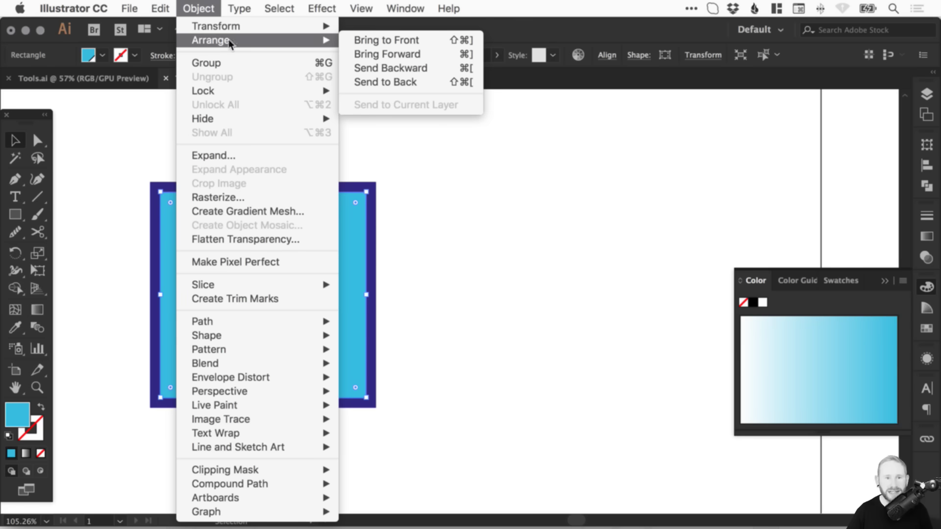
pyautogui.click(410, 68)
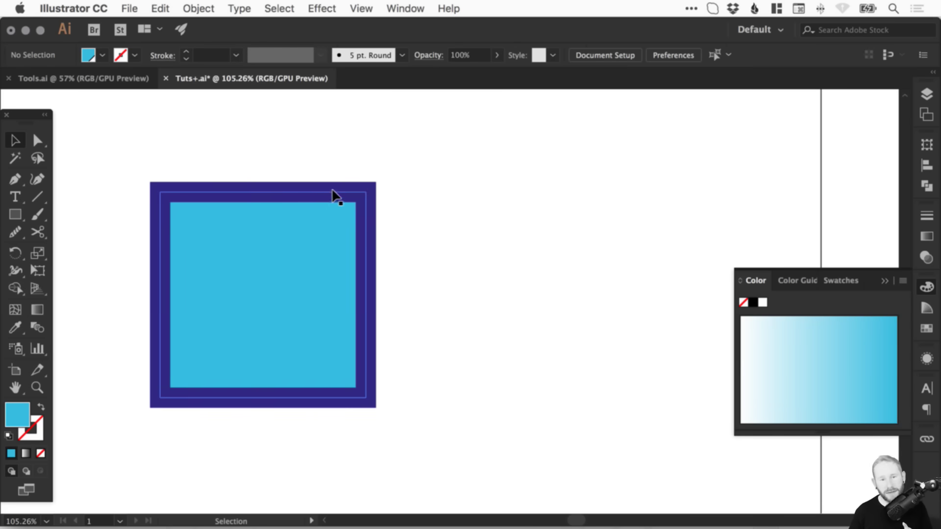
# Select the outlined square, keeping it in place over the filled one, and set its stroke weight to 56 pt.
pyautogui.moveTo(322, 187); pyautogui.dragTo(475, 184)
pyautogui.press('super+z')
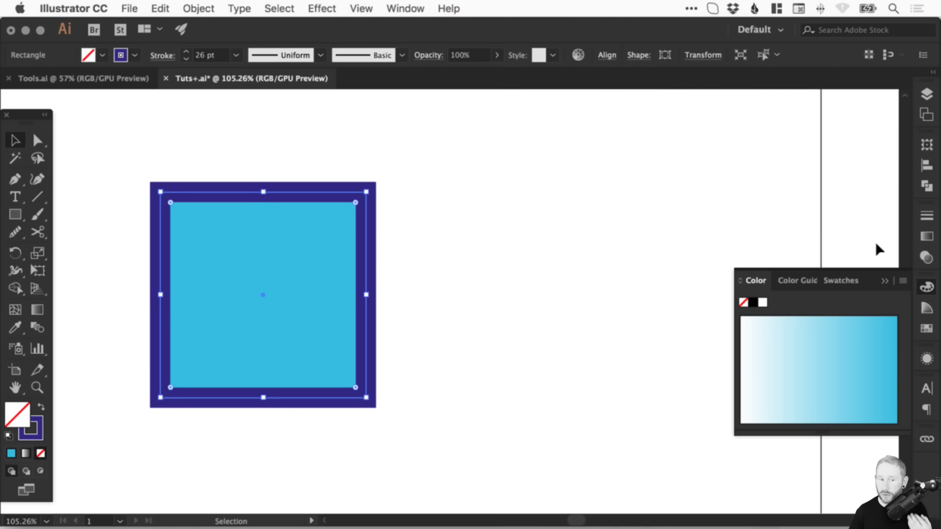
pyautogui.click(926, 216)
pyautogui.click(793, 228)
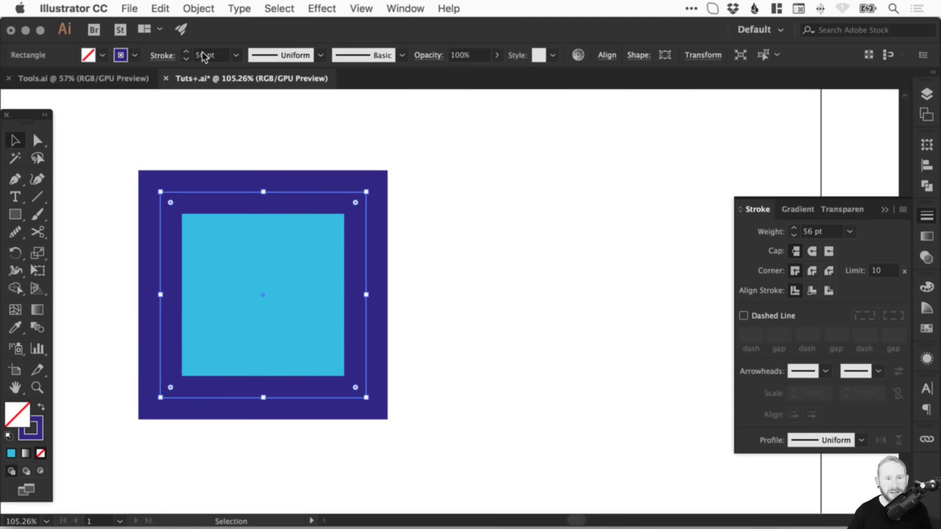
# Expand the outlined square's fill and stroke into a solid frame shape.
pyautogui.click(201, 8)
pyautogui.click(225, 155)
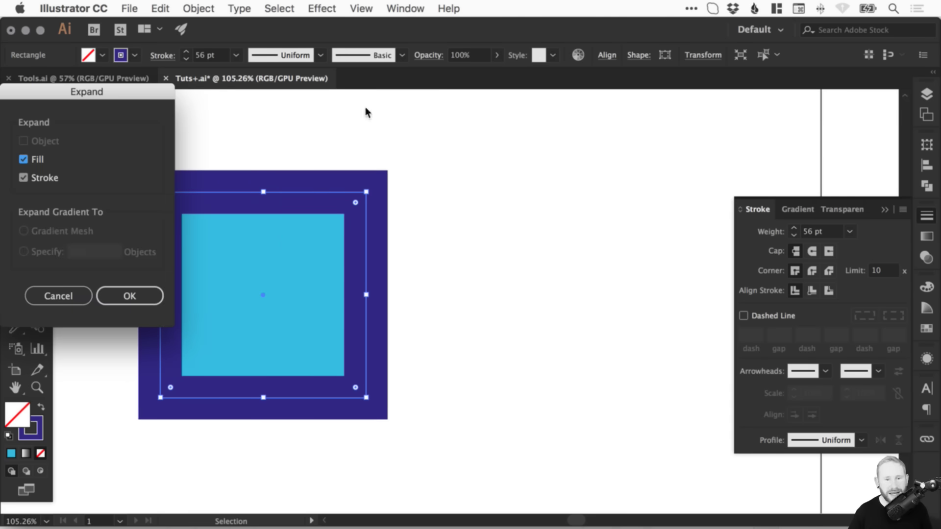
pyautogui.click(133, 291)
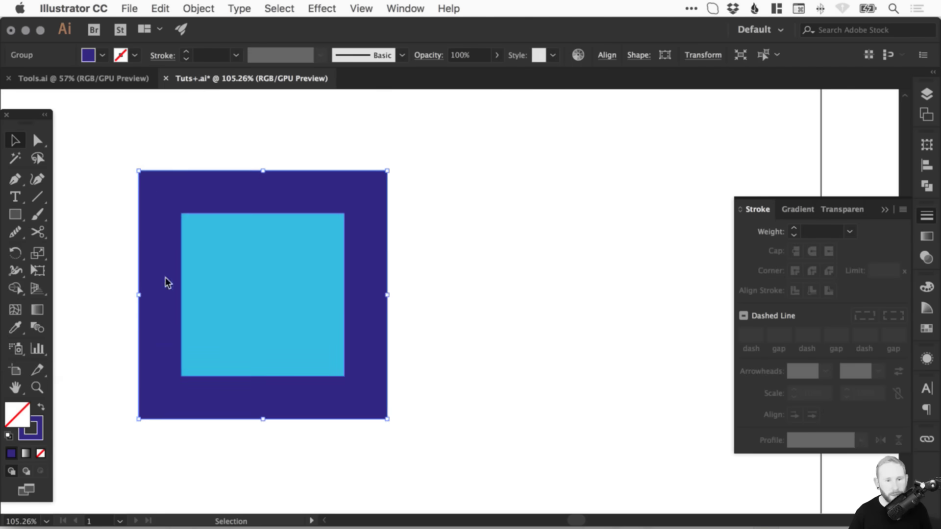
# Examine the expanded frame's paths in Outline view, try moving it right, and undo back to the live stroke.
pyautogui.press('super+y')
pyautogui.click(505, 182)
pyautogui.press('super+y')
pyautogui.moveTo(323, 172); pyautogui.dragTo(569, 193)
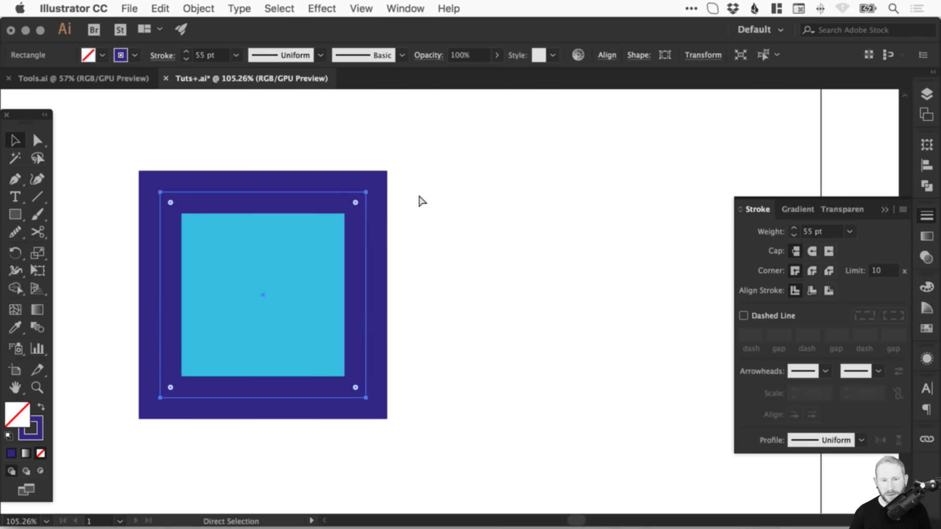
pyautogui.press('v')
pyautogui.click(448, 193)
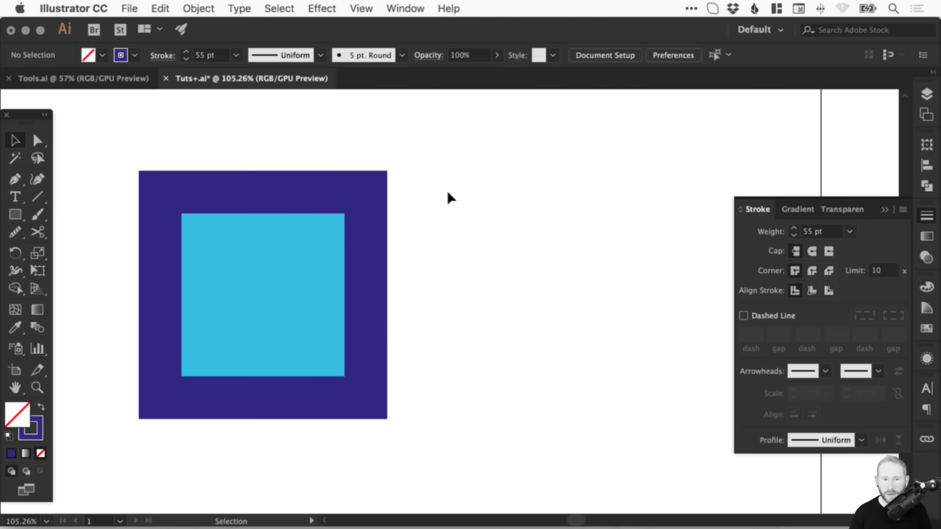
# Move the outlined square right so it only partly overlaps the blue filled square, and clear the selection.
pyautogui.click(365, 190)
pyautogui.moveTo(339, 186); pyautogui.dragTo(532, 188)
pyautogui.press('super+shift+a')
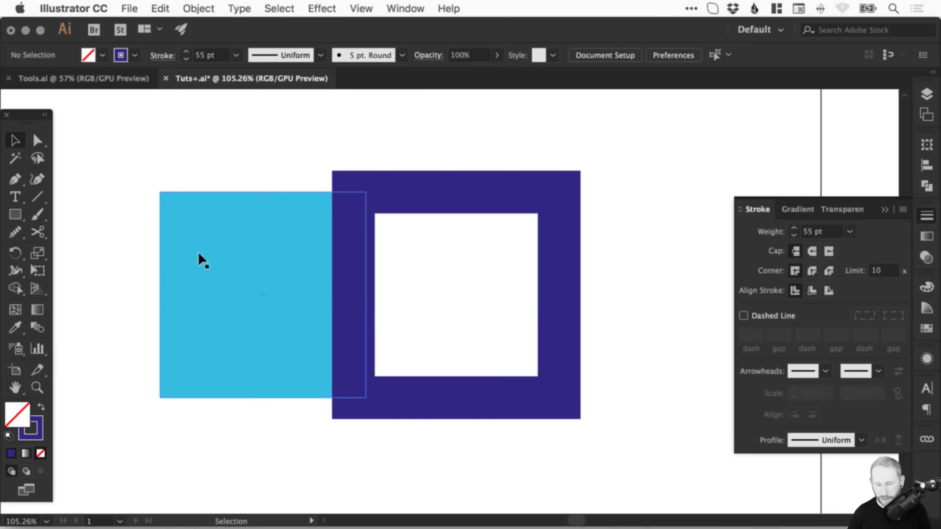
# Select both the blue filled square and the purple outlined square and delete them.
pyautogui.press('Tab')
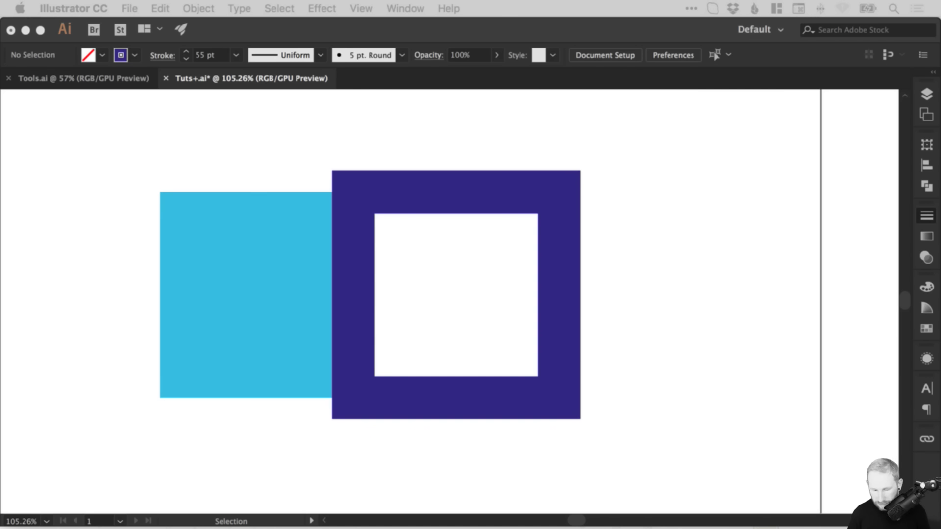
pyautogui.click(258, 140)
pyautogui.moveTo(272, 120); pyautogui.dragTo(598, 384)
pyautogui.press('Delete')
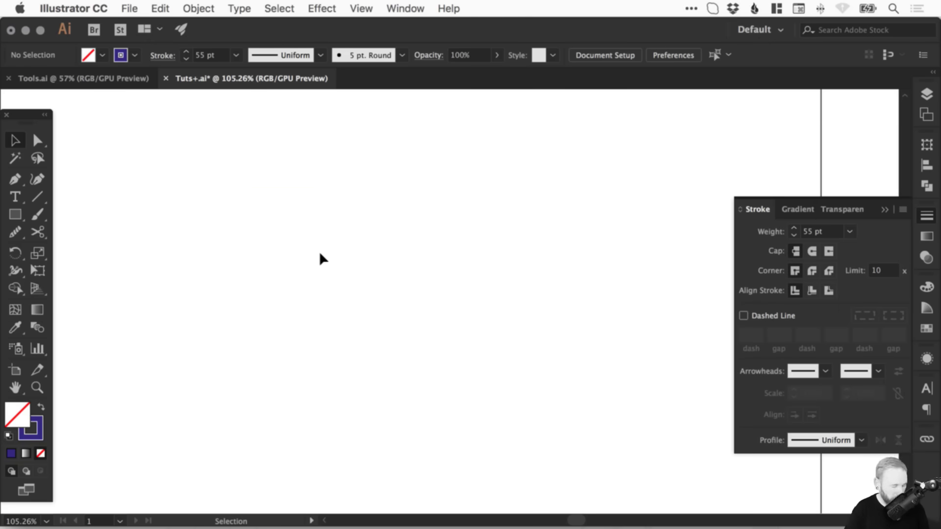
# Fit the artboard with the letter d logo in view and switch to the Tools.ai document.
pyautogui.press('z')
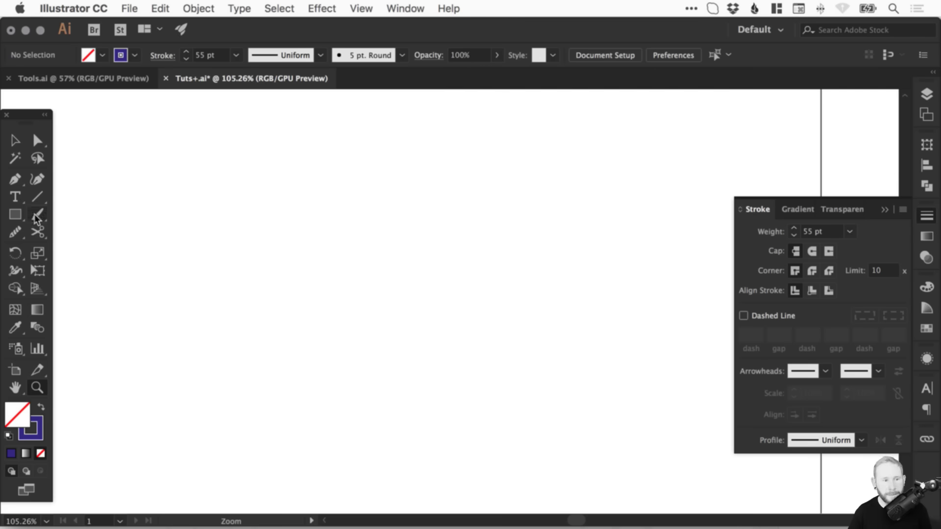
pyautogui.click(16, 214)
pyautogui.press('super+0')
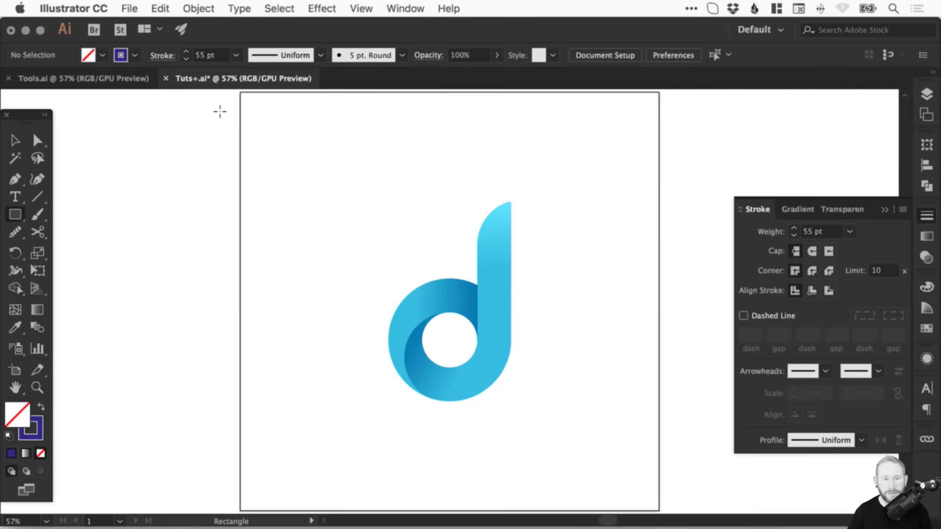
pyautogui.press('v')
pyautogui.click(88, 78)
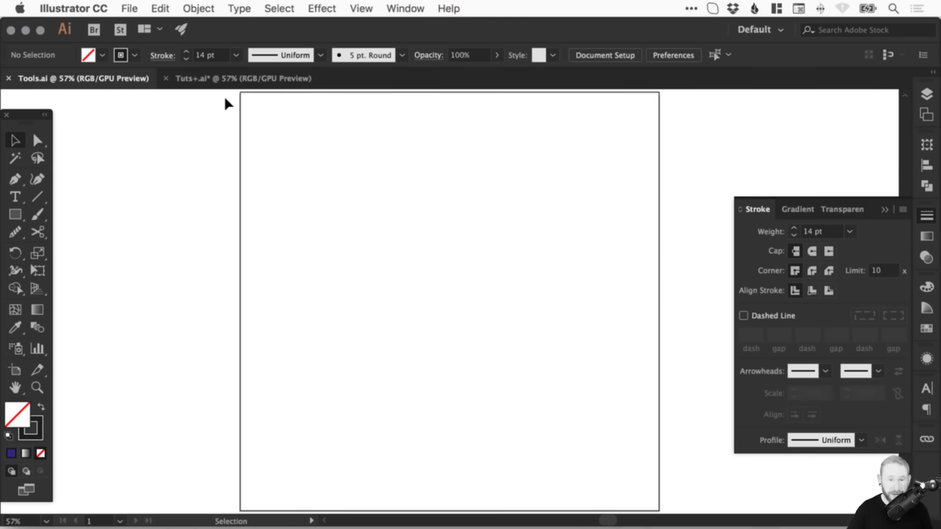
# Compare the Tools.ai artboard fitted in the window with its actual size, ending on the fitted view.
pyautogui.click(362, 5)
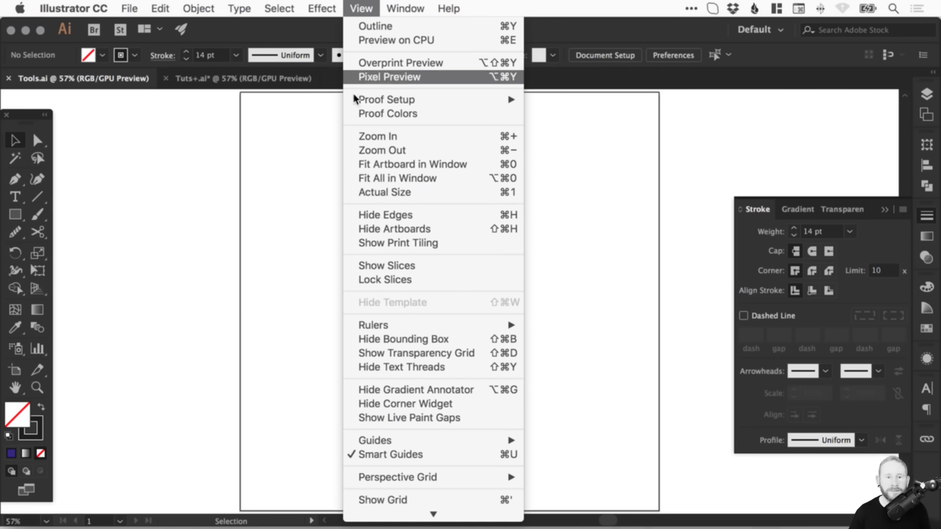
pyautogui.click(415, 165)
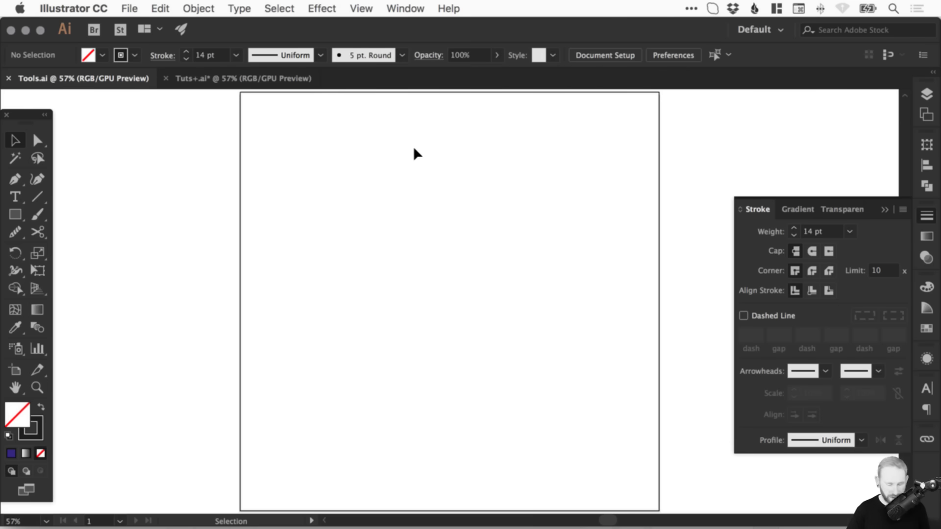
pyautogui.press('super+1')
pyautogui.press('super+0')
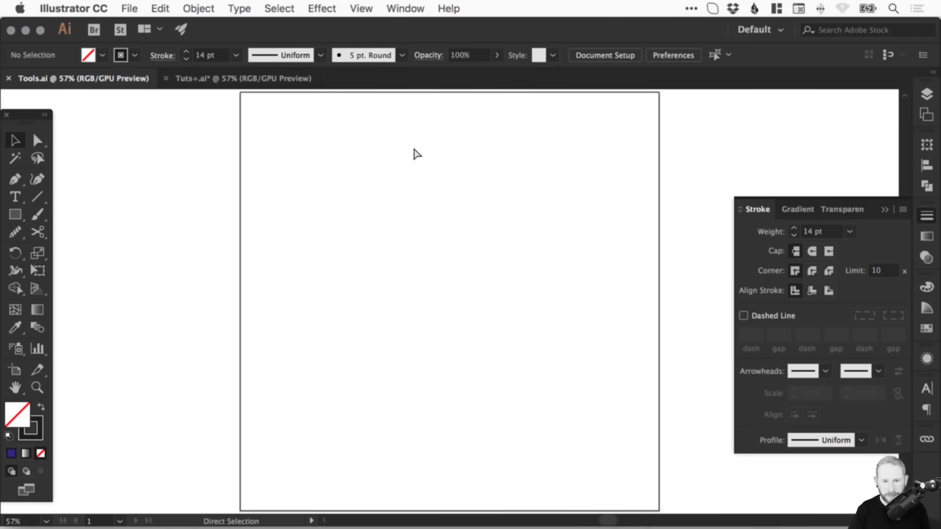
pyautogui.press('super+1')
pyautogui.press('super+0')
pyautogui.press('super+1')
pyautogui.press('super+0')
pyautogui.press('super+1')
pyautogui.press('super+0')
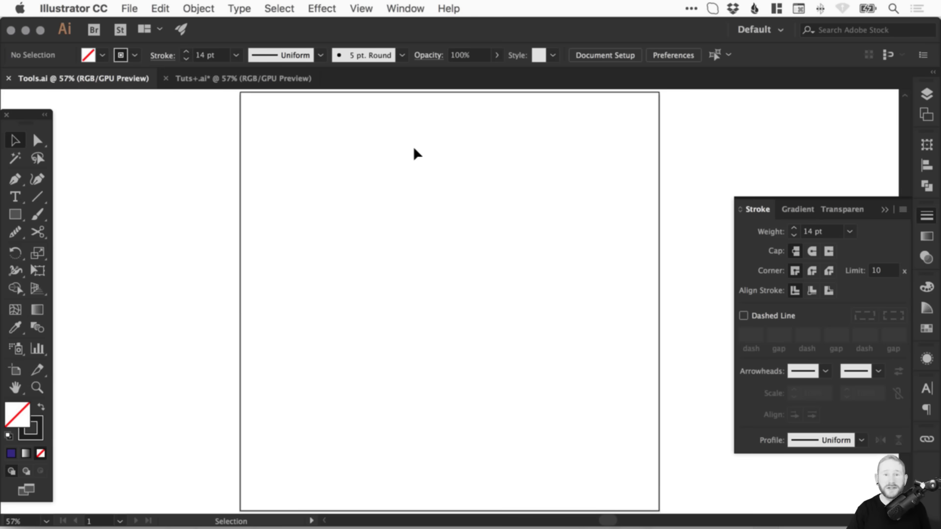
# Draw a square near the middle of the artboard and swap its fill and stroke so it is filled black.
pyautogui.click(16, 214)
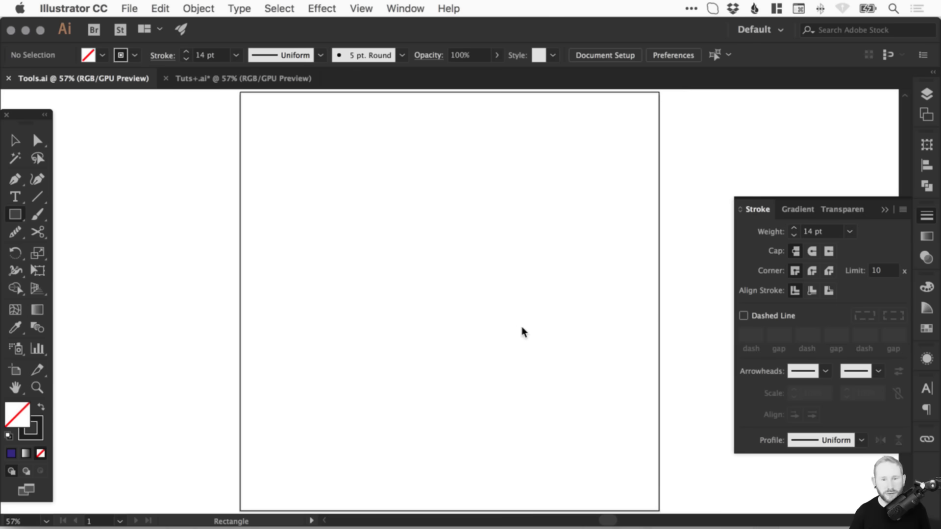
pyautogui.moveTo(349, 189)
pyautogui.mouseDown()
pyautogui.moveTo(578, 353)
pyautogui.moveTo(592, 431)
pyautogui.moveTo(542, 361)
pyautogui.moveTo(510, 349)
pyautogui.mouseUp()
pyautogui.press('v')
pyautogui.hotkey('shift', 'x')
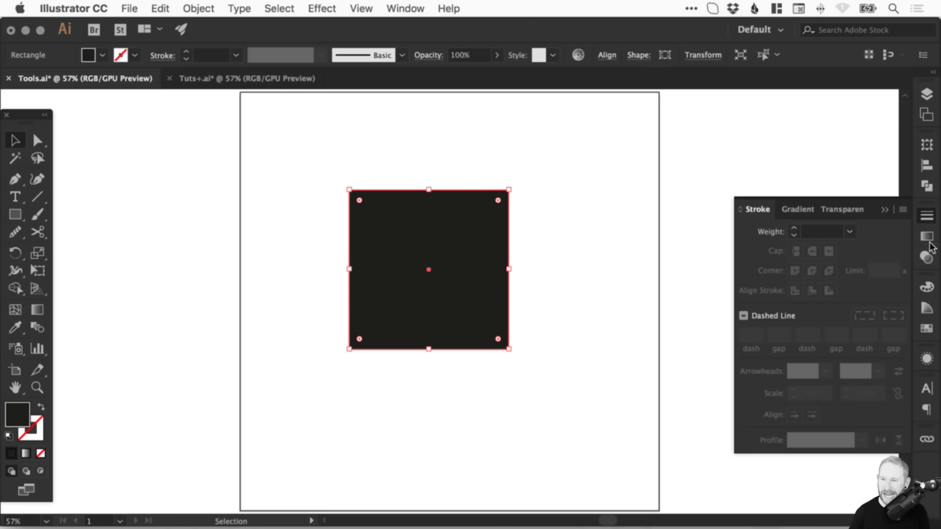
# Collapse the Stroke panel, move the black square slightly lower, and shrink it proportionally about its centre.
pyautogui.click(927, 215)
pyautogui.moveTo(460, 221); pyautogui.dragTo(470, 244)
pyautogui.moveTo(516, 209); pyautogui.dragTo(483, 249)
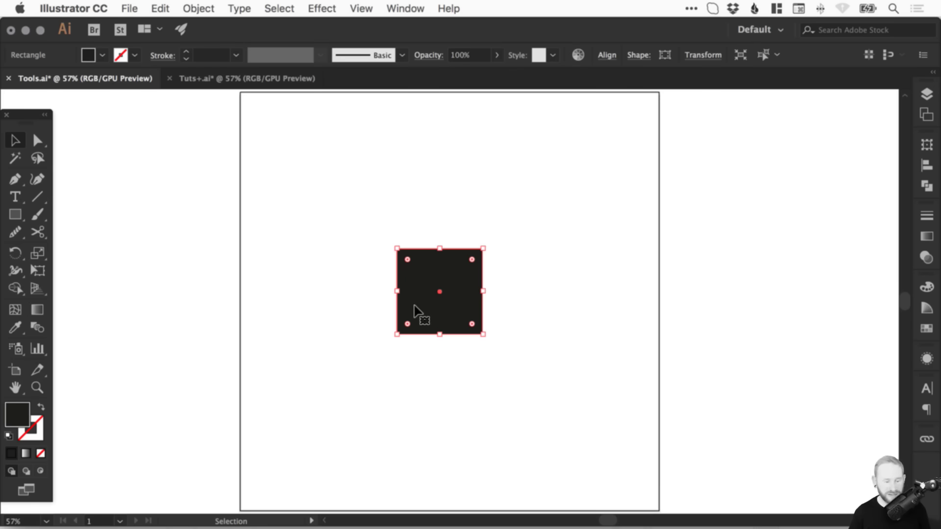
# Enlarge the area around the black square with the Zoom tool and zoom back out to 50%.
pyautogui.press('z')
pyautogui.moveTo(354, 218); pyautogui.dragTo(520, 363)
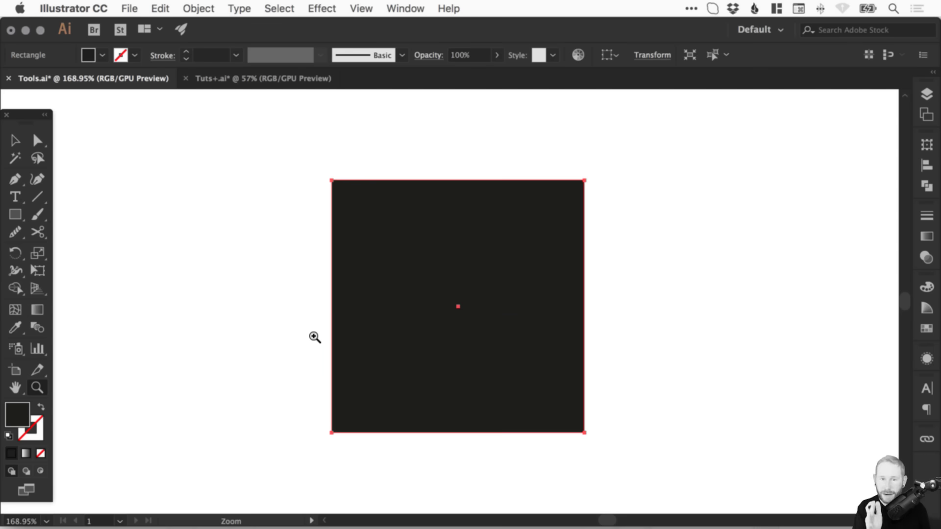
pyautogui.press('v')
pyautogui.press('super+minus')
pyautogui.press('super+minus')
pyautogui.press('super+minus')
pyautogui.press('super+minus')
# Magnify the black square in increments with the Zoom tool up to 200%.
pyautogui.press('z')
pyautogui.press('super+z')
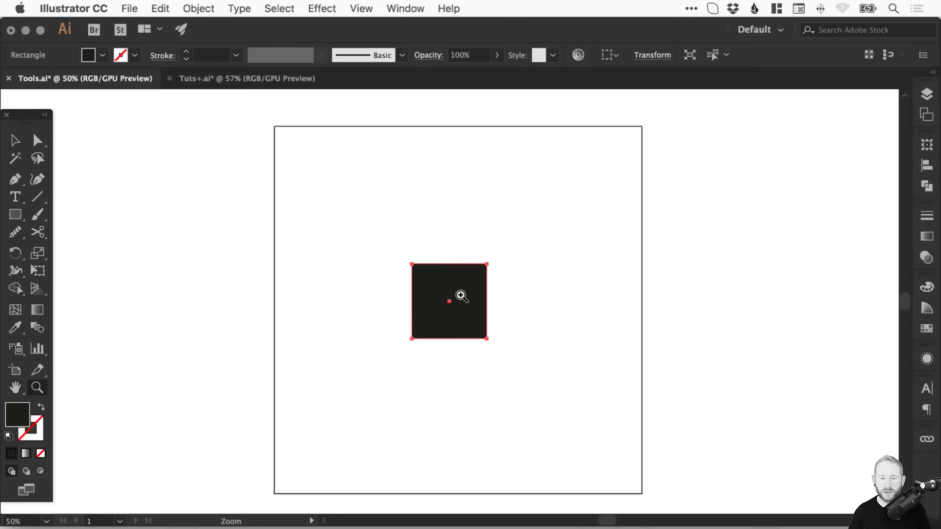
pyautogui.click(429, 295)
pyautogui.click(488, 315)
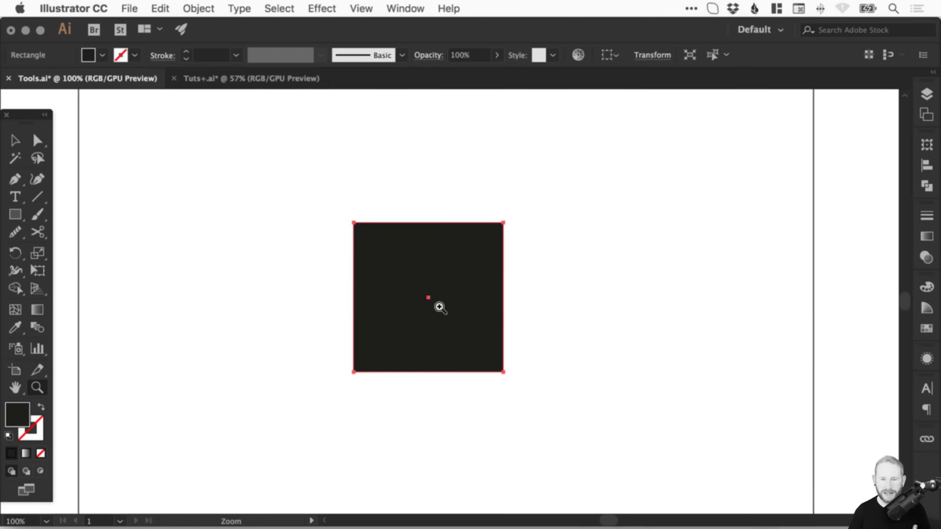
pyautogui.click(430, 304)
pyautogui.click(445, 307)
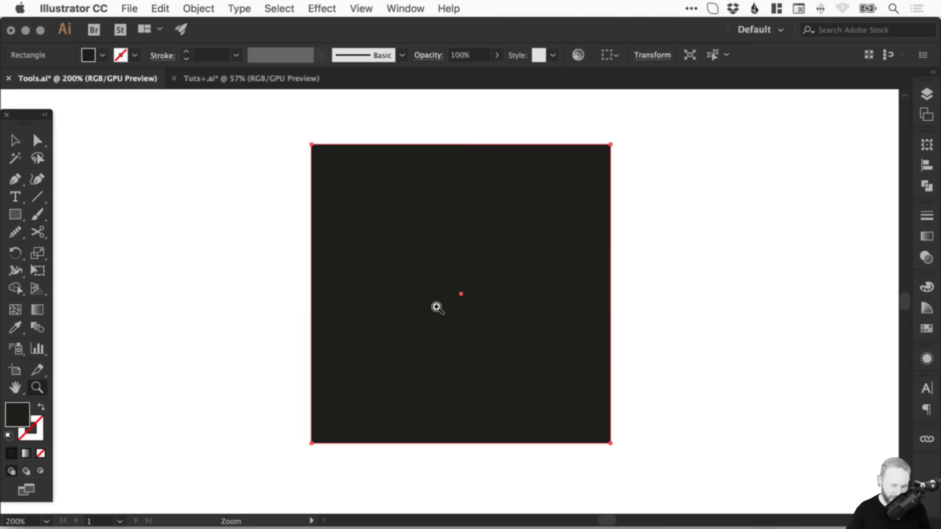
# Zoom out to 50% and frame the black square closely with a Zoom tool marquee.
pyautogui.press('v')
pyautogui.press('super+minus')
pyautogui.press('super+minus')
pyautogui.press('super+minus')
pyautogui.press('super+minus')
pyautogui.press('z')
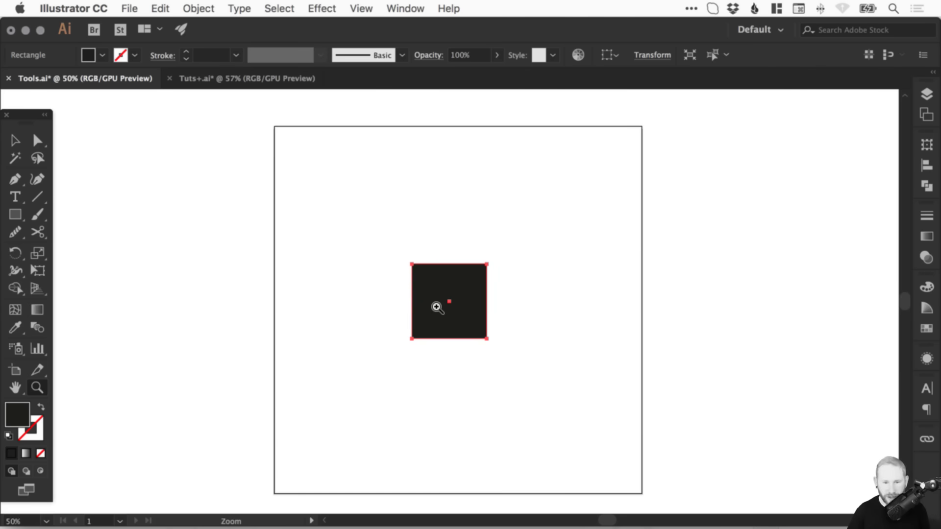
pyautogui.moveTo(387, 255); pyautogui.dragTo(505, 351)
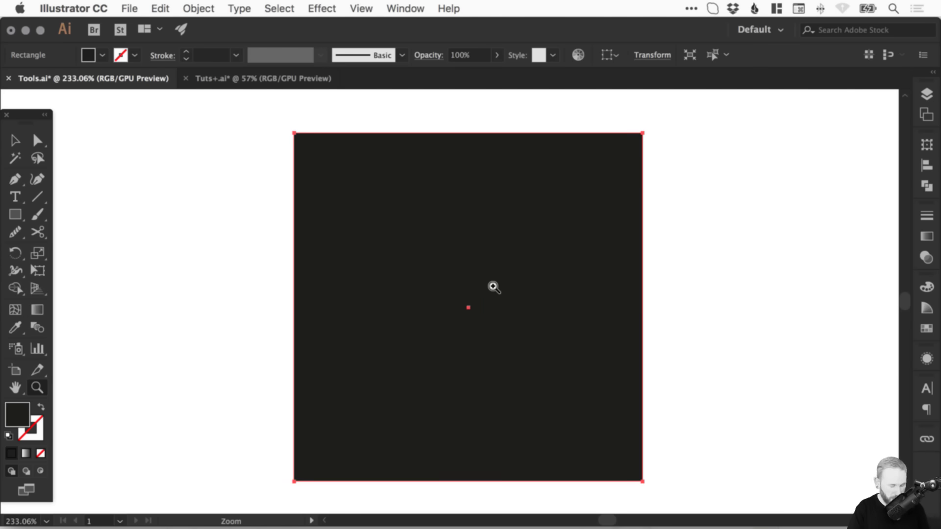
# Apply Zoom In to reach 300%, and step the magnification out and in, finishing at 200%.
pyautogui.press('v')
pyautogui.click(363, 9)
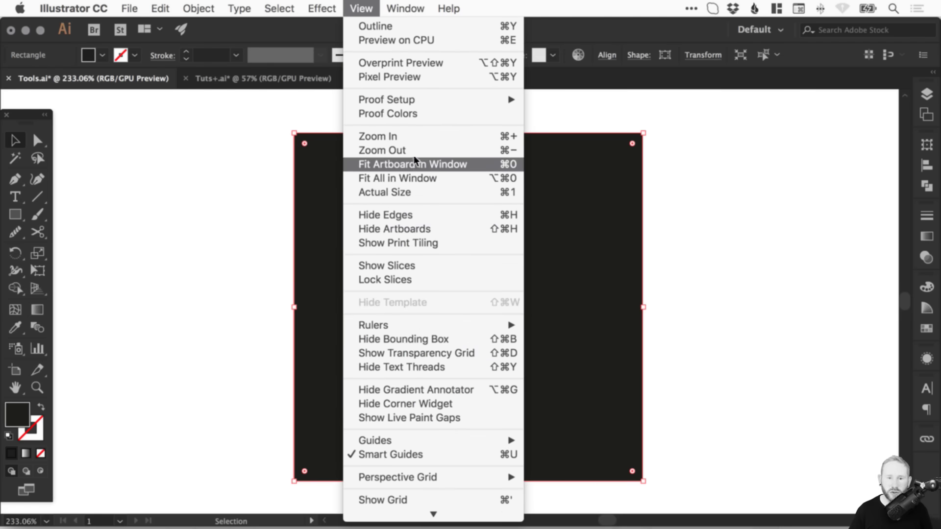
pyautogui.click(433, 137)
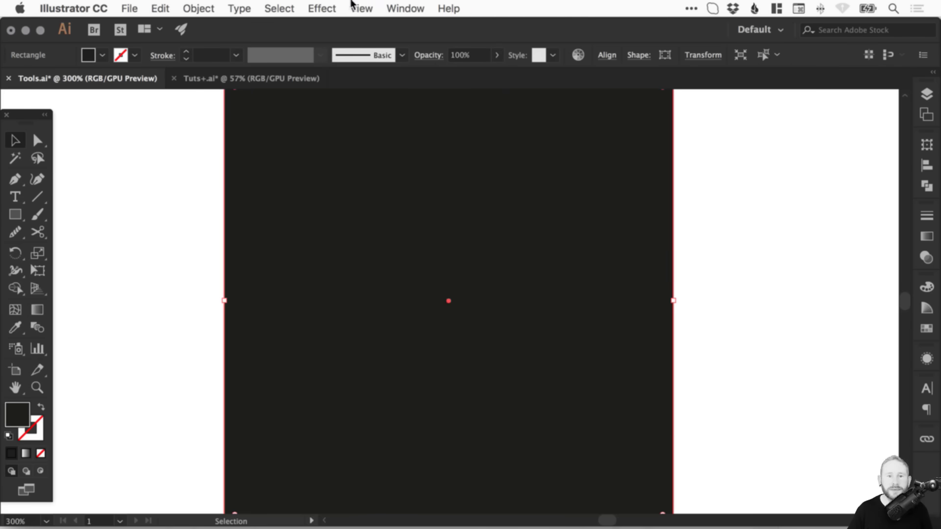
pyautogui.press('super+minus')
pyautogui.press('super+minus')
pyautogui.press('super+minus')
pyautogui.press('super+plus')
pyautogui.press('super+plus')
pyautogui.press('super+plus')
pyautogui.press('super+minus')
pyautogui.press('super+minus')
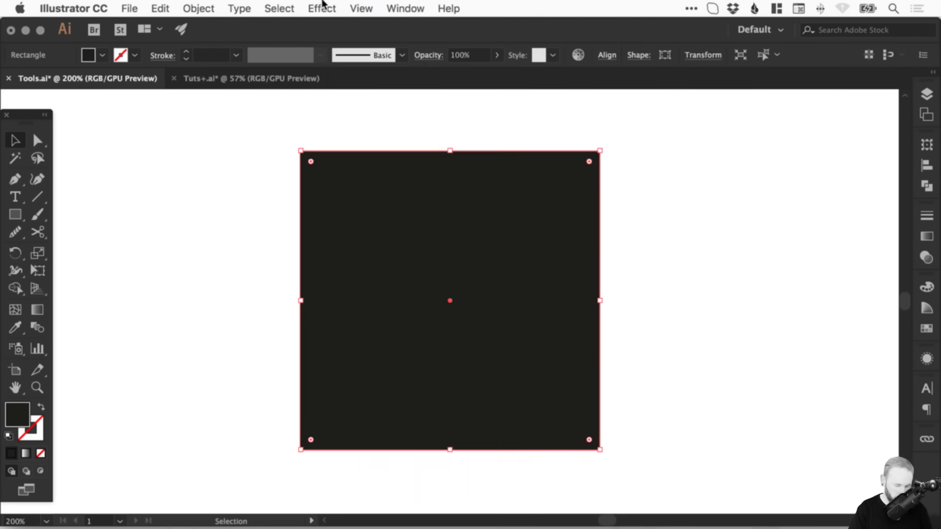
# Alternate between the fitted artboard, actual size and stepped magnifications, ending with the artboard fitted in the window.
pyautogui.press('super+0')
pyautogui.press('super+1')
pyautogui.press('super+plus')
pyautogui.press('super+plus')
pyautogui.press('super+minus')
pyautogui.press('super+0')
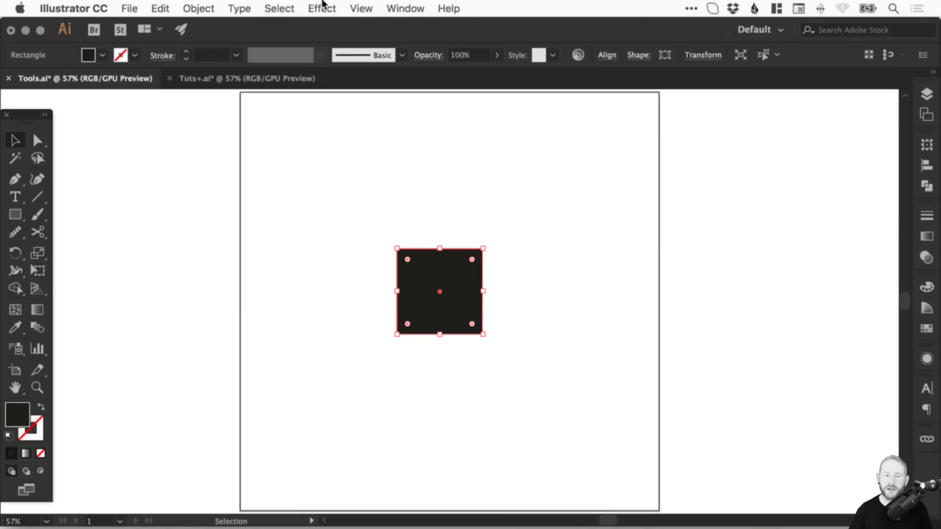
# Select the small black square and delete it from the artboard.
pyautogui.moveTo(329, 218); pyautogui.dragTo(504, 350)
pyautogui.press('Delete')
pyautogui.press('super+n')
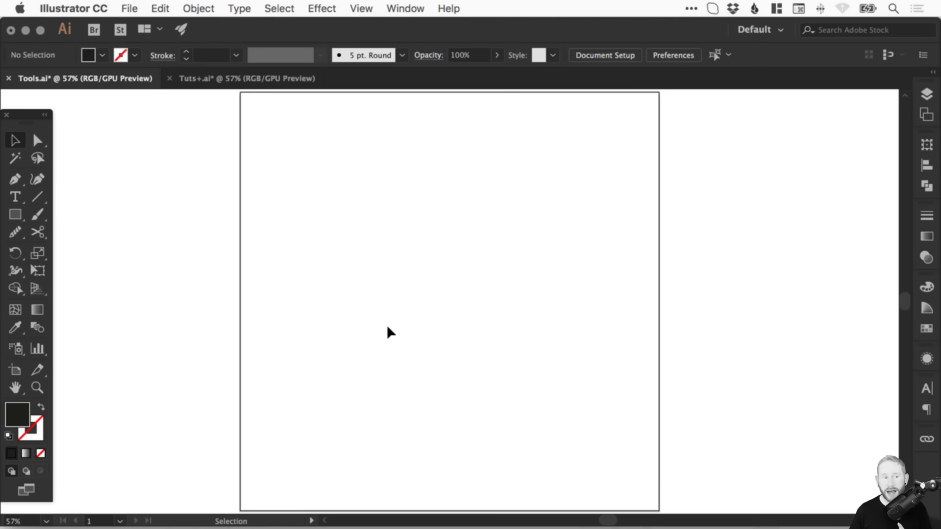
# Show the Shape Builder tool's group, and draw a black filled square in the artboard's upper-left area.
pyautogui.click(15, 289)
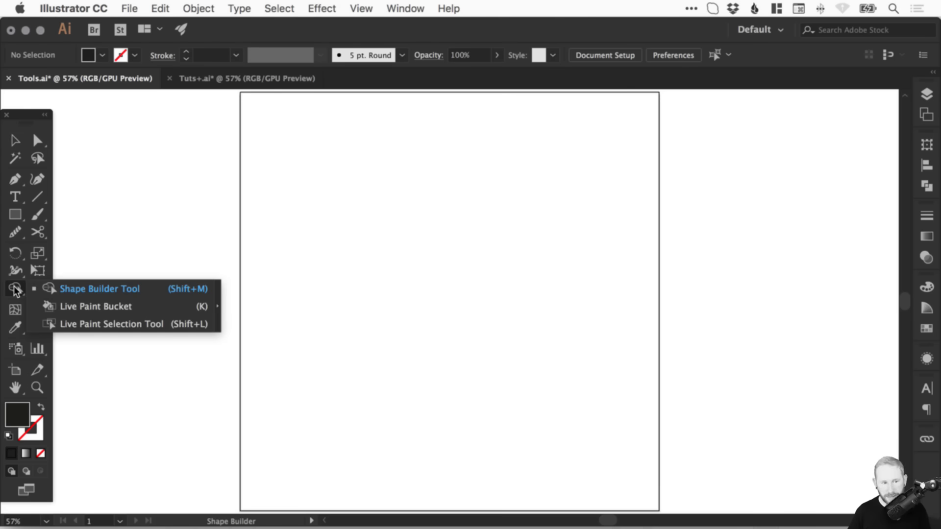
pyautogui.click(62, 288)
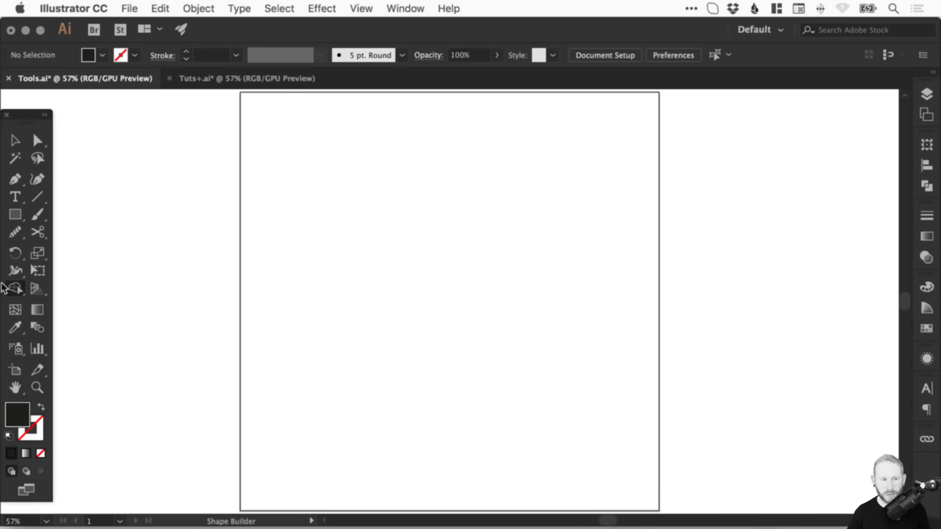
pyautogui.press('v')
pyautogui.click(15, 214)
pyautogui.moveTo(308, 164); pyautogui.dragTo(422, 277)
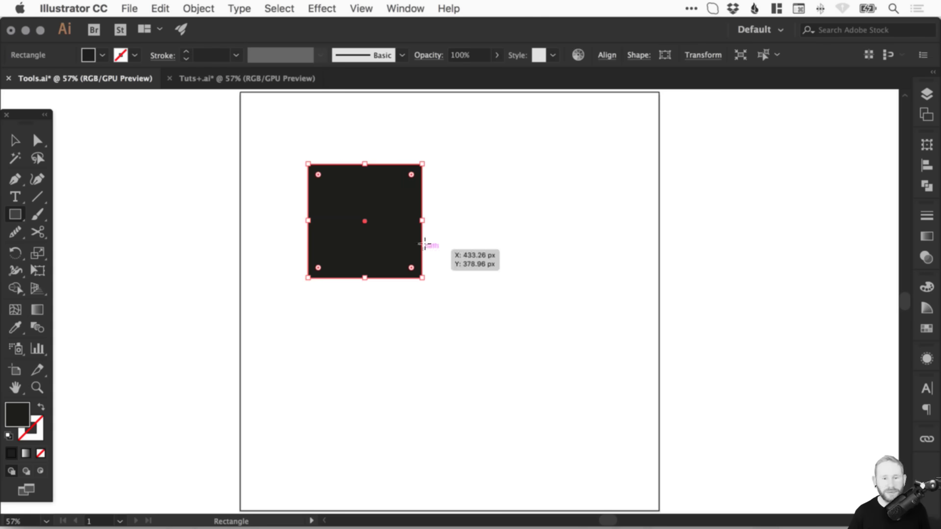
# Place a copy of the square overlapping its lower-right corner, open the Pathfinder panel, and select both squares.
pyautogui.press('v')
pyautogui.moveTo(368, 200); pyautogui.dragTo(454, 279)
pyautogui.click(925, 186)
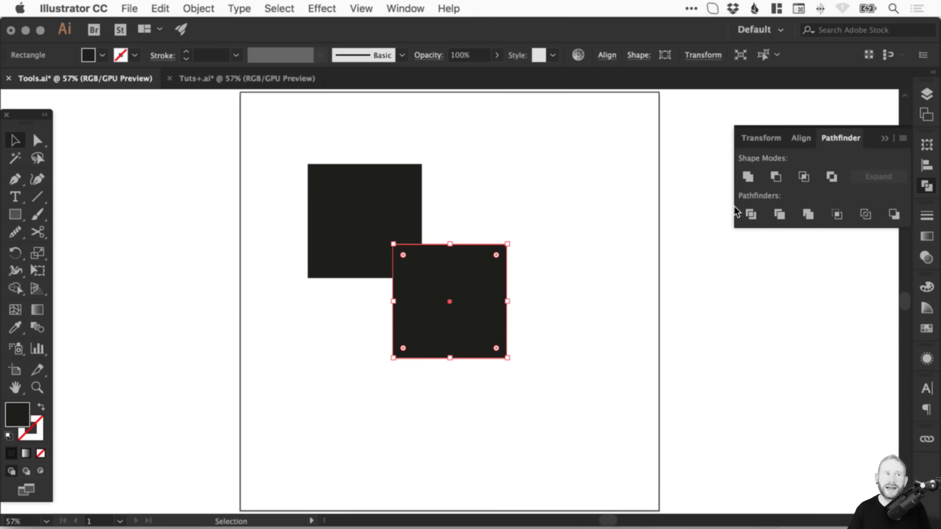
pyautogui.moveTo(484, 202); pyautogui.dragTo(375, 273)
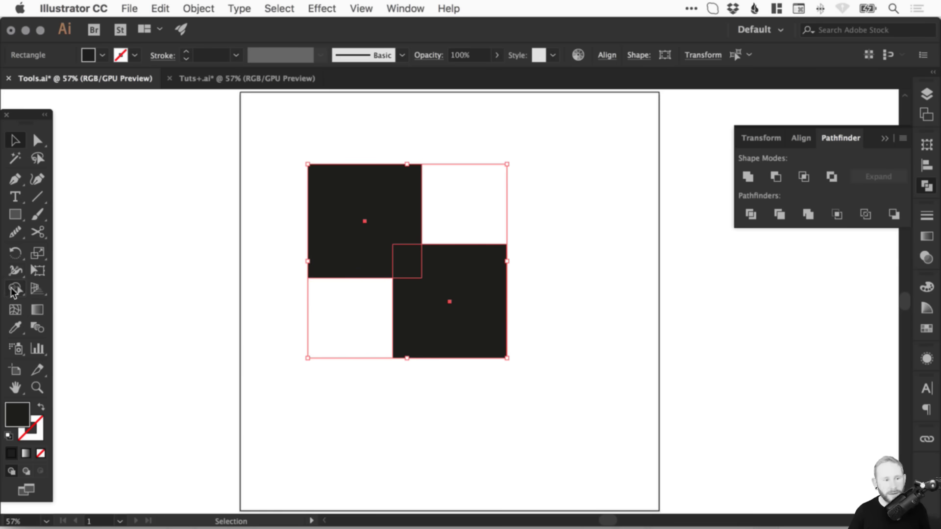
# Try combining the two squares with the Shape Builder tool and with Pathfinder Unite, and undo the merge.
pyautogui.click(15, 288)
pyautogui.moveTo(352, 255)
pyautogui.mouseDown()
pyautogui.moveTo(413, 250)
pyautogui.moveTo(439, 281)
pyautogui.moveTo(405, 237)
pyautogui.moveTo(448, 212)
pyautogui.mouseUp()
pyautogui.press('v')
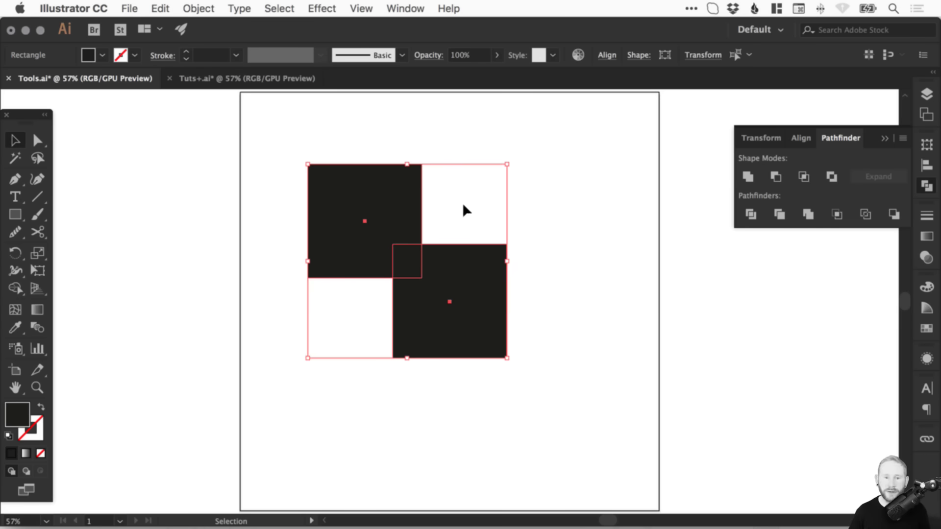
pyautogui.click(748, 176)
pyautogui.press('super+z')
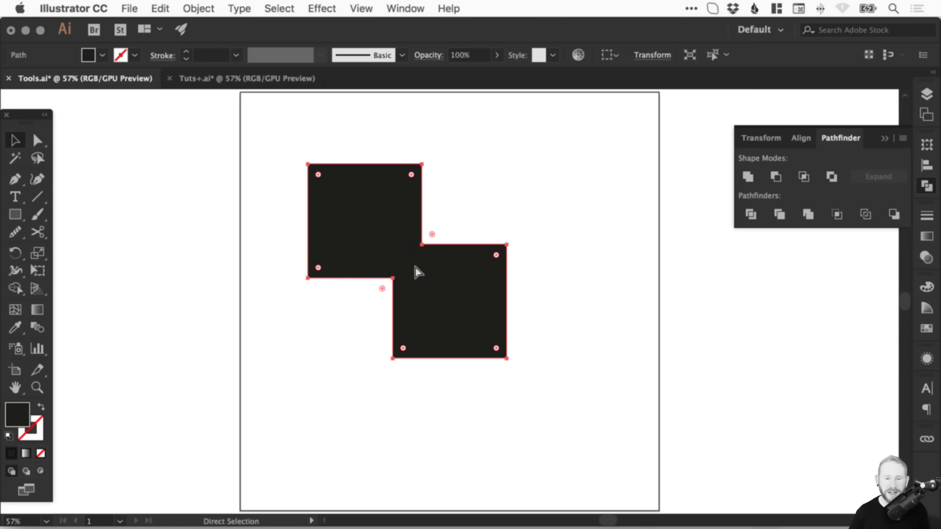
# Remove the overlap between the two squares with the Shape Builder tool, and undo the removal.
pyautogui.click(15, 288)
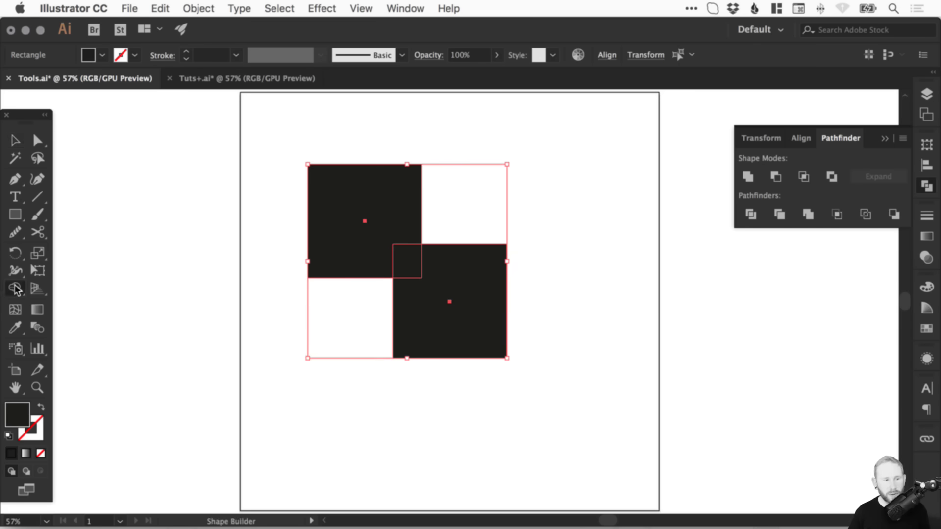
pyautogui.keyDown('alt'); pyautogui.click(408, 249); pyautogui.keyUp('alt')
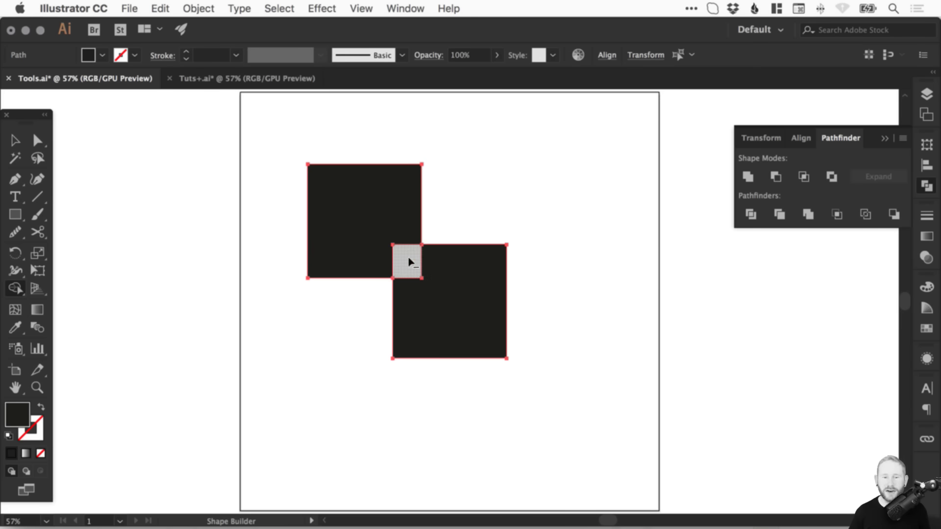
pyautogui.press('v')
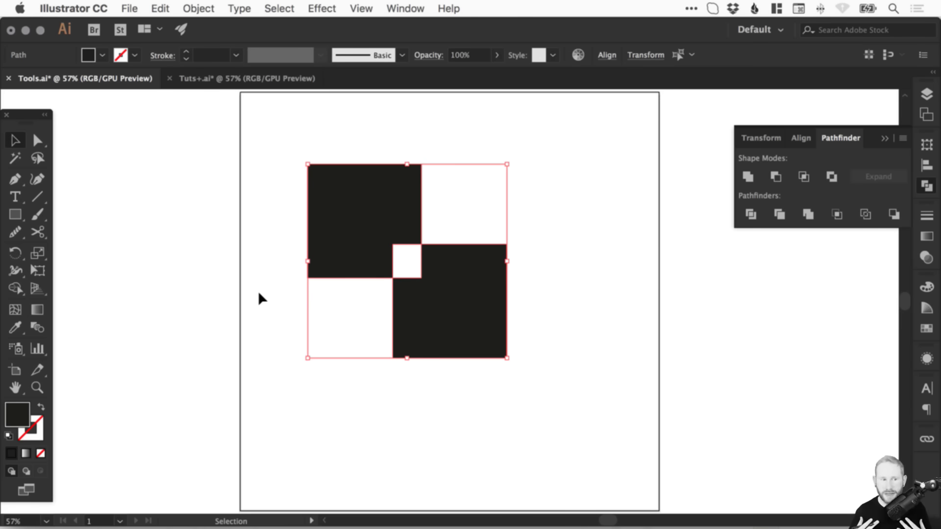
pyautogui.press('super+z')
# Cut out the squares' overlapping area with Pathfinder Exclude and clear the selection.
pyautogui.click(831, 176)
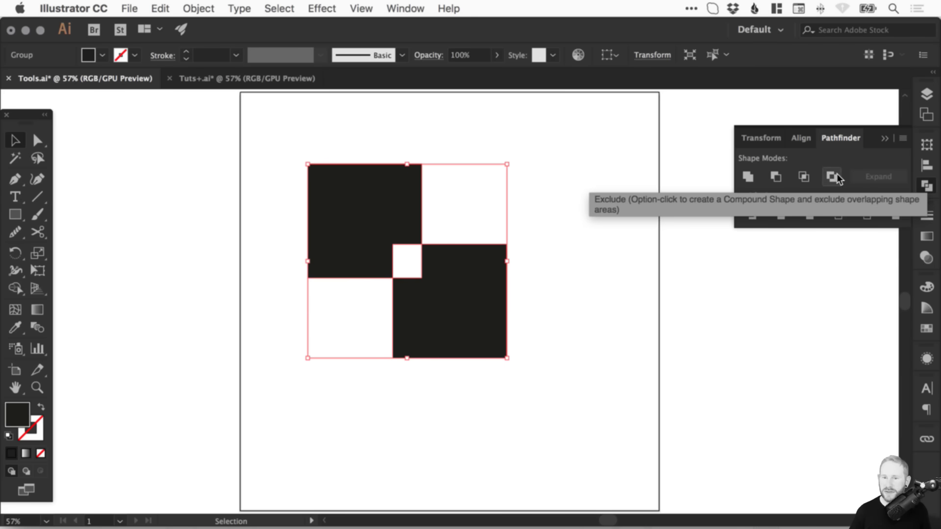
pyautogui.click(585, 187)
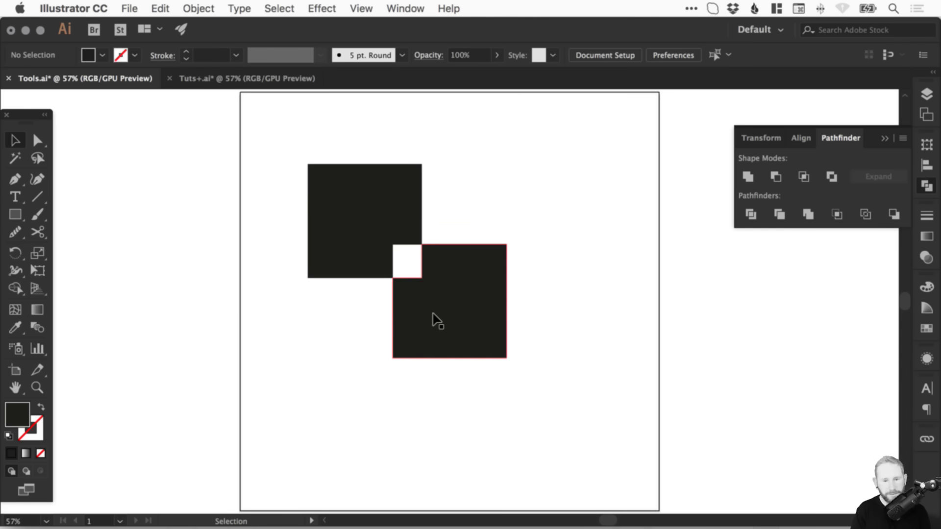
# Delete both squares from the artboard and leave the Pathfinder panel closed.
pyautogui.click(927, 185)
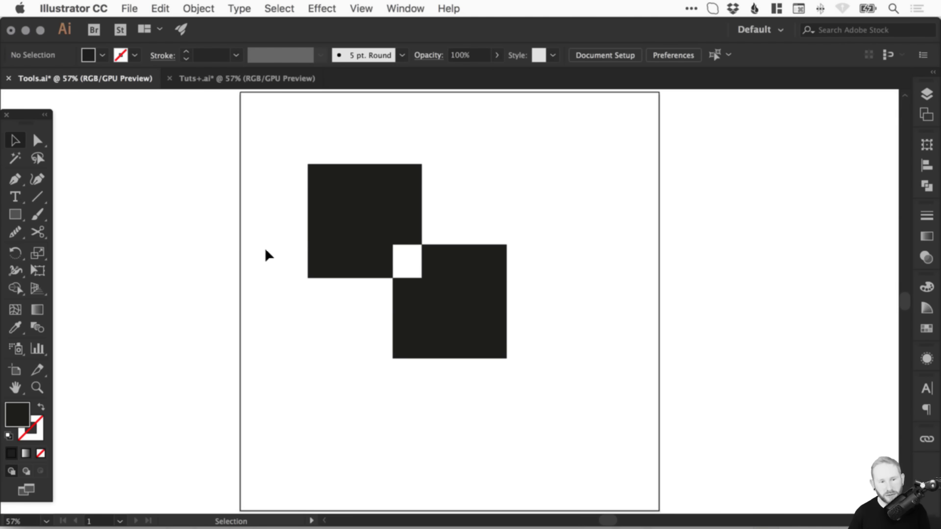
pyautogui.click(927, 186)
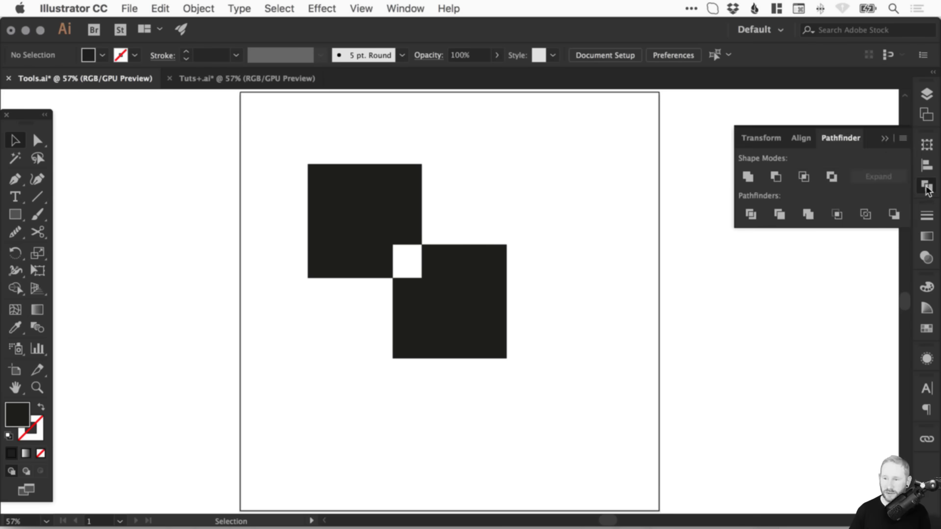
pyautogui.click(927, 185)
pyautogui.press('super+a')
pyautogui.press('Delete')
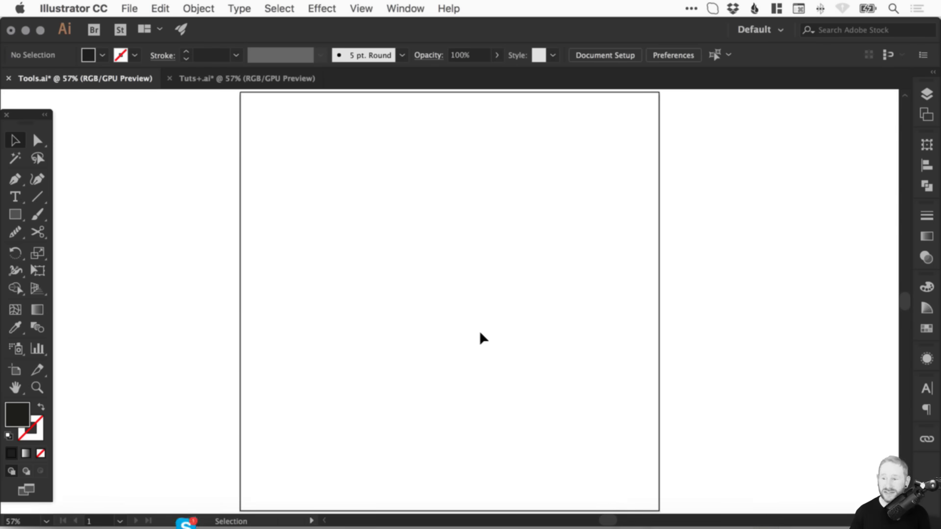
pyautogui.click(926, 190)
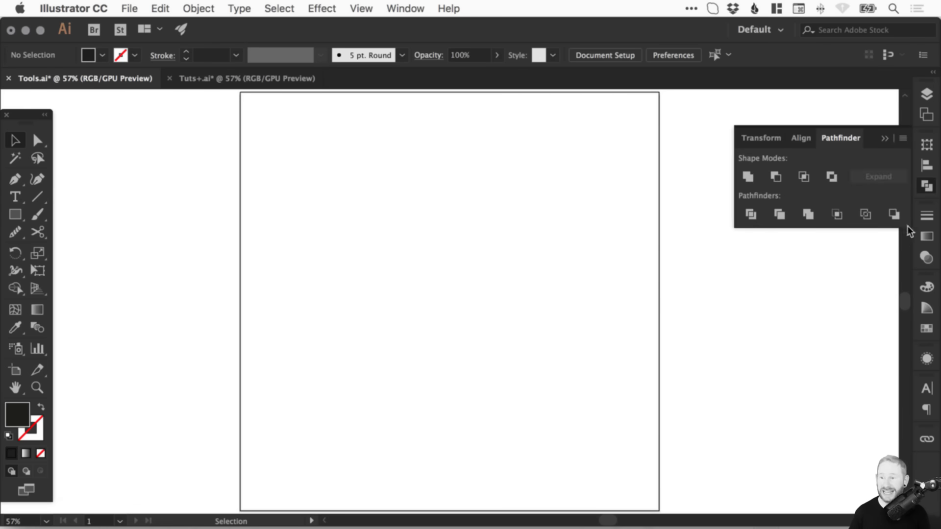
pyautogui.click(927, 189)
# Switch from the Tools.ai document to the Tuts+.ai document with the blue letter d.
pyautogui.press('super')
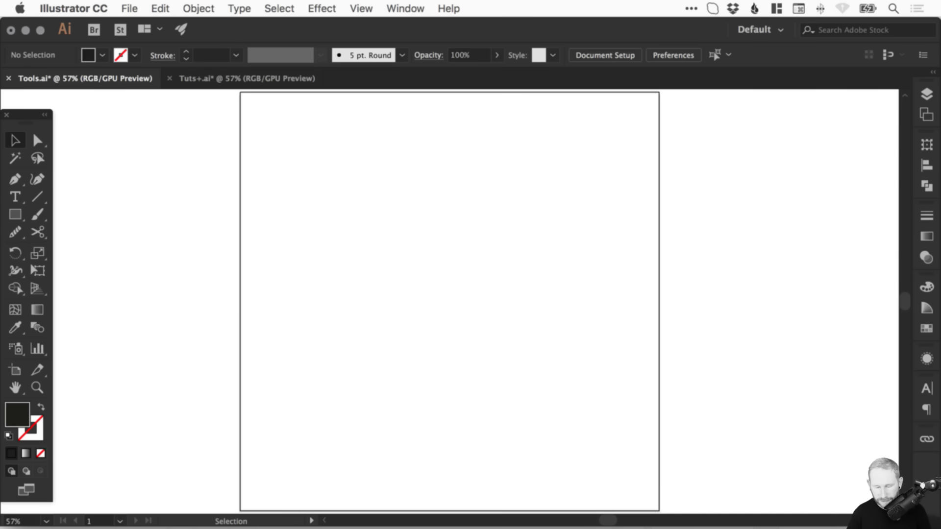
pyautogui.press('super+Tab')
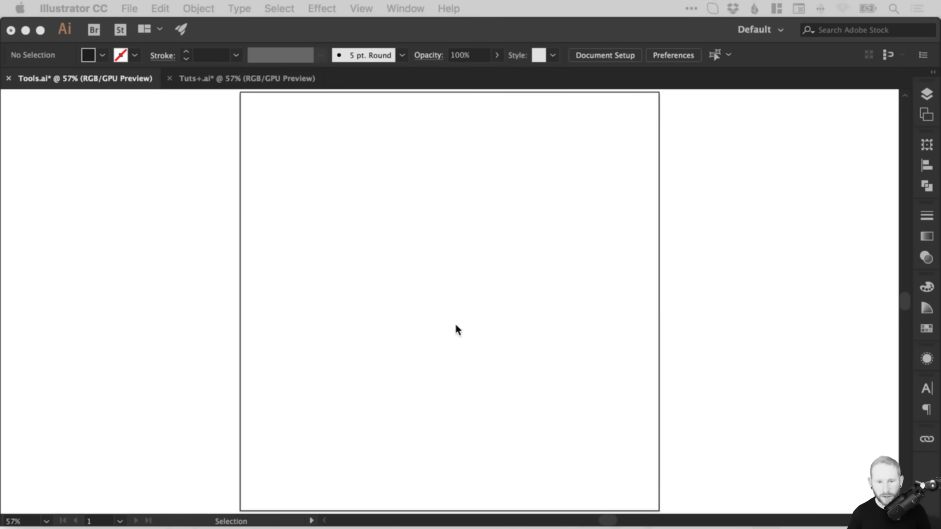
pyautogui.press('super+Tab')
pyautogui.click(250, 84)
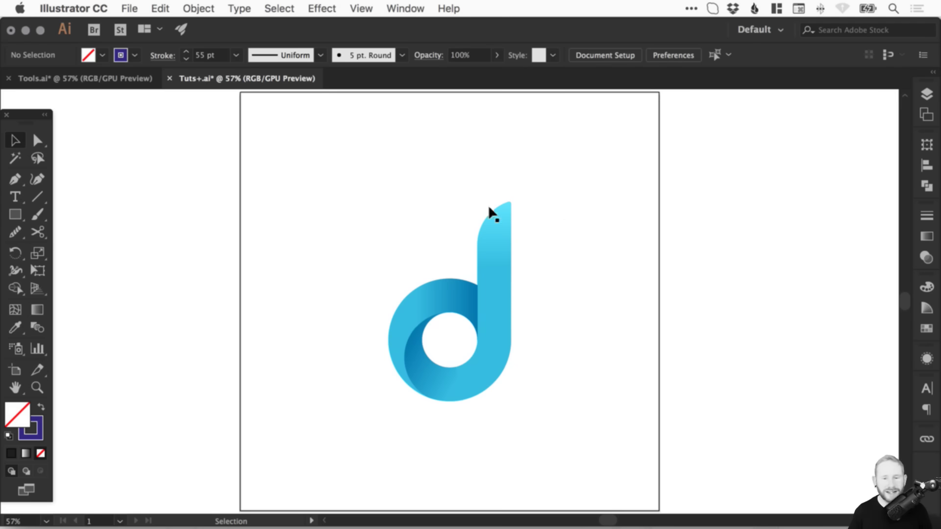
pyautogui.click(47, 80)
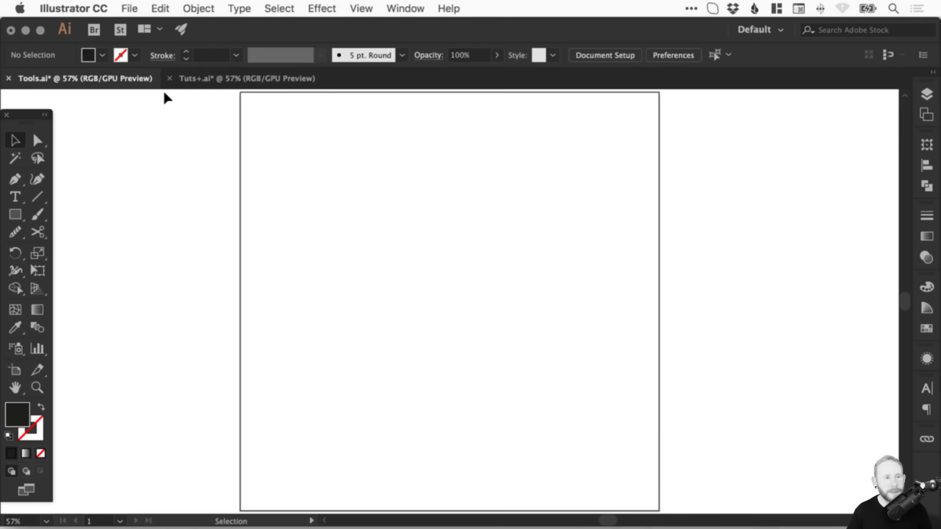
pyautogui.click(231, 78)
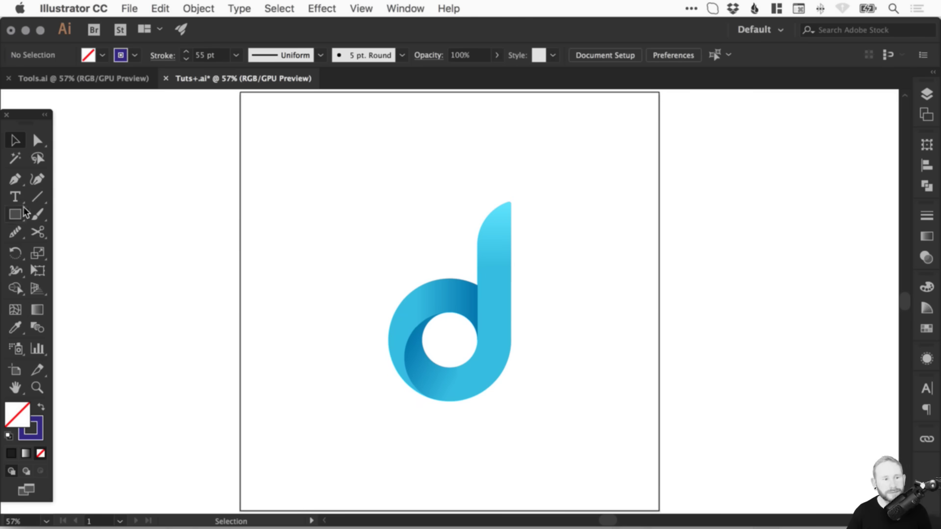
# Draw a 45-degree diagonal line with the 55 pt stroke in the empty area outside the artboard.
pyautogui.click(38, 199)
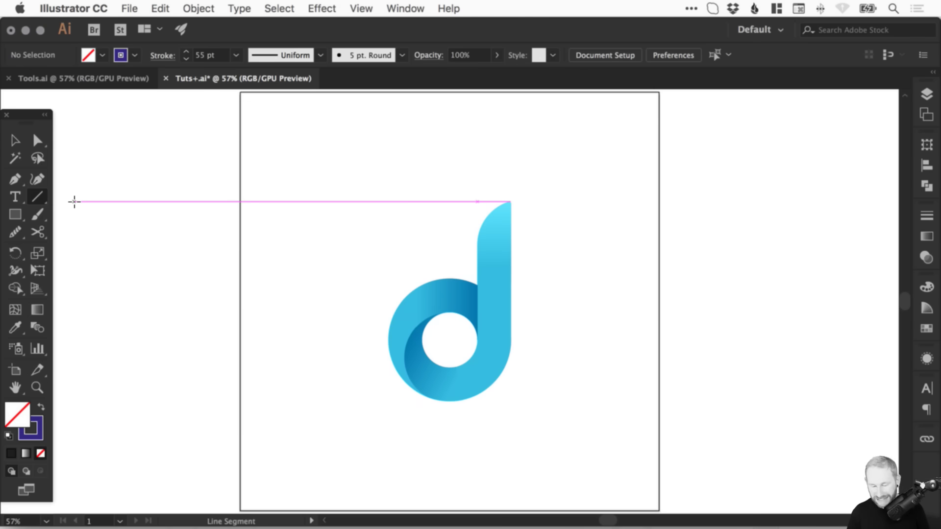
pyautogui.press('space')
pyautogui.moveTo(233, 214); pyautogui.dragTo(456, 207)
pyautogui.press('super+space')
pyautogui.moveTo(117, 170); pyautogui.dragTo(456, 418)
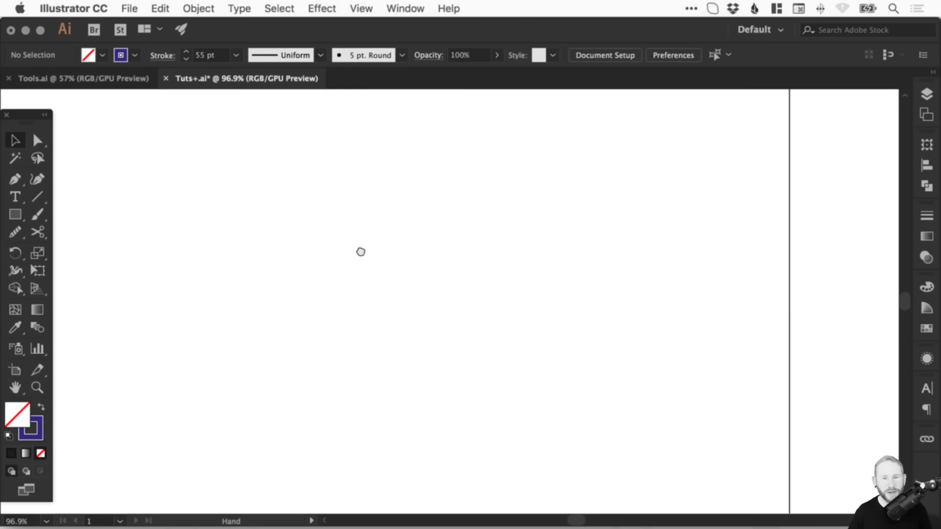
pyautogui.click(37, 196)
pyautogui.moveTo(198, 317)
pyautogui.mouseDown()
pyautogui.moveTo(310, 206)
pyautogui.moveTo(347, 250)
pyautogui.moveTo(369, 231)
pyautogui.mouseUp()
# Duplicate the diagonal line sideways at equal spacing to make a row of five lines.
pyautogui.press('v')
pyautogui.press('super+d')
pyautogui.press('super+d')
pyautogui.press('super+d')
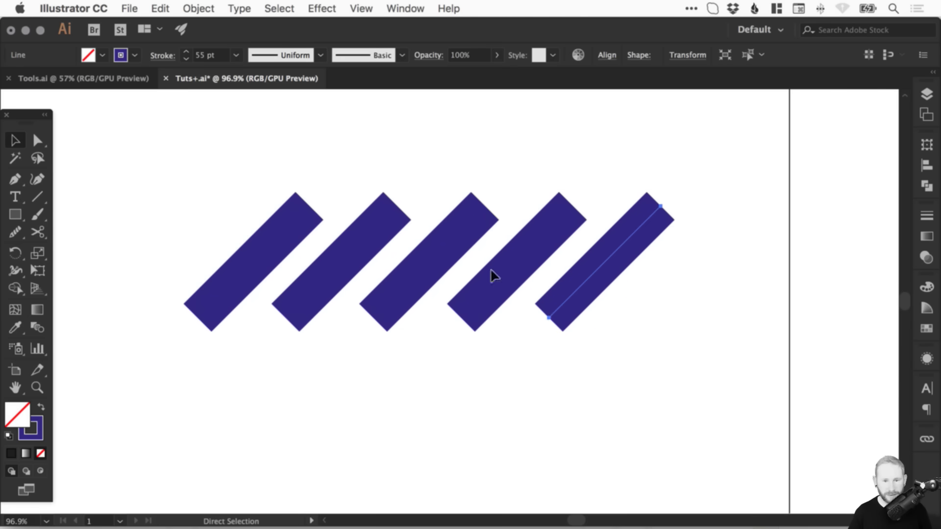
# Select all five diagonal lines and scale them up together.
pyautogui.moveTo(155, 182); pyautogui.dragTo(570, 322)
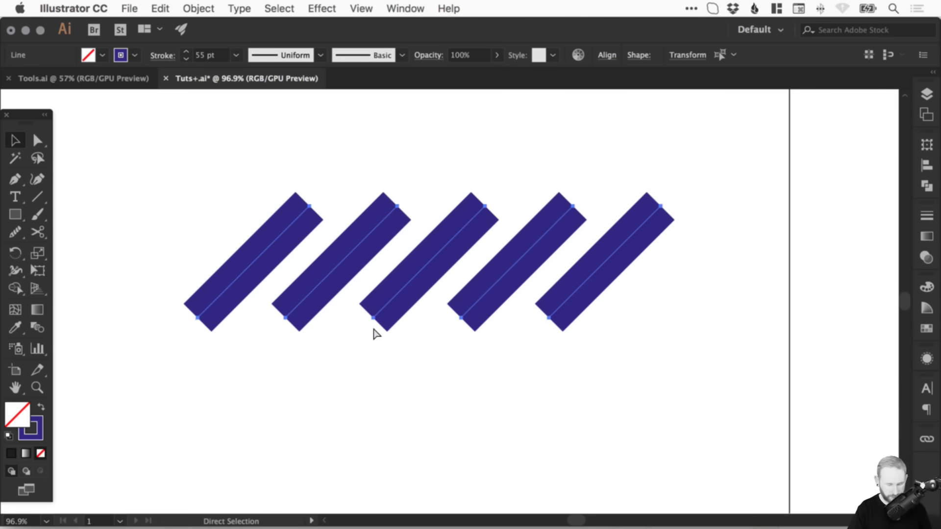
pyautogui.press('super+minus')
pyautogui.press('super+minus')
pyautogui.press('super+minus')
pyautogui.moveTo(371, 323); pyautogui.dragTo(248, 350)
pyautogui.moveTo(390, 287); pyautogui.dragTo(262, 295)
# Move the last line closer to its neighbour and distribute all five lines evenly by their horizontal centers.
pyautogui.click(485, 286)
pyautogui.click(477, 314)
pyautogui.moveTo(495, 287); pyautogui.dragTo(447, 287)
pyautogui.moveTo(483, 351); pyautogui.dragTo(152, 259)
pyautogui.click(607, 55)
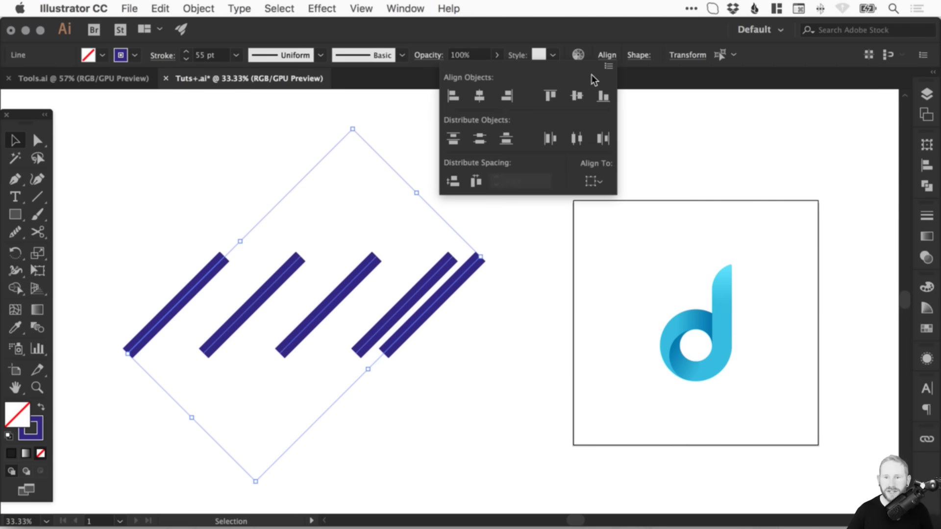
pyautogui.click(579, 141)
# Save the five selected diagonal lines as a pattern swatch in the Swatches panel.
pyautogui.moveTo(130, 210); pyautogui.dragTo(414, 337)
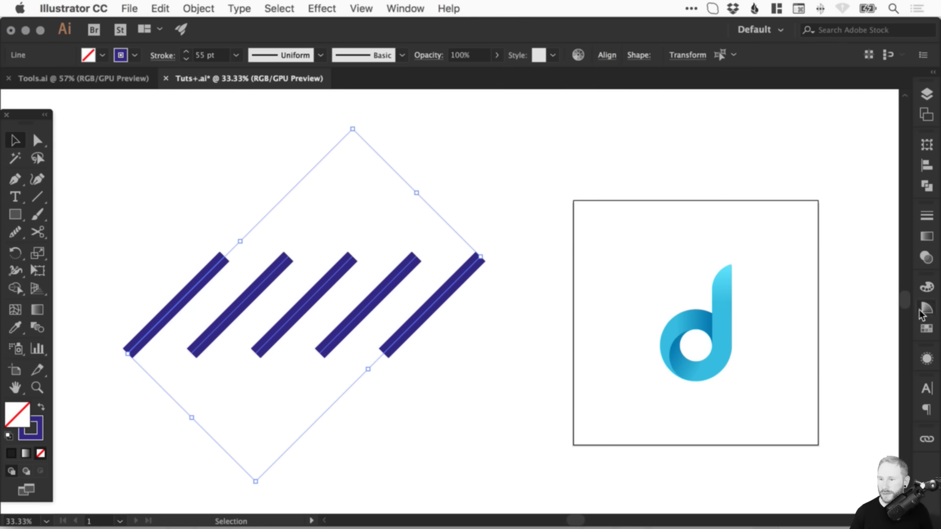
pyautogui.click(926, 329)
pyautogui.moveTo(312, 293); pyautogui.dragTo(847, 400)
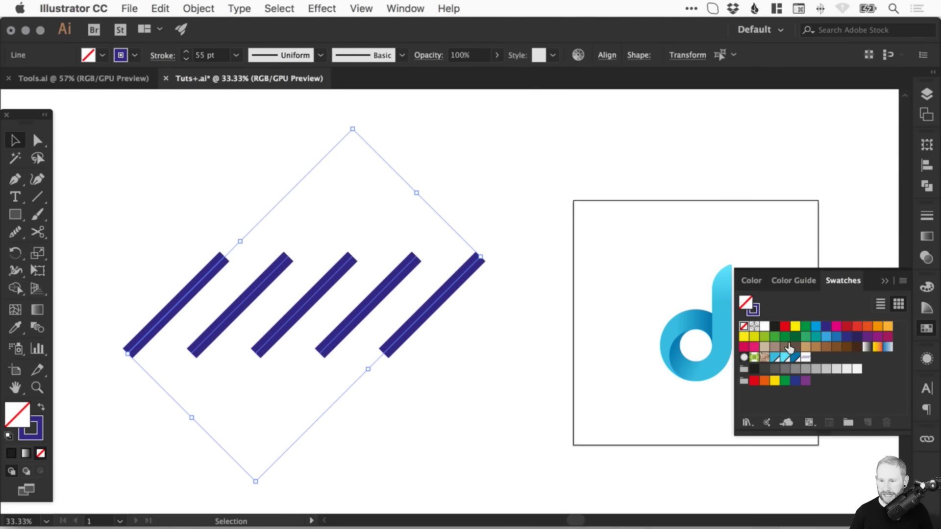
# Draw a square above the lines, swap its fill and stroke, and fill it with the five-line pattern swatch.
pyautogui.click(18, 216)
pyautogui.moveTo(179, 203); pyautogui.dragTo(433, 307)
pyautogui.moveTo(220, 173); pyautogui.dragTo(351, 305)
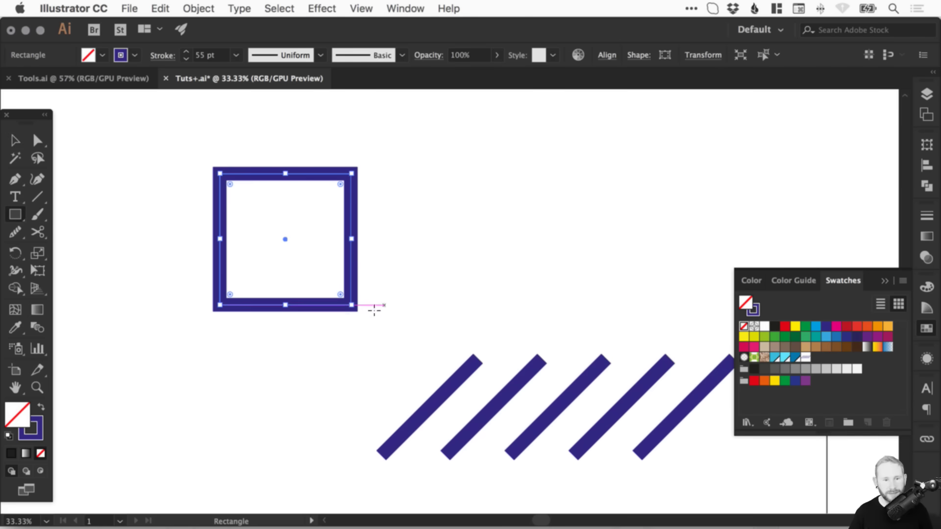
pyautogui.press('v')
pyautogui.click(42, 407)
pyautogui.click(808, 357)
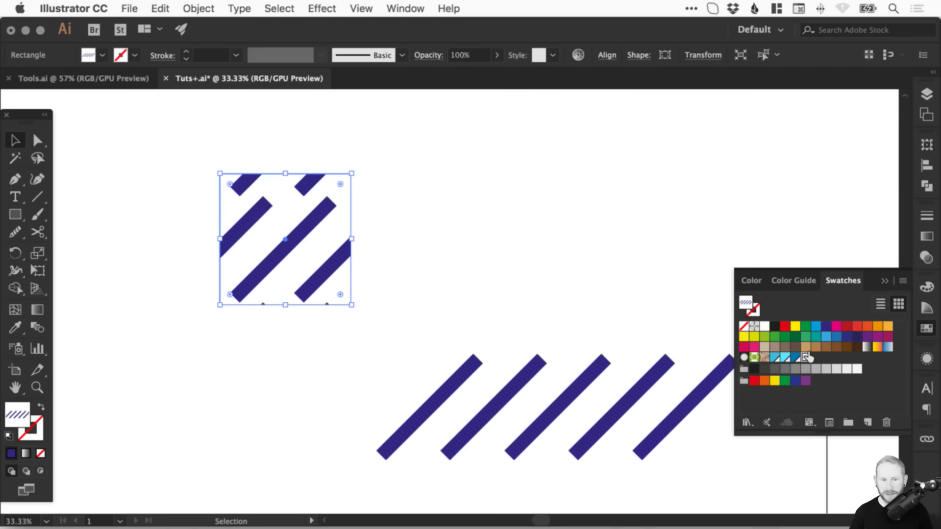
# Enlarge the pattern-filled square about its center.
pyautogui.press('super+shift+a')
pyautogui.click(293, 196)
pyautogui.moveTo(351, 174); pyautogui.dragTo(455, 158)
pyautogui.press('super+minus')
pyautogui.press('super+minus')
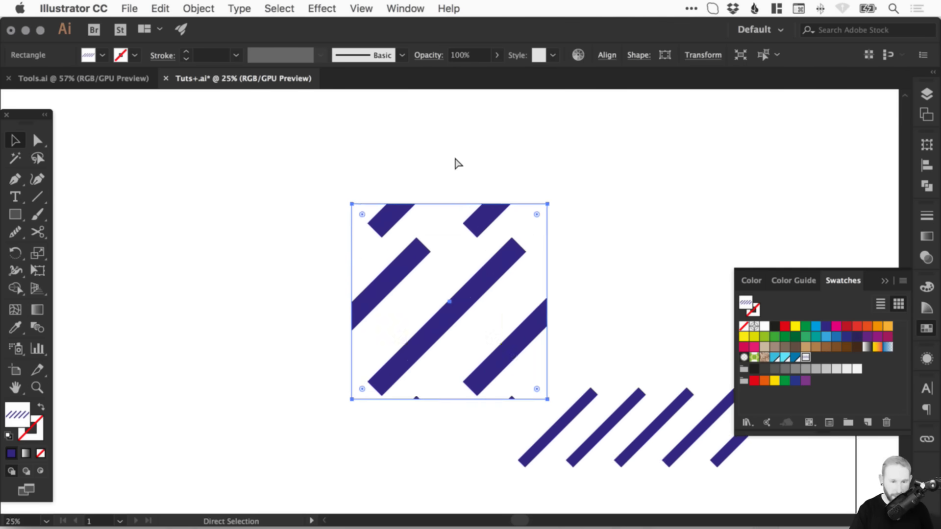
# Delete the pattern-filled square and the five diagonal lines.
pyautogui.press('Delete')
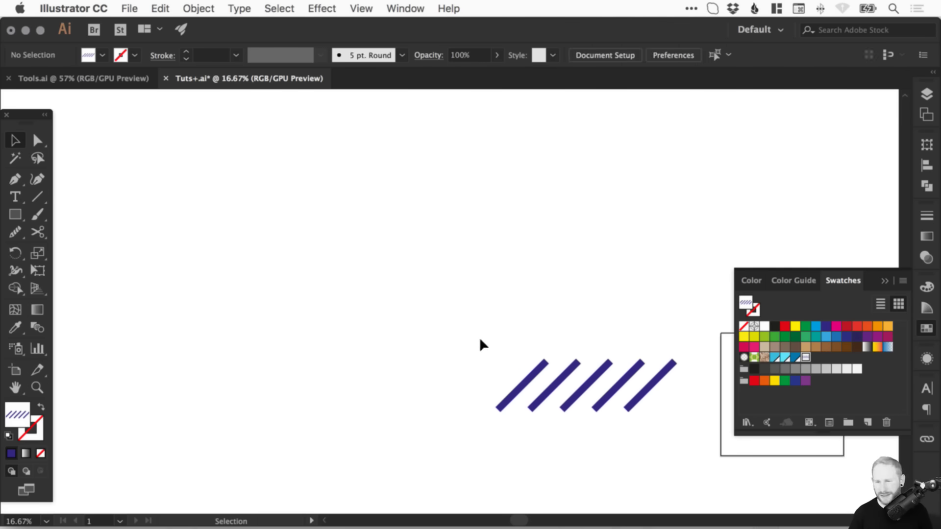
pyautogui.moveTo(479, 347); pyautogui.dragTo(683, 430)
pyautogui.press('Delete')
# Draw a new 45-degree line with the 55 pt stroke and lengthen it diagonally.
pyautogui.click(37, 196)
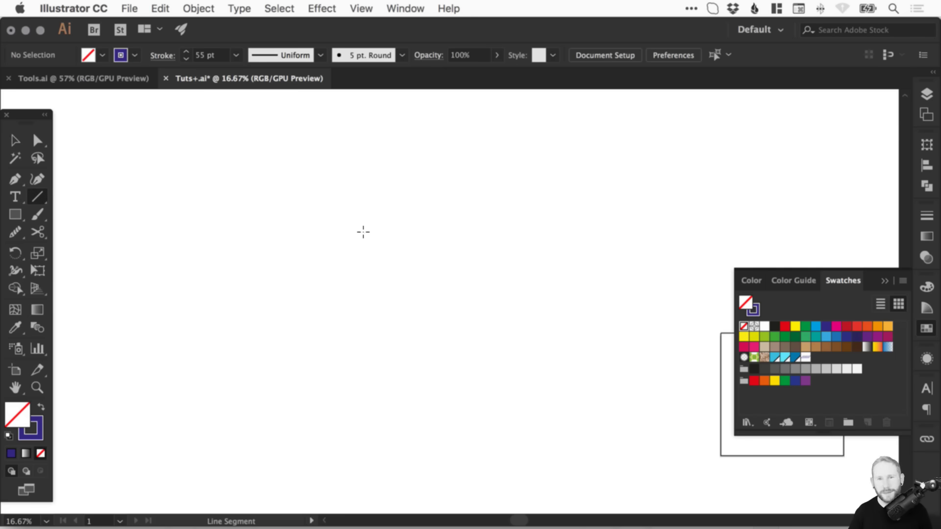
pyautogui.moveTo(352, 210); pyautogui.dragTo(311, 251)
pyautogui.press('super+shift+a')
pyautogui.press('z')
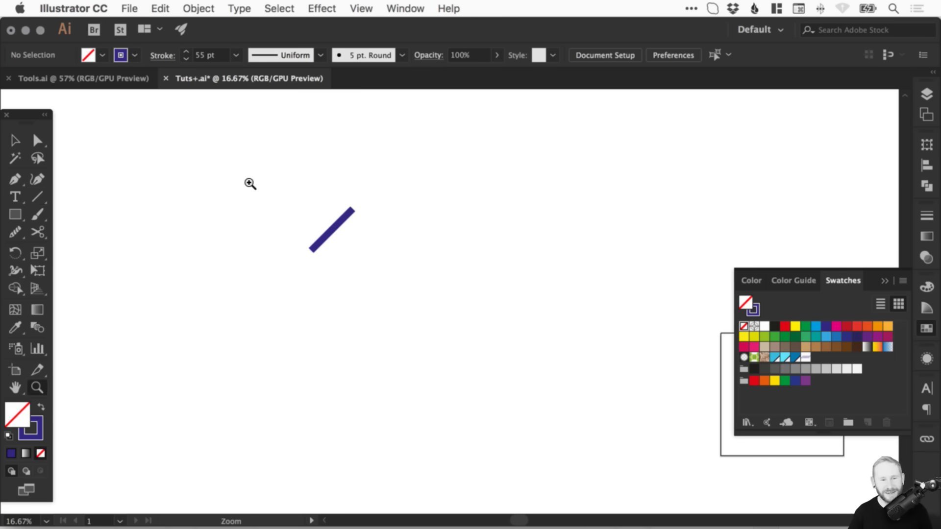
pyautogui.moveTo(249, 182); pyautogui.dragTo(453, 319)
pyautogui.press('v')
pyautogui.moveTo(326, 300); pyautogui.dragTo(150, 415)
pyautogui.press('super+minus')
pyautogui.press('super+minus')
pyautogui.press('super+minus')
# Copy the long diagonal line a short distance sideways and repeat the copy to build a dense, evenly spaced row.
pyautogui.press('v')
pyautogui.moveTo(487, 256); pyautogui.dragTo(509, 258)
pyautogui.press('super+d')
pyautogui.press('super+d')
pyautogui.press('super+d')
pyautogui.press('super+d')
pyautogui.press('super+d')
pyautogui.press('super+d')
pyautogui.press('super+d')
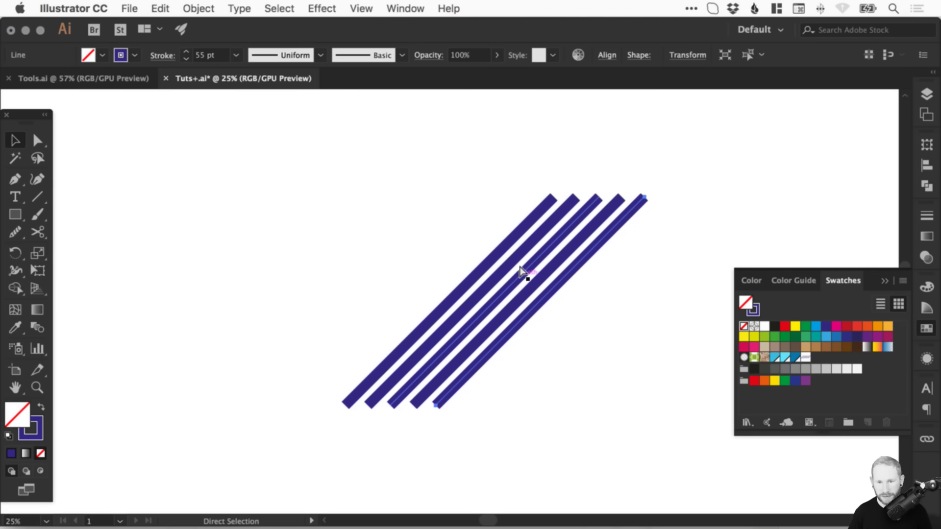
pyautogui.press('super+d')
pyautogui.press('super+d')
pyautogui.press('super+d')
pyautogui.press('super+d')
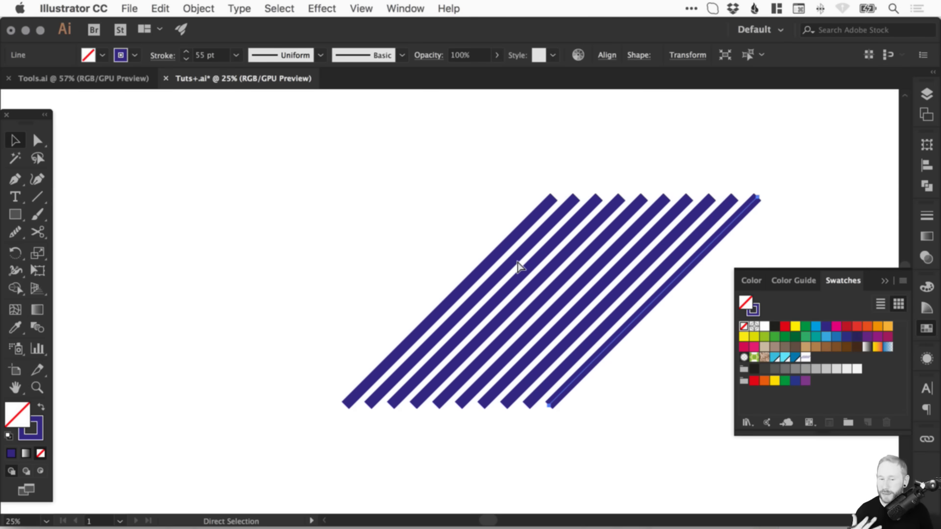
pyautogui.press('super+minus')
pyautogui.press('super+minus')
pyautogui.press('super+minus')
pyautogui.press('super+d')
pyautogui.press('super+d')
pyautogui.press('super+d')
pyautogui.press('super+d')
pyautogui.press('super+d')
pyautogui.press('super+d')
pyautogui.press('super+d')
pyautogui.press('super+d')
pyautogui.press('super+d')
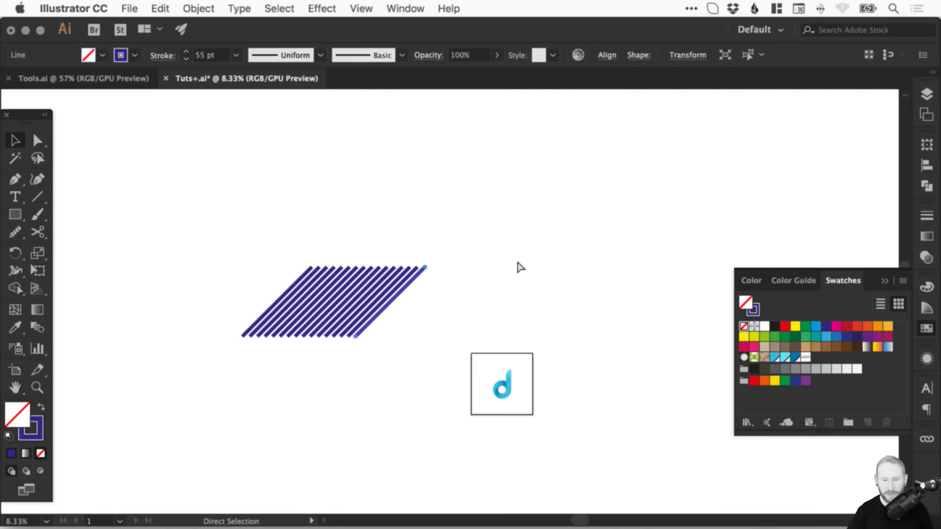
pyautogui.press('super+d')
pyautogui.press('super+d')
pyautogui.press('super+d')
pyautogui.press('super+d')
# Try deleting part of the rightmost diagonal lines, and undo the deletion.
pyautogui.press('v')
pyautogui.moveTo(185, 277); pyautogui.dragTo(404, 245)
pyautogui.press('Delete')
pyautogui.press('Delete')
pyautogui.press('super+z')
pyautogui.press('super+z')
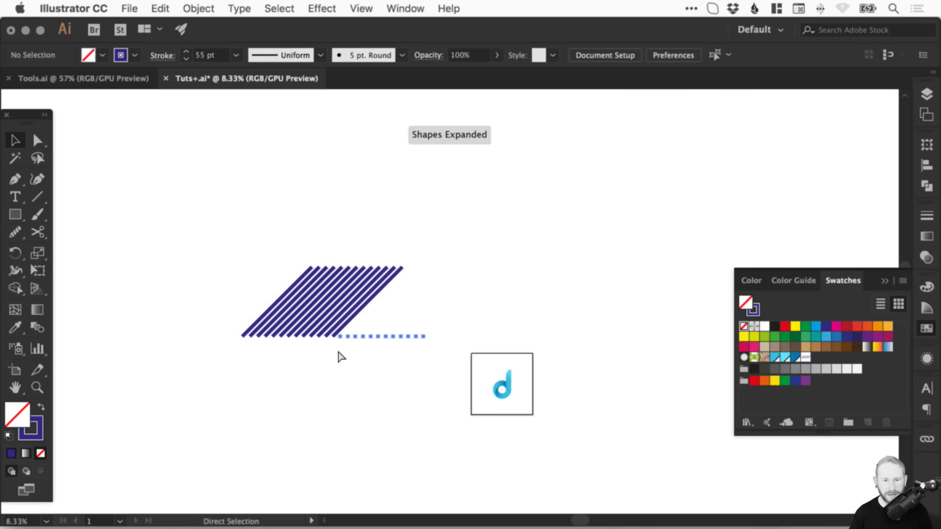
# Save the dense row of diagonal lines as a pattern swatch and fill a newly drawn square with it.
pyautogui.moveTo(165, 365); pyautogui.dragTo(470, 239)
pyautogui.moveTo(387, 304); pyautogui.dragTo(803, 415)
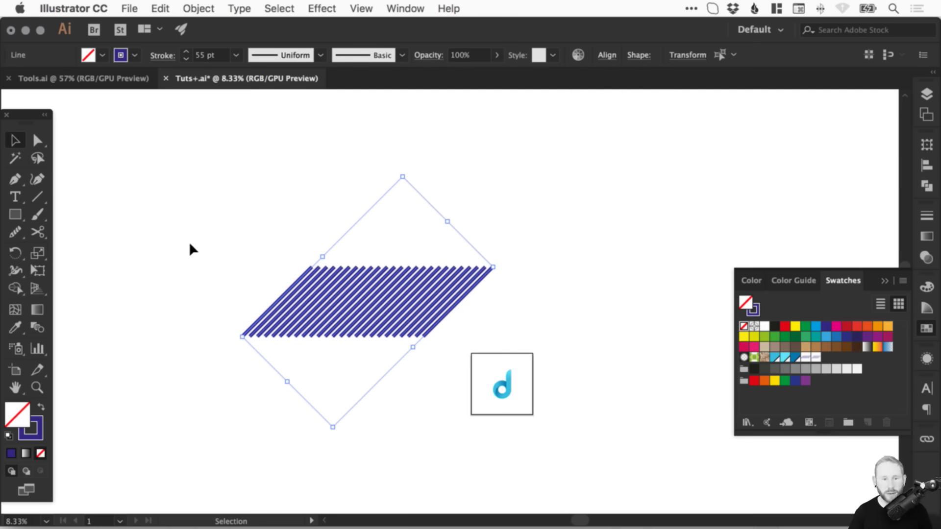
pyautogui.click(15, 217)
pyautogui.moveTo(110, 151); pyautogui.dragTo(228, 268)
pyautogui.press('v')
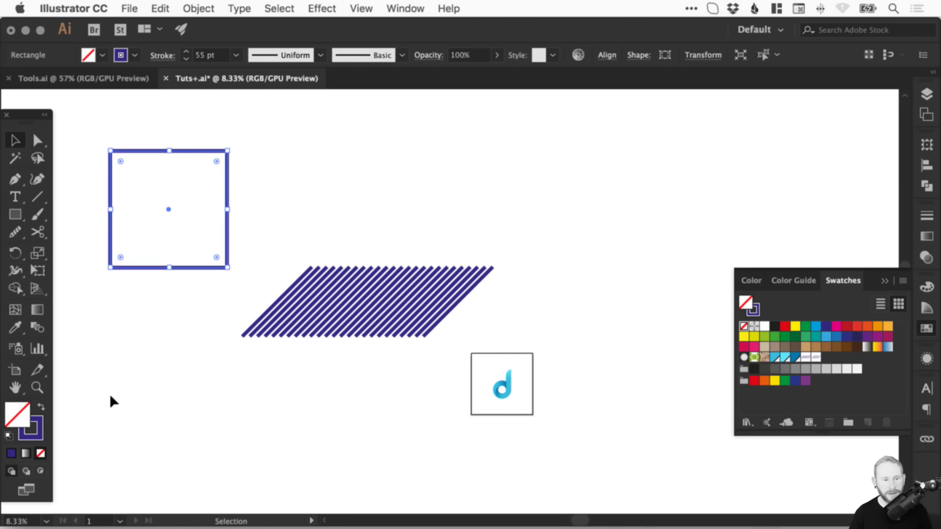
pyautogui.click(40, 408)
pyautogui.click(813, 357)
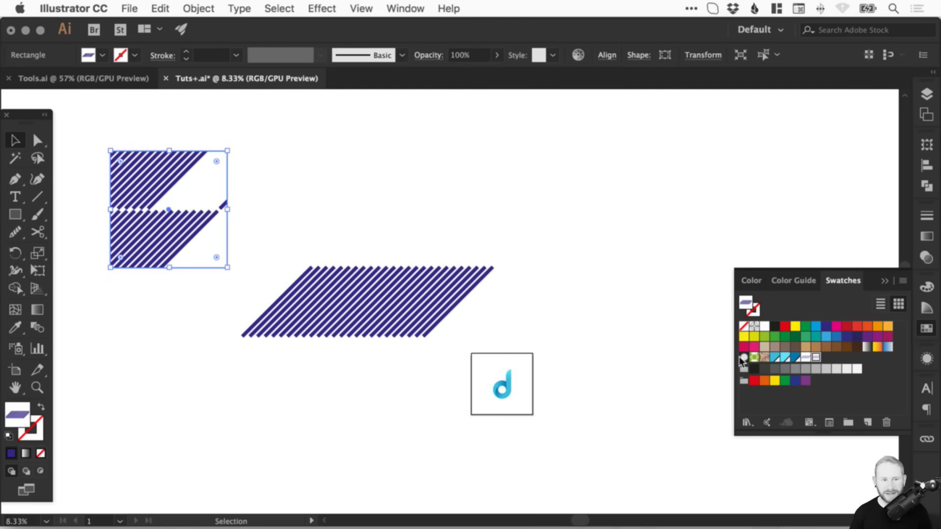
# Try shifting the pattern-filled square to the left, and undo the change.
pyautogui.click(273, 205)
pyautogui.press('space')
pyautogui.moveTo(248, 216); pyautogui.dragTo(340, 217)
pyautogui.press('z')
pyautogui.moveTo(170, 134); pyautogui.dragTo(428, 333)
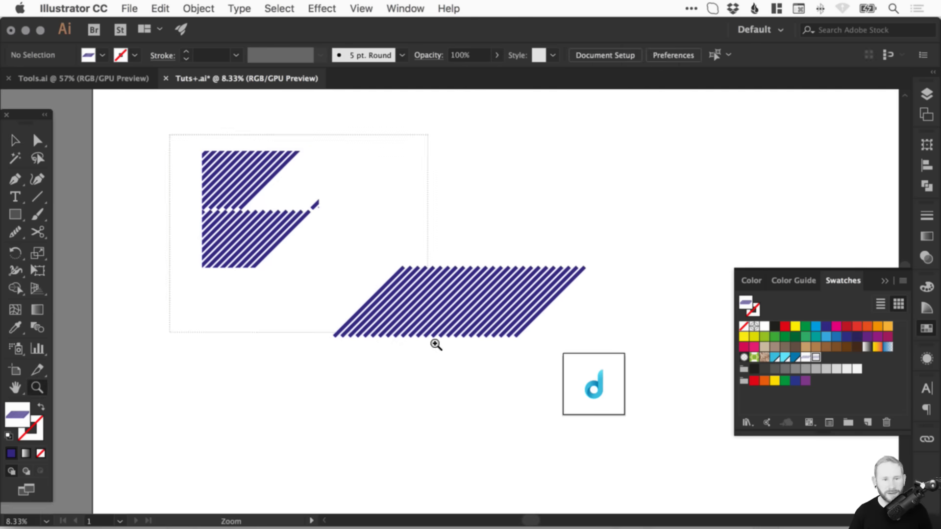
pyautogui.press('v')
pyautogui.click(333, 186)
pyautogui.moveTo(468, 243); pyautogui.dragTo(415, 244)
pyautogui.press('super+z')
# Undo the pattern fill applied to the square.
pyautogui.press('space')
pyautogui.moveTo(544, 358); pyautogui.dragTo(298, 260)
pyautogui.press('super+minus')
pyautogui.press('super+minus')
pyautogui.press('super+z')
pyautogui.press('super+z')
pyautogui.press('super+z')
pyautogui.press('super+z')
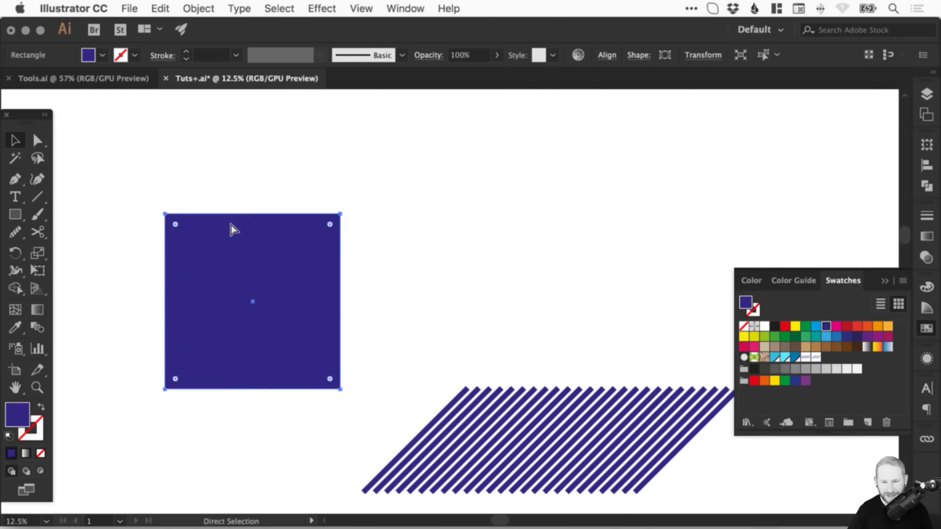
# Remove the solid square and reduce the dense row to fourteen diagonal lines.
pyautogui.press('space')
pyautogui.moveTo(590, 401); pyautogui.dragTo(442, 279)
pyautogui.moveTo(584, 346); pyautogui.dragTo(417, 321)
pyautogui.press('Delete')
pyautogui.press('super+x')
# Rotate a copy of the diagonal lines 90 degrees over the originals to form a cross-hatched star.
pyautogui.moveTo(189, 259); pyautogui.dragTo(465, 349)
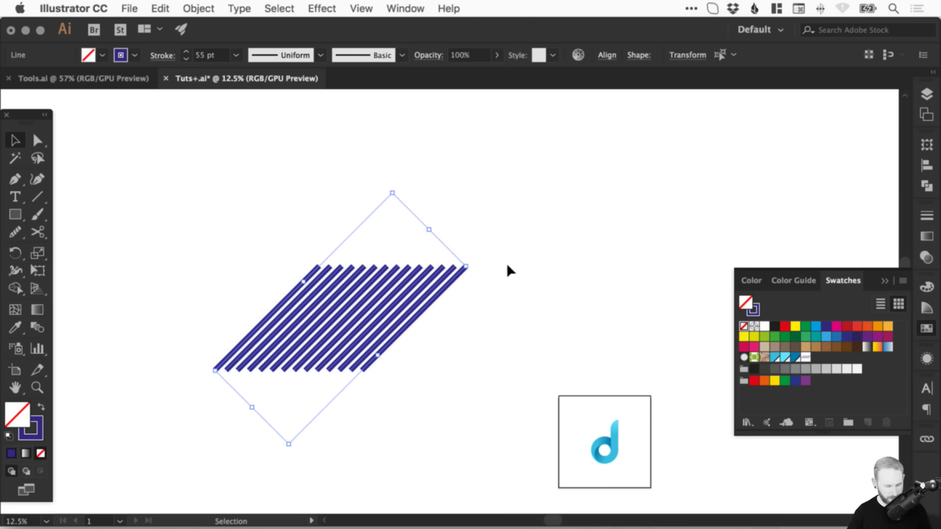
pyautogui.moveTo(474, 263); pyautogui.dragTo(400, 387)
pyautogui.click(541, 240)
# Save the cross-hatched star as a pattern swatch in the Swatches panel.
pyautogui.press('z')
pyautogui.press('v')
pyautogui.moveTo(173, 180); pyautogui.dragTo(425, 432)
pyautogui.moveTo(358, 307); pyautogui.dragTo(866, 379)
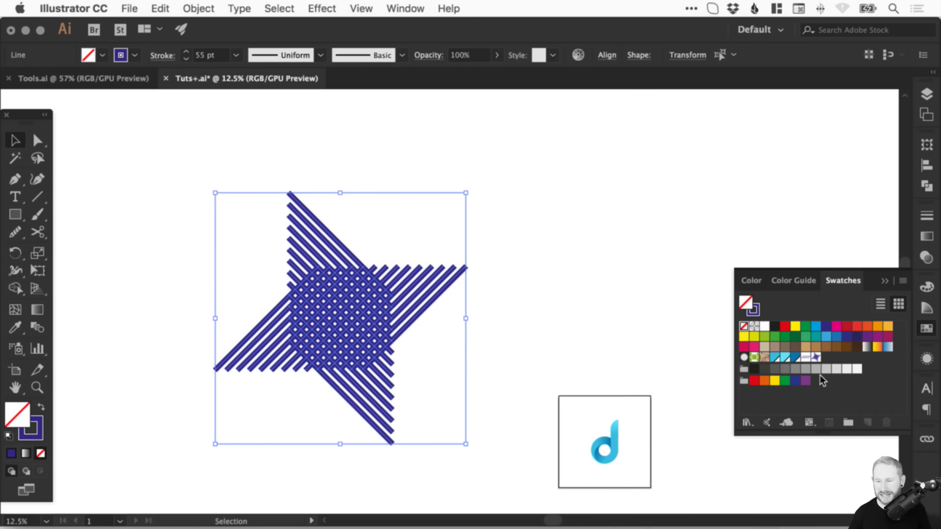
# Draw a square beside the star, swap its fill and stroke, and fill it with the star pattern swatch.
pyautogui.press('space')
pyautogui.moveTo(157, 267); pyautogui.dragTo(447, 305)
pyautogui.press('m')
pyautogui.moveTo(257, 203); pyautogui.dragTo(358, 303)
pyautogui.press('v')
pyautogui.hotkey('shift', 'x')
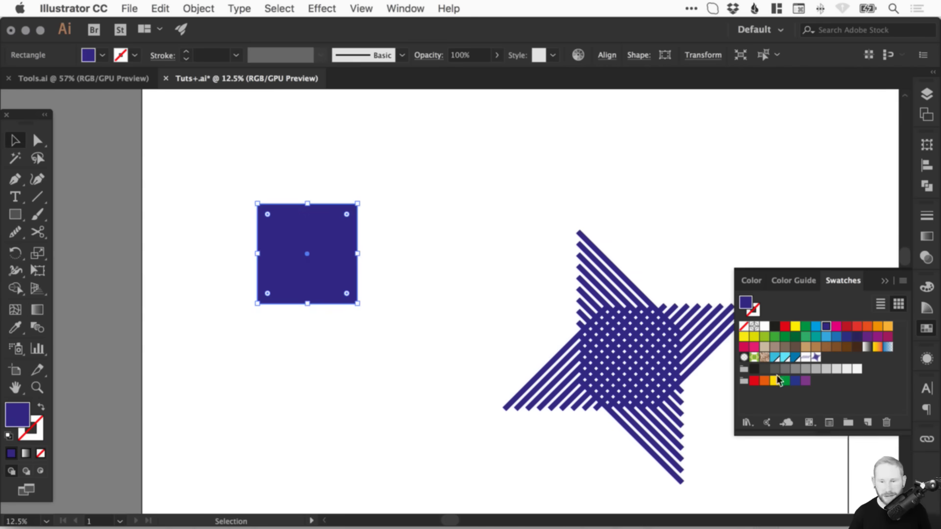
pyautogui.click(815, 355)
# Enlarge the star-pattern square about its center.
pyautogui.press('super+space')
pyautogui.moveTo(183, 168); pyautogui.dragTo(572, 387)
pyautogui.moveTo(411, 343); pyautogui.dragTo(507, 427)
pyautogui.press('super+z')
pyautogui.moveTo(414, 165); pyautogui.dragTo(486, 157)
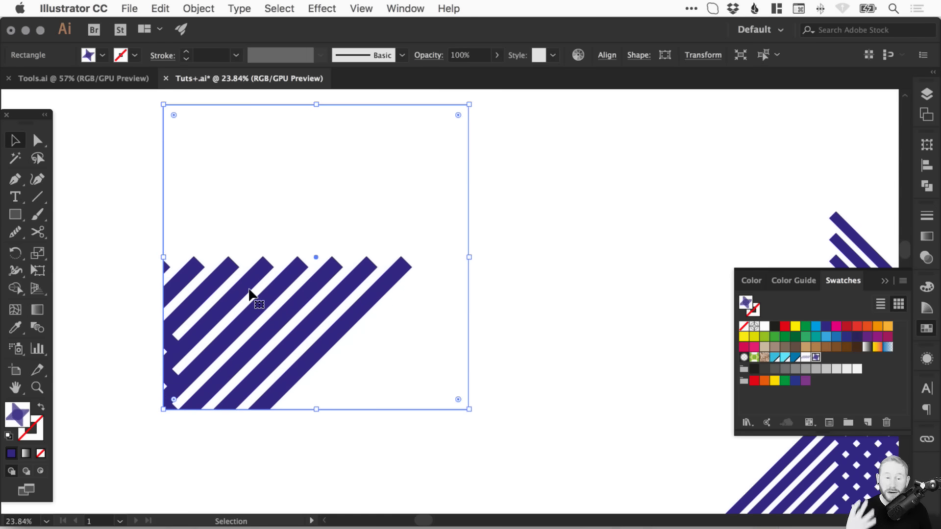
# Delete the star-pattern square and expand all lines of the cross-hatched star into filled shapes.
pyautogui.press('Delete')
pyautogui.press('space')
pyautogui.moveTo(823, 485); pyautogui.dragTo(290, 304)
pyautogui.moveTo(143, 445); pyautogui.dragTo(596, 122)
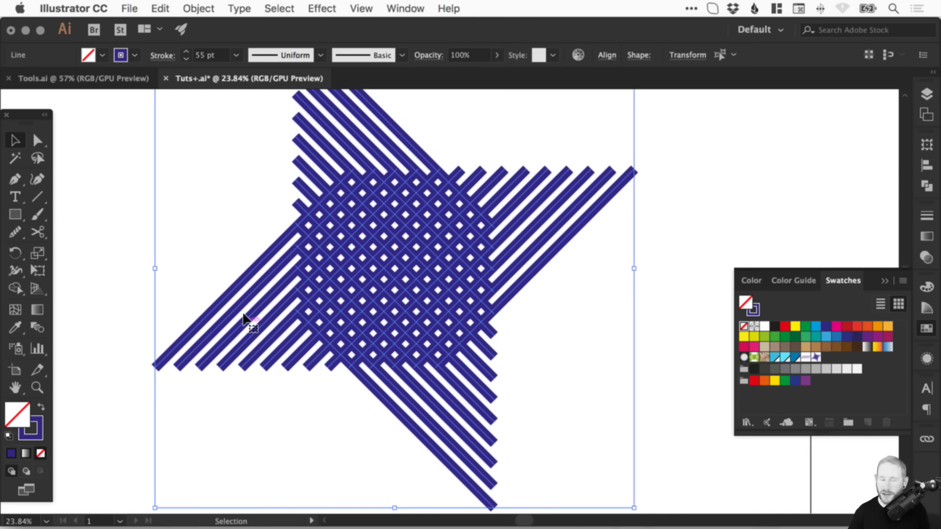
pyautogui.click(196, 9)
pyautogui.click(233, 155)
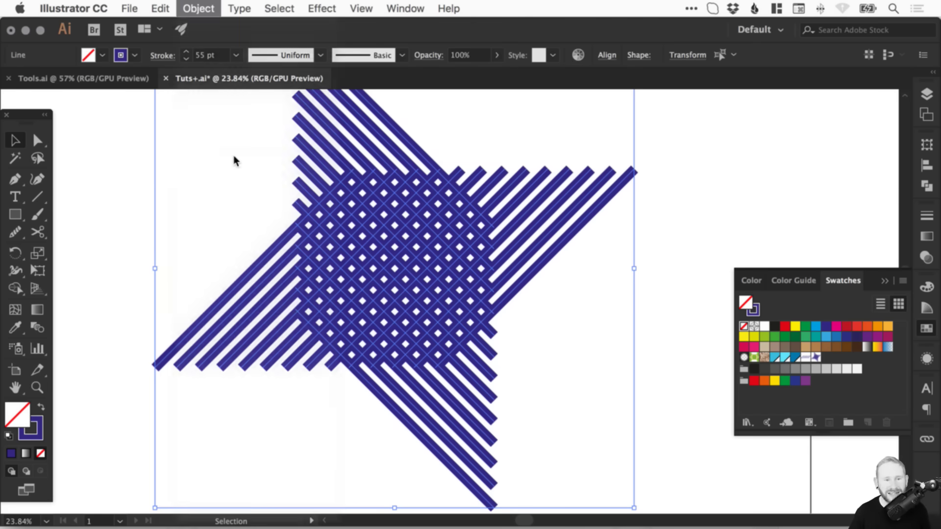
pyautogui.click(129, 297)
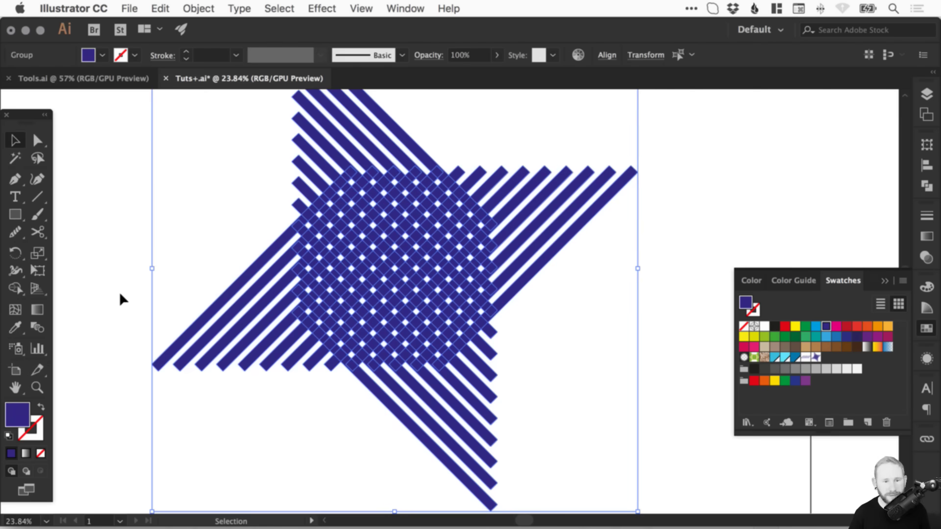
# Unite the expanded star's overlapping shapes into one with Pathfinder, using outline view to check the paths.
pyautogui.press('super+y')
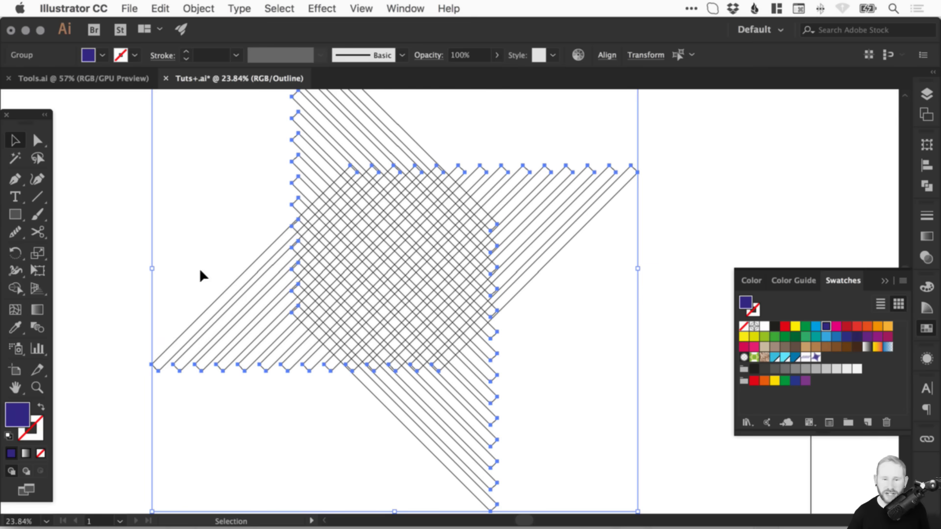
pyautogui.click(926, 186)
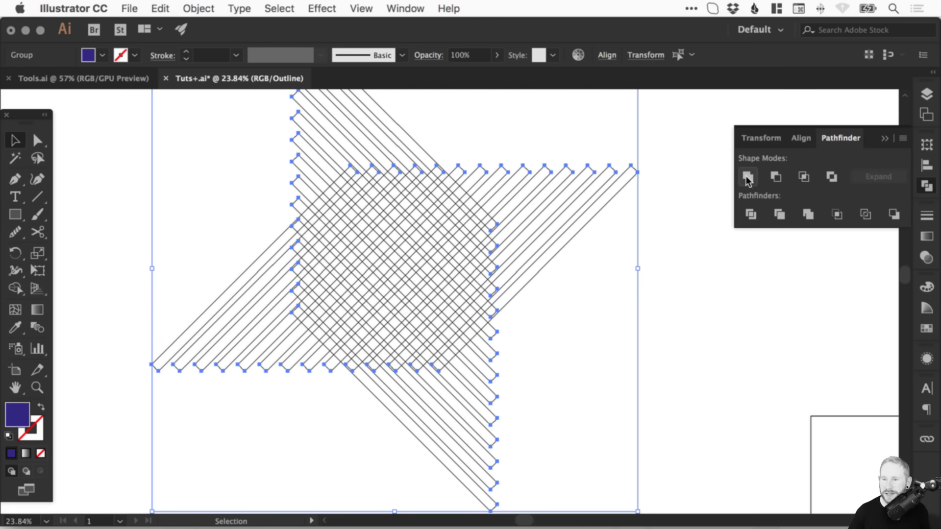
pyautogui.click(748, 177)
pyautogui.press('super+y')
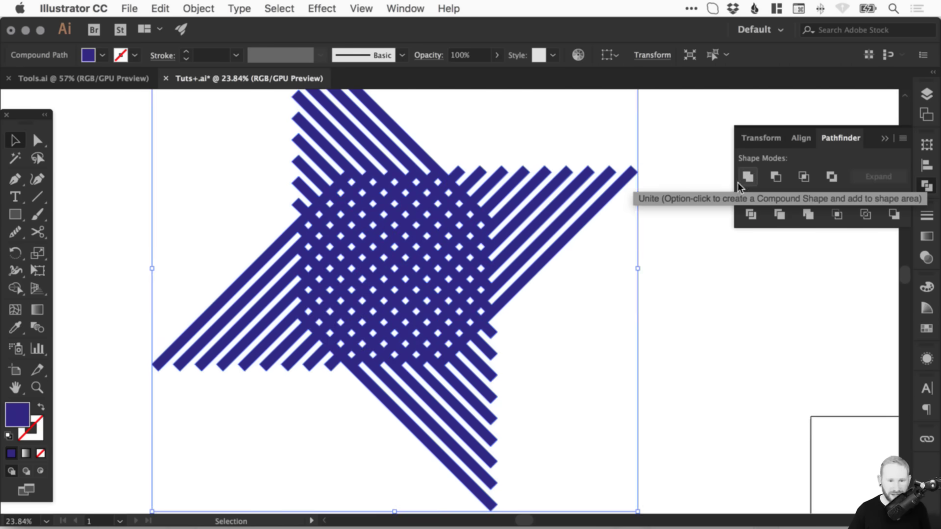
pyautogui.press('a')
pyautogui.click(137, 317)
pyautogui.press('v')
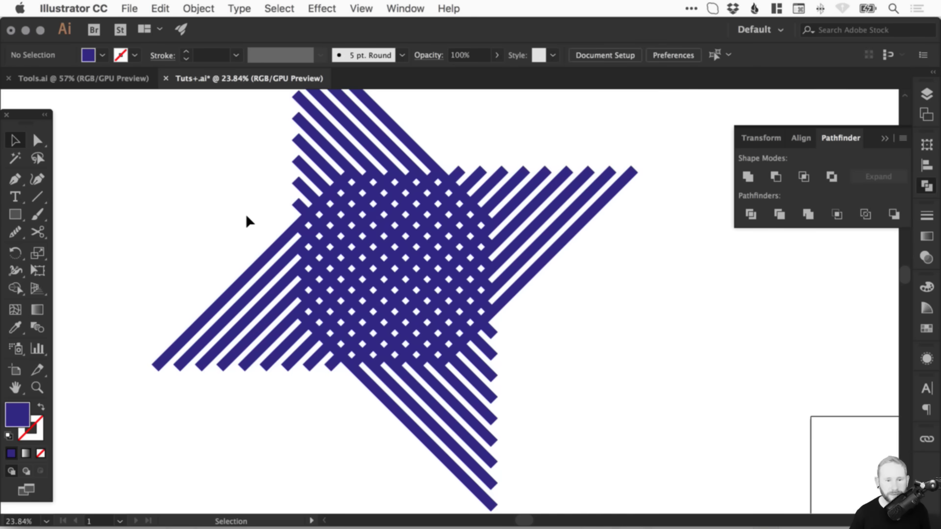
# Try to trim the star's protruding arms by directly selecting and deleting their anchor points.
pyautogui.click(204, 361)
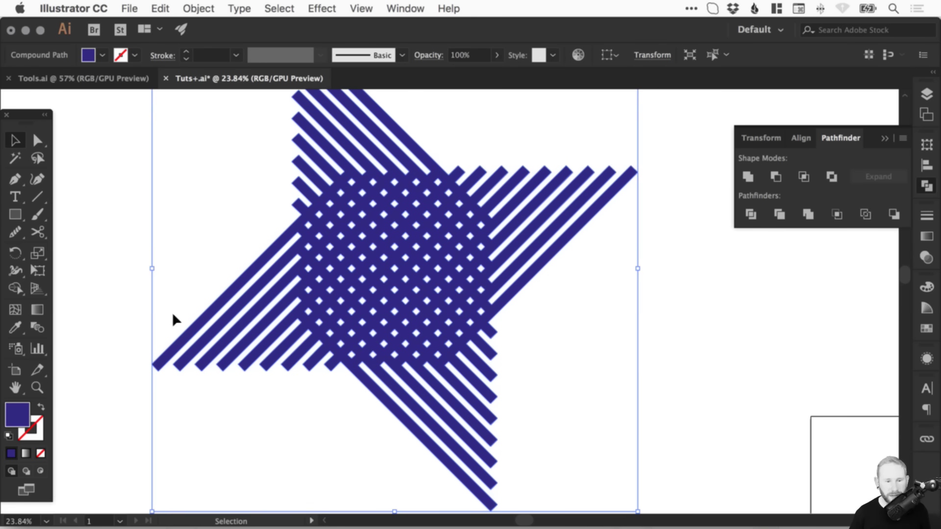
pyautogui.press('a')
pyautogui.moveTo(89, 417); pyautogui.dragTo(287, 205)
pyautogui.press('Delete')
pyautogui.press('super+shift+a')
pyautogui.moveTo(274, 265); pyautogui.dragTo(259, 382)
pyautogui.moveTo(225, 128); pyautogui.dragTo(517, 279)
pyautogui.press('a')
pyautogui.moveTo(217, 124); pyautogui.dragTo(522, 280)
pyautogui.press('Delete')
pyautogui.press('super+z')
pyautogui.press('super+shift+z')
pyautogui.moveTo(492, 338); pyautogui.dragTo(535, 243)
pyautogui.press('super+z')
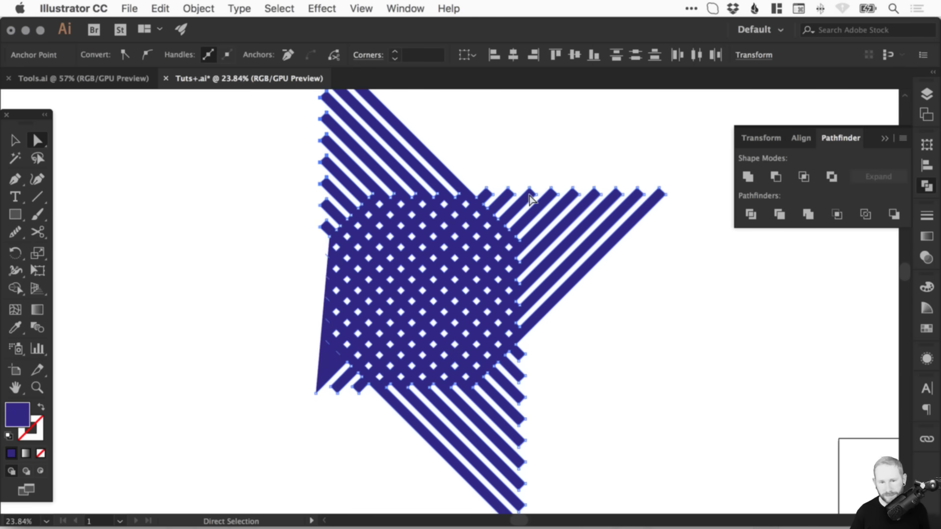
pyautogui.press('super+shift+z')
pyautogui.moveTo(459, 240); pyautogui.dragTo(438, 261)
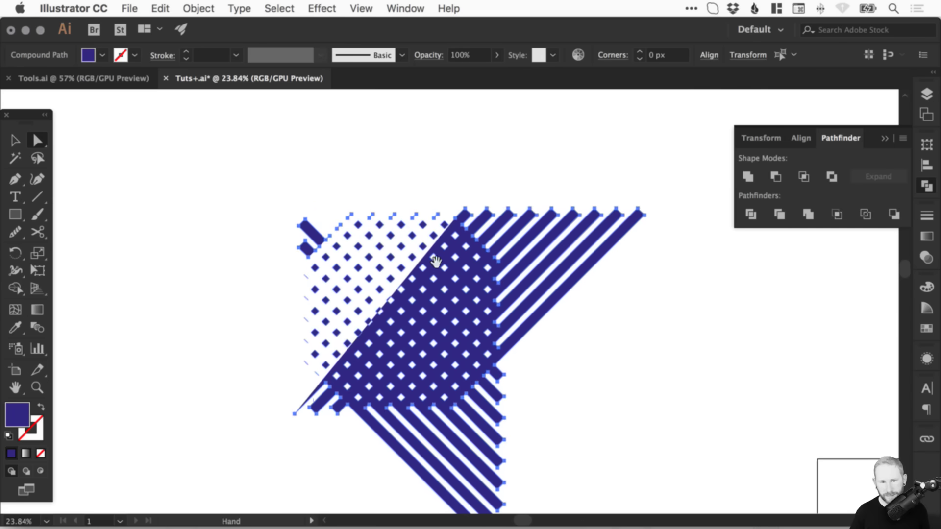
pyautogui.press('v')
pyautogui.click(462, 171)
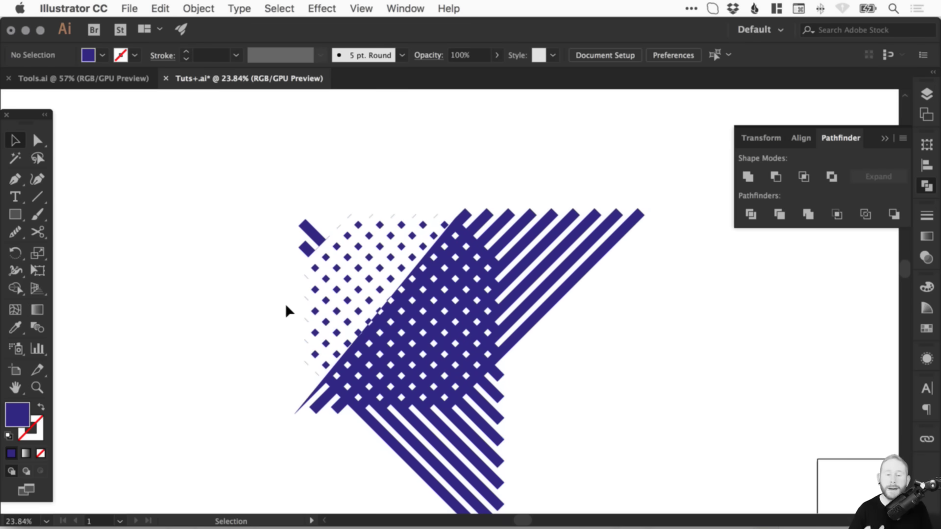
# Undo the anchor-point deletions and reselect the whole star.
pyautogui.press('super+z')
pyautogui.press('super+z')
pyautogui.click(283, 264)
pyautogui.click(344, 269)
pyautogui.scroll(-2, 284, 299)
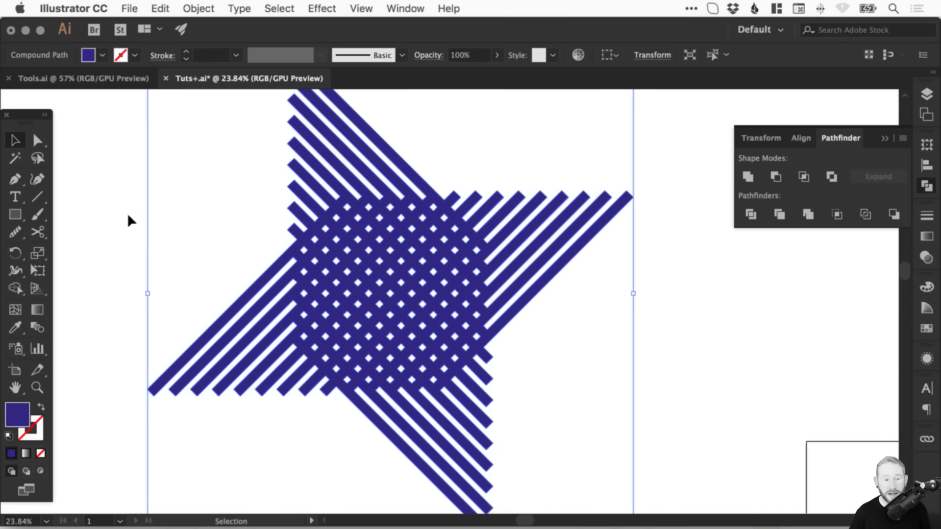
# Draw a square over the cross-hatched center of the star and fill it with magenta.
pyautogui.click(17, 214)
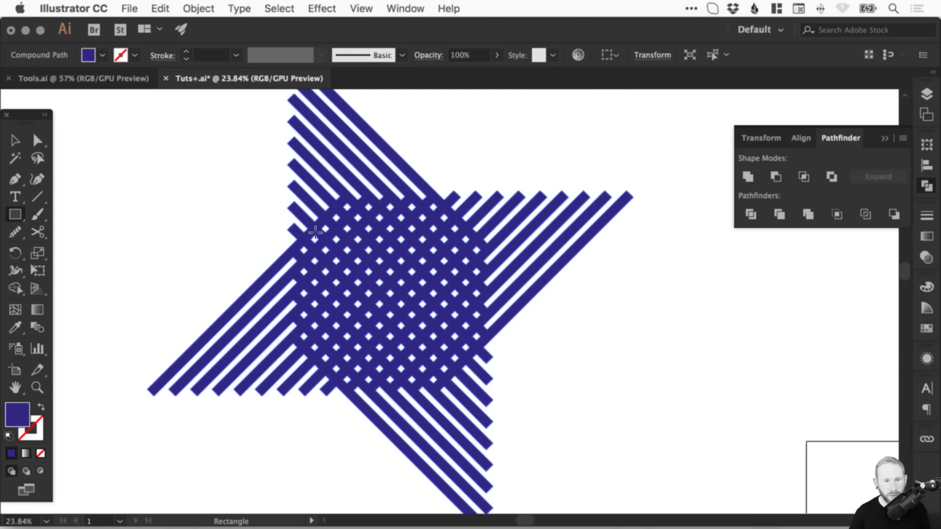
pyautogui.moveTo(313, 227); pyautogui.dragTo(456, 367)
pyautogui.press('v')
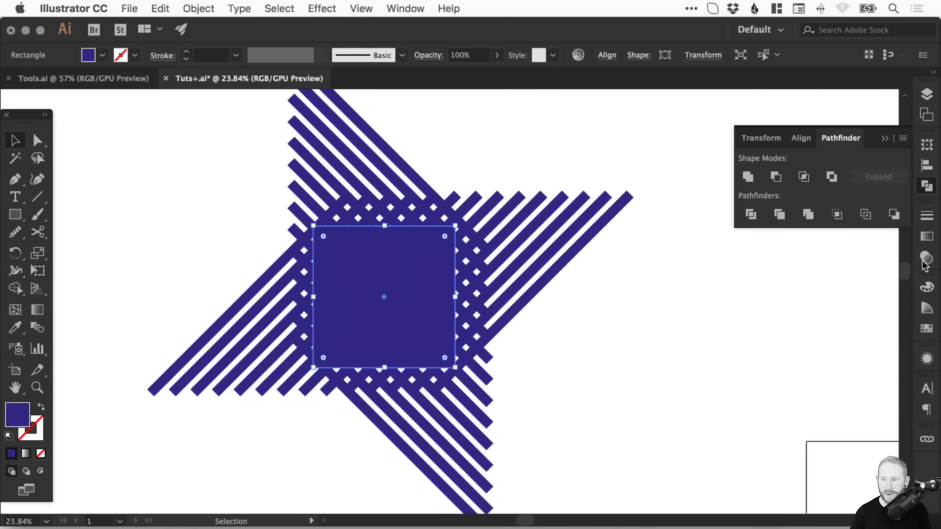
pyautogui.click(926, 329)
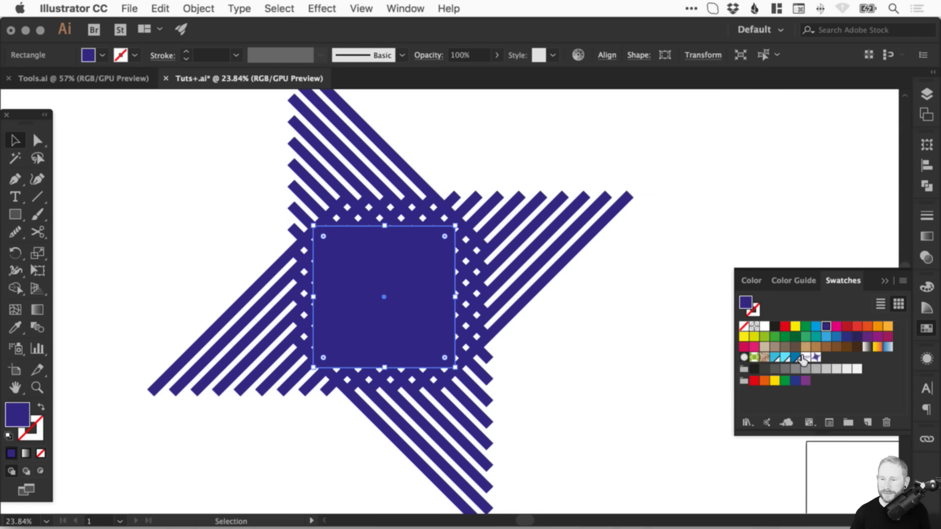
pyautogui.click(836, 326)
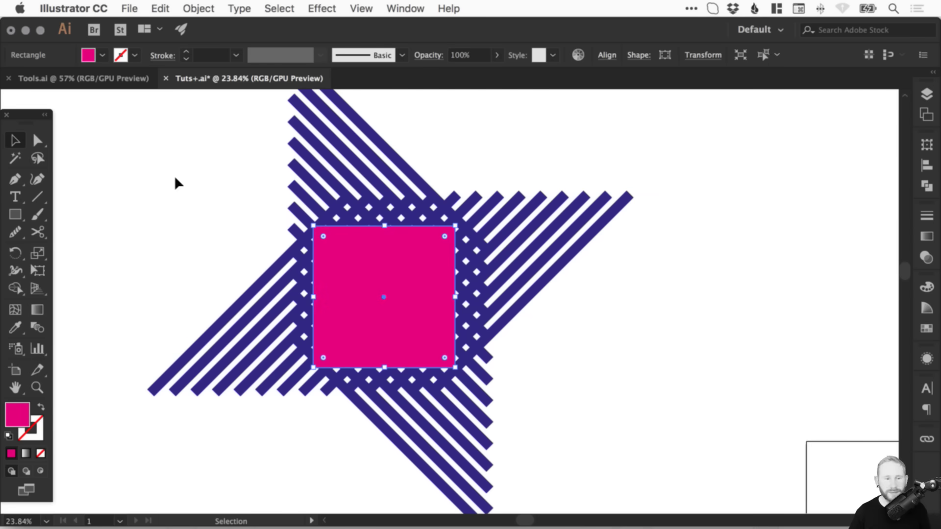
# Make a clipping mask from the magenta square and the star to crop the artwork to its center.
pyautogui.moveTo(177, 183); pyautogui.dragTo(492, 318)
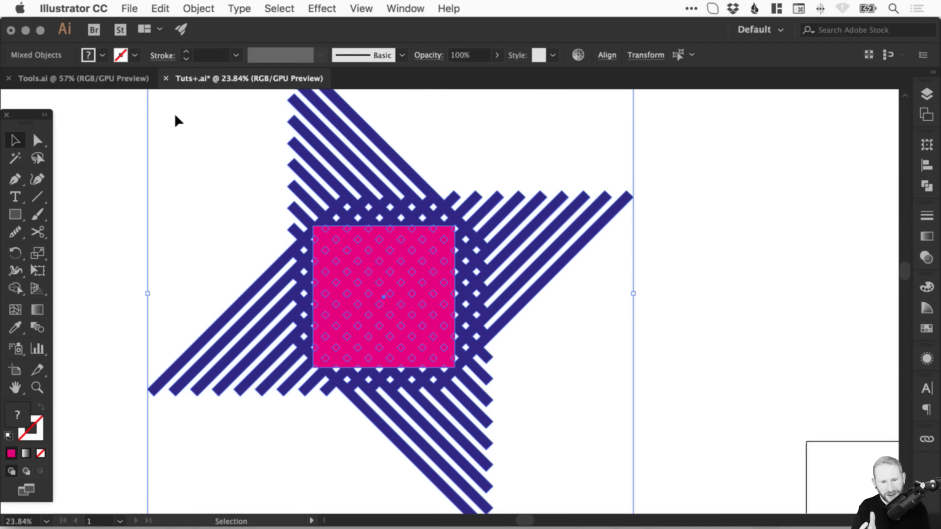
pyautogui.click(198, 8)
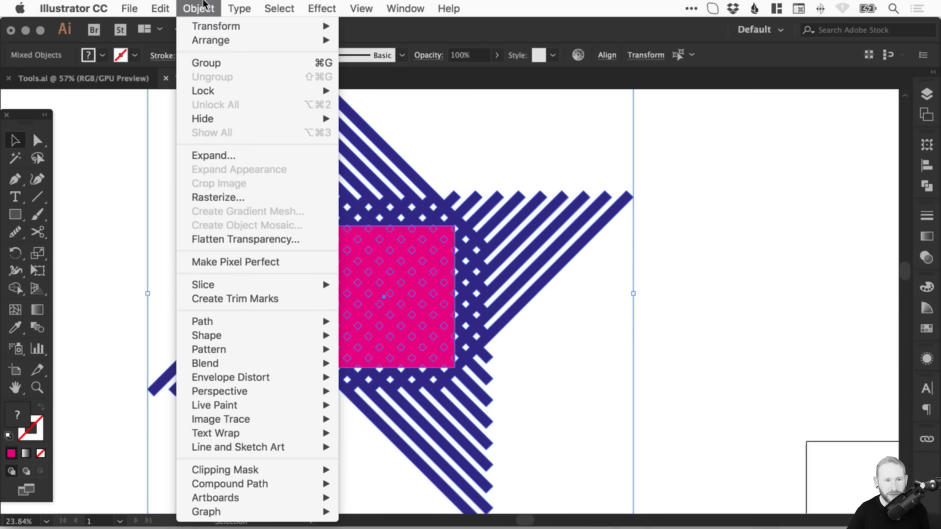
pyautogui.moveTo(265, 470)
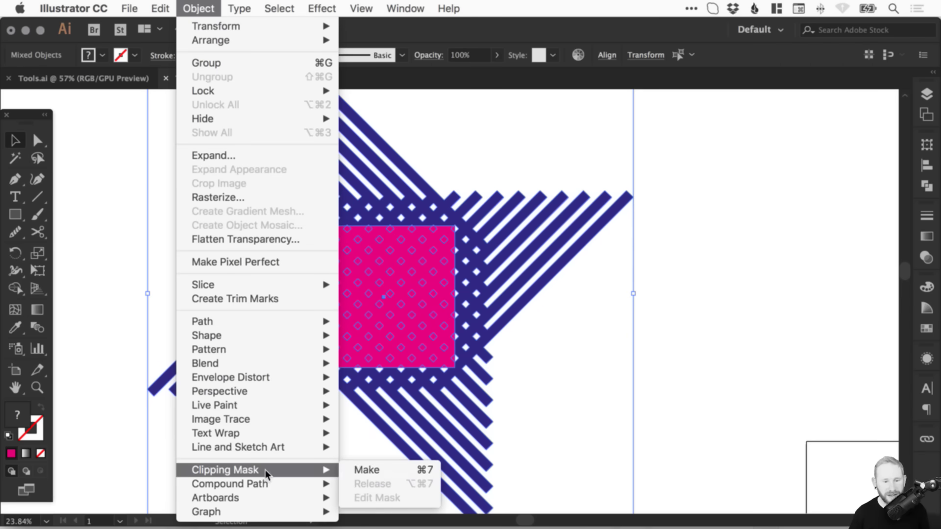
pyautogui.click(378, 470)
pyautogui.click(550, 295)
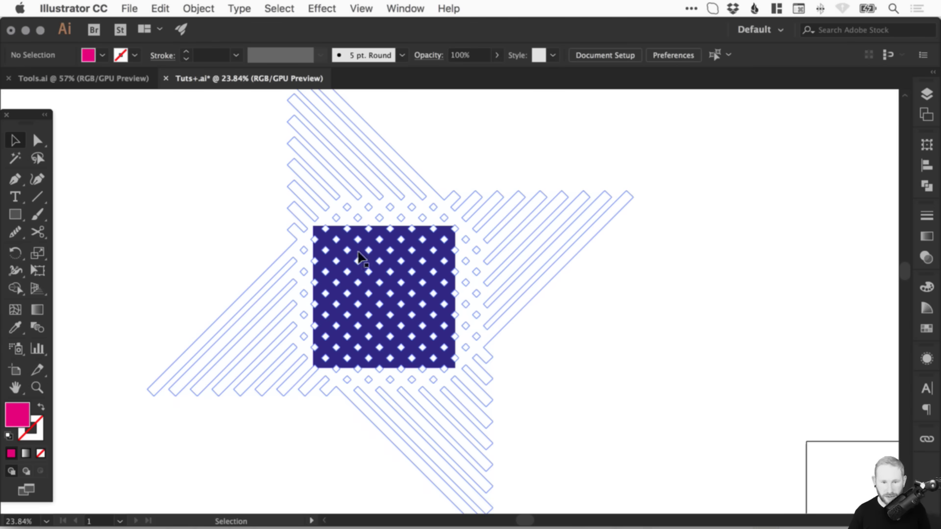
# Save the clipped cross-hatch square as a pattern swatch in the Swatches panel.
pyautogui.press('super+minus')
pyautogui.press('super+minus')
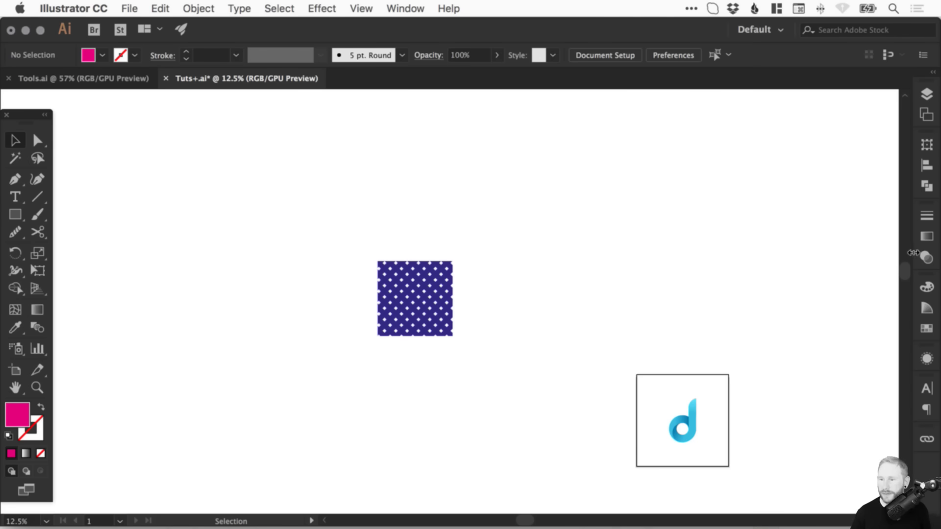
pyautogui.click(926, 328)
pyautogui.moveTo(436, 309); pyautogui.dragTo(858, 387)
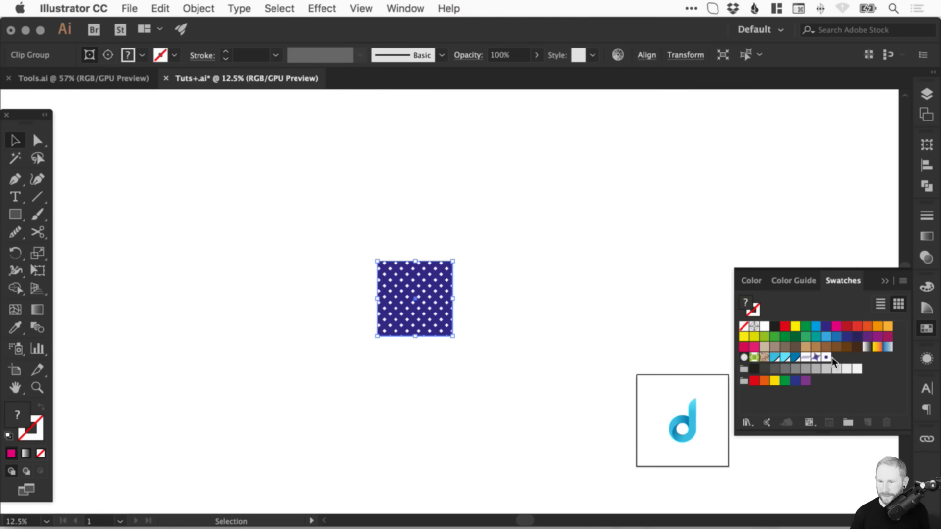
# Draw a larger square beside the clipped artwork and fill it with the clipped cross-hatch pattern swatch.
pyautogui.press('m')
pyautogui.moveTo(134, 158); pyautogui.dragTo(275, 299)
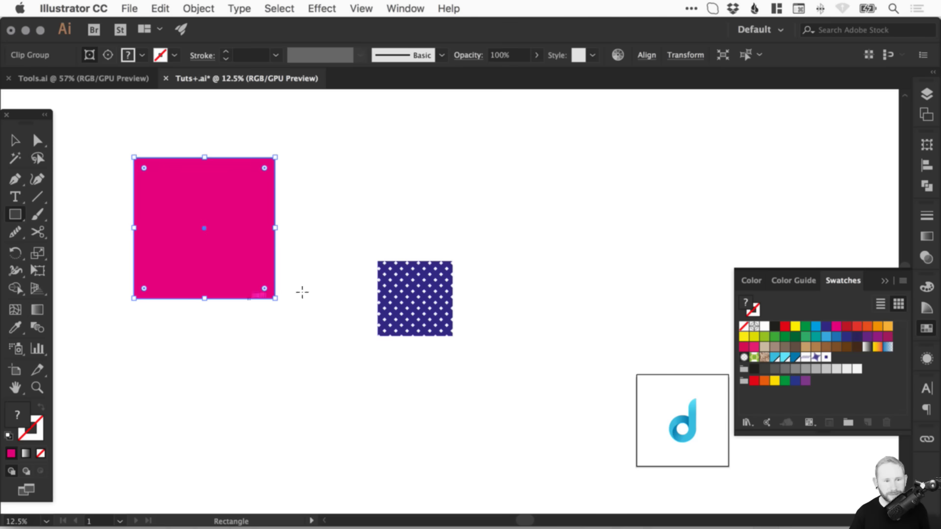
pyautogui.press('v')
pyautogui.click(826, 357)
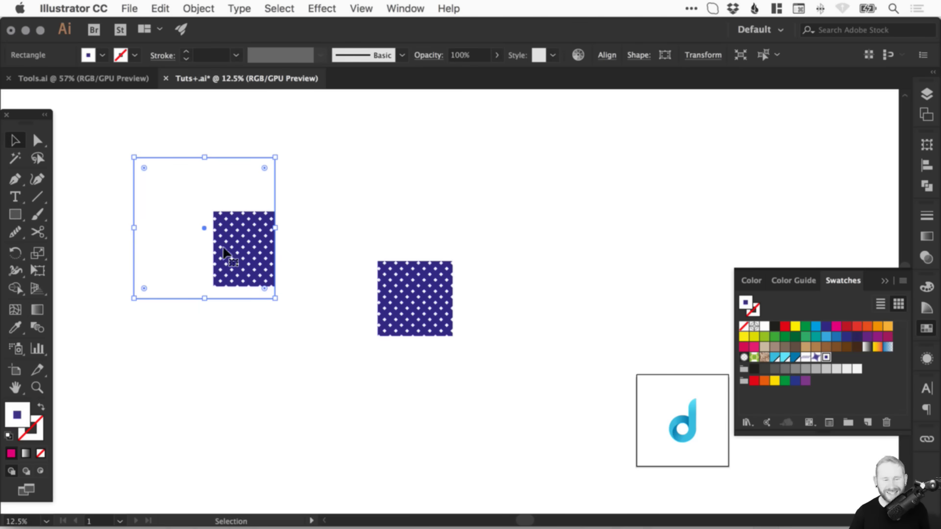
# Scale the pattern-filled square down to about half its width, then delete it together with the clipped cross-hatch square.
pyautogui.moveTo(276, 300); pyautogui.dragTo(367, 391)
pyautogui.press('super+z')
pyautogui.moveTo(133, 158); pyautogui.dragTo(210, 233)
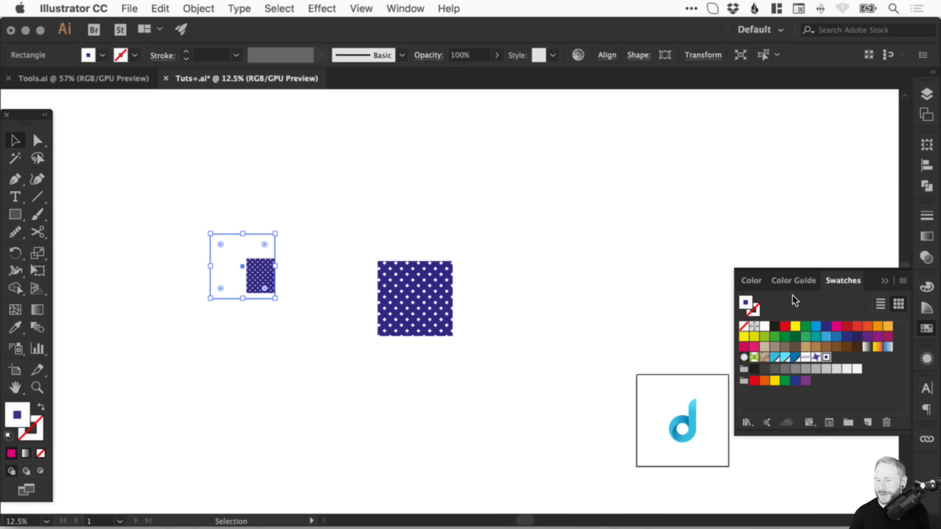
pyautogui.moveTo(203, 165); pyautogui.dragTo(476, 343)
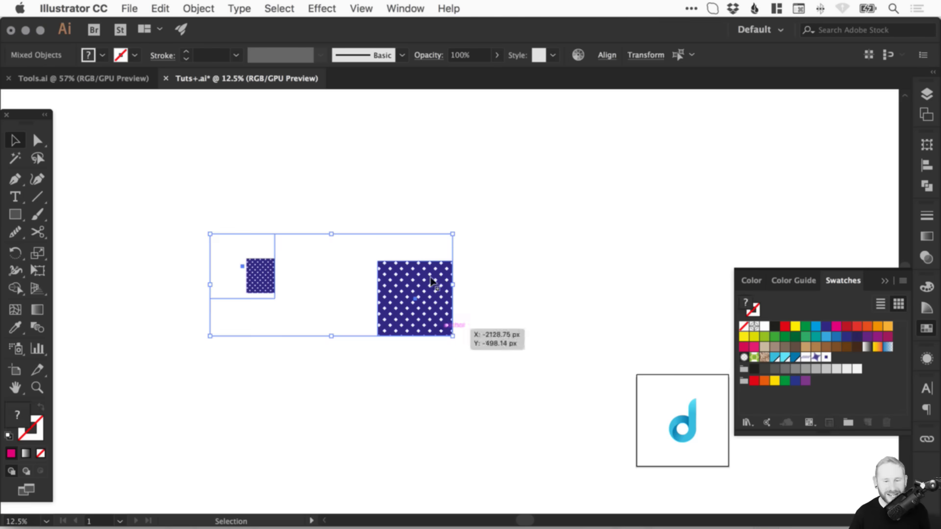
pyautogui.press('Delete')
# Draw a straight vertical line in the empty canvas area.
pyautogui.press('z')
pyautogui.moveTo(210, 183); pyautogui.dragTo(322, 263)
pyautogui.press('v')
pyautogui.press('\\')
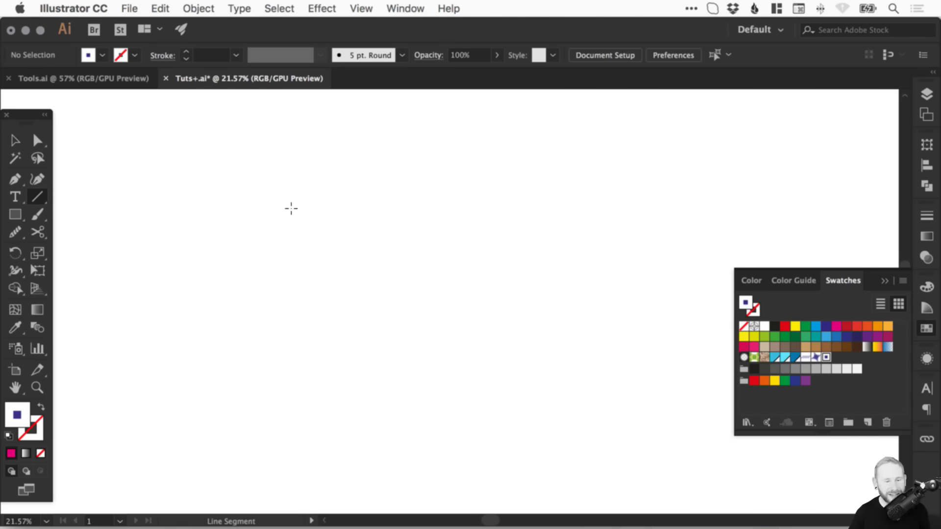
pyautogui.moveTo(284, 208); pyautogui.dragTo(284, 335)
pyautogui.press('v')
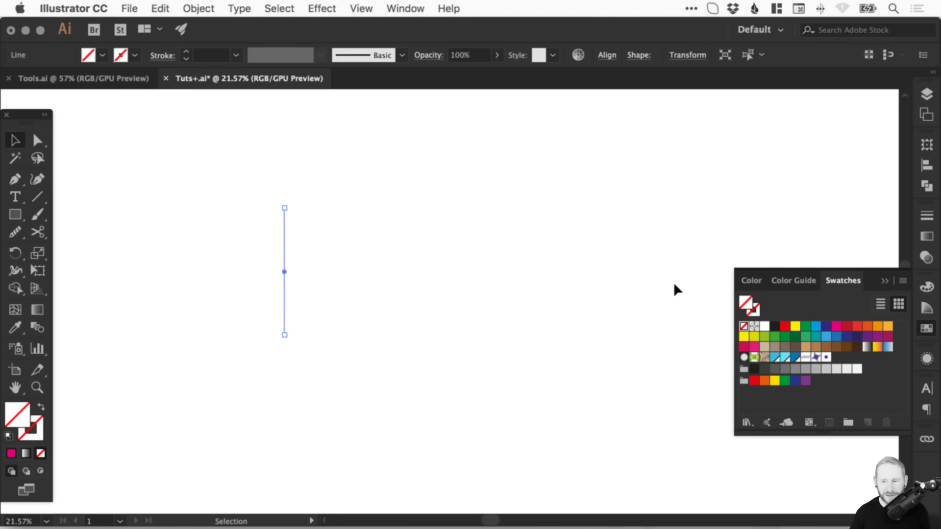
# Give the vertical line a blue stroke with a weight of 36 pt.
pyautogui.click(42, 429)
pyautogui.click(925, 328)
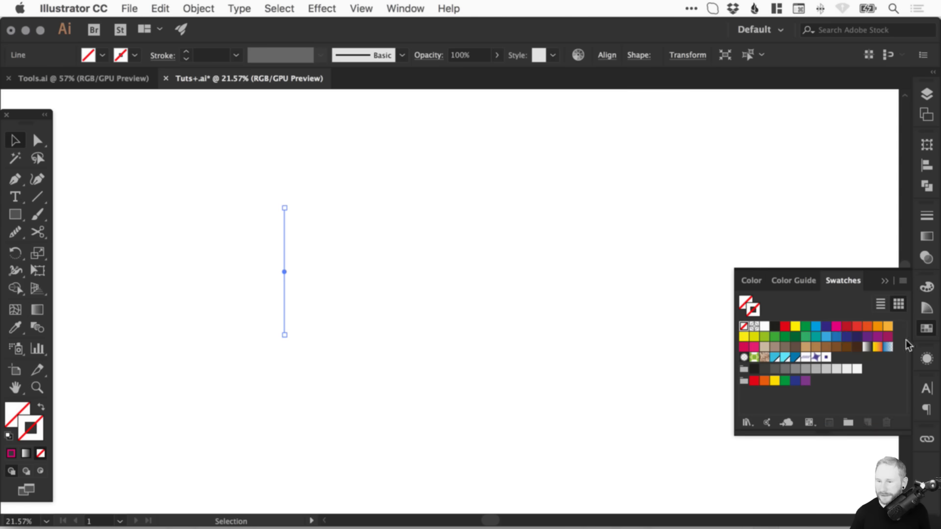
pyautogui.click(835, 337)
pyautogui.click(926, 216)
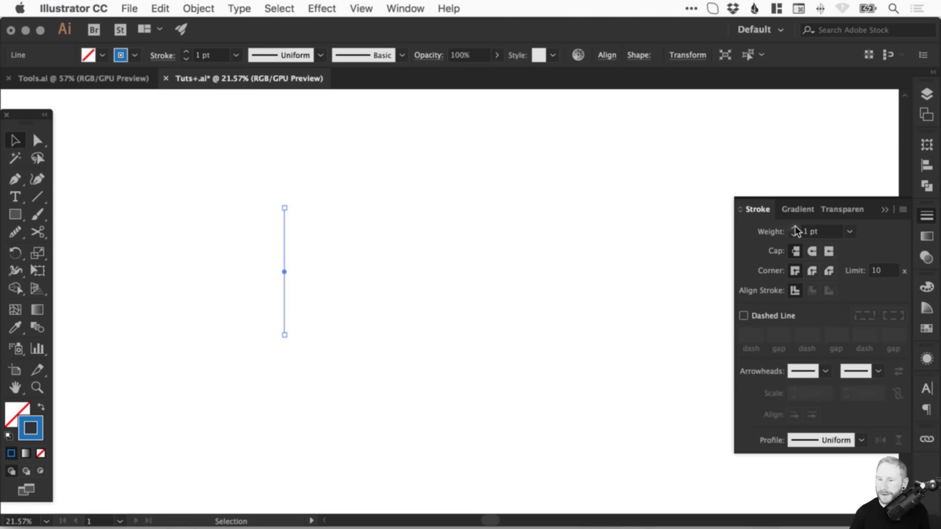
pyautogui.click(794, 227)
pyautogui.click(794, 228)
pyautogui.click(794, 228)
pyautogui.click(794, 228)
pyautogui.click(926, 216)
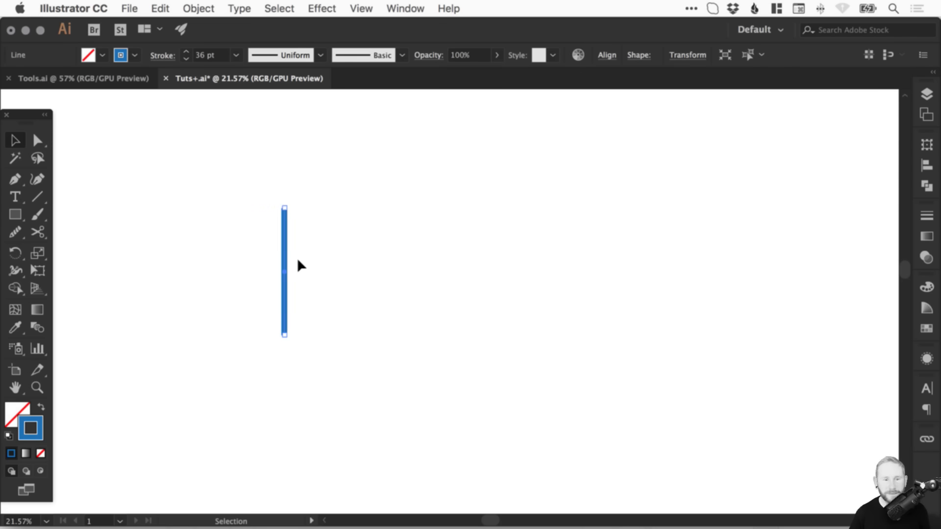
# Duplicate the blue line sideways and repeat the transform to build a row of twelve evenly spaced vertical lines.
pyautogui.moveTo(284, 248); pyautogui.dragTo(297, 247)
pyautogui.hotkey('ctrl', 'd')
pyautogui.hotkey('ctrl', 'd')
pyautogui.hotkey('ctrl', 'd')
pyautogui.hotkey('ctrl', 'd')
pyautogui.hotkey('ctrl', 'd')
pyautogui.hotkey('ctrl', 'd')
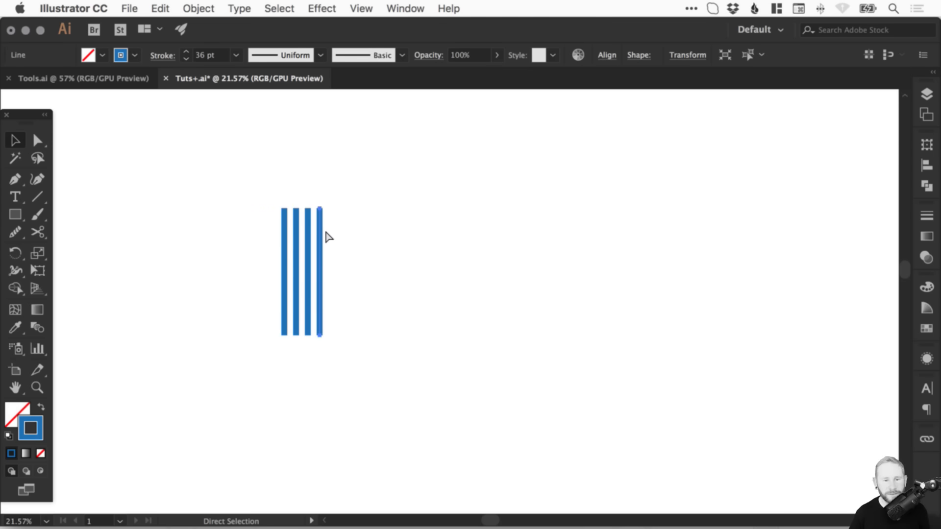
pyautogui.hotkey('ctrl', 'd')
pyautogui.hotkey('ctrl', 'd')
pyautogui.hotkey('ctrl', 'd')
pyautogui.hotkey('ctrl', 'd')
# Rotate a copy of the vertical lines 90 degrees over the originals to form a square grid, and select the whole grid.
pyautogui.moveTo(182, 201); pyautogui.dragTo(520, 372)
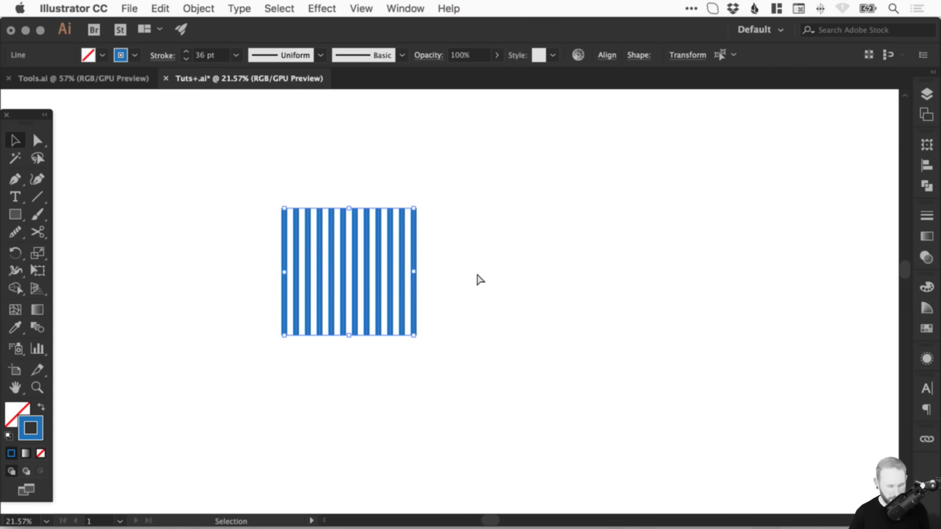
pyautogui.moveTo(418, 199); pyautogui.dragTo(449, 296)
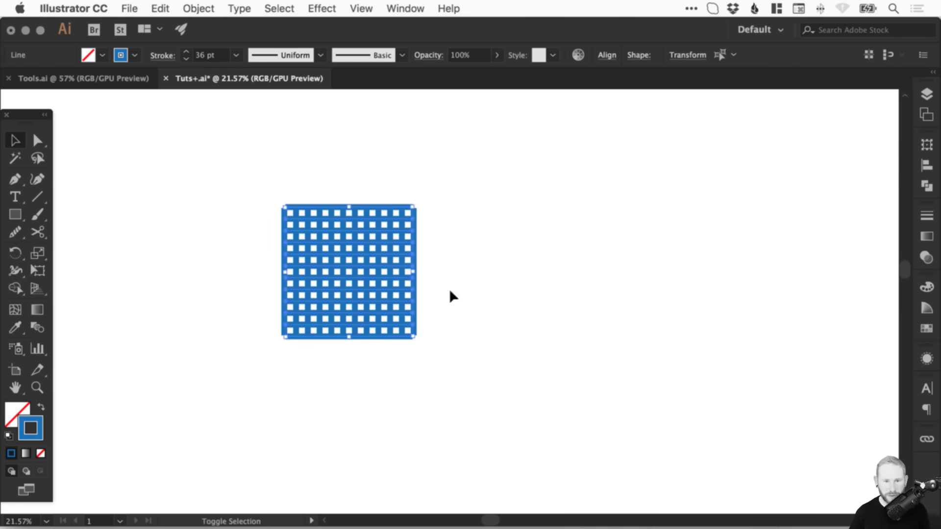
pyautogui.click(449, 296)
pyautogui.moveTo(220, 182); pyautogui.dragTo(468, 380)
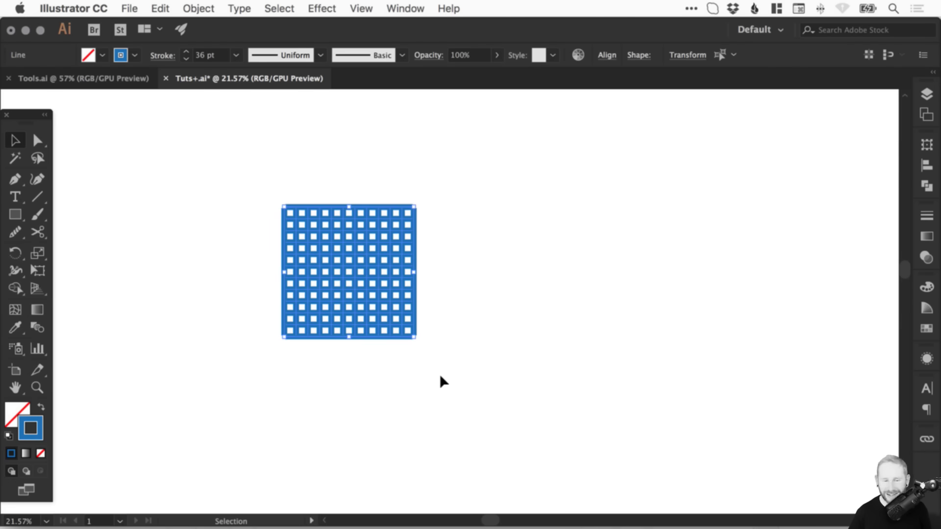
# Save the selected square grid as a new pattern swatch and deselect the grid.
pyautogui.click(925, 327)
pyautogui.moveTo(361, 251); pyautogui.dragTo(863, 371)
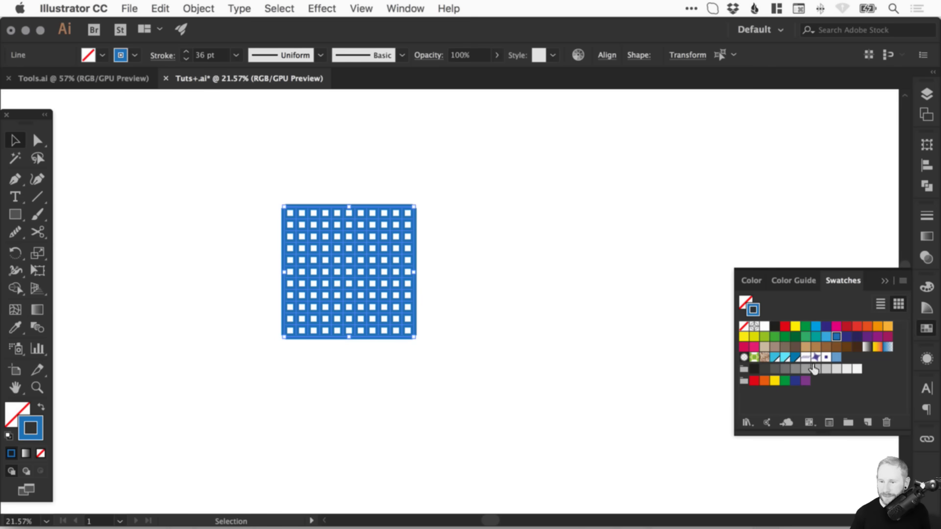
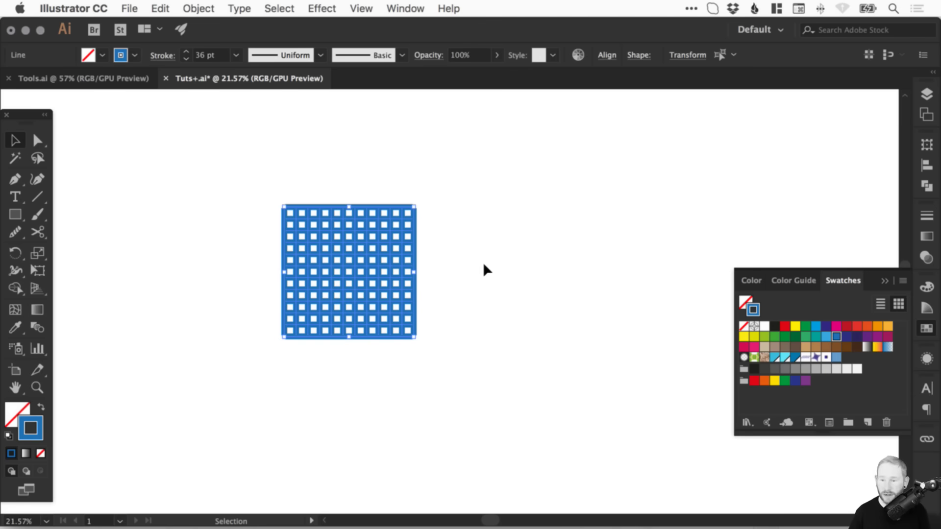
pyautogui.click(492, 240)
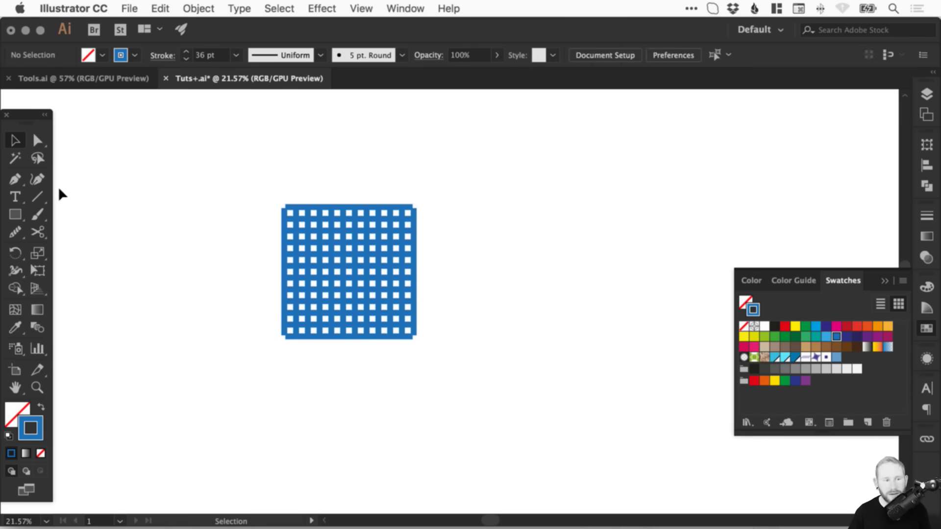
# Draw a large square beside the grid and swap its colours to give it a solid blue fill with no stroke.
pyautogui.click(15, 214)
pyautogui.moveTo(474, 151); pyautogui.dragTo(688, 361)
pyautogui.press('v')
pyautogui.click(40, 405)
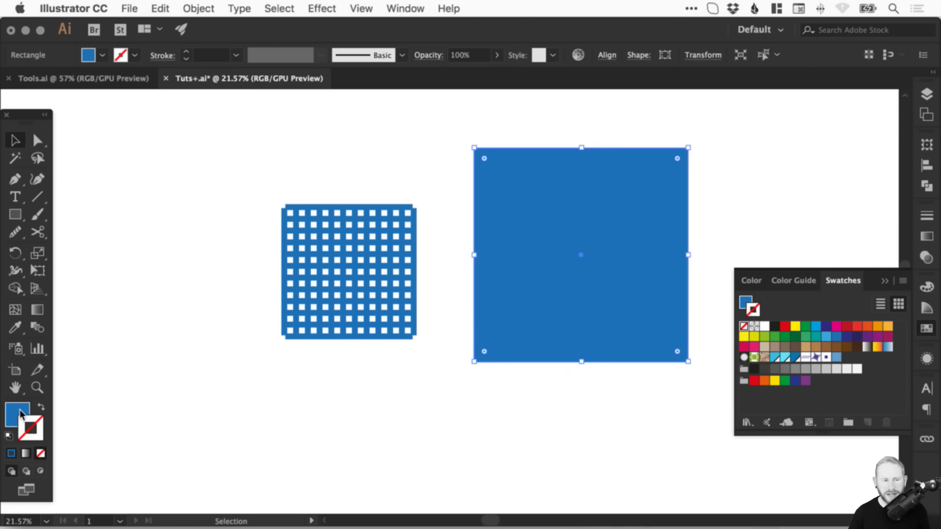
# Fill the large square with the saved grid pattern swatch and deselect it.
pyautogui.click(20, 414)
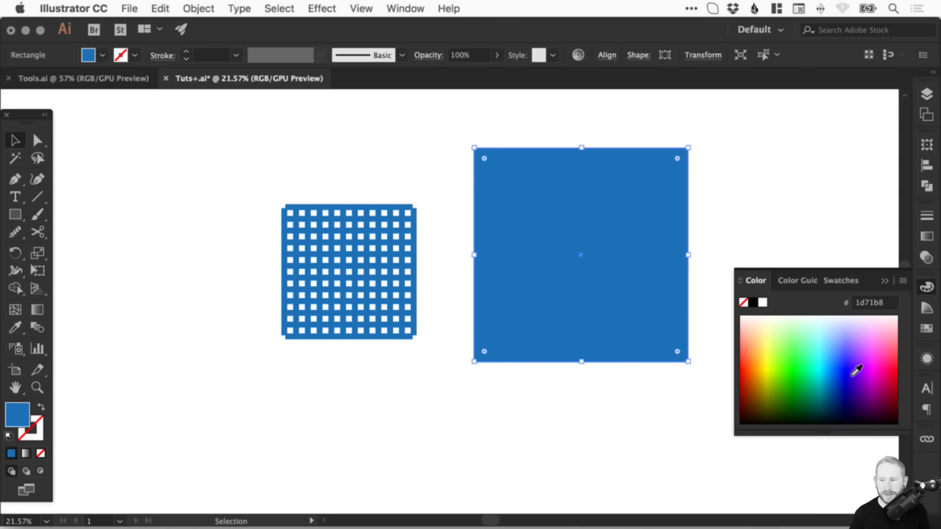
pyautogui.click(926, 328)
pyautogui.click(836, 357)
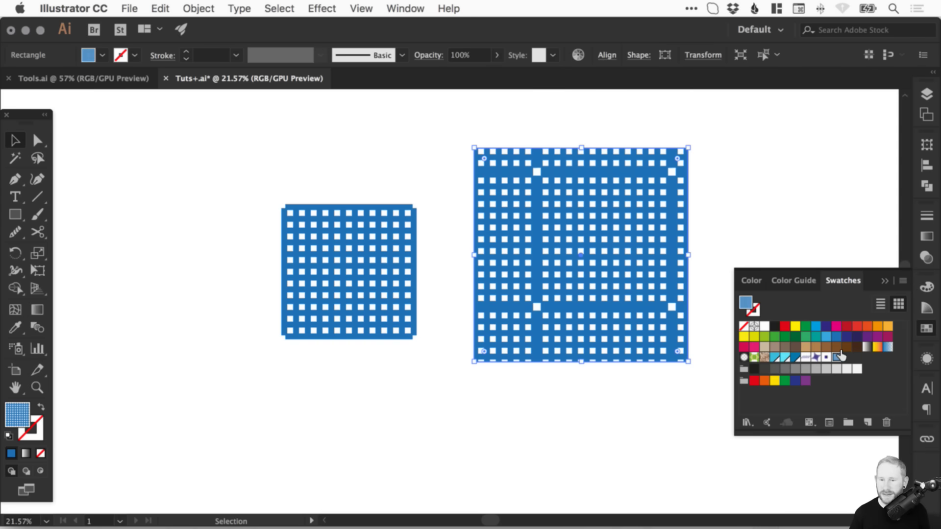
pyautogui.click(550, 414)
pyautogui.hscroll(5, 490, 416)
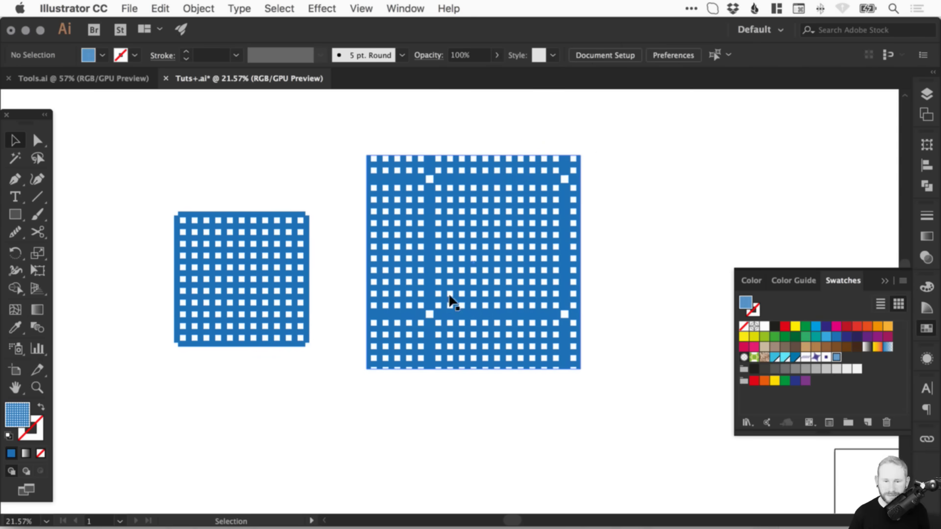
# Delete the outermost line on each of the four sides of the original grid so the remaining line ends stick out.
pyautogui.press('a')
pyautogui.press('z')
pyautogui.moveTo(108, 160); pyautogui.dragTo(475, 392)
pyautogui.press('a')
pyautogui.click(474, 190)
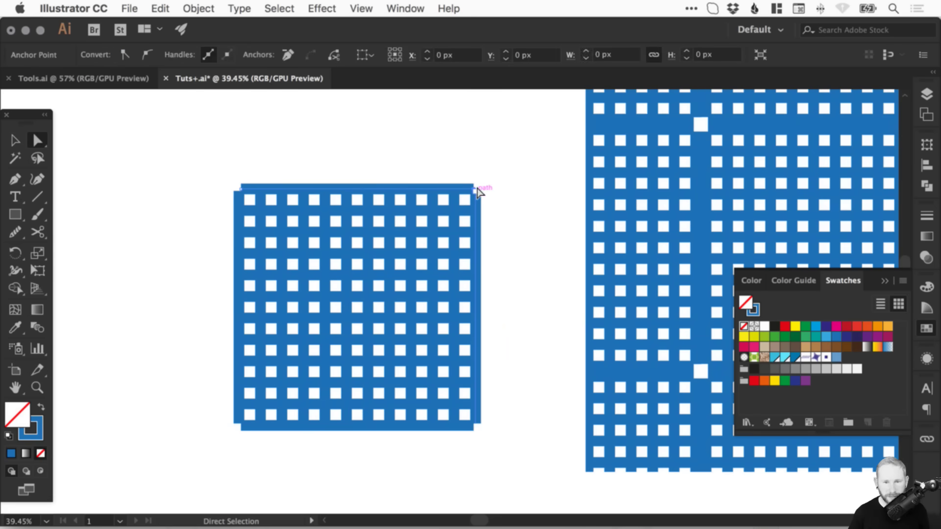
pyautogui.press('Delete')
pyautogui.keyDown('super'); pyautogui.click(516, 183); pyautogui.keyUp('super')
pyautogui.click(476, 192)
pyautogui.press('Delete')
pyautogui.click(238, 192)
pyautogui.press('Delete')
pyautogui.click(270, 420)
pyautogui.press('Delete')
pyautogui.keyDown('super'); pyautogui.click(294, 415); pyautogui.keyUp('super')
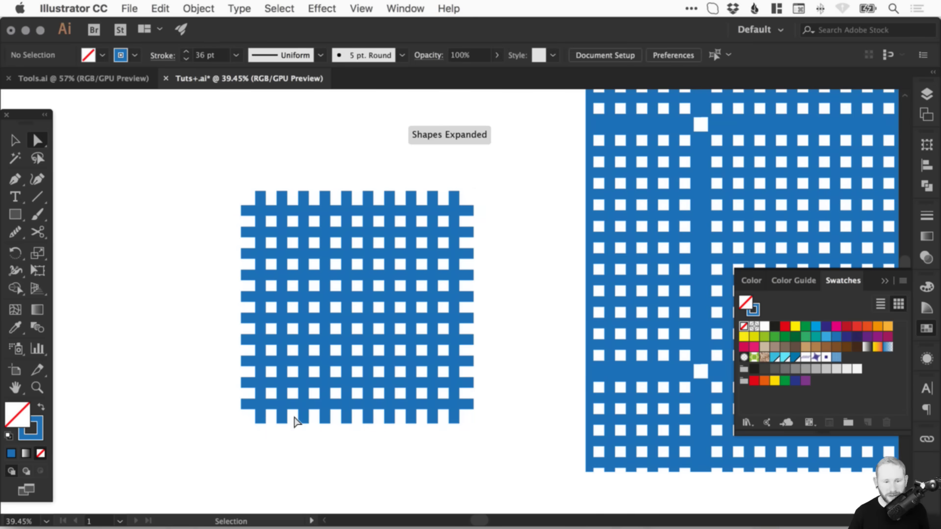
# Move the large pattern-filled square upward, away from the trimmed grid.
pyautogui.press('super+minus')
pyautogui.press('super+minus')
pyautogui.press('super+minus')
pyautogui.press('v')
pyautogui.moveTo(611, 268); pyautogui.dragTo(601, 166)
pyautogui.moveTo(590, 216); pyautogui.dragTo(557, 235)
# Select the whole trimmed grid and save it as another pattern swatch.
pyautogui.moveTo(187, 398); pyautogui.dragTo(396, 209)
pyautogui.moveTo(323, 273); pyautogui.dragTo(815, 353)
pyautogui.press('Delete')
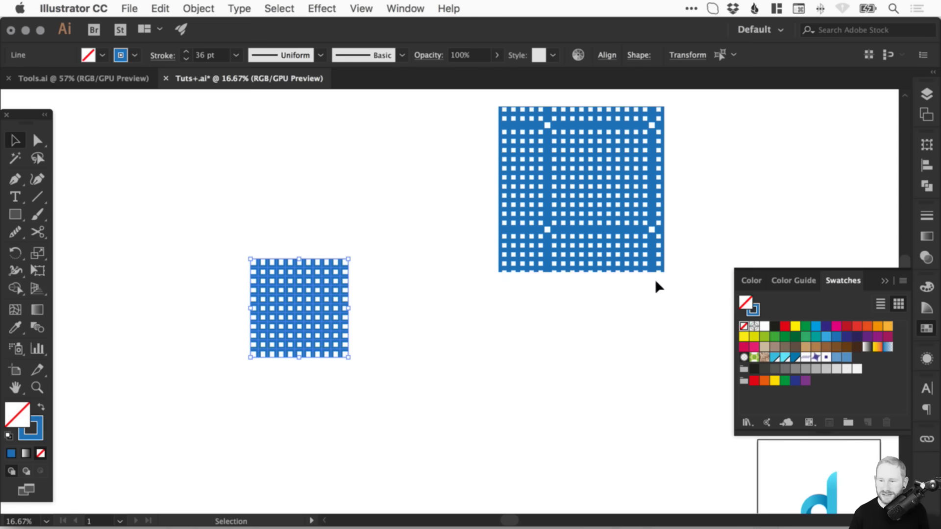
# Fill the large square with the trimmed grid's pattern swatch and leave the square selected.
pyautogui.moveTo(525, 317); pyautogui.dragTo(665, 229)
pyautogui.click(846, 356)
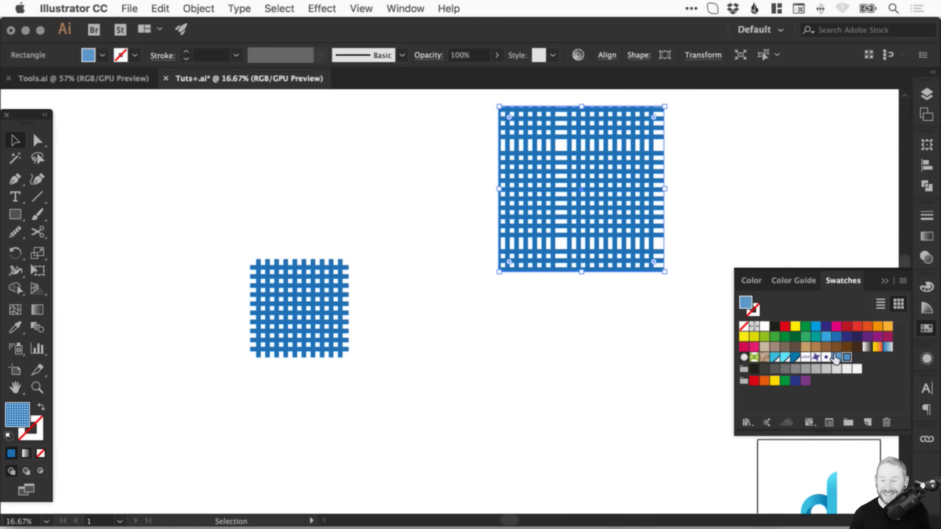
pyautogui.click(471, 338)
pyautogui.moveTo(472, 337); pyautogui.dragTo(664, 205)
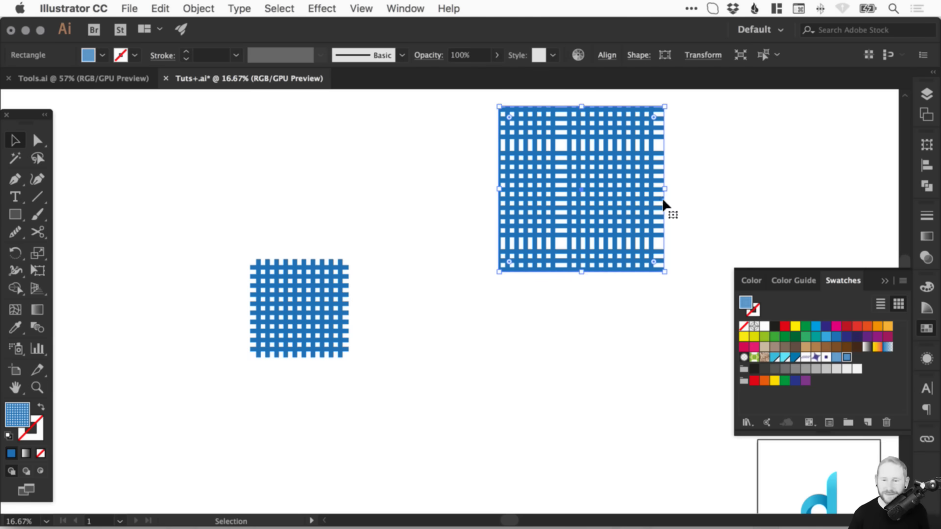
# Scale the pattern-filled square down to about the line grid's size and place it beside the grid.
pyautogui.moveTo(665, 271); pyautogui.dragTo(598, 206)
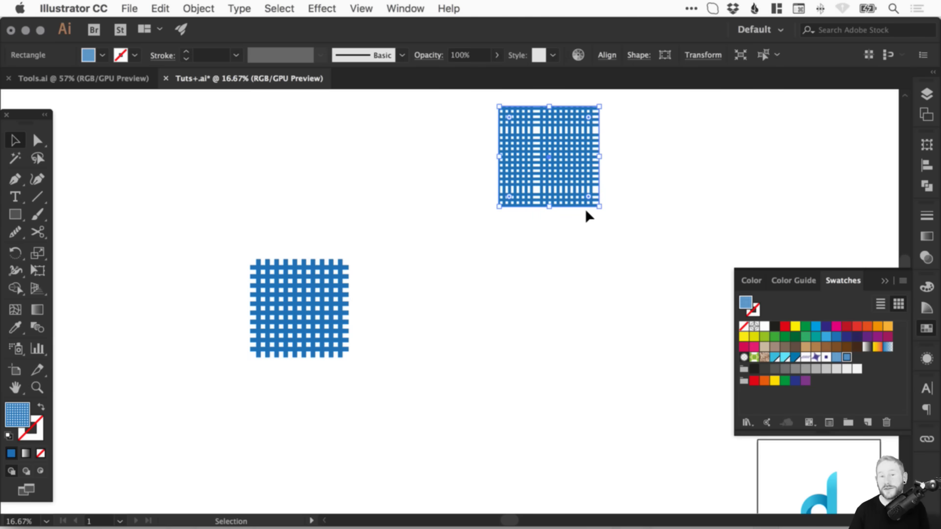
pyautogui.moveTo(567, 164); pyautogui.dragTo(467, 325)
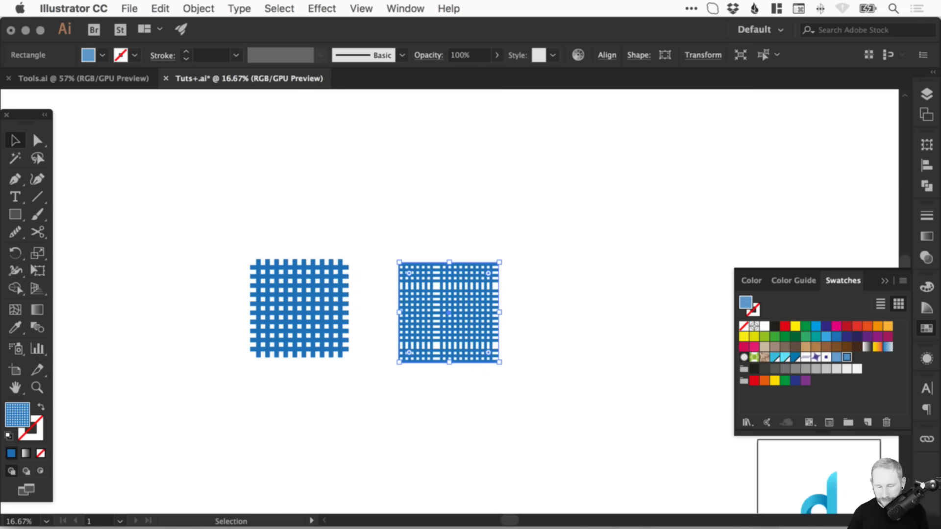
pyautogui.click(664, 249)
pyautogui.press('z')
pyautogui.moveTo(181, 210); pyautogui.dragTo(627, 438)
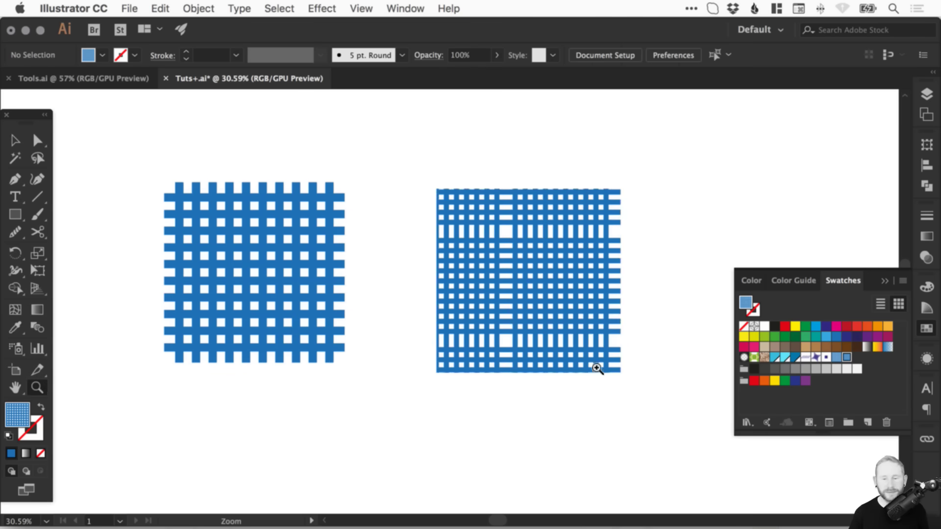
# Delete the pattern-filled square and move all lines of the remaining blue grid a little to the right.
pyautogui.press('v')
pyautogui.click(542, 280)
pyautogui.press('Delete')
pyautogui.moveTo(120, 158); pyautogui.dragTo(414, 379)
pyautogui.moveTo(421, 332); pyautogui.dragTo(492, 338)
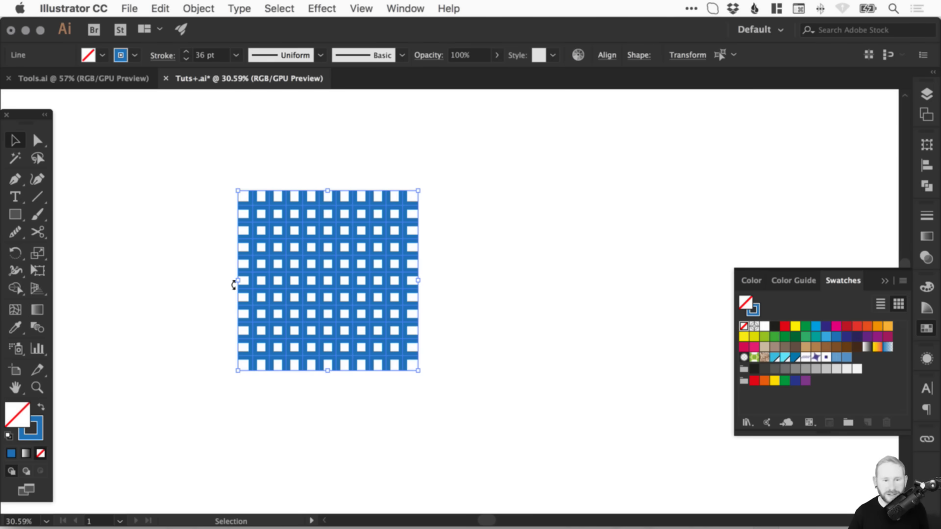
pyautogui.click(213, 184)
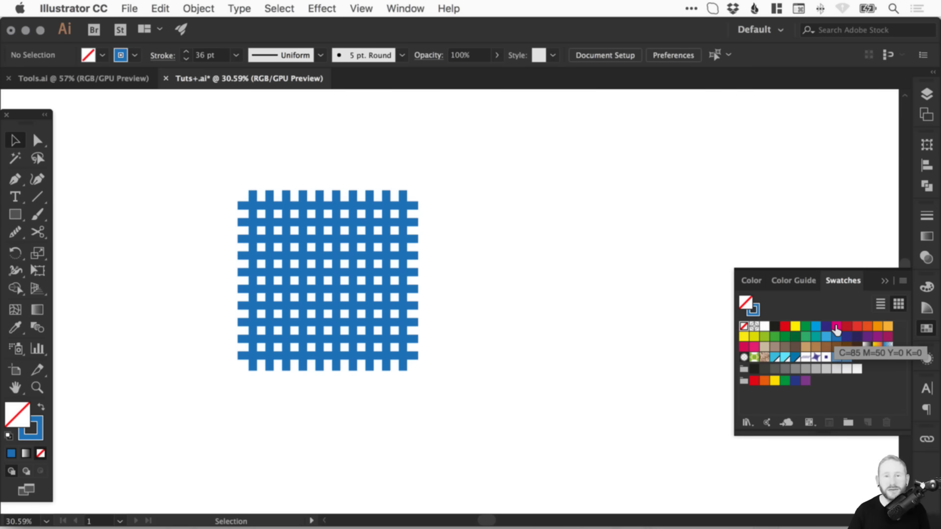
# Draw a circle beside the grid, swap its fill and stroke for a solid blue fill, and move it clear of the grid.
pyautogui.click(13, 210)
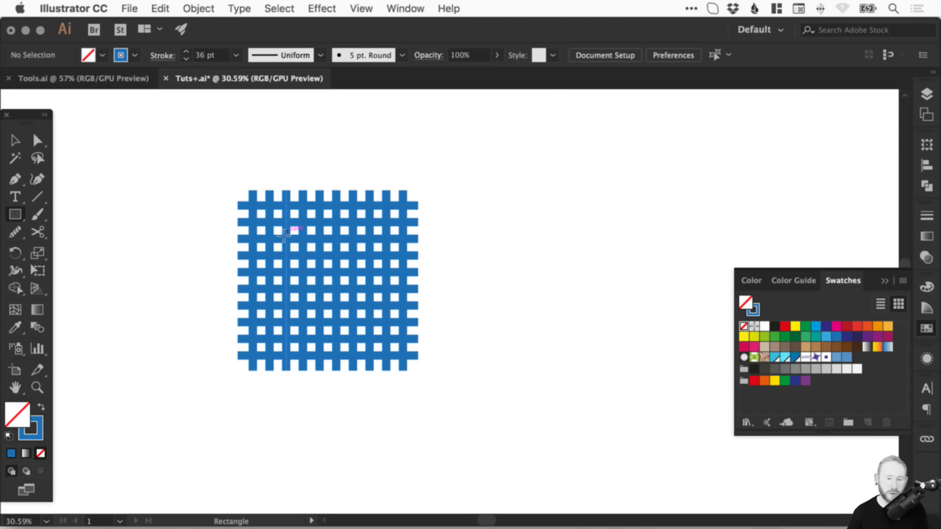
pyautogui.moveTo(15, 214); pyautogui.dragTo(49, 249)
pyautogui.moveTo(136, 198); pyautogui.dragTo(253, 313)
pyautogui.press('v')
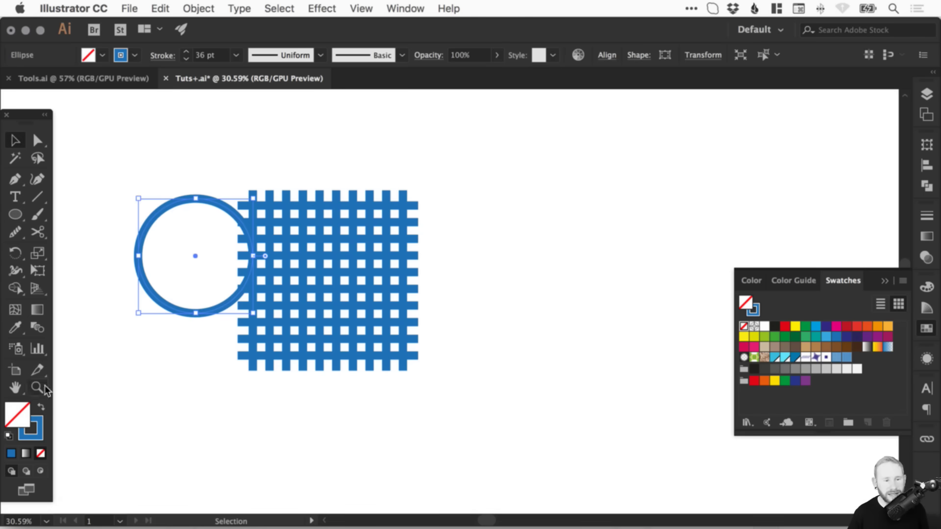
pyautogui.hotkey('shift', 'x')
pyautogui.moveTo(155, 271)
pyautogui.mouseDown()
pyautogui.moveTo(109, 272)
pyautogui.moveTo(111, 264)
pyautogui.moveTo(240, 277)
pyautogui.moveTo(144, 257)
pyautogui.mouseUp()
# Group all the lines of the blue grid.
pyautogui.moveTo(217, 168); pyautogui.dragTo(464, 416)
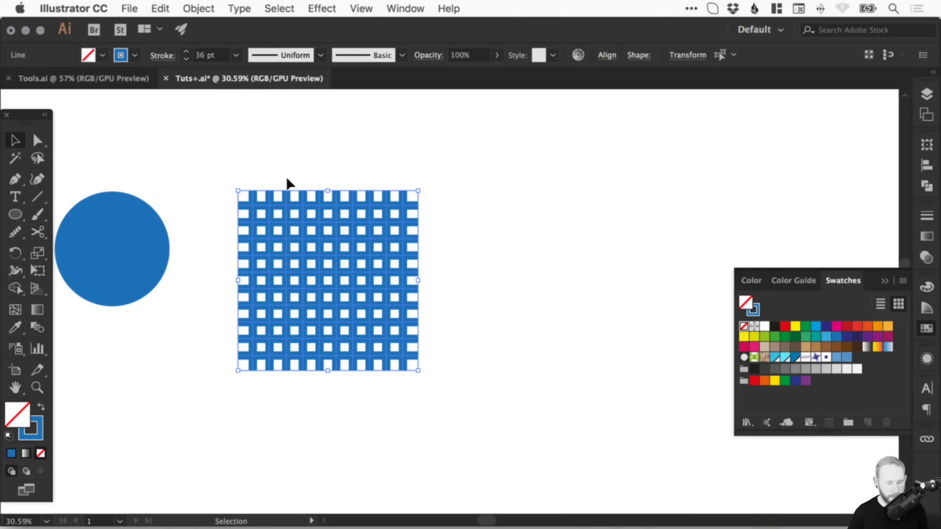
pyautogui.click(211, 8)
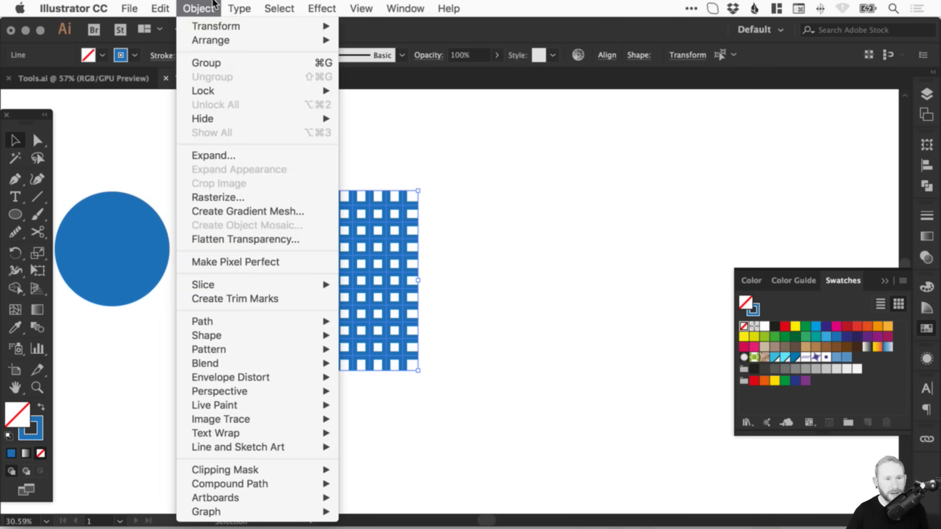
pyautogui.click(215, 62)
# Place the circle over the grid, enlarge it to nearly the grid's size, and fill it with red.
pyautogui.moveTo(134, 237); pyautogui.dragTo(354, 267)
pyautogui.moveTo(390, 223); pyautogui.dragTo(421, 198)
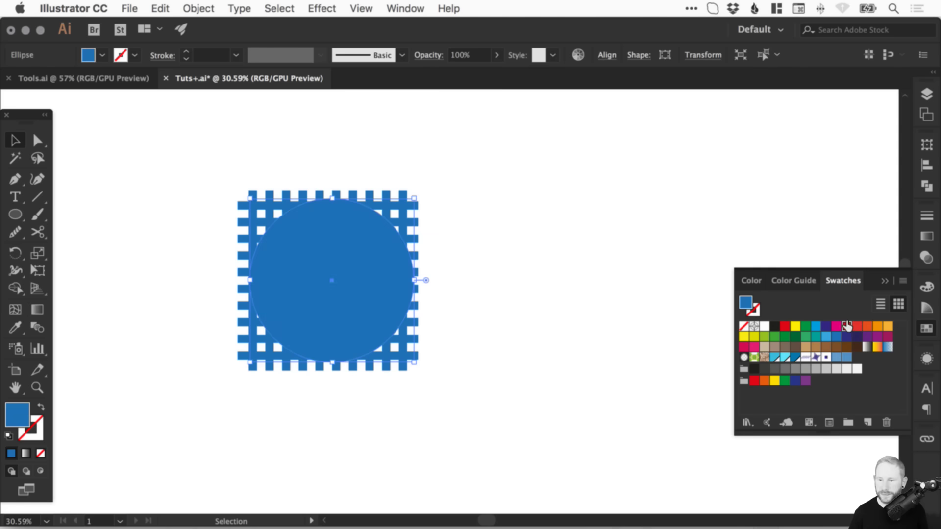
pyautogui.click(846, 326)
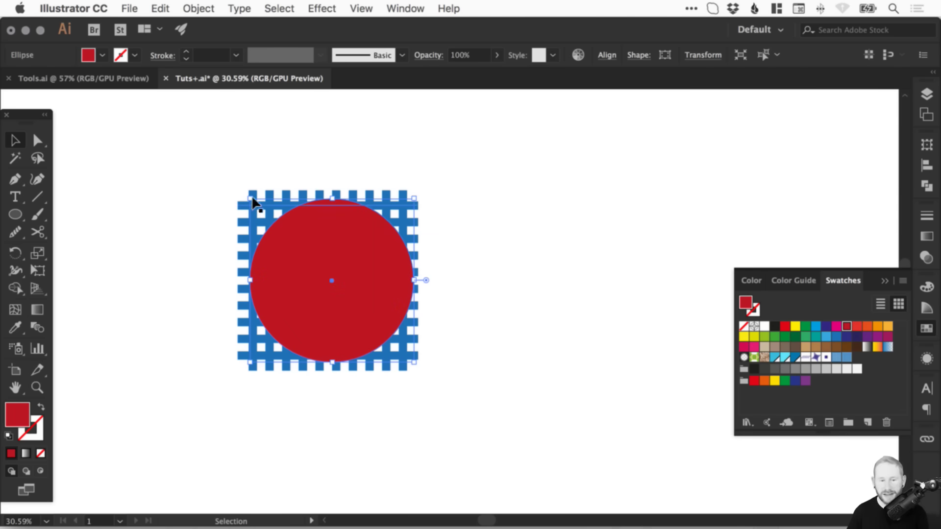
# Make a clipping mask from the red circle and the grouped grid beneath it.
pyautogui.moveTo(269, 153); pyautogui.dragTo(347, 301)
pyautogui.click(201, 9)
pyautogui.moveTo(294, 469)
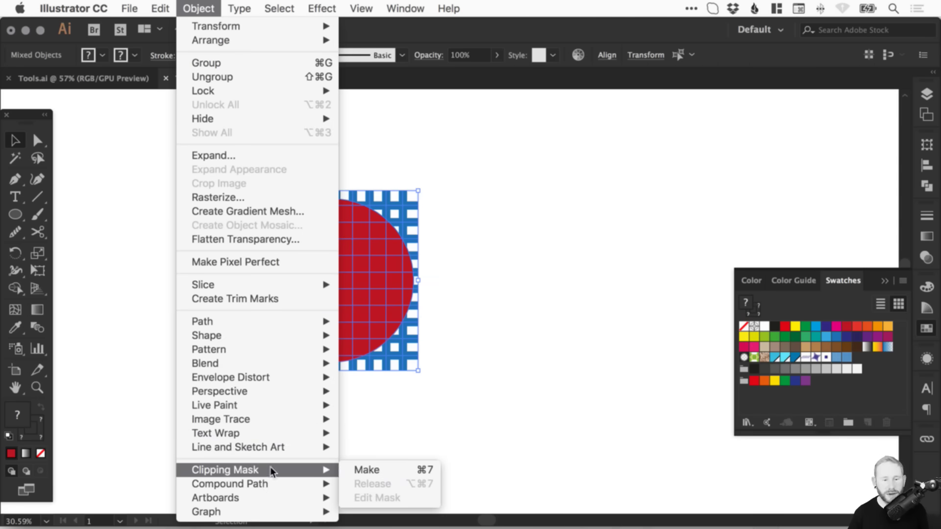
pyautogui.click(396, 473)
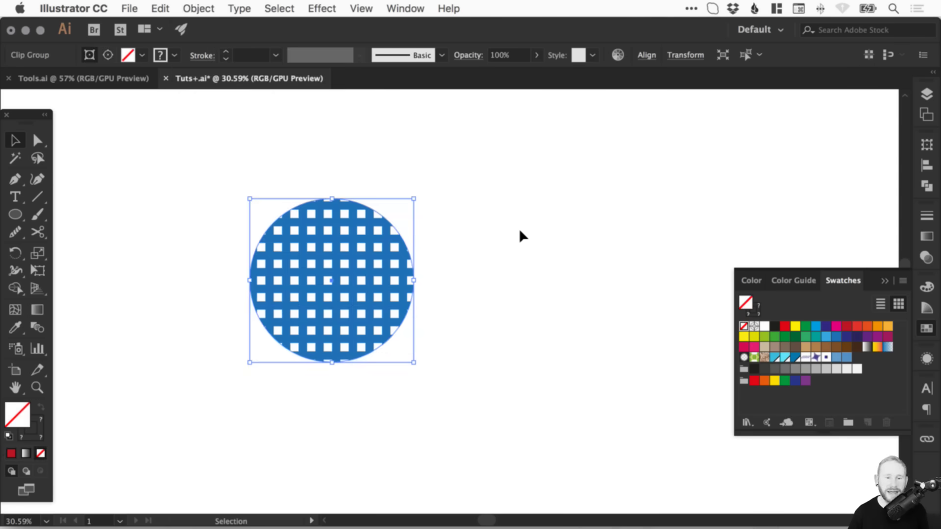
pyautogui.click(494, 345)
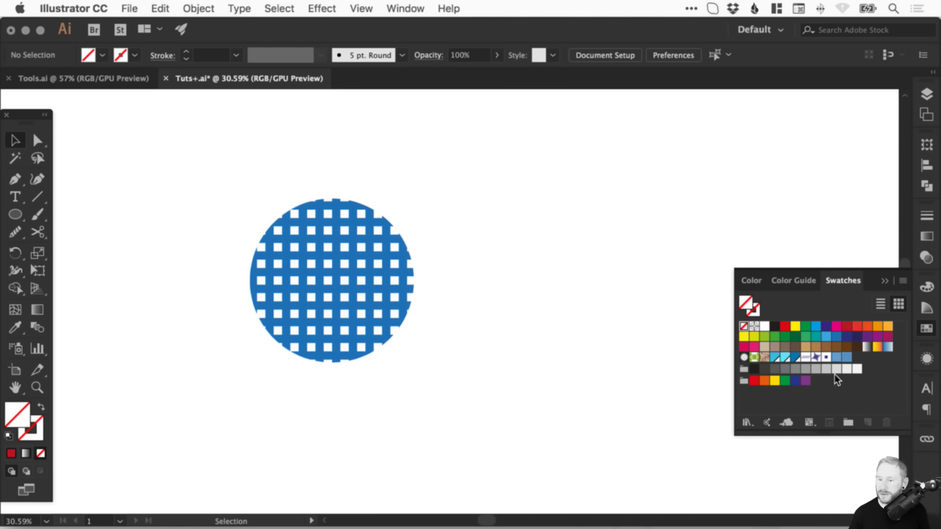
# Isolate the clip group, scale its grid lines up proportionally to about one and a half times their size, and exit isolation.
pyautogui.moveTo(222, 184); pyautogui.dragTo(419, 368)
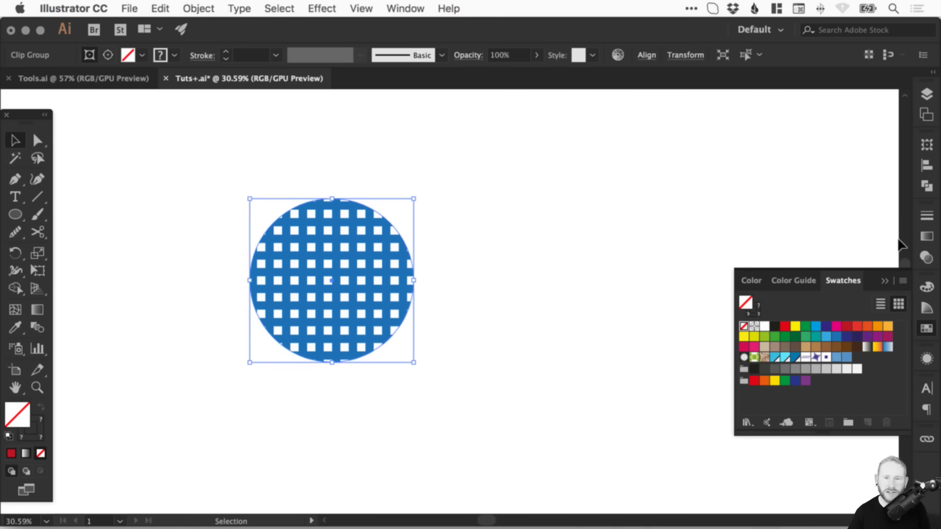
pyautogui.press('super+minus')
pyautogui.press('super+minus')
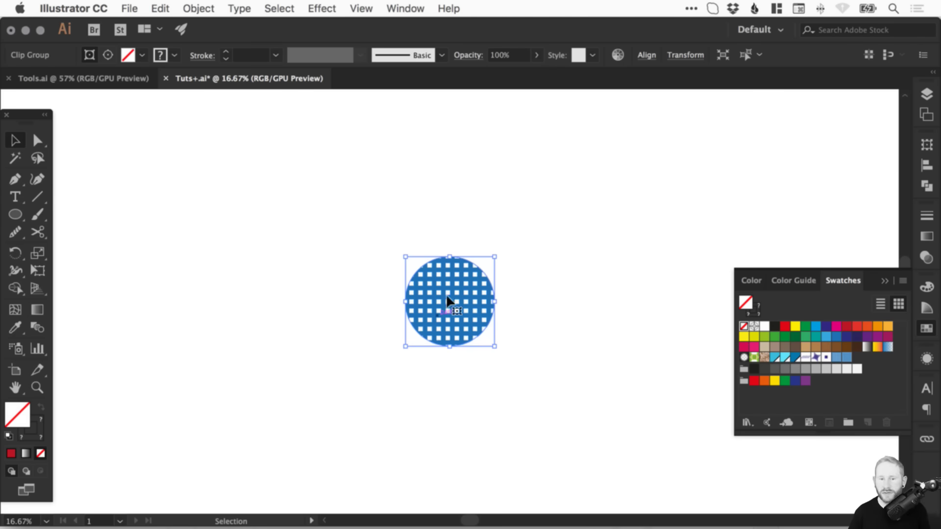
pyautogui.doubleClick(463, 285)
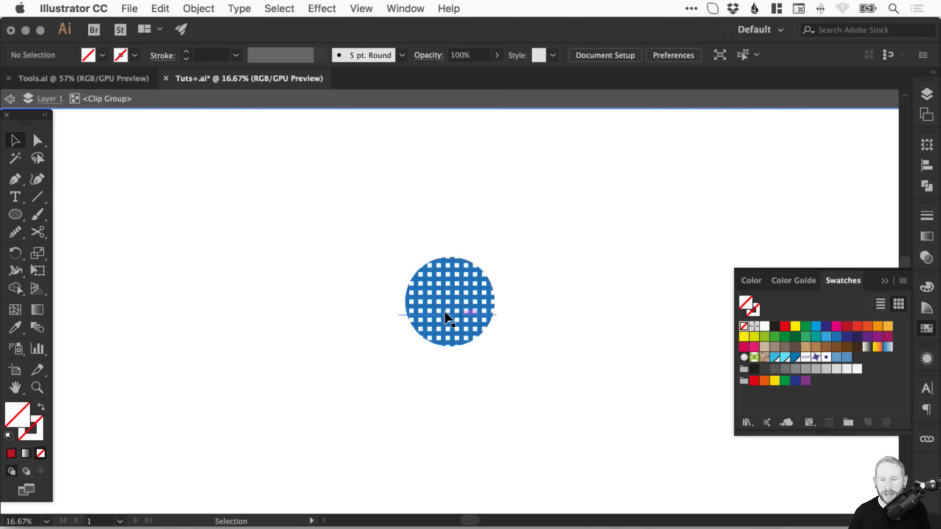
pyautogui.click(464, 294)
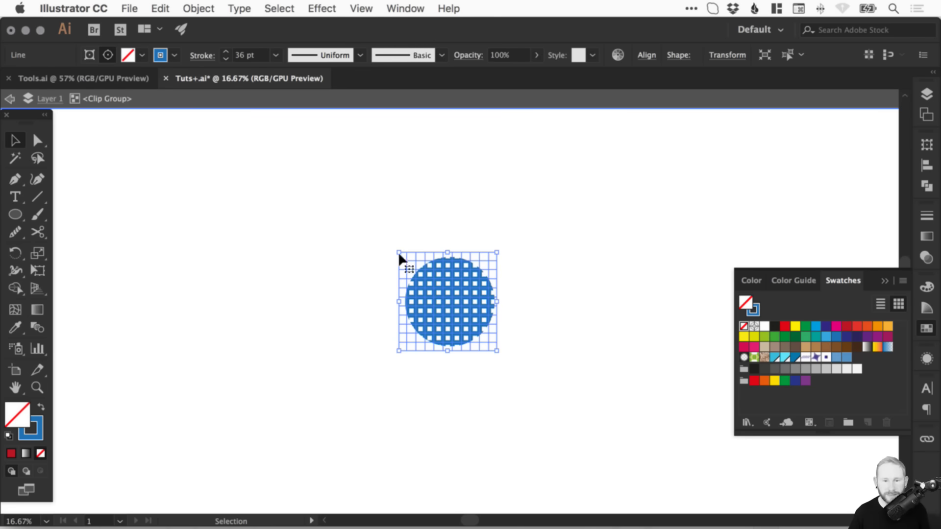
pyautogui.moveTo(400, 254); pyautogui.dragTo(353, 207)
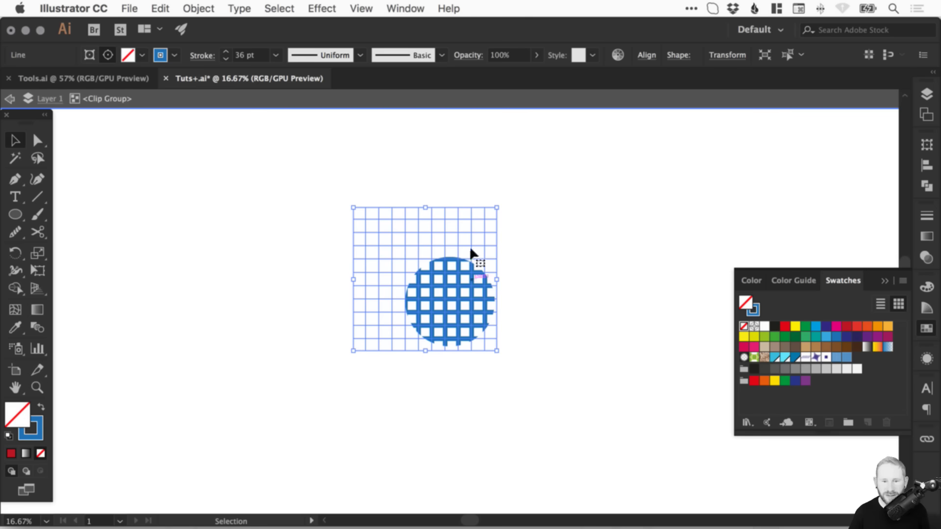
pyautogui.click(8, 98)
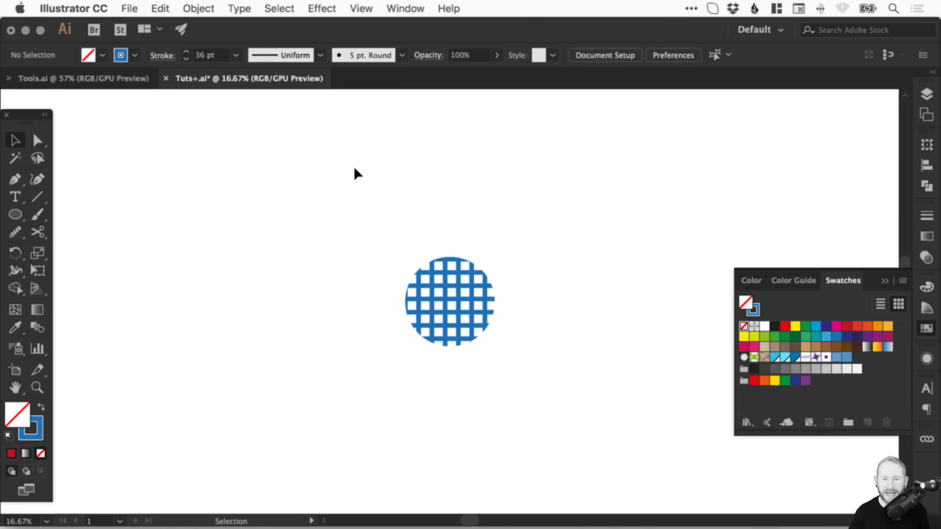
# Delete the clipped grid circle, hide the Swatches panel, and save the document with the logo artboard in view.
pyautogui.moveTo(287, 201); pyautogui.dragTo(607, 469)
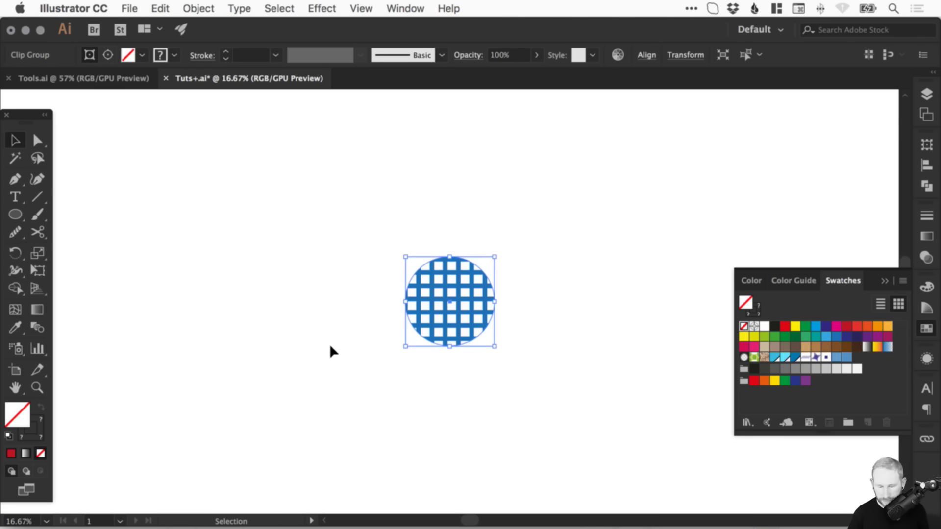
pyautogui.press('a')
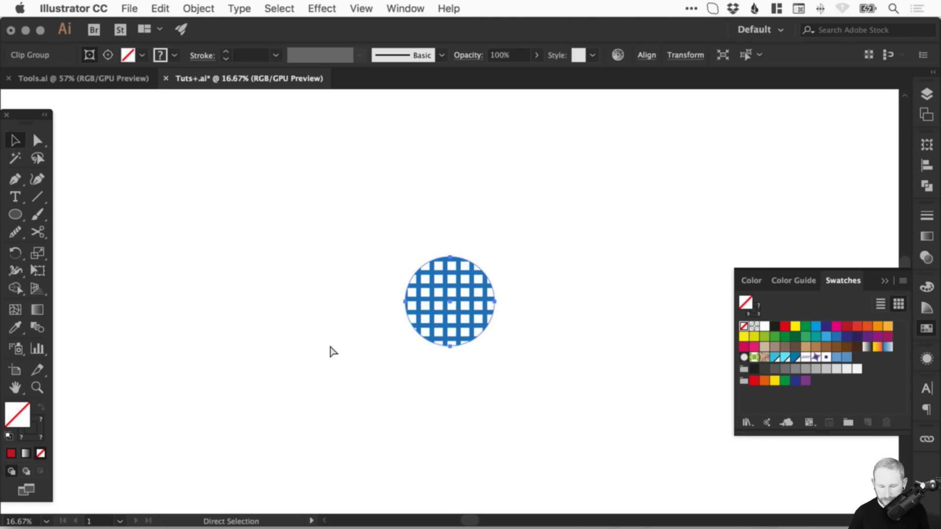
pyautogui.press('Delete')
pyautogui.click(928, 328)
pyautogui.press('super+0')
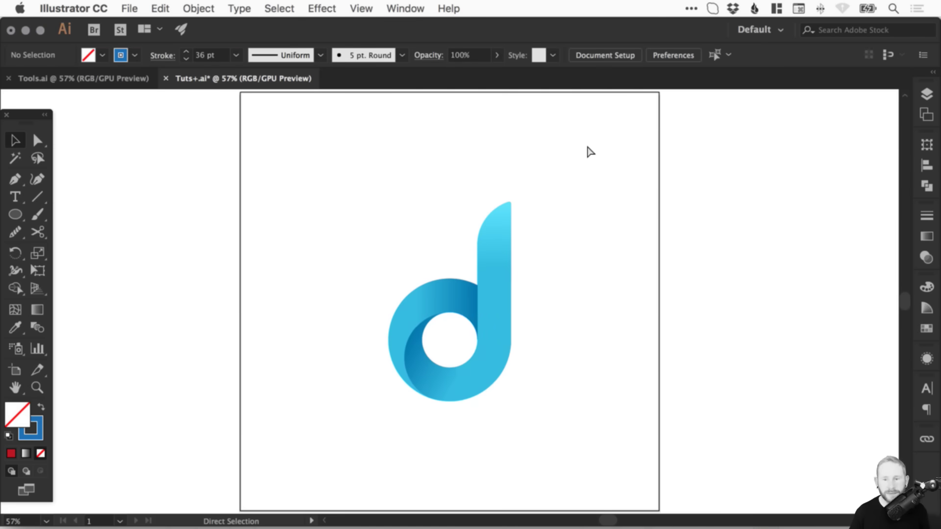
pyautogui.press('super+s')
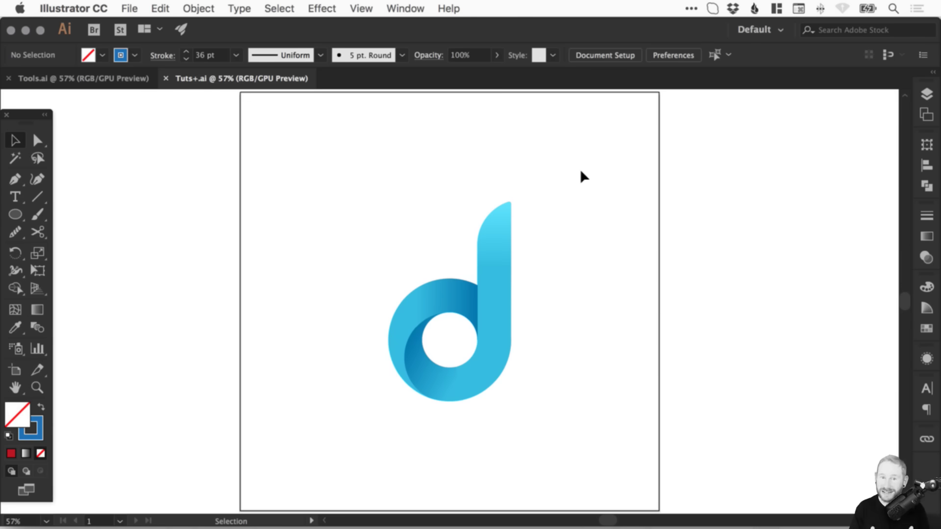
pyautogui.moveTo(358, 197); pyautogui.dragTo(517, 428)
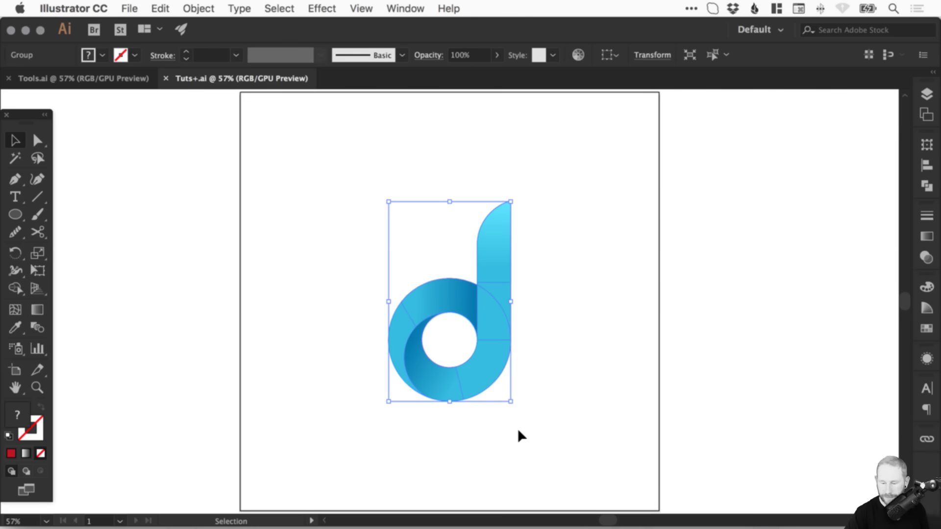
pyautogui.click(564, 277)
pyautogui.doubleClick(506, 320)
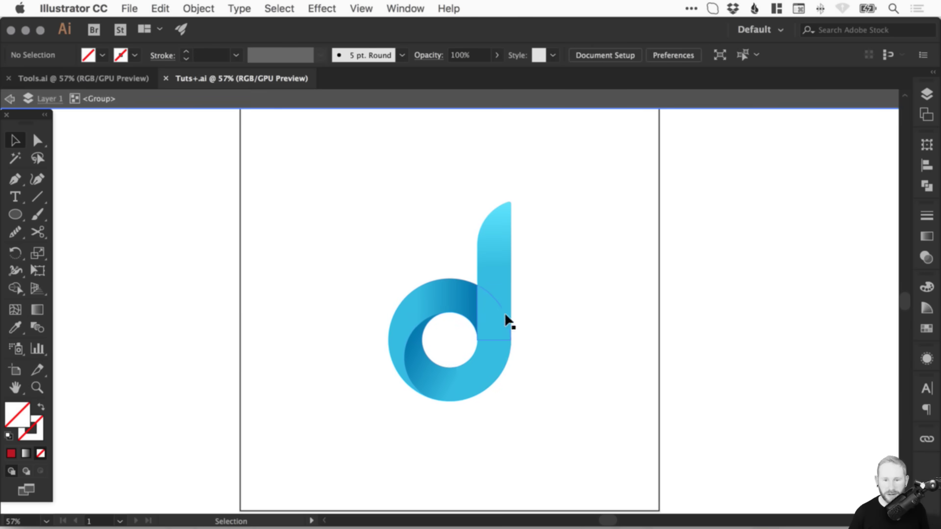
pyautogui.click(11, 98)
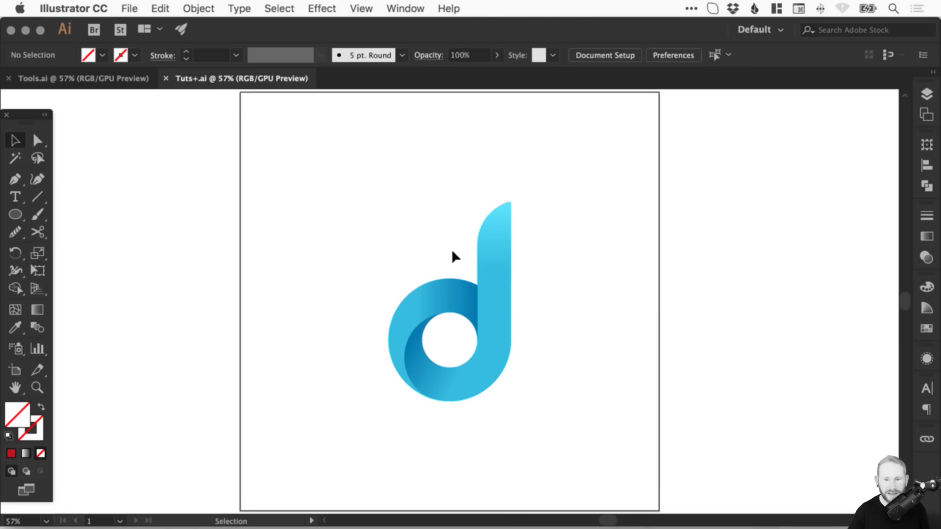
# Scale the blue d logo down proportionally to a small icon and move it just outside the artboard's upper-left corner.
pyautogui.click(501, 315)
pyautogui.moveTo(512, 402); pyautogui.dragTo(450, 244)
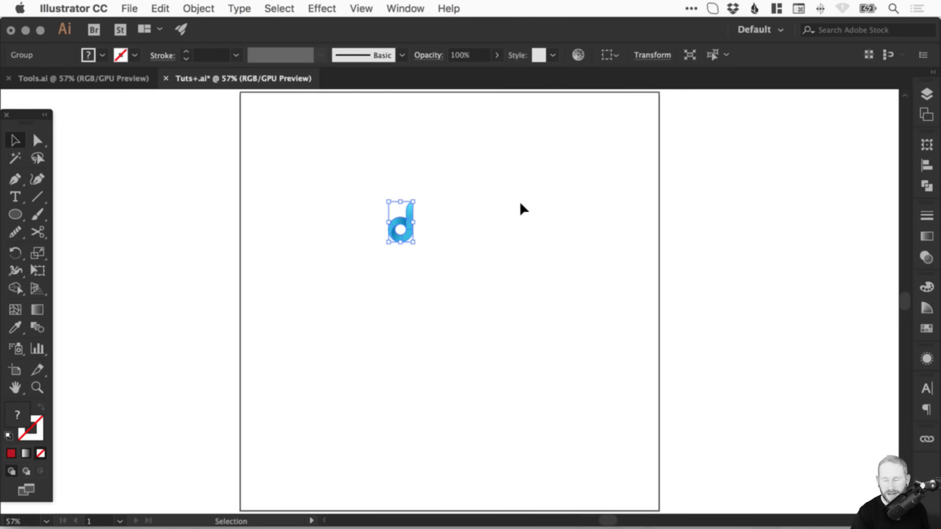
pyautogui.click(456, 210)
pyautogui.moveTo(411, 210); pyautogui.dragTo(220, 108)
pyautogui.click(415, 216)
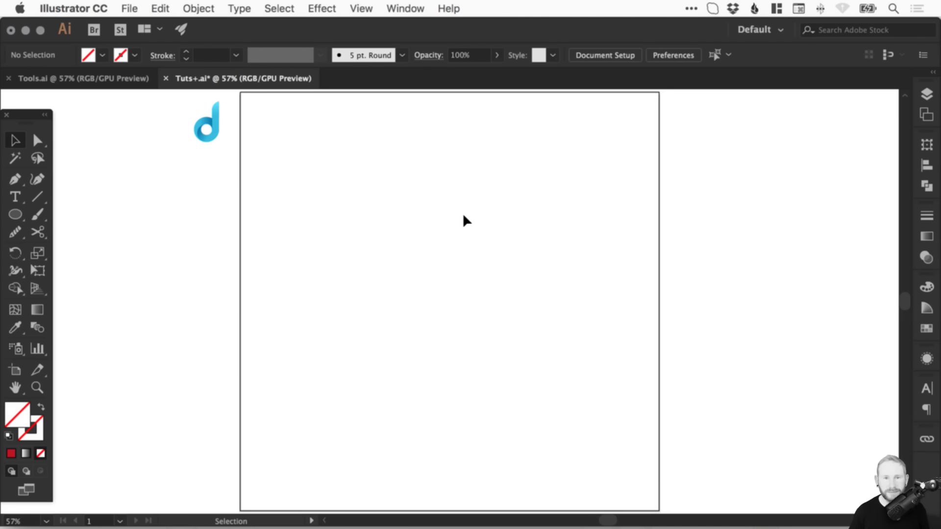
# Draw a circle in the lower middle of the artboard and make its stroke active for choosing a swatch.
pyautogui.click(15, 215)
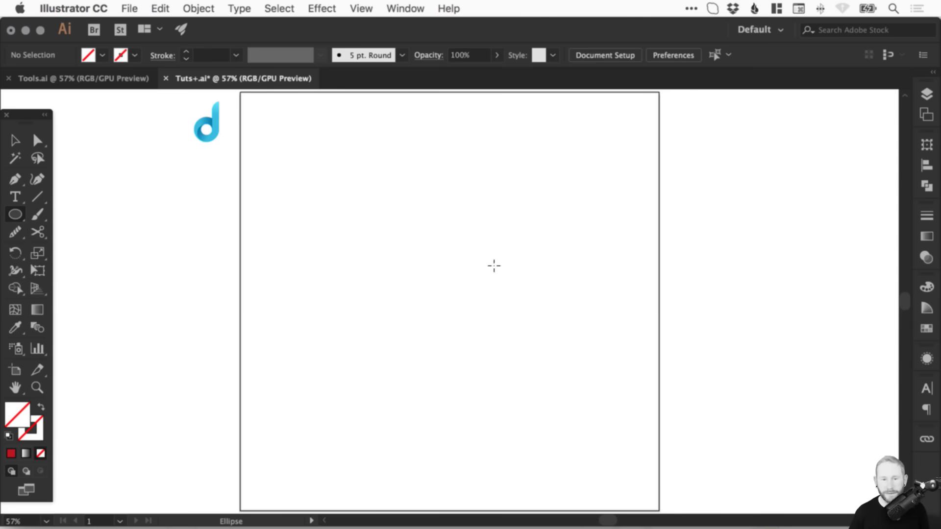
pyautogui.moveTo(336, 256); pyautogui.dragTo(491, 397)
pyautogui.press('v')
pyautogui.click(37, 422)
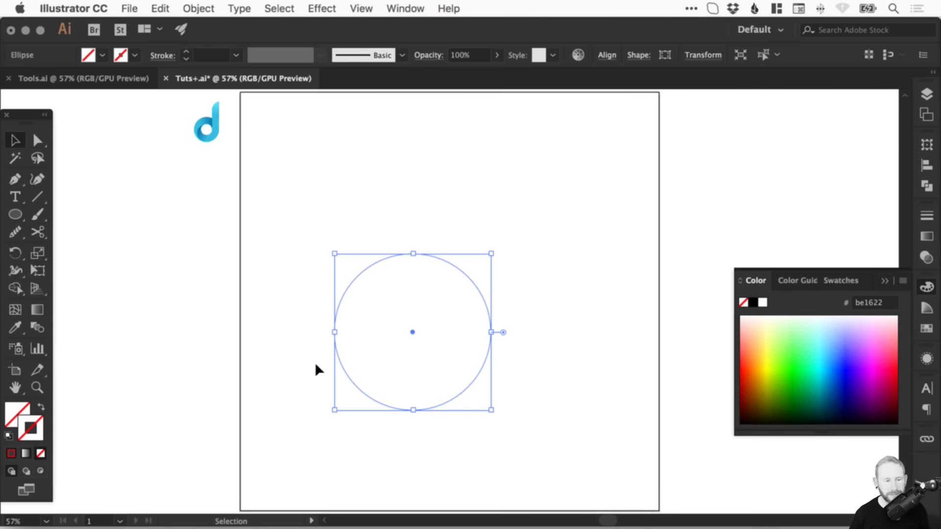
pyautogui.click(926, 328)
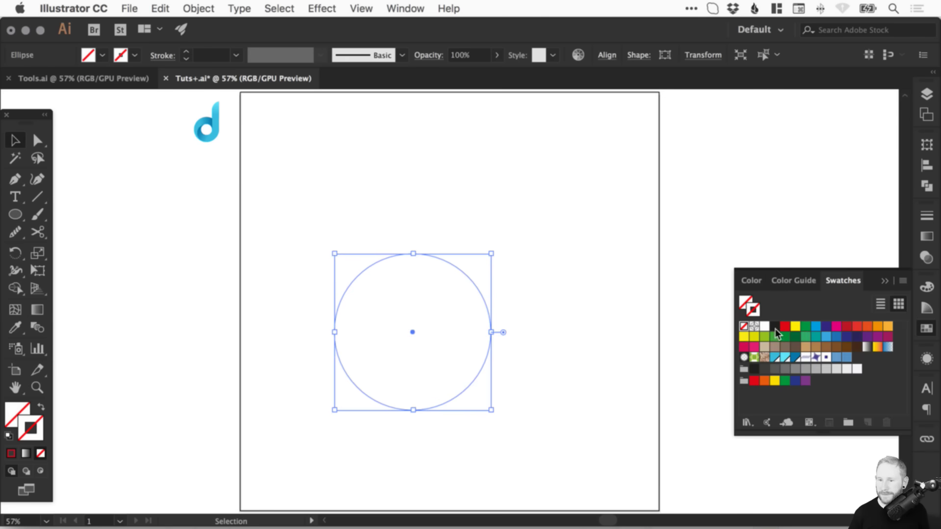
# Apply the magenta R=230 G=0 B=126 swatch to the circle's stroke and make that swatch a global colour.
pyautogui.doubleClick(838, 328)
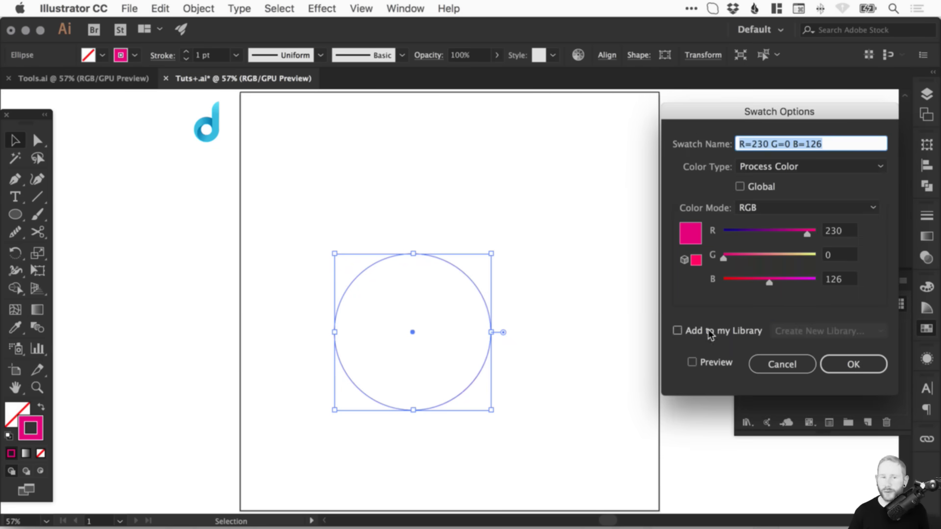
pyautogui.moveTo(725, 112); pyautogui.dragTo(618, 128)
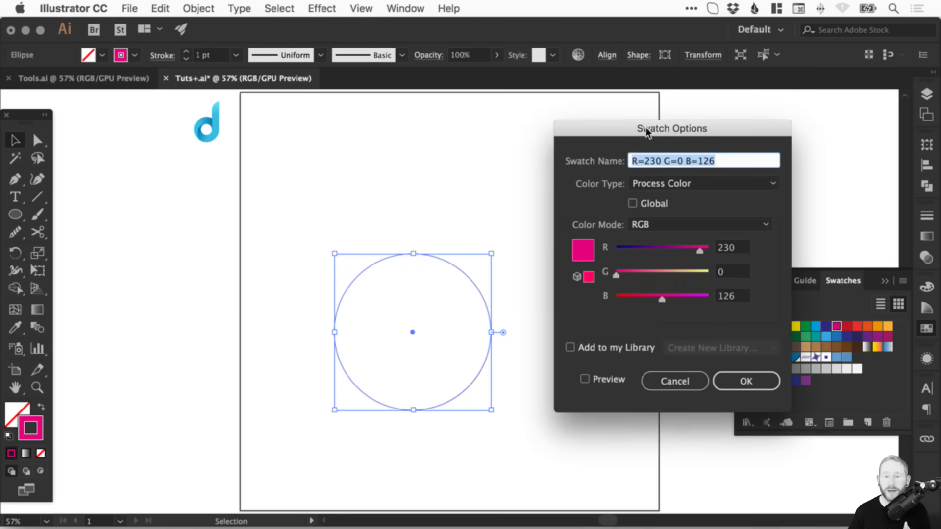
pyautogui.click(646, 205)
pyautogui.click(749, 381)
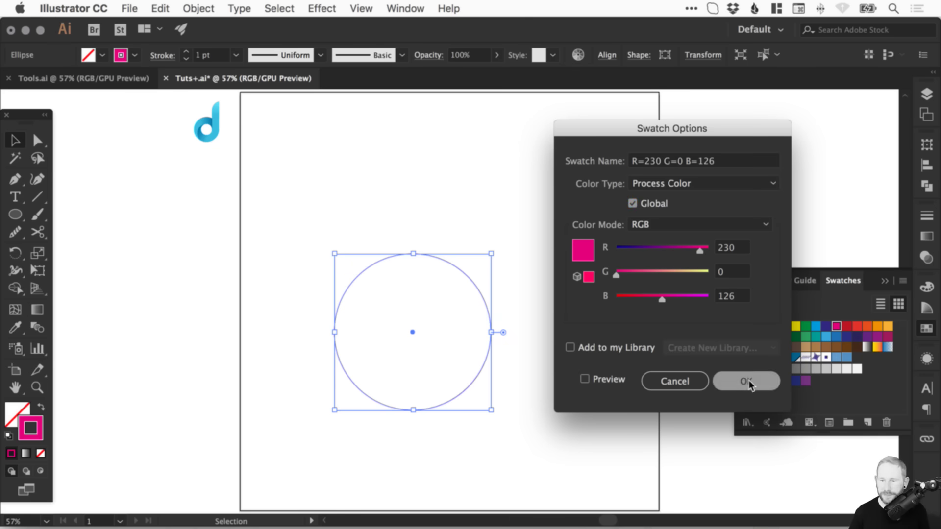
# Deselect the circle and delete the five unused swatches at the end of the pattern swatch row.
pyautogui.click(575, 194)
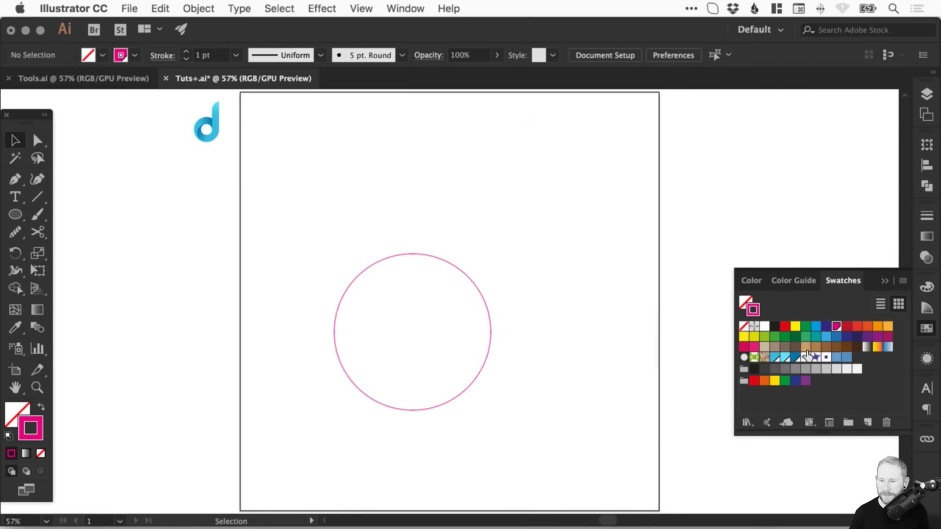
pyautogui.click(805, 357)
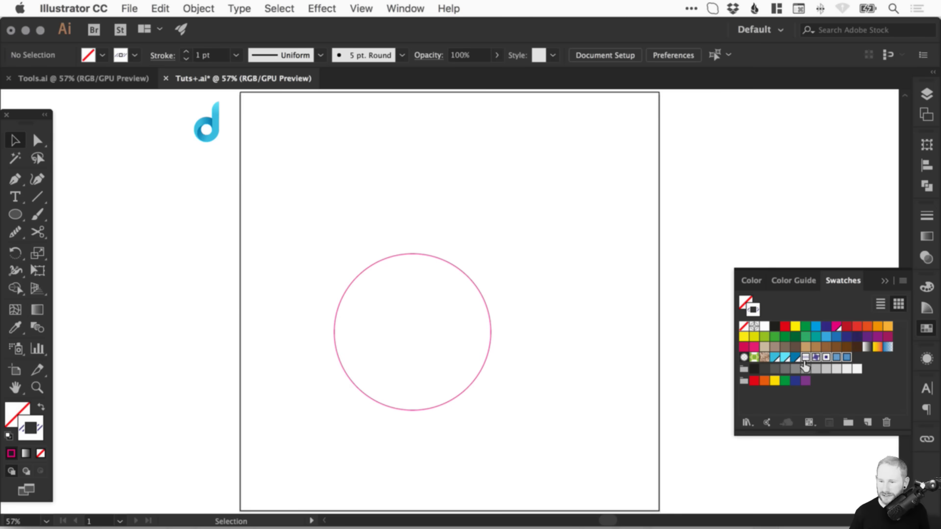
pyautogui.moveTo(847, 358); pyautogui.dragTo(886, 424)
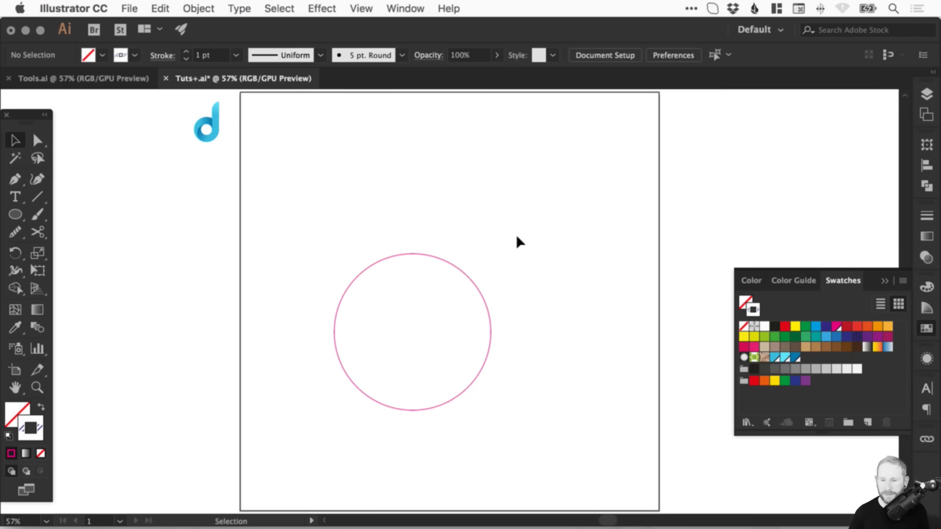
# Draw a straight vertical line to the upper right of the circle with the same magenta stroke, and deselect it.
pyautogui.moveTo(407, 242); pyautogui.dragTo(451, 213)
pyautogui.click(36, 197)
pyautogui.moveTo(555, 137); pyautogui.dragTo(556, 284)
pyautogui.press('v')
pyautogui.click(581, 202)
# Turn off Smart Guides for free alignment of the line and circle.
pyautogui.press('z')
pyautogui.moveTo(421, 174); pyautogui.dragTo(634, 369)
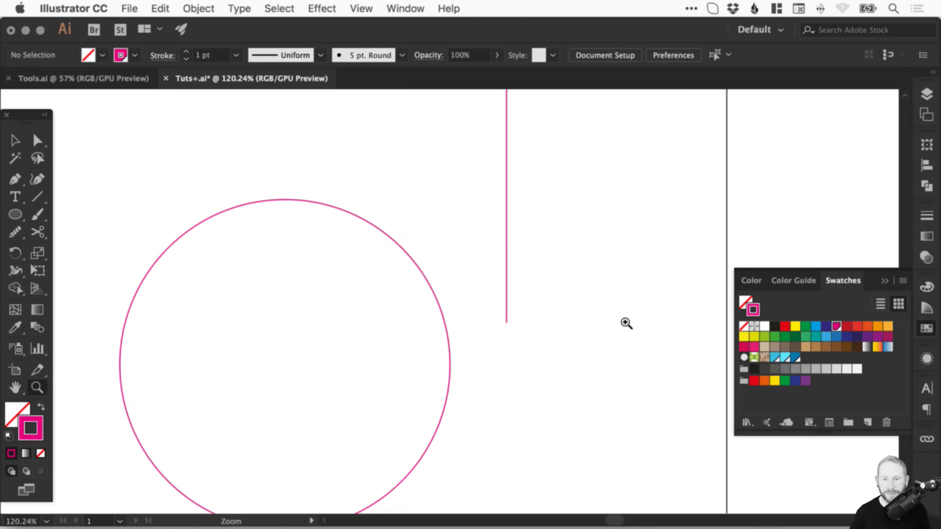
pyautogui.press('v')
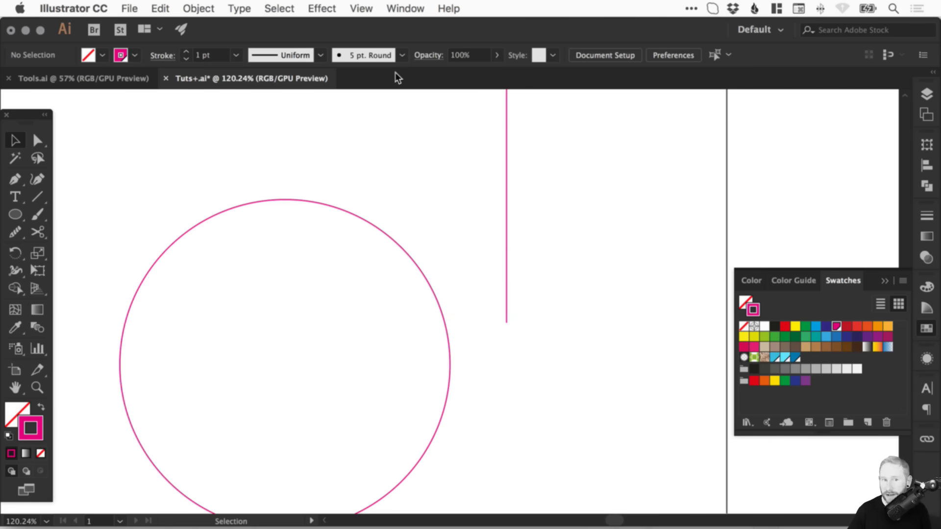
pyautogui.click(361, 8)
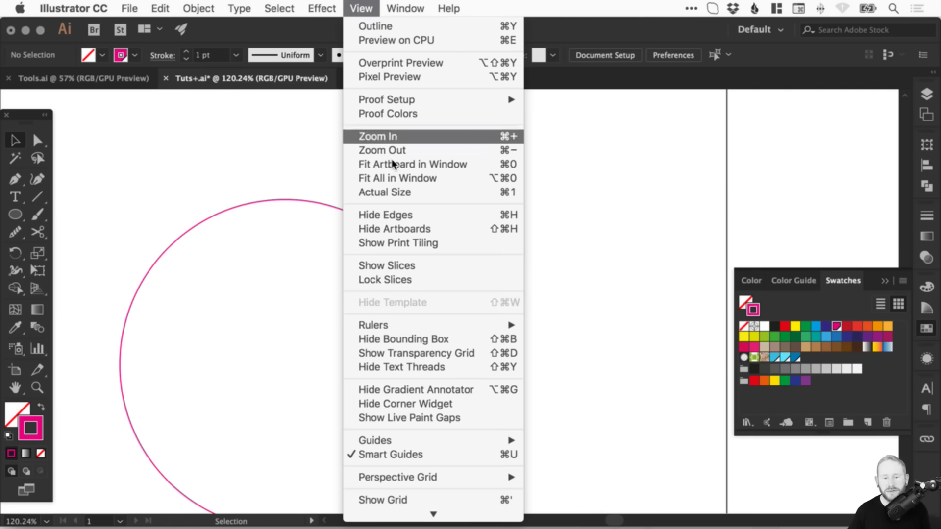
pyautogui.click(386, 456)
# Move the vertical line so its lower end sits flush against the circle's right edge, forming a lowercase d.
pyautogui.moveTo(507, 238); pyautogui.dragTo(450, 294)
pyautogui.press('super+space')
pyautogui.moveTo(362, 203); pyautogui.dragTo(536, 431)
pyautogui.moveTo(425, 241); pyautogui.dragTo(425, 217)
pyautogui.click(501, 352)
pyautogui.press('a')
pyautogui.press('super+minus')
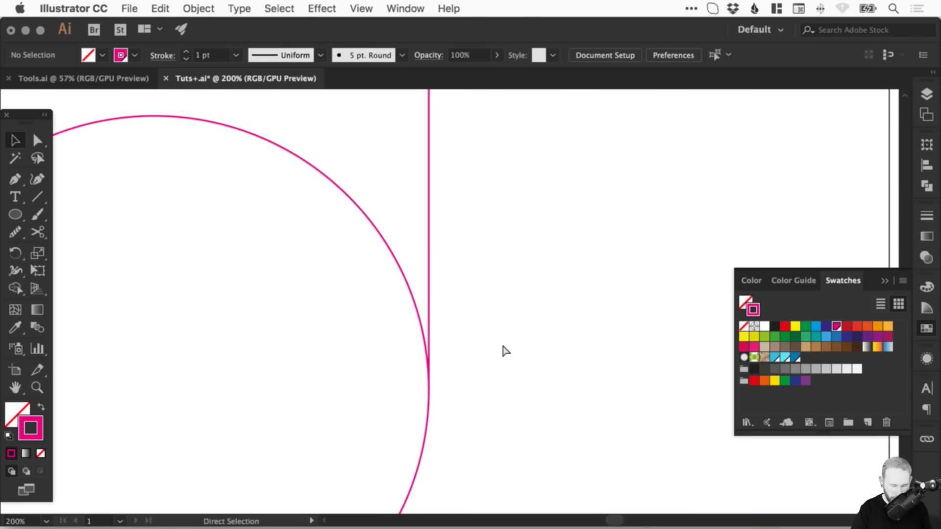
# Select the circle and line together and move them to the middle of the artboard.
pyautogui.press('super+0')
pyautogui.press('v')
pyautogui.moveTo(369, 144); pyautogui.dragTo(575, 384)
pyautogui.moveTo(526, 233); pyautogui.dragTo(525, 251)
pyautogui.click(535, 179)
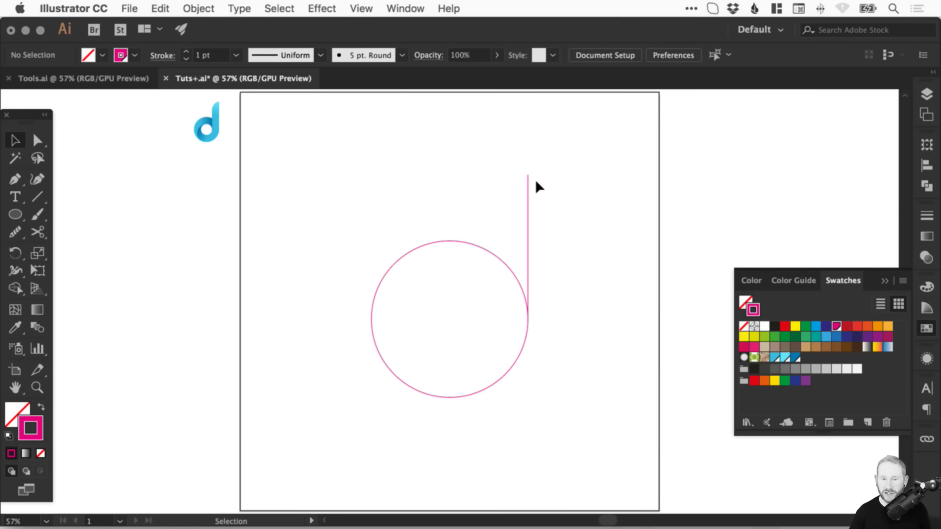
# Set the stroke weight of both the circle and the vertical line to 130 pt and deselect them.
pyautogui.moveTo(350, 175); pyautogui.dragTo(597, 361)
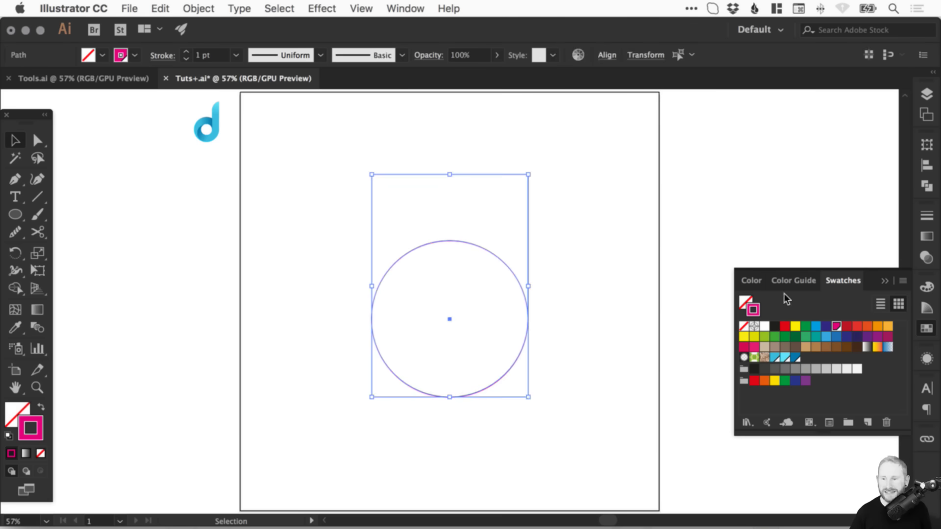
pyautogui.click(926, 216)
pyautogui.moveTo(791, 225); pyautogui.dragTo(794, 235)
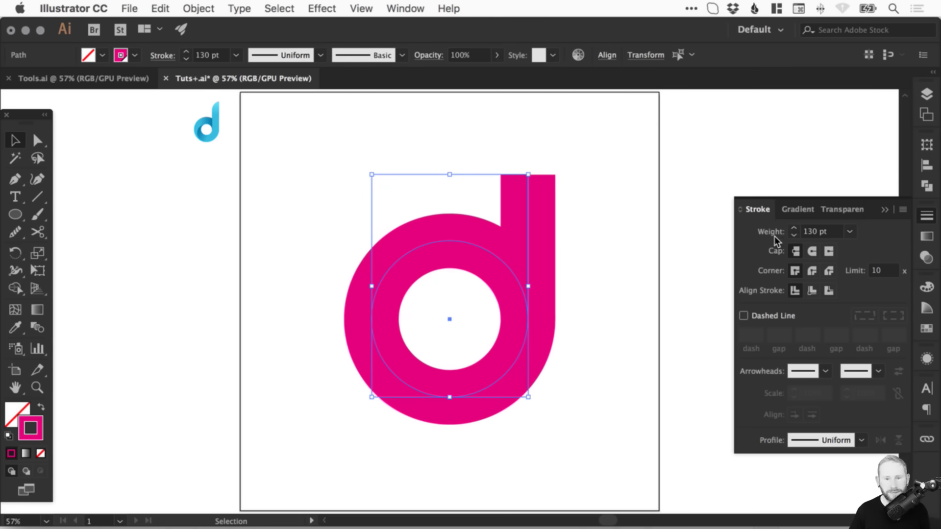
pyautogui.click(634, 237)
pyautogui.scroll(1, 559, 278)
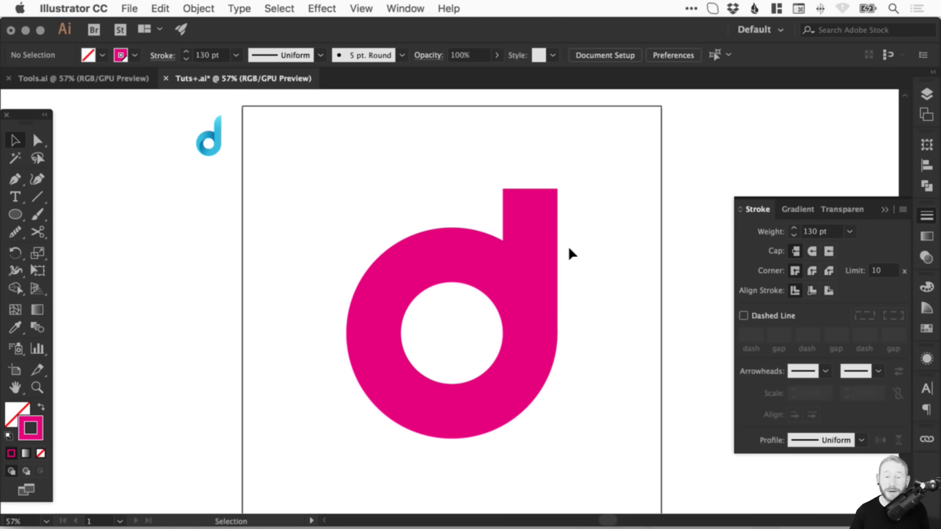
# Lengthen the d's stem by moving only its top anchor point straight up to about Y 35 px.
pyautogui.click(42, 142)
pyautogui.click(531, 189)
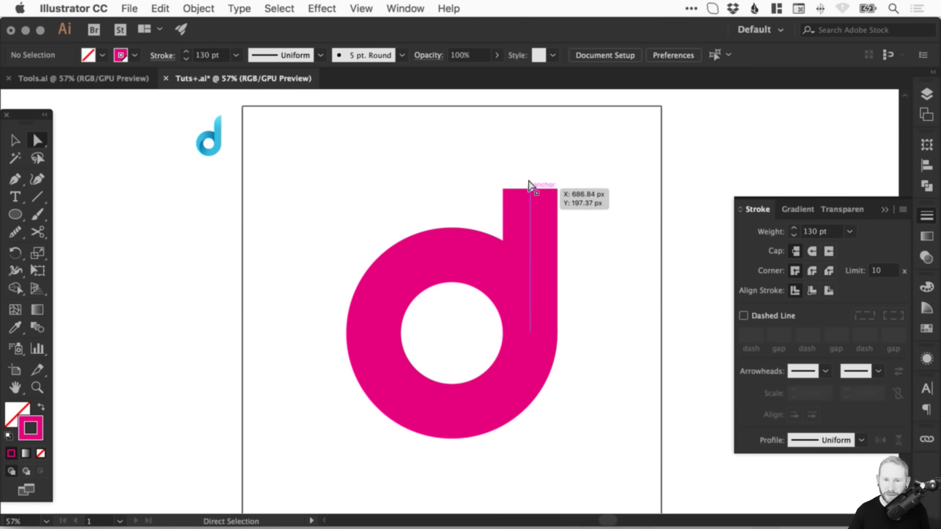
pyautogui.press('space')
pyautogui.moveTo(534, 221); pyautogui.dragTo(538, 256)
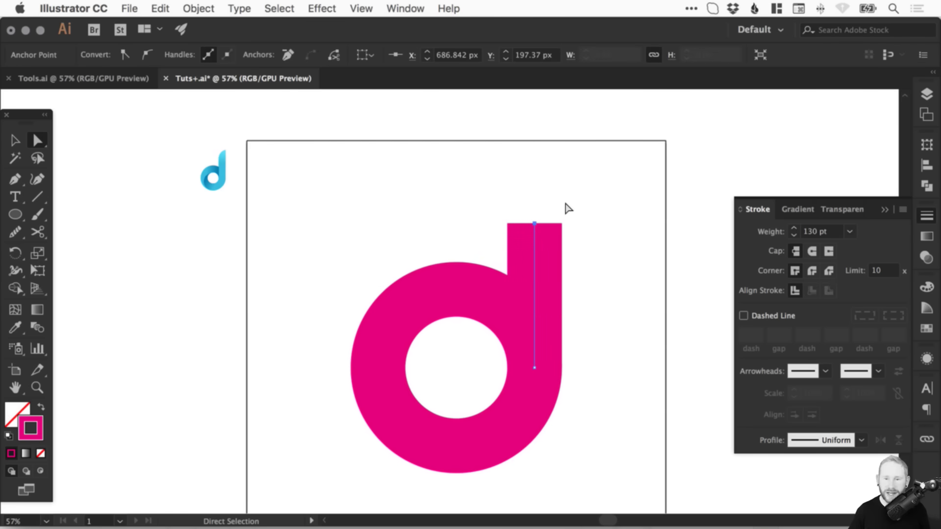
pyautogui.hotkey('shift', 'Up')
pyautogui.hotkey('shift', 'Up')
pyautogui.hotkey('shift', 'Up')
pyautogui.hotkey('shift', 'Up')
pyautogui.hotkey('shift', 'Up')
pyautogui.hotkey('shift', 'Up')
pyautogui.hotkey('shift', 'Up')
pyautogui.hotkey('shift', 'Up')
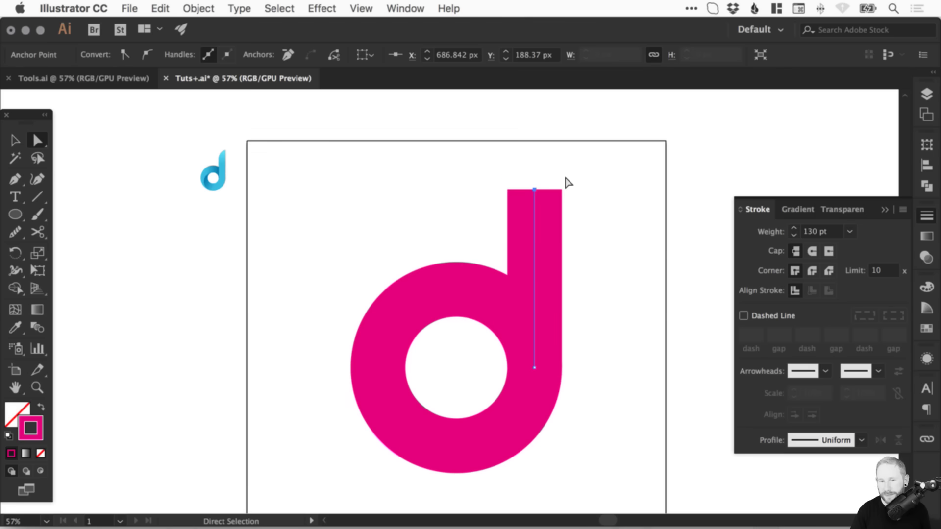
pyautogui.hotkey('shift', 'Up')
pyautogui.hotkey('shift', 'Up')
pyautogui.moveTo(535, 177); pyautogui.dragTo(537, 147)
pyautogui.scroll(-2, 538, 149)
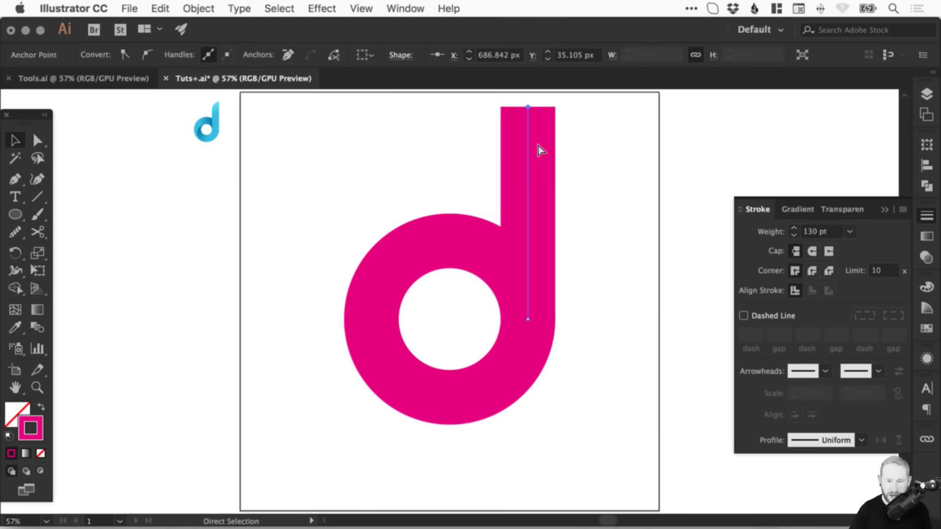
# Select both parts of the d and reposition the letter down and slightly left to centre it on the artboard.
pyautogui.click(527, 219)
pyautogui.moveTo(527, 211); pyautogui.dragTo(539, 234)
pyautogui.click(575, 241)
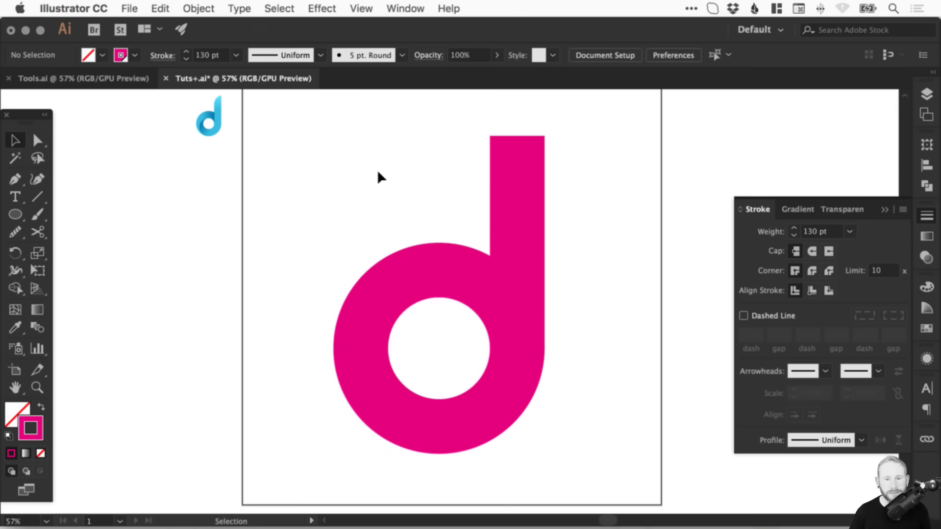
# Increase the stroke weight of the ring and stem to 140 pt and deselect them.
pyautogui.moveTo(378, 171); pyautogui.dragTo(473, 277)
pyautogui.click(794, 228)
pyautogui.click(795, 228)
pyautogui.click(793, 228)
pyautogui.click(793, 228)
pyautogui.click(558, 232)
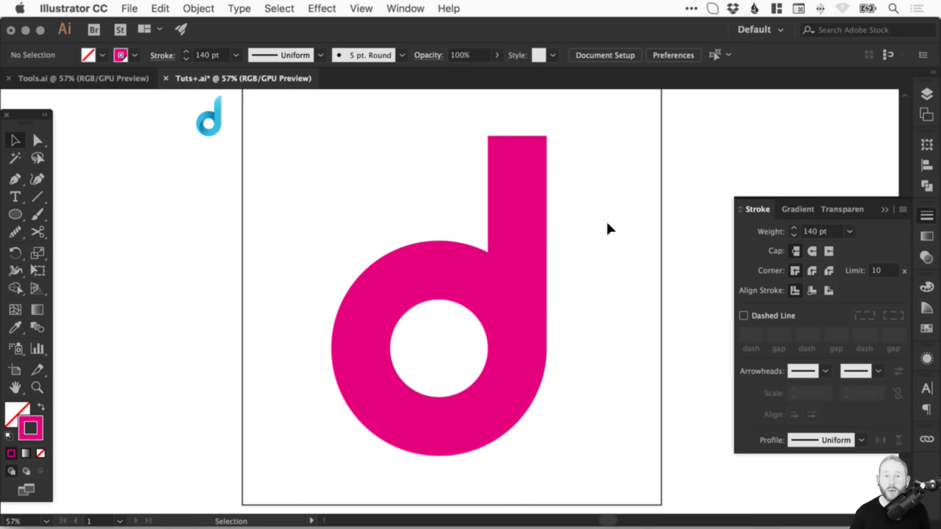
# Save the document with the whole d selected, and expand its fill and stroke into filled shapes.
pyautogui.moveTo(391, 223); pyautogui.dragTo(485, 279)
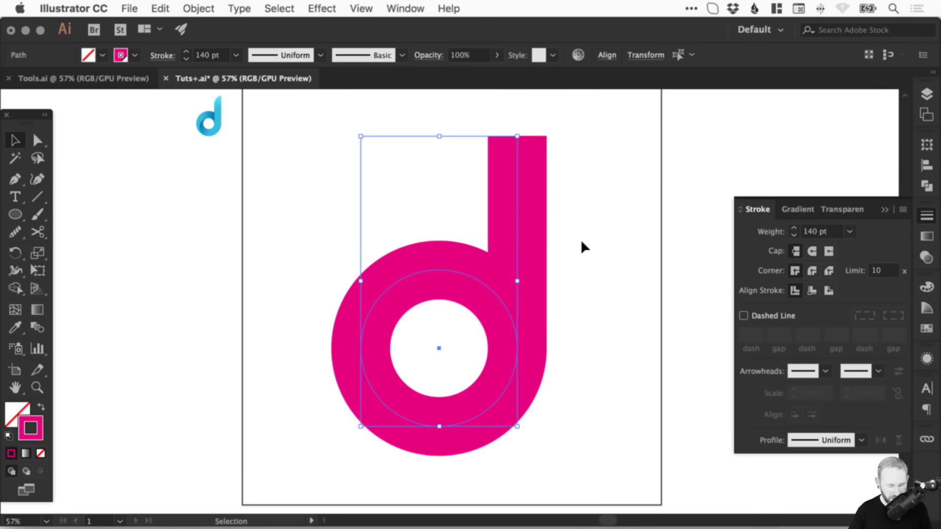
pyautogui.press('super+s')
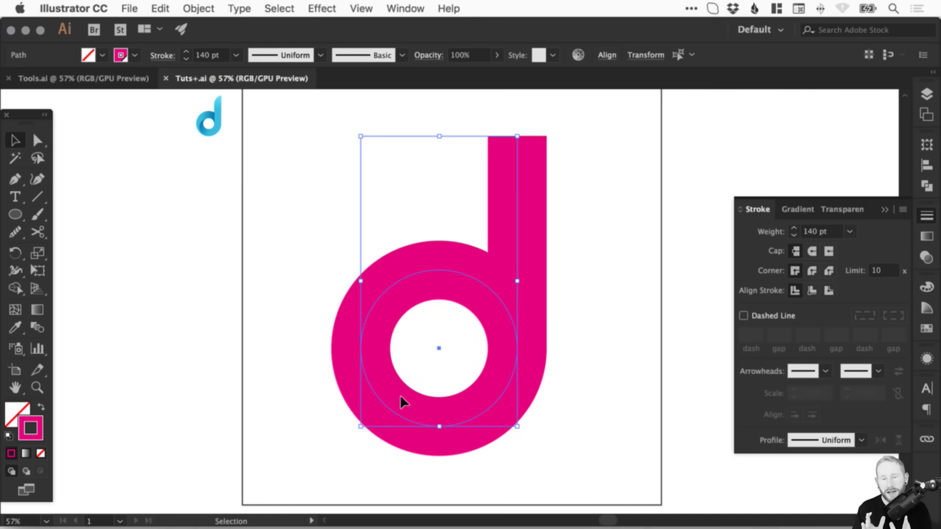
pyautogui.click(198, 9)
pyautogui.click(221, 155)
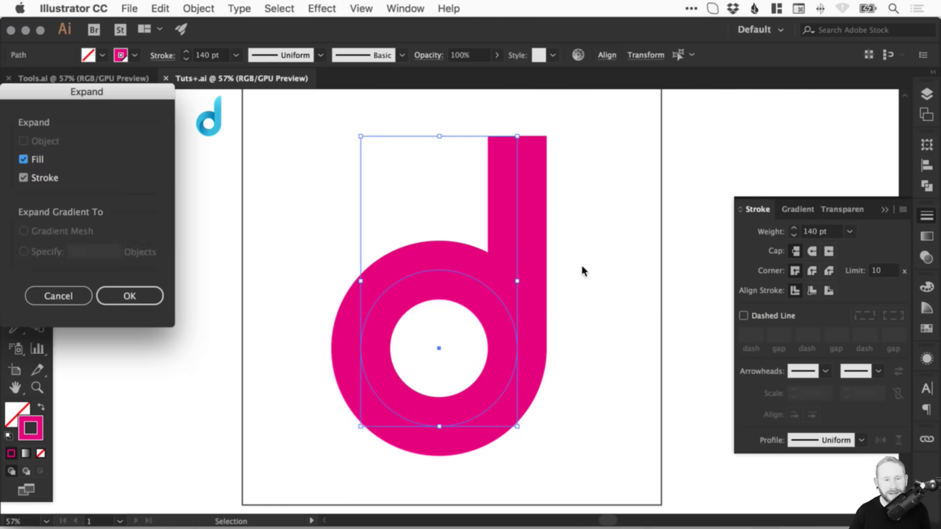
pyautogui.moveTo(72, 107); pyautogui.dragTo(160, 106)
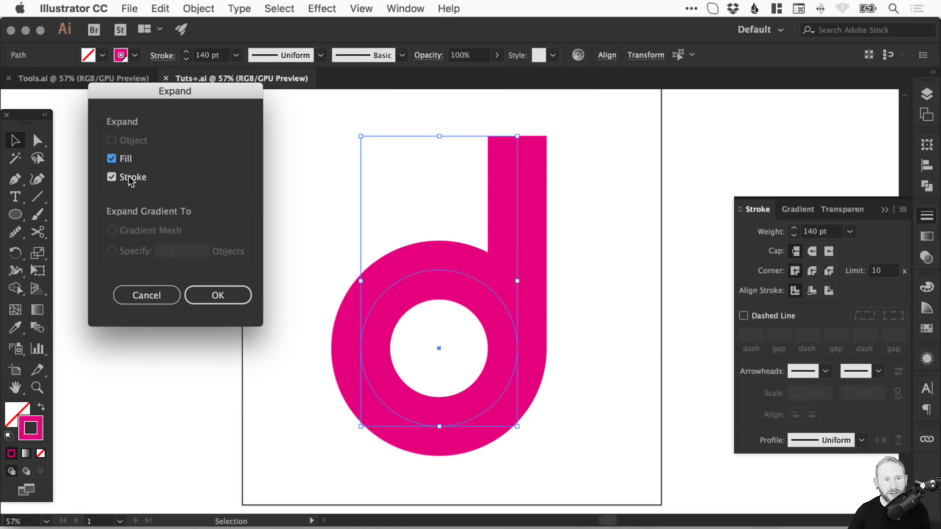
pyautogui.click(218, 295)
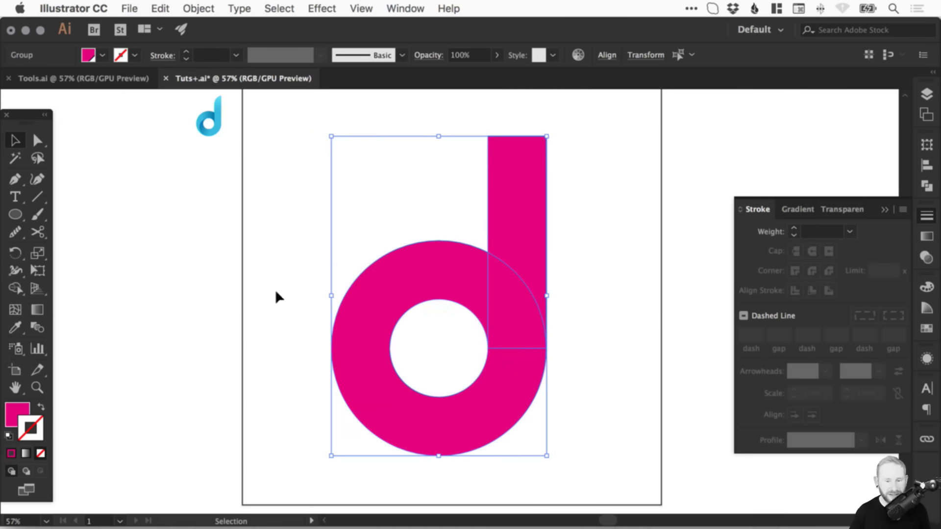
# Examine the expanded d's overlapping paths in Outline view, hide the Stroke panel, and return to the preview.
pyautogui.press('super+y')
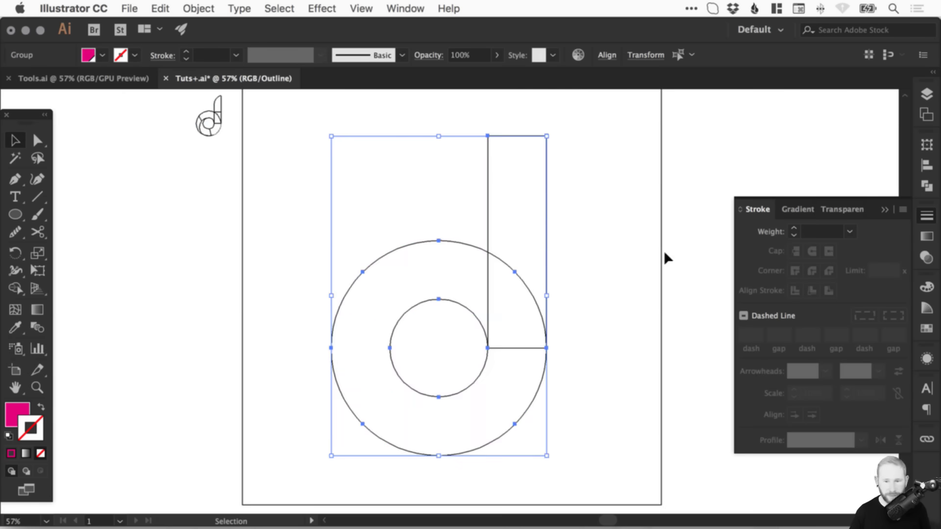
pyautogui.click(930, 218)
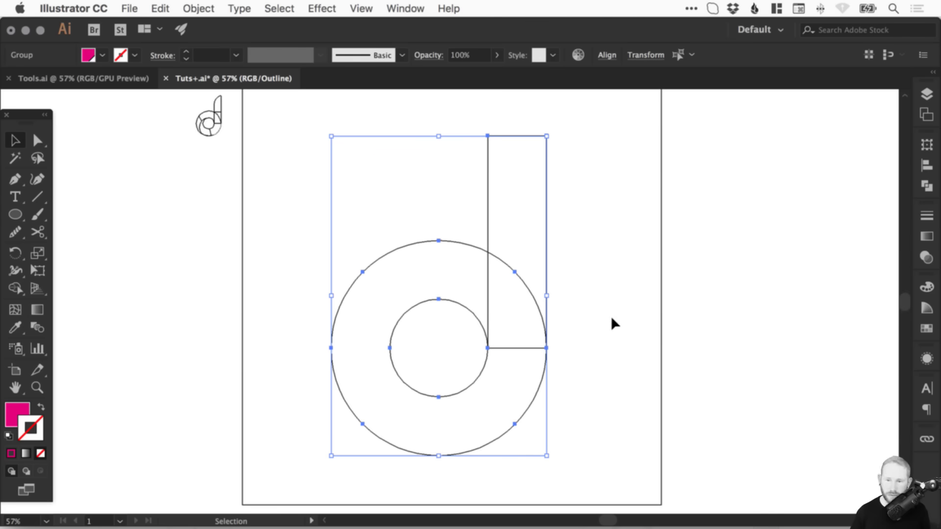
pyautogui.click(563, 311)
pyautogui.moveTo(638, 264); pyautogui.dragTo(402, 410)
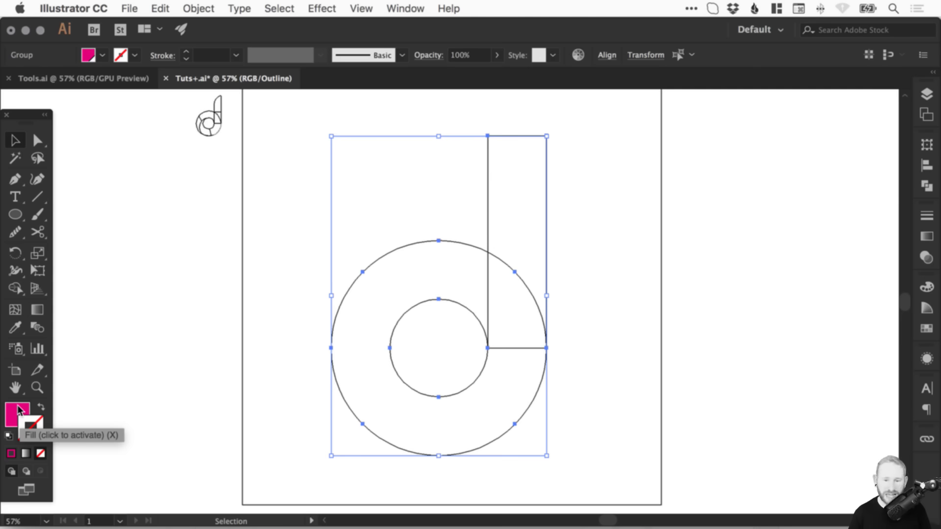
pyautogui.press('a')
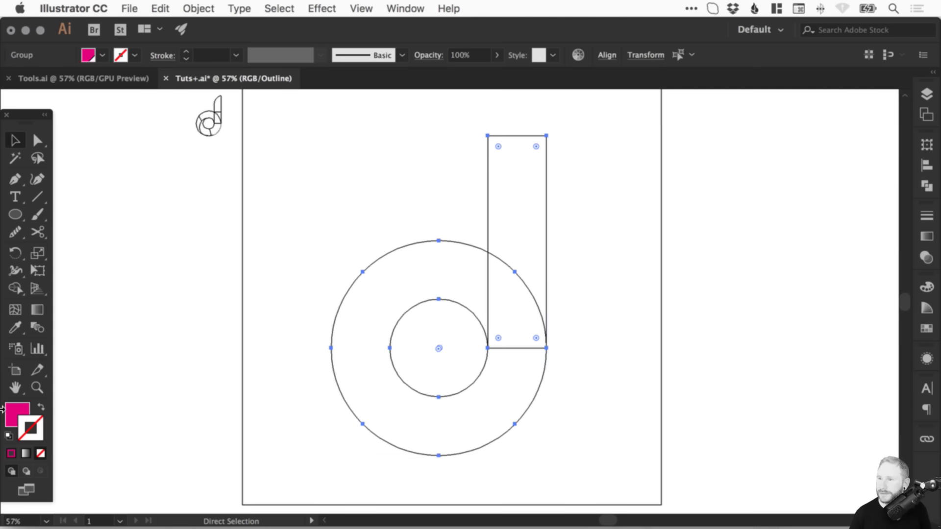
pyautogui.press('super+y')
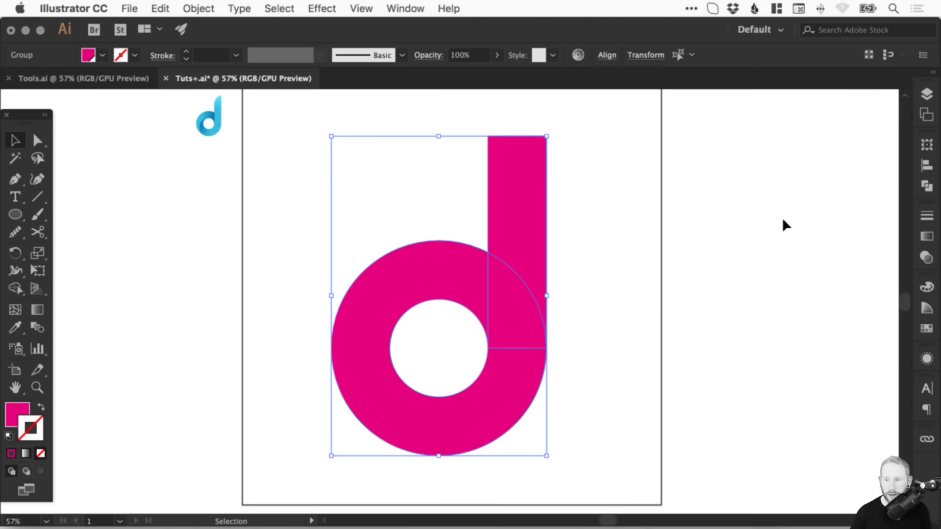
# Unite the d's ring and stem with Pathfinder, using undo and redo in Outline view to compare the paths.
pyautogui.click(927, 187)
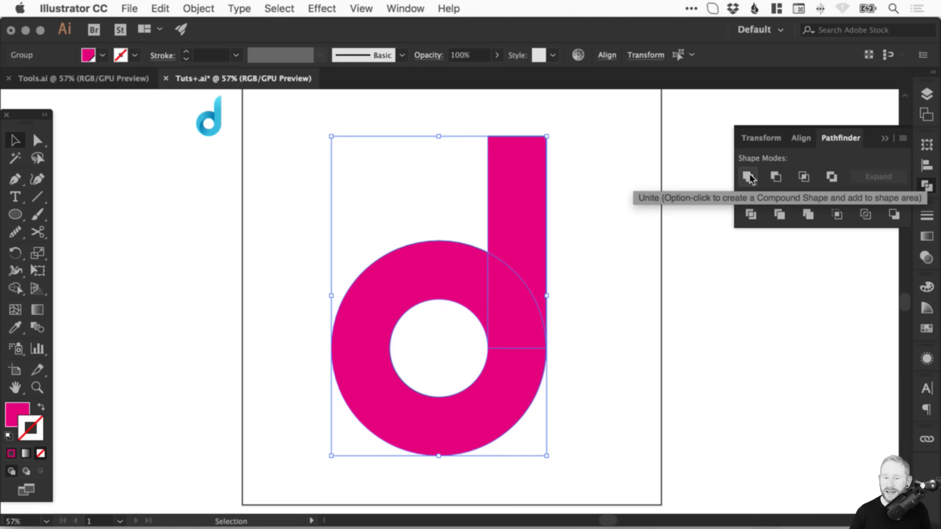
pyautogui.click(750, 176)
pyautogui.press('super+y')
pyautogui.press('super+z')
pyautogui.click(656, 332)
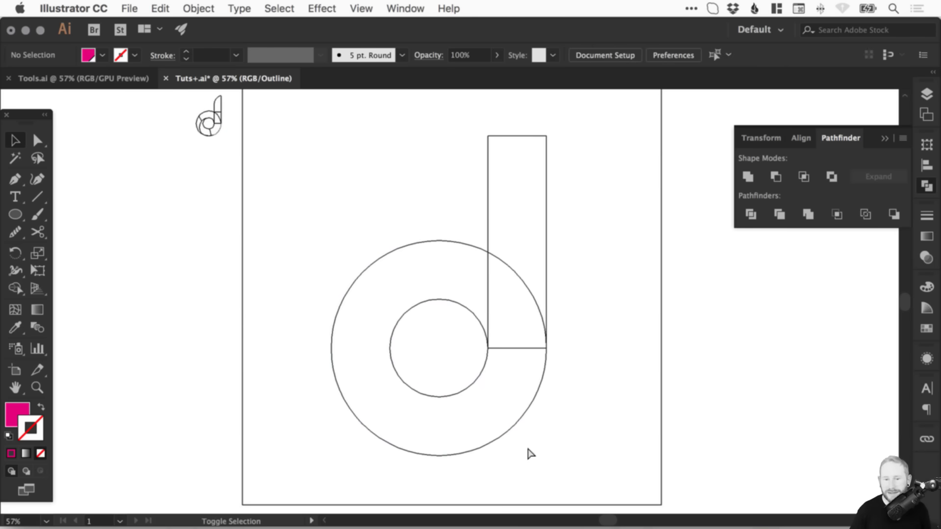
pyautogui.press('super+shift+z')
pyautogui.click(565, 338)
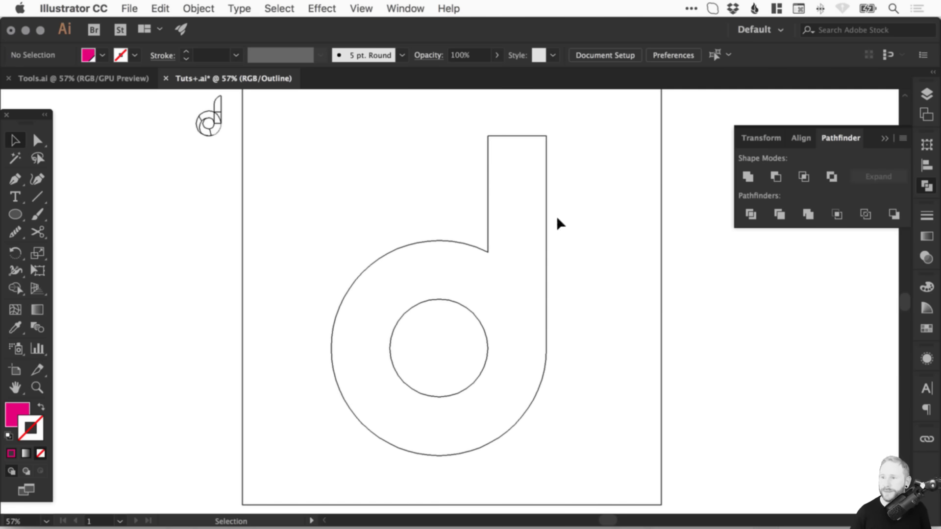
# Select the united d, try stretching it freely into a wide, flat shape, and undo the distortion.
pyautogui.moveTo(502, 202); pyautogui.dragTo(496, 223)
pyautogui.press('z')
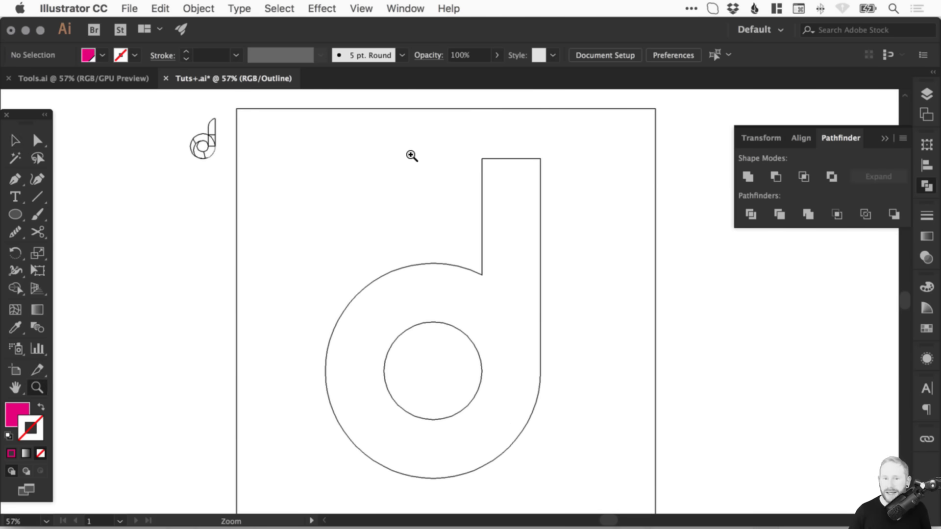
pyautogui.press('v')
pyautogui.click(482, 201)
pyautogui.scroll(-2, 486, 216)
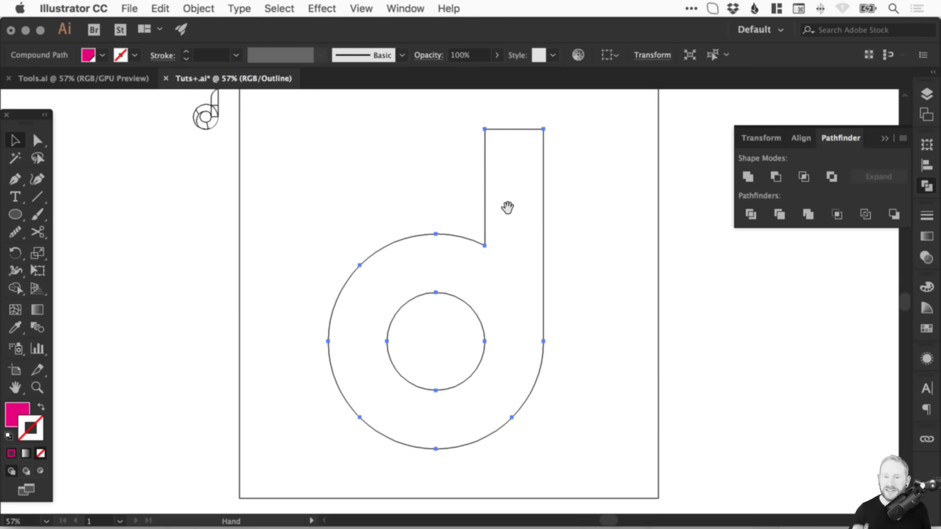
pyautogui.moveTo(544, 130); pyautogui.dragTo(715, 393)
pyautogui.click(781, 313)
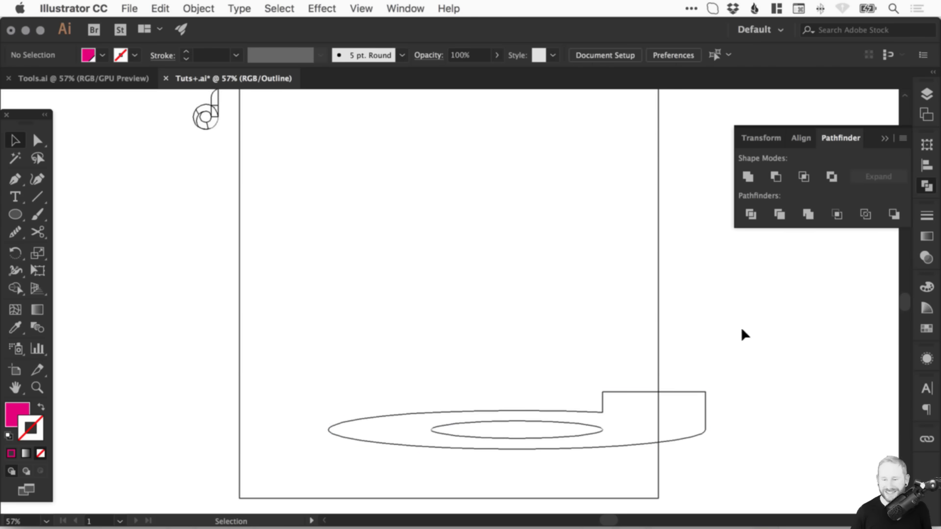
pyautogui.press('super+z')
# Scale the united d down proportionally about its centre and hide the Pathfinder panel.
pyautogui.moveTo(543, 129); pyautogui.dragTo(523, 160)
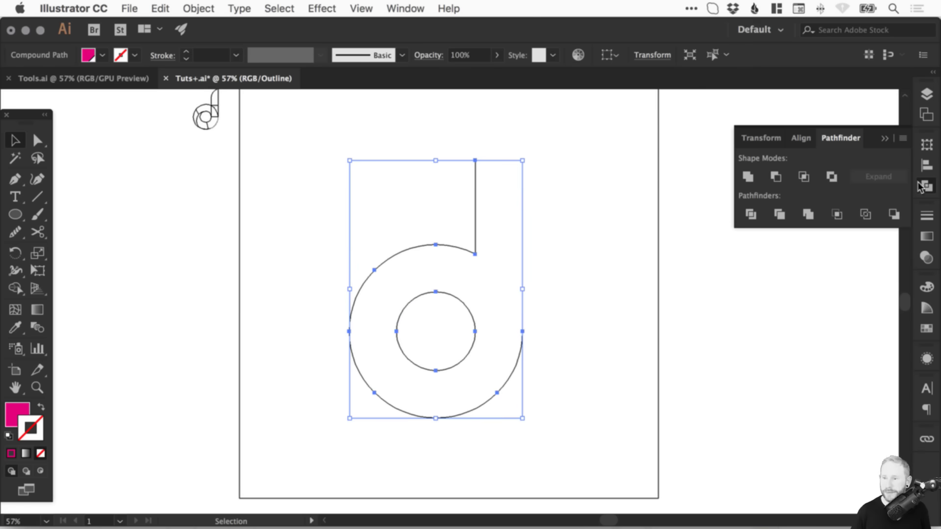
pyautogui.click(926, 185)
pyautogui.moveTo(350, 159)
pyautogui.mouseDown()
pyautogui.moveTo(399, 231)
pyautogui.moveTo(350, 160)
pyautogui.mouseUp()
pyautogui.moveTo(523, 160)
pyautogui.mouseDown()
pyautogui.moveTo(497, 197)
pyautogui.moveTo(523, 160)
pyautogui.mouseUp()
# Inspect the united d's stem and ring paths up close in Outline view, and return to the preview.
pyautogui.press('z')
pyautogui.moveTo(299, 134); pyautogui.dragTo(485, 314)
pyautogui.press('v')
pyautogui.press('a')
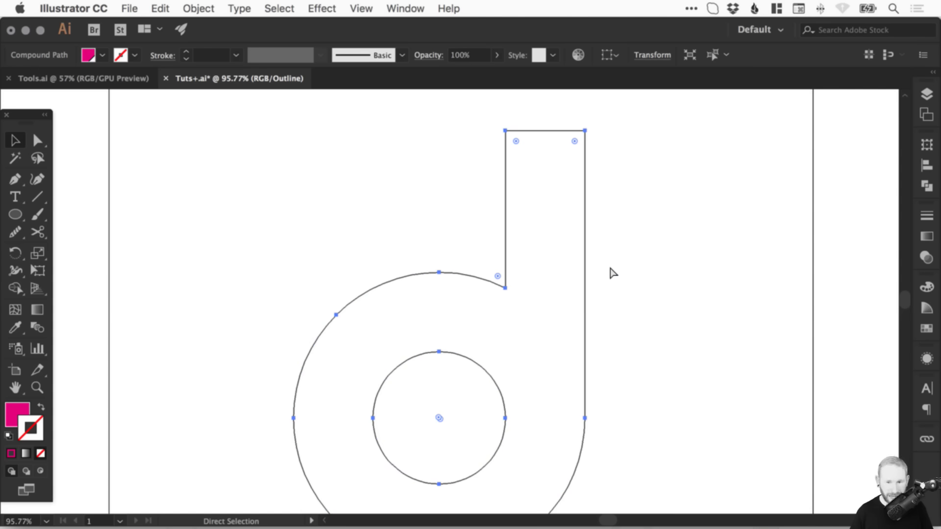
pyautogui.press('super+y')
pyautogui.press('v')
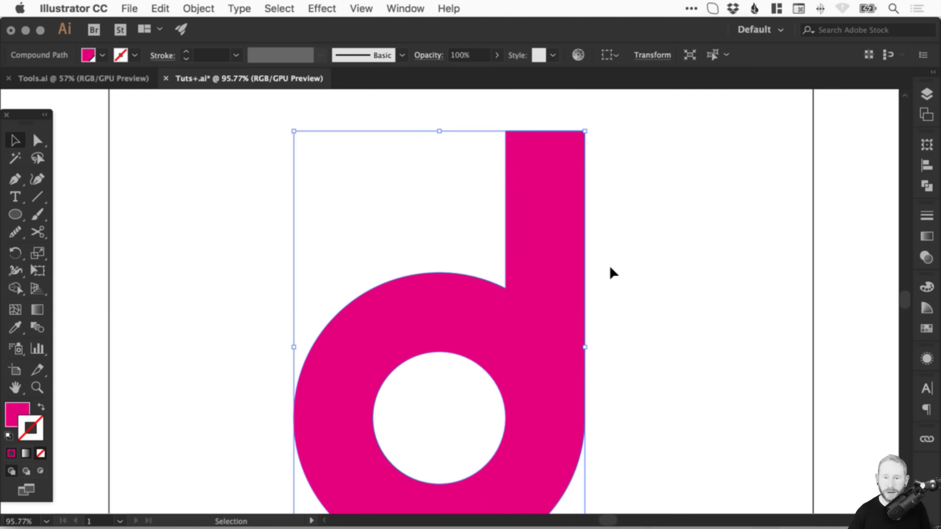
# Draw a magenta circle in the empty space above the d's ring, beside the stem, and deselect it.
pyautogui.click(175, 187)
pyautogui.click(21, 211)
pyautogui.press('space')
pyautogui.moveTo(427, 214); pyautogui.dragTo(356, 323)
pyautogui.moveTo(238, 157)
pyautogui.mouseDown()
pyautogui.moveTo(349, 298)
pyautogui.moveTo(367, 304)
pyautogui.mouseUp()
pyautogui.press('v')
pyautogui.click(493, 186)
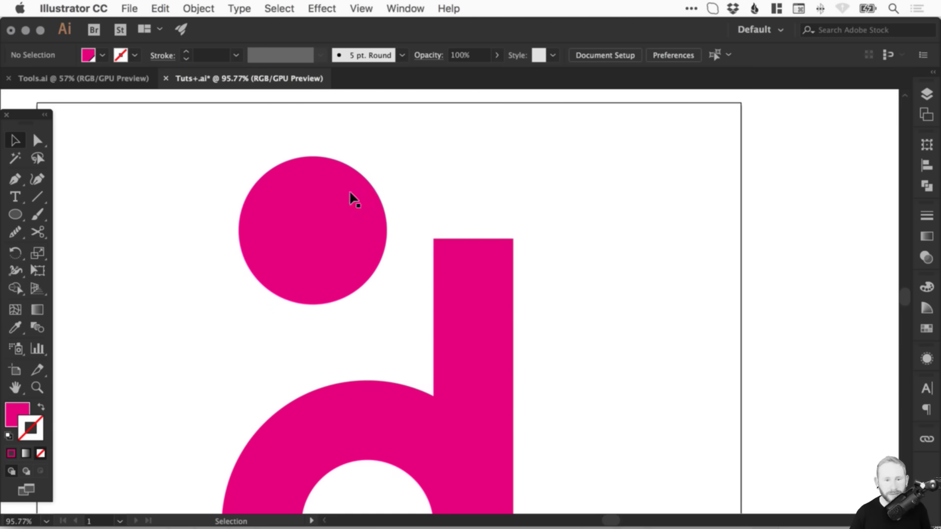
# Cut the circle down to its left half by deleting its rightmost anchor point.
pyautogui.press('a')
pyautogui.moveTo(401, 215); pyautogui.dragTo(377, 251)
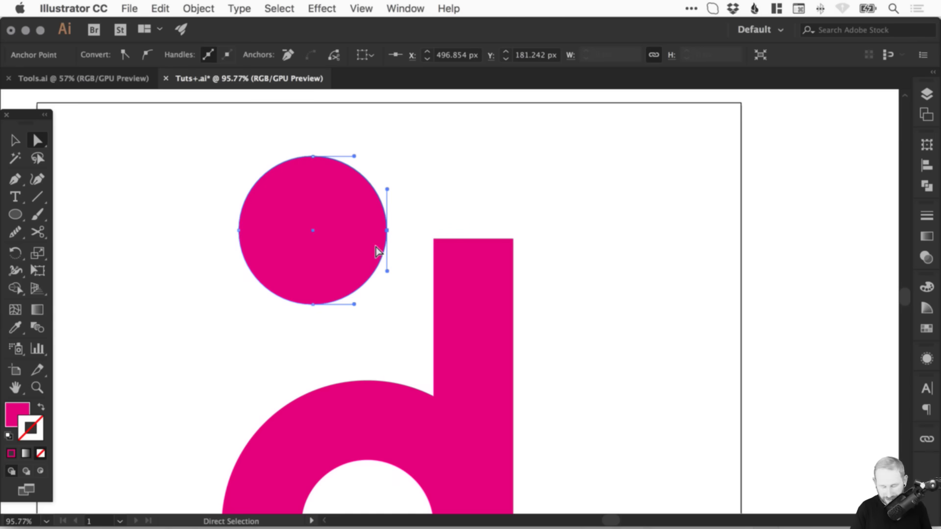
pyautogui.press('Delete')
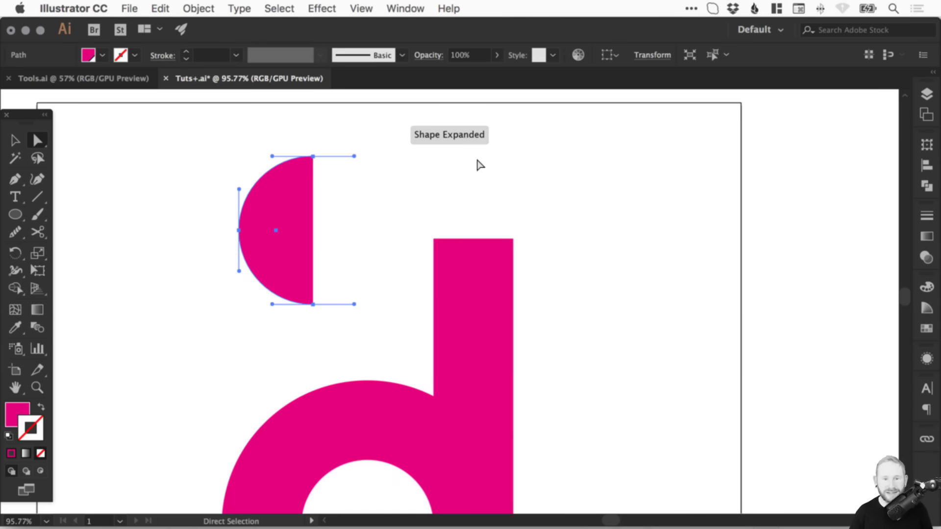
pyautogui.click(459, 176)
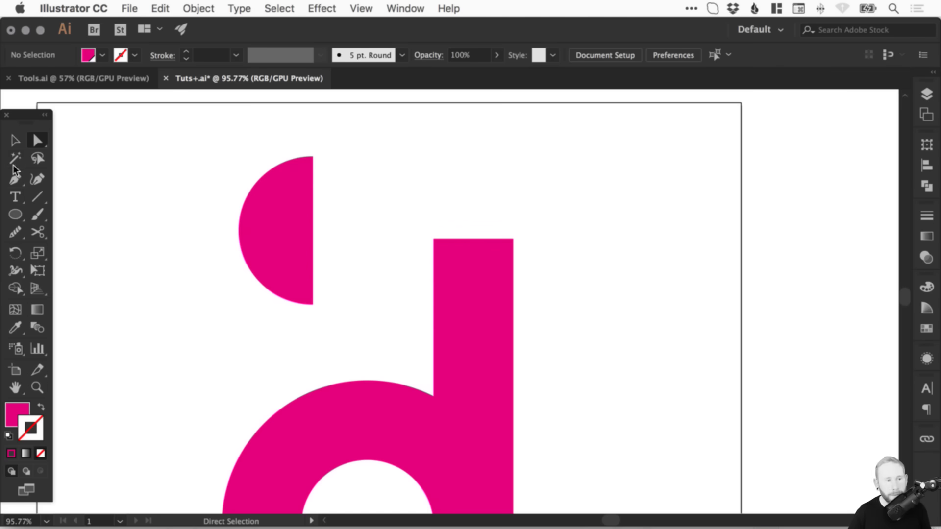
# Draw a rectangle covering the half circle's lower part, with its upper edge through the centre, and extend it slightly downward.
pyautogui.click(10, 216)
pyautogui.moveTo(10, 218); pyautogui.dragTo(43, 215)
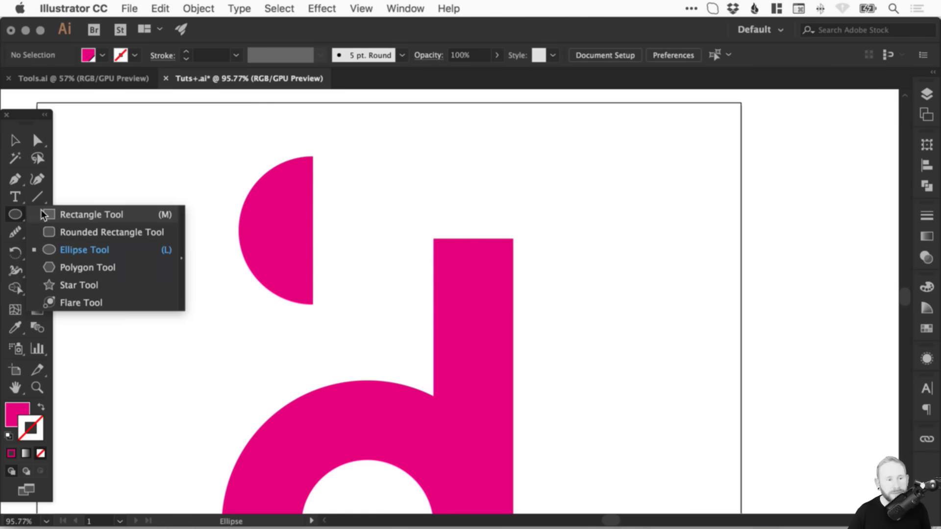
pyautogui.click(84, 215)
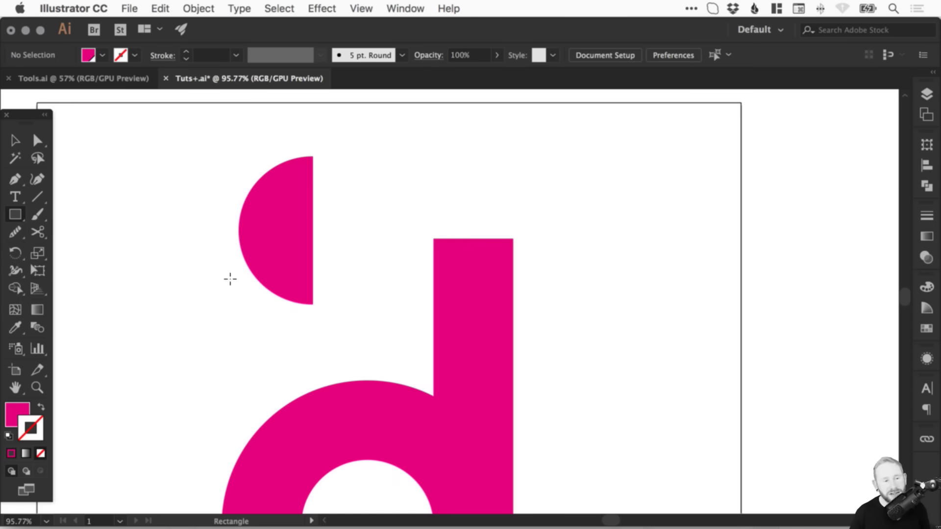
pyautogui.moveTo(172, 321); pyautogui.dragTo(328, 231)
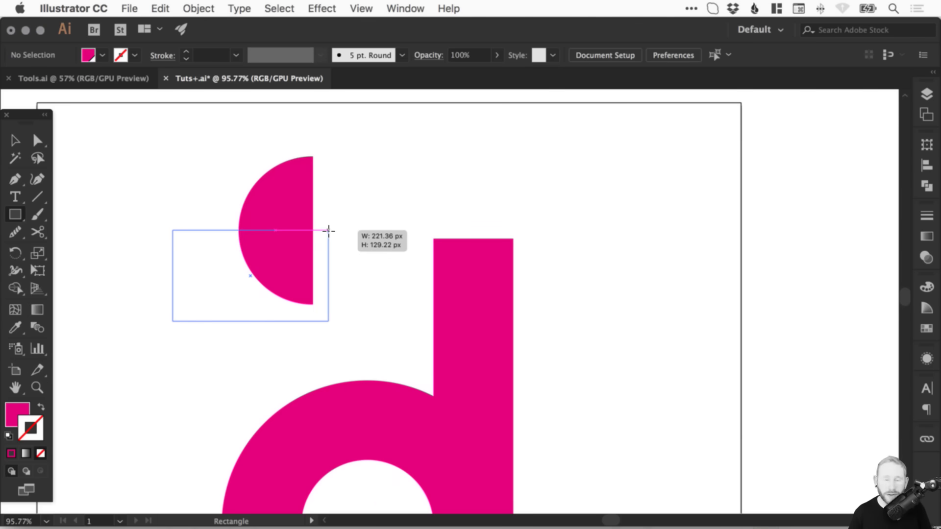
pyautogui.moveTo(328, 231); pyautogui.dragTo(336, 231)
pyautogui.press('v')
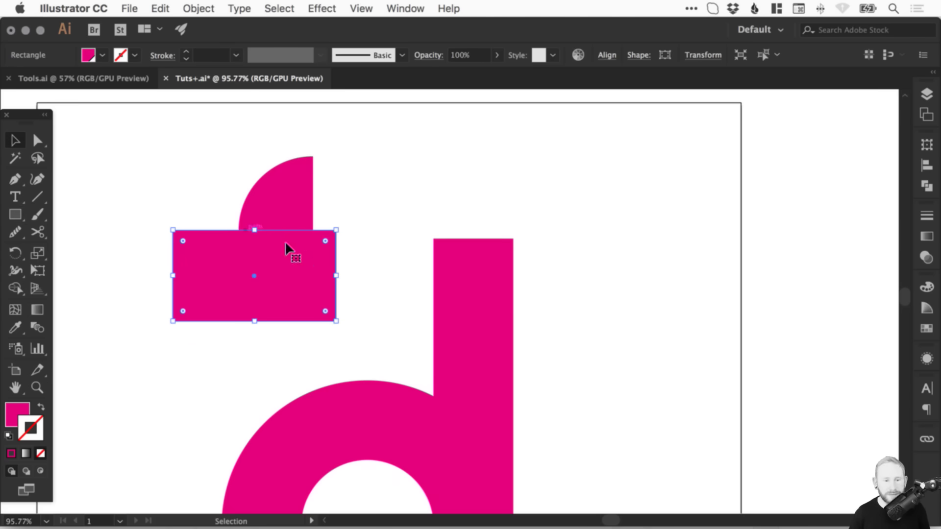
pyautogui.moveTo(254, 321); pyautogui.dragTo(255, 337)
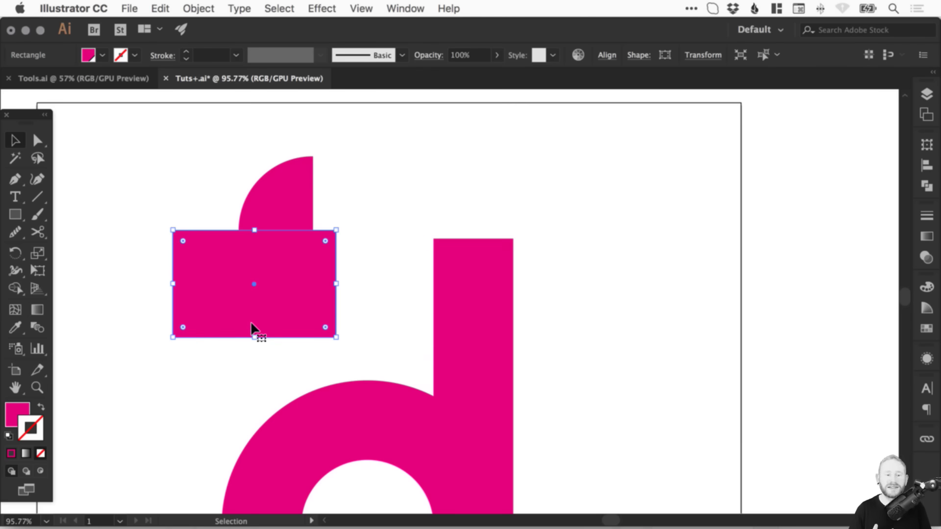
pyautogui.click(927, 327)
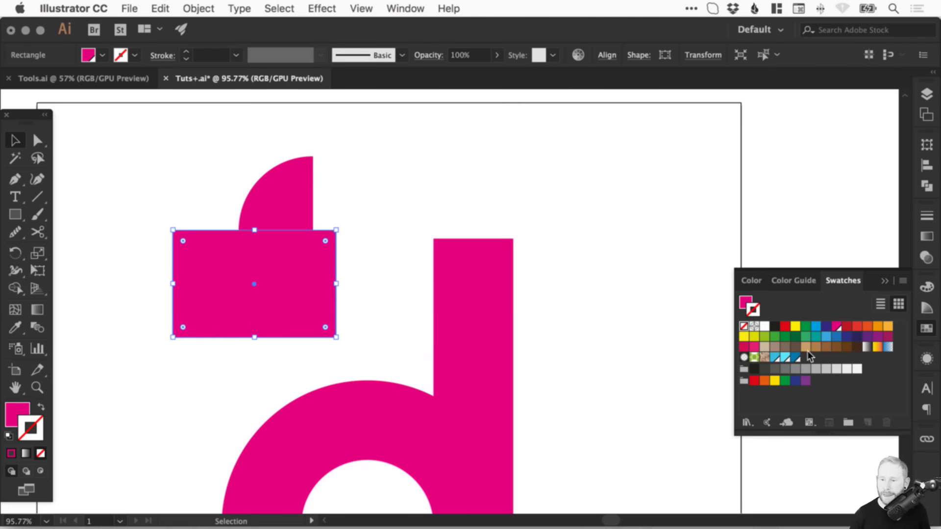
pyautogui.click(795, 346)
pyautogui.click(847, 336)
pyautogui.click(886, 335)
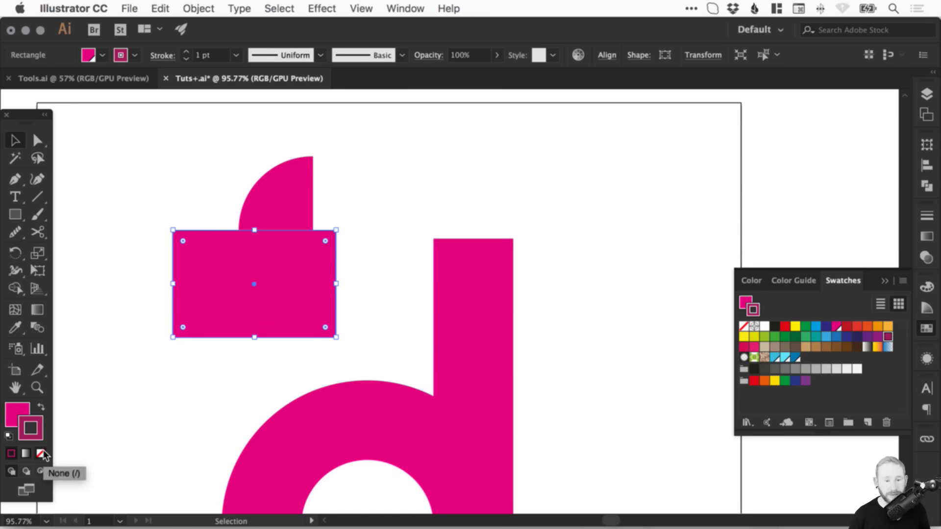
pyautogui.click(42, 456)
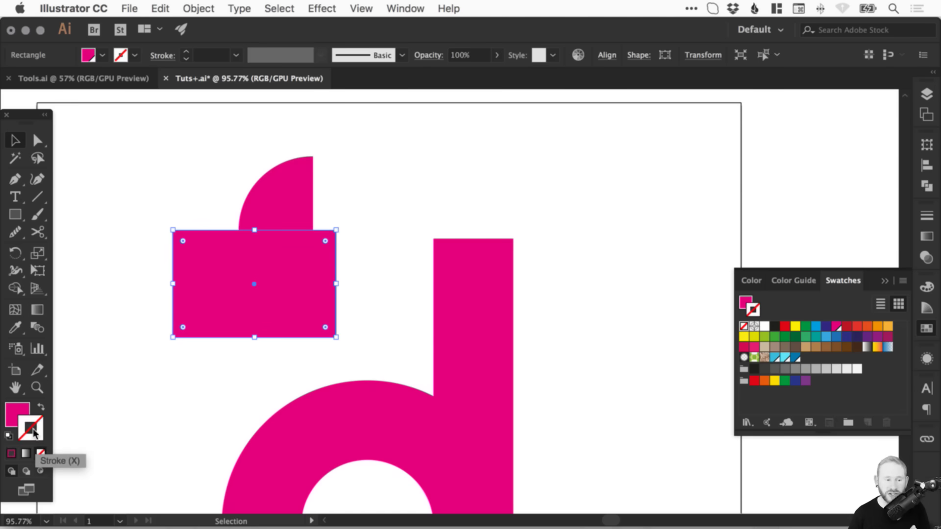
# Fill the rectangle with the light blue swatch and deselect it.
pyautogui.click(19, 415)
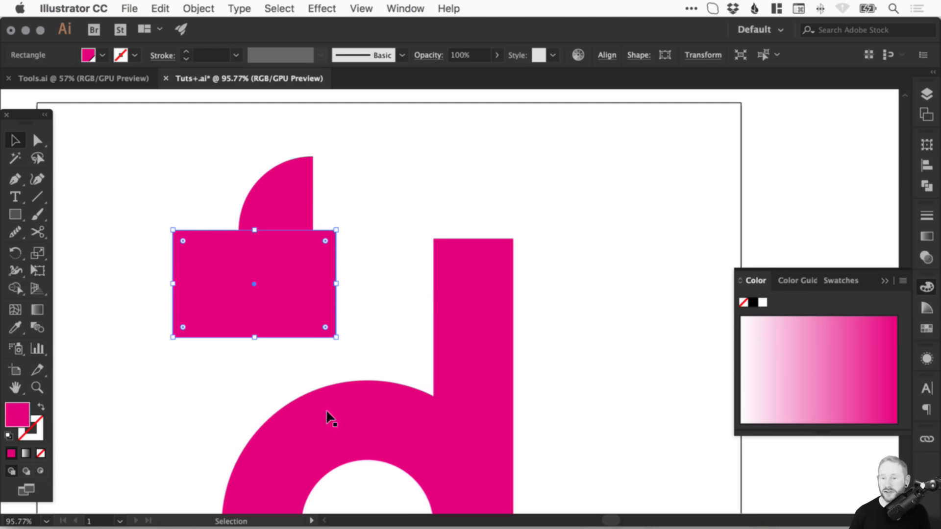
pyautogui.click(926, 329)
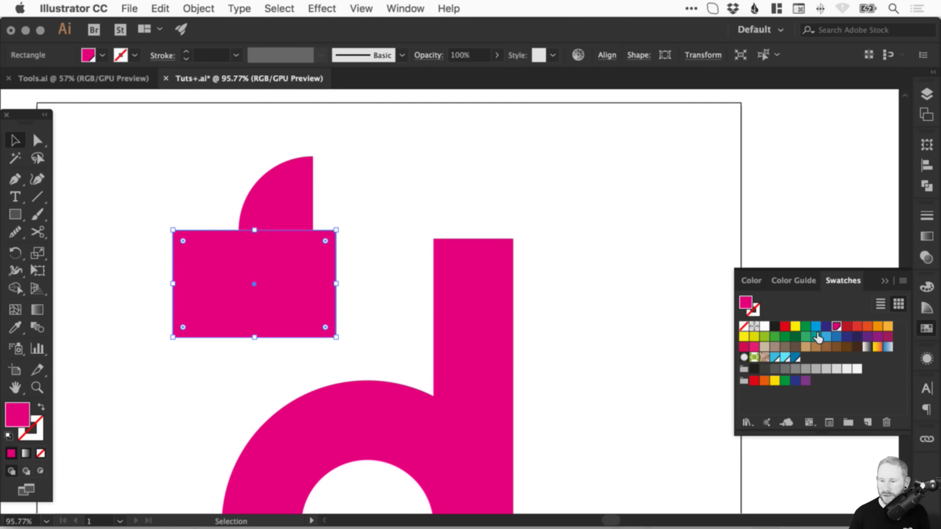
pyautogui.click(817, 336)
pyautogui.click(826, 337)
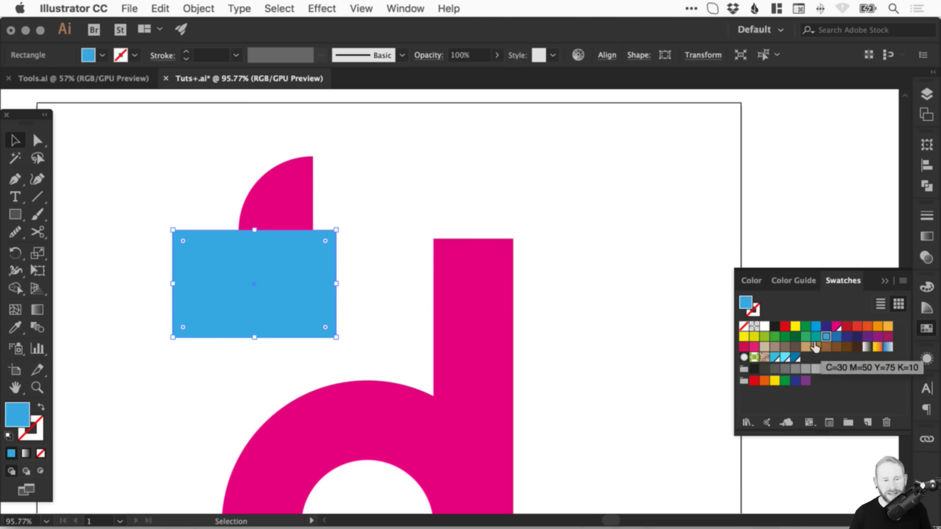
pyautogui.click(171, 179)
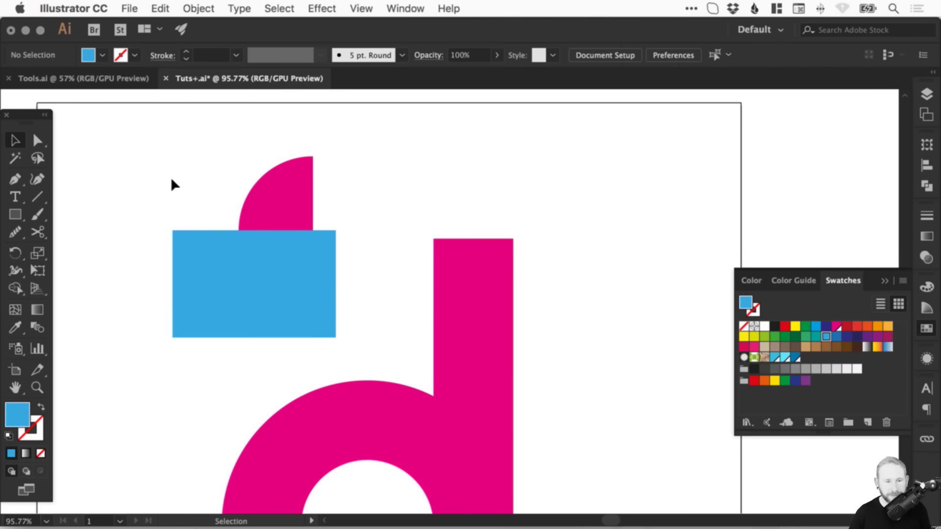
# Subtract the blue rectangle from the half circle with Pathfinder's Minus Front, leaving a quarter circle.
pyautogui.moveTo(272, 261); pyautogui.dragTo(273, 261)
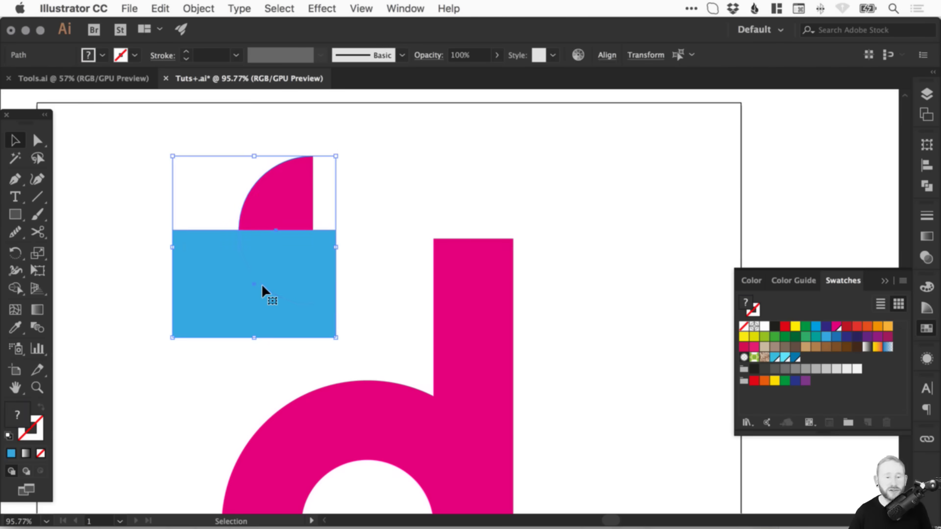
pyautogui.click(926, 185)
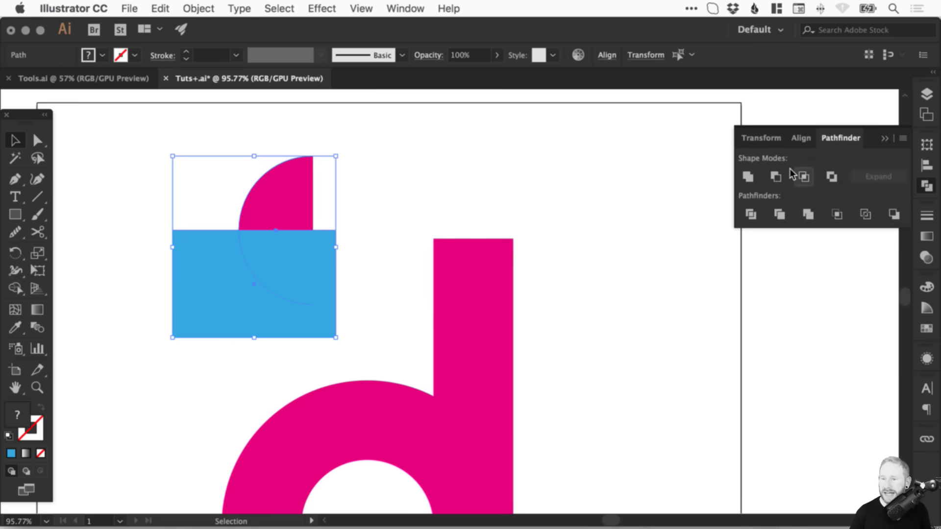
pyautogui.click(776, 177)
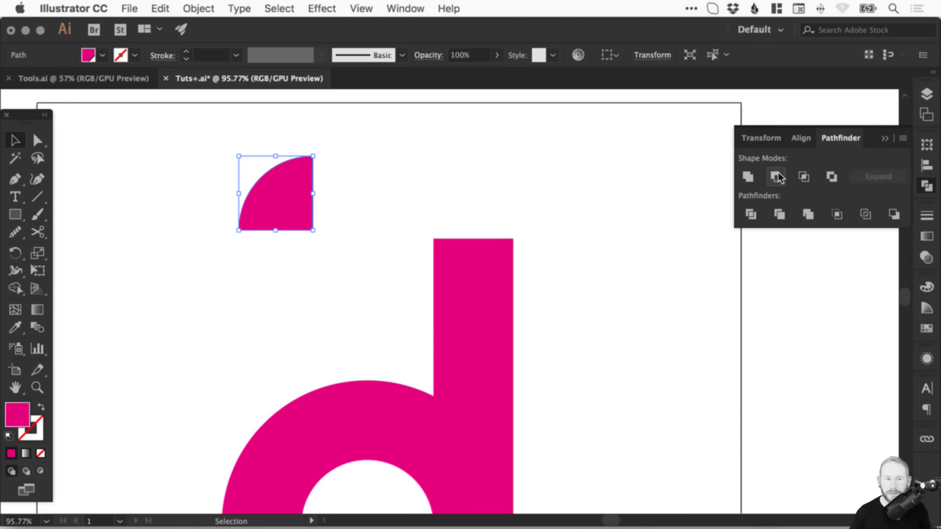
pyautogui.click(398, 256)
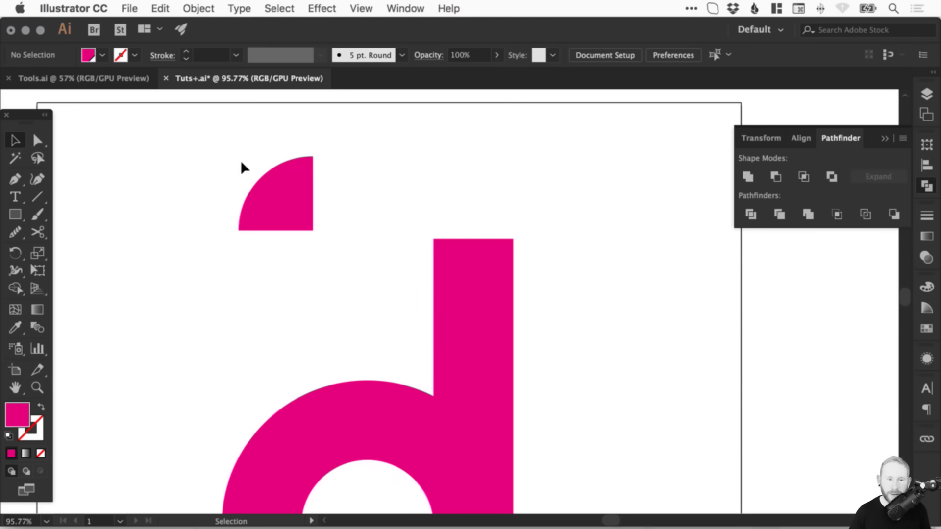
# Move the quarter circle onto the top of the d's stem, aligning its lower-left corner with the stem's upper-left corner.
pyautogui.moveTo(290, 187); pyautogui.dragTo(486, 192)
pyautogui.press('z')
pyautogui.moveTo(416, 203); pyautogui.dragTo(555, 290)
pyautogui.press('v')
pyautogui.press('z')
pyautogui.moveTo(172, 212); pyautogui.dragTo(439, 356)
pyautogui.press('v')
pyautogui.moveTo(329, 178); pyautogui.dragTo(315, 207)
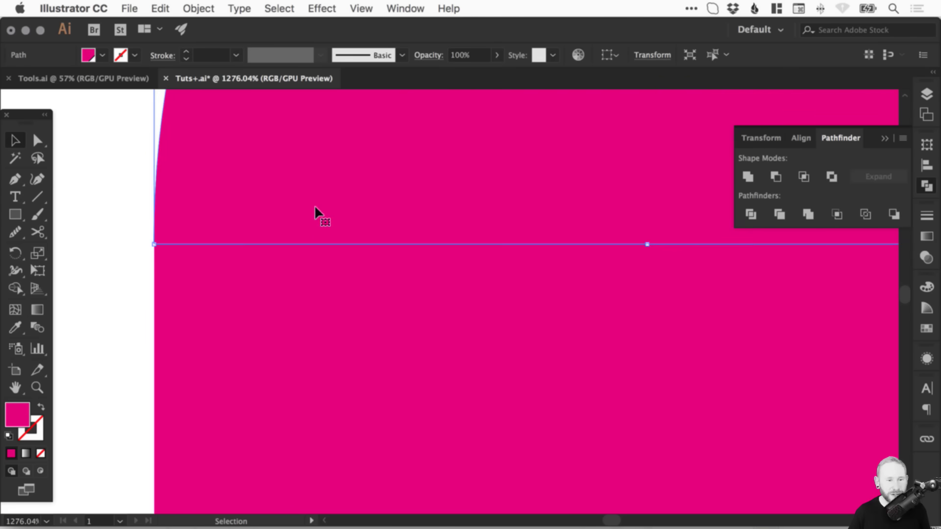
pyautogui.click(112, 271)
# Scale the quarter circle up proportionally until it matches the stem's full width.
pyautogui.press('a')
pyautogui.press('super+minus')
pyautogui.press('super+minus')
pyautogui.press('super+minus')
pyautogui.press('super+minus')
pyautogui.press('super+minus')
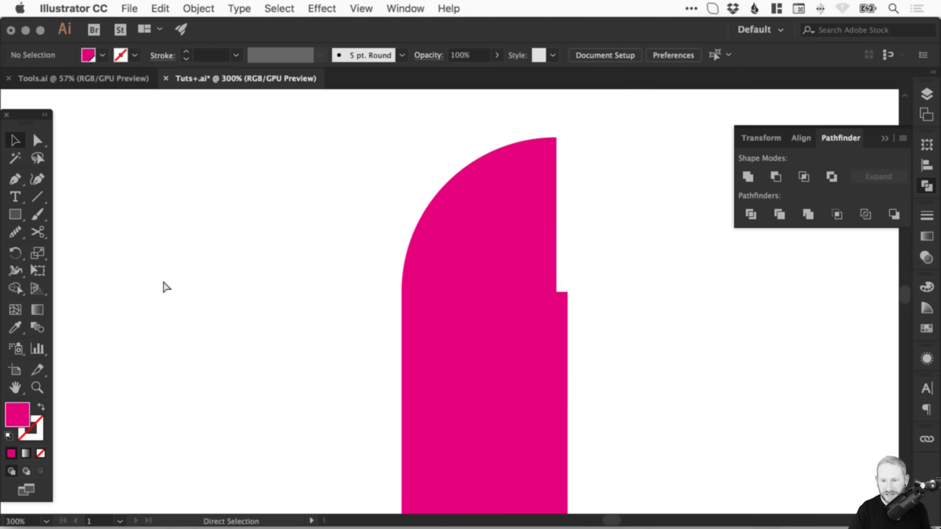
pyautogui.moveTo(603, 275); pyautogui.dragTo(548, 338)
pyautogui.press('z')
pyautogui.moveTo(267, 174); pyautogui.dragTo(604, 366)
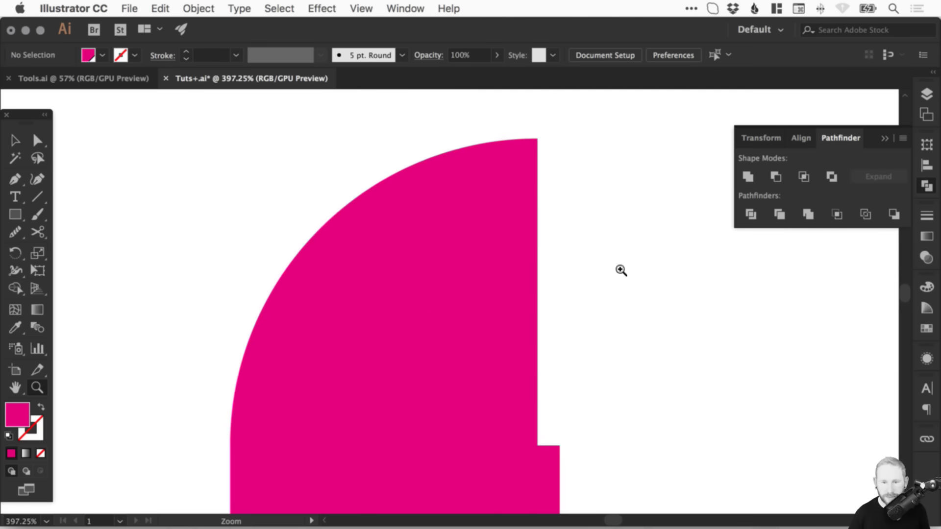
pyautogui.press('v')
pyautogui.click(521, 180)
pyautogui.moveTo(538, 139); pyautogui.dragTo(564, 118)
pyautogui.click(637, 247)
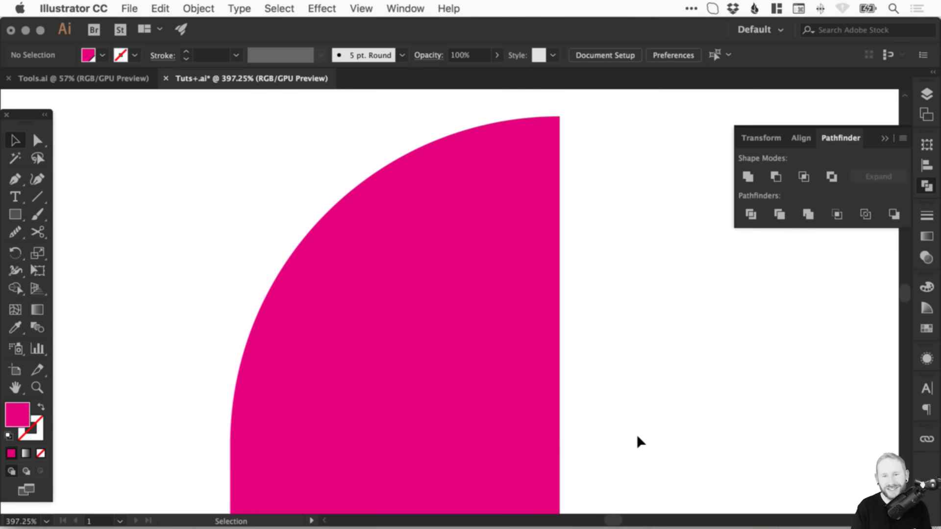
# Try squashing the quarter circle vertically into a flatter cap, and undo the change.
pyautogui.click(478, 271)
pyautogui.moveTo(561, 118); pyautogui.dragTo(567, 292)
pyautogui.click(631, 225)
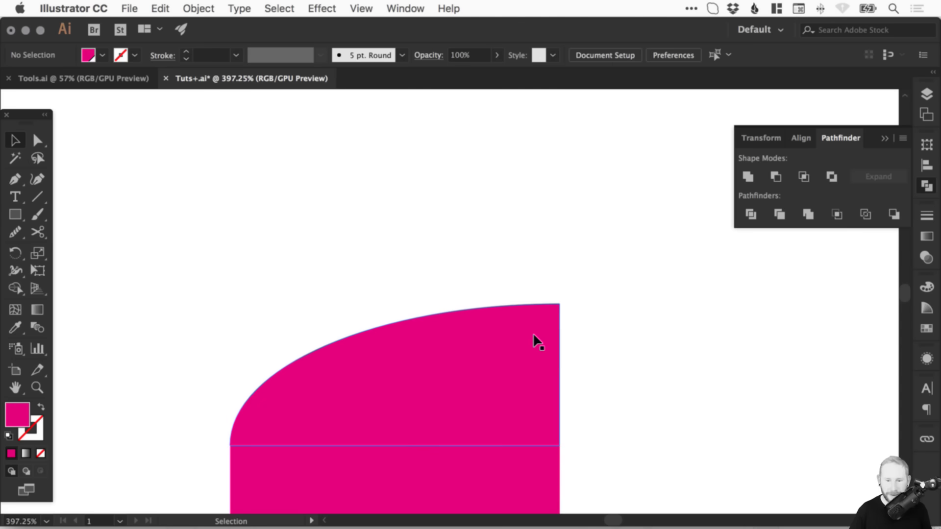
pyautogui.press('a')
pyautogui.press('super+z')
# Review the whole d with its quarter-circle cap at artboard size, with nothing selected.
pyautogui.press('super+minus')
pyautogui.press('super+minus')
pyautogui.press('super+minus')
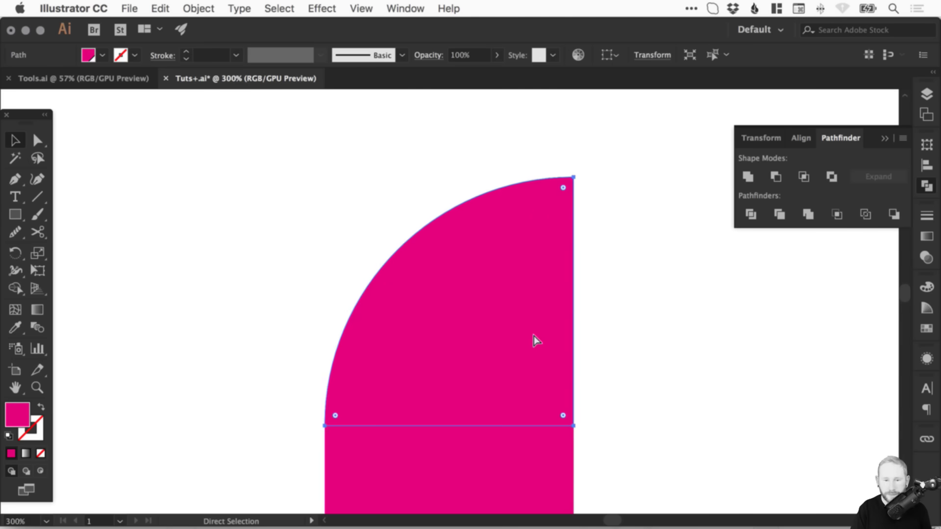
pyautogui.press('super+minus')
pyautogui.press('super+minus')
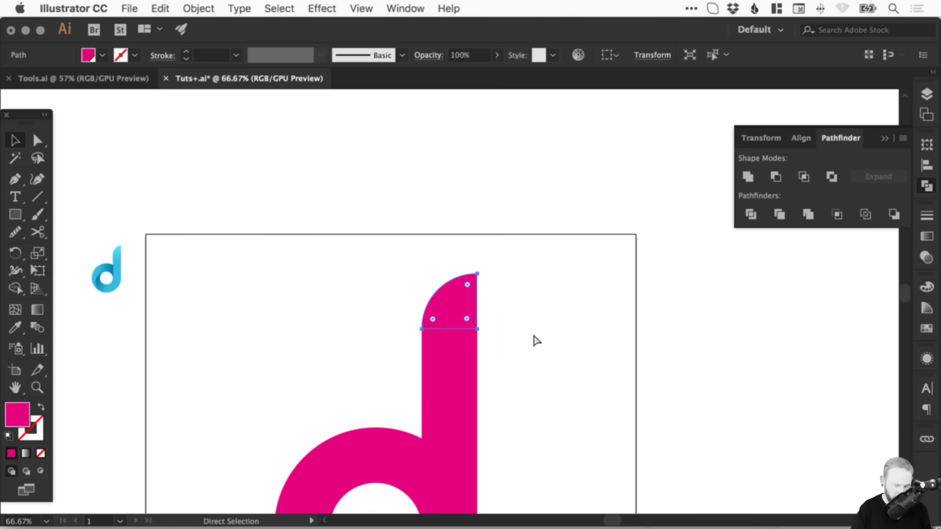
pyautogui.press('super+0')
pyautogui.press('v')
pyautogui.click(566, 159)
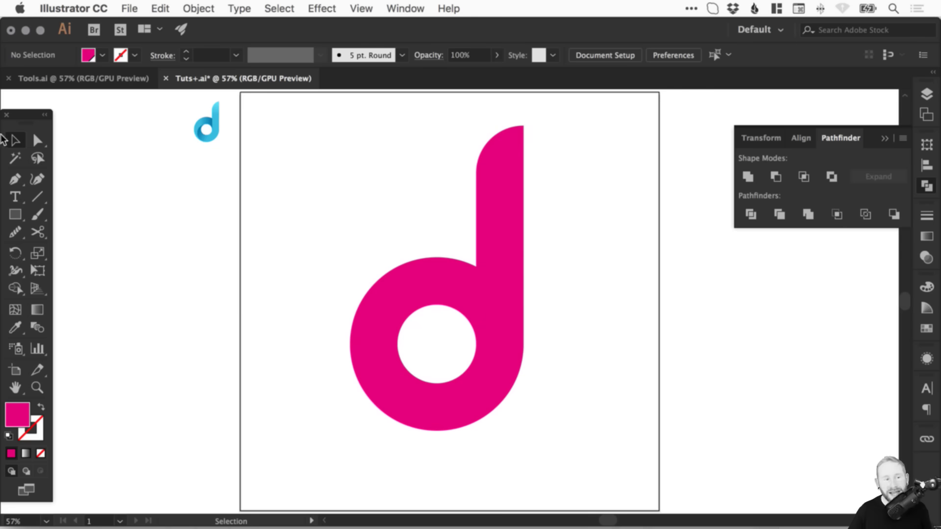
# Shorten the d's stem by moving the anchor points of the quarter-circle cap and the stem's top edge downward together.
pyautogui.click(44, 141)
pyautogui.moveTo(449, 120); pyautogui.dragTo(576, 259)
pyautogui.press('z')
pyautogui.press('a')
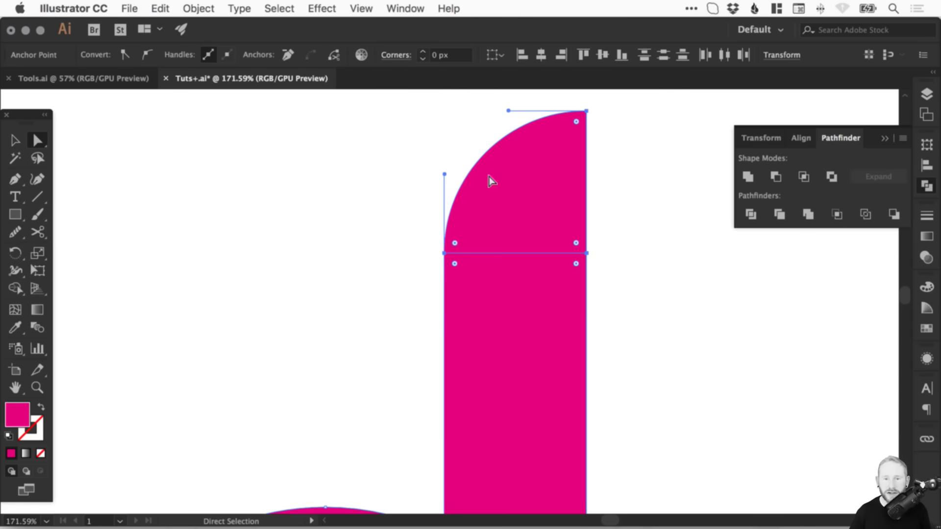
pyautogui.moveTo(417, 258); pyautogui.dragTo(377, 283)
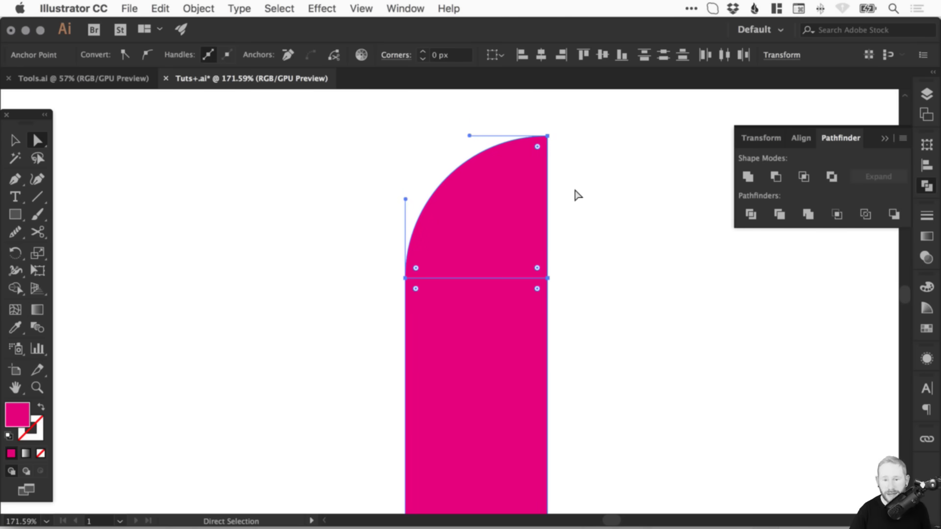
pyautogui.scroll(5, 577, 195)
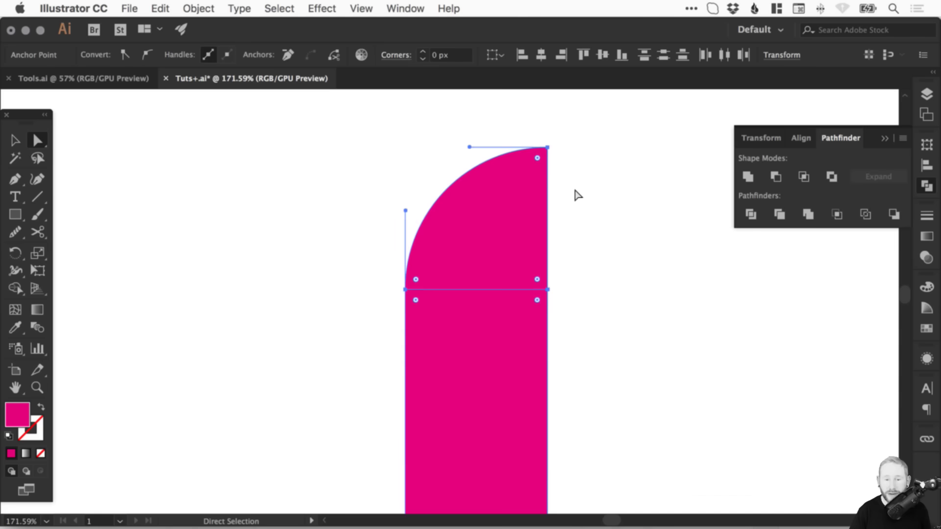
pyautogui.press('super+0')
pyautogui.press('a')
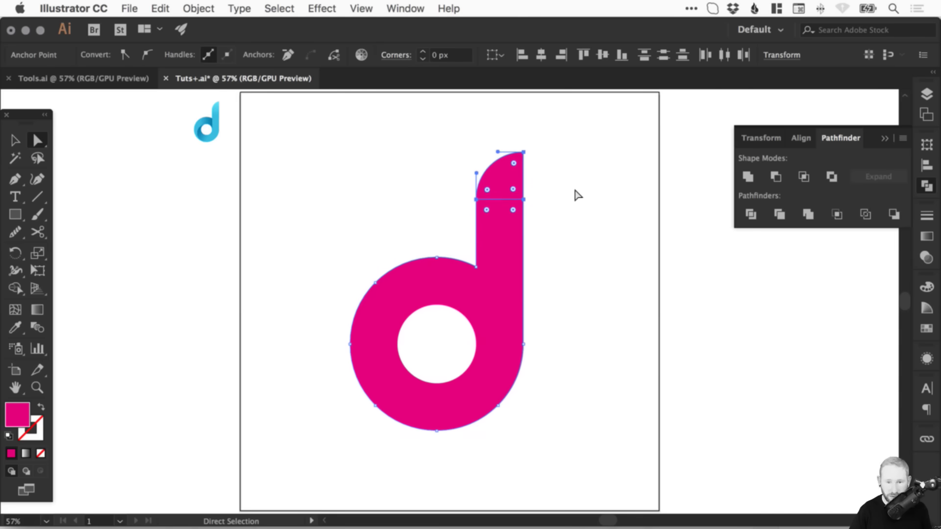
pyautogui.hotkey('shift', 'Down')
pyautogui.hotkey('shift', 'Down')
pyautogui.hotkey('shift', 'Down')
pyautogui.hotkey('shift', 'Down')
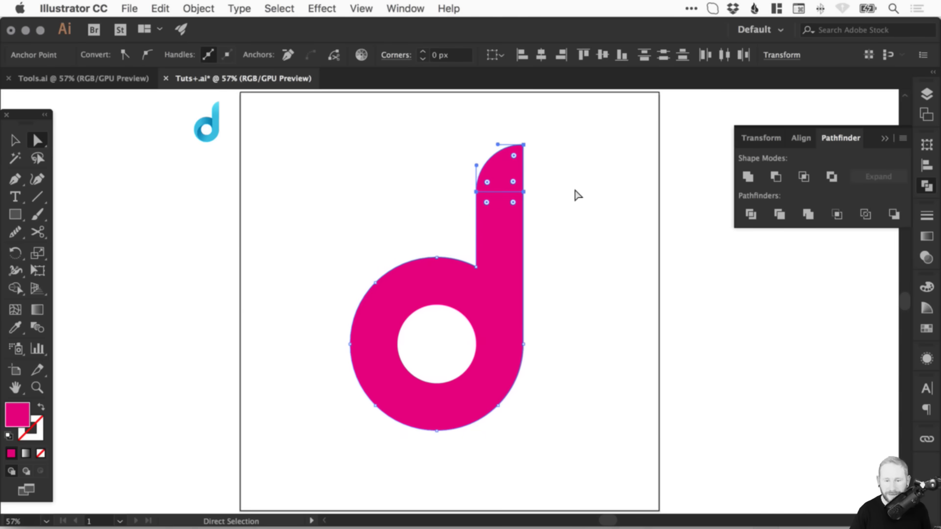
# Try uniting the quarter-circle cap with the d's body using Pathfinder Unite in outline view, and undo it.
pyautogui.press('v')
pyautogui.click(578, 215)
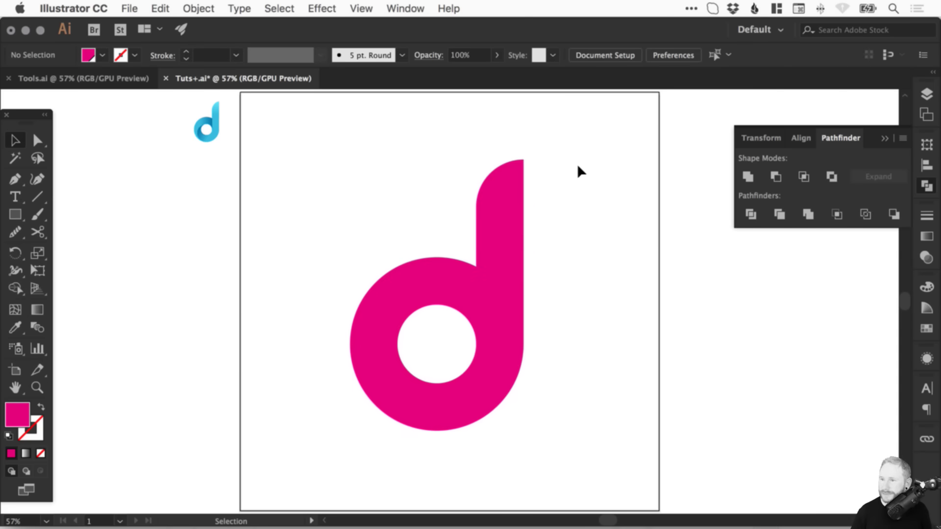
pyautogui.moveTo(547, 208); pyautogui.dragTo(337, 416)
pyautogui.hotkey('ctrl', 'y')
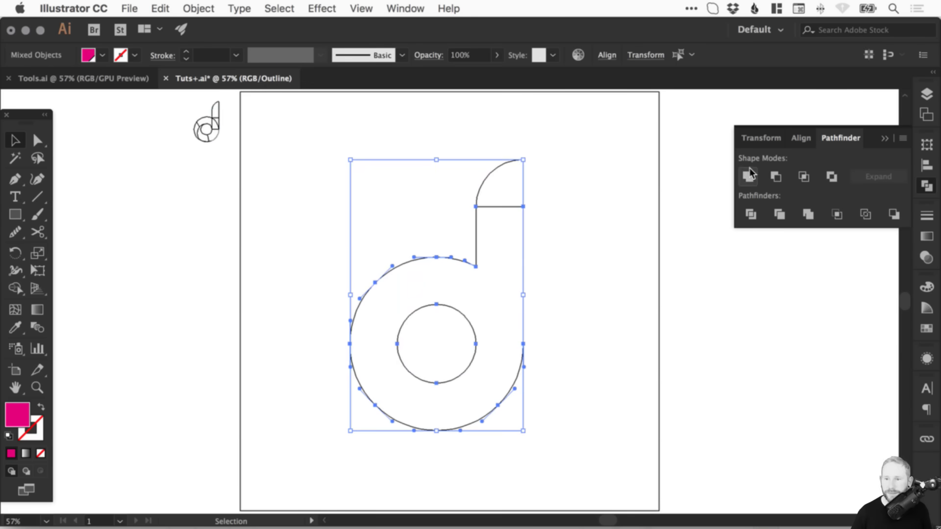
pyautogui.click(748, 177)
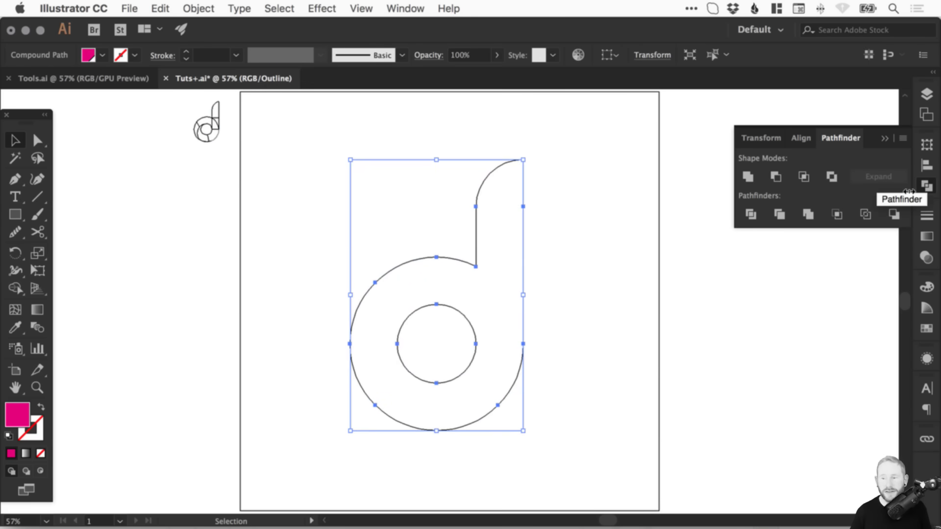
pyautogui.hotkey('ctrl', 'z')
# Merge the d's body and quarter-circle cap into one shape with the Shape Builder tool, return to preview and deselect.
pyautogui.click(15, 288)
pyautogui.moveTo(440, 280)
pyautogui.mouseDown()
pyautogui.moveTo(505, 267)
pyautogui.moveTo(503, 186)
pyautogui.mouseUp()
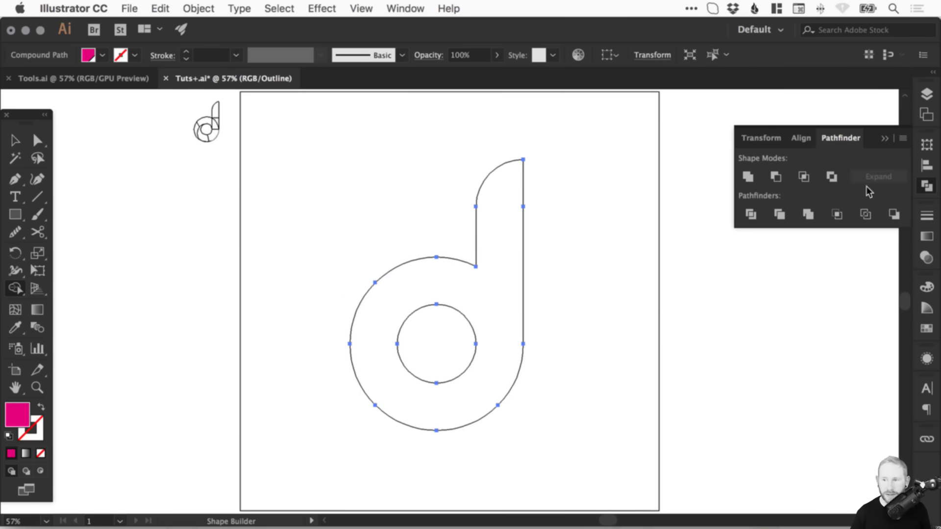
pyautogui.press('v')
pyautogui.press('a')
pyautogui.hotkey('ctrl', 'y')
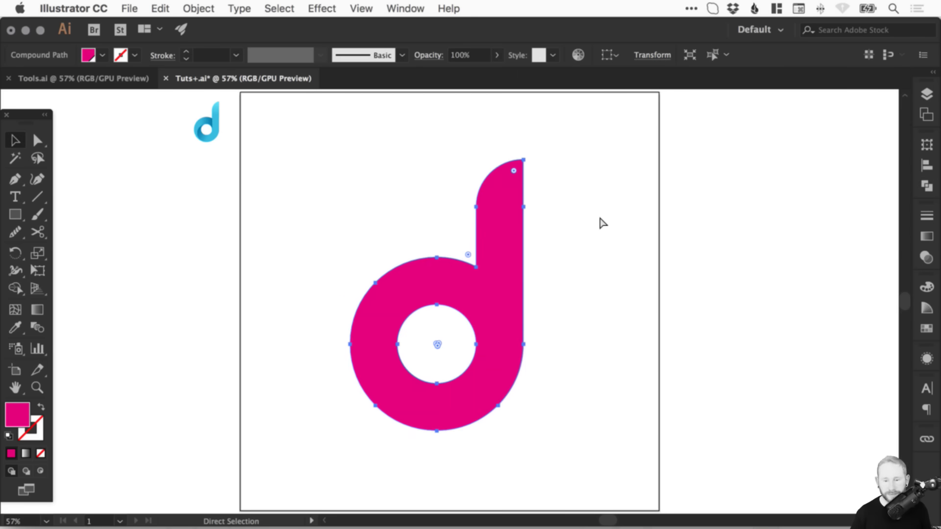
pyautogui.press('v')
pyautogui.click(632, 216)
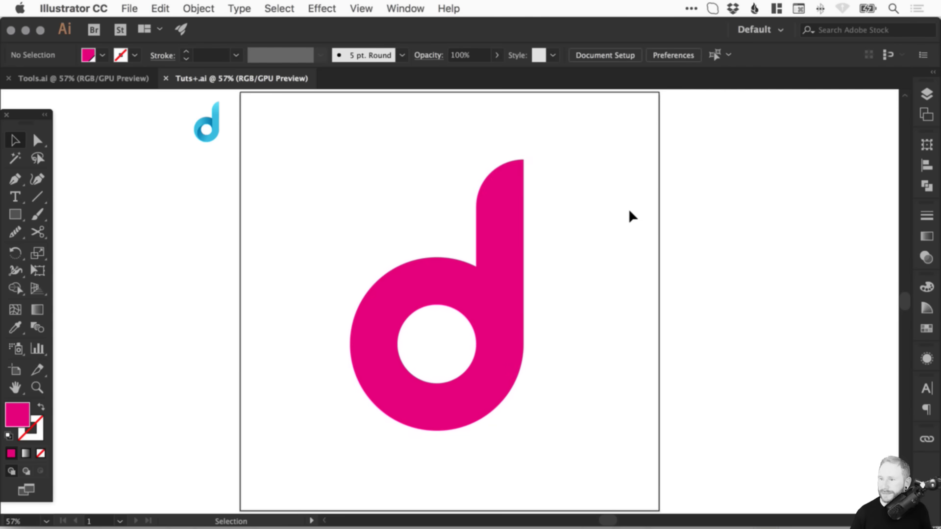
# Examine the sharp corner at the top right of the d's stem in close-up, with nothing selected.
pyautogui.click(493, 280)
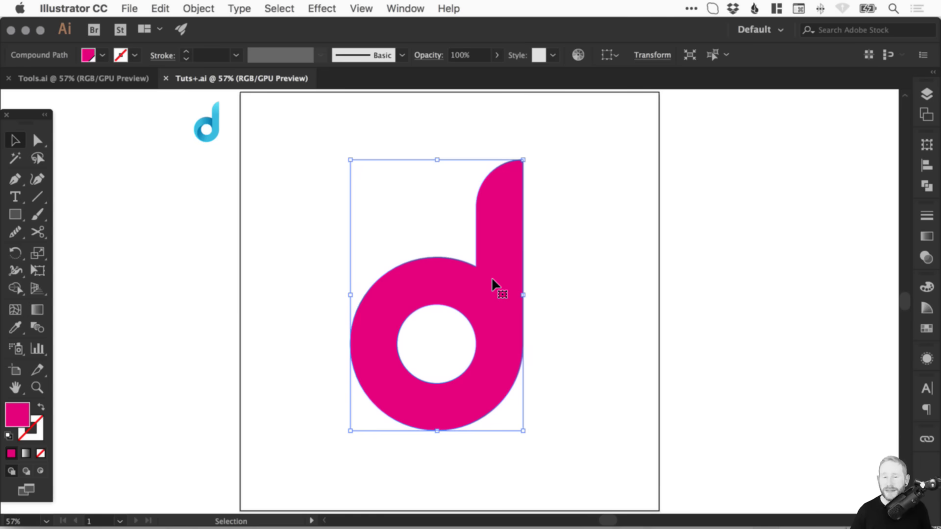
pyautogui.press('z')
pyautogui.moveTo(472, 147); pyautogui.dragTo(531, 199)
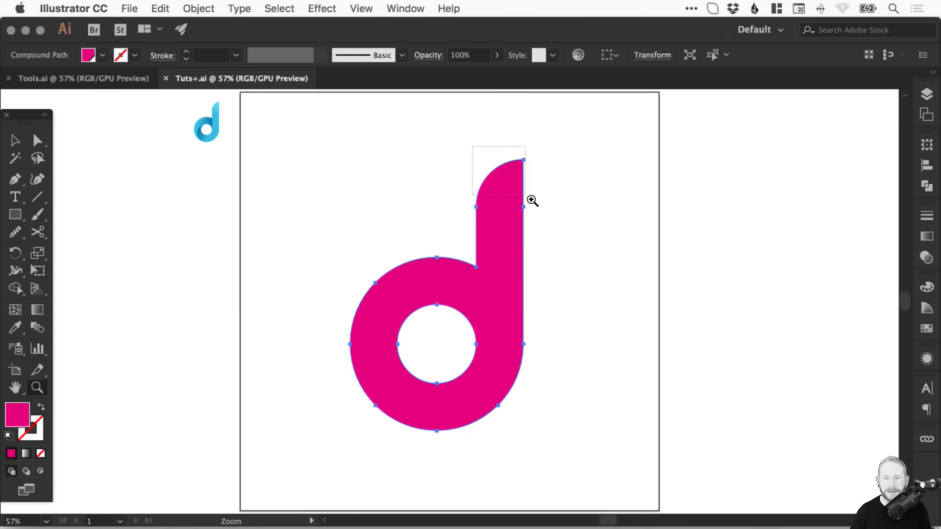
pyautogui.click(548, 207)
pyautogui.press('z')
pyautogui.moveTo(288, 157); pyautogui.dragTo(554, 406)
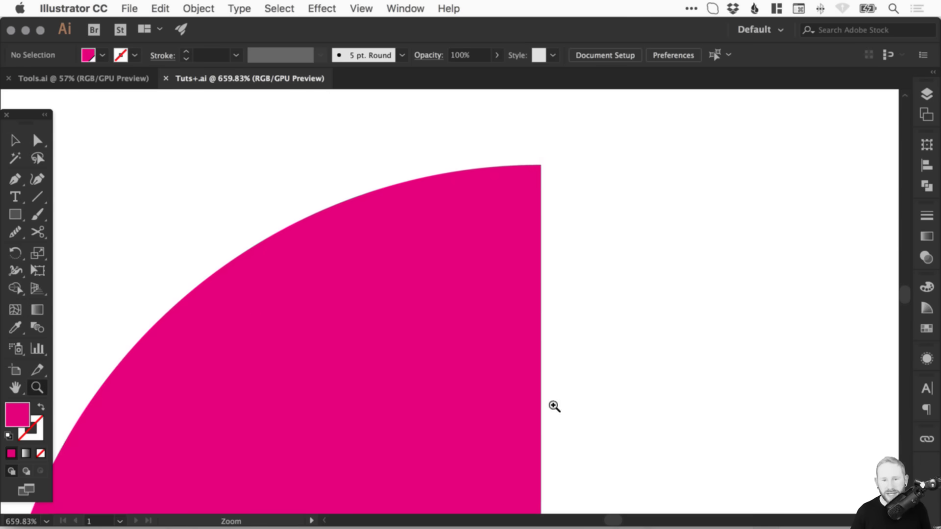
pyautogui.press('v')
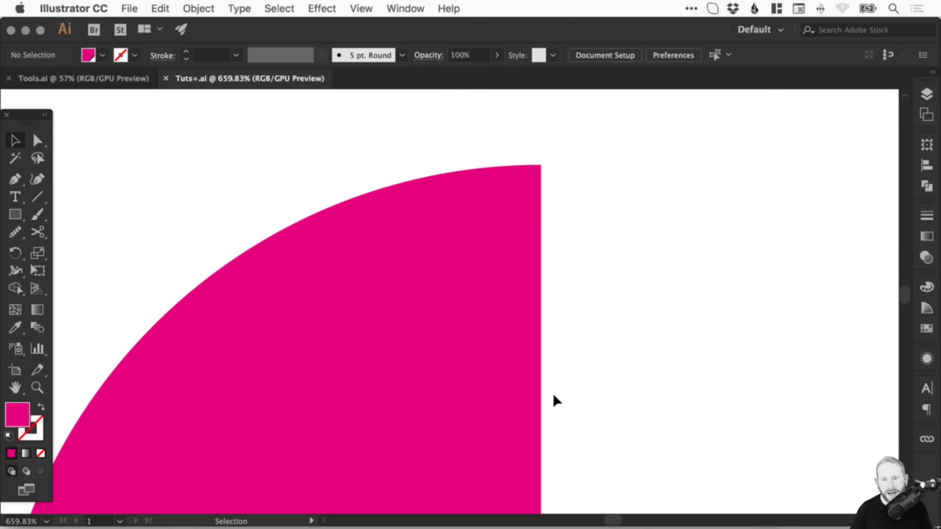
pyautogui.press('z')
pyautogui.moveTo(378, 120); pyautogui.dragTo(620, 315)
pyautogui.press('v')
pyautogui.press('space')
pyautogui.moveTo(335, 206); pyautogui.dragTo(297, 201)
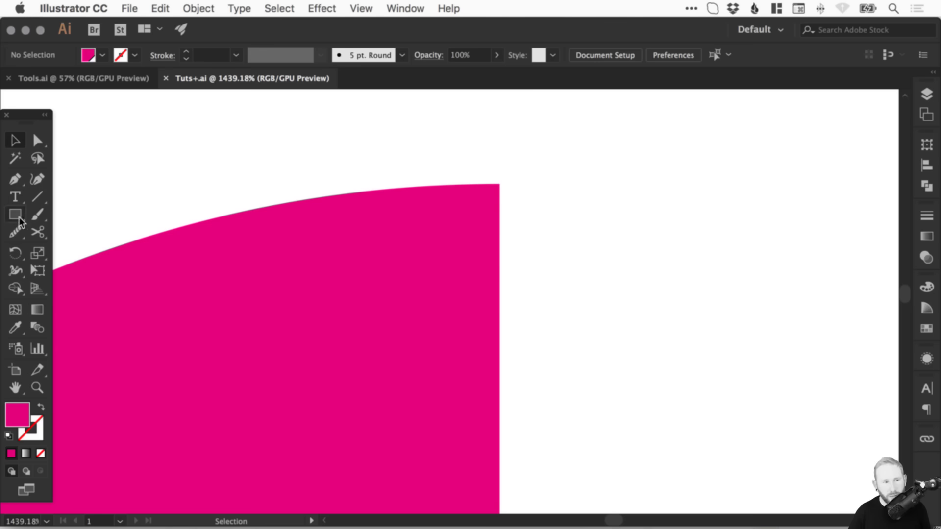
pyautogui.click(14, 180)
pyautogui.click(444, 185)
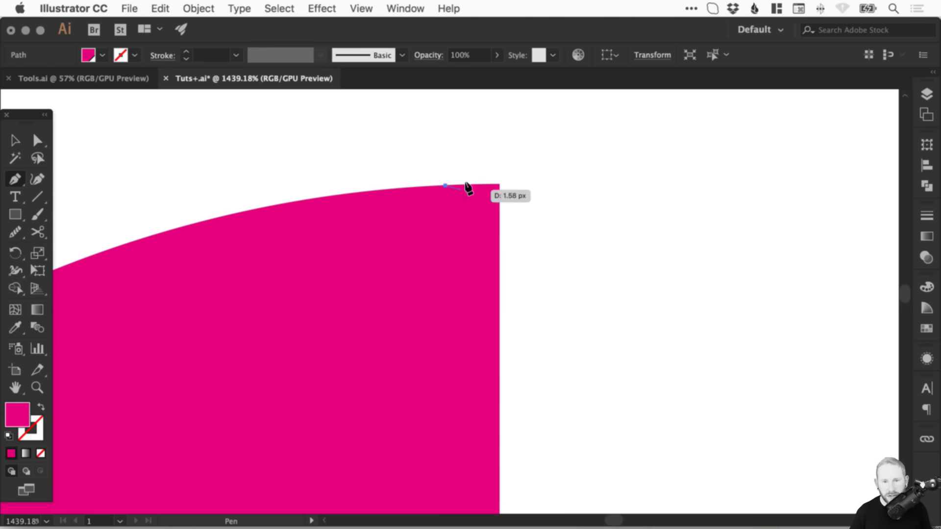
pyautogui.moveTo(499, 229); pyautogui.dragTo(498, 270)
pyautogui.press('v')
pyautogui.press('Delete')
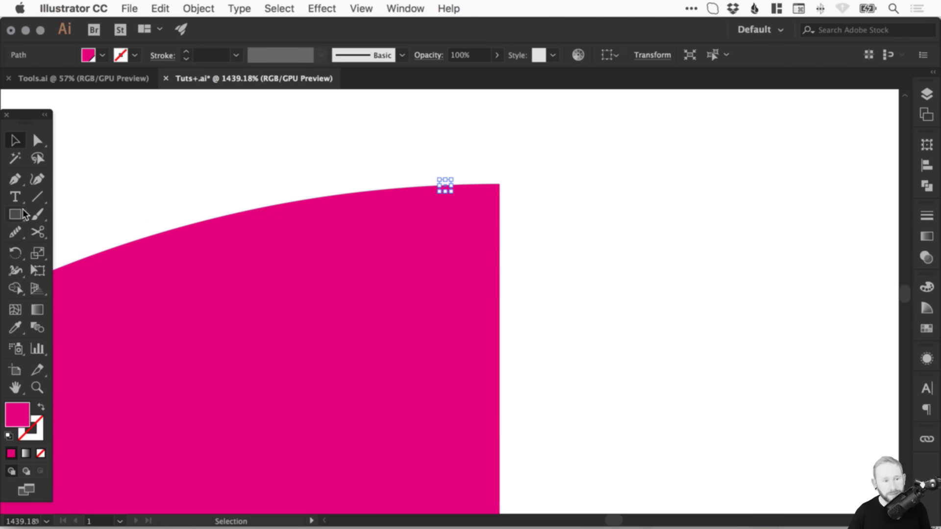
# Draw a small circle on the blank area beside the stem's sharp top corner and fill it yellow.
pyautogui.moveTo(19, 214); pyautogui.dragTo(100, 243)
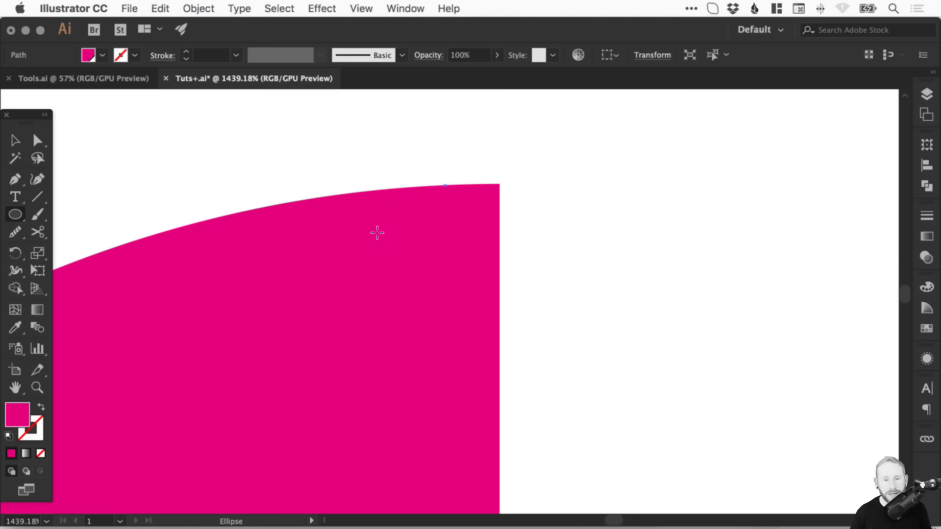
pyautogui.moveTo(551, 161); pyautogui.dragTo(620, 230)
pyautogui.keyDown('super'); pyautogui.click(657, 255); pyautogui.keyUp('super')
pyautogui.press('v')
pyautogui.click(585, 178)
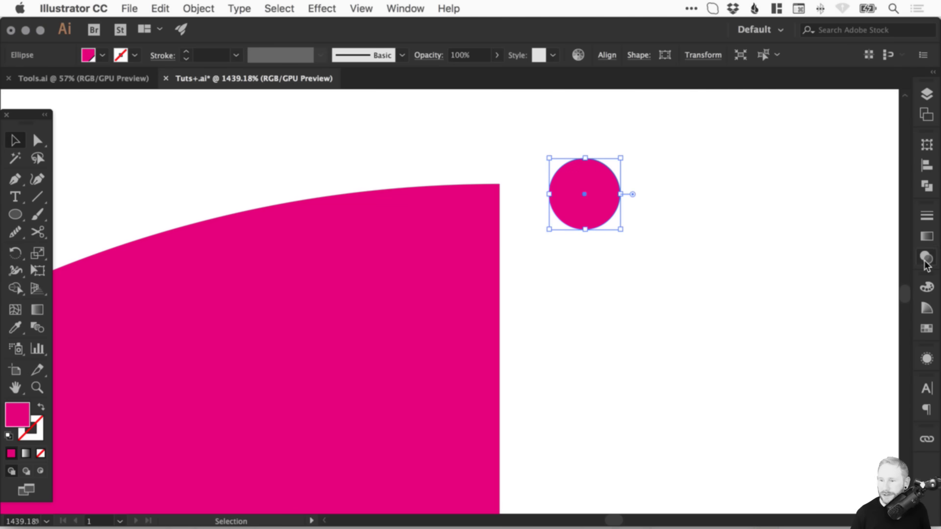
pyautogui.click(926, 328)
pyautogui.click(795, 326)
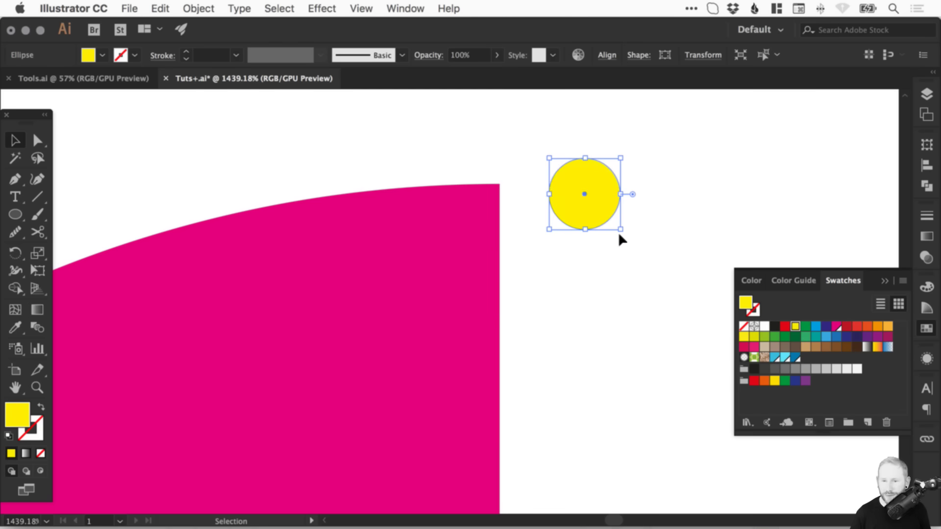
# Move the yellow circle into the stem's top corner, aligning its upper and right edges with the corner.
pyautogui.keyDown('super'); pyautogui.click(620, 237); pyautogui.keyUp('super')
pyautogui.press('super+space')
pyautogui.moveTo(399, 142); pyautogui.dragTo(642, 322)
pyautogui.press('space')
pyautogui.moveTo(412, 221); pyautogui.dragTo(559, 247)
pyautogui.moveTo(723, 207); pyautogui.dragTo(463, 267)
pyautogui.press('super+space')
pyautogui.moveTo(253, 169); pyautogui.dragTo(676, 415)
pyautogui.moveTo(482, 250); pyautogui.dragTo(431, 229)
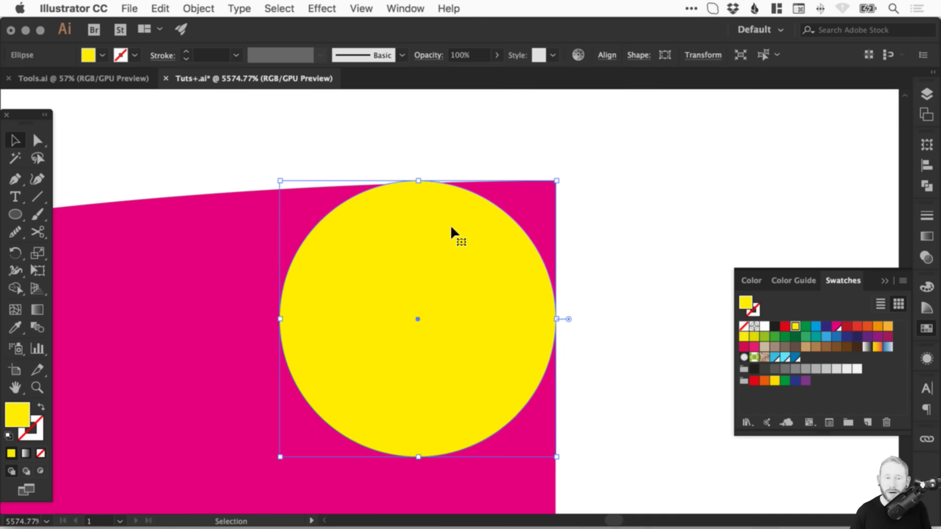
# Lower the yellow circle slightly until its top just meets the cap's curved edge, and deselect it.
pyautogui.click(364, 8)
pyautogui.click(398, 450)
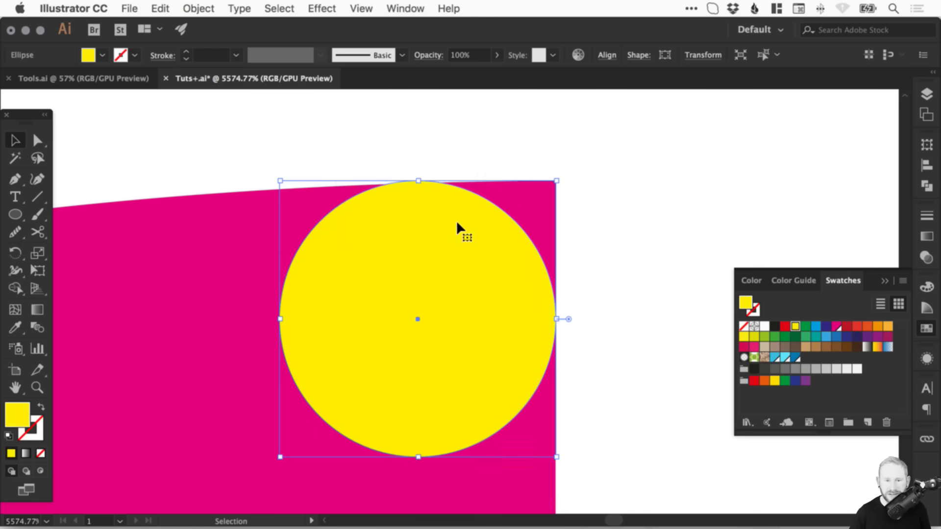
pyautogui.press('Down')
pyautogui.press('z')
pyautogui.moveTo(246, 157); pyautogui.dragTo(700, 390)
pyautogui.press('v')
pyautogui.moveTo(428, 247); pyautogui.dragTo(461, 280)
pyautogui.press('space')
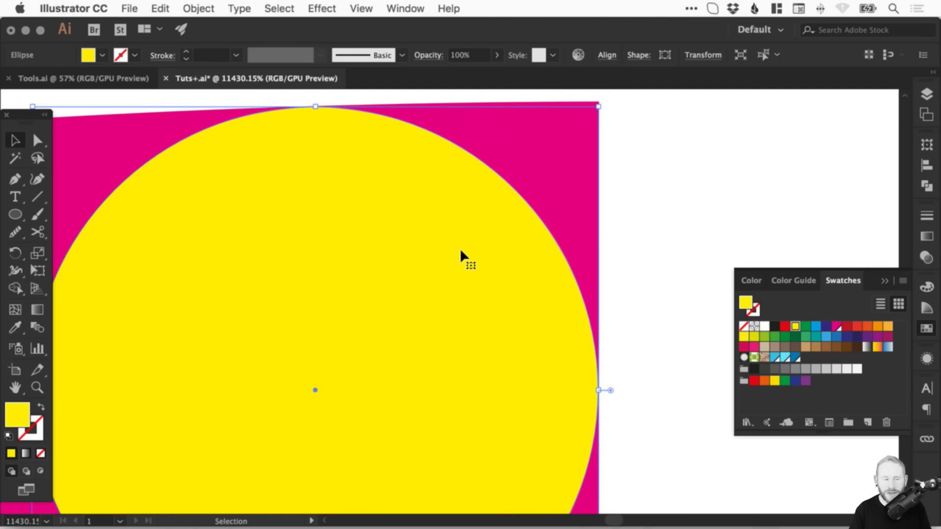
pyautogui.press('space')
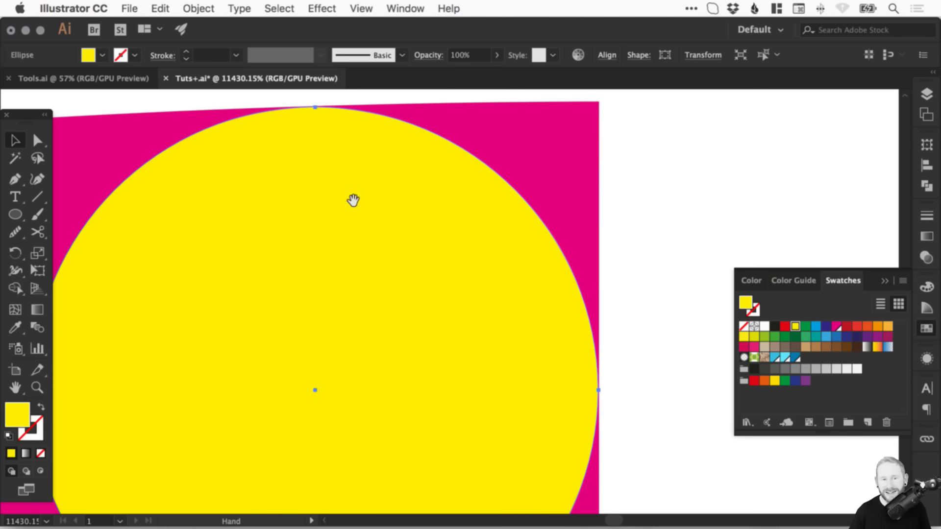
pyautogui.moveTo(353, 202); pyautogui.dragTo(355, 238)
pyautogui.press('super+space')
pyautogui.moveTo(269, 98); pyautogui.dragTo(423, 177)
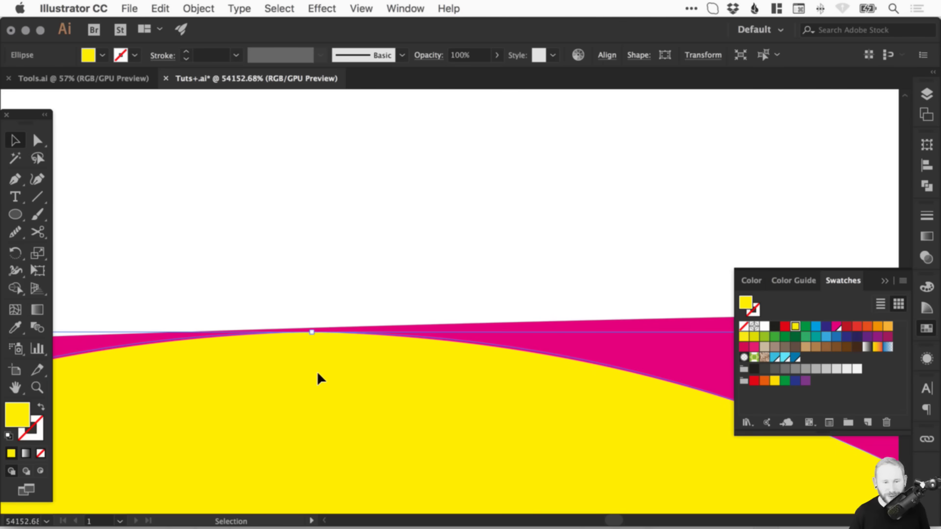
pyautogui.press('super+shift+a')
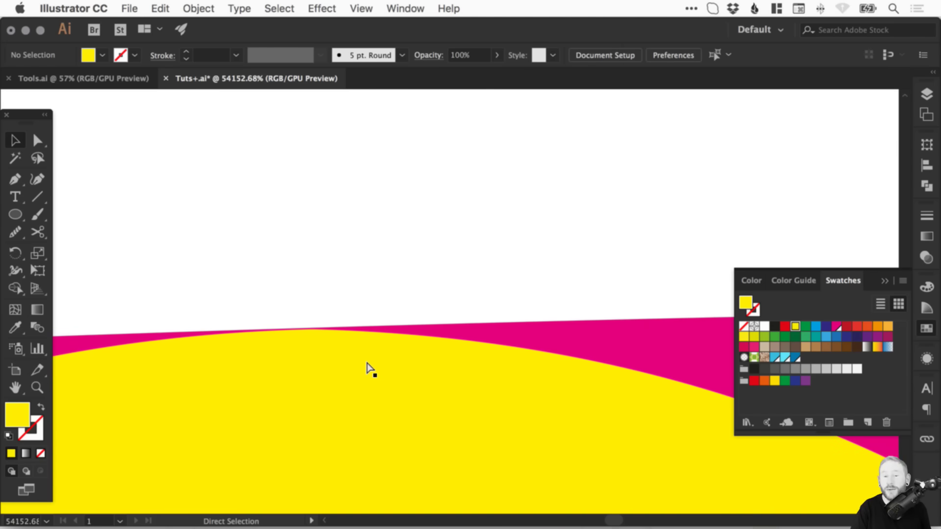
# Fine-tune the yellow circle's position so its top is tangent to the cap's curved edge.
pyautogui.scroll(-10, 367, 368)
pyautogui.press('super+space')
pyautogui.moveTo(241, 248); pyautogui.dragTo(548, 328)
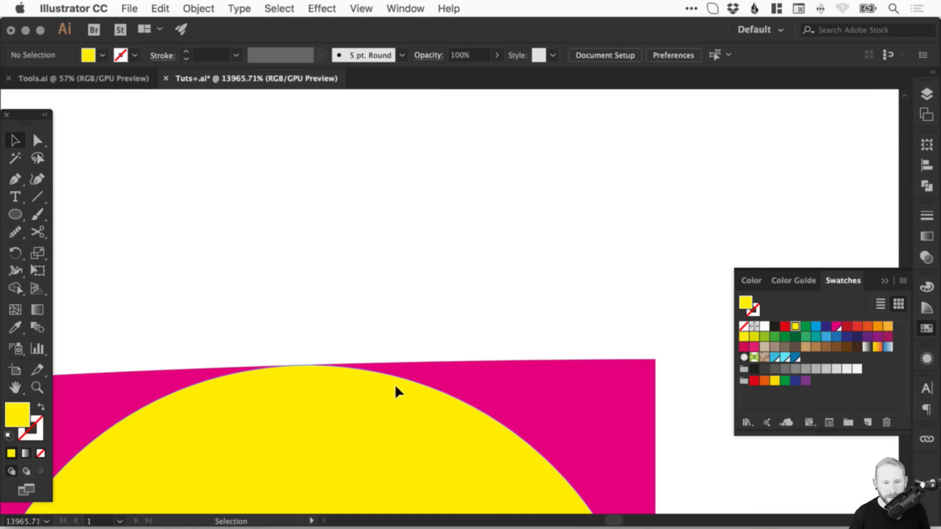
pyautogui.moveTo(394, 385); pyautogui.dragTo(395, 386)
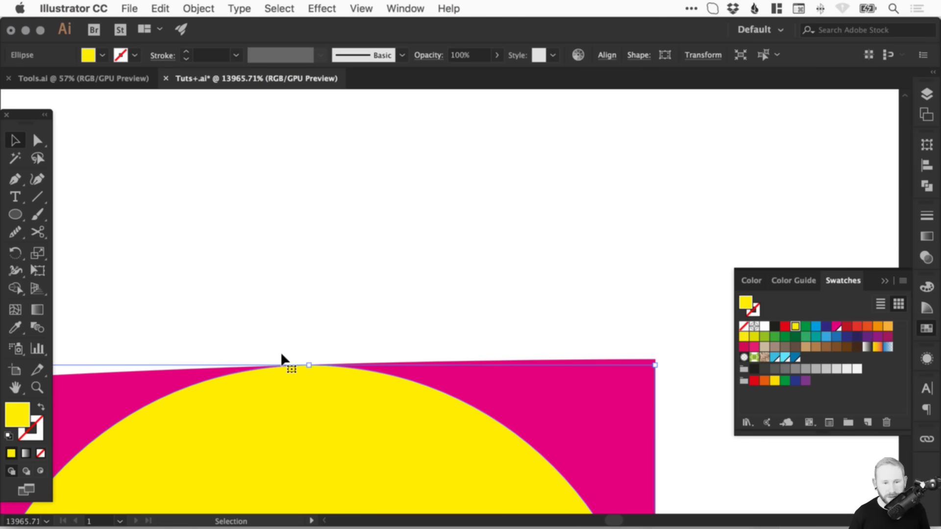
pyautogui.press('super+space')
pyautogui.moveTo(282, 318); pyautogui.dragTo(405, 377)
pyautogui.moveTo(351, 391); pyautogui.dragTo(349, 390)
pyautogui.keyDown('shift'); pyautogui.click(358, 389); pyautogui.keyUp('shift')
# Shift the yellow circle horizontally in tiny amounts so its right side touches the stem's straight right edge.
pyautogui.press('super+minus')
pyautogui.press('super+minus')
pyautogui.press('super+minus')
pyautogui.press('super+minus')
pyautogui.press('super+minus')
pyautogui.press('space')
pyautogui.moveTo(418, 415); pyautogui.dragTo(509, 397)
pyautogui.press('super+space')
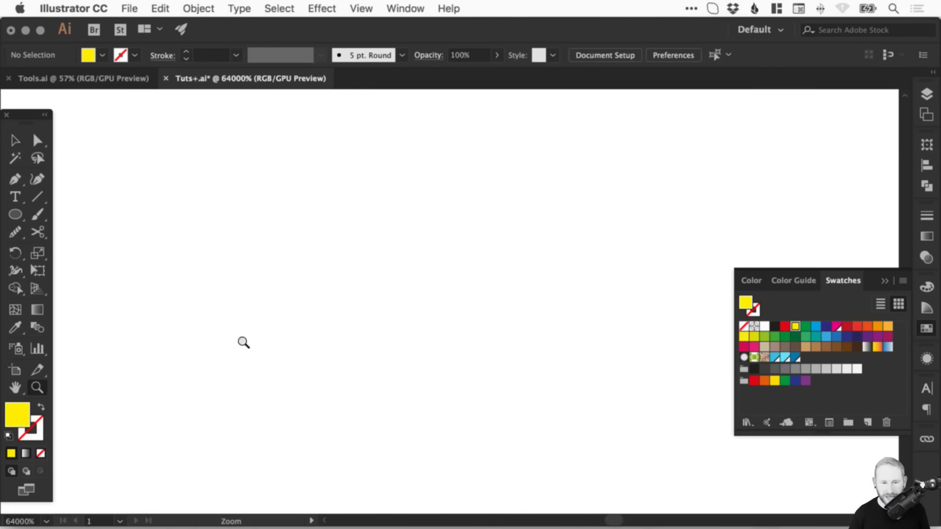
pyautogui.press('space')
pyautogui.moveTo(243, 343); pyautogui.dragTo(388, 312)
pyautogui.click(406, 326)
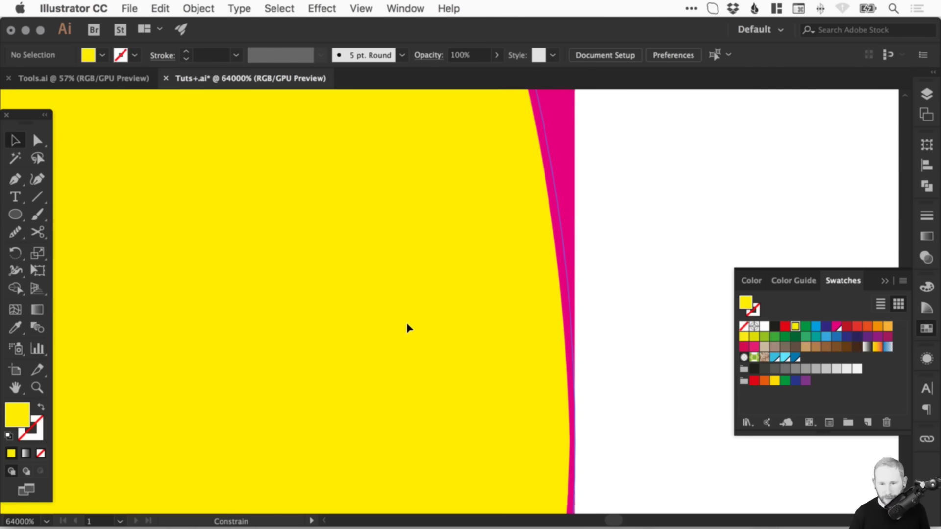
pyautogui.keyDown('shift'); pyautogui.click(402, 333); pyautogui.keyUp('shift')
# Check the circle's contact with the stem's curved top and straight right edge in outline and preview views.
pyautogui.press('super+minus')
pyautogui.press('super+minus')
pyautogui.press('super+minus')
pyautogui.press('super+minus')
pyautogui.press('super+minus')
pyautogui.press('super+minus')
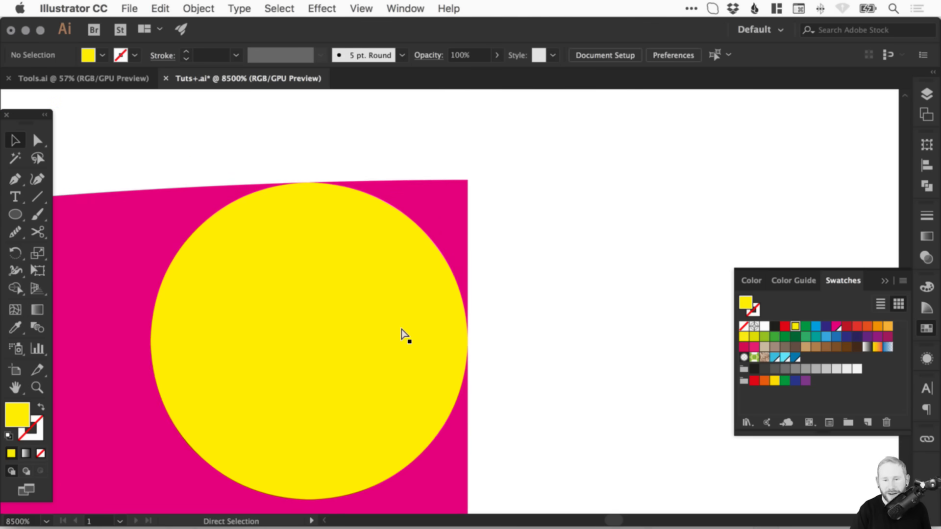
pyautogui.press('super+y')
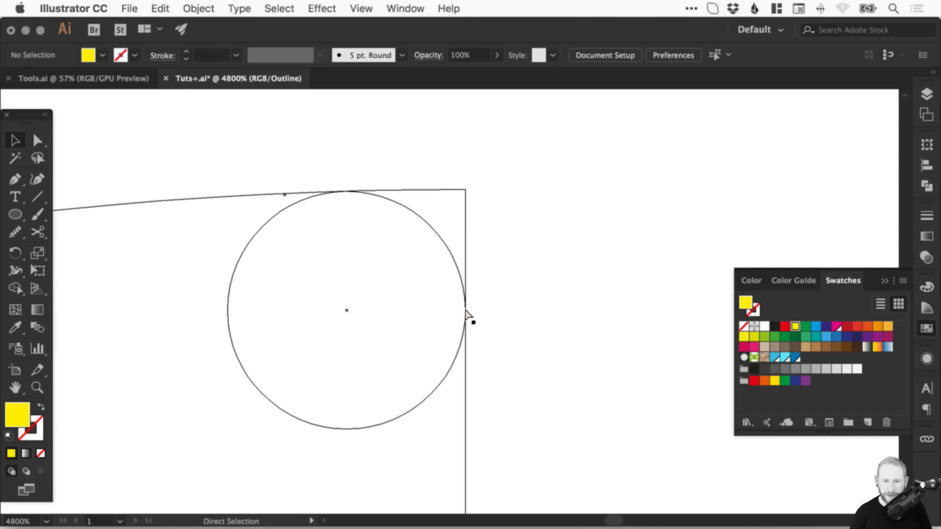
pyautogui.press('super+y')
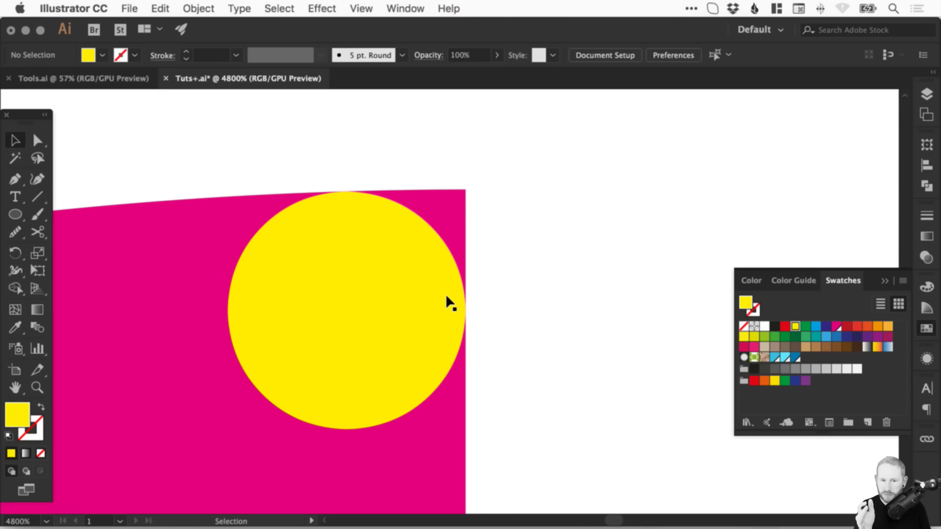
# Pull the yellow circle's left and bottom anchor points outside the stem, leaving its upper-right arc as the rounded corner boundary.
pyautogui.click(40, 142)
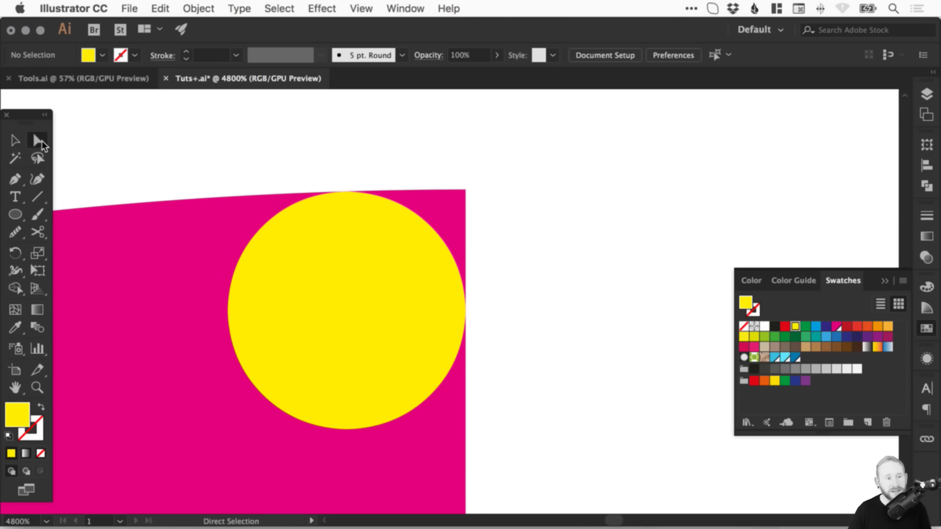
pyautogui.click(229, 310)
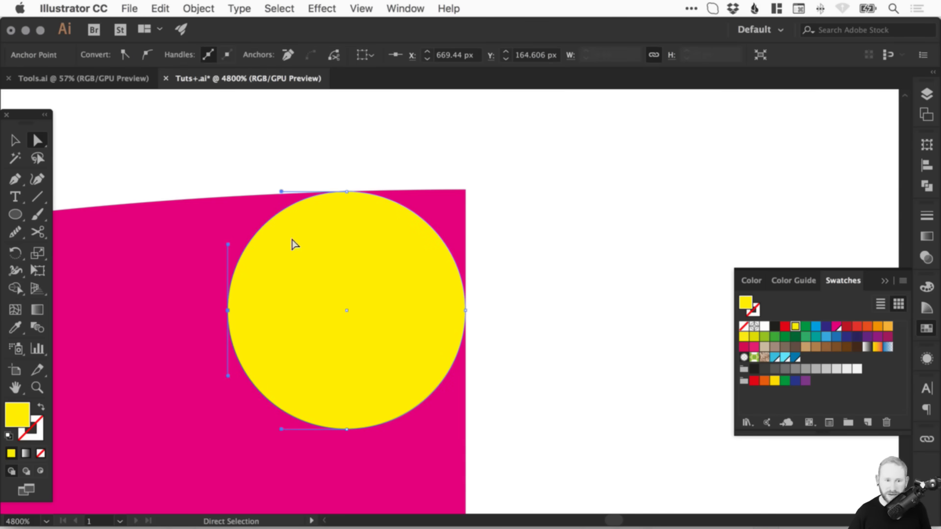
pyautogui.moveTo(229, 311); pyautogui.dragTo(260, 117)
pyautogui.click(348, 427)
pyautogui.moveTo(348, 427); pyautogui.dragTo(694, 109)
pyautogui.press('space')
pyautogui.moveTo(483, 210); pyautogui.dragTo(490, 242)
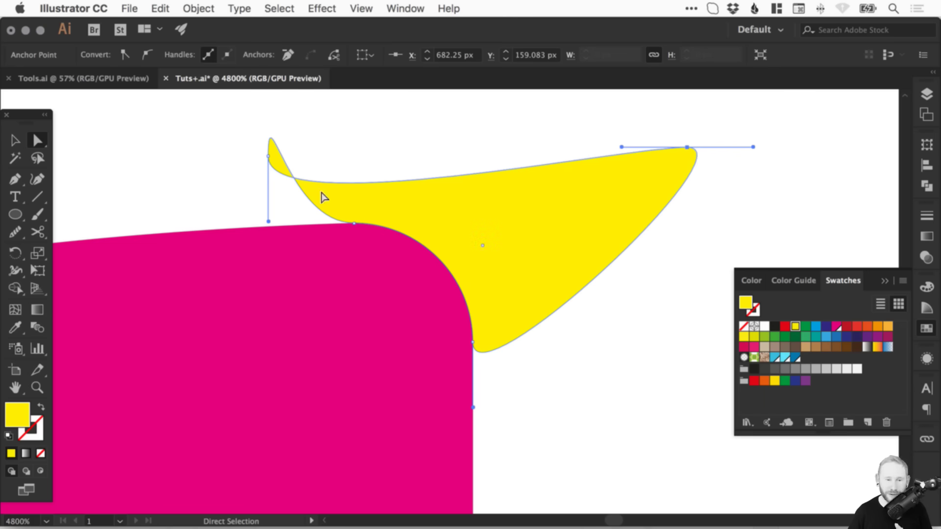
# Try subtracting the yellow shape from the d with Pathfinder Minus Front, and undo it.
pyautogui.click(15, 141)
pyautogui.moveTo(157, 140); pyautogui.dragTo(566, 392)
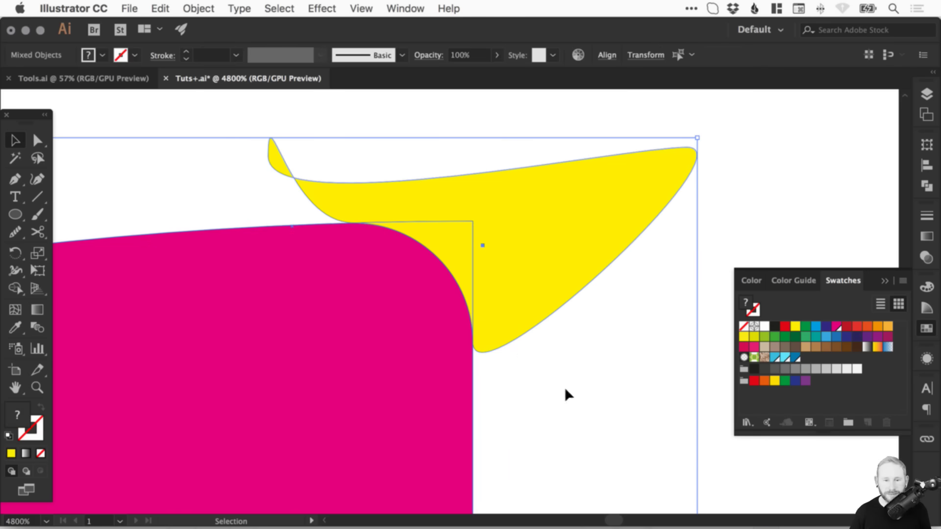
pyautogui.click(926, 186)
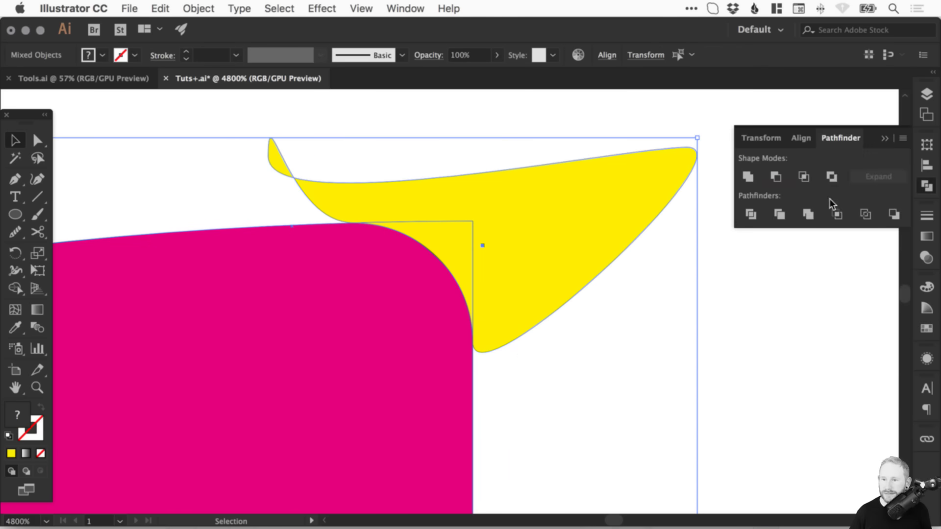
pyautogui.click(776, 178)
pyautogui.press('super+z')
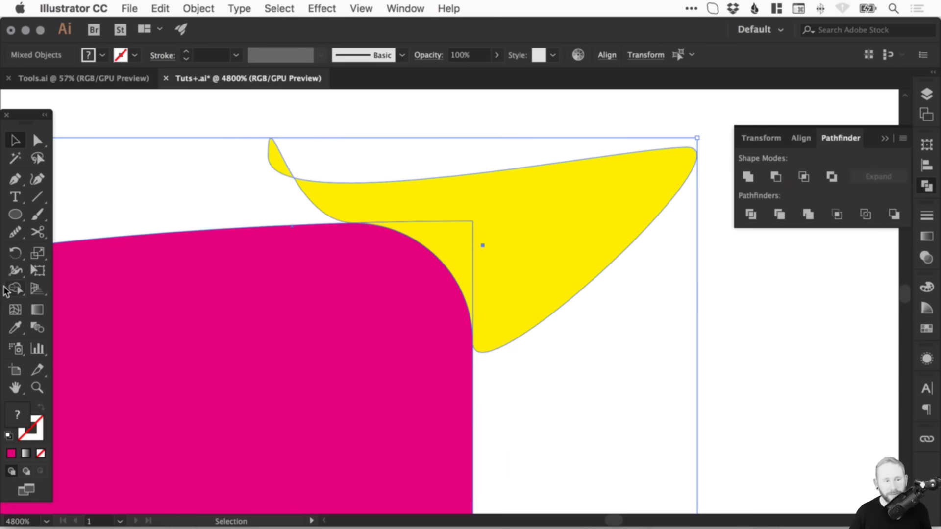
# Remove the three yellow regions around the stem's rounded top corner with the Shape Builder tool, leaving only the magenta d.
pyautogui.click(14, 289)
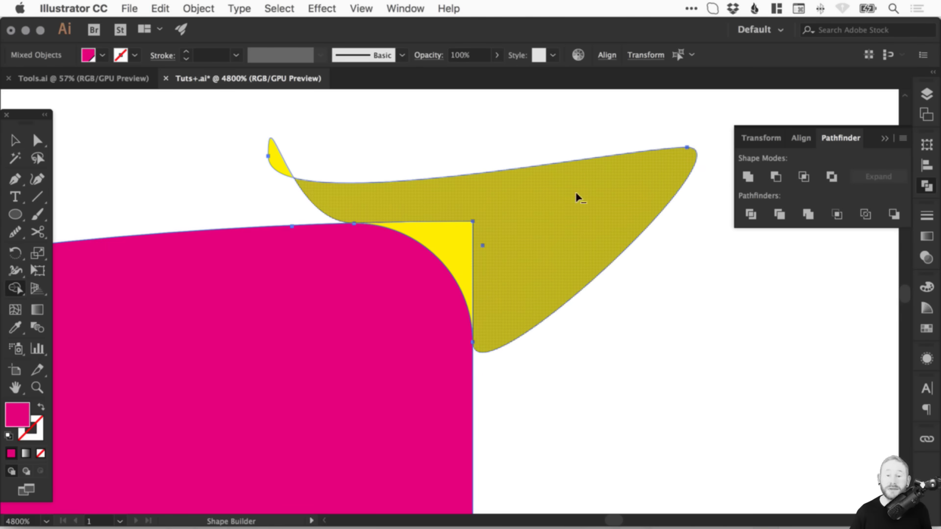
pyautogui.keyDown('alt'); pyautogui.click(557, 211); pyautogui.keyUp('alt')
pyautogui.keyDown('alt'); pyautogui.click(448, 233); pyautogui.keyUp('alt')
pyautogui.keyDown('alt'); pyautogui.click(278, 161); pyautogui.keyUp('alt')
pyautogui.press('v')
pyautogui.click(380, 153)
# Check the stem's rounded corner in outline and preview views, and examine the whole d on the artboard.
pyautogui.press('super+y')
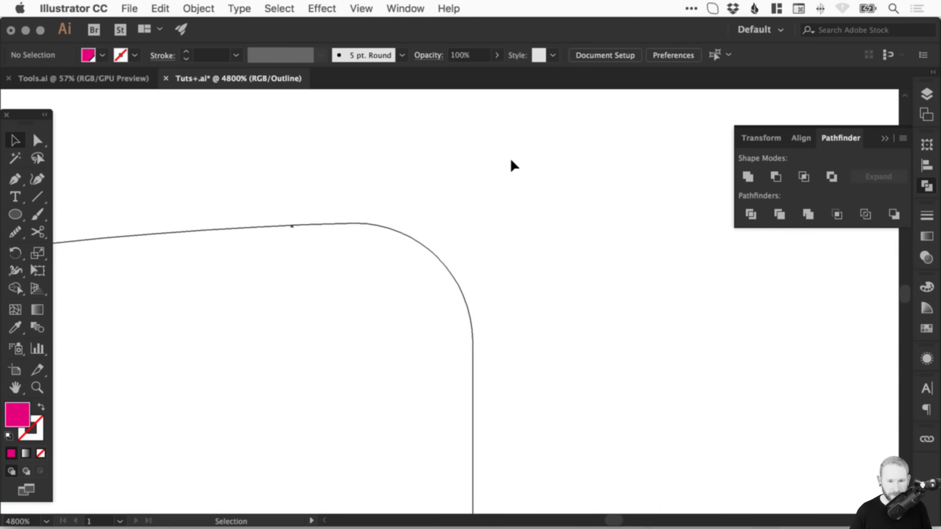
pyautogui.press('a')
pyautogui.press('super+minus')
pyautogui.press('super+minus')
pyautogui.press('super+minus')
pyautogui.press('super+minus')
pyautogui.press('super+minus')
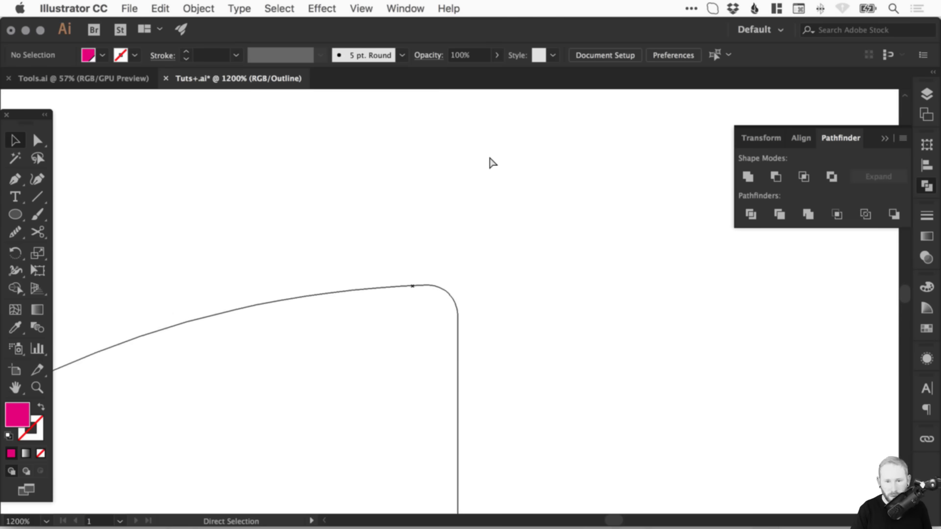
pyautogui.press('super+y')
pyautogui.press('super+0')
pyautogui.press('v')
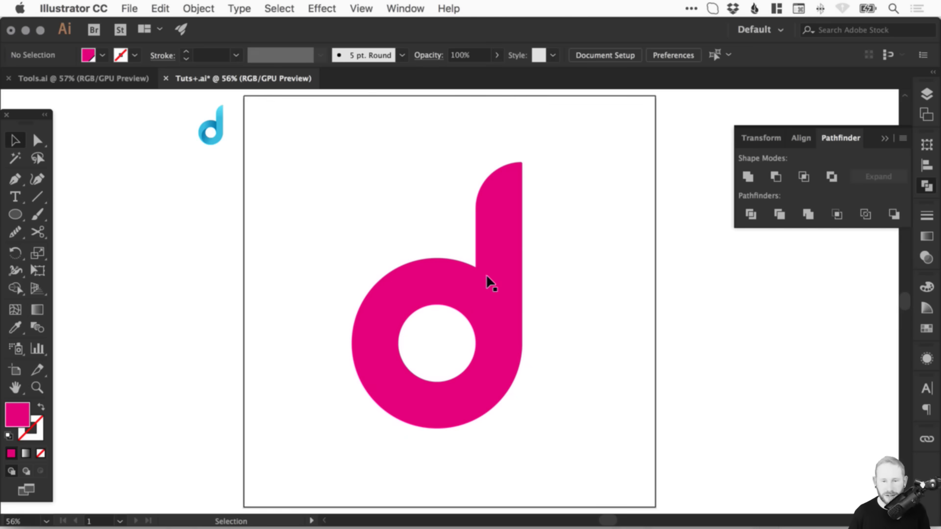
pyautogui.click(936, 187)
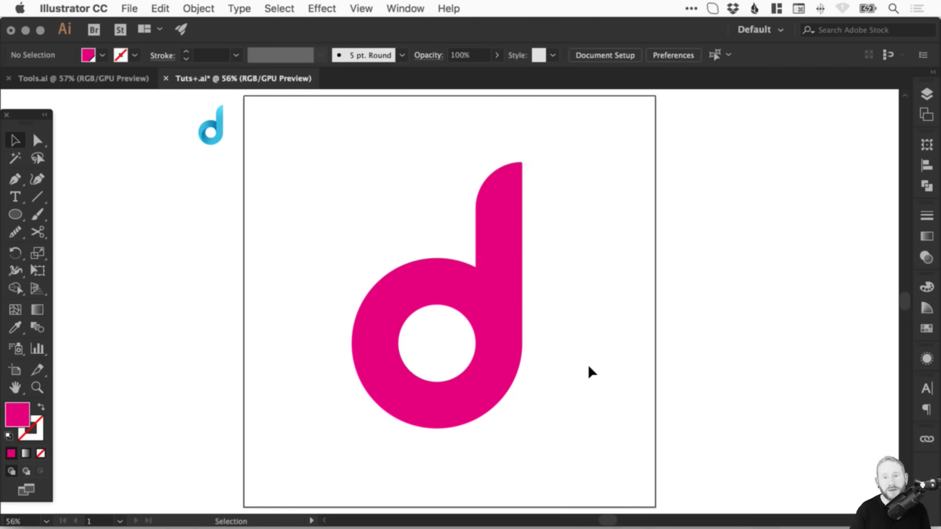
# Inspect the top of the stem up close and save the document.
pyautogui.press('z')
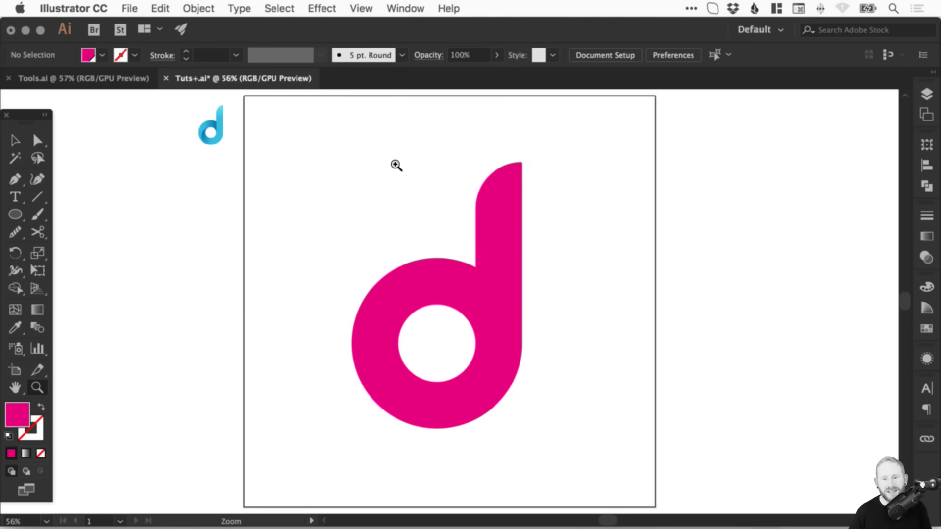
pyautogui.moveTo(417, 143); pyautogui.dragTo(554, 223)
pyautogui.press('v')
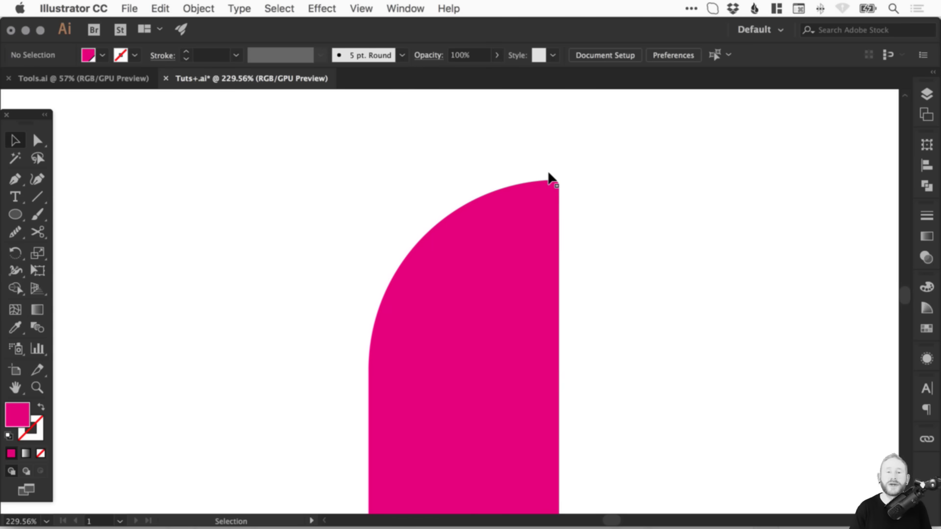
pyautogui.press('a')
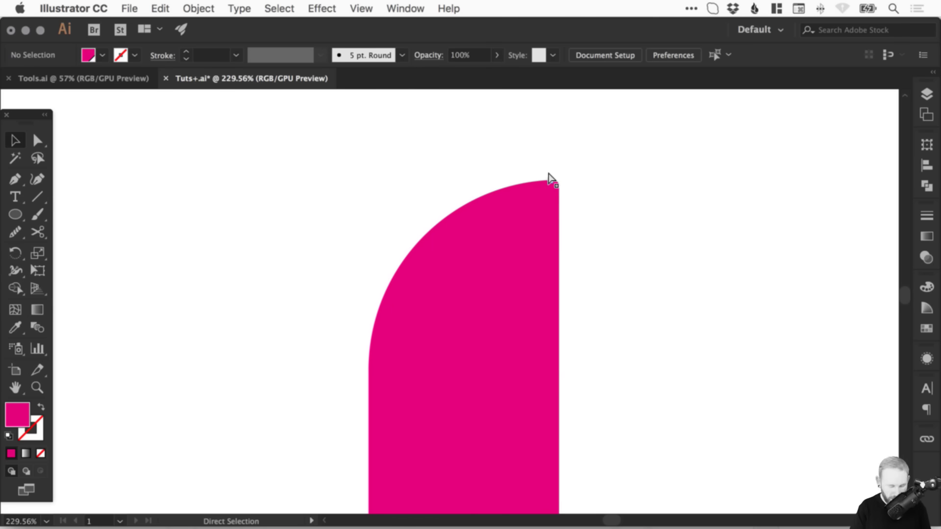
pyautogui.press('super+0')
pyautogui.press('super+s')
pyautogui.press('v')
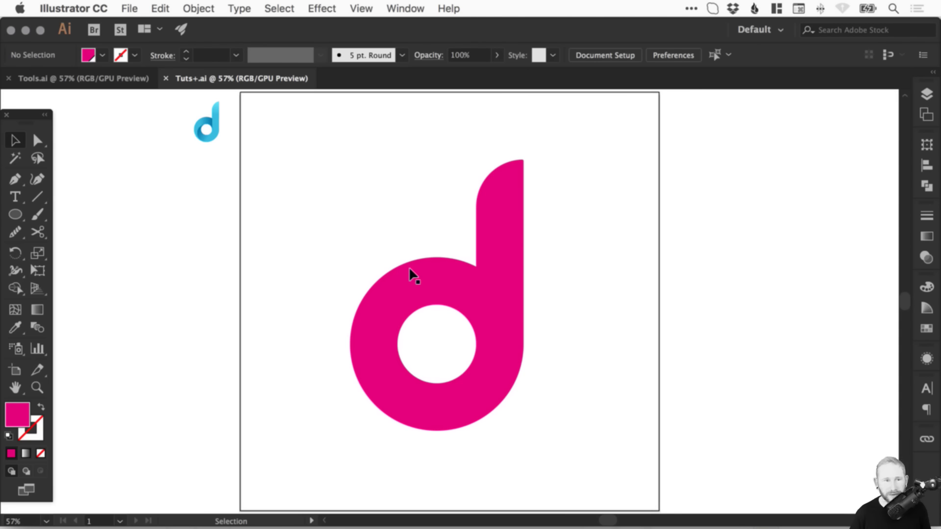
# Lengthen the d's stem by moving its top anchor points straight up in large increments, and save the document.
pyautogui.press('a')
pyautogui.moveTo(435, 151); pyautogui.dragTo(578, 216)
pyautogui.hotkey('shift', 'Up')
pyautogui.hotkey('shift', 'Up')
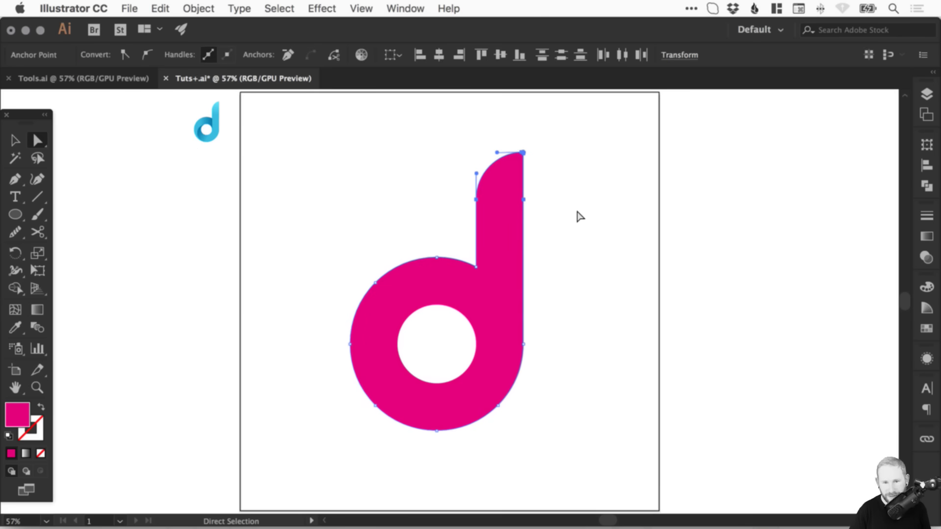
pyautogui.press('v')
pyautogui.click(599, 255)
pyautogui.press('super+s')
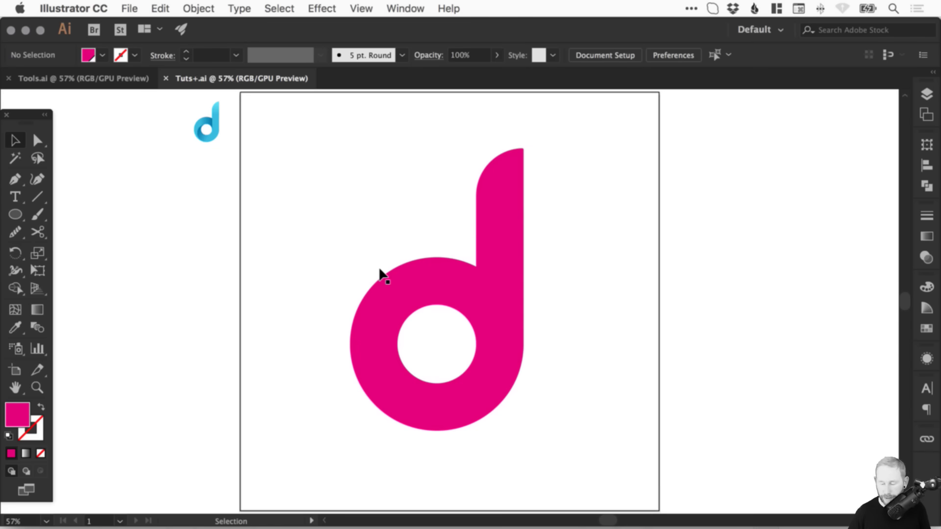
# Turn on Smart Guides and the precise Pen cursor for tracing over the d's bowl.
pyautogui.press('z')
pyautogui.moveTo(310, 165); pyautogui.dragTo(615, 430)
pyautogui.press('space')
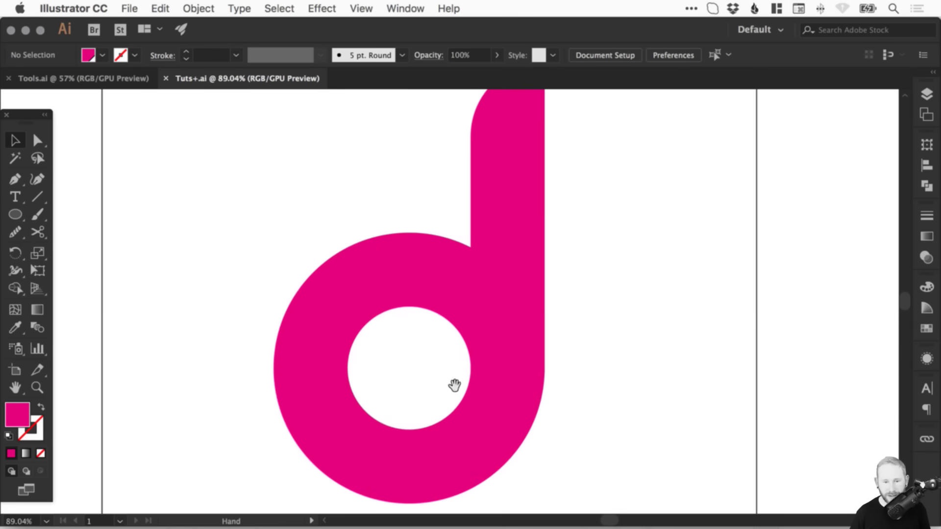
pyautogui.moveTo(454, 386); pyautogui.dragTo(507, 338)
pyautogui.click(14, 175)
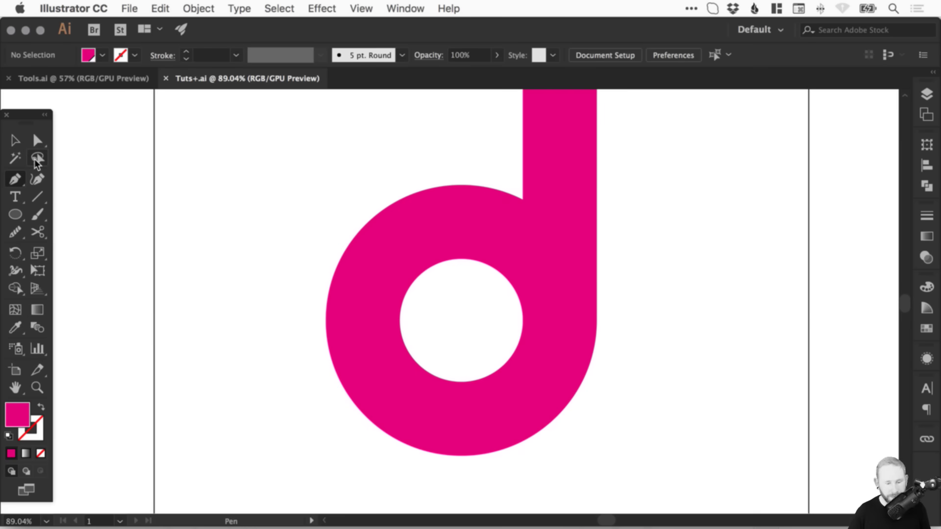
pyautogui.press('super+equal')
pyautogui.press('super+equal')
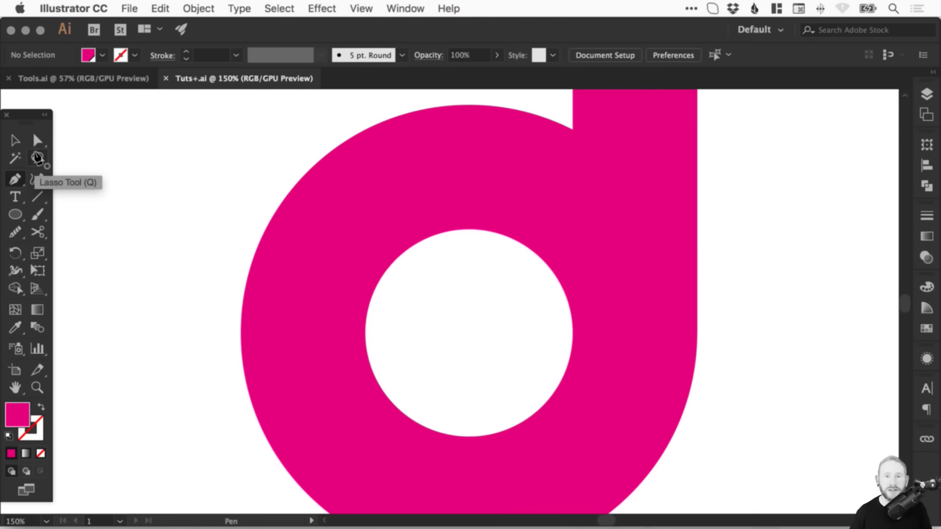
pyautogui.scroll(-5, 380, 245)
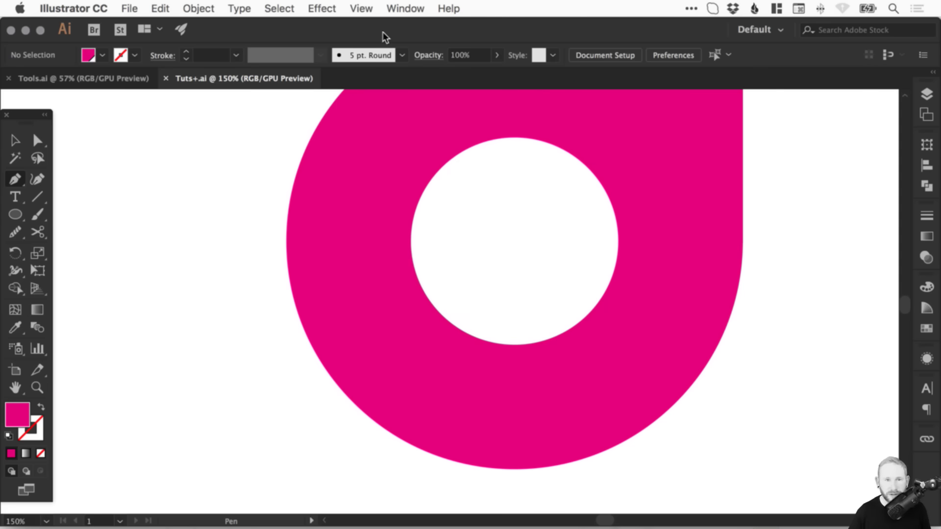
pyautogui.click(361, 9)
pyautogui.click(369, 455)
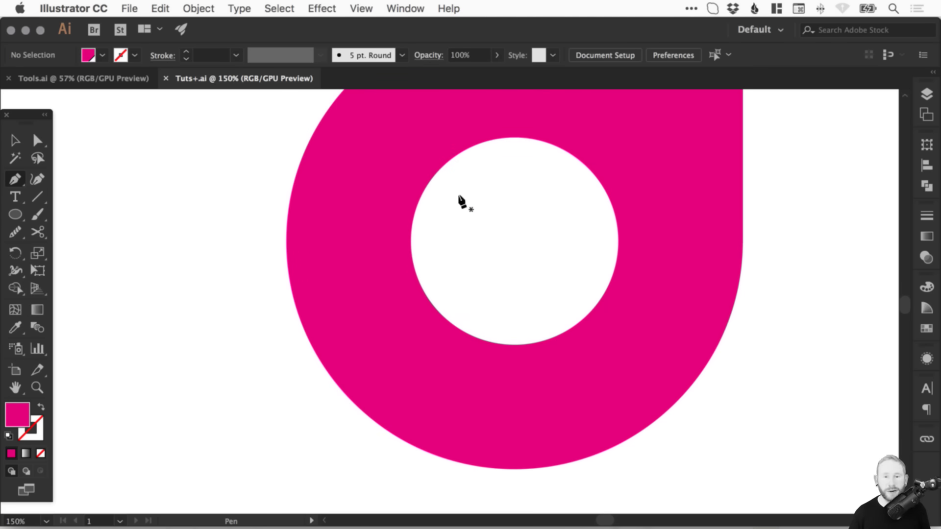
pyautogui.press('capslock')
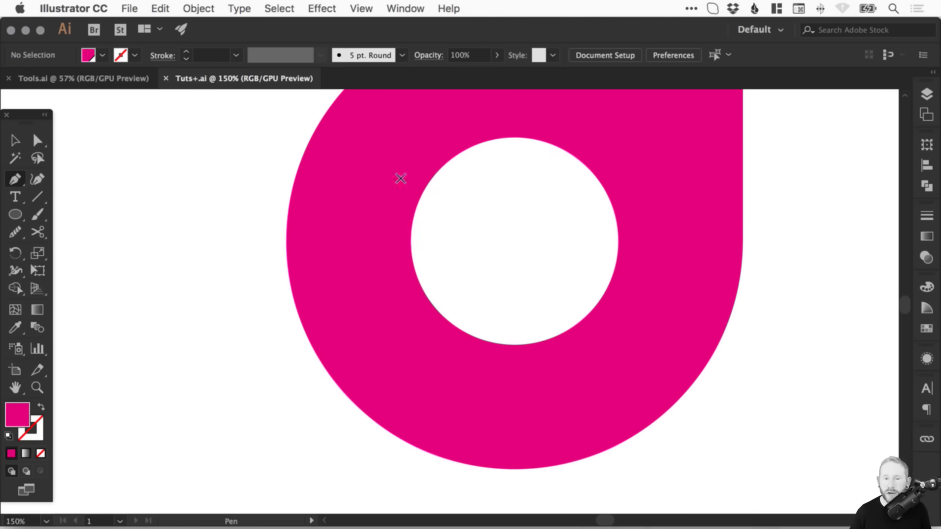
pyautogui.click(439, 168)
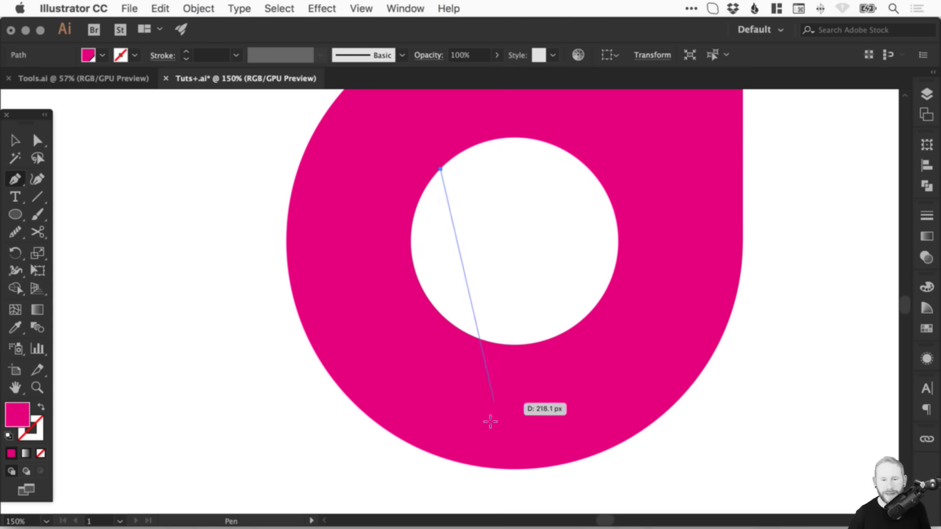
pyautogui.press('super')
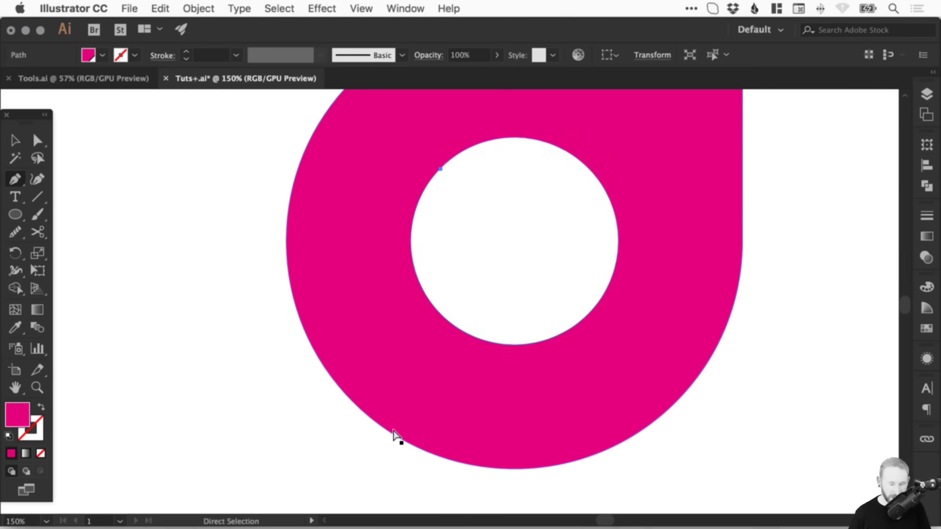
pyautogui.press('super+minus')
pyautogui.moveTo(447, 417); pyautogui.dragTo(430, 363)
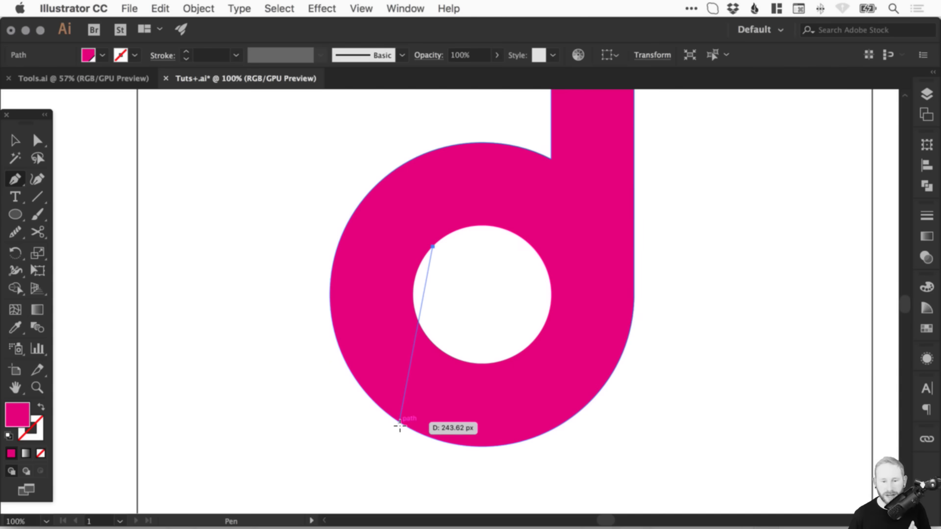
pyautogui.click(396, 419)
pyautogui.moveTo(403, 420); pyautogui.dragTo(429, 486)
pyautogui.press('space')
pyautogui.moveTo(357, 186); pyautogui.dragTo(452, 481)
pyautogui.moveTo(448, 363); pyautogui.dragTo(391, 46)
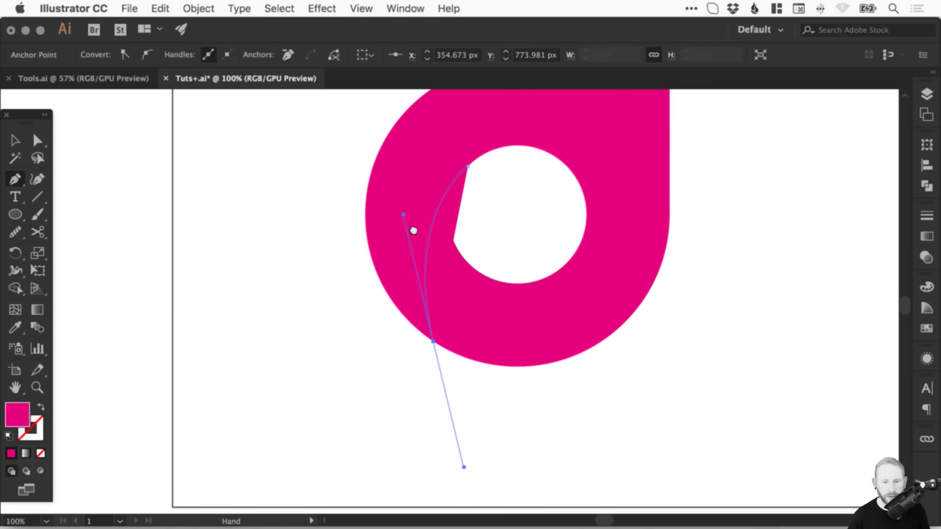
pyautogui.press('super+z')
pyautogui.press('super+z')
# Draw a curved Pen segment from the hole's upper-left edge to the bowl's lower-left outer edge and remove its outgoing handle.
pyautogui.press('space')
pyautogui.moveTo(472, 205); pyautogui.dragTo(406, 221)
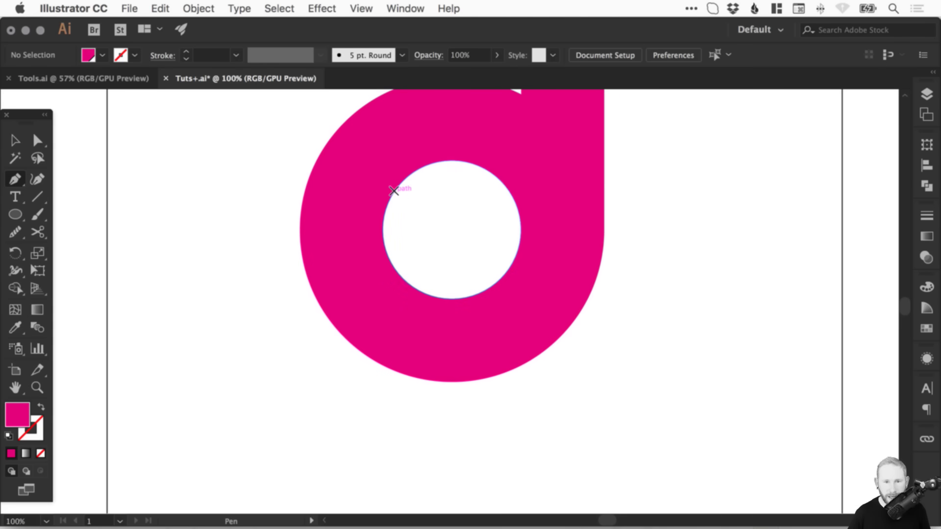
pyautogui.click(394, 190)
pyautogui.moveTo(402, 375); pyautogui.dragTo(479, 444)
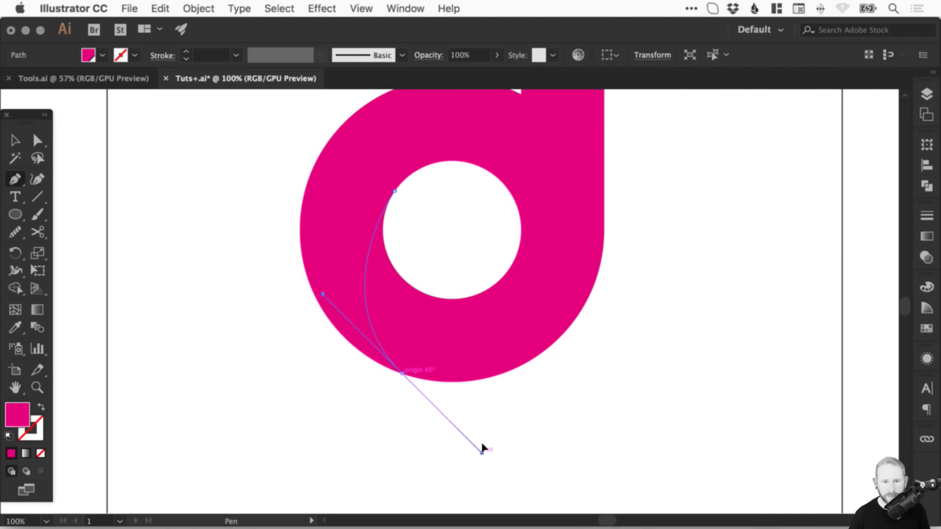
pyautogui.moveTo(482, 446); pyautogui.dragTo(482, 447)
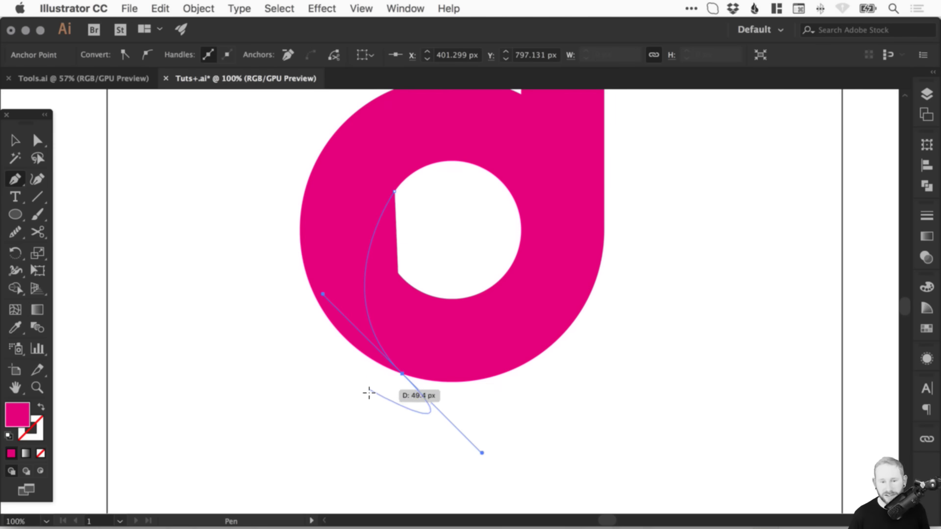
pyautogui.click(402, 374)
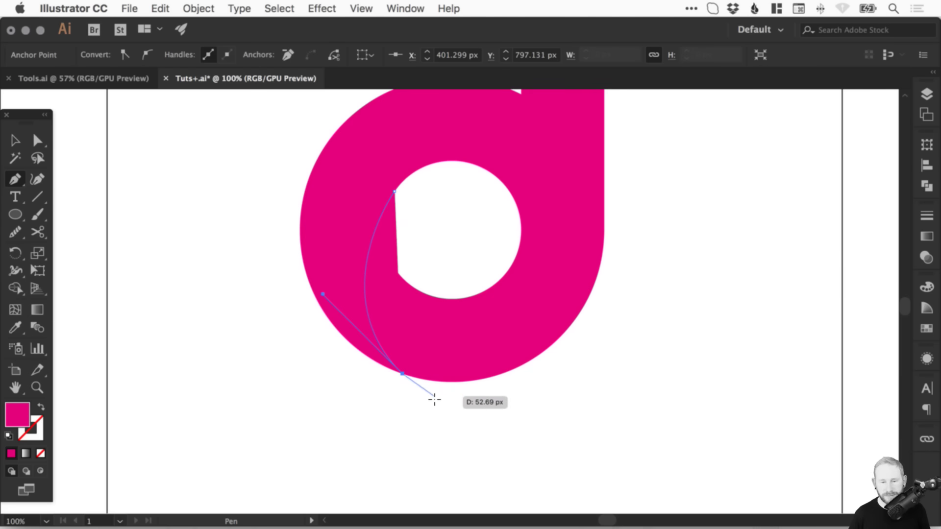
# Close the Pen shape with straight segments running below the bowl, up into the hole and back to the starting anchor.
pyautogui.click(433, 396)
pyautogui.click(511, 391)
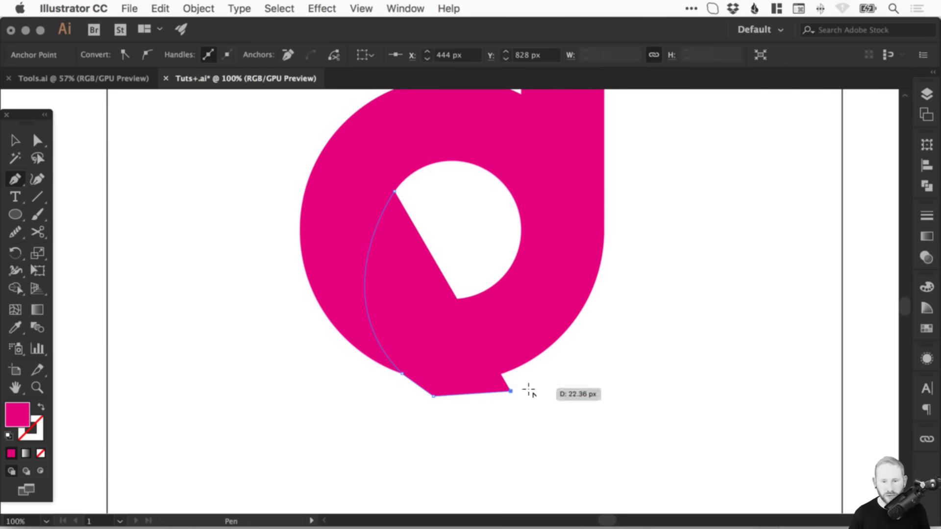
pyautogui.click(481, 257)
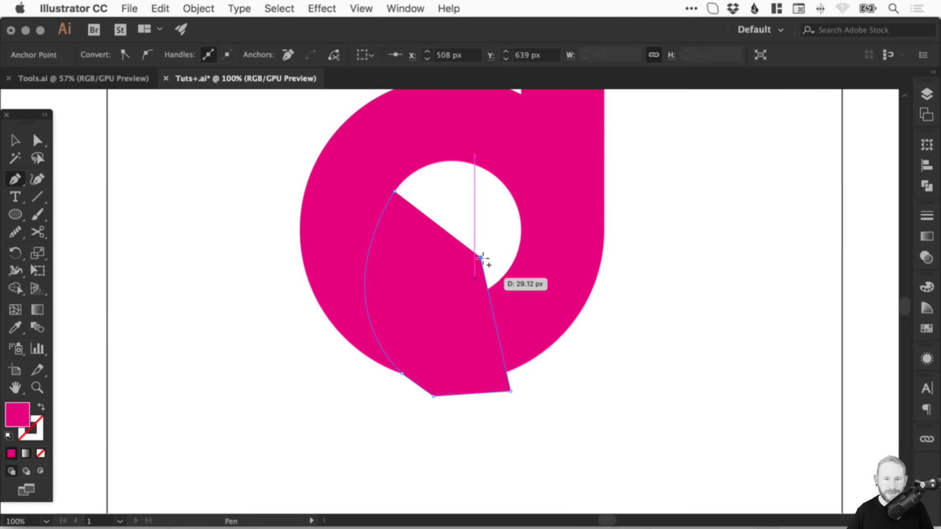
pyautogui.click(395, 192)
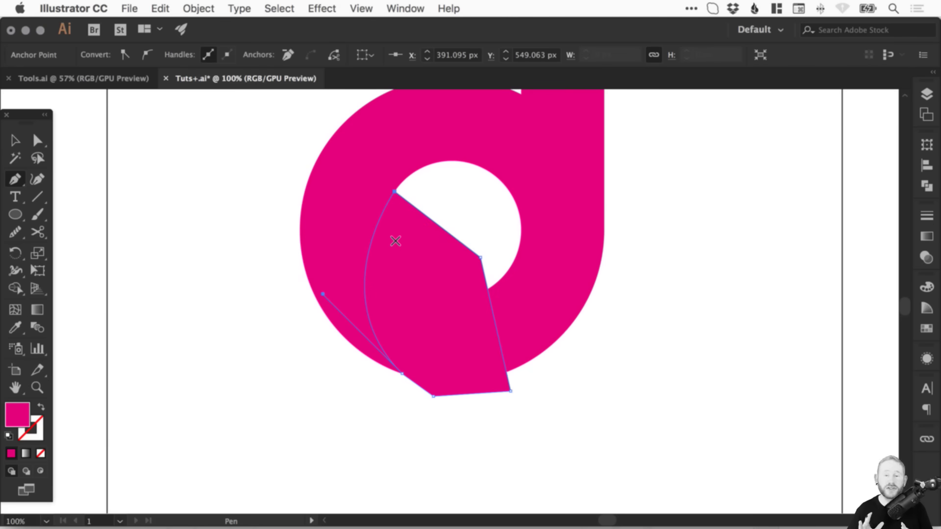
# Fill the new closed shape over the bowl with yellow and deselect it.
pyautogui.press('v')
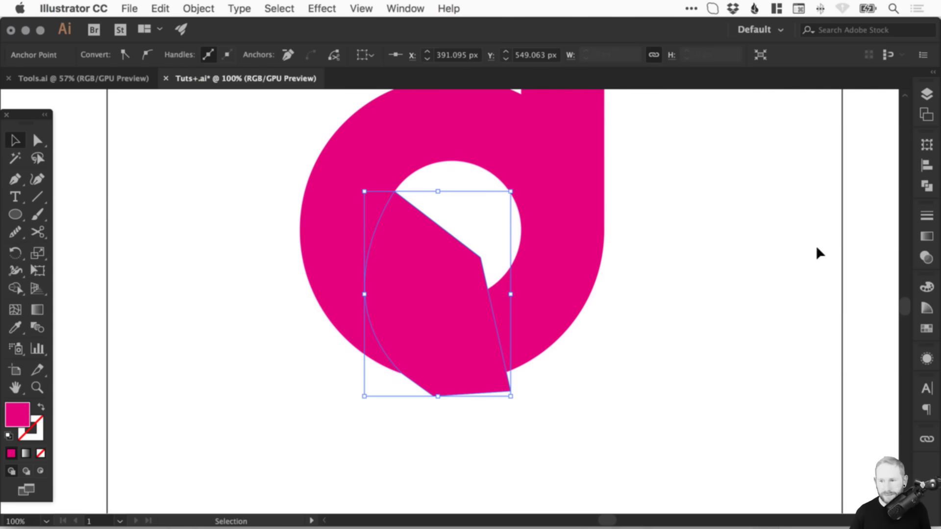
pyautogui.click(924, 327)
pyautogui.click(834, 324)
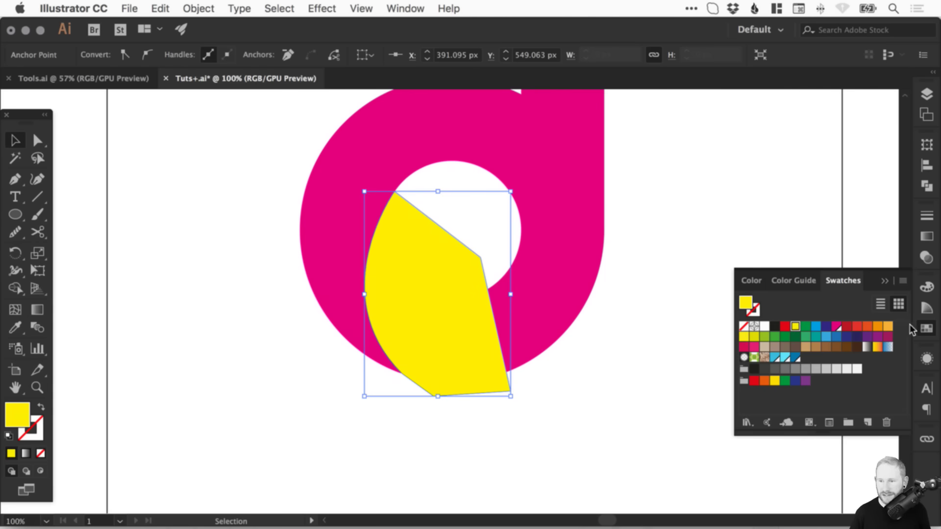
pyautogui.click(925, 328)
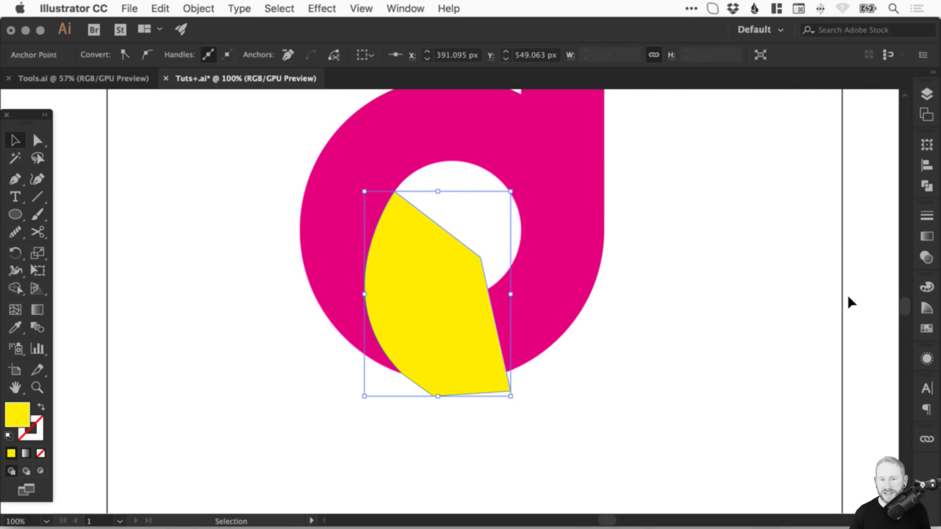
pyautogui.click(675, 233)
# Draw a closed yellow Pen shape covering the bowl's upper section, from the stem junction down to the hole and out past the bowl.
pyautogui.press('space')
pyautogui.moveTo(644, 238); pyautogui.dragTo(651, 278)
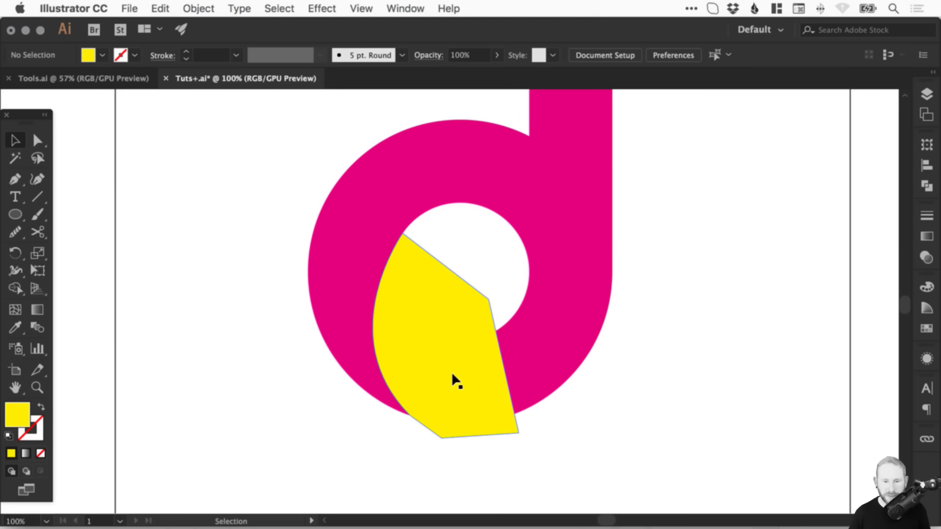
pyautogui.scroll(3, 441, 366)
pyautogui.press('p')
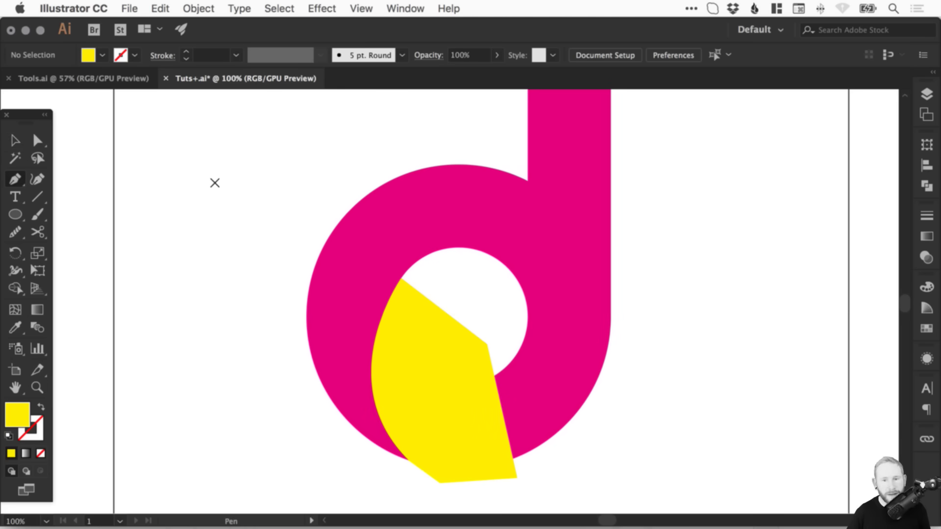
pyautogui.click(527, 181)
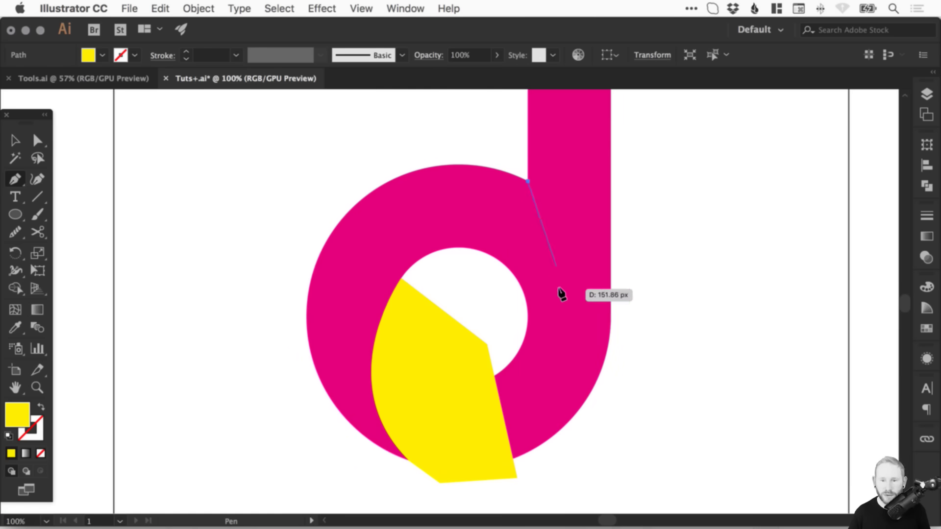
pyautogui.click(528, 316)
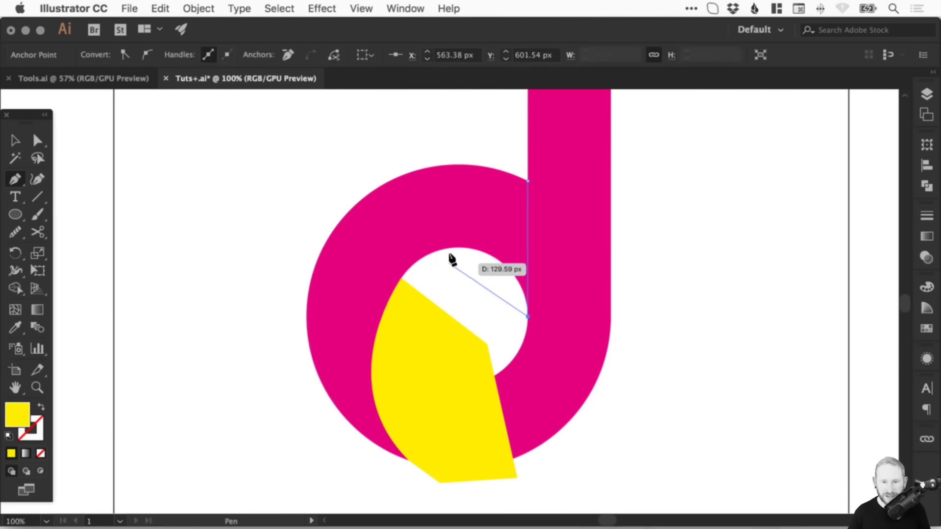
pyautogui.moveTo(429, 266); pyautogui.dragTo(394, 206)
pyautogui.click(344, 159)
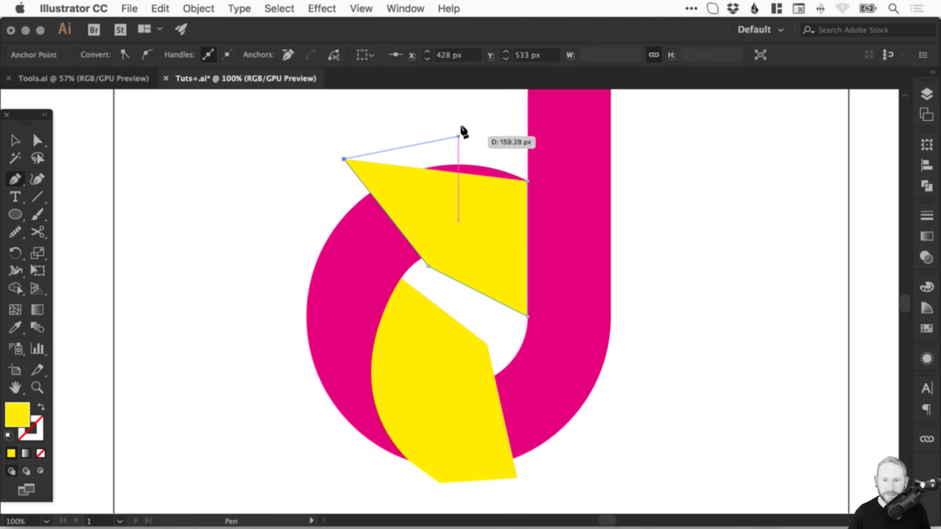
pyautogui.click(467, 133)
pyautogui.click(527, 181)
pyautogui.press('v')
pyautogui.click(697, 188)
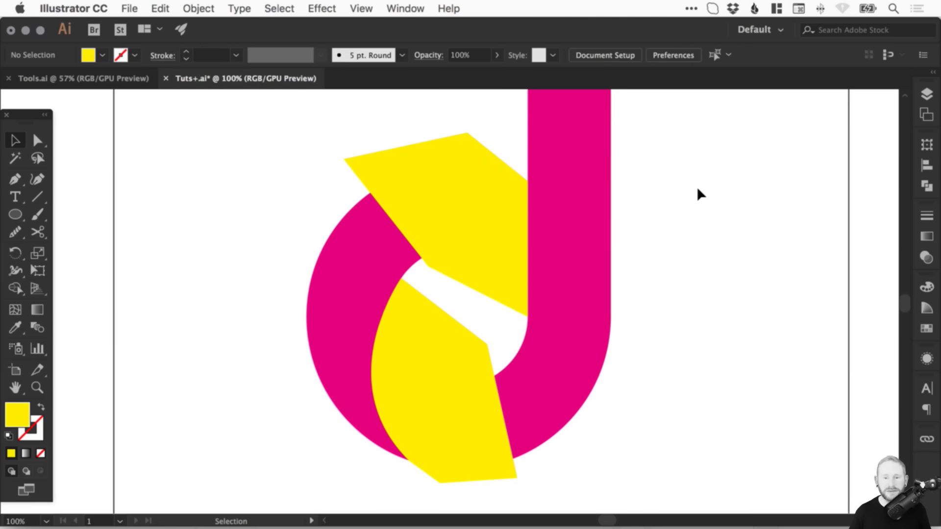
# Examine how the overlapping paths cross the d in Outline view and return to the color preview.
pyautogui.press('a')
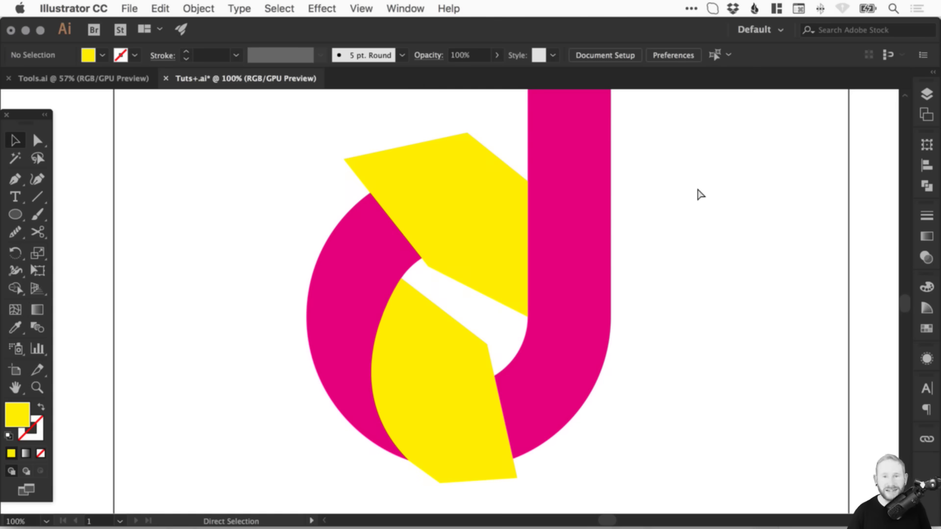
pyautogui.press('super+y')
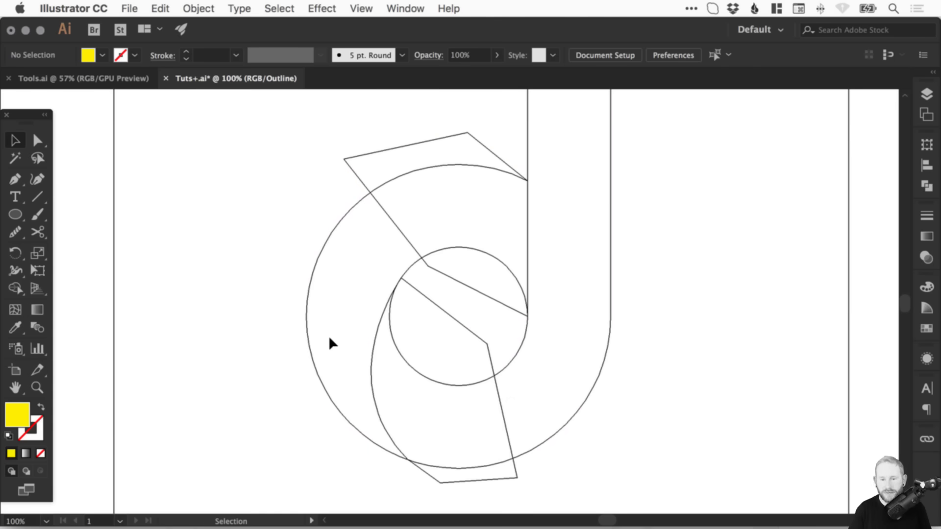
pyautogui.moveTo(229, 310); pyautogui.dragTo(216, 294)
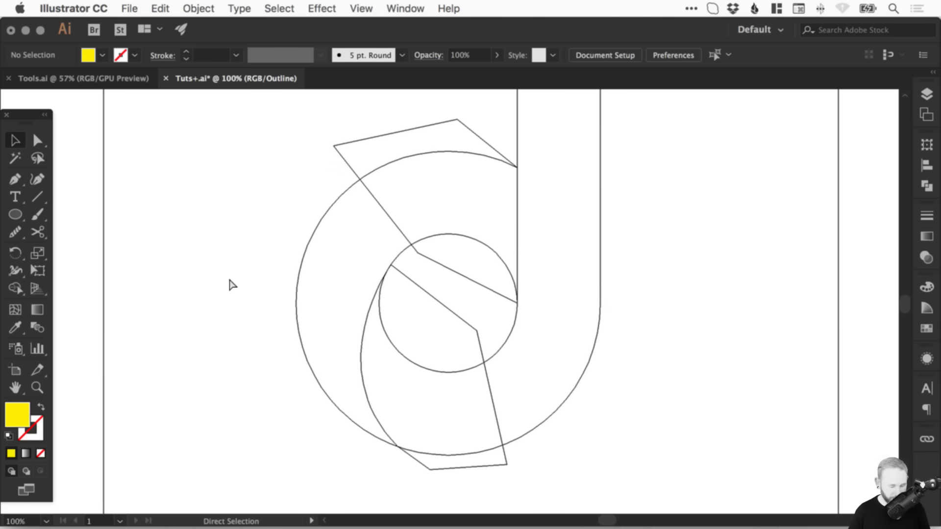
pyautogui.press('super+y')
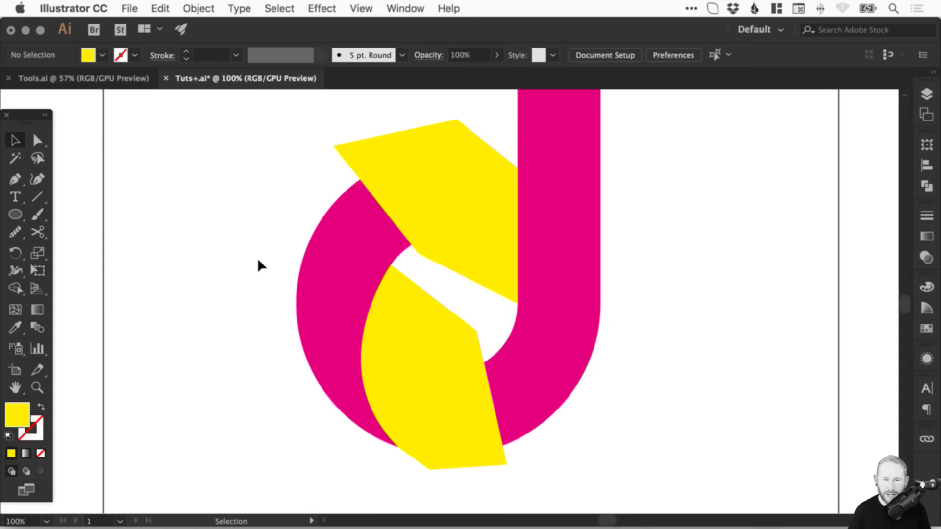
# Divide the magenta d and both yellow shapes along their overlaps with Pathfinder Divide.
pyautogui.moveTo(193, 132); pyautogui.dragTo(642, 420)
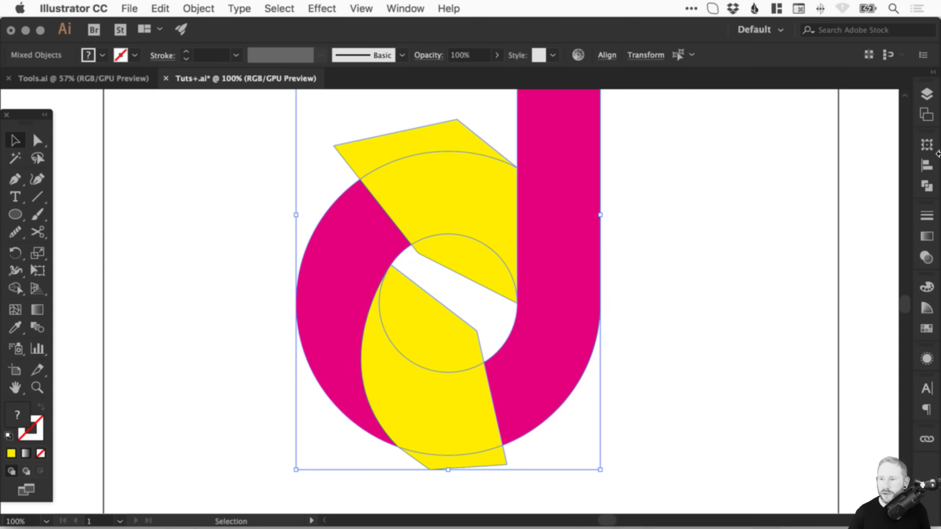
pyautogui.click(926, 186)
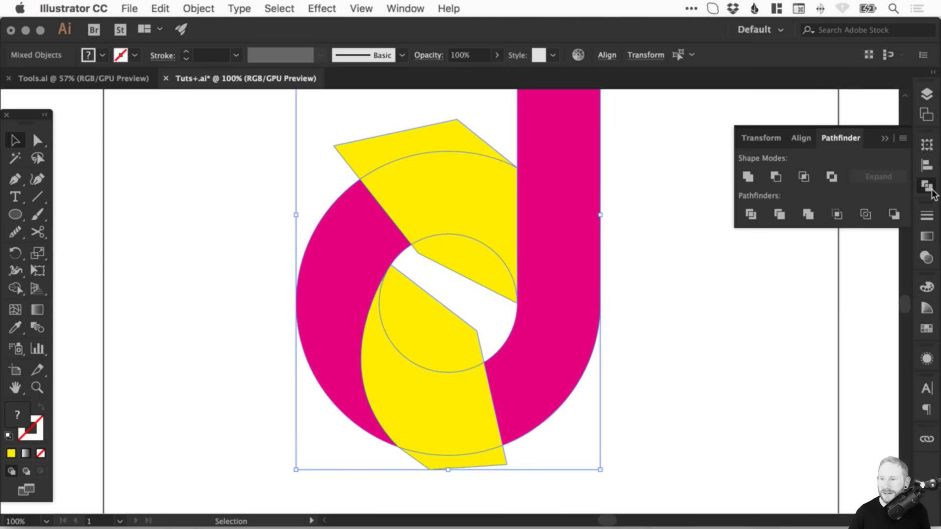
pyautogui.click(751, 214)
pyautogui.press('a')
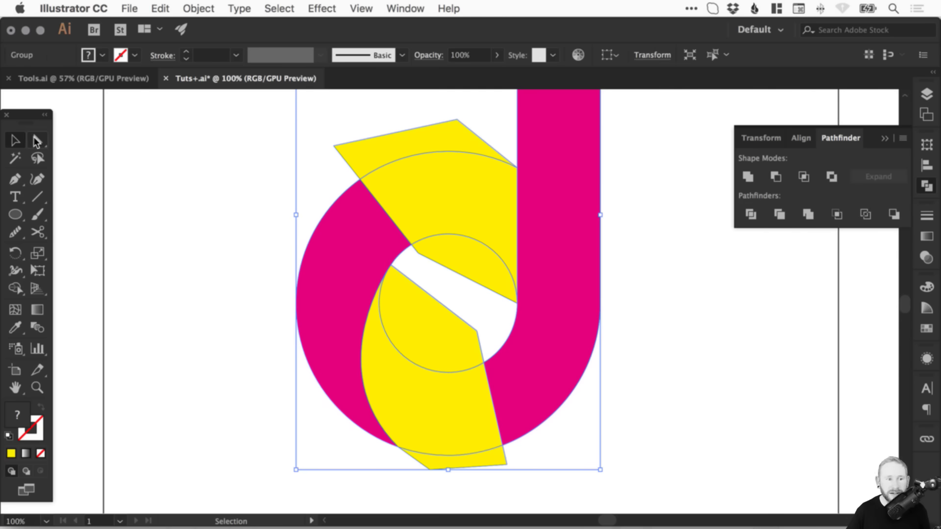
# Delete the excess yellow pieces outside the bowl and inside its hole.
pyautogui.click(367, 142)
pyautogui.press('Delete')
pyautogui.click(479, 248)
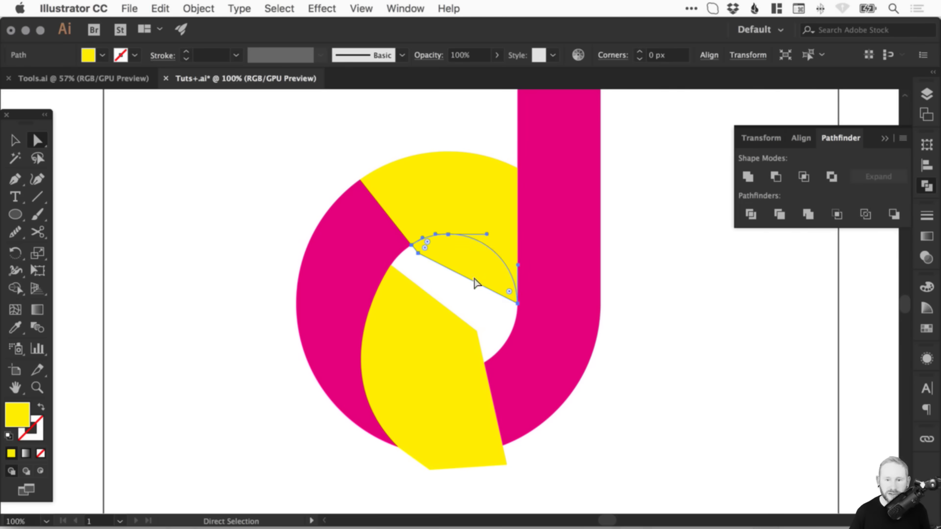
pyautogui.press('Delete')
pyautogui.click(420, 311)
pyautogui.press('Delete')
pyautogui.click(438, 456)
pyautogui.press('Delete')
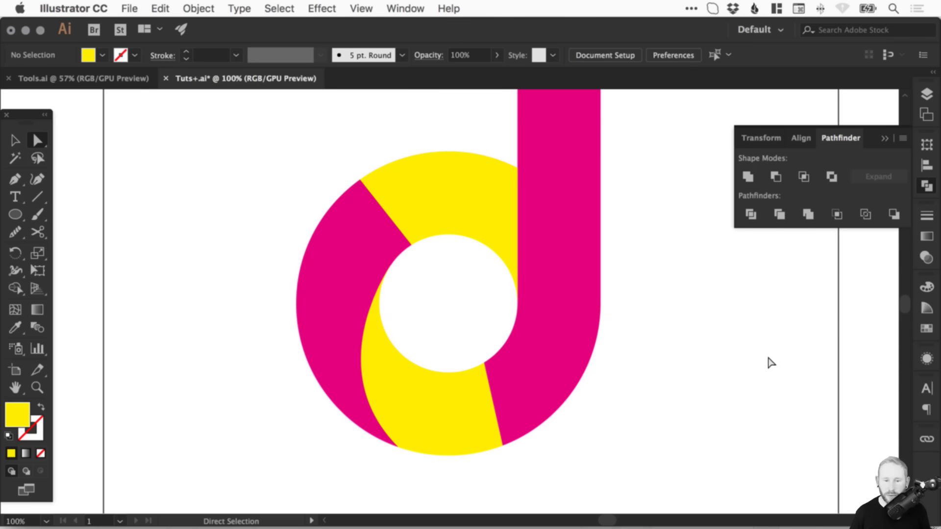
# Undo the piece deletions and the Pathfinder division, and deselect the artwork.
pyautogui.press('super+z')
pyautogui.press('super+z')
pyautogui.press('super+z')
pyautogui.press('super+z')
pyautogui.press('super+z')
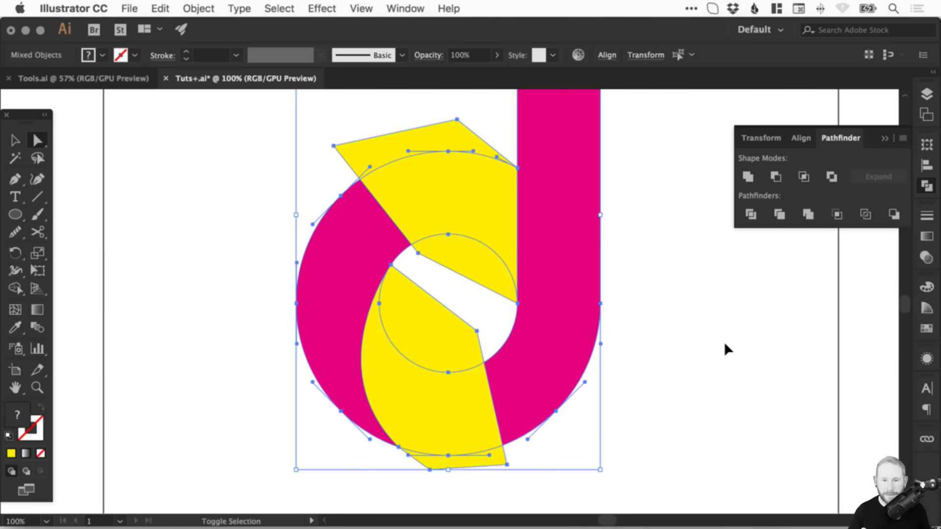
pyautogui.click(724, 341)
# Remove the excess yellow areas outside the bowl and inside its hole from the selected d artwork with Shape Builder.
pyautogui.press('v')
pyautogui.press('super+0')
pyautogui.moveTo(225, 434); pyautogui.dragTo(615, 92)
pyautogui.press('a')
pyautogui.press('v')
pyautogui.click(15, 289)
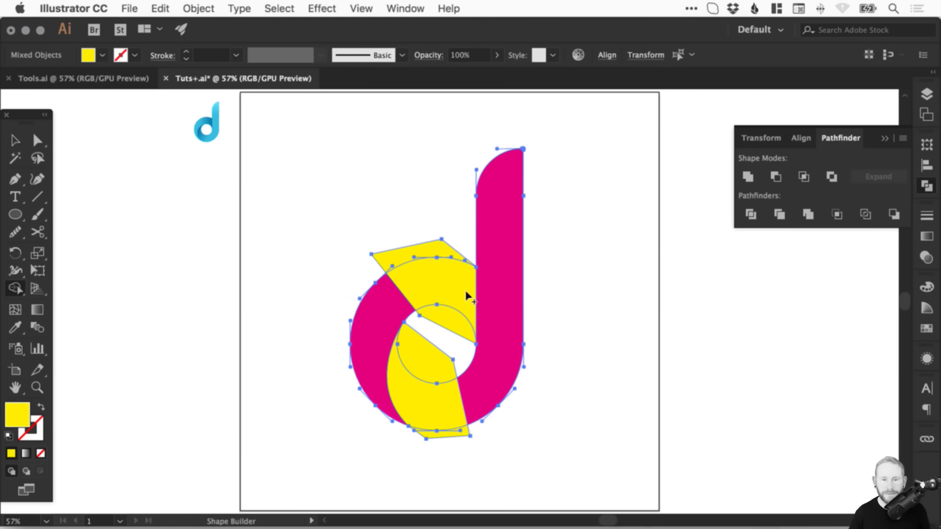
pyautogui.keyDown('alt'); pyautogui.click(397, 252); pyautogui.keyUp('alt')
pyautogui.keyDown('alt'); pyautogui.click(449, 332); pyautogui.keyUp('alt')
pyautogui.keyDown('alt'); pyautogui.click(425, 364); pyautogui.keyUp('alt')
pyautogui.keyDown('alt'); pyautogui.click(456, 432); pyautogui.keyUp('alt')
pyautogui.press('v')
pyautogui.click(537, 349)
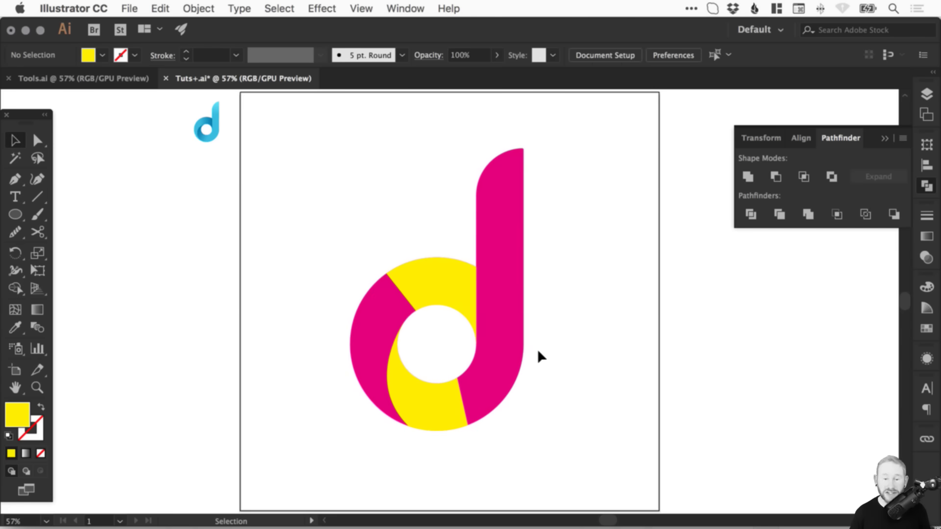
# Save the document and close the Pathfinder options.
pyautogui.press('a')
pyautogui.press('super+equal')
pyautogui.press('super+equal')
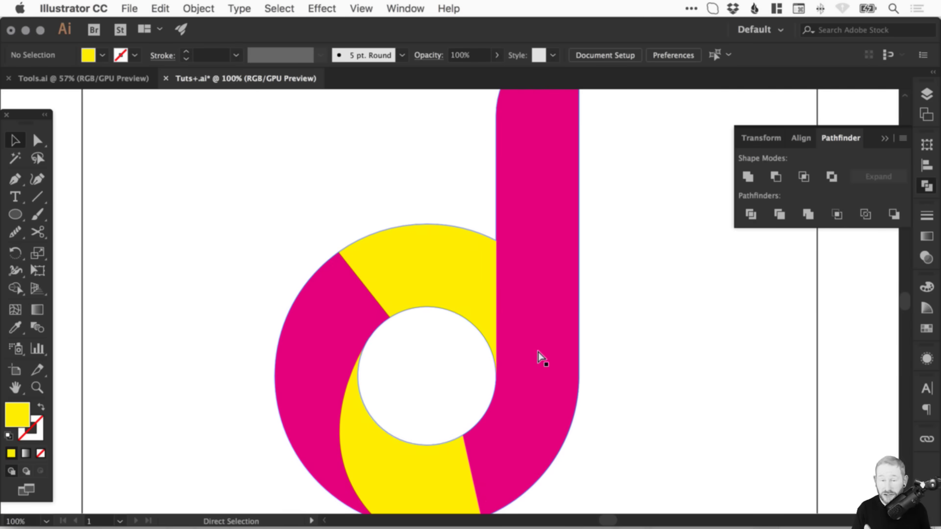
pyautogui.press('v')
pyautogui.press('super+s')
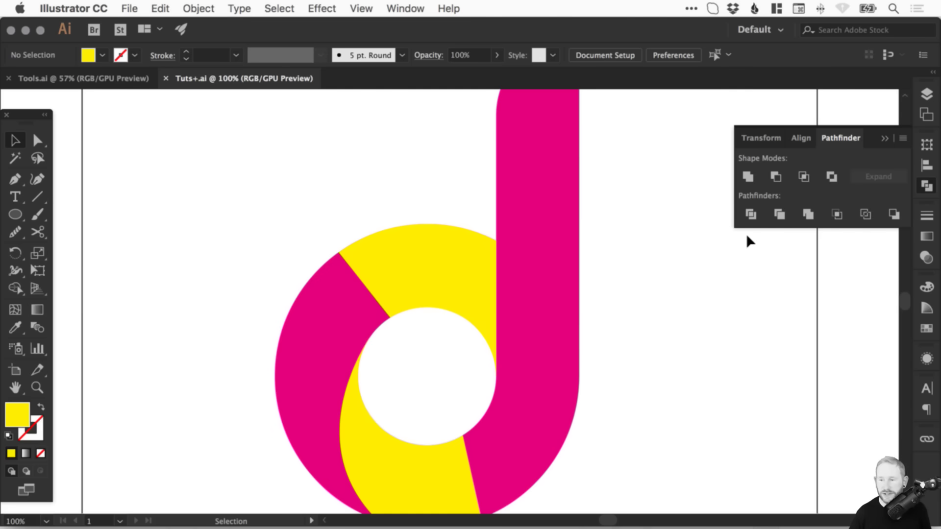
pyautogui.click(926, 188)
# Open the gradient settings for the bowl's upper yellow section and deselect it.
pyautogui.scroll(-2, 527, 262)
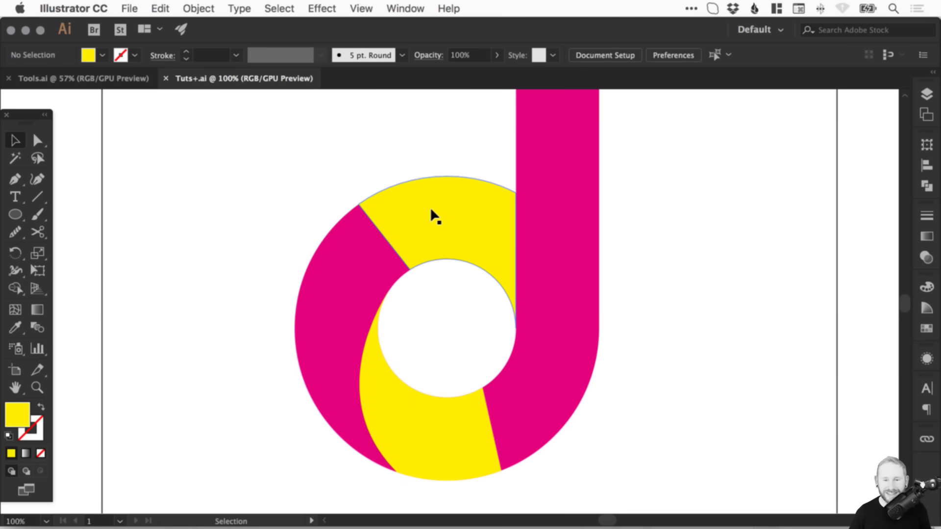
pyautogui.click(453, 216)
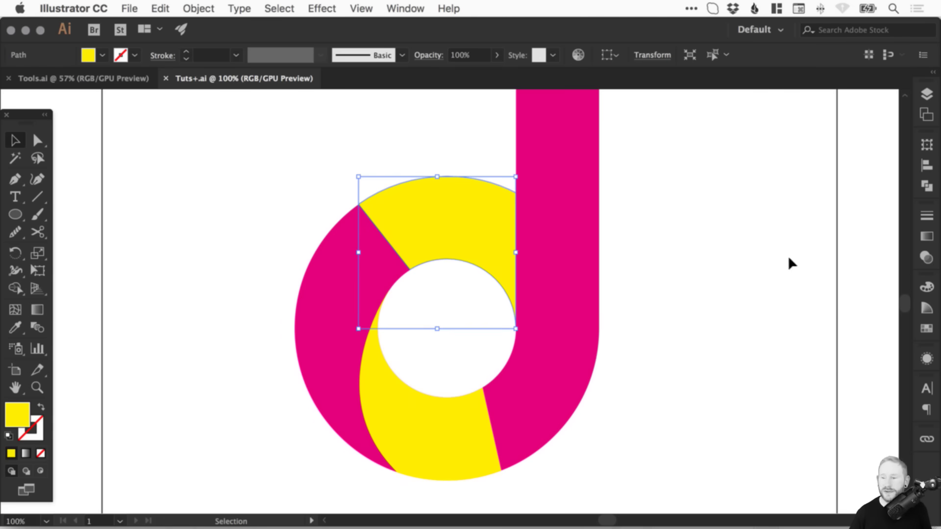
pyautogui.click(926, 236)
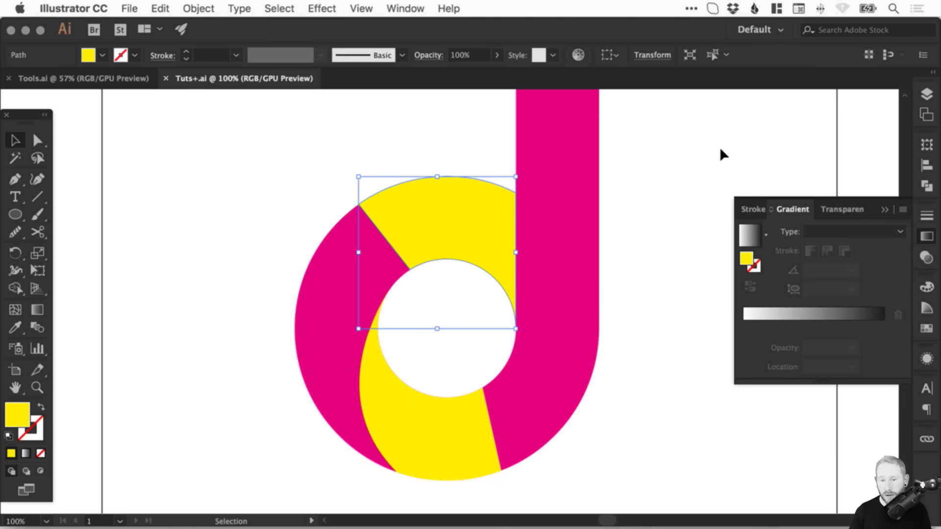
pyautogui.click(700, 174)
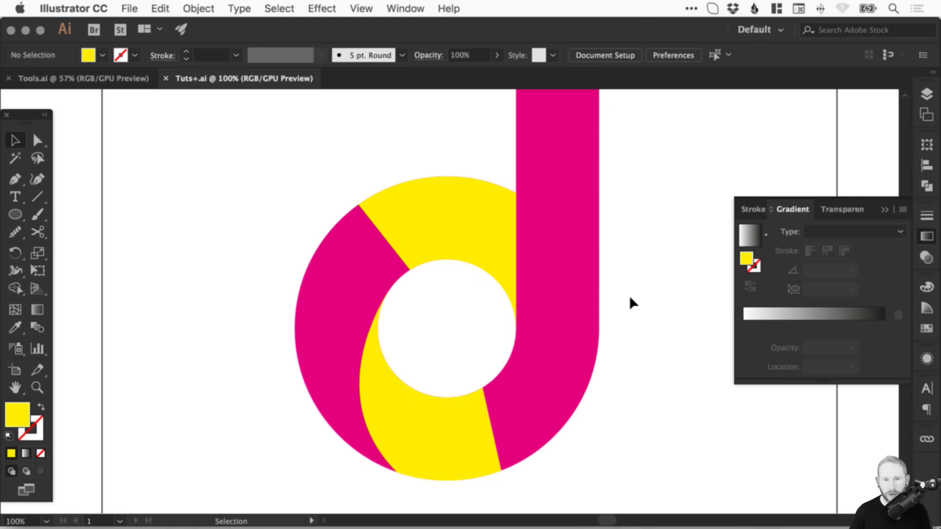
# Examine the gradient shading on the small blue reference d up close and return to the magenta and yellow d.
pyautogui.press('space')
pyautogui.moveTo(215, 191); pyautogui.dragTo(351, 358)
pyautogui.moveTo(259, 186); pyautogui.dragTo(365, 332)
pyautogui.press('super+space')
pyautogui.moveTo(241, 226); pyautogui.dragTo(358, 331)
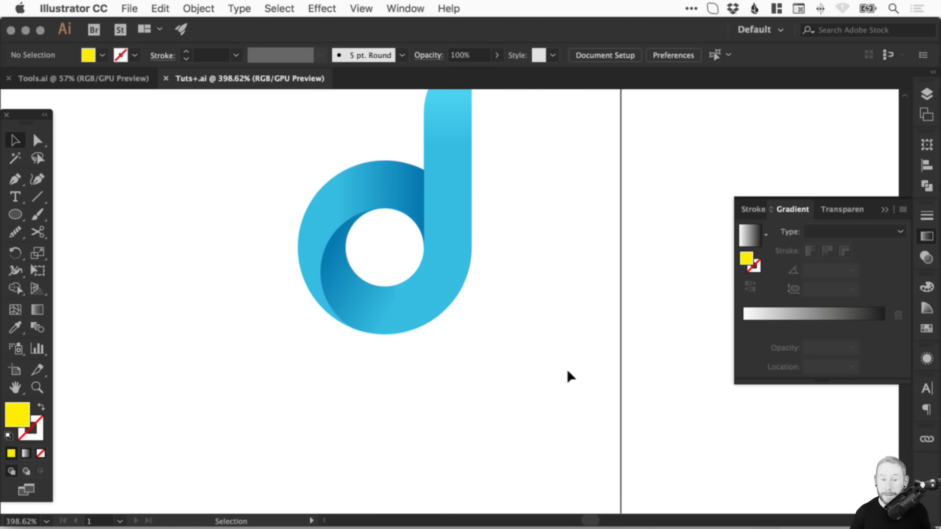
pyautogui.press('space')
pyautogui.moveTo(609, 443); pyautogui.dragTo(371, 276)
pyautogui.moveTo(622, 410); pyautogui.dragTo(262, 166)
pyautogui.moveTo(569, 398); pyautogui.dragTo(235, 132)
pyautogui.press('super+minus')
pyautogui.press('super+minus')
pyautogui.press('super+minus')
pyautogui.press('space')
pyautogui.moveTo(582, 411); pyautogui.dragTo(349, 156)
pyautogui.moveTo(491, 320); pyautogui.dragTo(454, 269)
# Set the fill to the magenta swatch and pick a dark shade of it from the Color Guide.
pyautogui.click(925, 328)
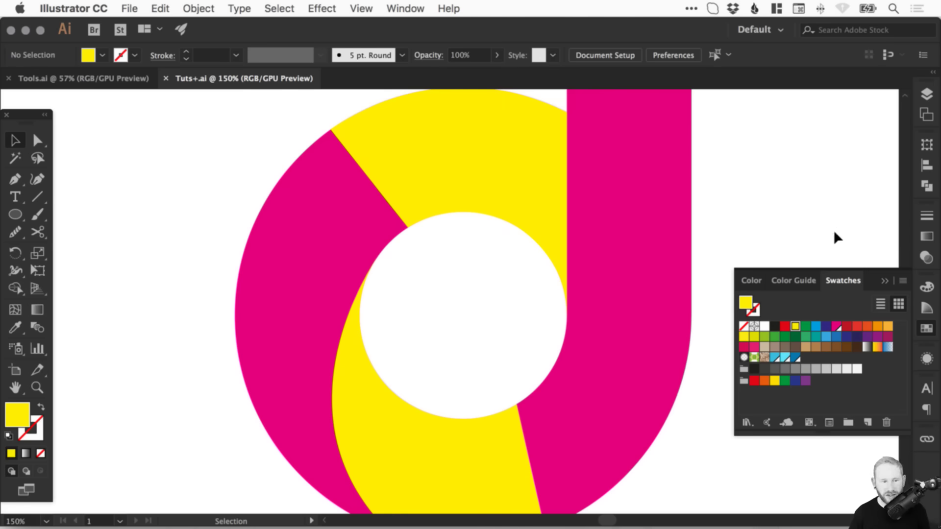
pyautogui.click(837, 326)
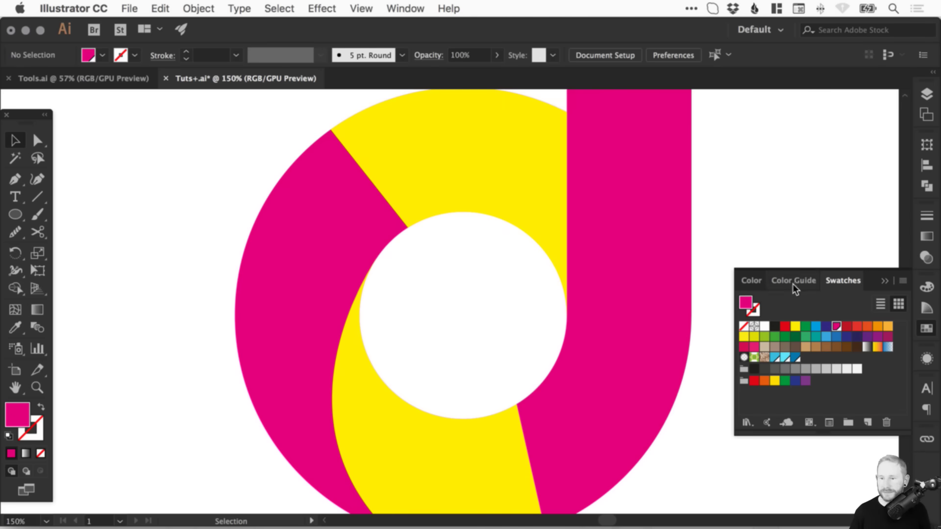
pyautogui.click(926, 308)
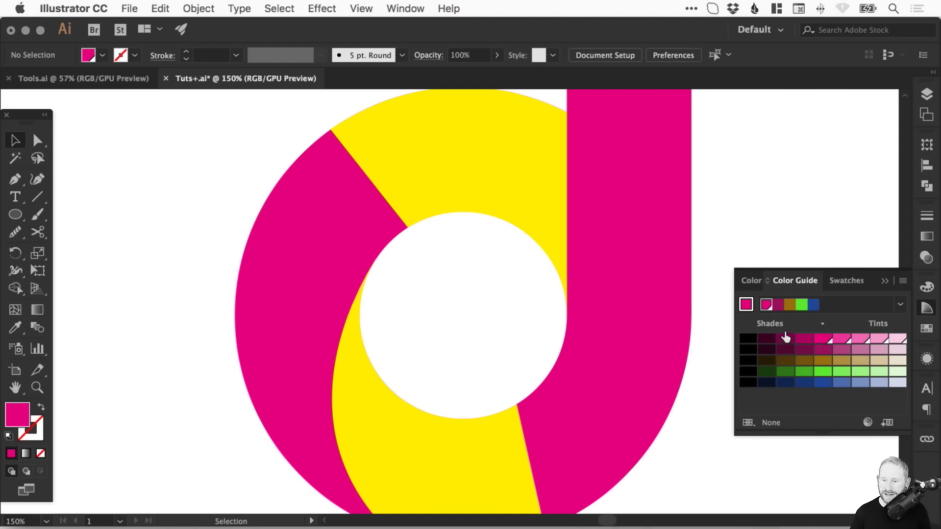
pyautogui.click(787, 338)
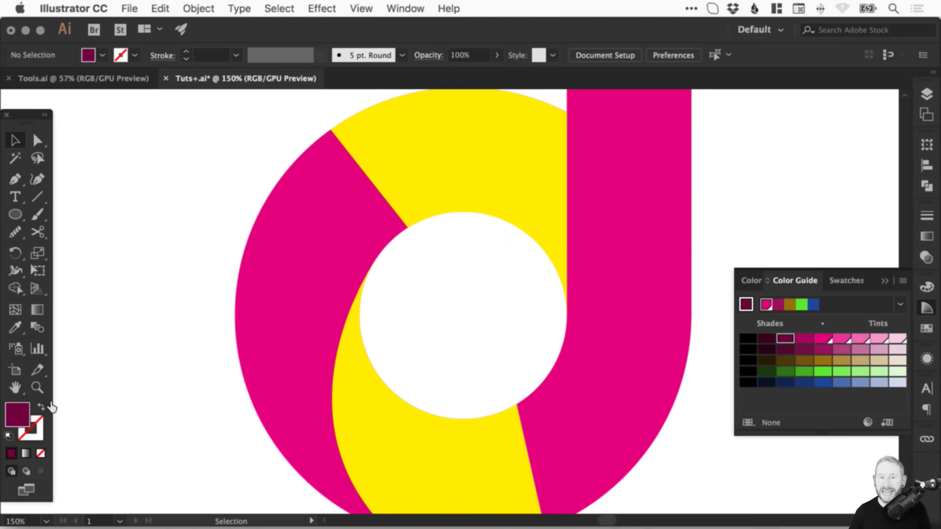
# Save the dark magenta R=115 G=0 B=63 as a global swatch and place it just before the magenta swatch.
pyautogui.click(926, 328)
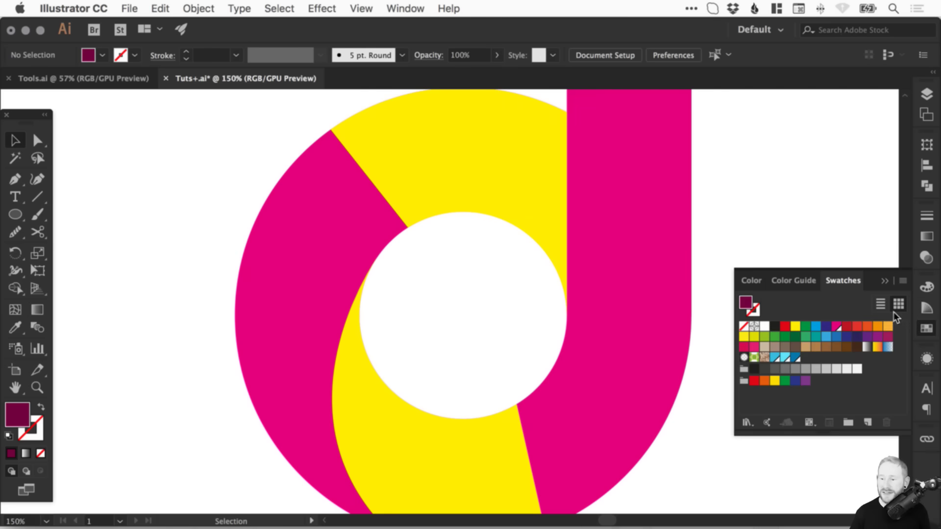
pyautogui.click(866, 422)
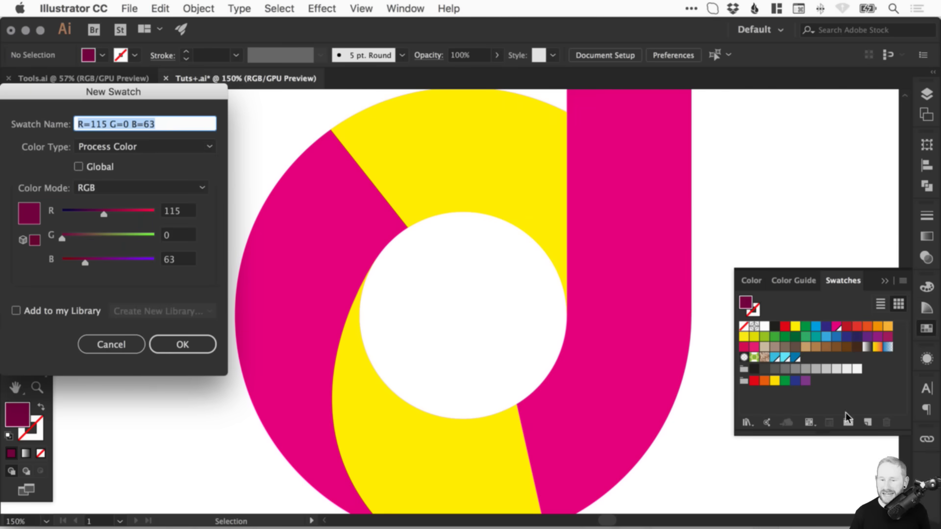
pyautogui.click(90, 168)
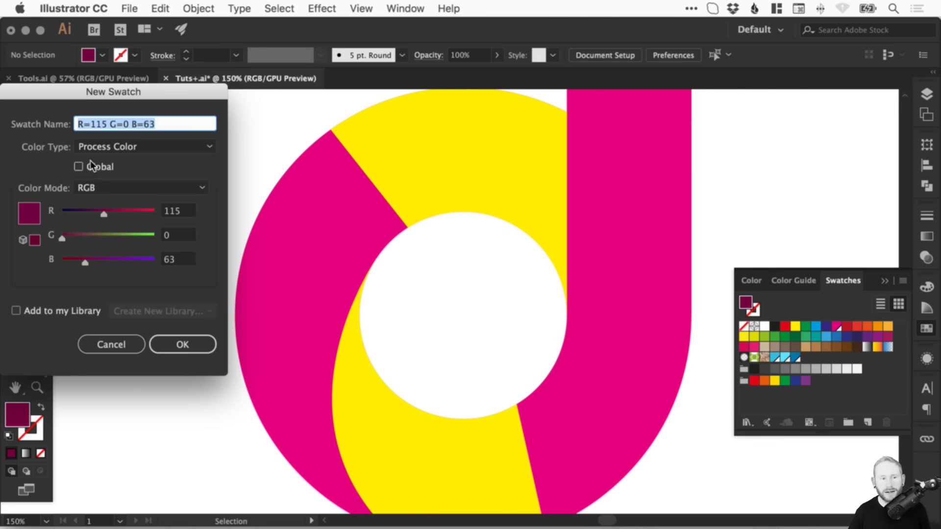
pyautogui.press('Return')
pyautogui.moveTo(806, 357); pyautogui.dragTo(836, 326)
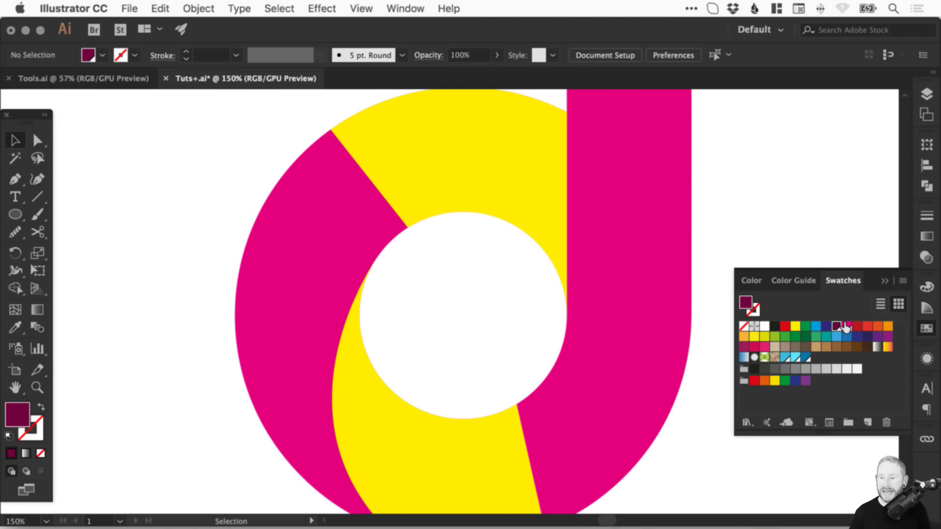
# Pick a light tint of the magenta swatch from the Color Guide and save it as a swatch just after the magenta.
pyautogui.click(849, 326)
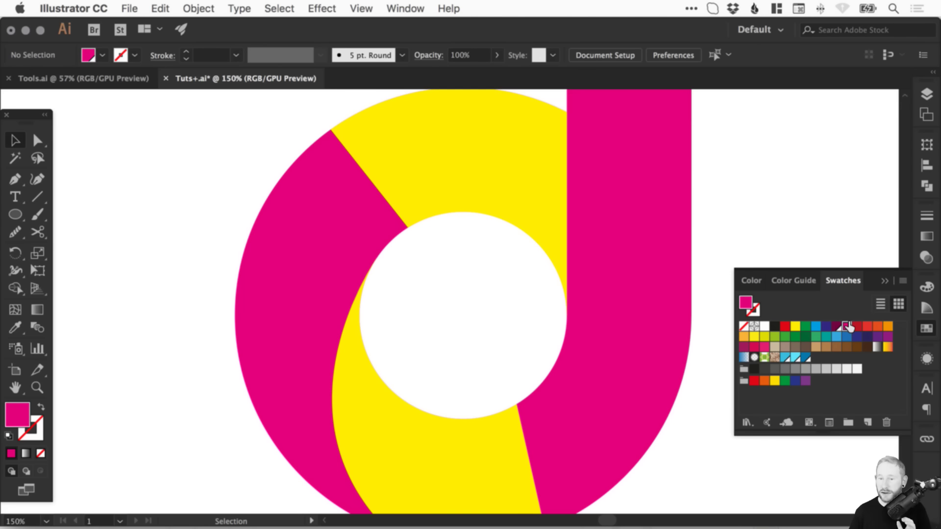
pyautogui.click(926, 308)
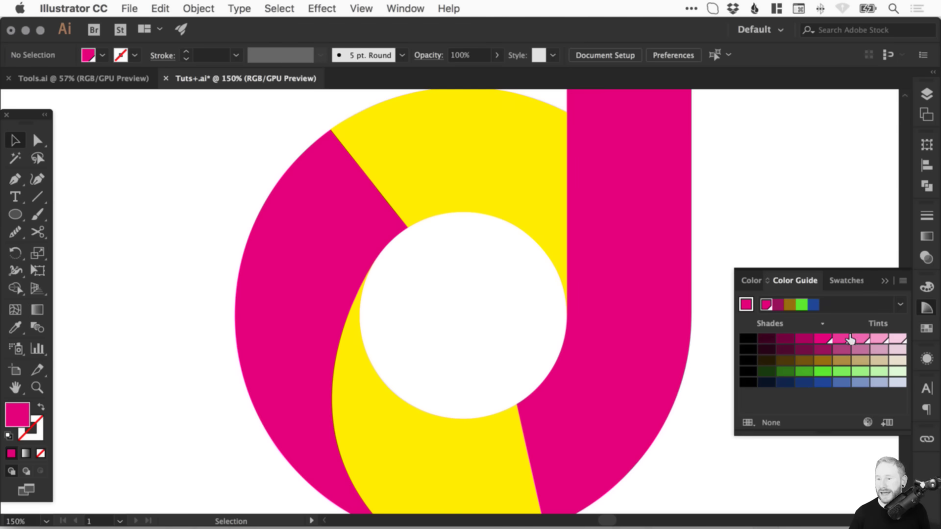
pyautogui.click(878, 339)
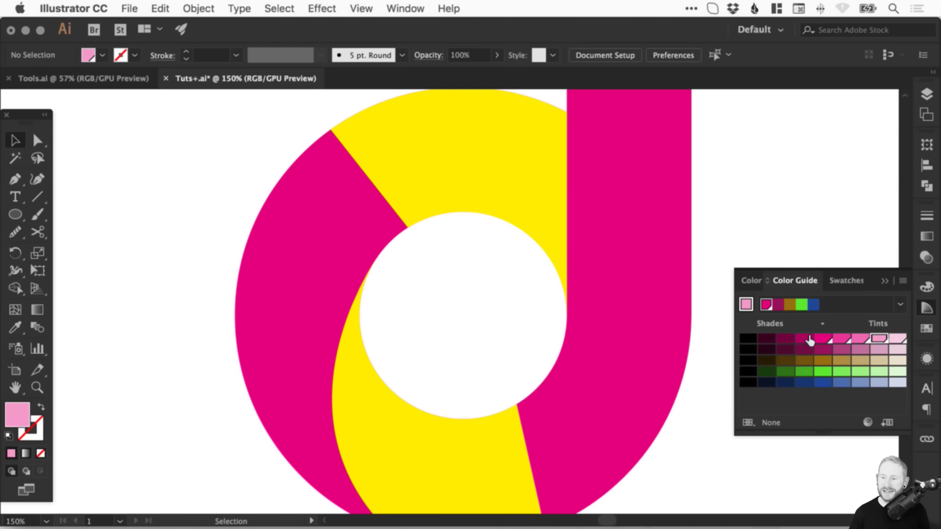
pyautogui.click(22, 411)
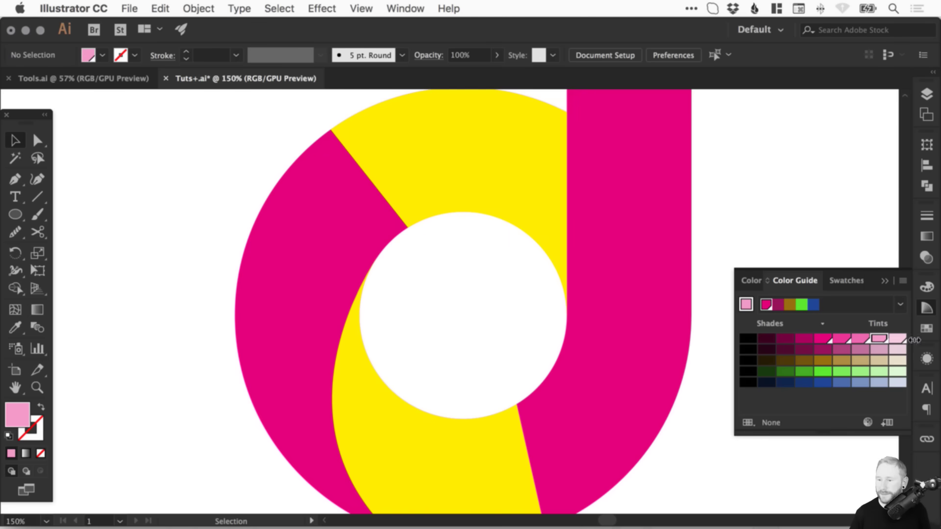
pyautogui.click(926, 329)
pyautogui.click(865, 422)
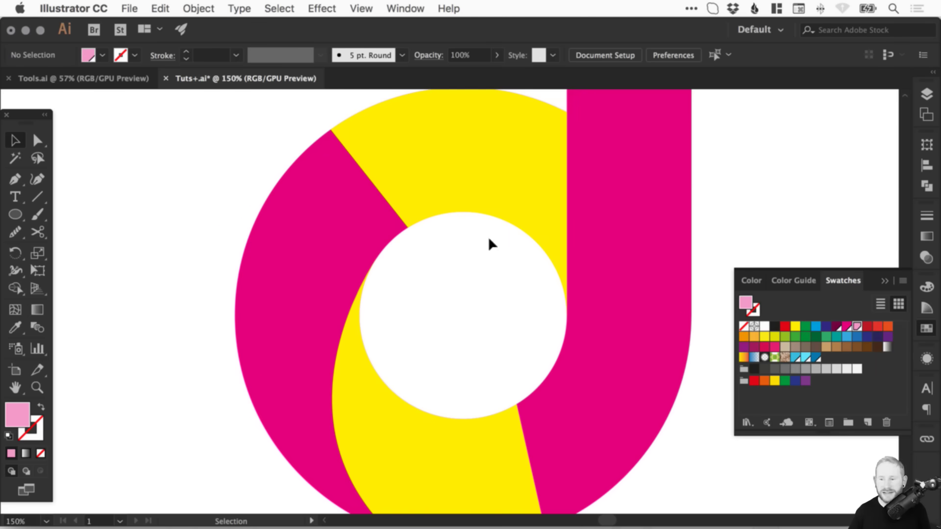
pyautogui.click(925, 329)
pyautogui.click(927, 330)
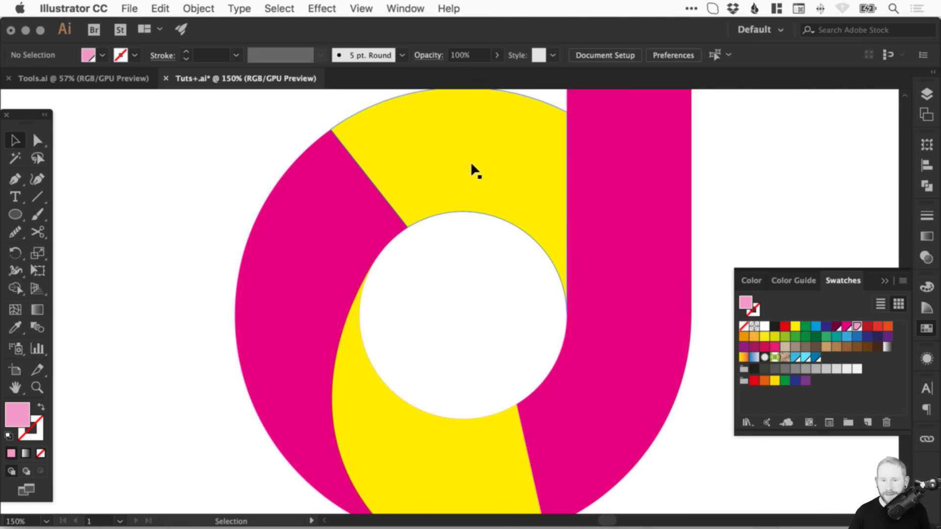
# Apply a linear gradient to the bowl's lower yellow section and reverse it so the dark end is at the overlap.
pyautogui.click(493, 157)
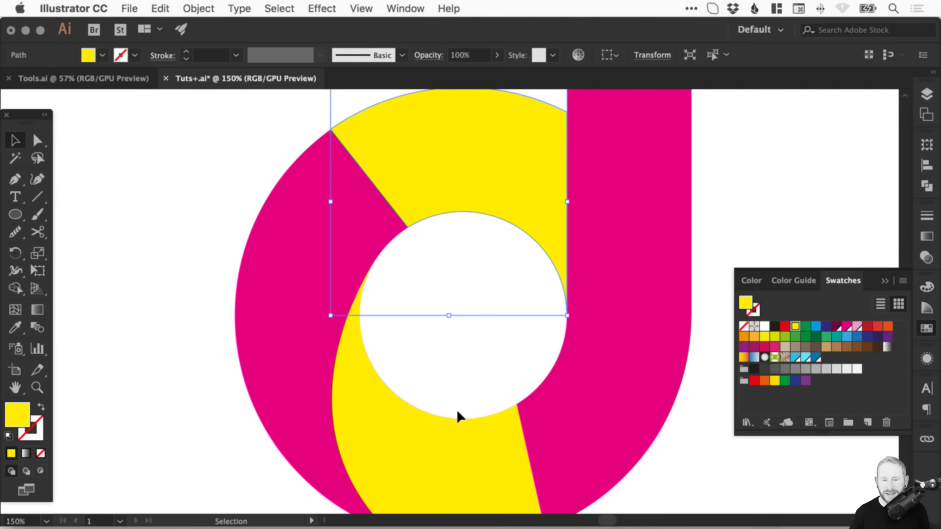
pyautogui.scroll(-5, 457, 409)
pyautogui.click(367, 285)
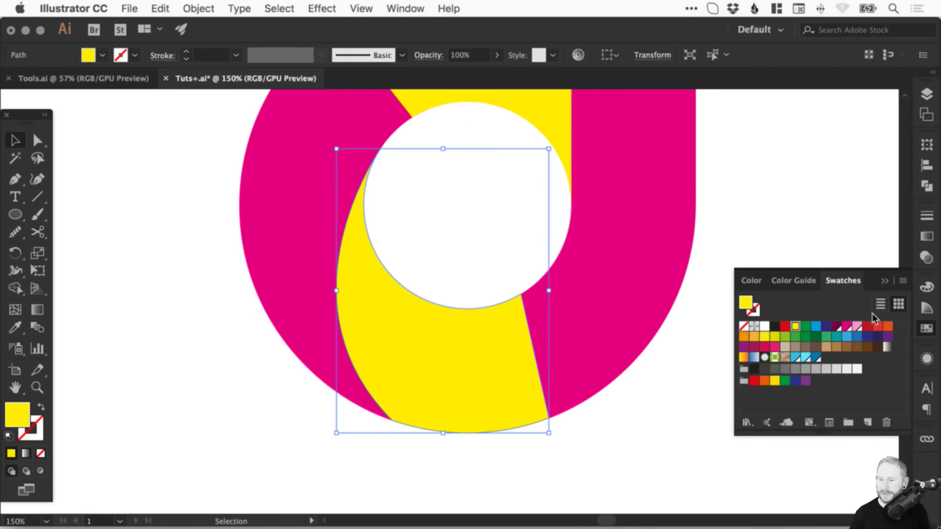
pyautogui.click(930, 237)
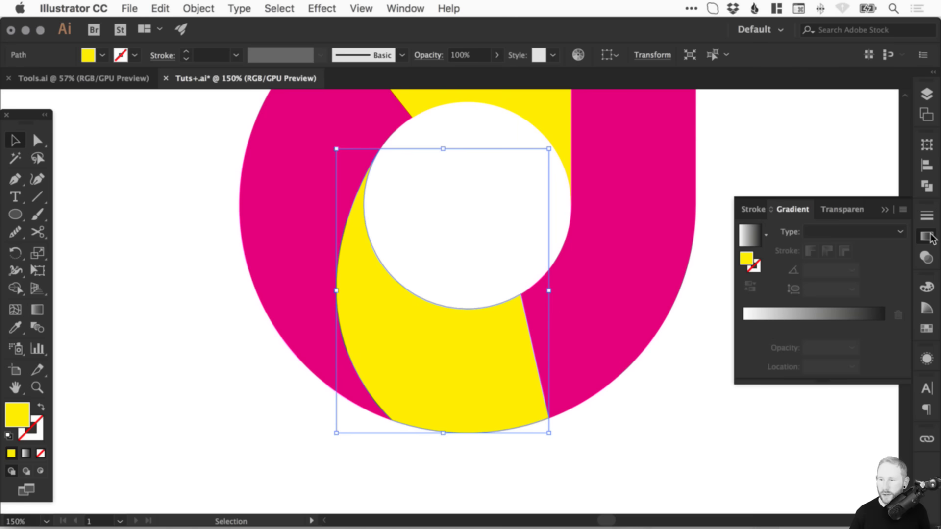
pyautogui.click(808, 316)
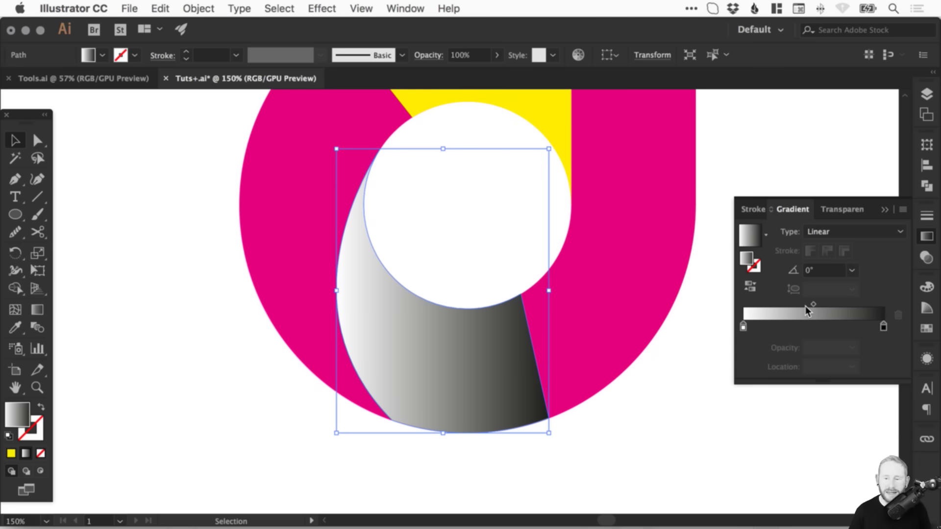
pyautogui.click(753, 286)
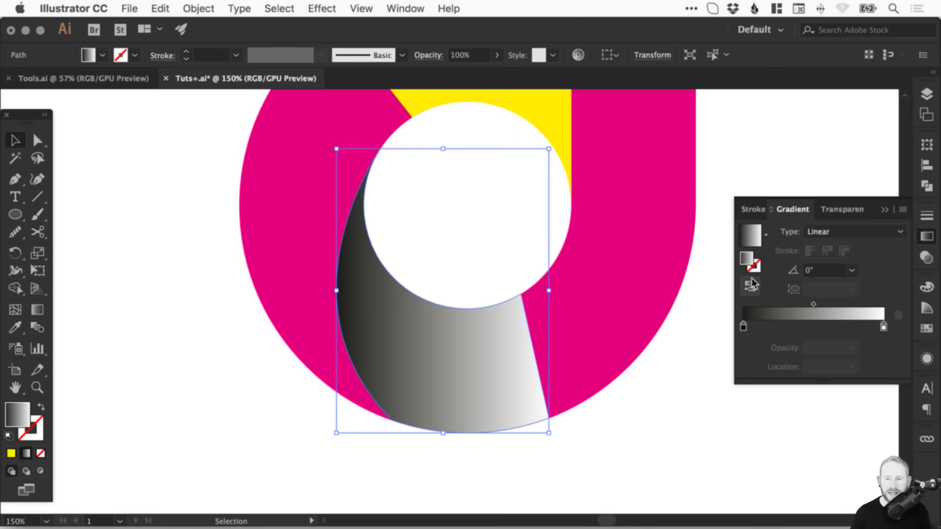
# Set the gradient's black stop to the dark magenta swatch R=115 G=0 B=63.
pyautogui.click(743, 327)
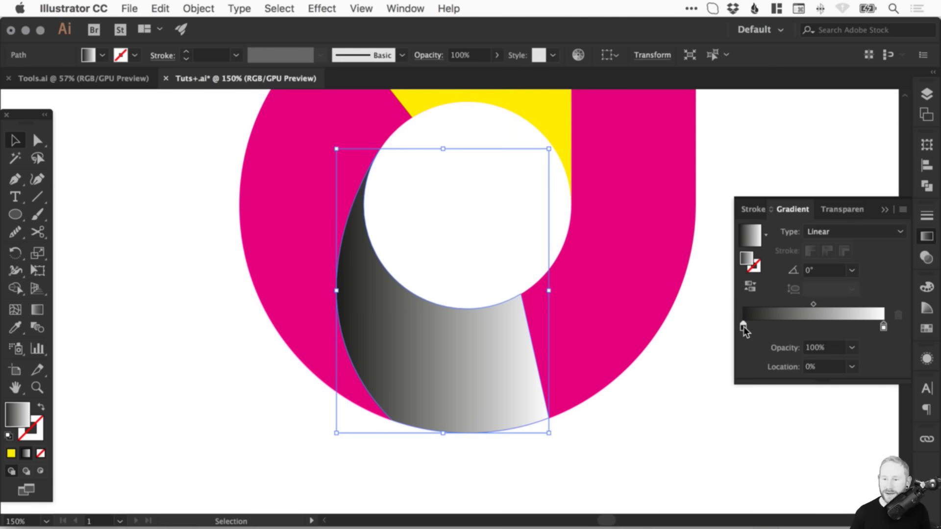
pyautogui.doubleClick(743, 327)
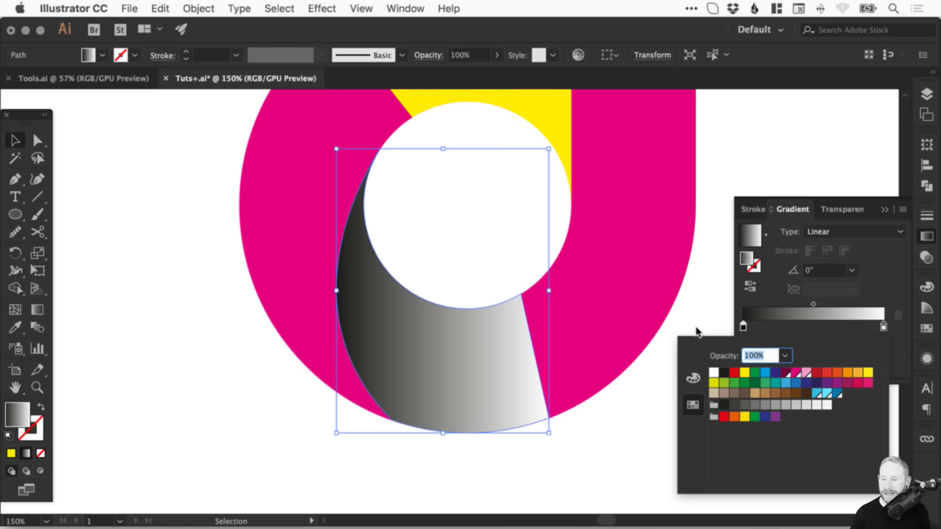
pyautogui.click(786, 374)
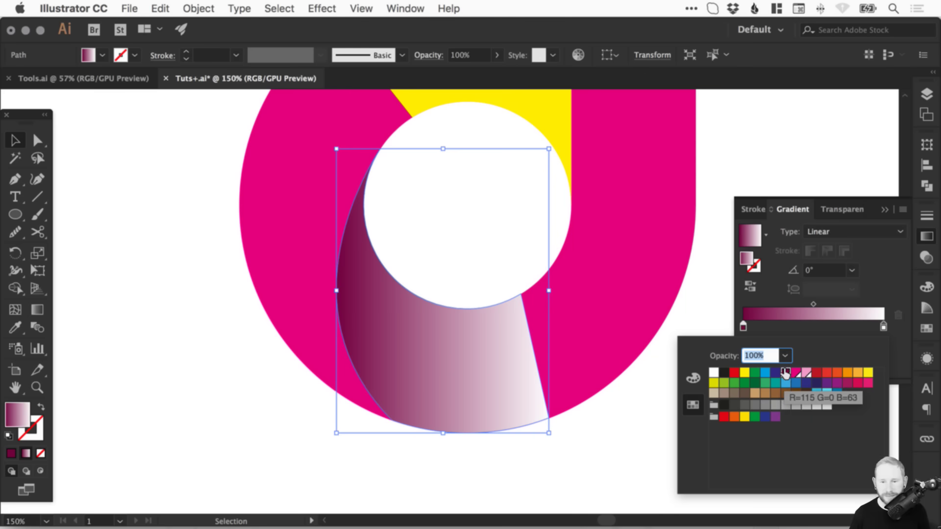
# Set the gradient's white stop to the magenta swatch and deselect the bowl's lower section.
pyautogui.click(883, 326)
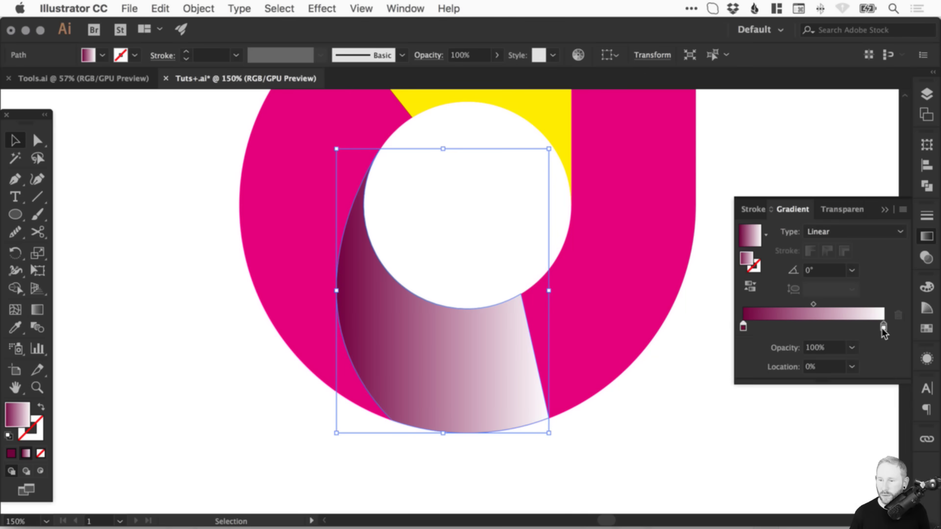
pyautogui.click(883, 328)
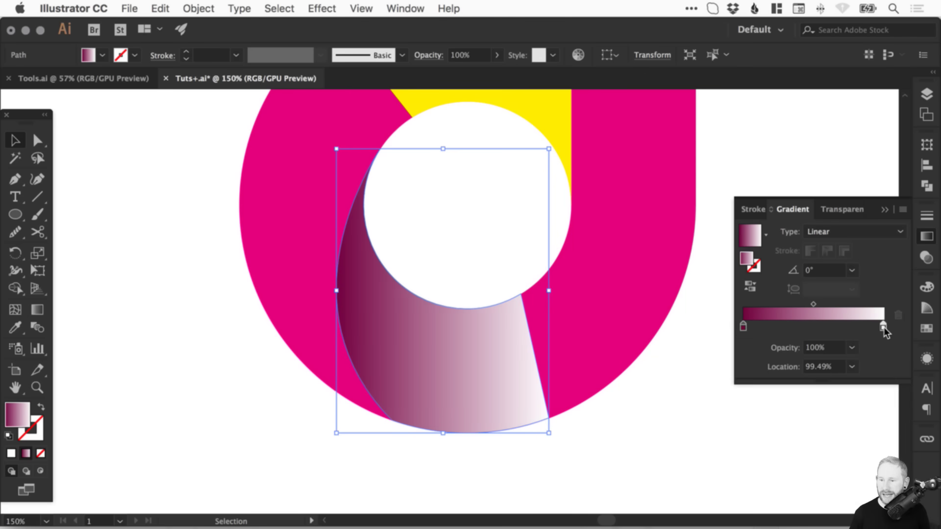
pyautogui.doubleClick(883, 327)
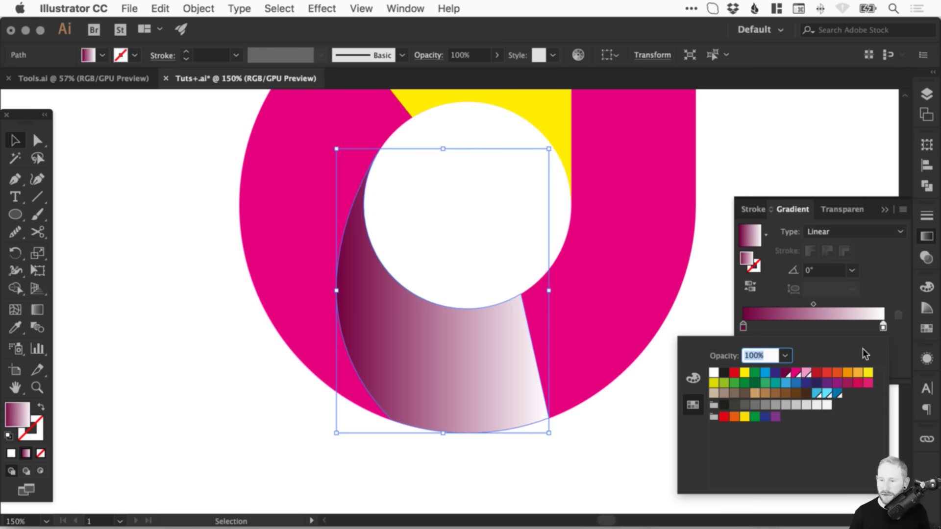
pyautogui.click(804, 372)
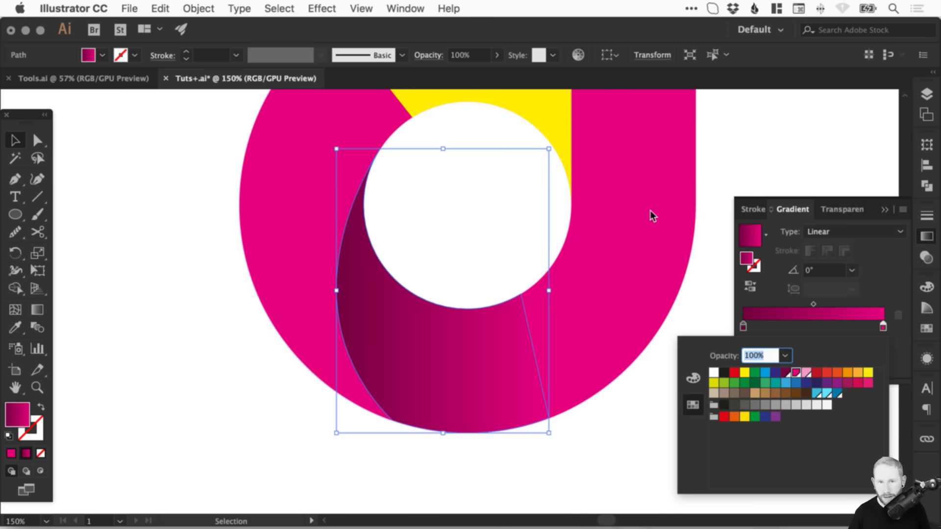
pyautogui.click(621, 419)
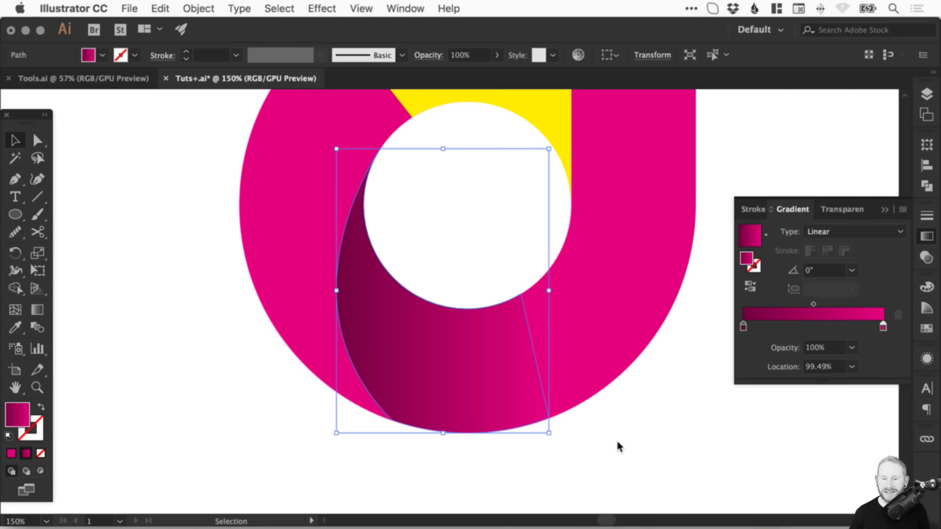
pyautogui.click(927, 237)
pyautogui.press('a')
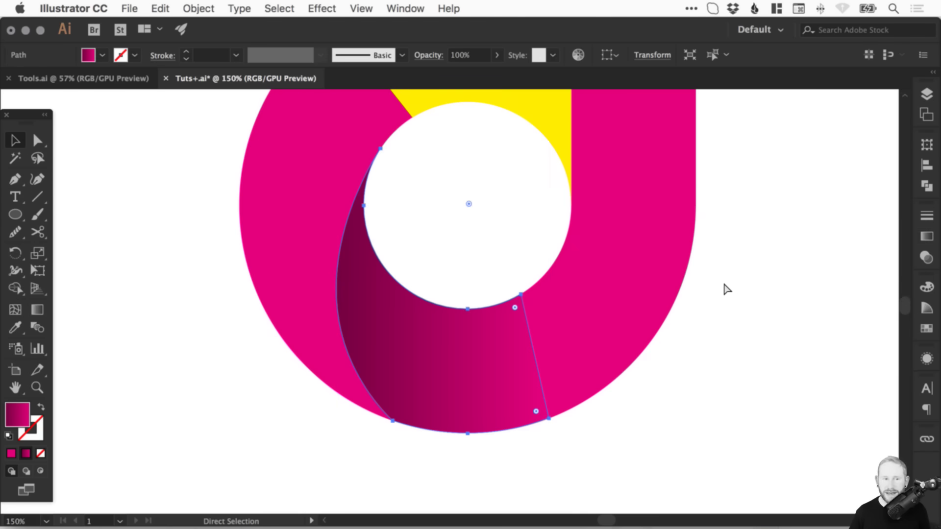
pyautogui.press('v')
pyautogui.click(765, 303)
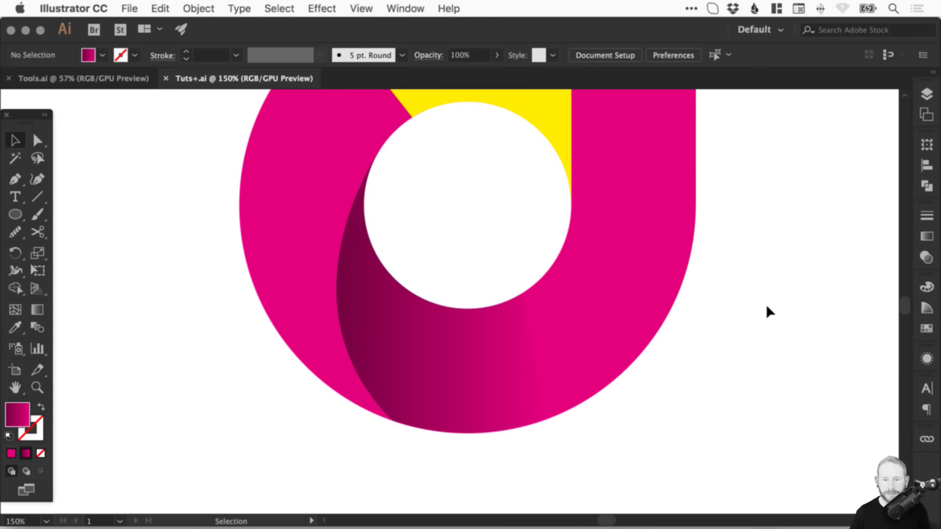
# Shift the magenta stop of the lower section's gradient to a location of 83.59% to soften the seam.
pyautogui.press('z')
pyautogui.moveTo(273, 178); pyautogui.dragTo(651, 474)
pyautogui.moveTo(346, 184); pyautogui.dragTo(607, 420)
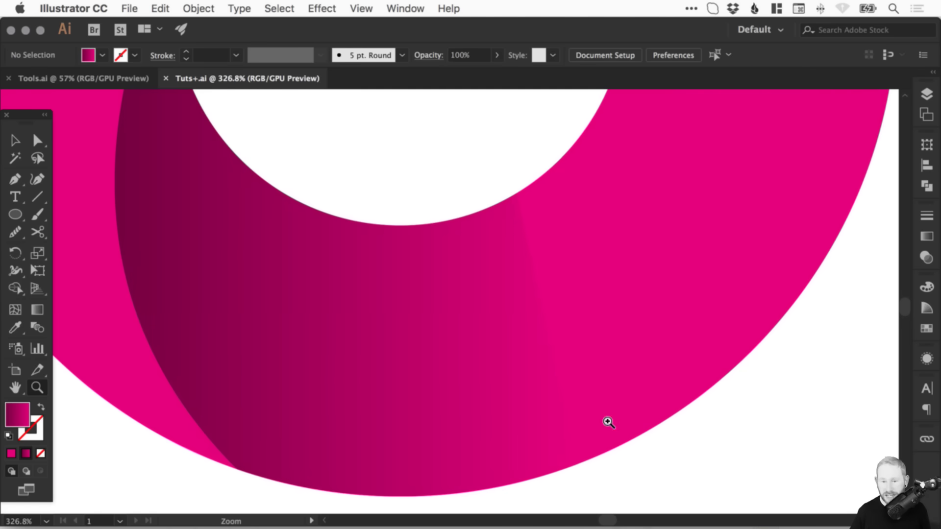
pyautogui.press('v')
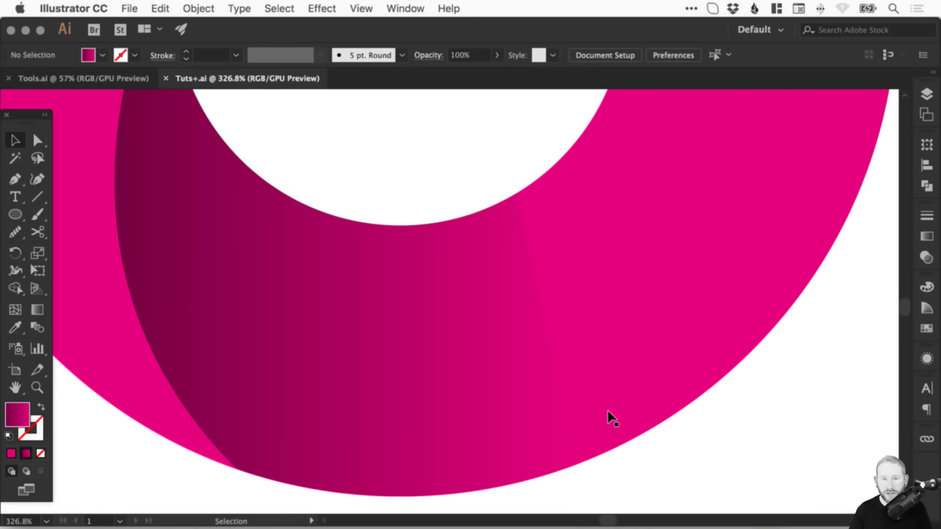
pyautogui.click(490, 353)
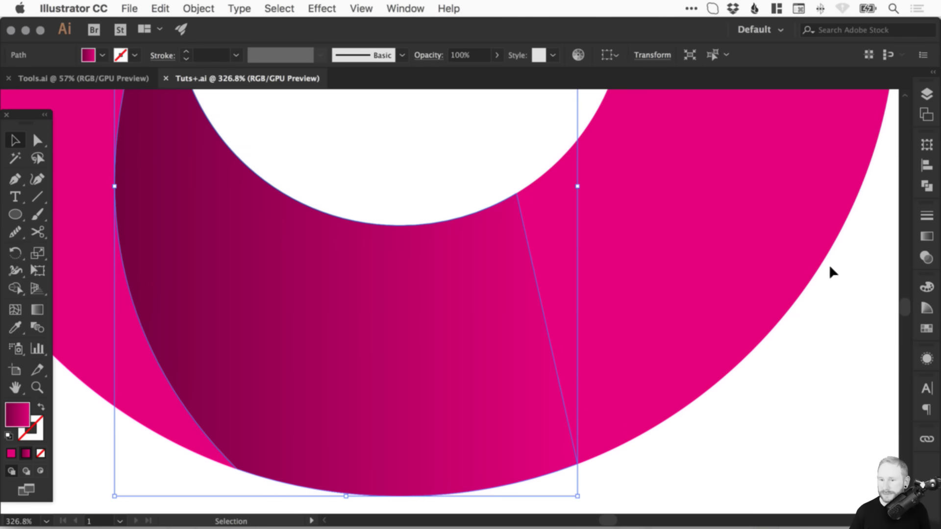
pyautogui.click(927, 237)
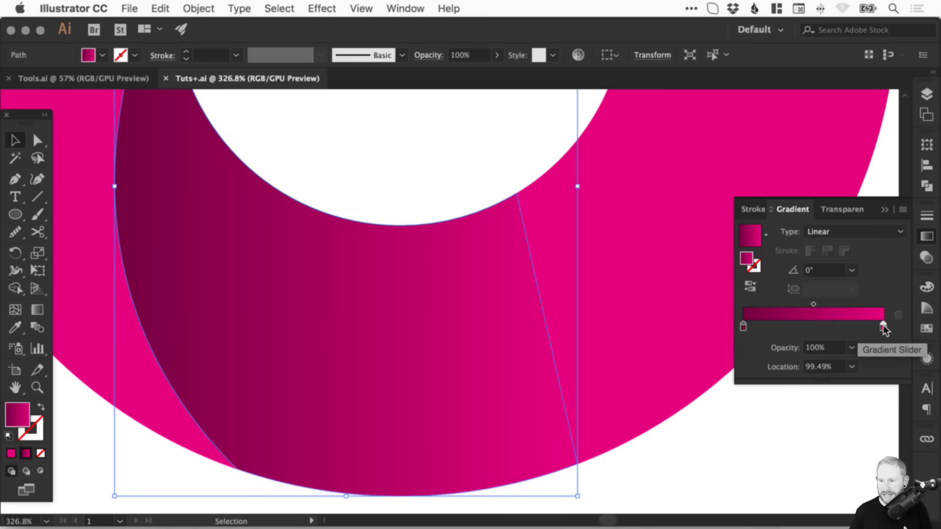
pyautogui.moveTo(881, 330); pyautogui.dragTo(861, 331)
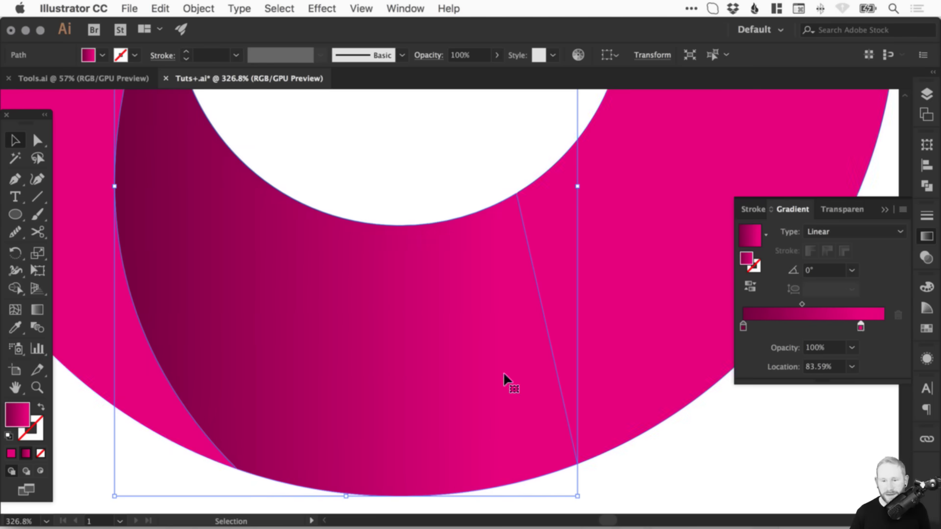
pyautogui.click(700, 455)
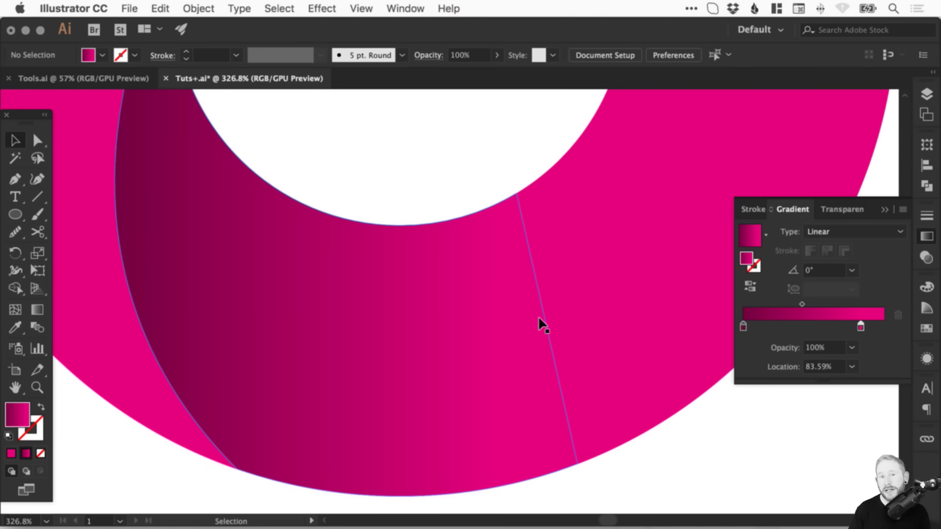
# Try the lower section's magenta gradient stop at 35.38%, and settle its location at 81.53%.
pyautogui.click(395, 289)
pyautogui.moveTo(861, 327); pyautogui.dragTo(802, 317)
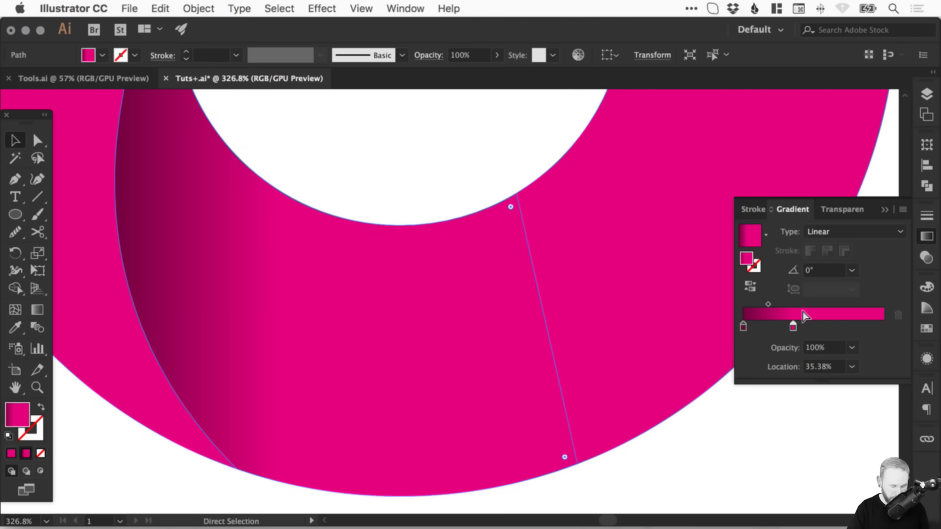
pyautogui.press('super+minus')
pyautogui.press('super+minus')
pyautogui.press('super+minus')
pyautogui.press('v')
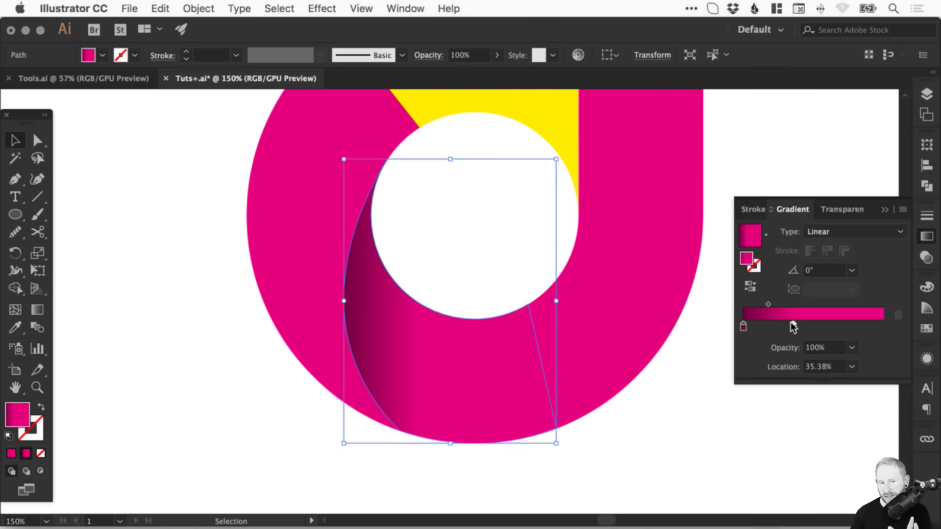
pyautogui.moveTo(794, 326); pyautogui.dragTo(858, 325)
pyautogui.click(825, 326)
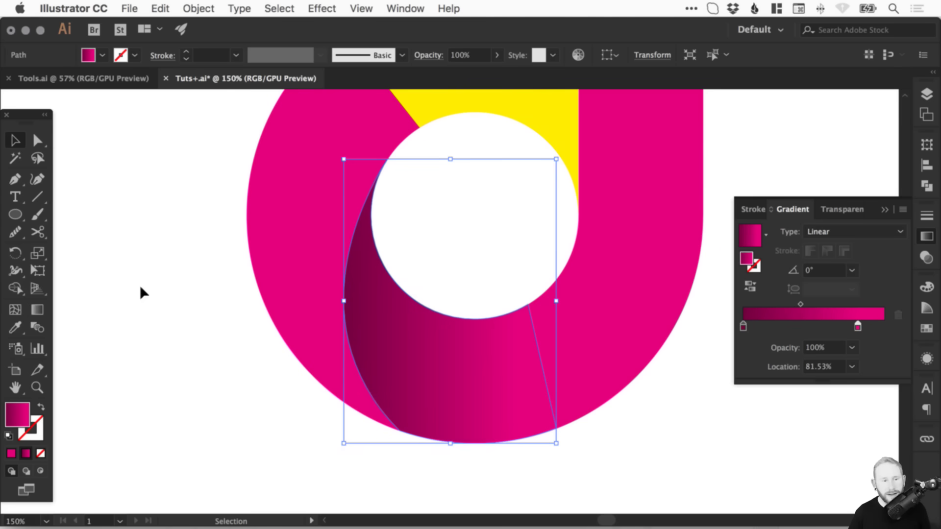
# Redirect the lower section's gradient with the Gradient tool to run diagonally from the overlap toward the seam at -29.8°.
pyautogui.click(38, 311)
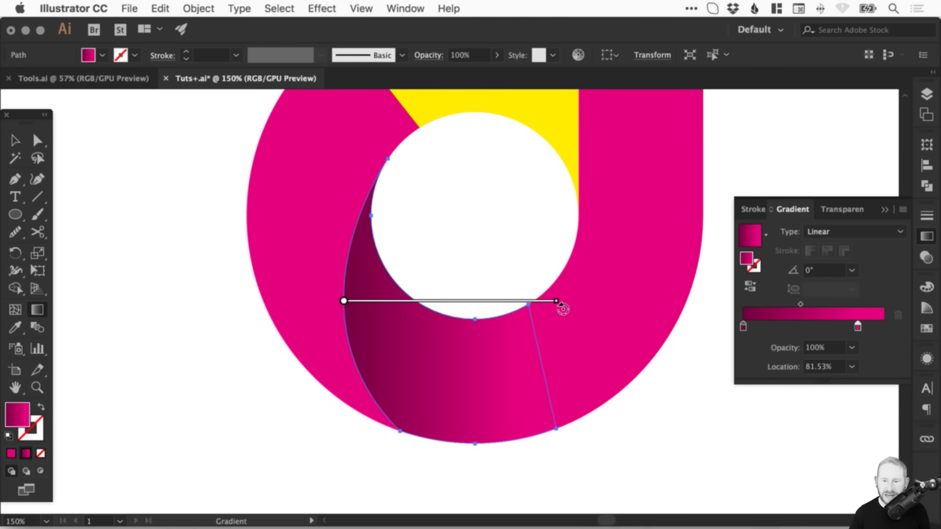
pyautogui.moveTo(562, 311); pyautogui.dragTo(492, 390)
pyautogui.moveTo(360, 275)
pyautogui.moveTo(358, 277)
pyautogui.mouseDown()
pyautogui.moveTo(479, 346)
pyautogui.moveTo(352, 280)
pyautogui.mouseUp()
pyautogui.moveTo(507, 365)
pyautogui.mouseDown()
pyautogui.moveTo(456, 337)
pyautogui.moveTo(455, 347)
pyautogui.mouseUp()
pyautogui.press('super+z')
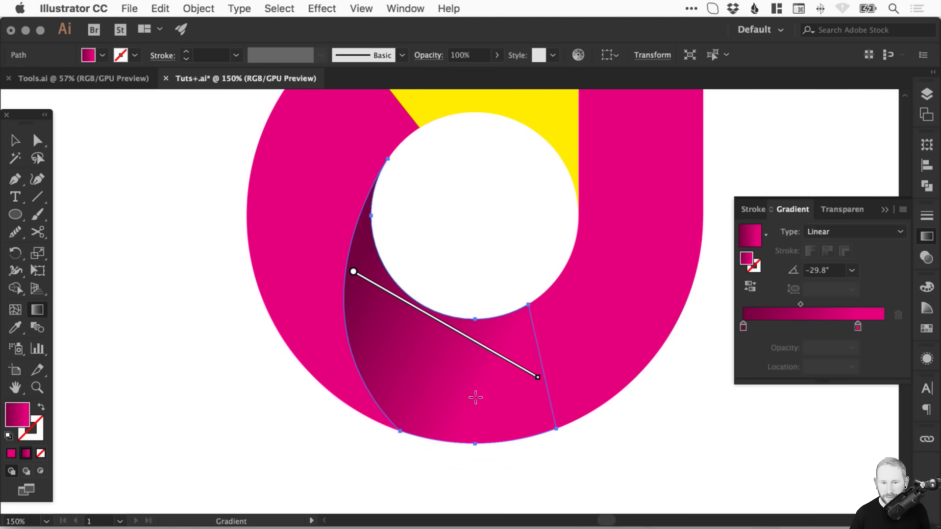
pyautogui.press('v')
pyautogui.click(151, 357)
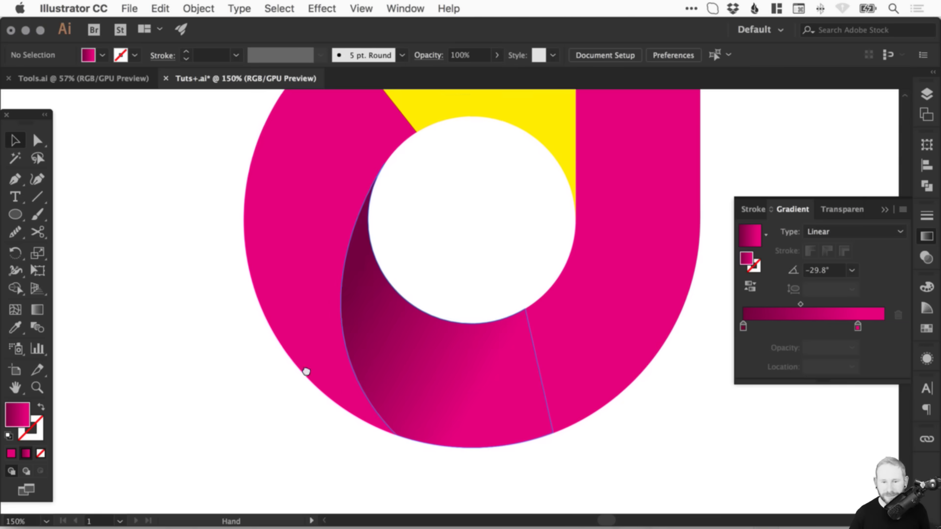
# Examine the lower section's gradient and seam up close, and view the bowl at 100%.
pyautogui.scroll(3, 304, 370)
pyautogui.press('super+space')
pyautogui.moveTo(407, 322); pyautogui.dragTo(636, 487)
pyautogui.press('super+1')
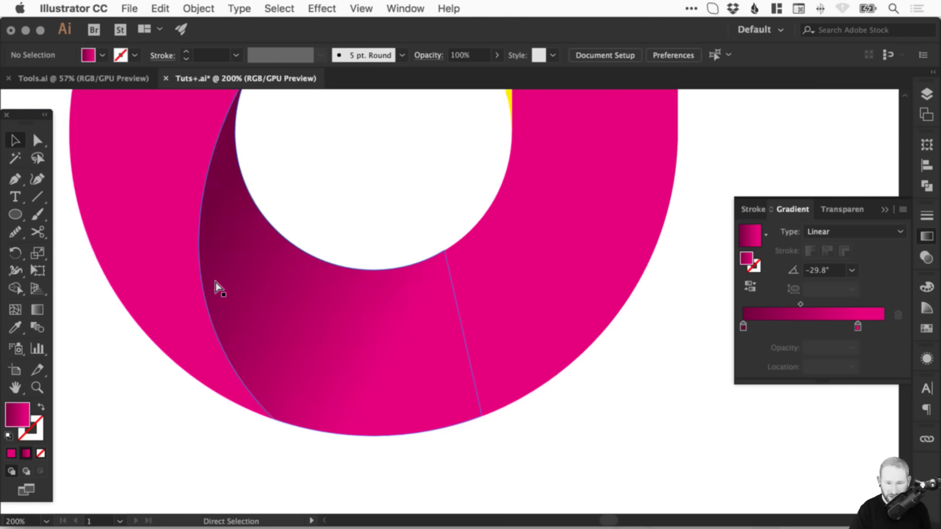
pyautogui.moveTo(419, 285); pyautogui.dragTo(438, 327)
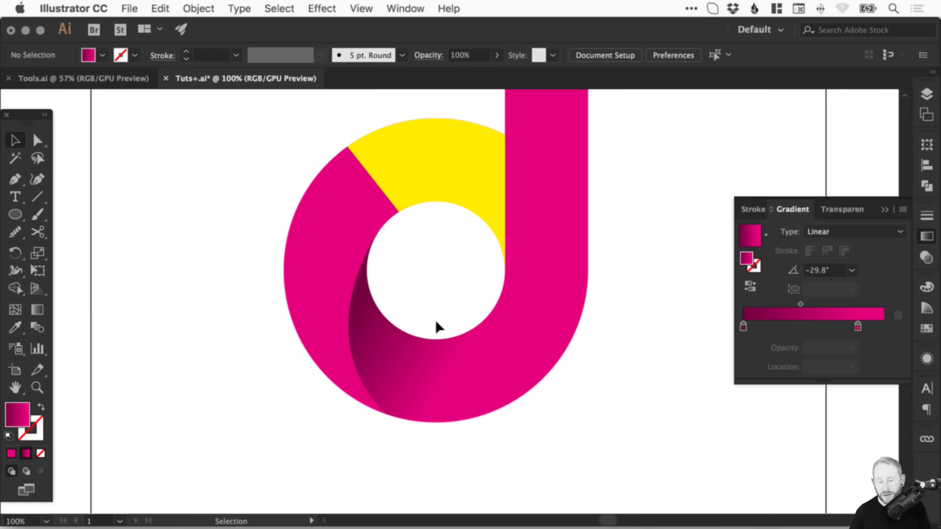
# Apply the lower section's gradient to the yellow upper section with the Eyedropper and reverse it so the dark end meets the stem.
pyautogui.moveTo(416, 236); pyautogui.dragTo(406, 267)
pyautogui.click(429, 191)
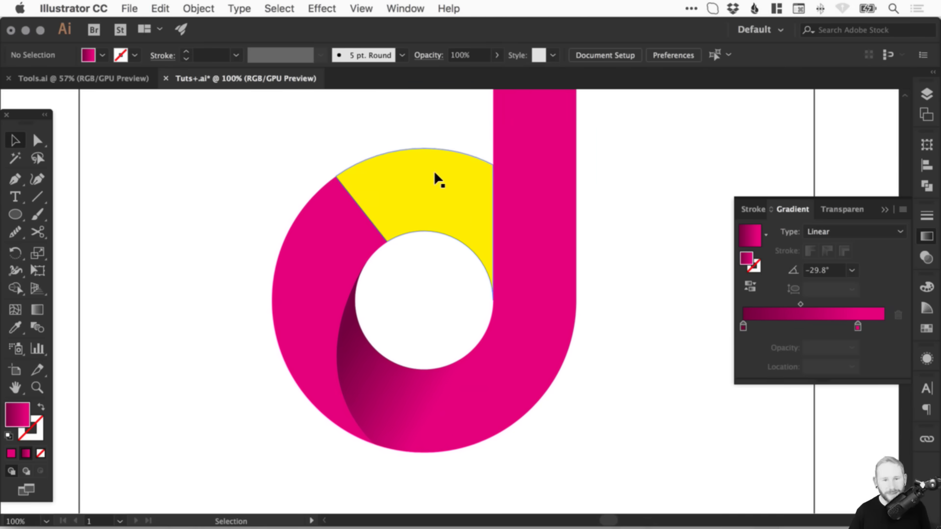
pyautogui.click(14, 329)
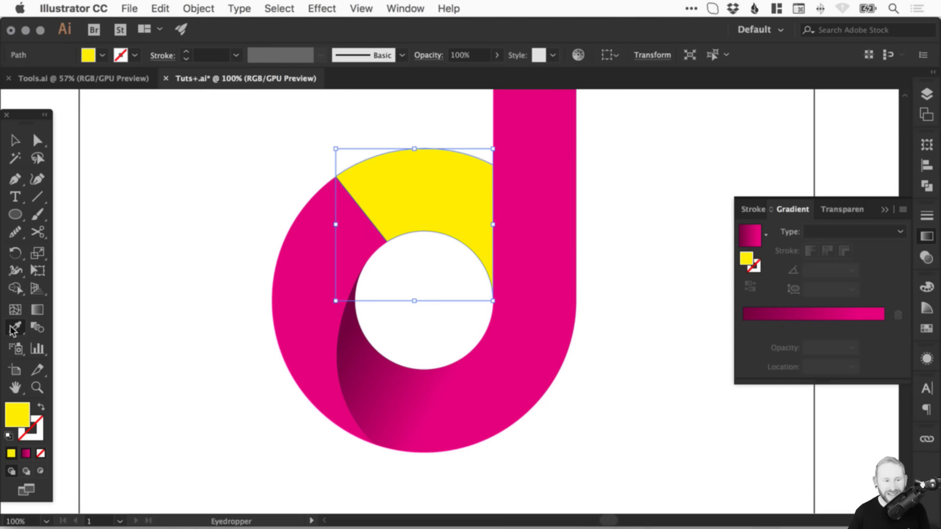
pyautogui.click(366, 399)
pyautogui.press('v')
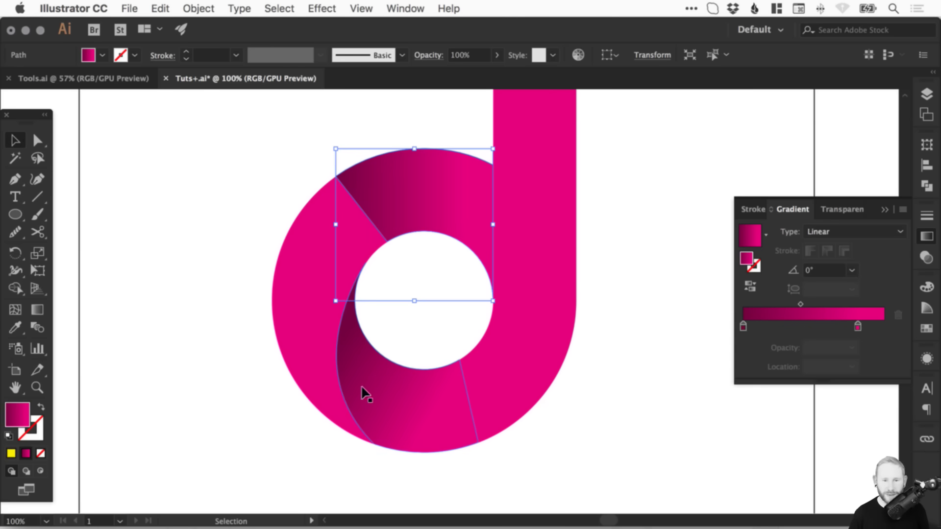
pyautogui.click(750, 287)
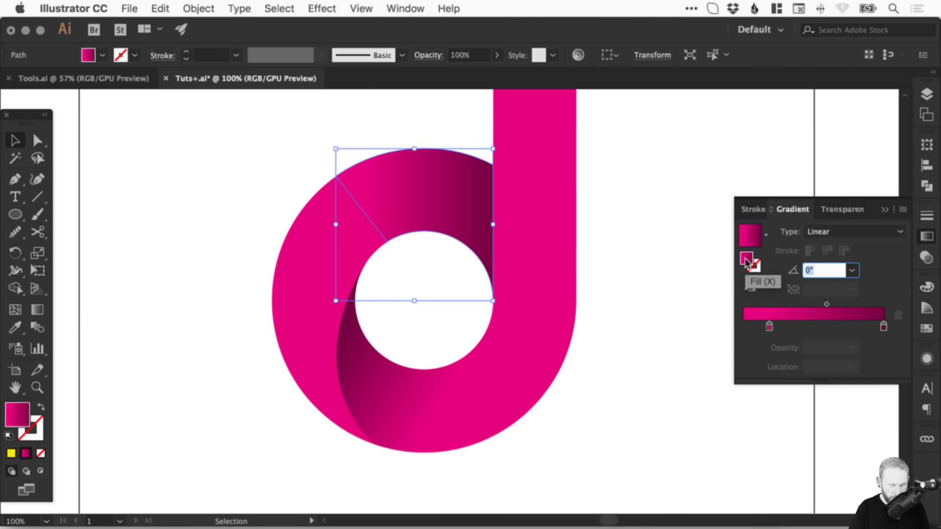
# Try the upper section's gradient at angles of 10° and 20°, and undo the last angle change.
pyautogui.press('Return')
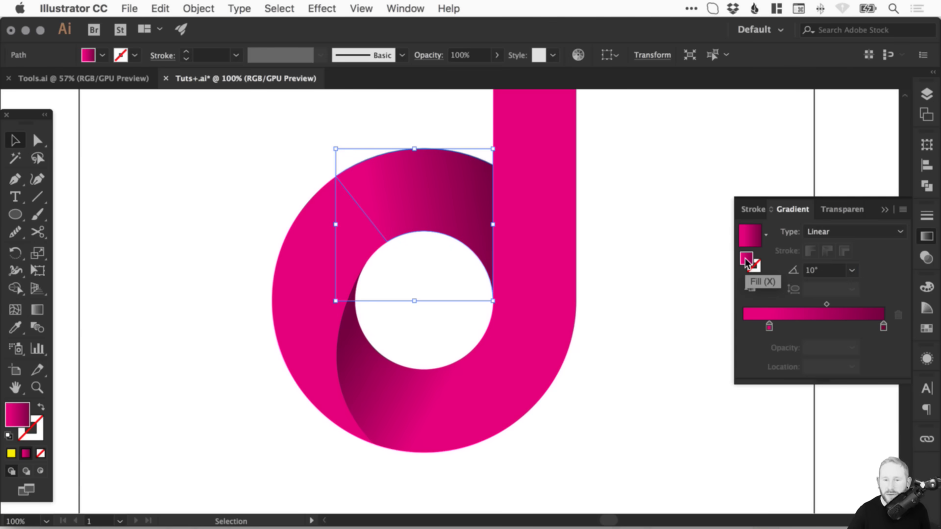
pyautogui.click(822, 269)
pyautogui.write('20')
pyautogui.press('Return')
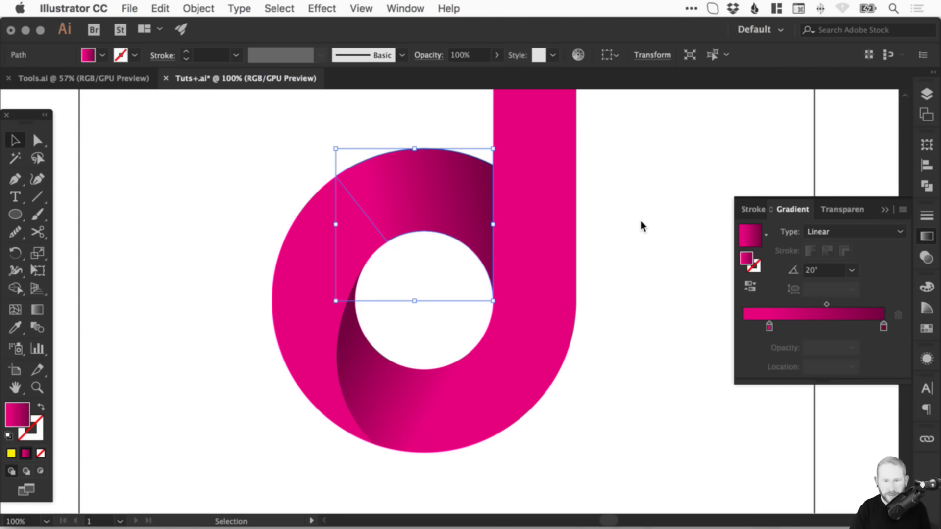
pyautogui.press('super+z')
# Redirect the upper section's gradient with the Gradient tool to run nearly horizontally toward the stem at 3.3°.
pyautogui.click(42, 309)
pyautogui.moveTo(510, 222); pyautogui.dragTo(513, 234)
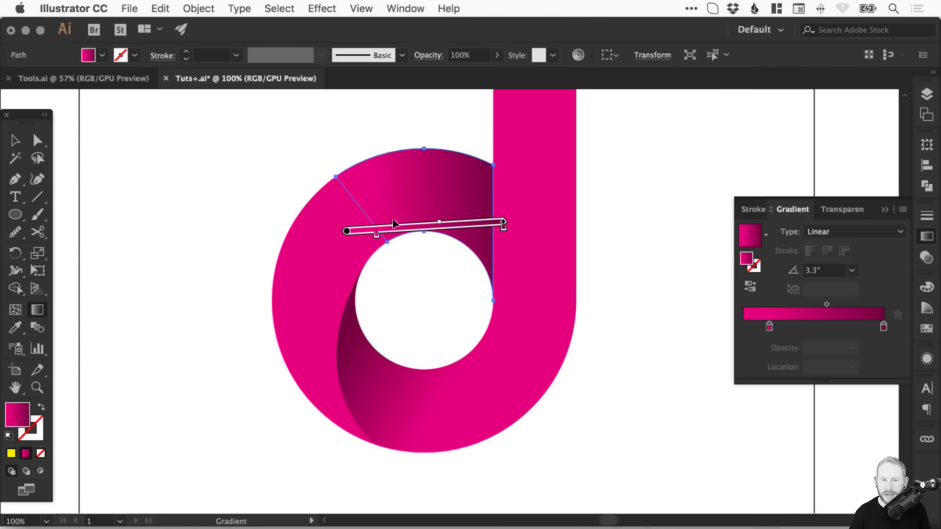
pyautogui.press('v')
pyautogui.click(652, 212)
pyautogui.click(926, 236)
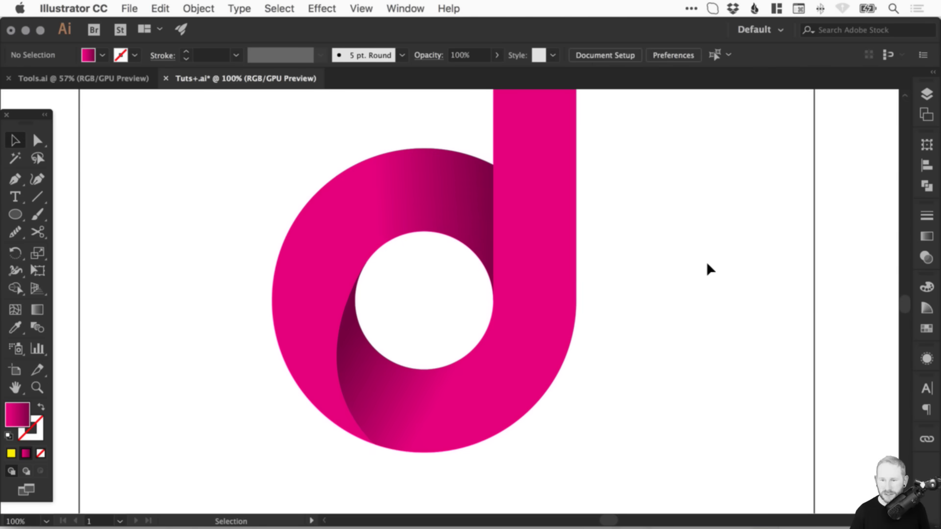
# Try reshaping the lower section's curved overlap edge by moving its bottom anchor's direction handle, and undo the change.
pyautogui.press('super+minus')
pyautogui.press('super+minus')
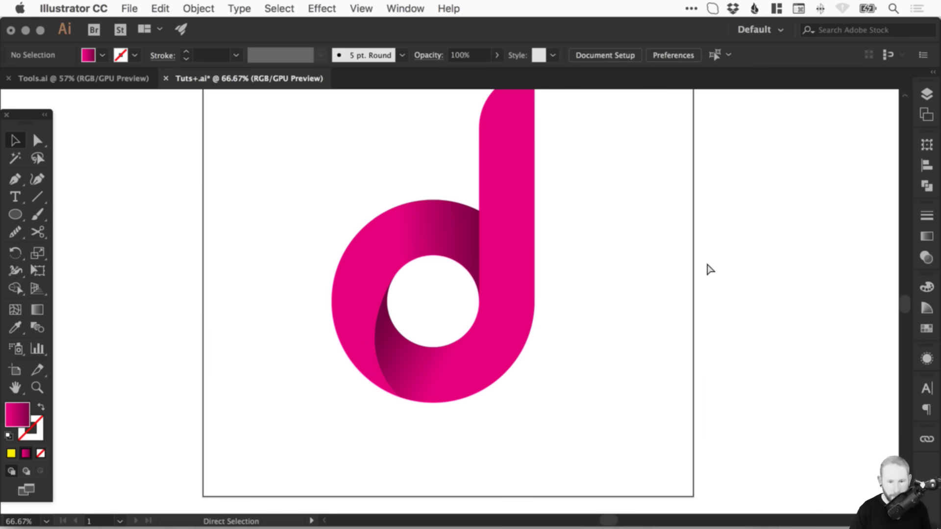
pyautogui.press('z')
pyautogui.moveTo(341, 286); pyautogui.dragTo(512, 387)
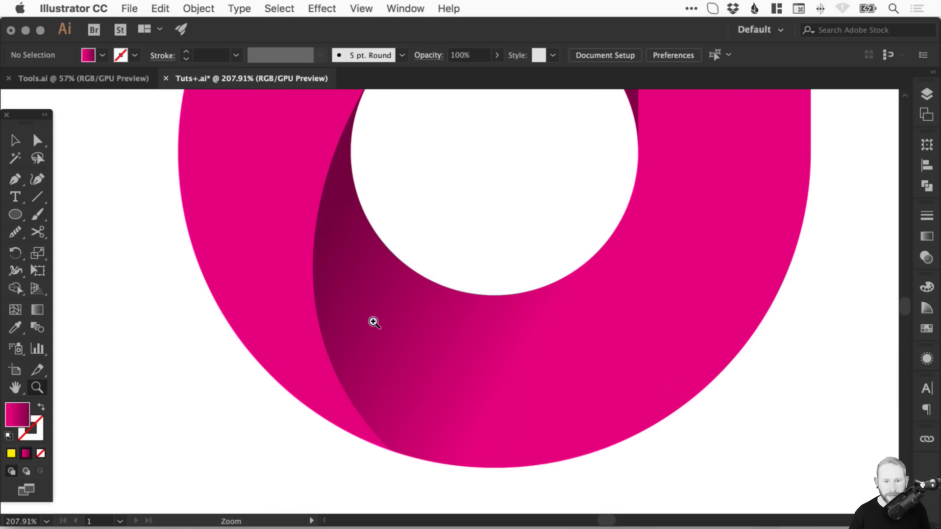
pyautogui.press('a')
pyautogui.click(319, 324)
pyautogui.moveTo(234, 293)
pyautogui.mouseDown()
pyautogui.moveTo(231, 285)
pyautogui.moveTo(245, 292)
pyautogui.moveTo(241, 320)
pyautogui.moveTo(231, 311)
pyautogui.moveTo(245, 301)
pyautogui.mouseUp()
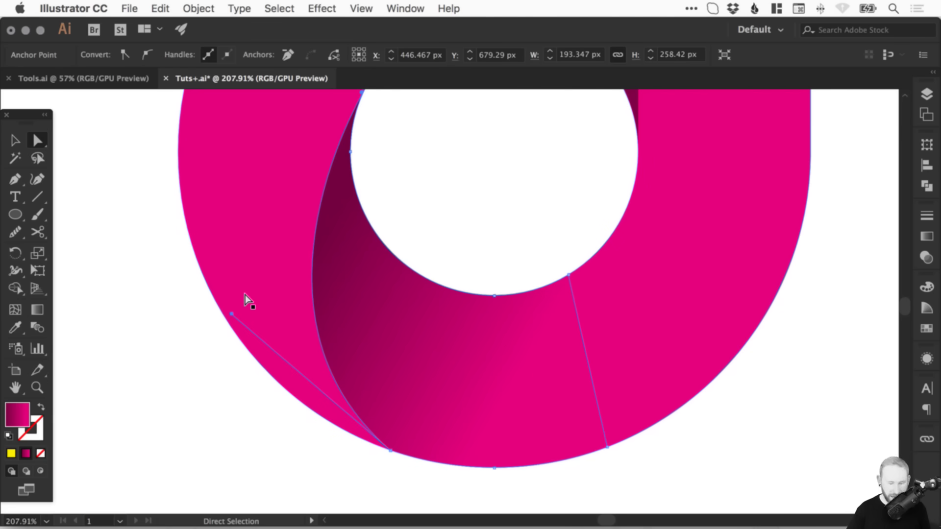
pyautogui.press('super+minus')
pyautogui.press('super+minus')
pyautogui.press('super+z')
# Bow the lower section's curved overlap edge slightly outward with its bottom anchor's handle, making the section about 194 px wide.
pyautogui.moveTo(355, 204); pyautogui.dragTo(598, 445)
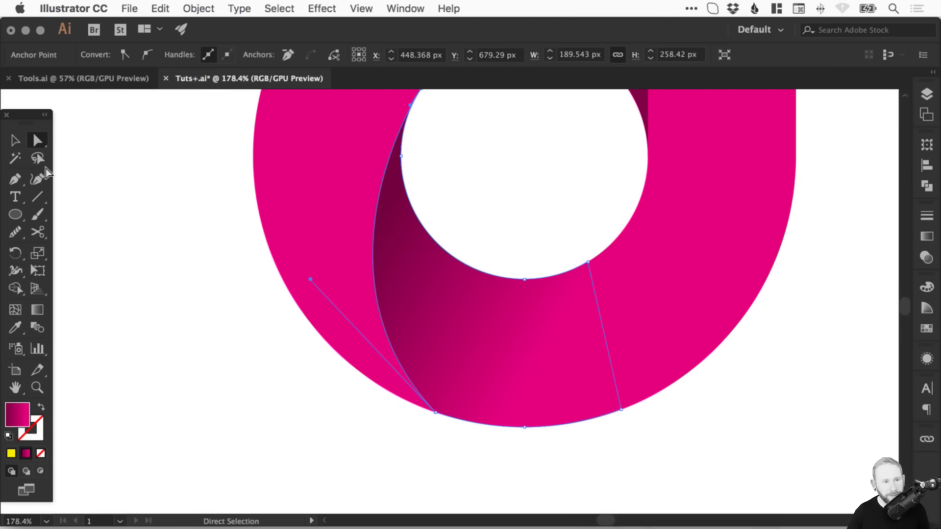
pyautogui.click(320, 401)
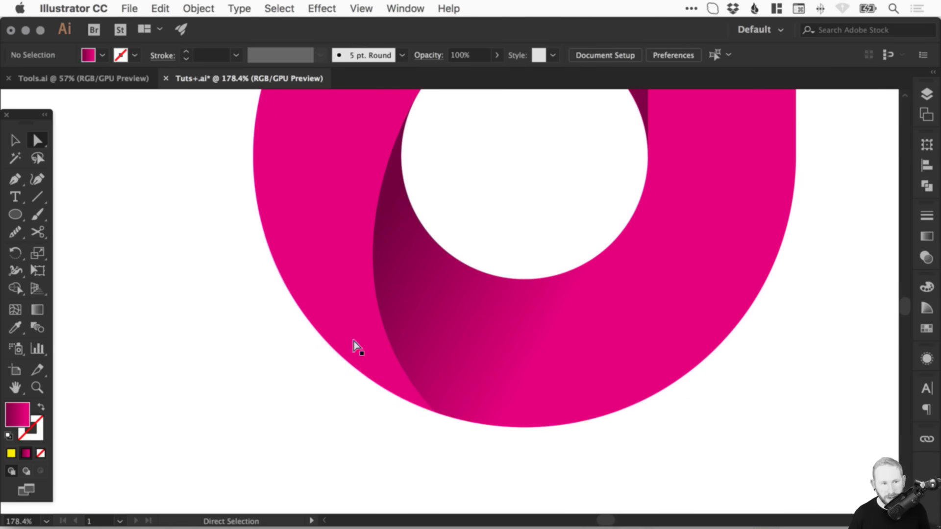
pyautogui.click(390, 330)
pyautogui.moveTo(310, 279); pyautogui.dragTo(297, 266)
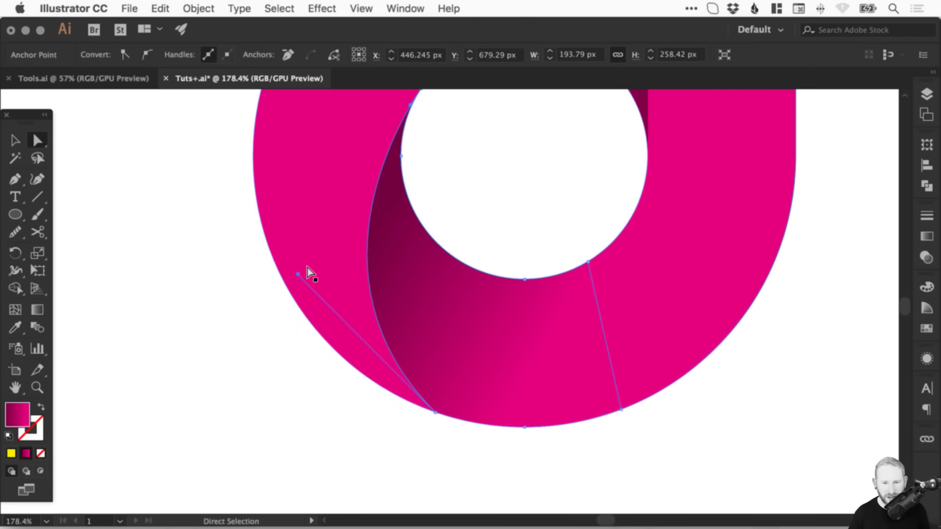
pyautogui.press('super+shift+a')
pyautogui.press('v')
# Examine the shaded bowl and the whole magenta d at reduced zoom.
pyautogui.press('super+minus')
pyautogui.press('super+minus')
pyautogui.press('super+minus')
pyautogui.press('super+minus')
pyautogui.press('super+minus')
pyautogui.press('super+minus')
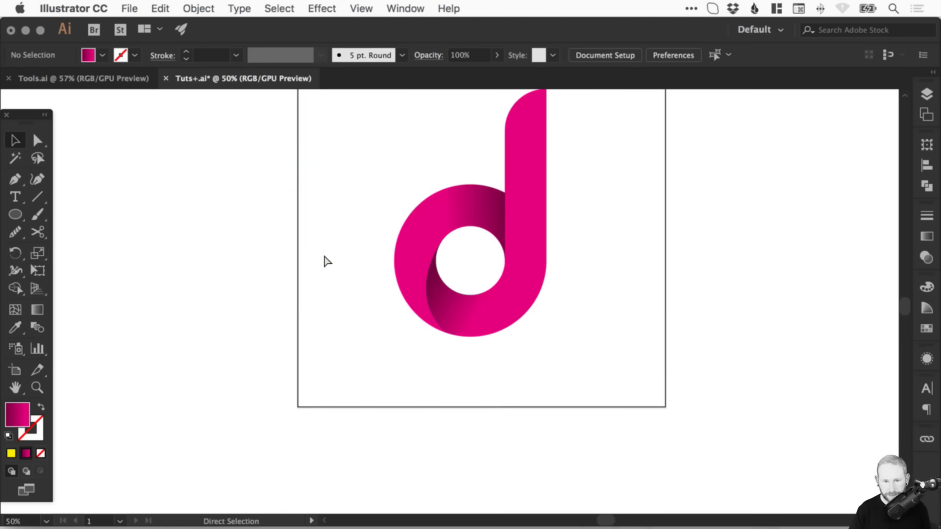
pyautogui.press('z')
pyautogui.moveTo(374, 187); pyautogui.dragTo(565, 343)
pyautogui.press('v')
pyautogui.scroll(2, 523, 300)
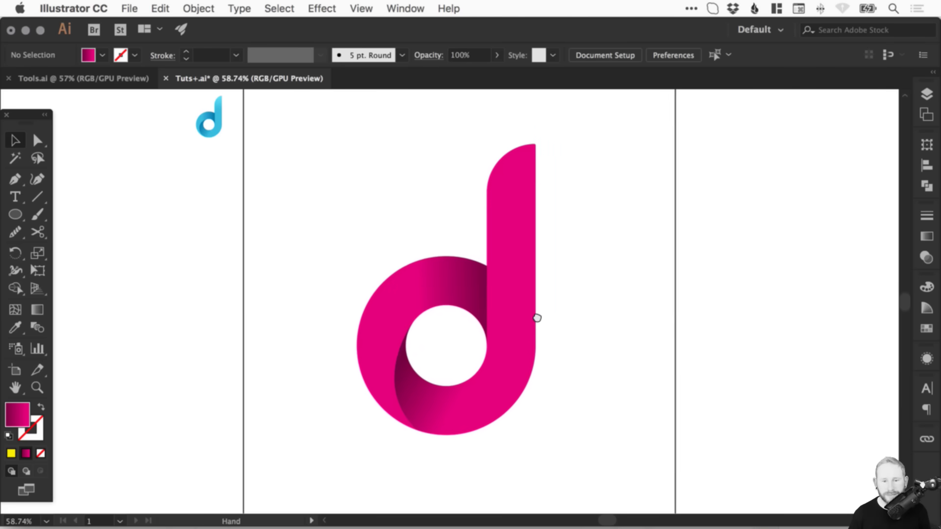
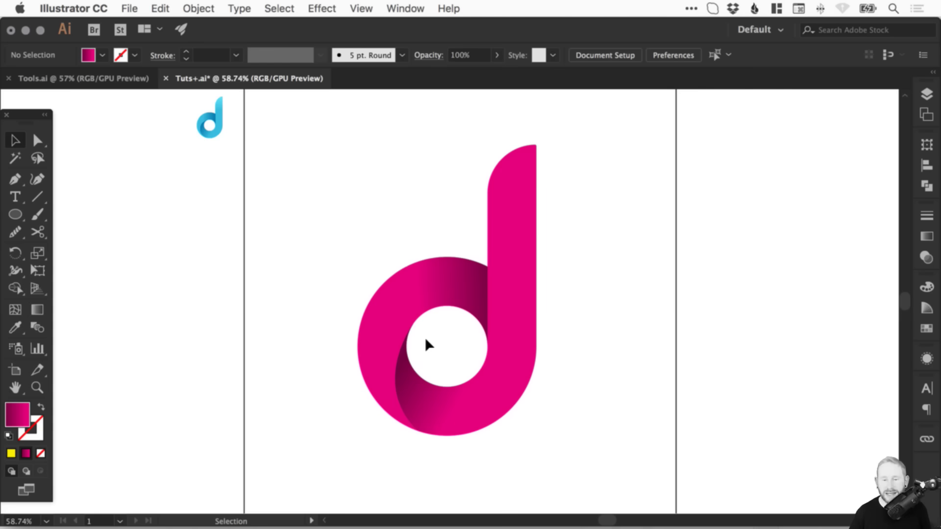
pyautogui.moveTo(305, 152); pyautogui.dragTo(564, 450)
pyautogui.click(614, 196)
# Draw a closed four-sided shape over the stem's top with the Pen tool, with a straight horizontal base about 169 px long.
pyautogui.press('z')
pyautogui.moveTo(435, 151); pyautogui.dragTo(498, 212)
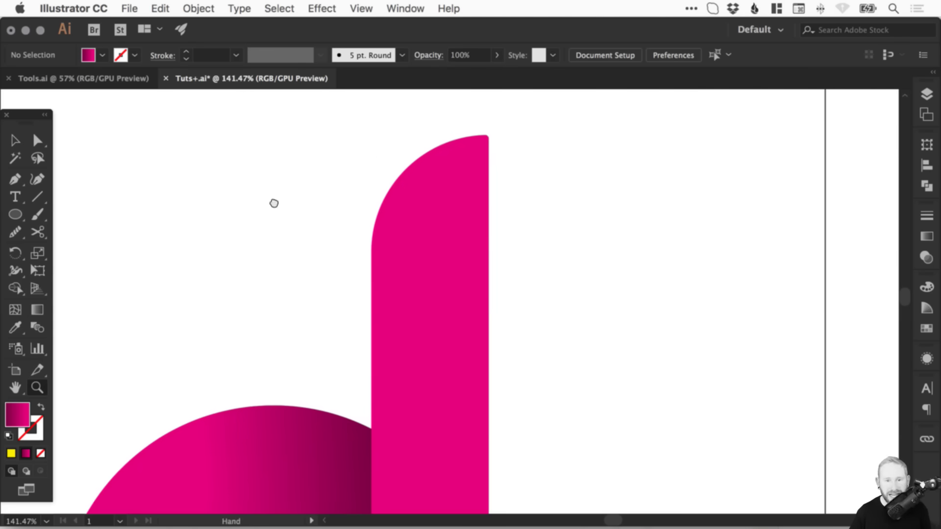
pyautogui.click(15, 179)
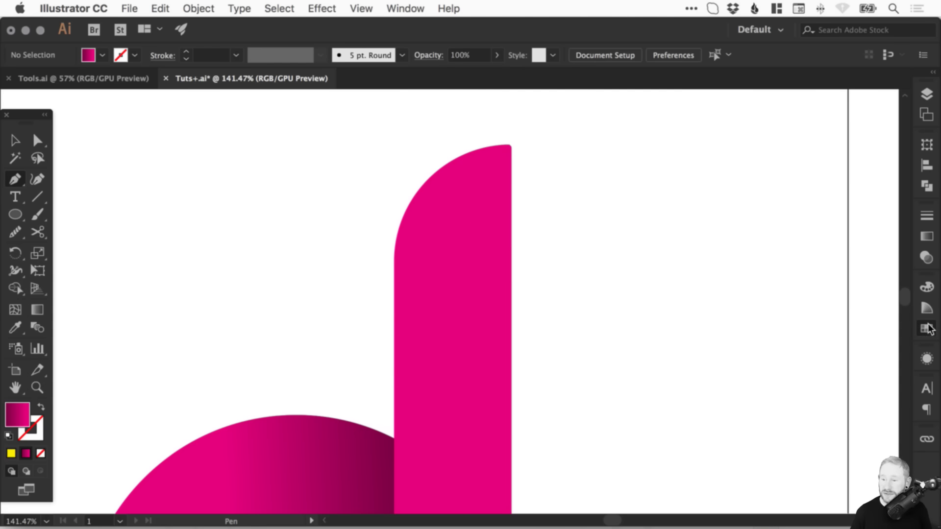
pyautogui.click(926, 328)
pyautogui.click(929, 328)
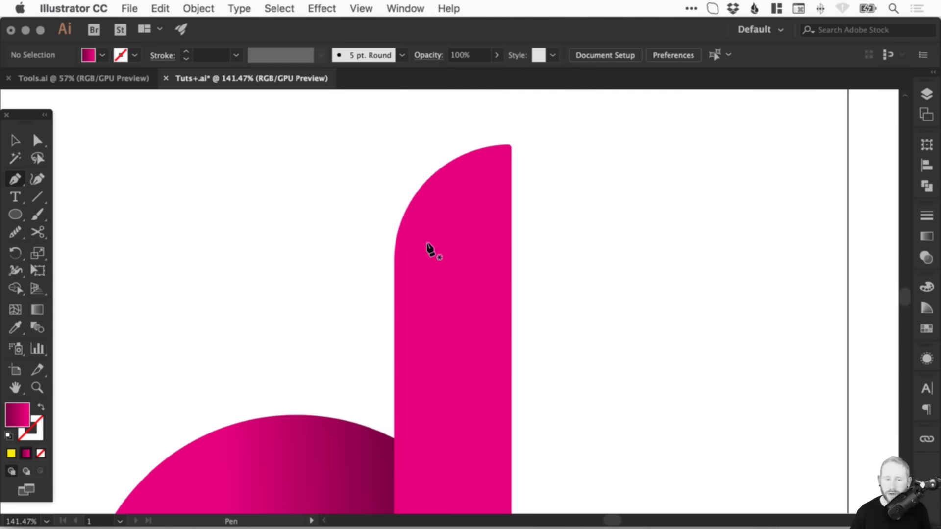
pyautogui.click(378, 307)
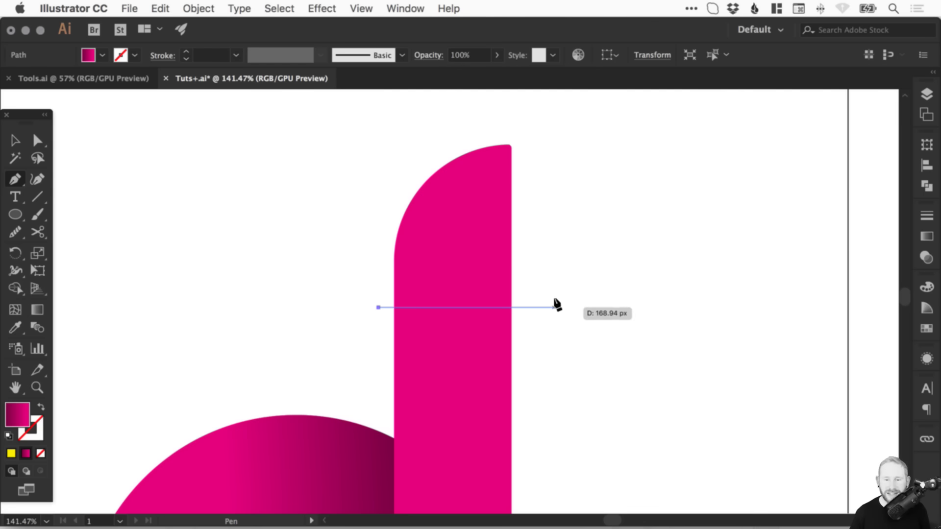
pyautogui.click(556, 307)
pyautogui.click(532, 125)
pyautogui.click(395, 138)
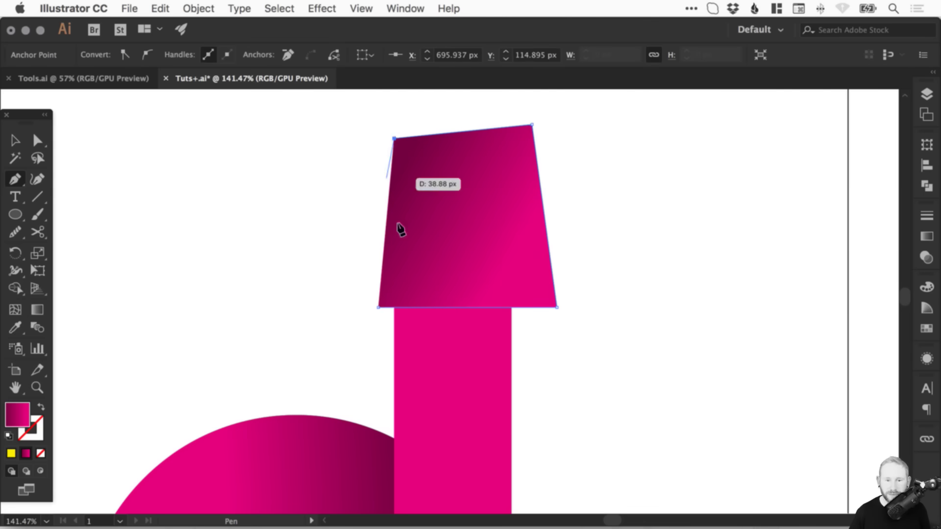
pyautogui.click(378, 308)
# Remove the parts of the four-sided shape outside the stem with the Shape Builder tool, leaving a separate stem tip.
pyautogui.press('v')
pyautogui.moveTo(341, 298); pyautogui.dragTo(481, 214)
pyautogui.hotkey('shift', 'm')
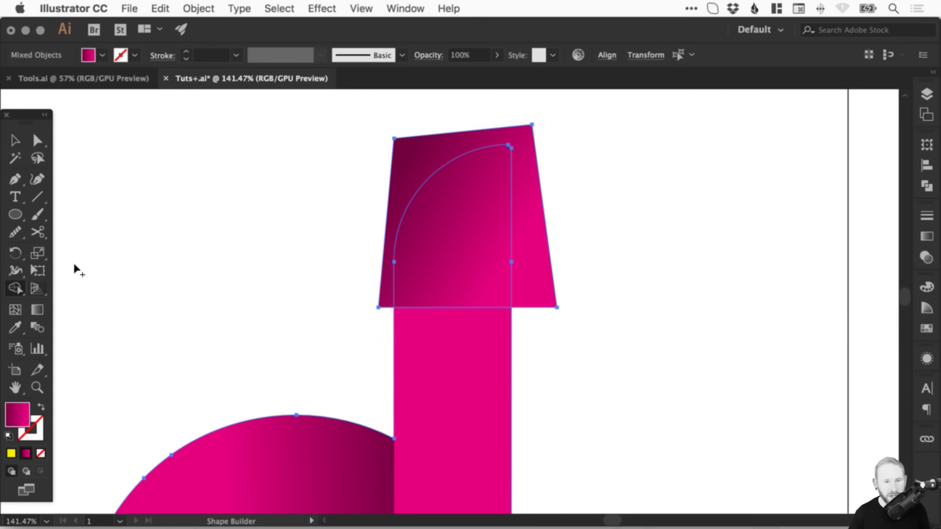
pyautogui.keyDown('alt'); pyautogui.click(401, 144); pyautogui.keyUp('alt')
pyautogui.click(722, 321)
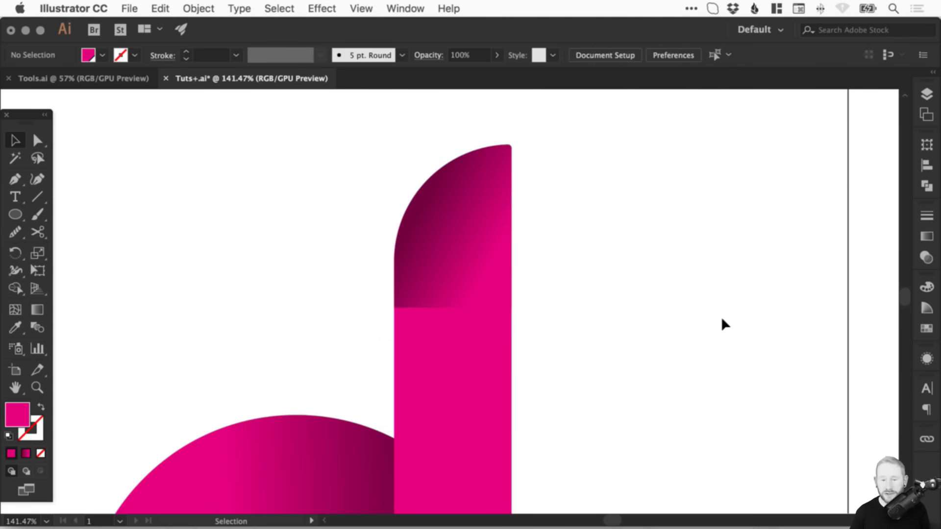
# Pull the separate stem tip away from the stem and undo the move.
pyautogui.moveTo(461, 251); pyautogui.dragTo(298, 244)
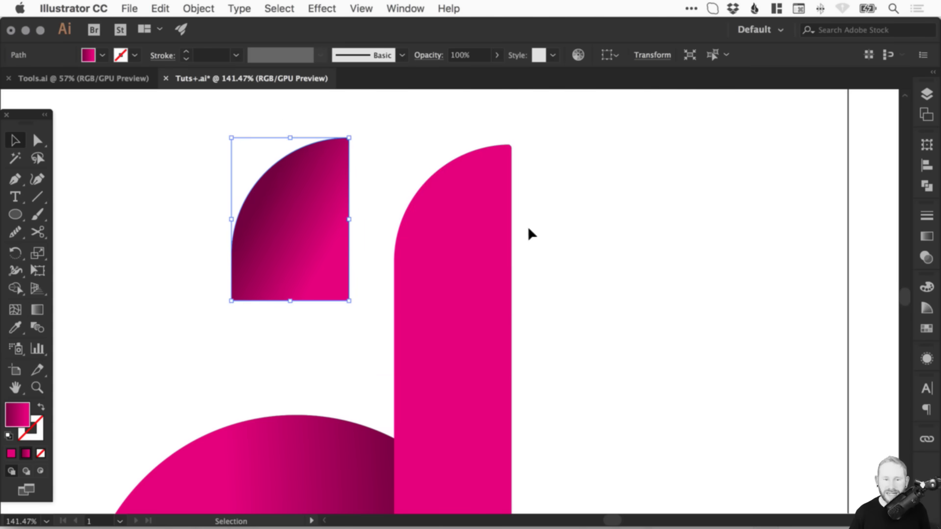
pyautogui.press('a')
pyautogui.press('super+z')
pyautogui.press('v')
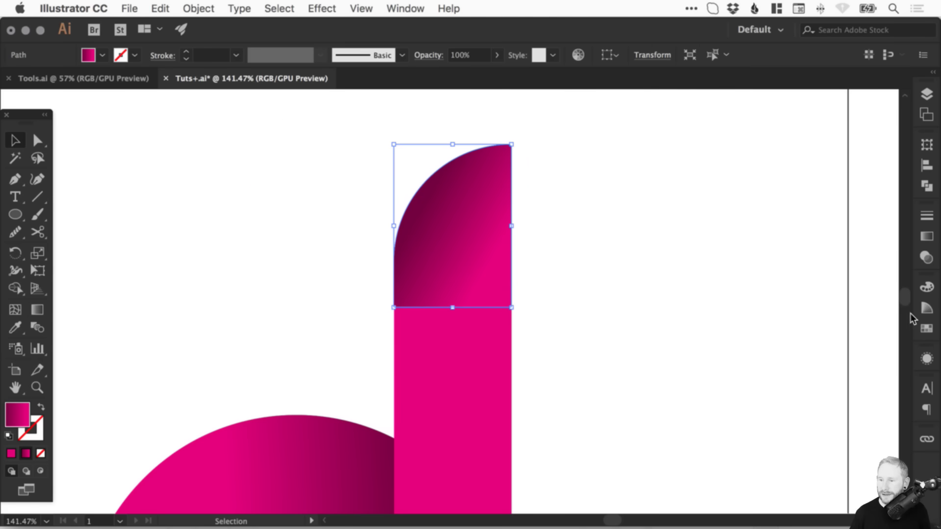
# Set the stem tip's linear gradient angle to 90° and reverse it so magenta meets the stem.
pyautogui.click(925, 309)
pyautogui.click(926, 238)
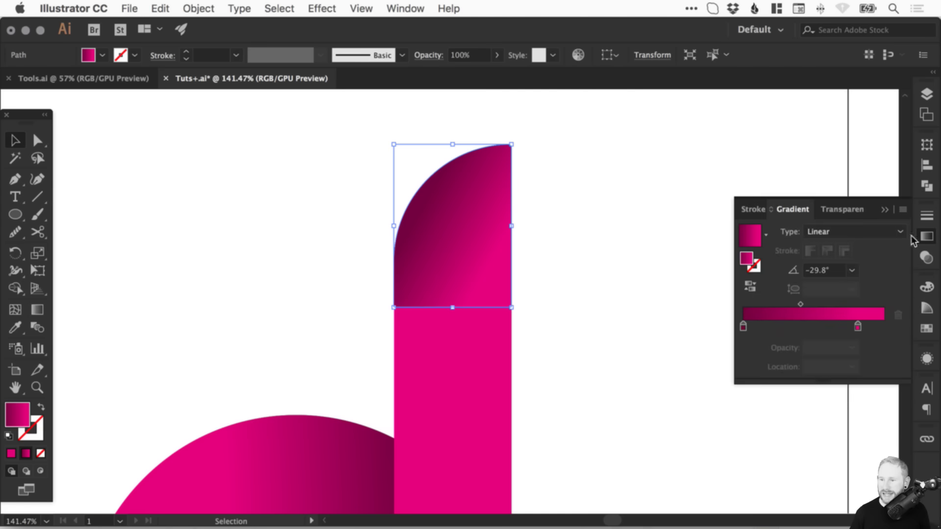
pyautogui.click(838, 270)
pyautogui.write('90')
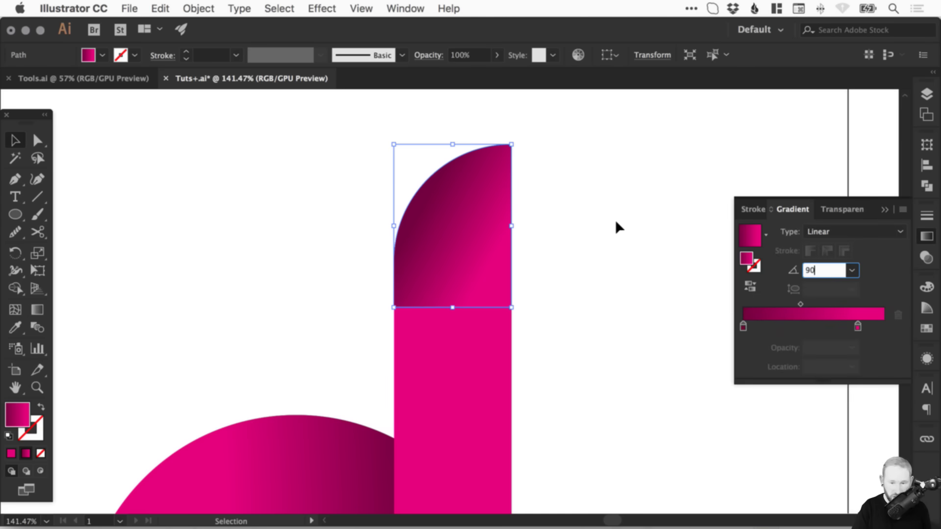
pyautogui.press('Return')
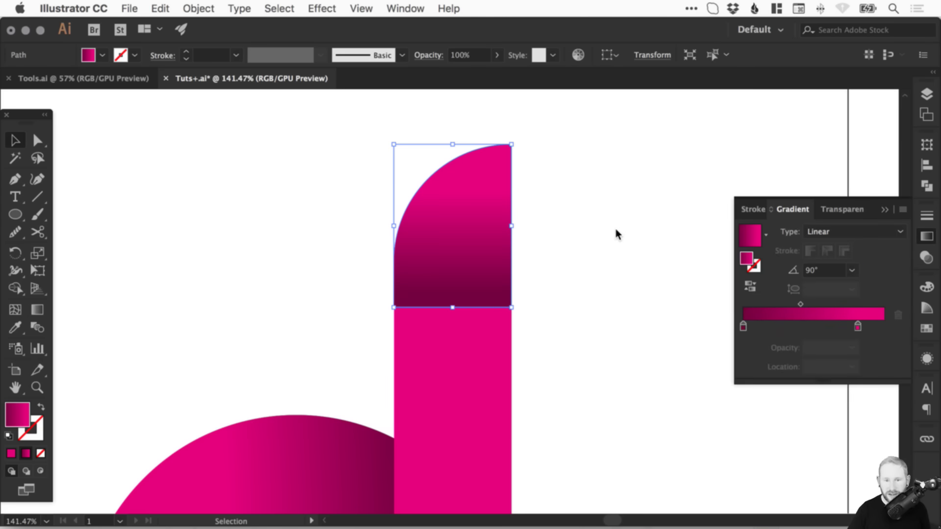
pyautogui.click(750, 289)
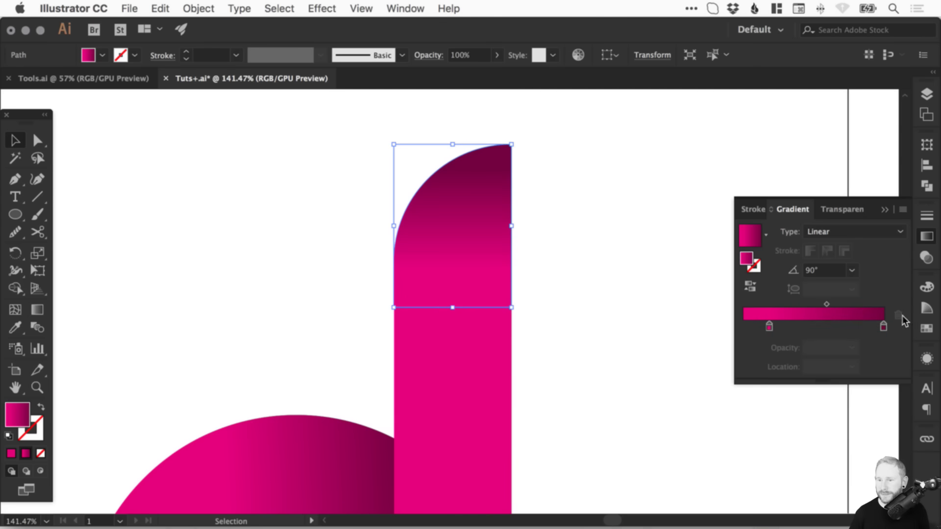
# Recolor the dark end stop of the stem tip's gradient with the light pink swatch.
pyautogui.doubleClick(884, 326)
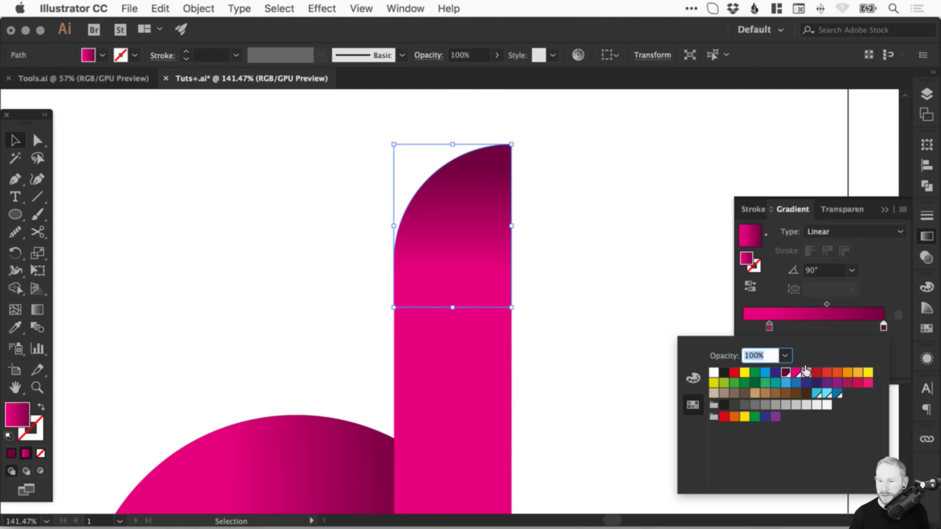
pyautogui.click(806, 371)
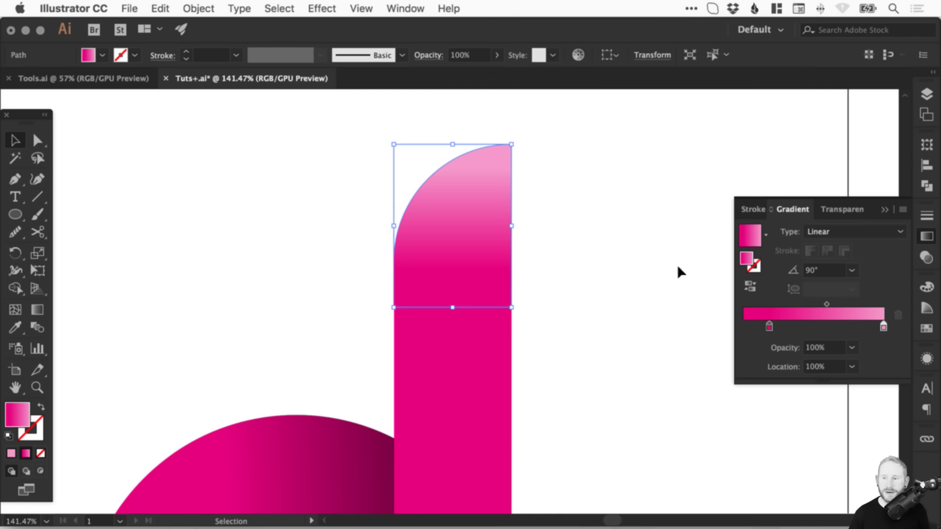
pyautogui.click(927, 236)
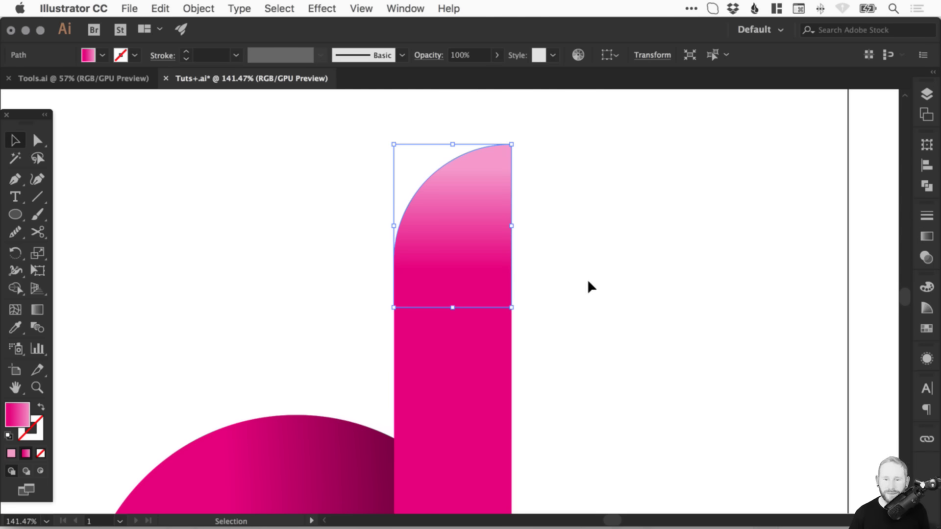
# Save the document, deselect the stem tip and view the logo at 66.67%.
pyautogui.press('a')
pyautogui.press('super+s')
pyautogui.press('super+minus')
pyautogui.press('super+minus')
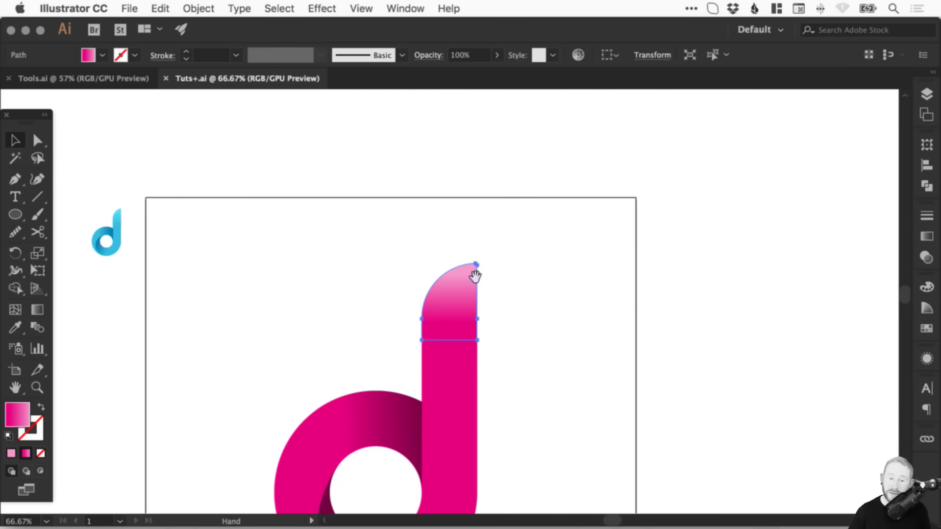
pyautogui.moveTo(475, 276); pyautogui.dragTo(561, 212)
pyautogui.click(644, 253)
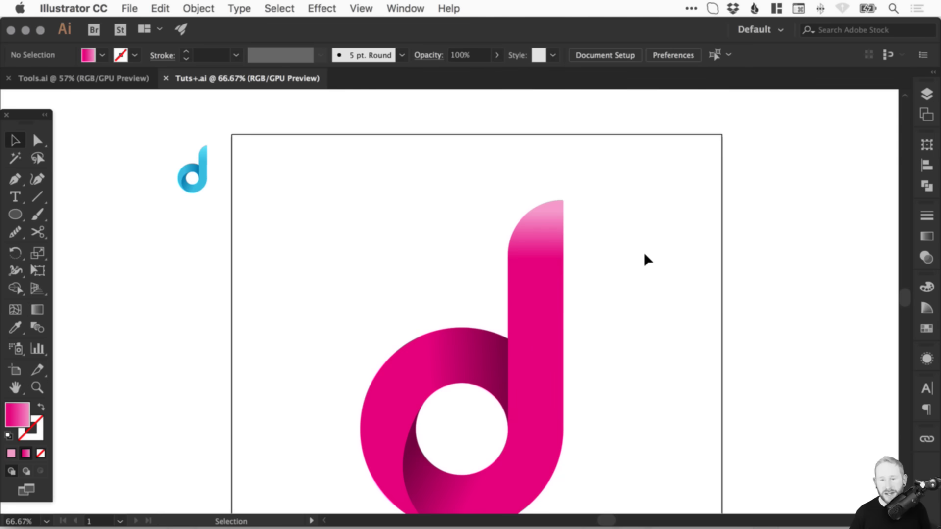
# Lower the opacity of the stem's gradient tip to 60% and deselect it.
pyautogui.click(551, 207)
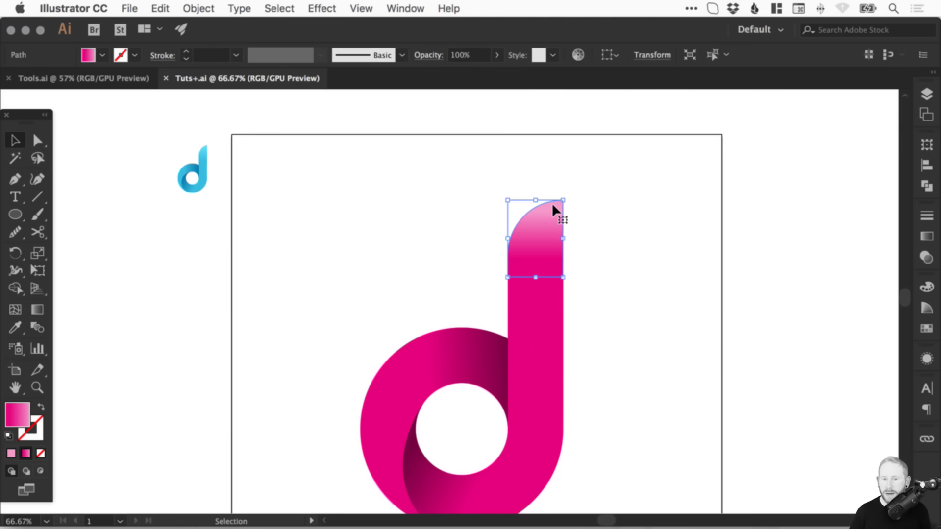
pyautogui.click(926, 258)
pyautogui.click(897, 232)
pyautogui.moveTo(885, 251)
pyautogui.mouseDown()
pyautogui.moveTo(865, 252)
pyautogui.moveTo(875, 251)
pyautogui.mouseUp()
pyautogui.write('60')
pyautogui.press('Return')
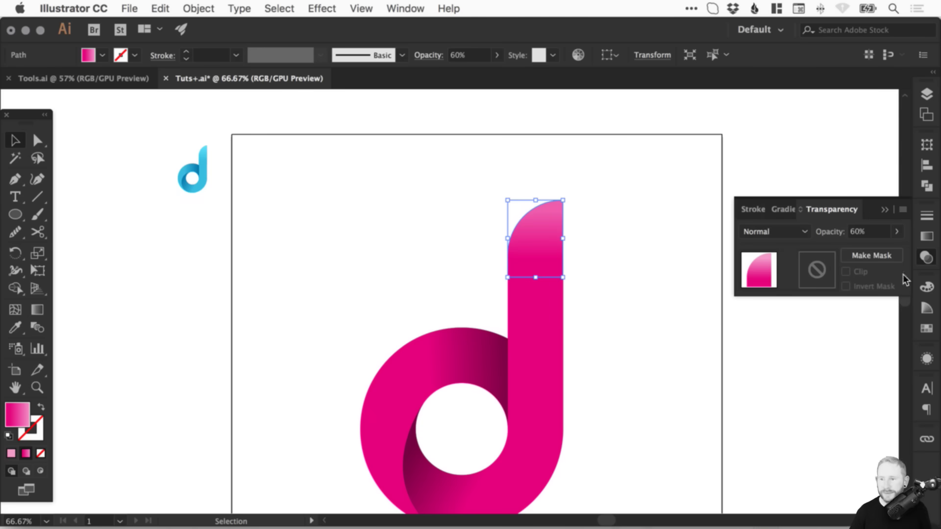
pyautogui.click(926, 258)
pyautogui.click(686, 242)
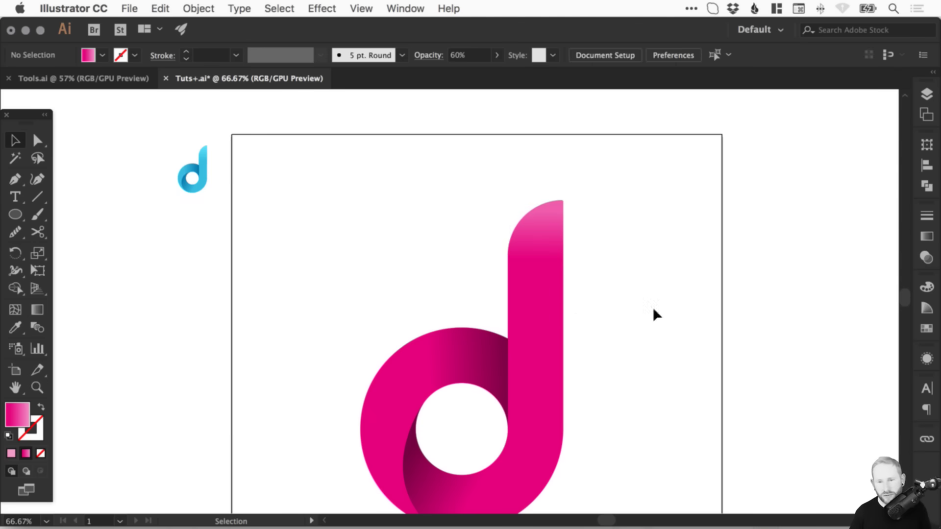
# Extend the gradient tip further down the stem by lowering the two anchor points of its bottom edge.
pyautogui.scroll(-2, 547, 231)
pyautogui.press('a')
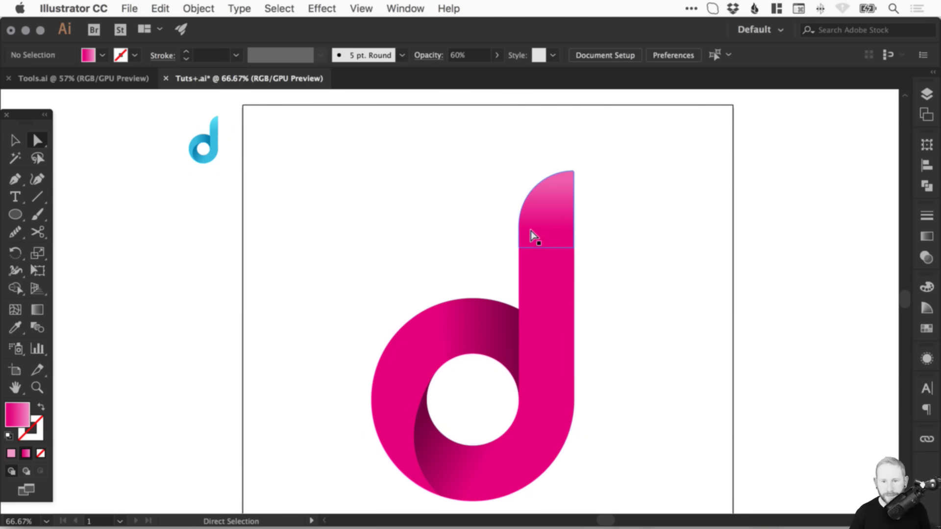
pyautogui.click(519, 248)
pyautogui.keyDown('shift'); pyautogui.click(574, 247); pyautogui.keyUp('shift')
pyautogui.moveTo(574, 246)
pyautogui.mouseDown()
pyautogui.moveTo(575, 275)
pyautogui.moveTo(574, 262)
pyautogui.mouseUp()
pyautogui.click(651, 201)
pyautogui.press('v')
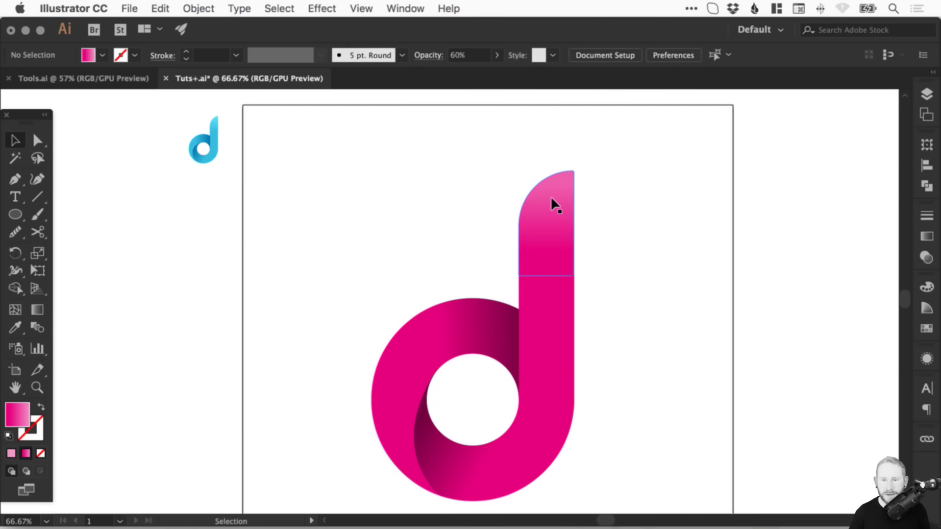
# Move the translucent gradient tip off the stem to inspect it up close, and place it back over the stem.
pyautogui.moveTo(564, 196); pyautogui.dragTo(479, 194)
pyautogui.click(639, 164)
pyautogui.press('z')
pyautogui.moveTo(355, 134); pyautogui.dragTo(668, 339)
pyautogui.press('v')
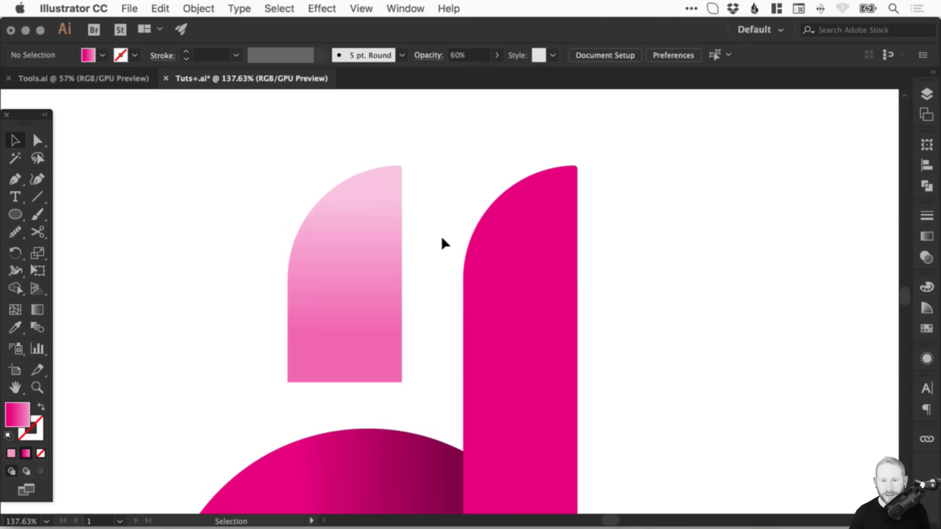
pyautogui.moveTo(394, 260); pyautogui.dragTo(570, 260)
pyautogui.click(611, 260)
pyautogui.scroll(-3, 649, 289)
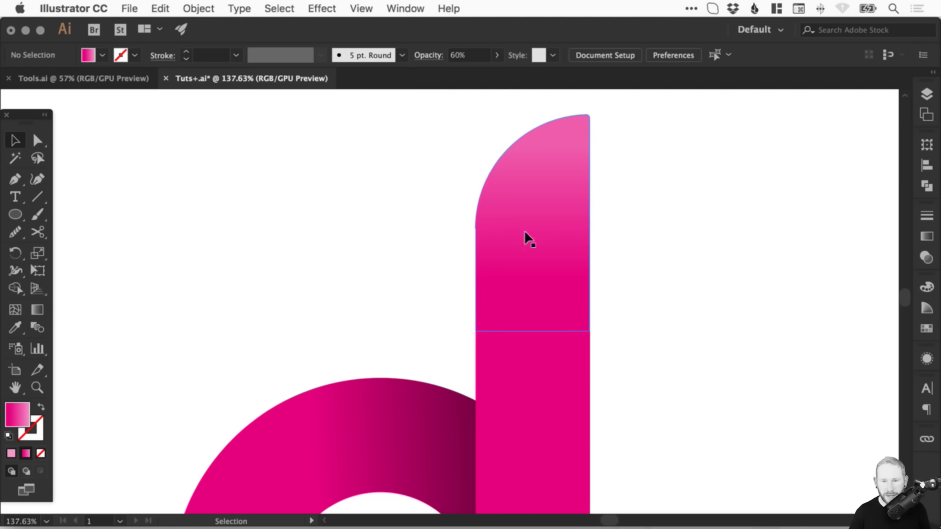
# Save the document and fit the whole artboard in view.
pyautogui.scroll(-5, 524, 236)
pyautogui.press('super+s')
pyautogui.press('super+1')
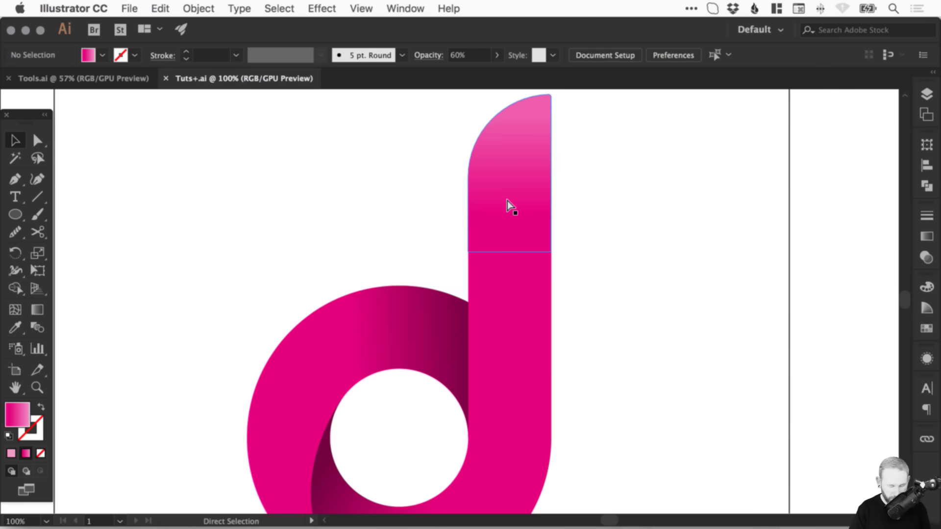
pyautogui.press('super+0')
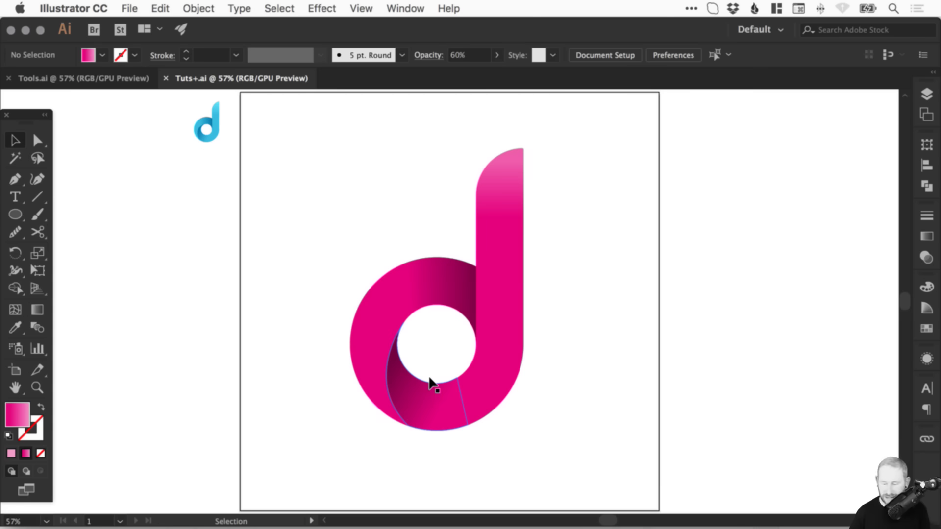
pyautogui.click(926, 328)
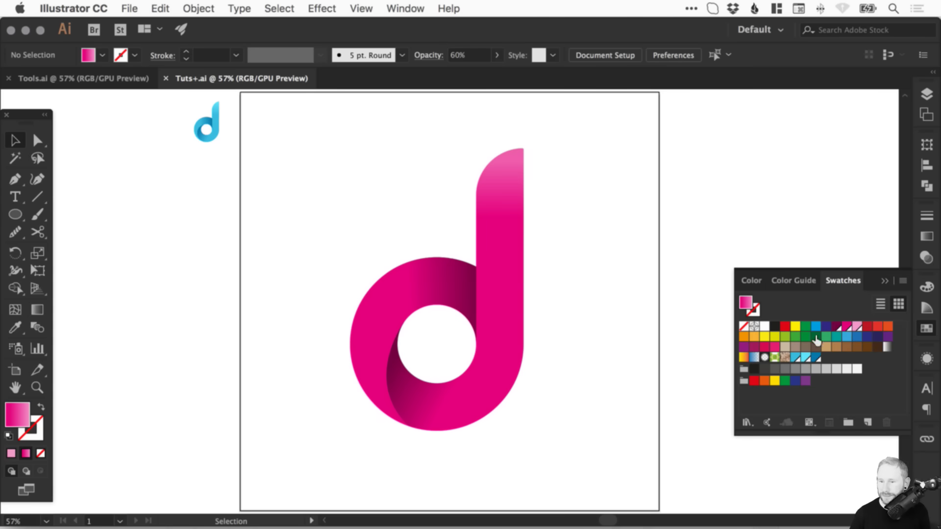
pyautogui.doubleClick(848, 326)
pyautogui.moveTo(669, 140); pyautogui.dragTo(199, 141)
pyautogui.click(98, 395)
pyautogui.click(189, 265)
pyautogui.moveTo(196, 264); pyautogui.dragTo(175, 264)
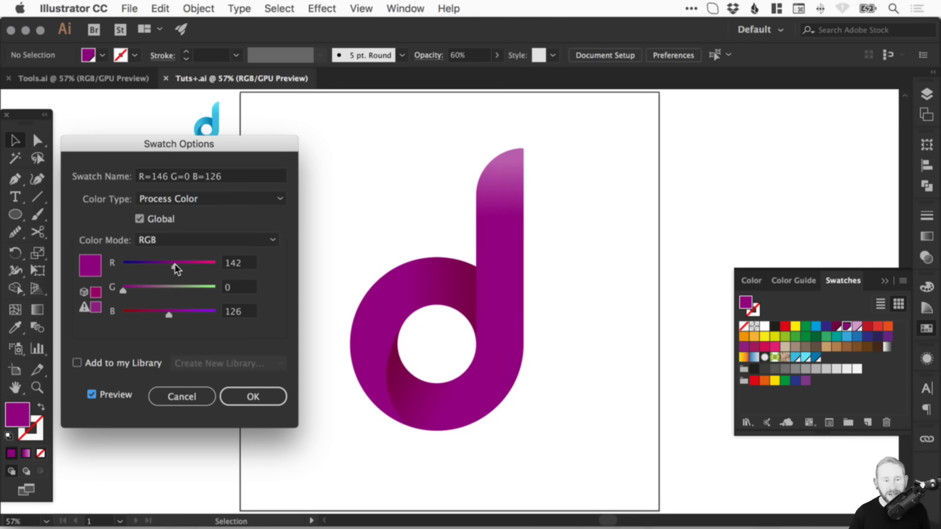
pyautogui.click(180, 395)
pyautogui.click(927, 307)
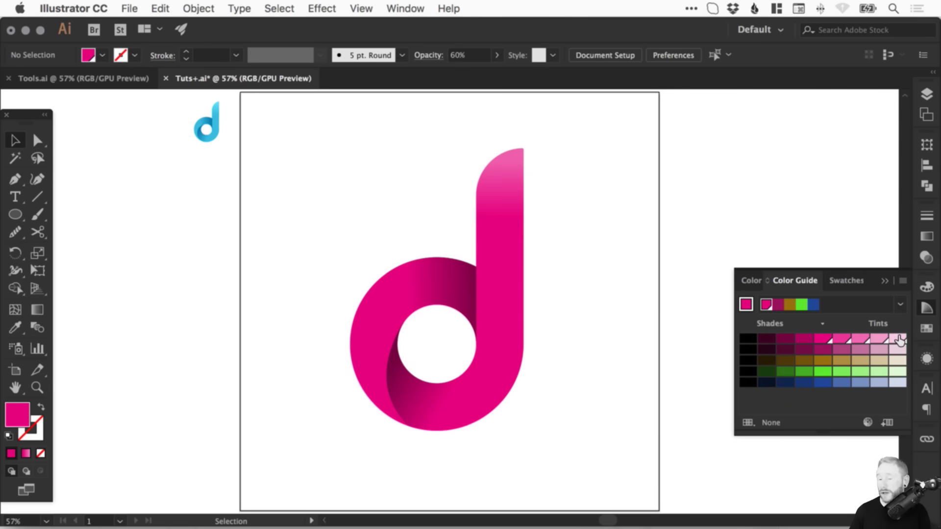
# Recolor the global magenta swatch to light blue, R=28 G=185 B=235, with the preview enabled.
pyautogui.click(925, 328)
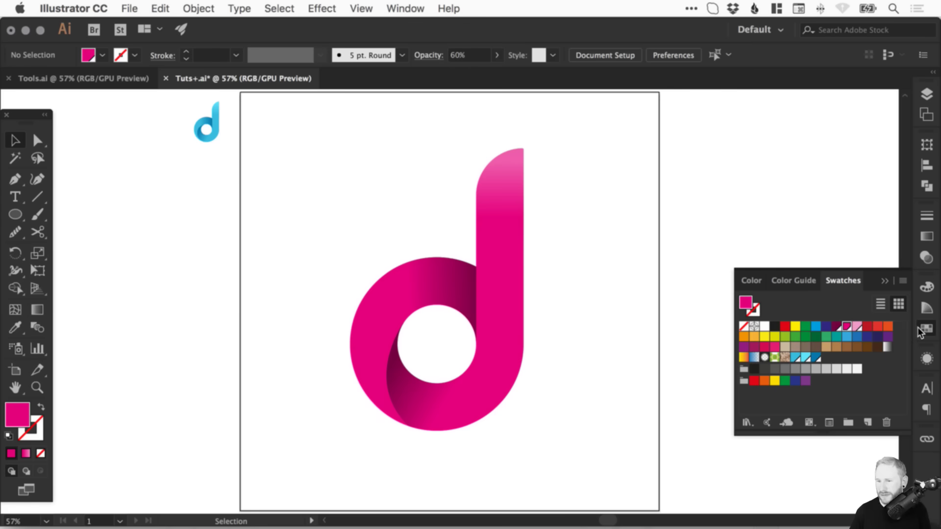
pyautogui.doubleClick(847, 326)
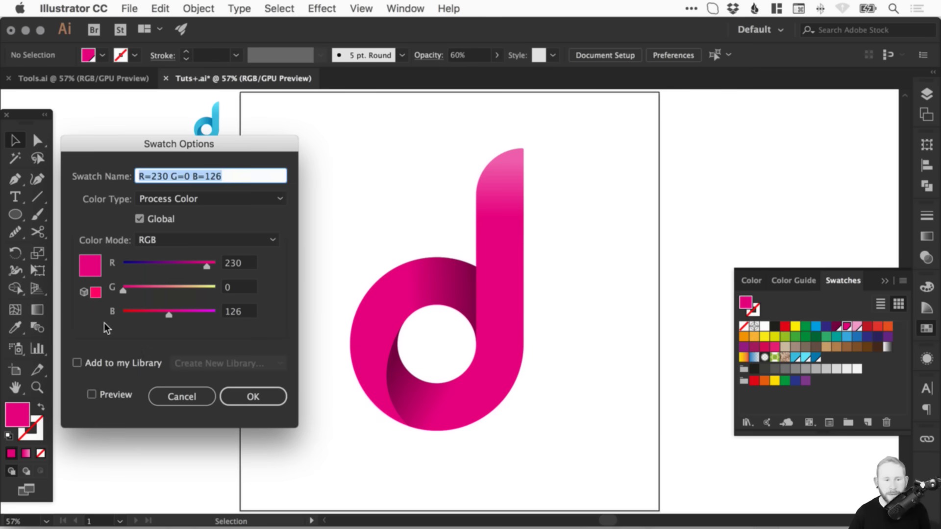
pyautogui.click(113, 395)
pyautogui.moveTo(166, 266); pyautogui.dragTo(199, 287)
pyautogui.moveTo(169, 314); pyautogui.dragTo(191, 289)
pyautogui.moveTo(143, 263); pyautogui.dragTo(134, 264)
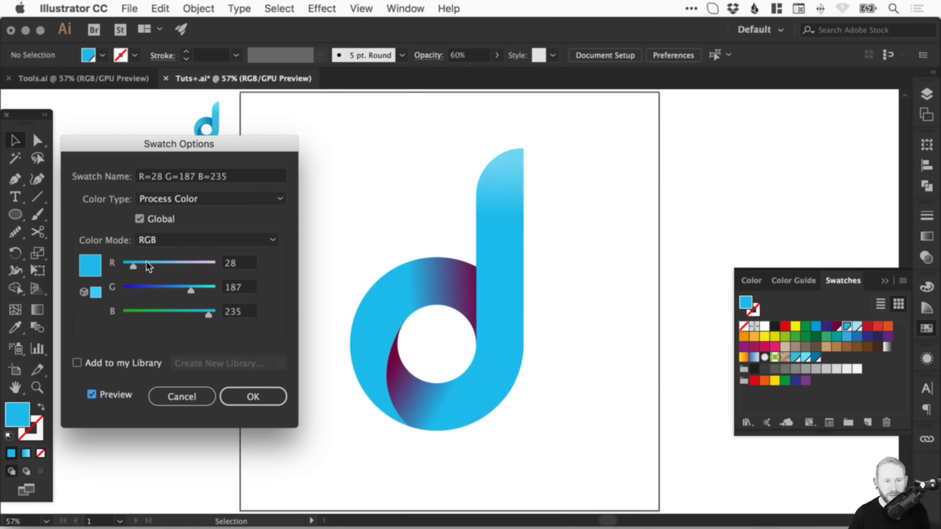
pyautogui.moveTo(193, 289); pyautogui.dragTo(192, 288)
pyautogui.click(269, 395)
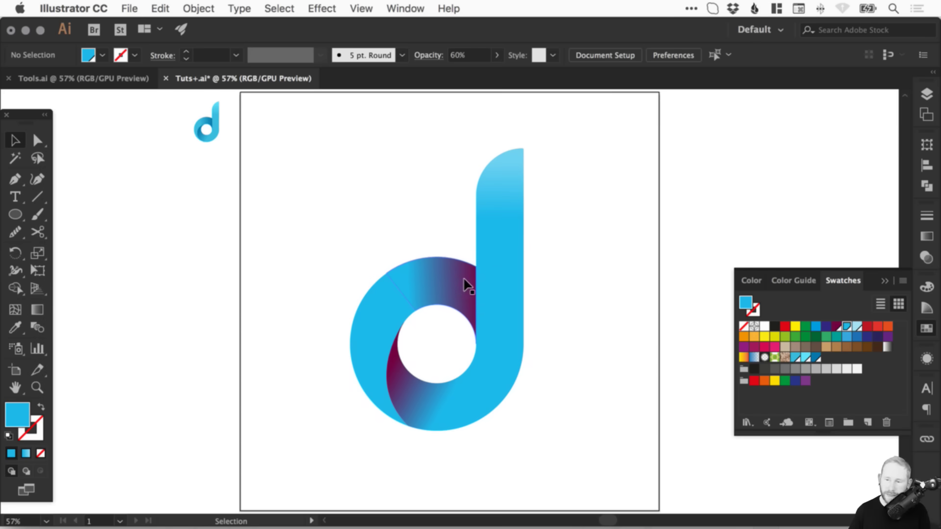
# Recolor the global dark magenta swatch to dark blue, R=30 G=105 B=177, with the preview enabled.
pyautogui.doubleClick(835, 325)
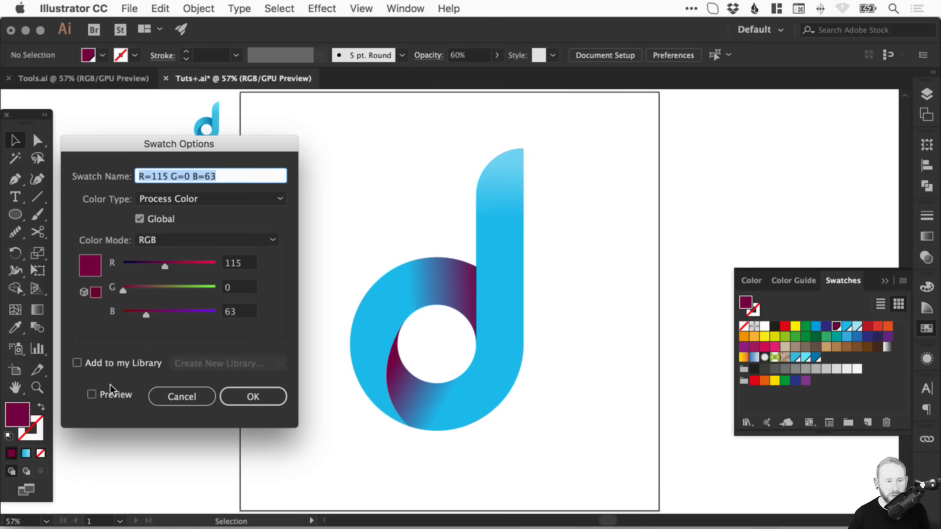
pyautogui.click(91, 395)
pyautogui.click(195, 311)
pyautogui.click(192, 288)
pyautogui.moveTo(164, 265); pyautogui.dragTo(141, 263)
pyautogui.moveTo(193, 288); pyautogui.dragTo(169, 291)
pyautogui.moveTo(134, 263); pyautogui.dragTo(134, 264)
pyautogui.moveTo(191, 313); pyautogui.dragTo(190, 312)
pyautogui.moveTo(205, 313); pyautogui.dragTo(174, 314)
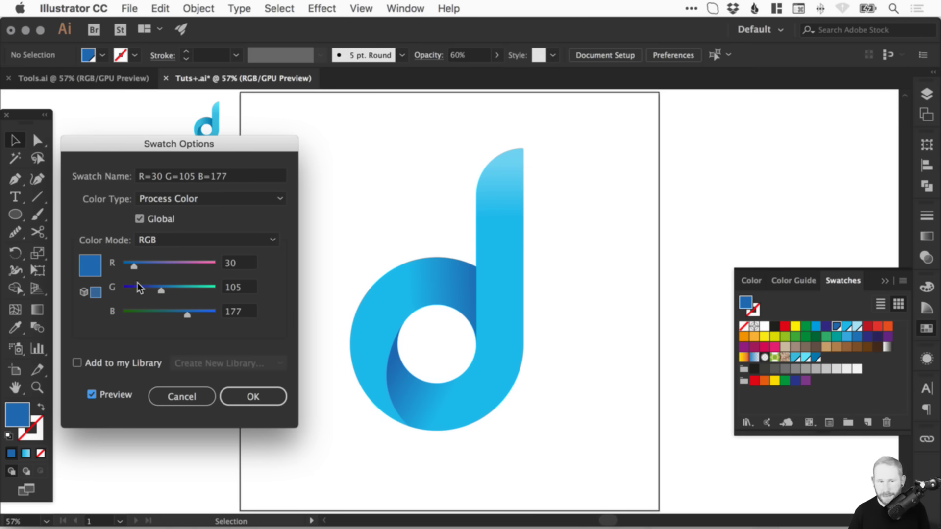
pyautogui.click(253, 397)
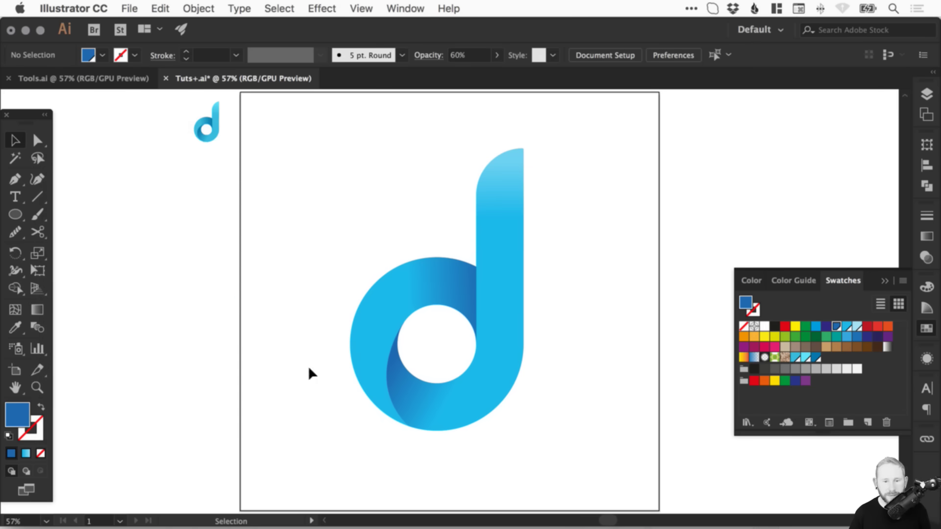
# Examine the recolored bowl up close, including the gradient settings of its upper section.
pyautogui.press('z')
pyautogui.press('space')
pyautogui.moveTo(556, 268); pyautogui.dragTo(561, 278)
pyautogui.moveTo(309, 238); pyautogui.dragTo(570, 460)
pyautogui.press('v')
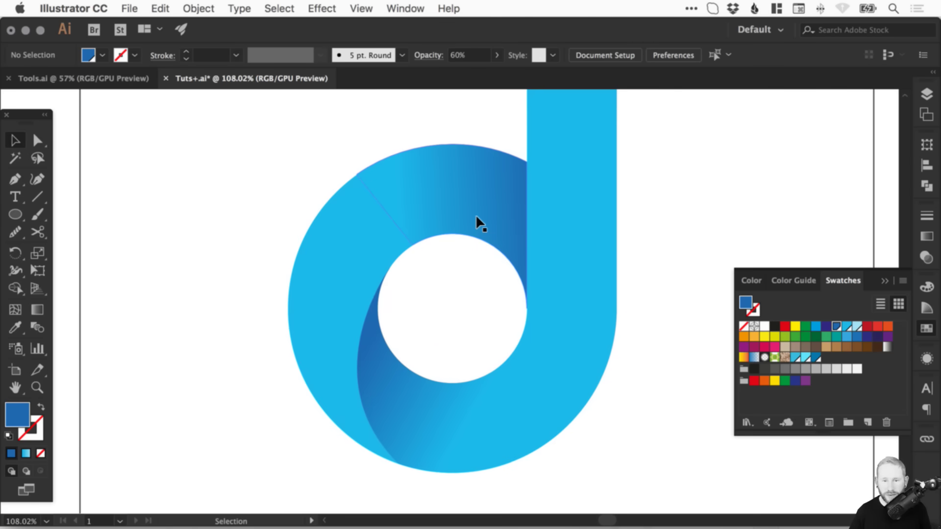
pyautogui.press('a')
pyautogui.click(469, 199)
pyautogui.click(927, 236)
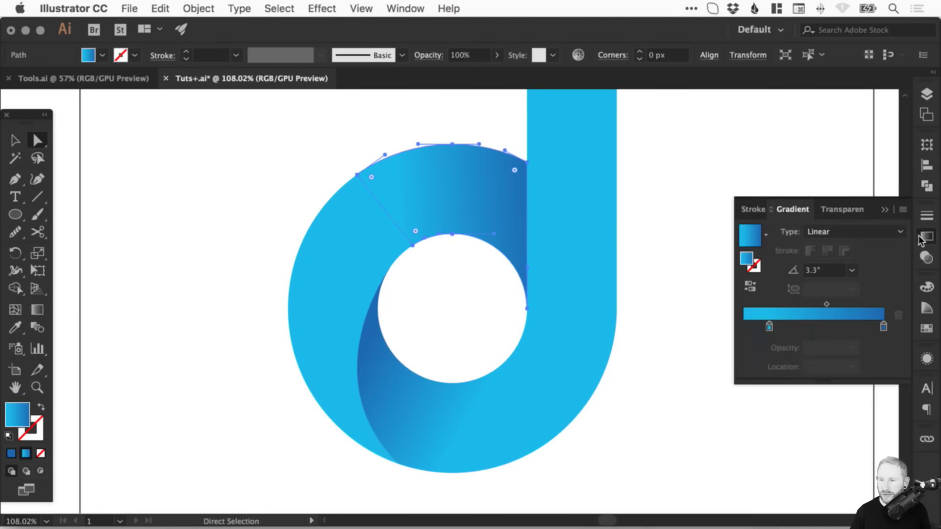
pyautogui.click(927, 236)
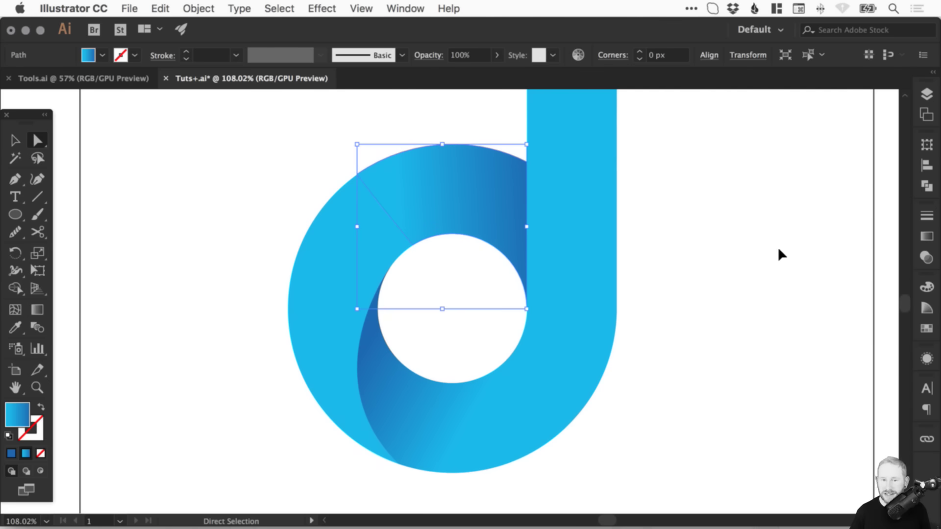
pyautogui.press('v')
pyautogui.press('super+0')
pyautogui.press('v')
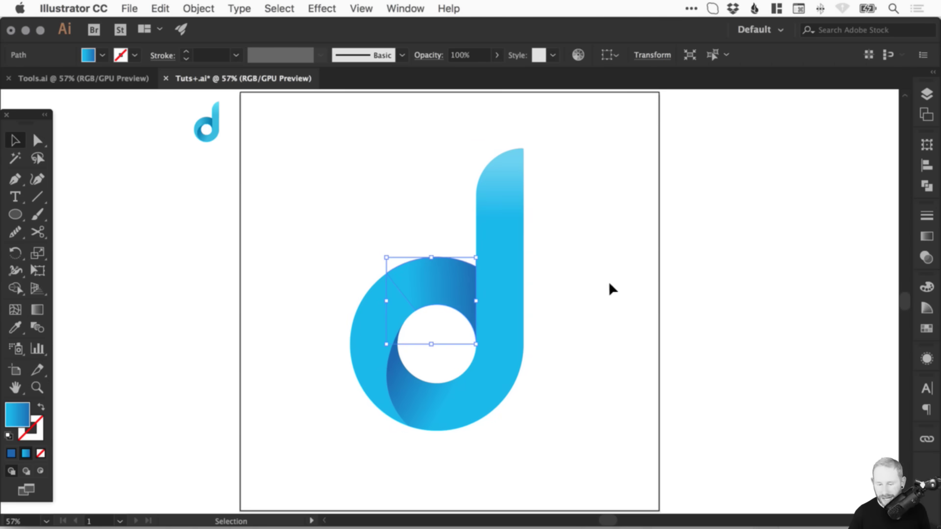
pyautogui.click(647, 254)
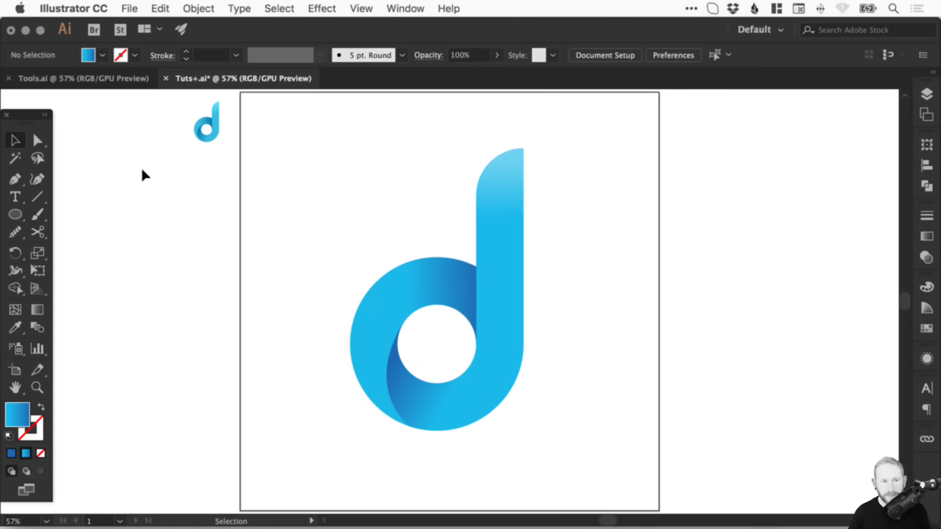
# Switch the document color mode to CMYK Color.
pyautogui.click(129, 8)
pyautogui.moveTo(214, 337)
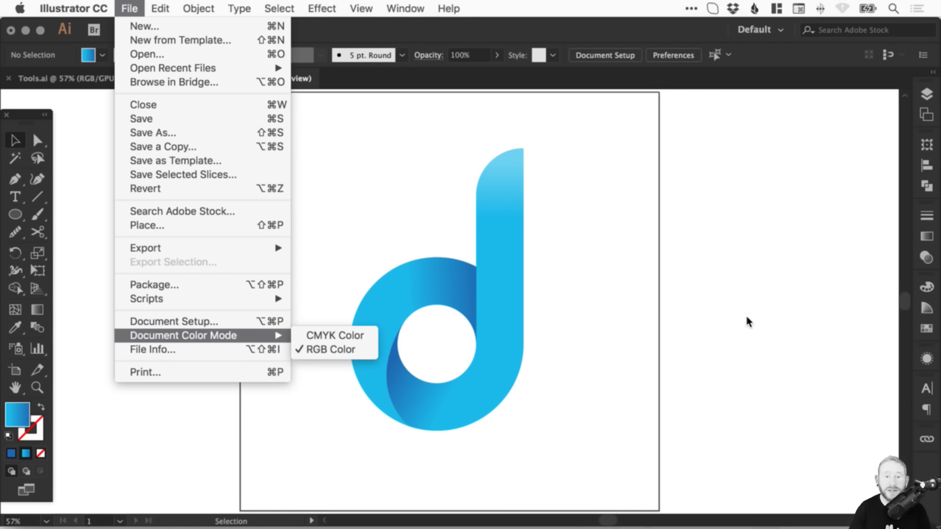
pyautogui.click(329, 337)
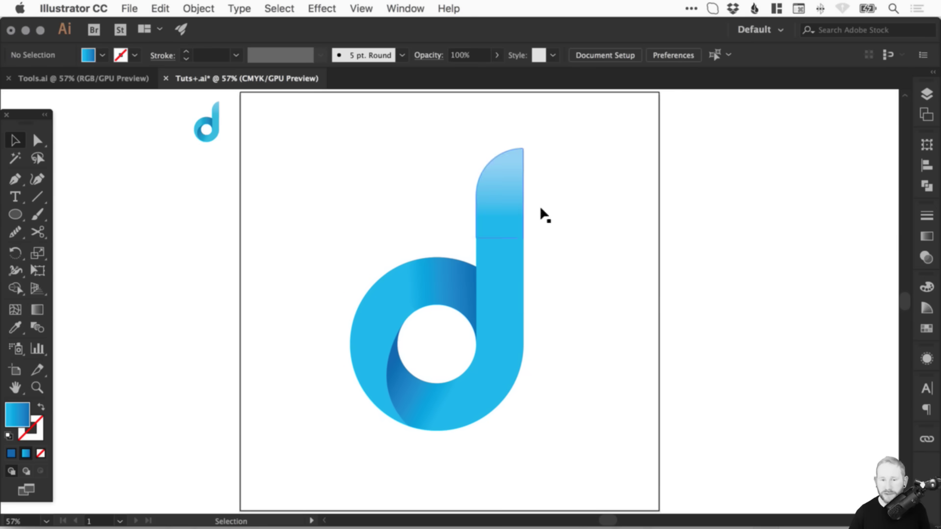
# Round the light blue global swatch's CMYK values to C 70%, M 2% and Y 2%.
pyautogui.click(927, 306)
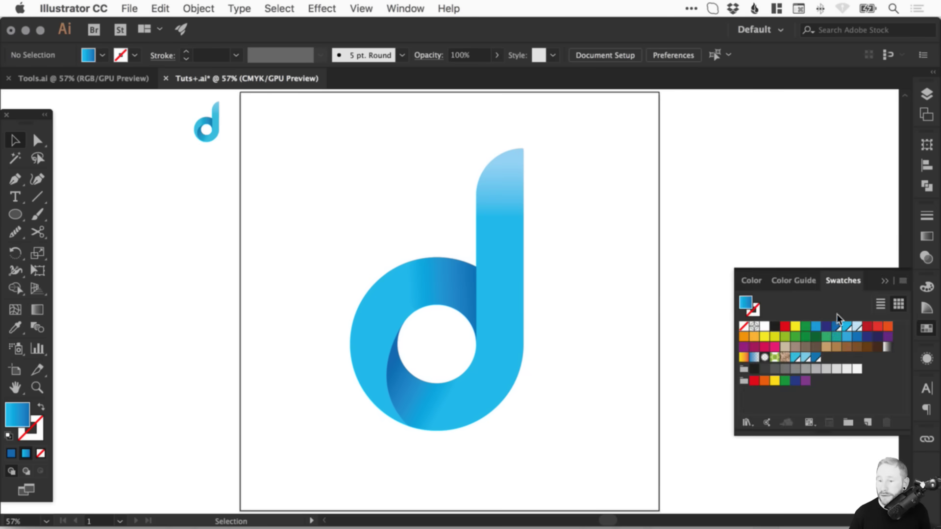
pyautogui.doubleClick(847, 326)
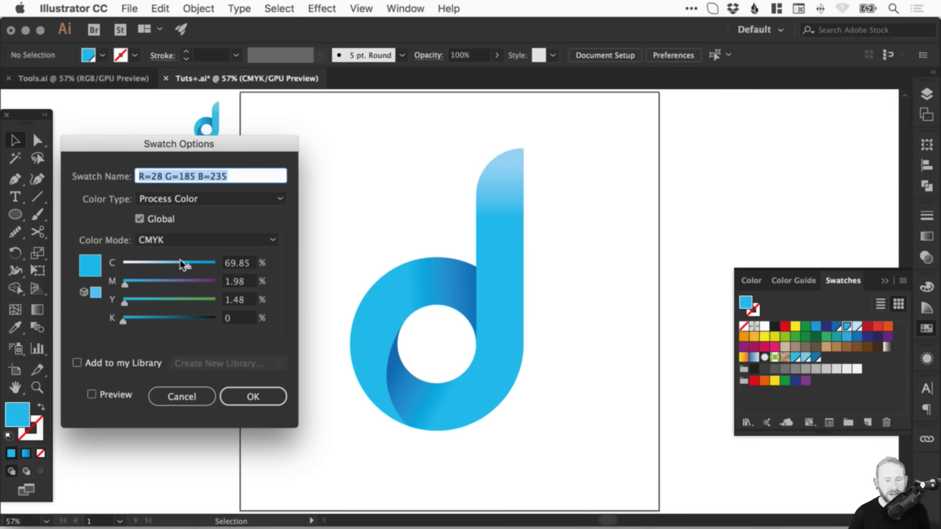
pyautogui.click(171, 236)
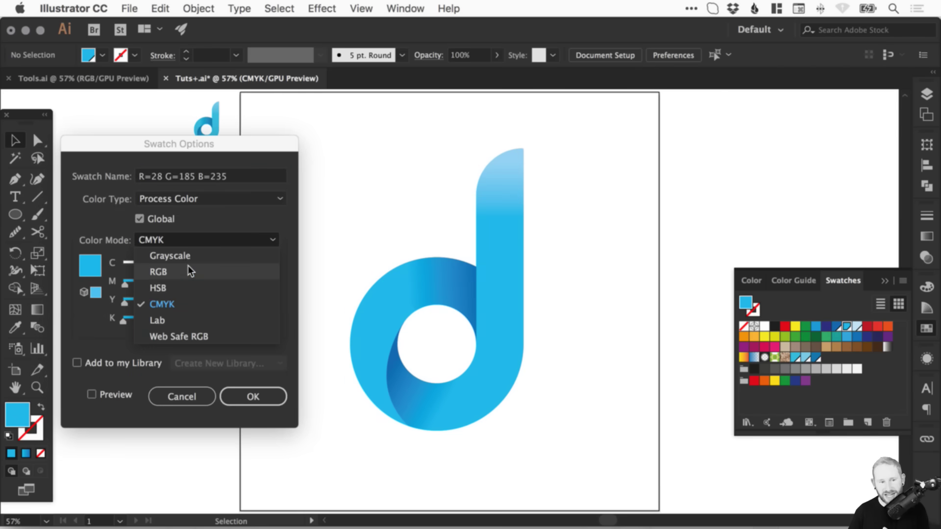
pyautogui.click(193, 305)
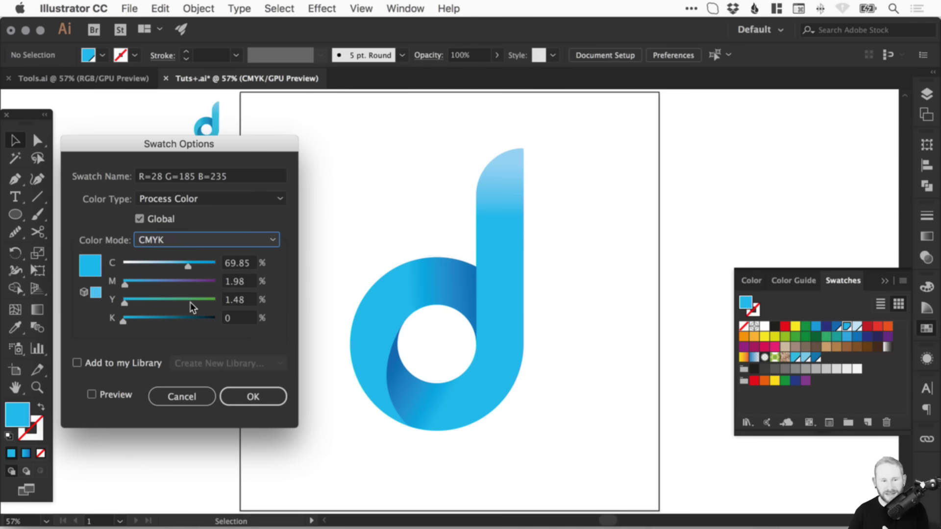
pyautogui.click(239, 263)
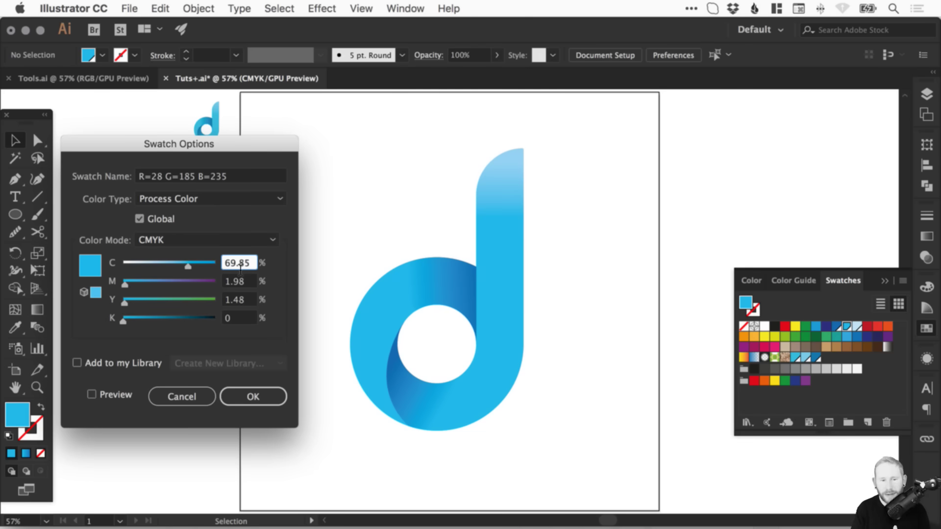
pyautogui.doubleClick(239, 263)
pyautogui.write('70')
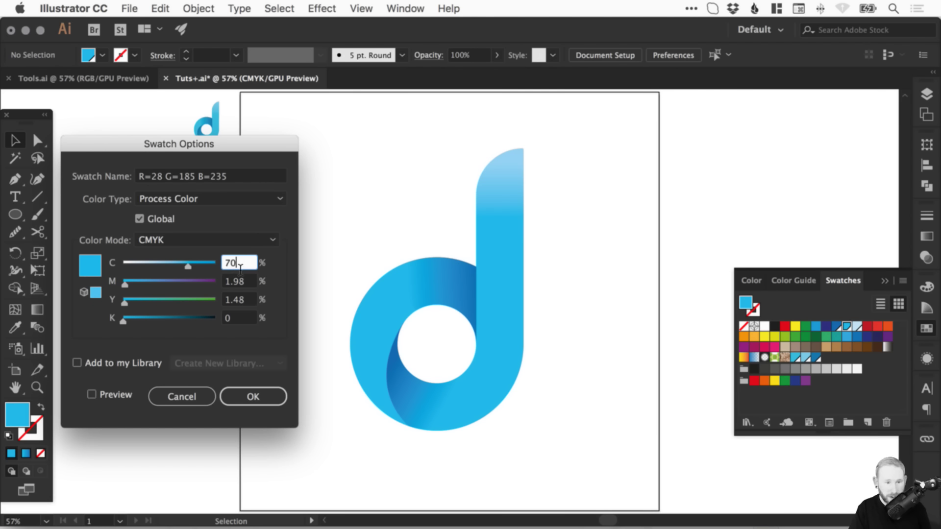
pyautogui.press('Tab')
pyautogui.write('2')
pyautogui.press('Tab')
pyautogui.write('2')
pyautogui.press('Tab')
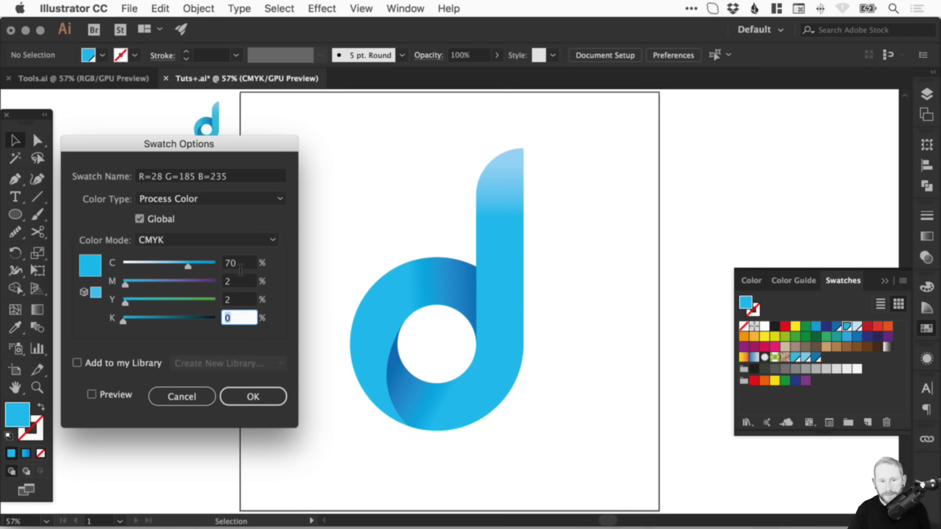
pyautogui.click(259, 401)
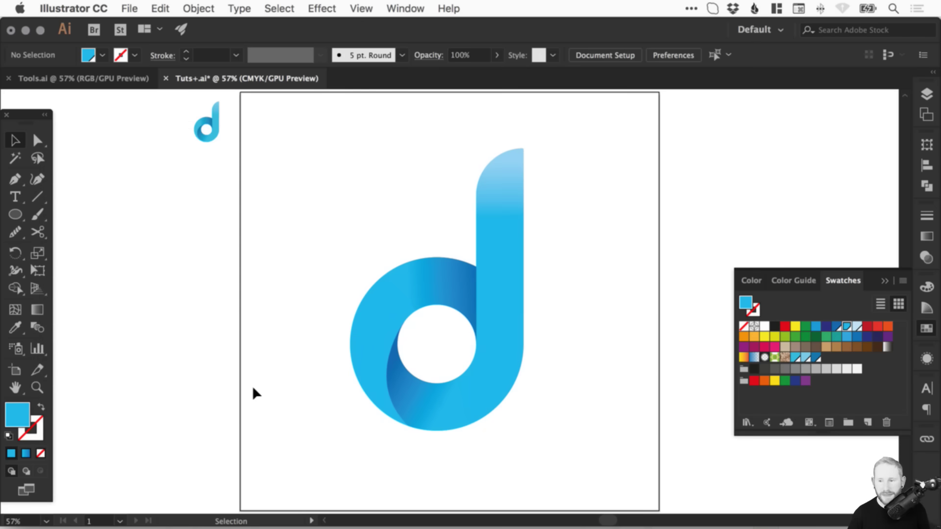
# Inspect the CMYK values of the dark blue global swatch and close the swatch list.
pyautogui.doubleClick(836, 326)
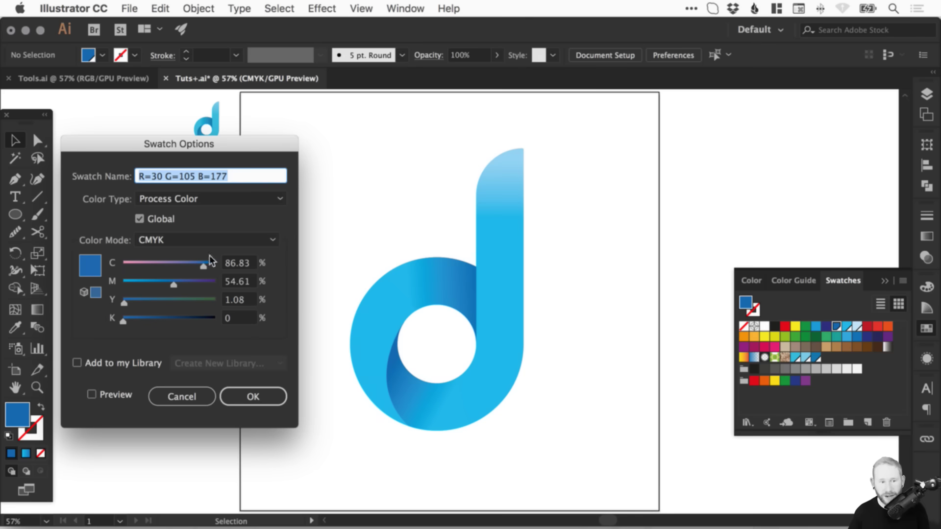
pyautogui.click(251, 399)
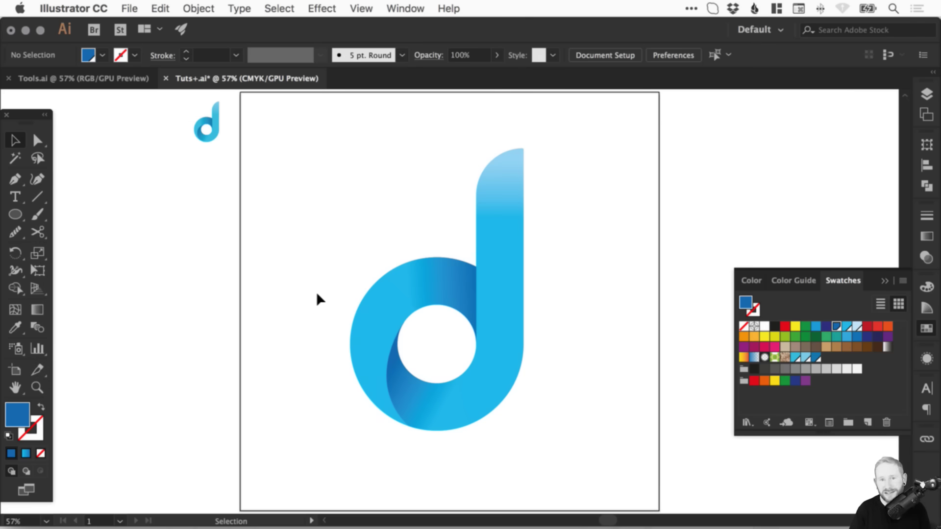
pyautogui.click(925, 328)
# Group all the pieces of the large d logo.
pyautogui.moveTo(327, 199); pyautogui.dragTo(563, 417)
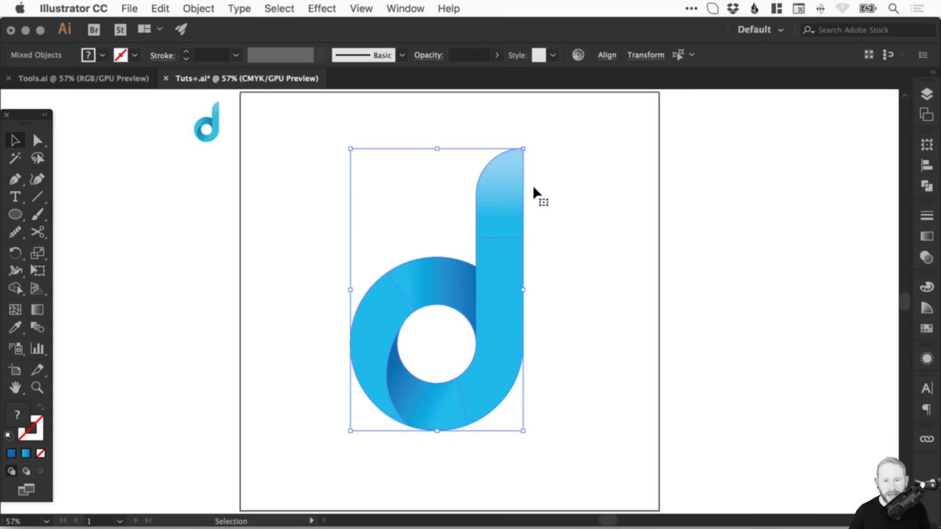
pyautogui.click(200, 9)
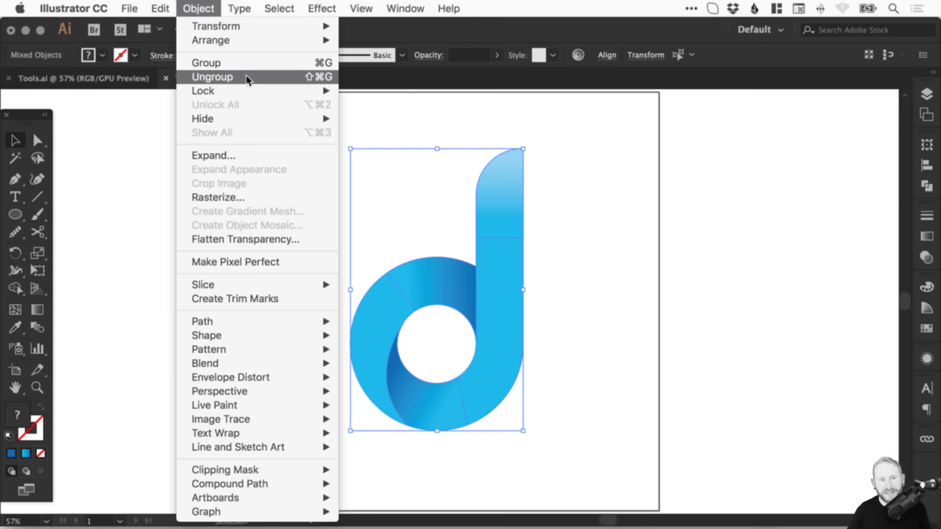
pyautogui.click(268, 59)
# Try scaling down and moving the whole grouped logo, undoing each change.
pyautogui.moveTo(523, 148); pyautogui.dragTo(494, 198)
pyautogui.press('super+z')
pyautogui.moveTo(468, 298); pyautogui.dragTo(630, 304)
pyautogui.press('super+z')
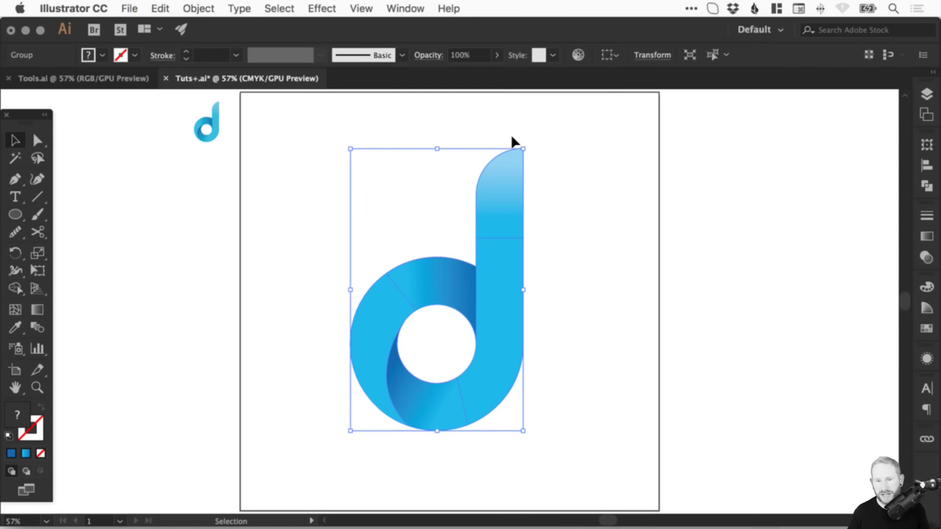
pyautogui.click(625, 210)
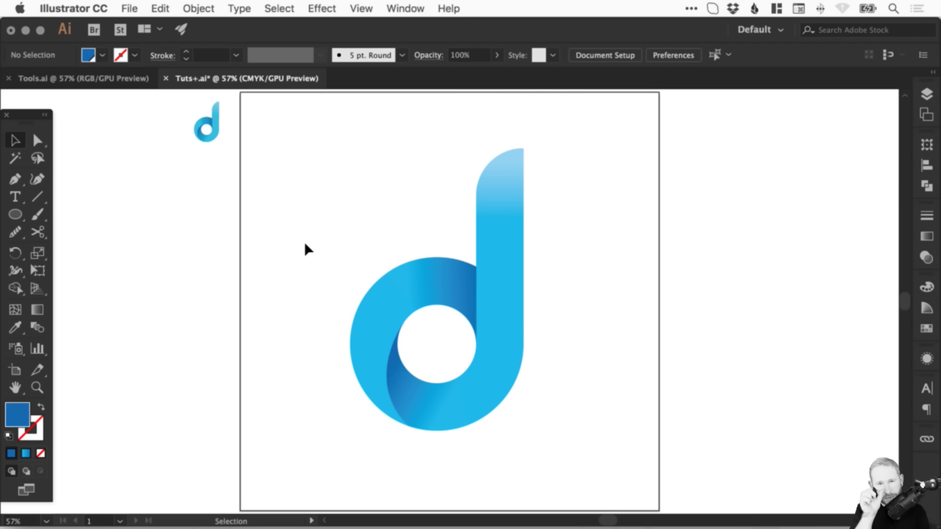
# Delete the small copy of the logo outside the artboard.
pyautogui.click(15, 370)
pyautogui.press('Escape')
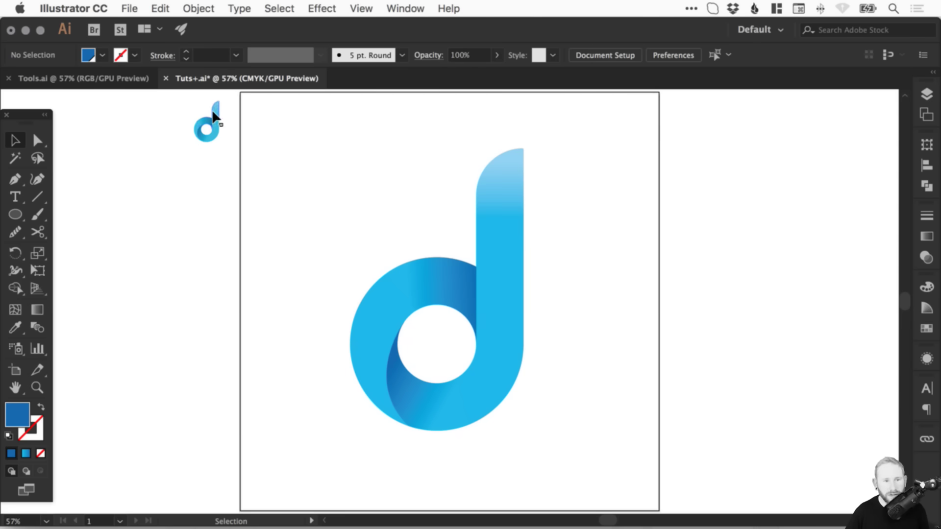
pyautogui.click(211, 123)
pyautogui.moveTo(278, 228); pyautogui.dragTo(259, 231)
pyautogui.press('Delete')
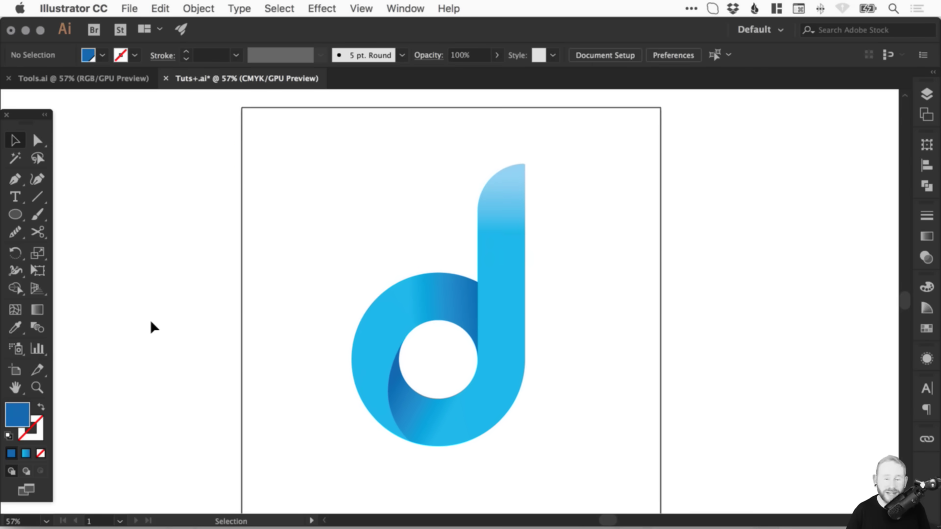
# Resize the artboard freehand around the logo to about 884 × 919 px.
pyautogui.click(15, 370)
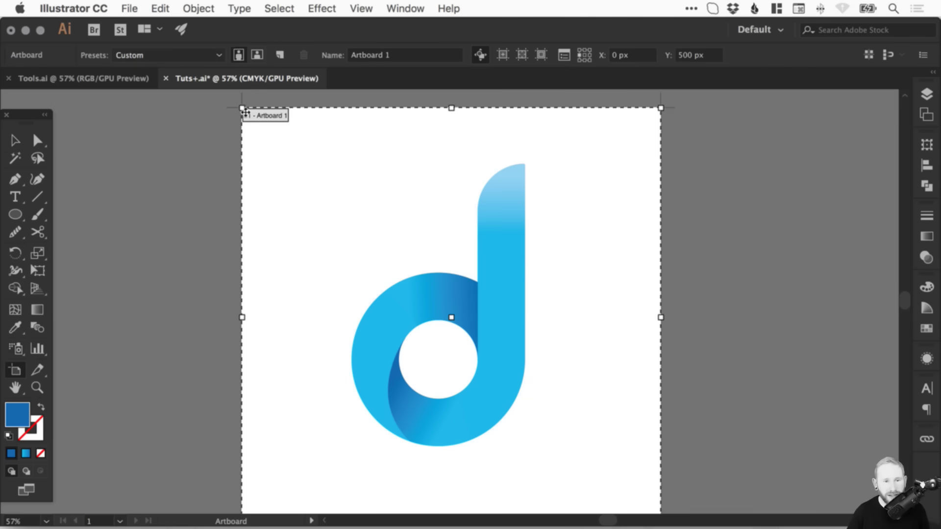
pyautogui.moveTo(241, 107); pyautogui.dragTo(318, 254)
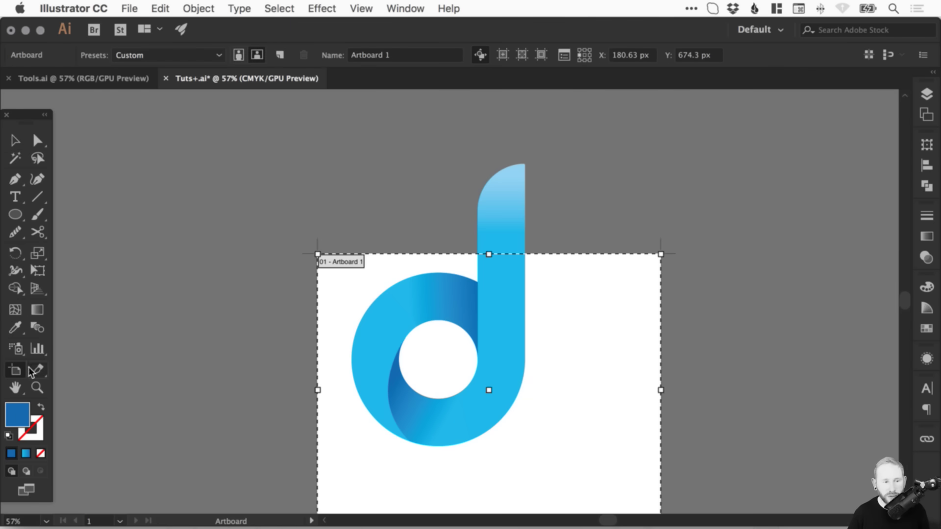
pyautogui.moveTo(330, 286); pyautogui.dragTo(336, 216)
pyautogui.moveTo(322, 184); pyautogui.dragTo(256, 109)
pyautogui.moveTo(416, 178); pyautogui.dragTo(416, 252)
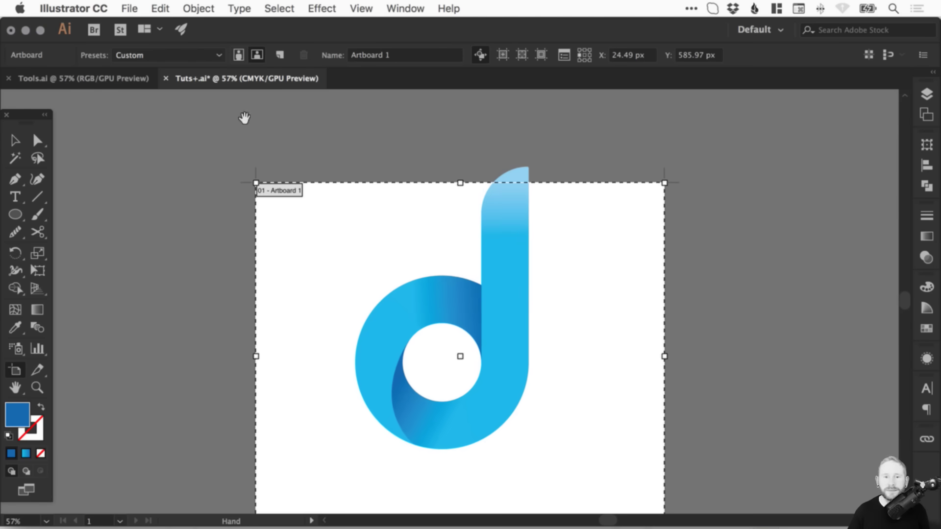
pyautogui.moveTo(256, 183); pyautogui.dragTo(294, 144)
# Set the artboard's width and height to 200 px each.
pyautogui.click(563, 56)
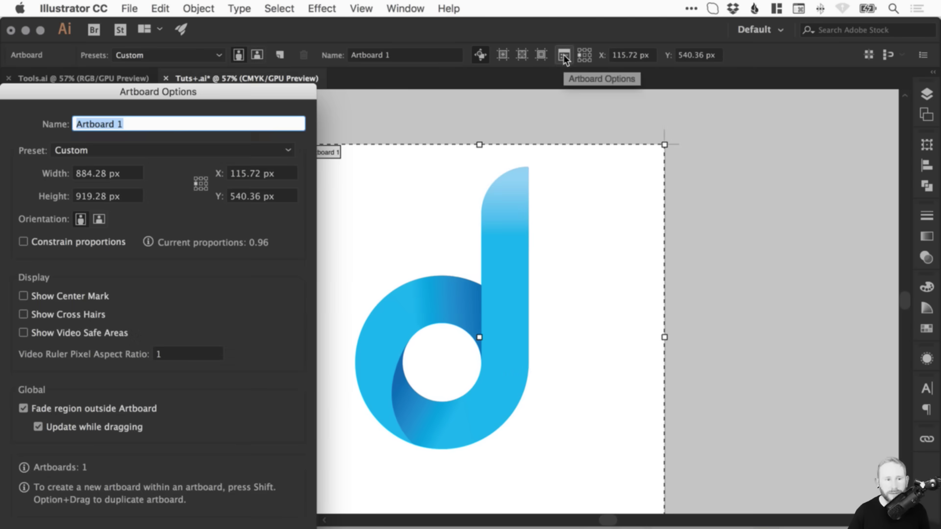
pyautogui.moveTo(255, 87); pyautogui.dragTo(324, 51)
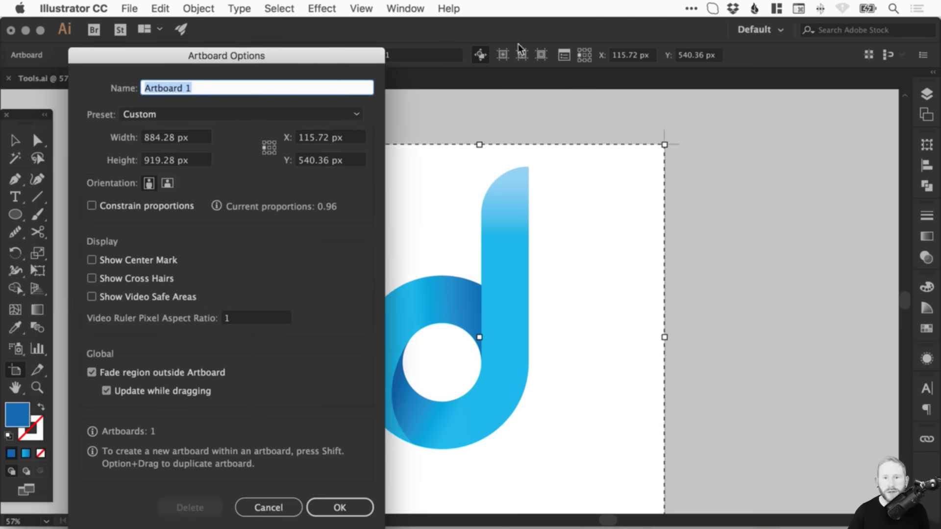
pyautogui.click(201, 137)
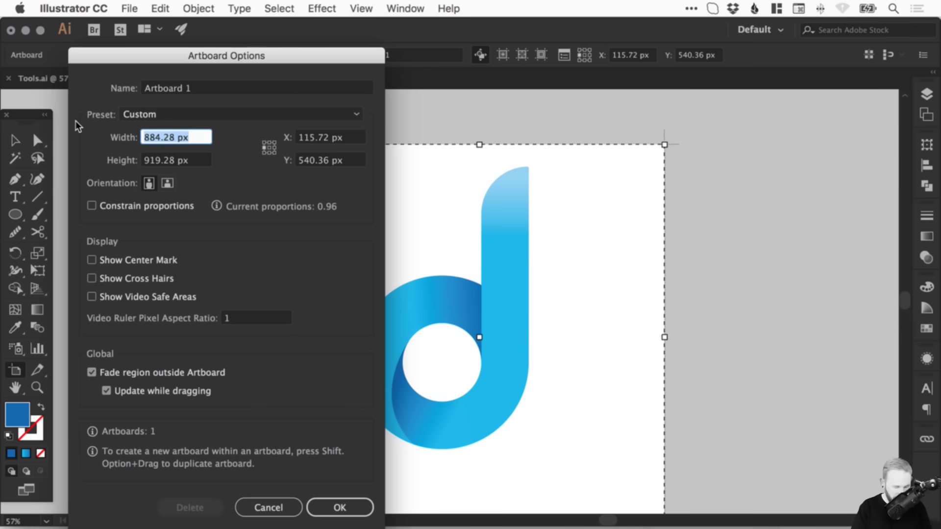
pyautogui.write('6')
pyautogui.press('BackSpace')
pyautogui.write('200')
pyautogui.press('Tab')
pyautogui.write('200')
pyautogui.click(365, 504)
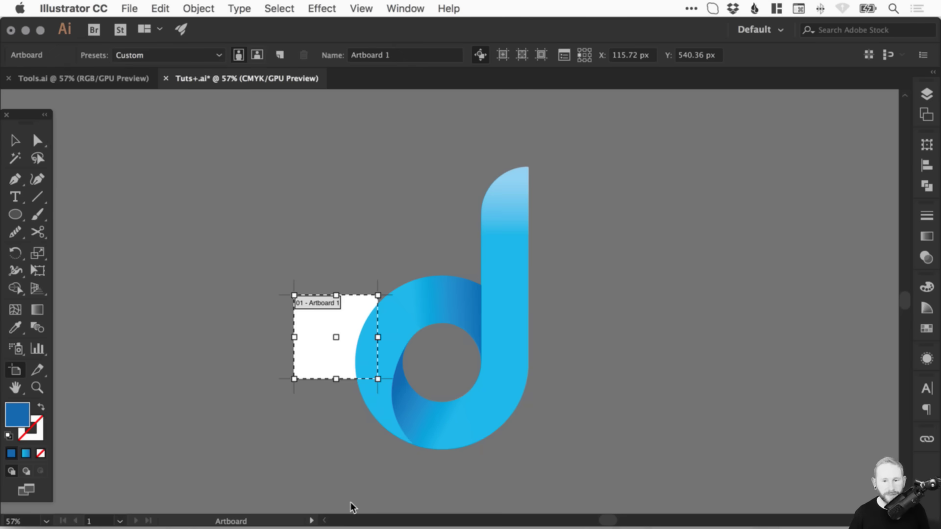
# Scale the logo group down proportionally and place it on the small artboard.
pyautogui.click(13, 142)
pyautogui.moveTo(356, 262); pyautogui.dragTo(412, 237)
pyautogui.moveTo(298, 139); pyautogui.dragTo(667, 475)
pyautogui.click(530, 282)
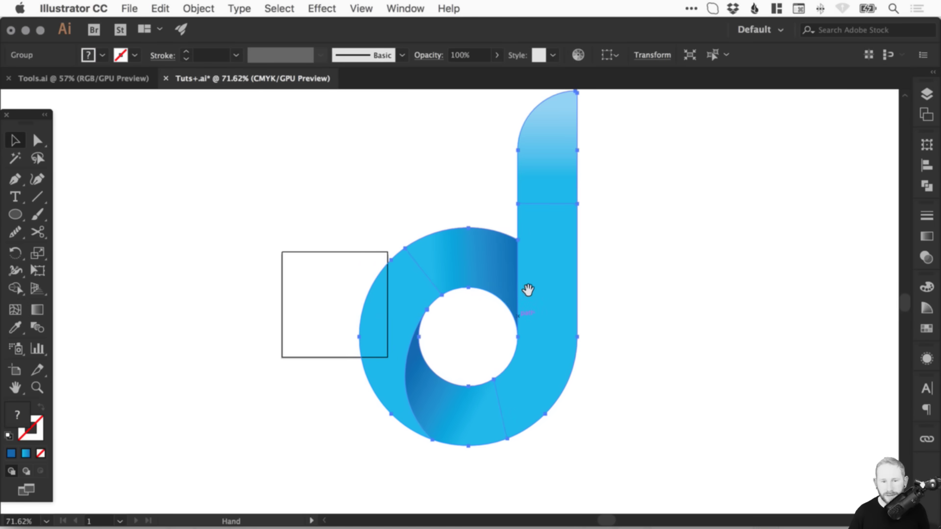
pyautogui.scroll(3, 544, 308)
pyautogui.moveTo(563, 132); pyautogui.dragTo(395, 414)
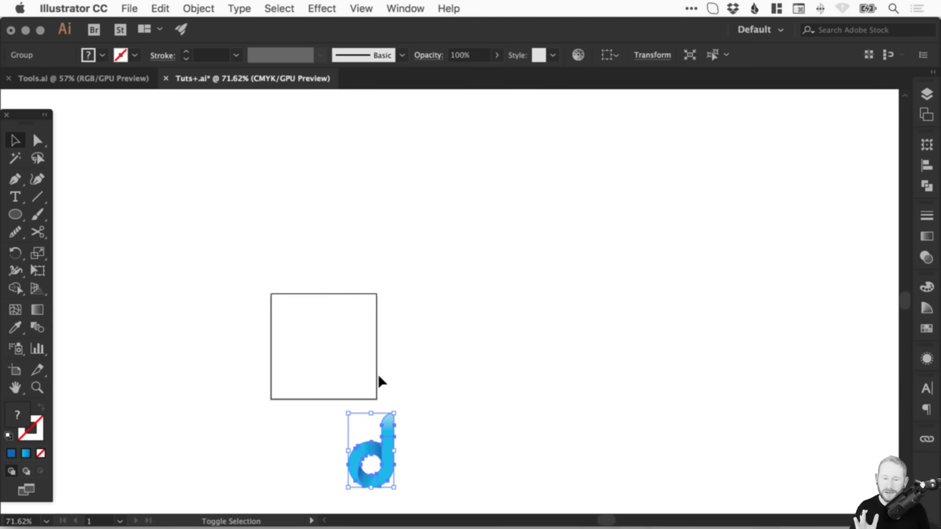
pyautogui.moveTo(384, 446); pyautogui.dragTo(332, 336)
# Move the logo closer to the center of the artboard and check it at actual size.
pyautogui.press('z')
pyautogui.moveTo(229, 265); pyautogui.dragTo(473, 452)
pyautogui.press('v')
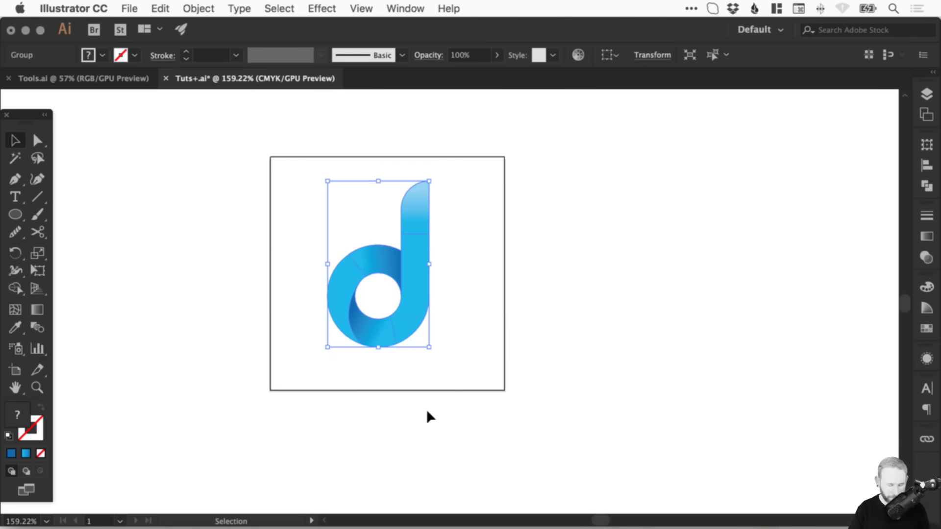
pyautogui.press('super+0')
pyautogui.moveTo(490, 219); pyautogui.dragTo(506, 227)
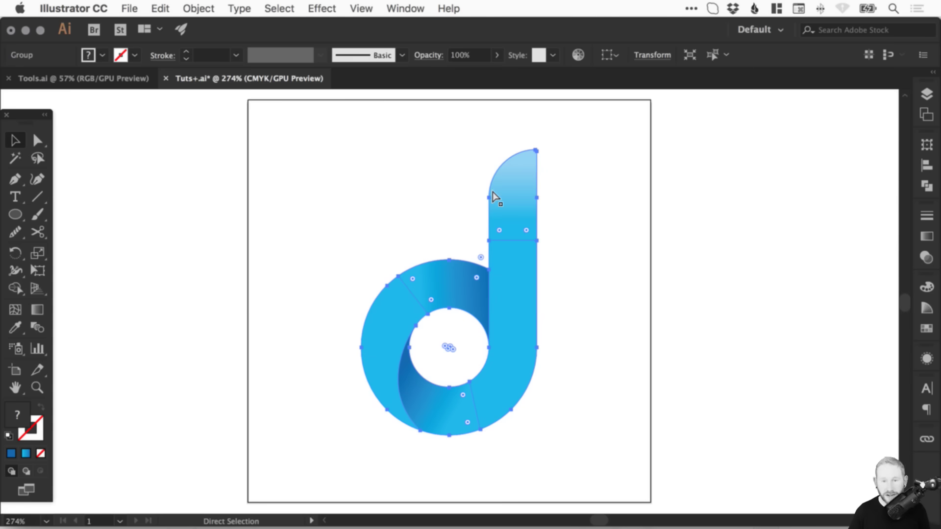
pyautogui.press('super+1')
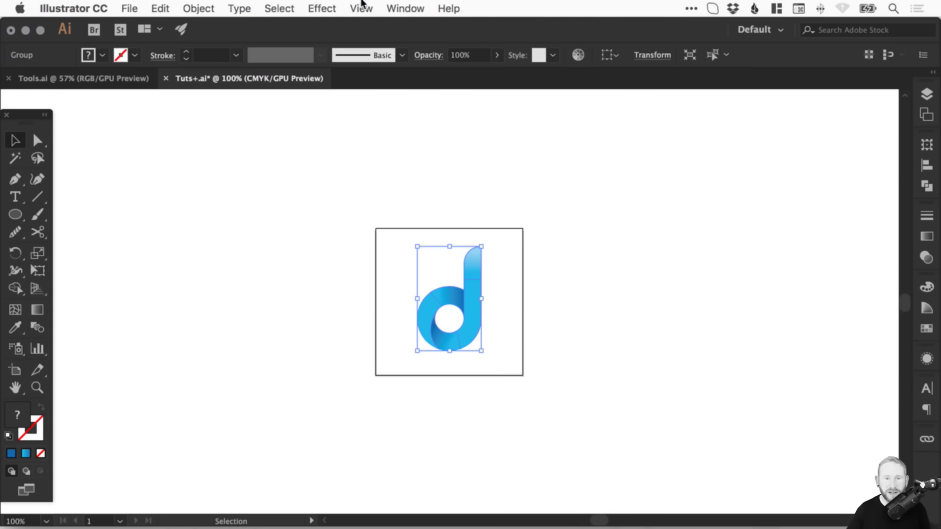
pyautogui.click(361, 7)
pyautogui.click(602, 204)
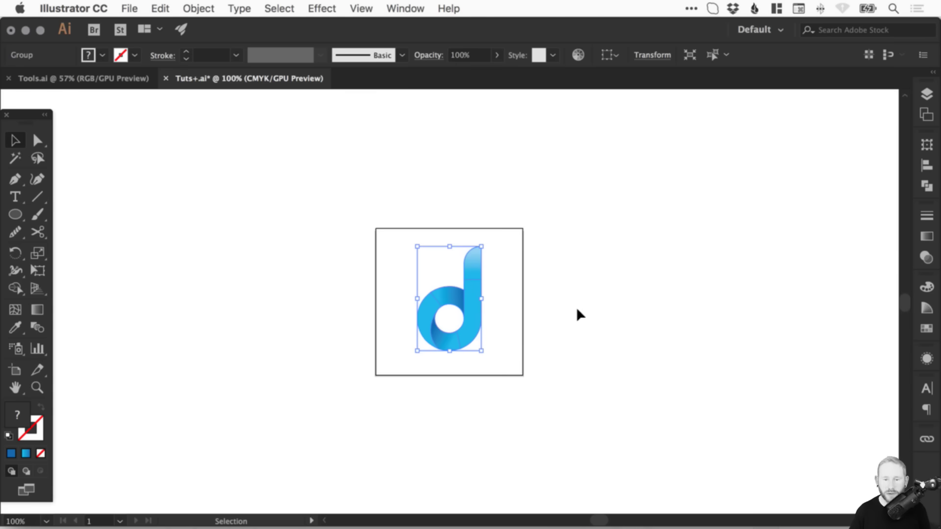
# Enlarge the logo proportionally until it nearly fills the artboard's height.
pyautogui.click(489, 304)
pyautogui.click(456, 284)
pyautogui.moveTo(482, 244)
pyautogui.mouseDown()
pyautogui.moveTo(498, 233)
pyautogui.moveTo(487, 234)
pyautogui.mouseUp()
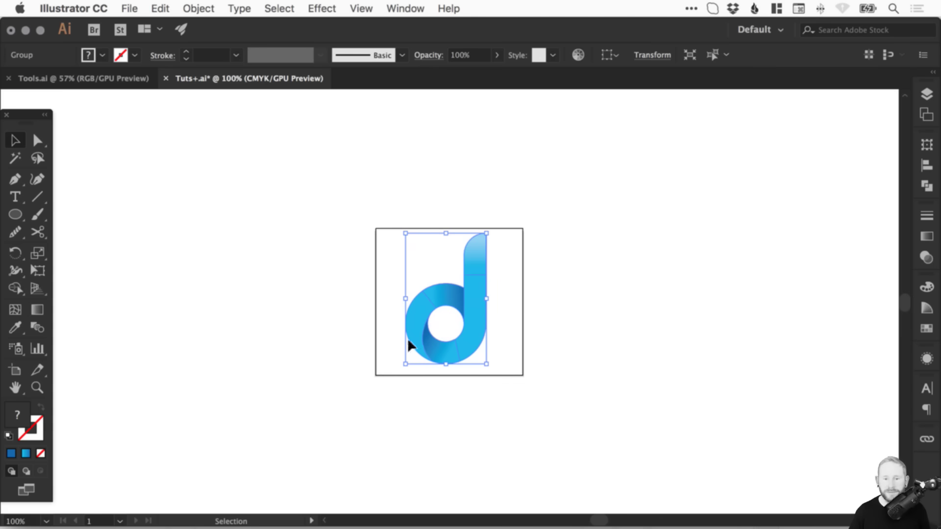
# Center the logo horizontally and vertically relative to the artboard.
pyautogui.click(612, 55)
pyautogui.click(648, 104)
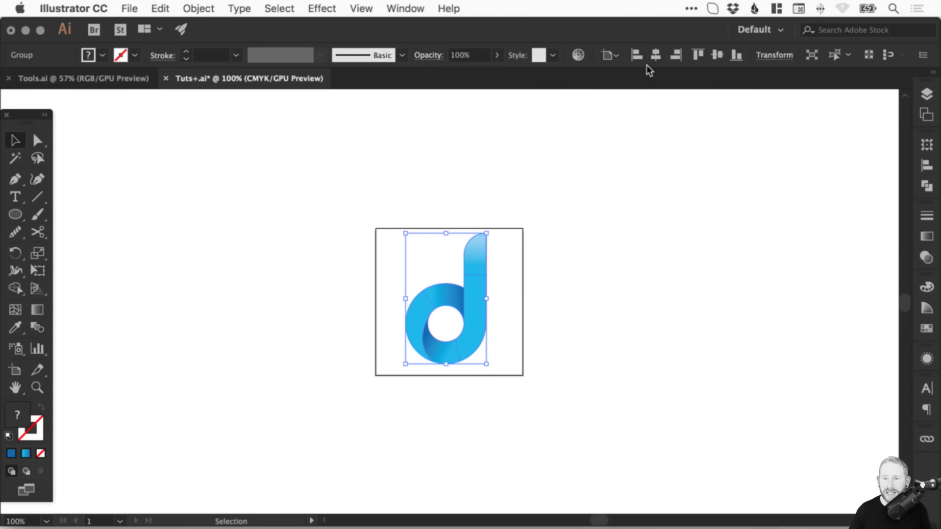
pyautogui.click(655, 54)
pyautogui.click(717, 55)
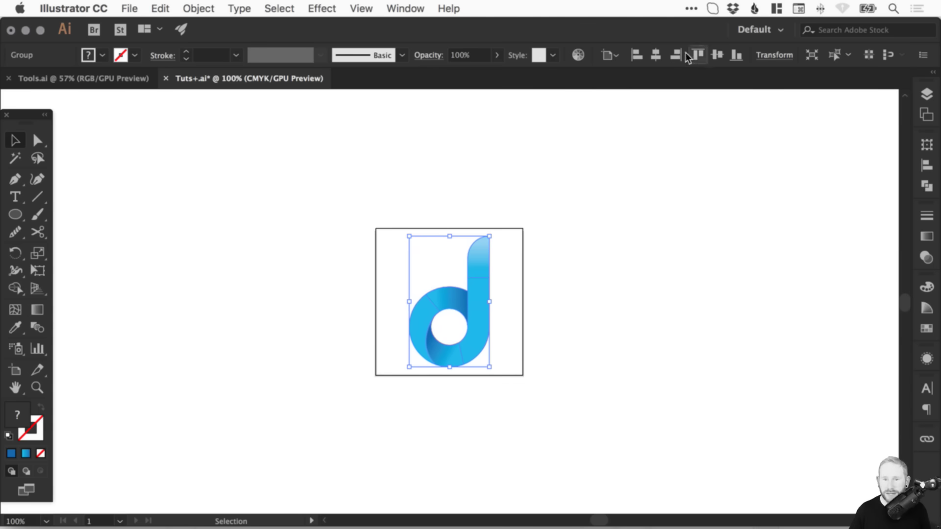
pyautogui.click(619, 57)
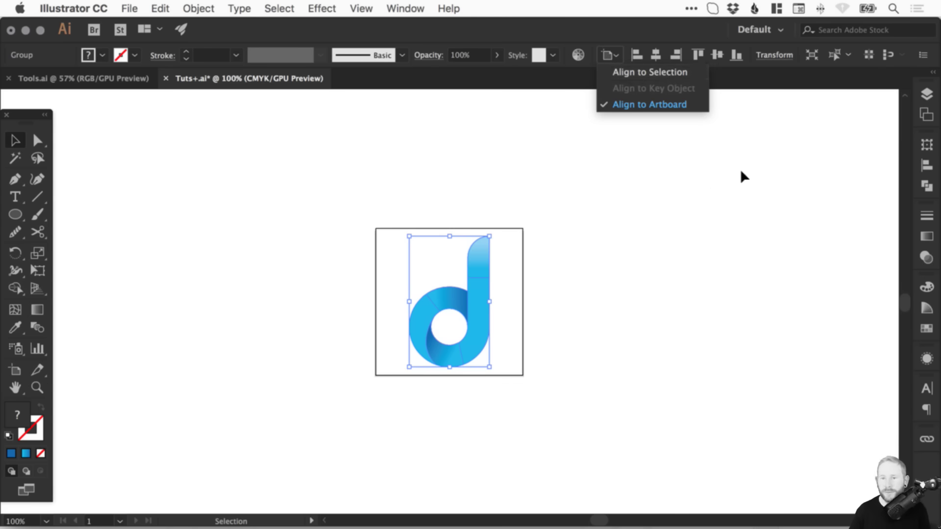
pyautogui.click(656, 102)
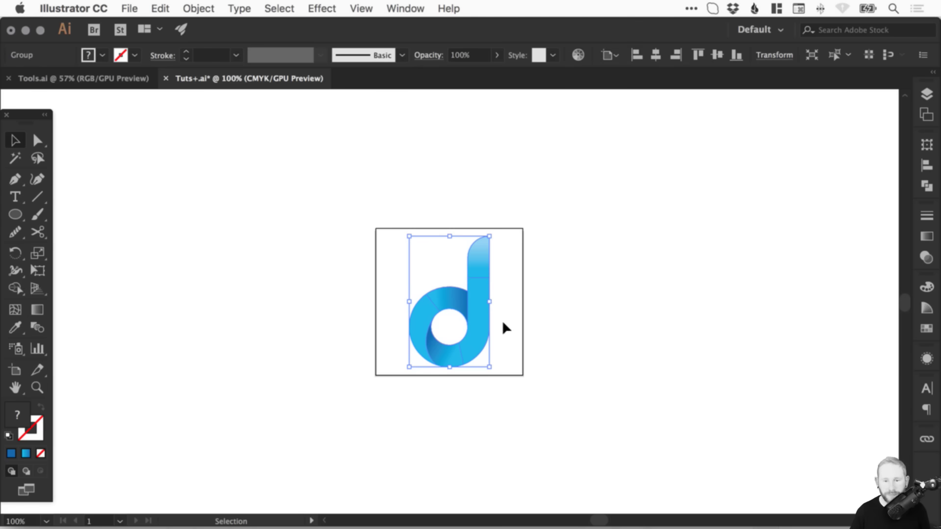
pyautogui.click(543, 307)
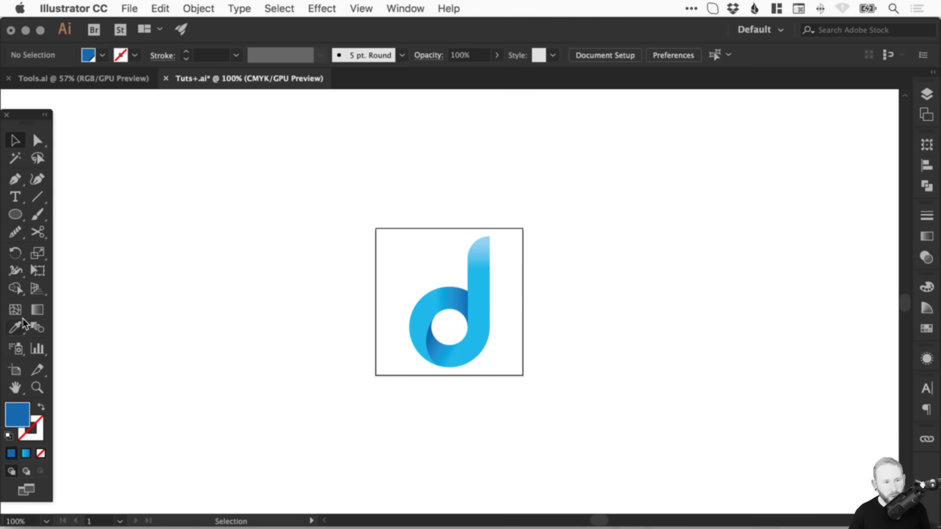
# Duplicate the artboard together with its logo beside the original.
pyautogui.click(15, 371)
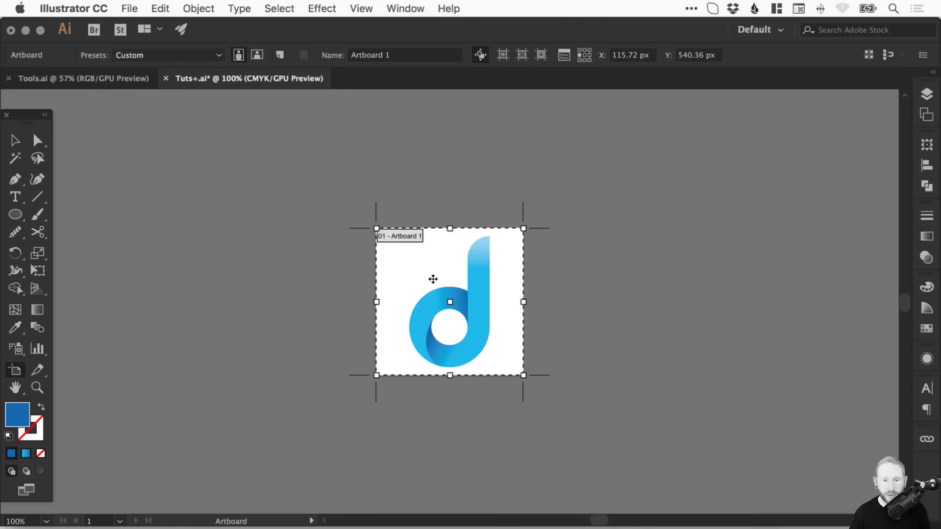
pyautogui.moveTo(405, 269); pyautogui.dragTo(601, 265)
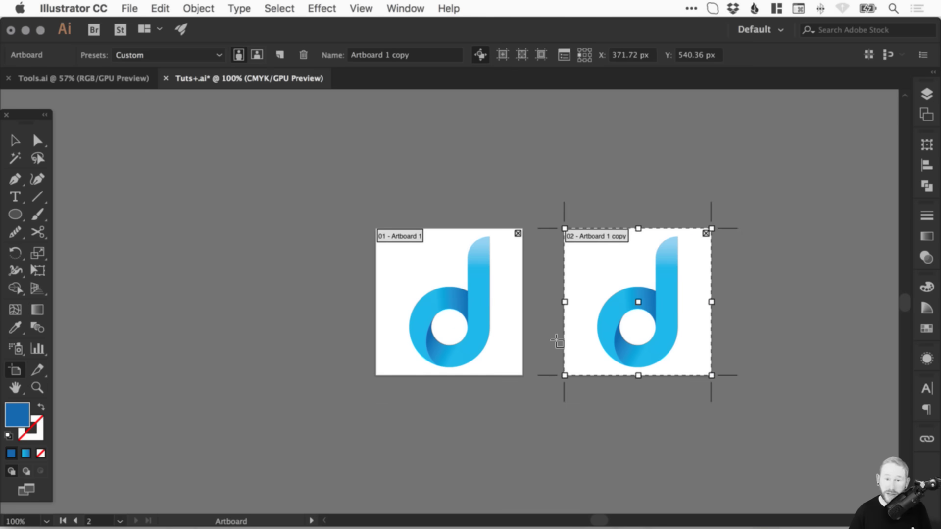
pyautogui.press('Escape')
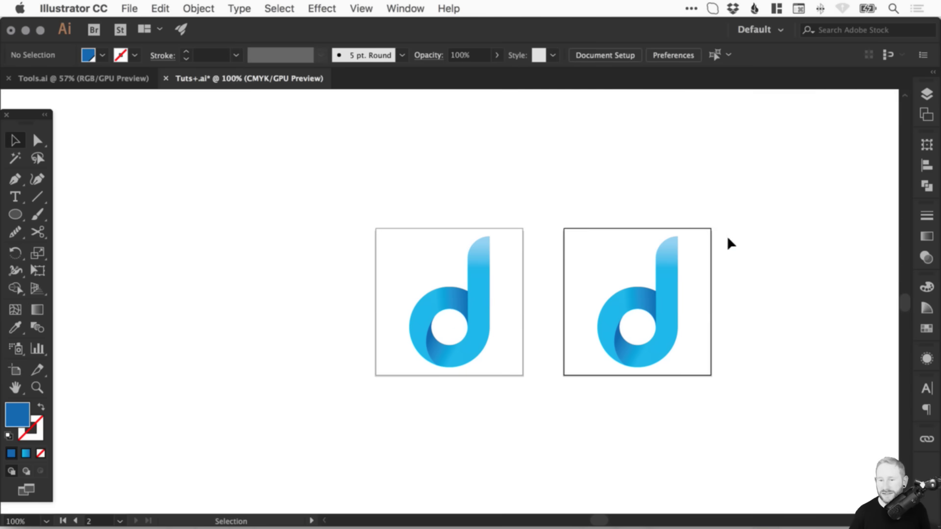
# Shrink the duplicated artboard freehand to a small square, keeping its lower-left corner in place.
pyautogui.click(15, 370)
pyautogui.moveTo(711, 228); pyautogui.dragTo(595, 331)
pyautogui.press('v')
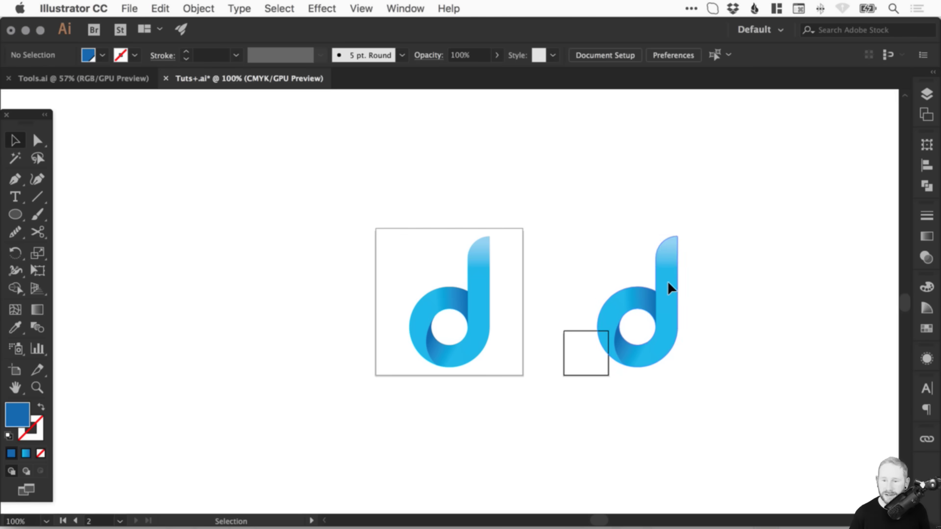
# Scale the duplicated logo down proportionally and move it inside the small second artboard.
pyautogui.click(667, 280)
pyautogui.moveTo(677, 239); pyautogui.dragTo(620, 331)
pyautogui.press('shift+super+a')
pyautogui.press('z')
pyautogui.moveTo(537, 297); pyautogui.dragTo(632, 415)
pyautogui.press('v')
pyautogui.moveTo(567, 319); pyautogui.dragTo(480, 335)
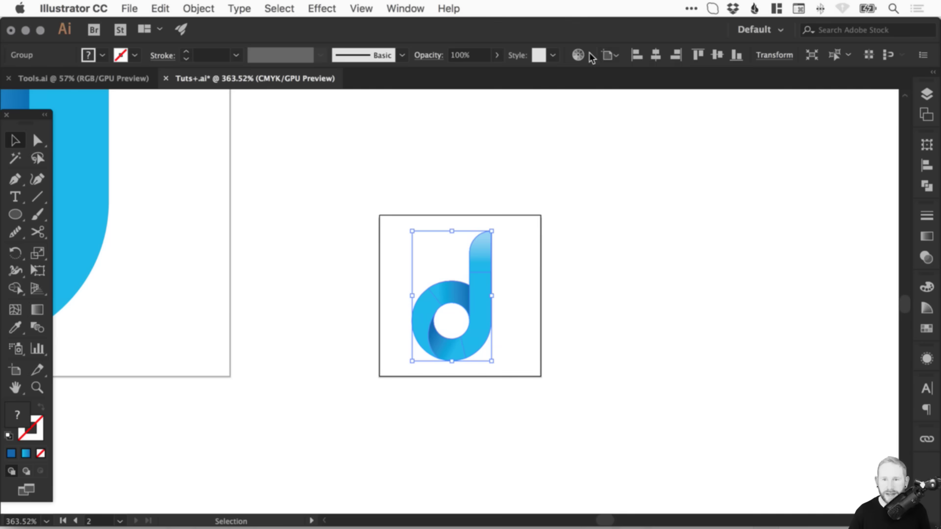
# Center the small logo horizontally relative to the second artboard and deselect it.
pyautogui.click(609, 55)
pyautogui.click(640, 98)
pyautogui.click(658, 53)
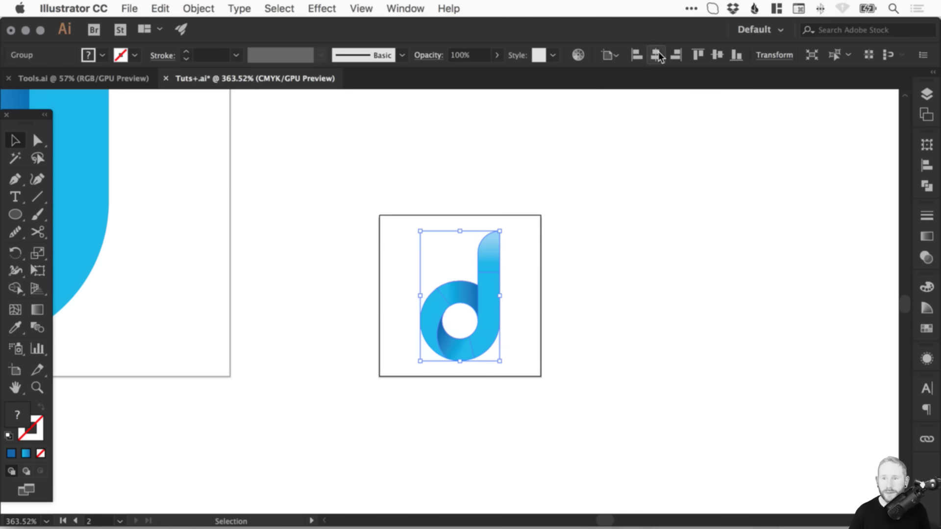
pyautogui.press('shift+super+a')
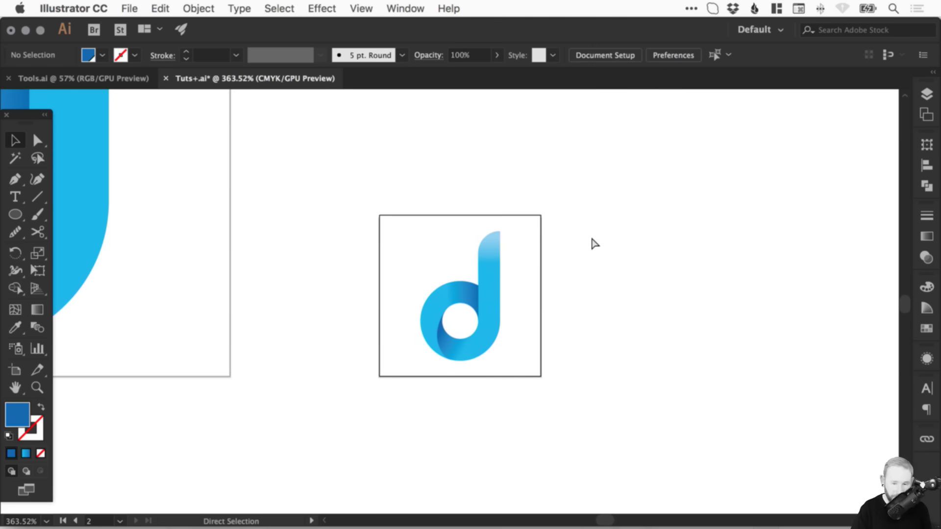
pyautogui.press('super+0')
pyautogui.press('alt+super+0')
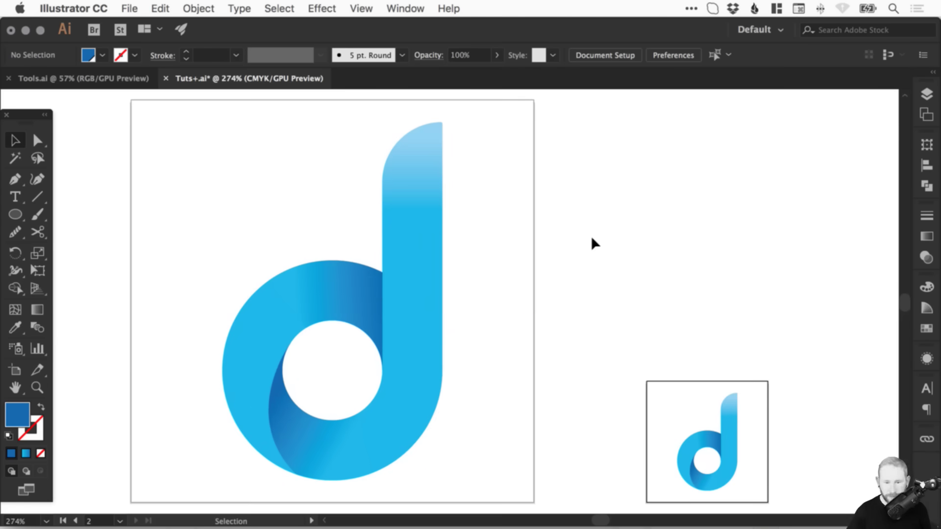
# Move the small artboard together with its logo closer to the large artboard.
pyautogui.click(16, 370)
pyautogui.moveTo(675, 412); pyautogui.dragTo(597, 412)
# Add an empty artboard of the same size above the small one and undo the addition.
pyautogui.click(277, 55)
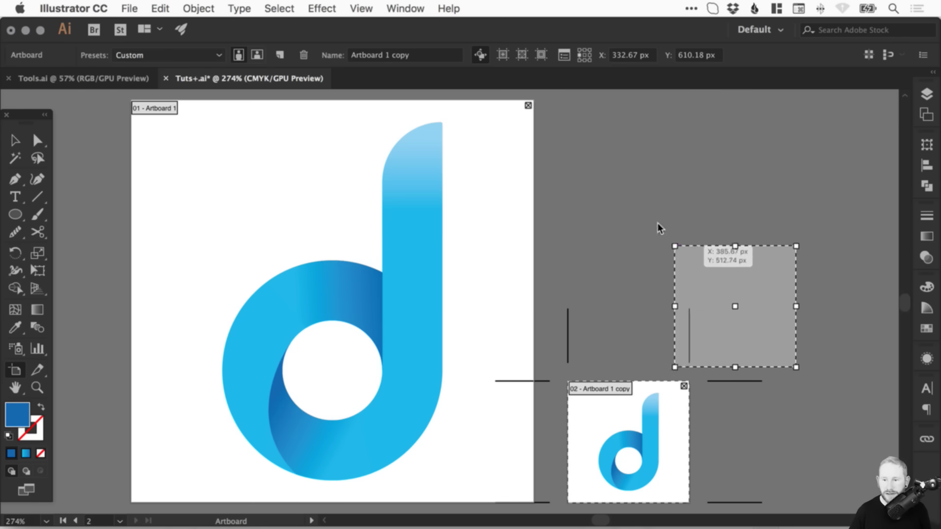
pyautogui.click(568, 238)
pyautogui.press('v')
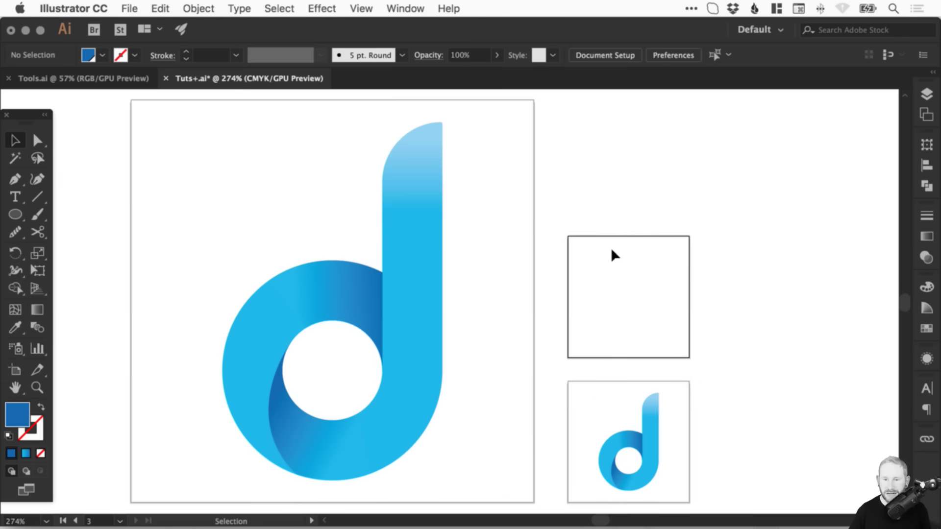
pyautogui.press('super+z')
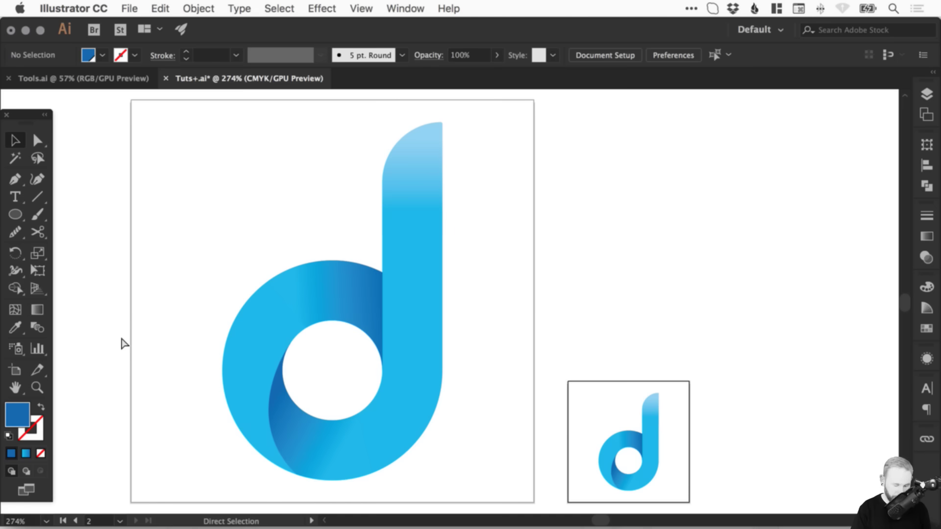
# Select the large logo, look at the document's color swatches, and deselect the logo.
pyautogui.press('super+minus')
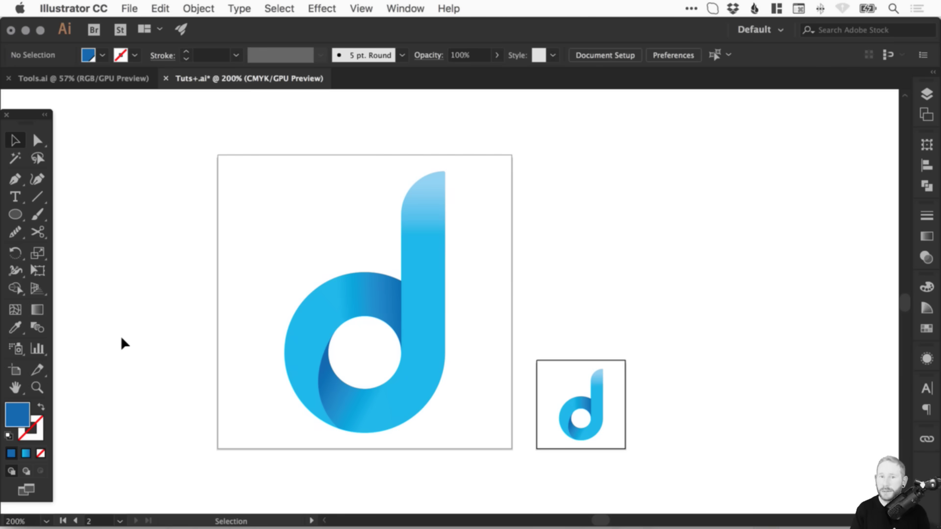
pyautogui.click(359, 299)
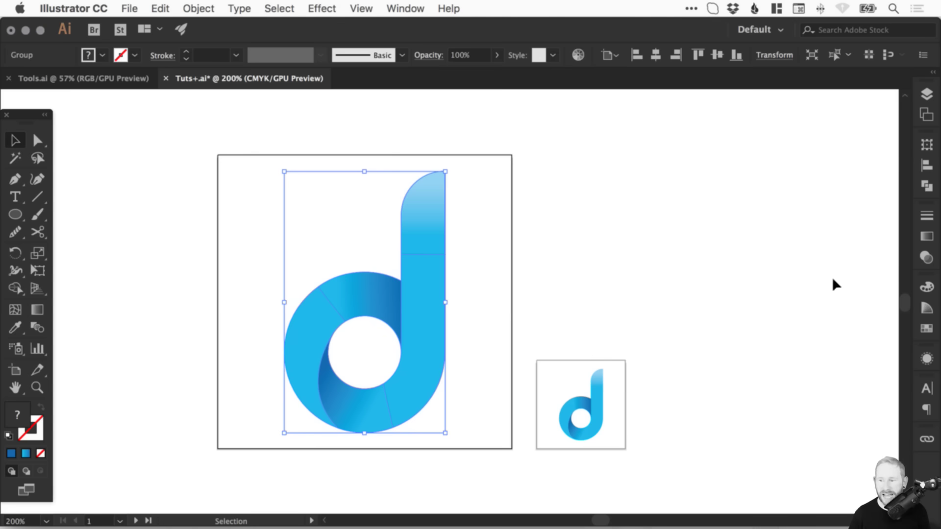
pyautogui.click(927, 329)
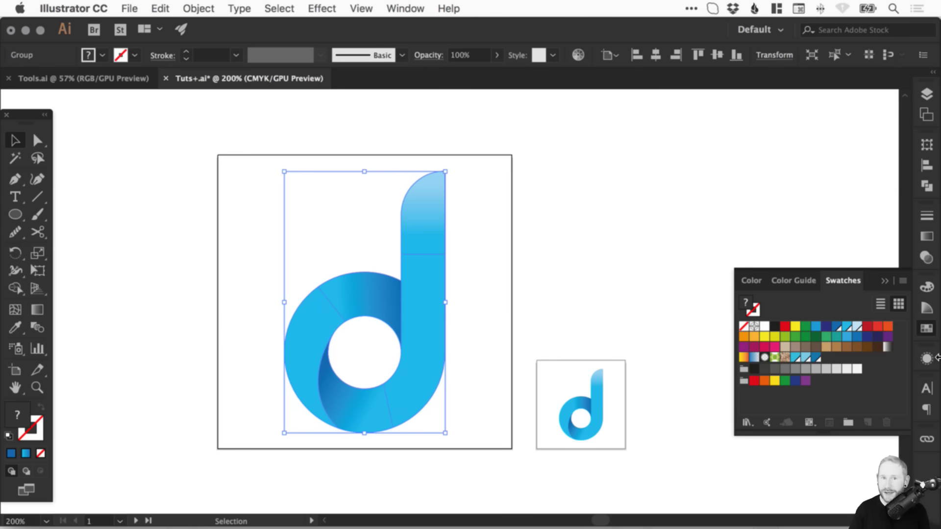
pyautogui.click(926, 328)
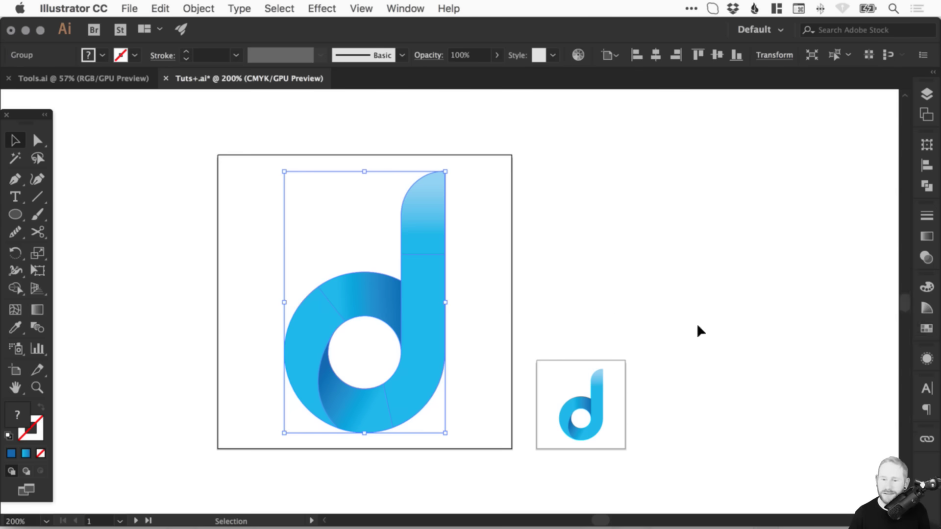
pyautogui.click(625, 263)
pyautogui.hscroll(-2, 386, 325)
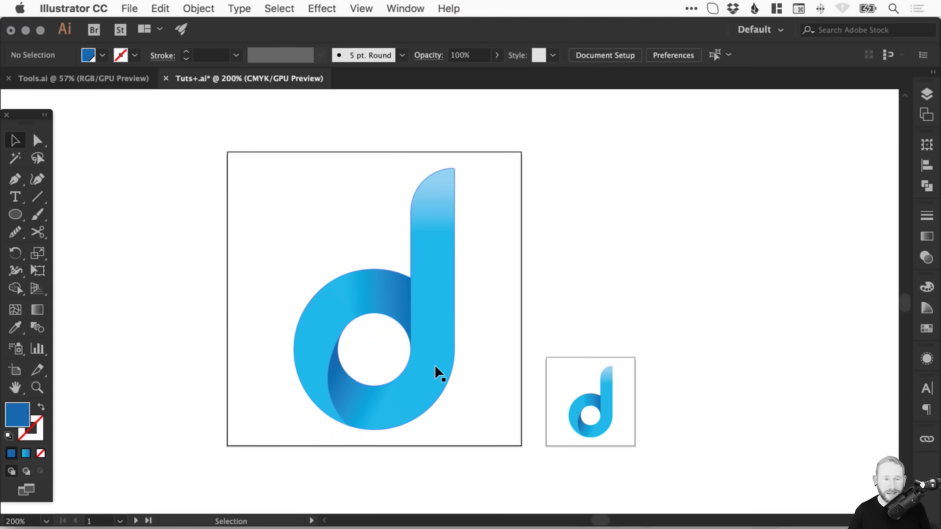
# Set up a PNG export limited to artboard range 2, look at the available file formats, and cancel the export.
pyautogui.click(130, 9)
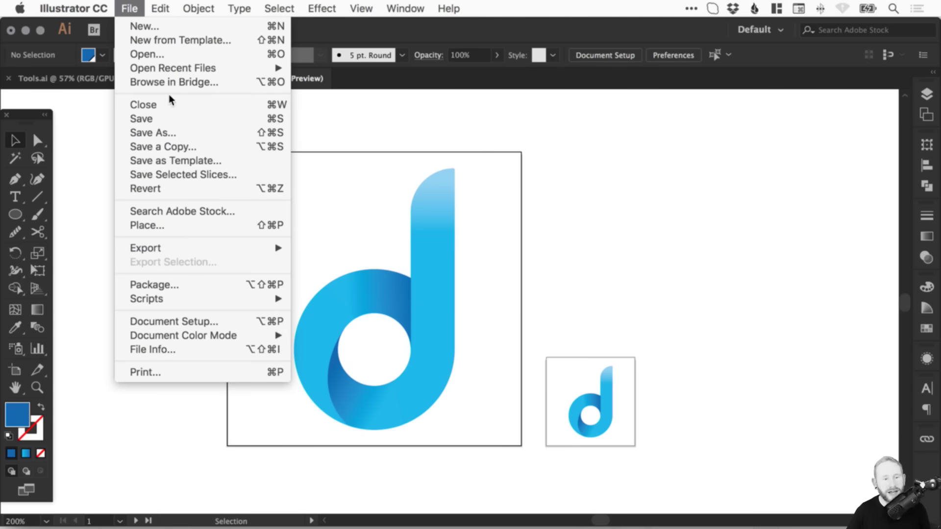
pyautogui.moveTo(272, 250)
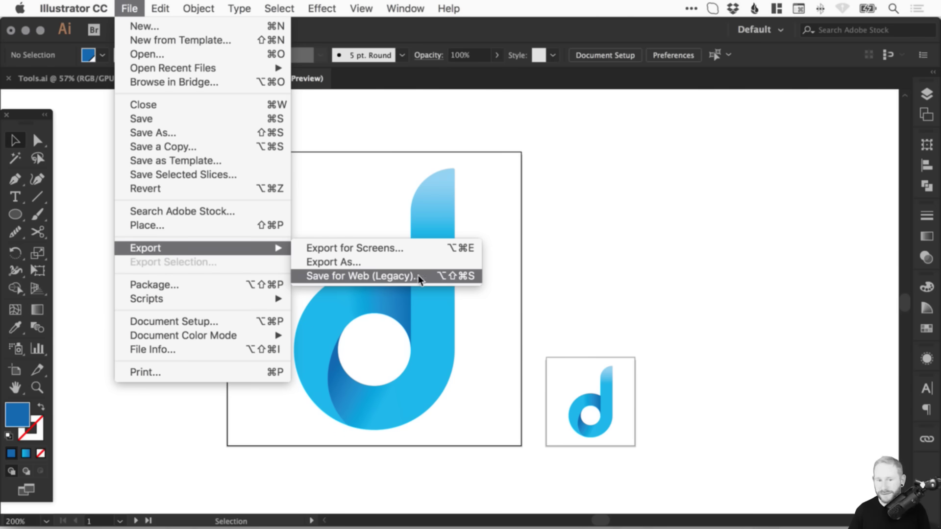
pyautogui.click(366, 261)
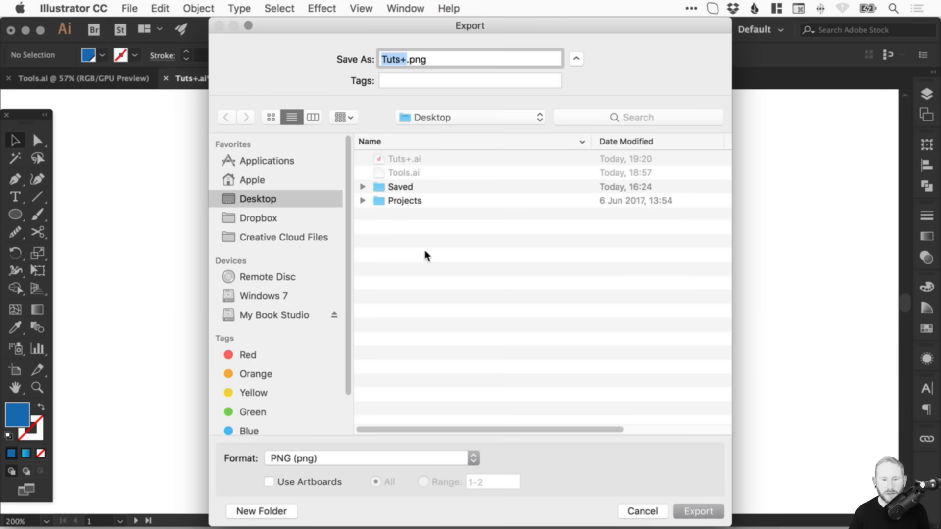
pyautogui.click(360, 459)
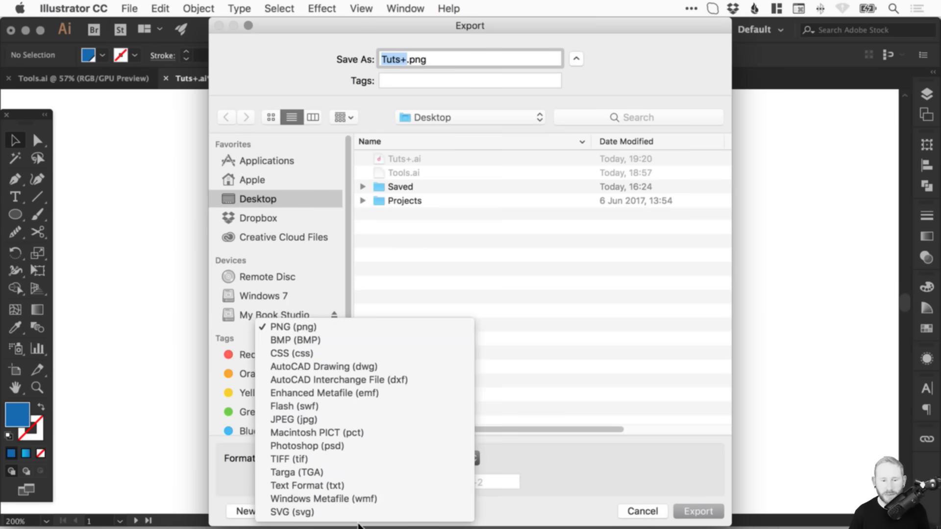
pyautogui.click(571, 478)
pyautogui.click(321, 480)
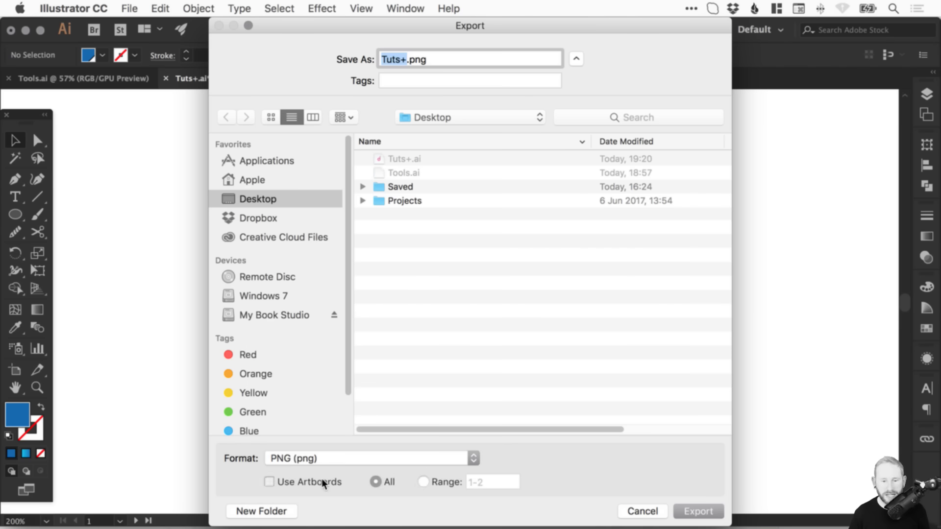
pyautogui.click(424, 482)
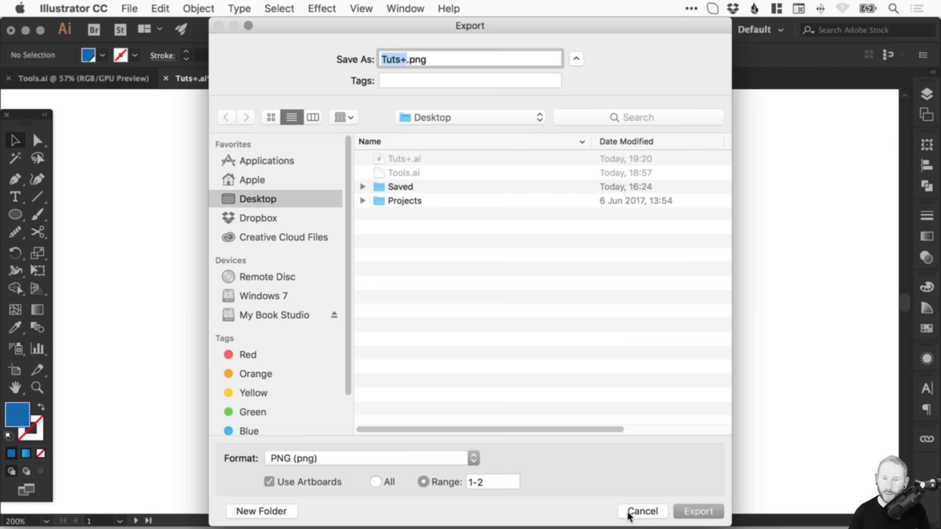
pyautogui.moveTo(500, 480); pyautogui.dragTo(409, 484)
pyautogui.write('2')
pyautogui.click(643, 514)
# Look at the artboard list and open the second artboard's name for editing, leaving artboard editing without renaming it.
pyautogui.click(15, 372)
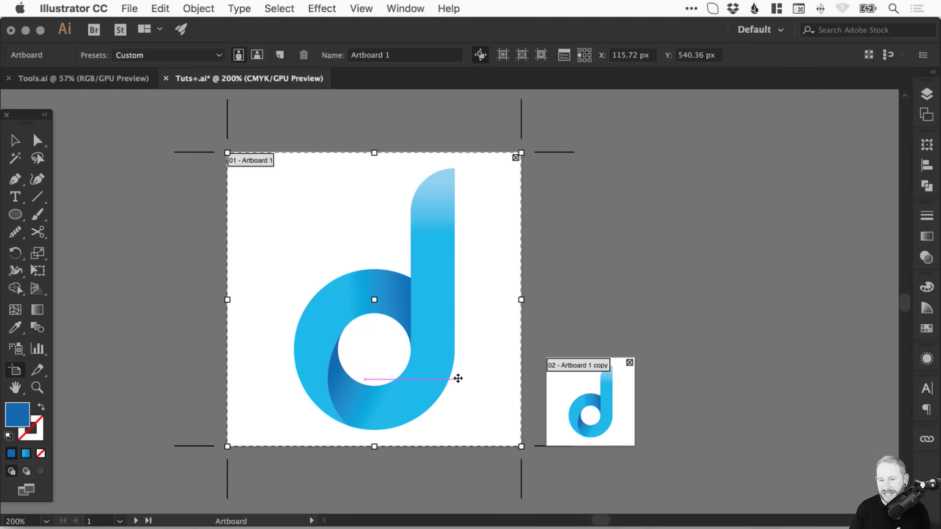
pyautogui.click(926, 115)
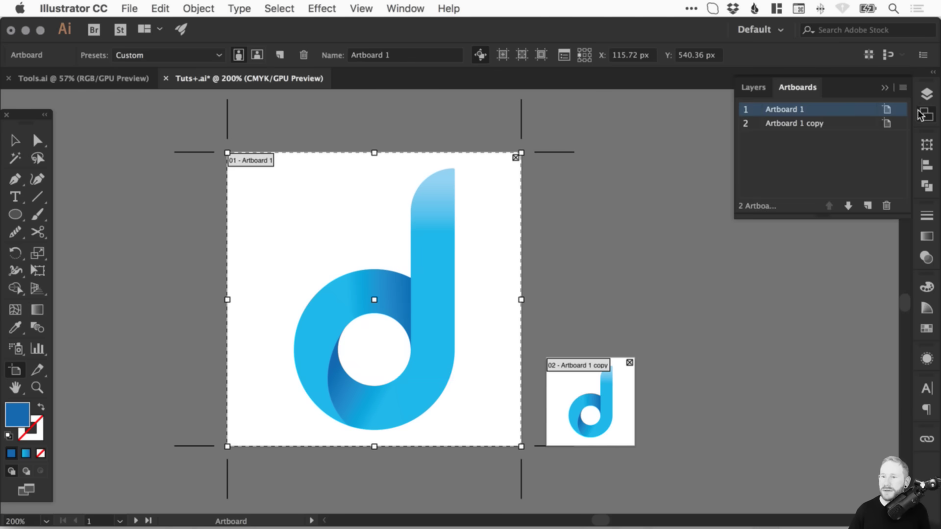
pyautogui.doubleClick(798, 124)
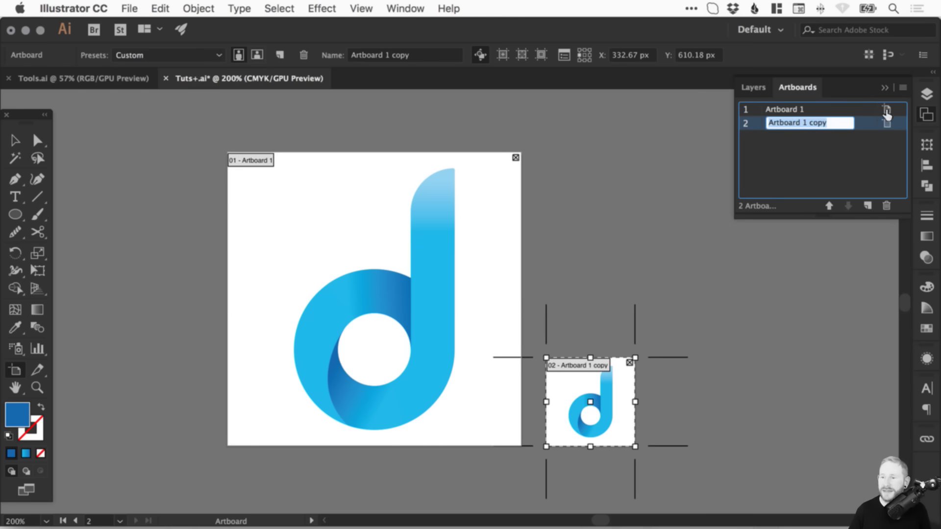
pyautogui.click(926, 115)
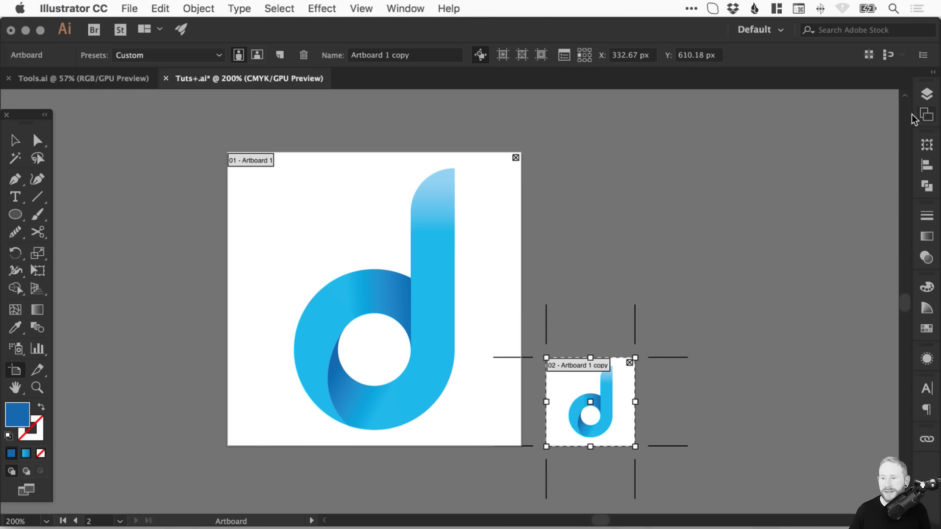
pyautogui.click(15, 142)
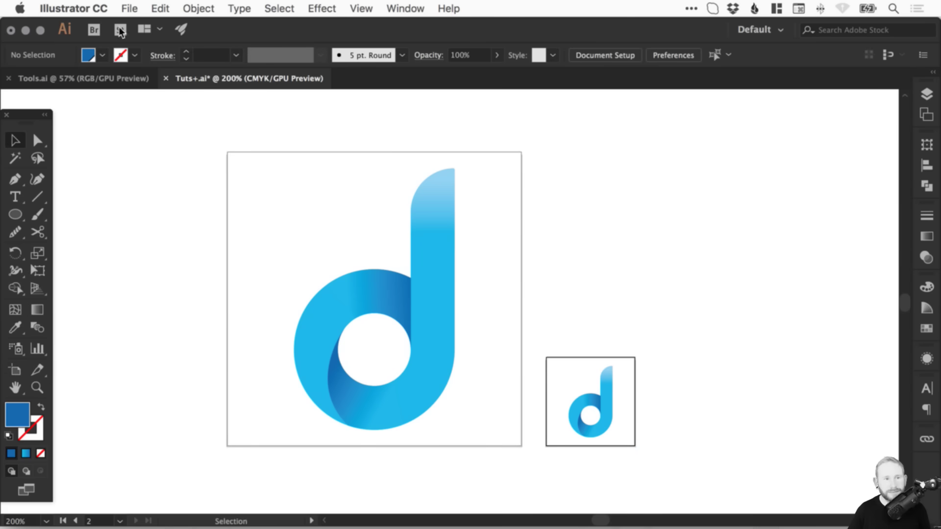
# Start an Export for Screens with both artboards included, checking the separate asset export options as well.
pyautogui.click(129, 8)
pyautogui.moveTo(240, 247)
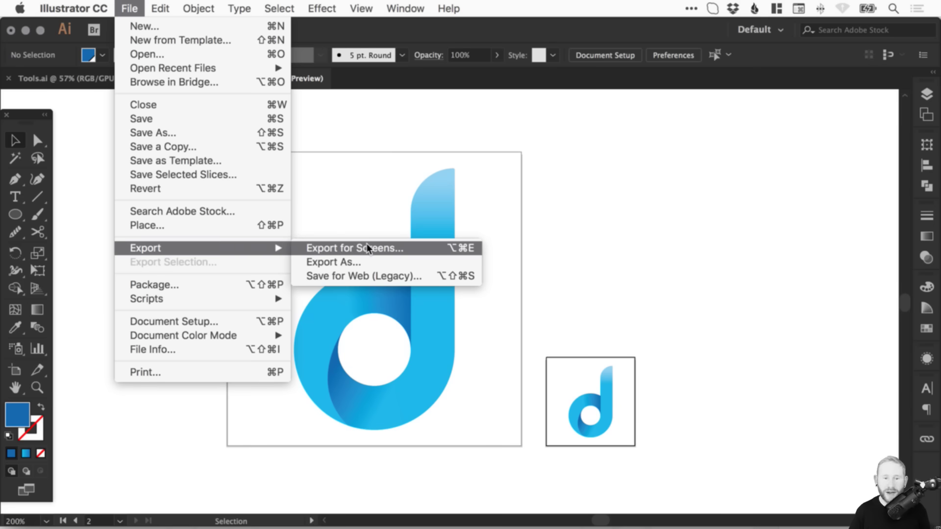
pyautogui.click(367, 248)
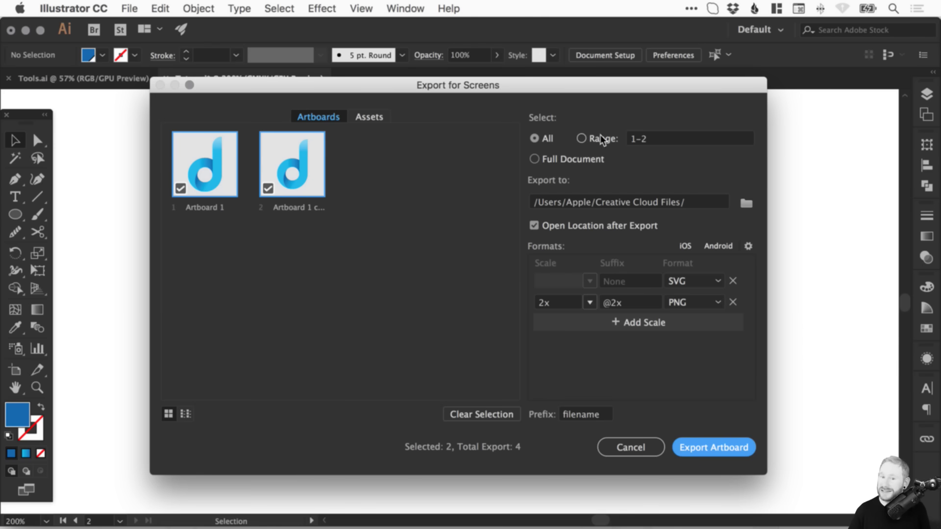
pyautogui.click(263, 192)
pyautogui.click(268, 189)
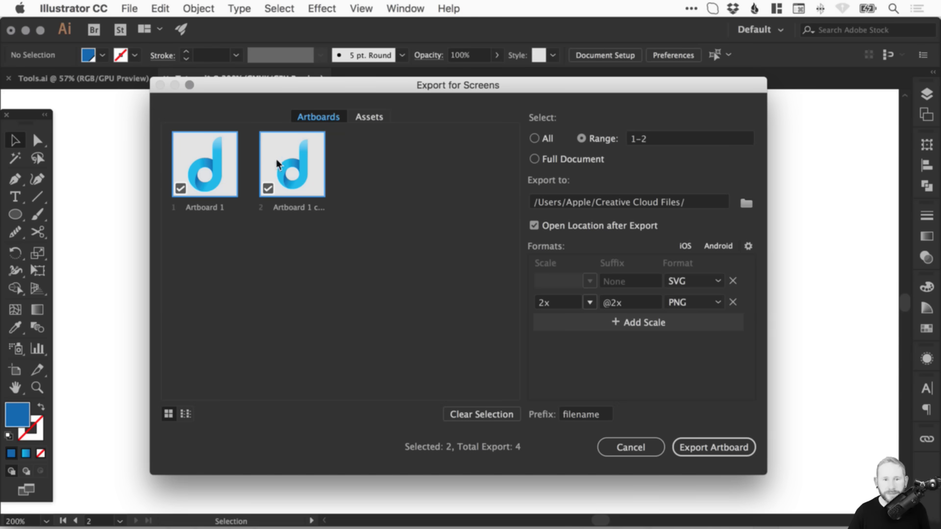
pyautogui.click(365, 117)
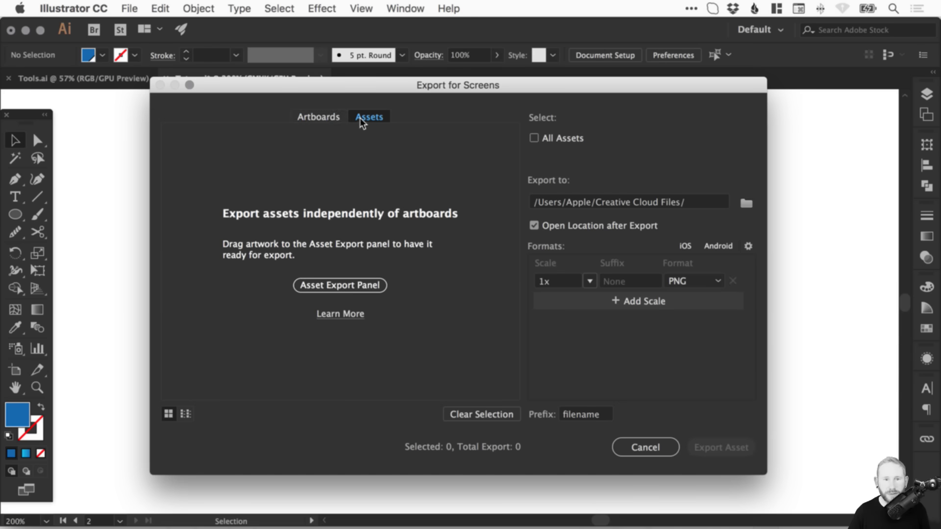
pyautogui.click(325, 118)
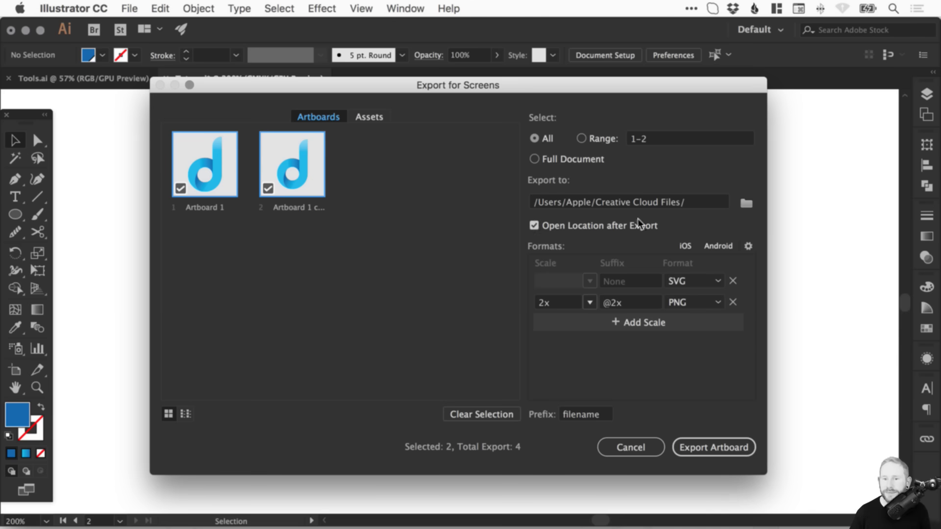
# Set the export location to the Desktop folder.
pyautogui.click(752, 201)
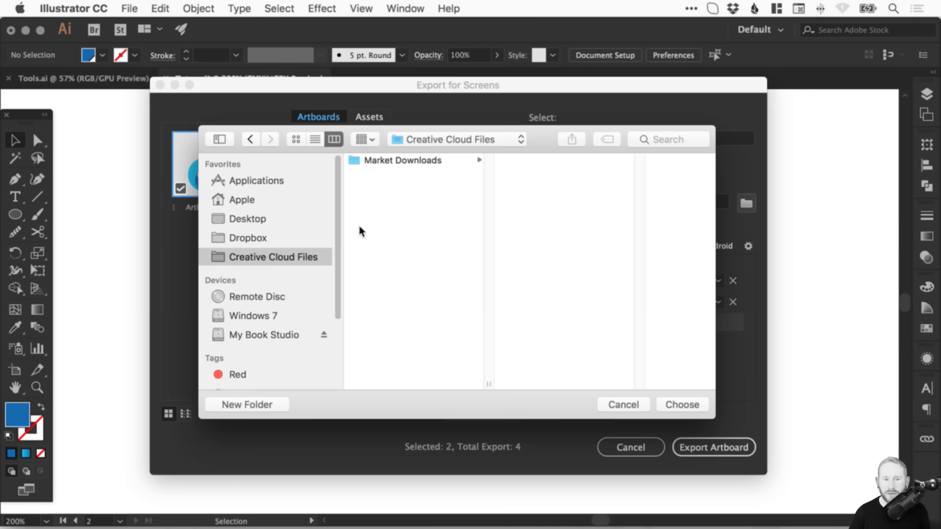
pyautogui.click(231, 218)
pyautogui.click(683, 403)
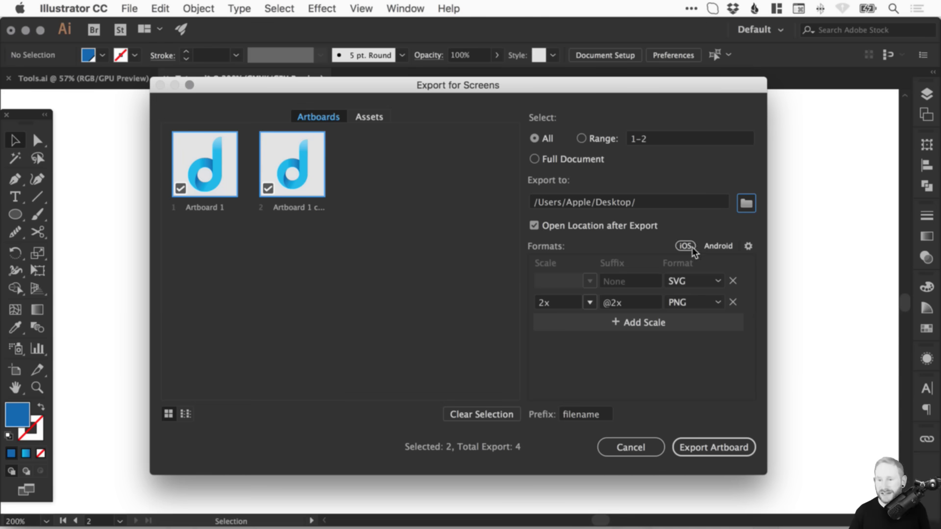
# Examine the export format settings for PNG 8, the JPG qualities, SVG and PDF, and close them without saving.
pyautogui.click(749, 246)
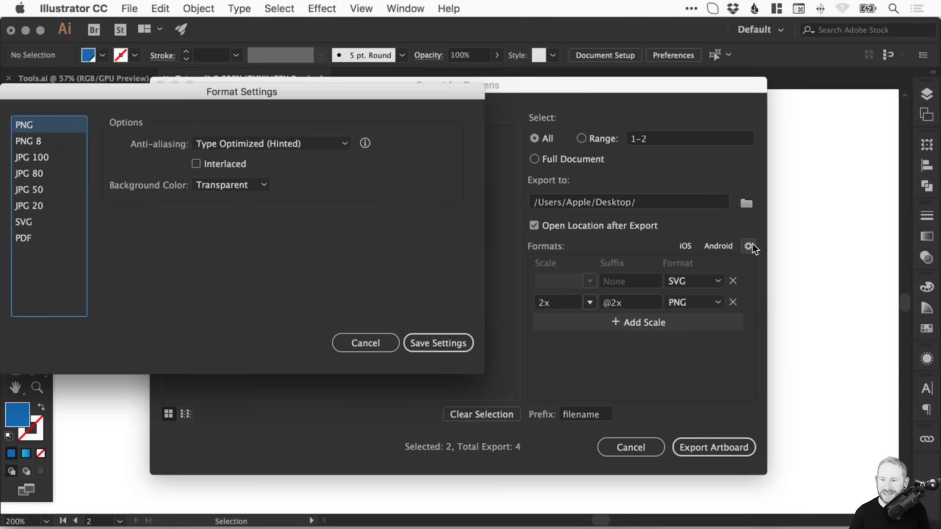
pyautogui.moveTo(243, 90); pyautogui.dragTo(309, 92)
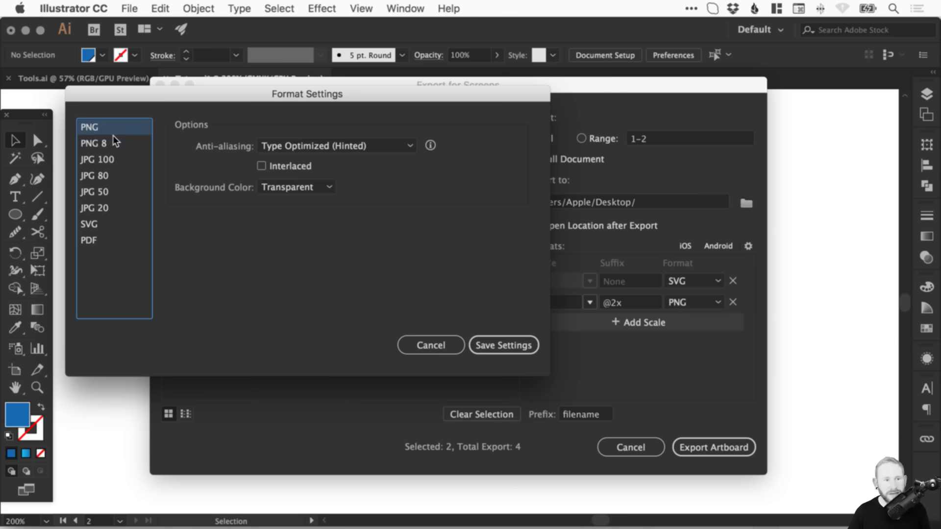
pyautogui.click(112, 143)
pyautogui.click(118, 158)
pyautogui.click(101, 175)
pyautogui.click(103, 193)
pyautogui.click(105, 208)
pyautogui.click(105, 224)
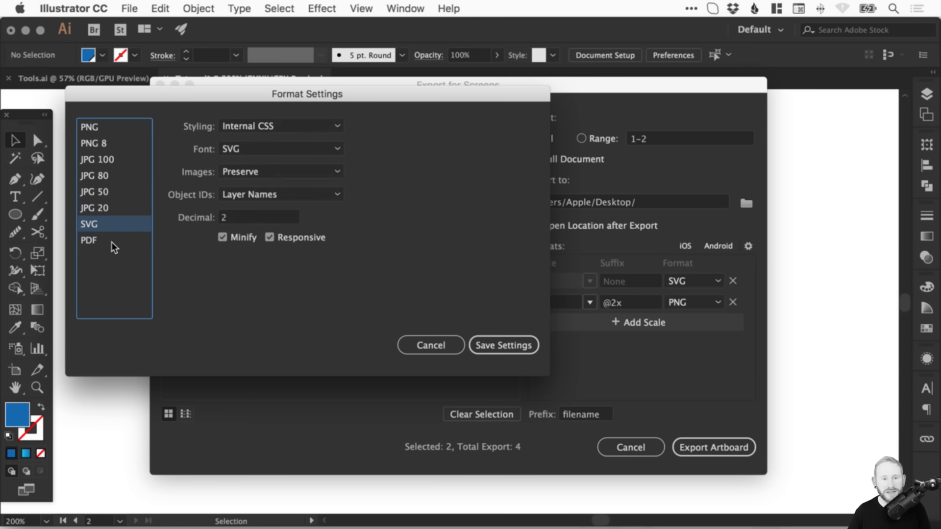
pyautogui.click(109, 240)
pyautogui.click(437, 344)
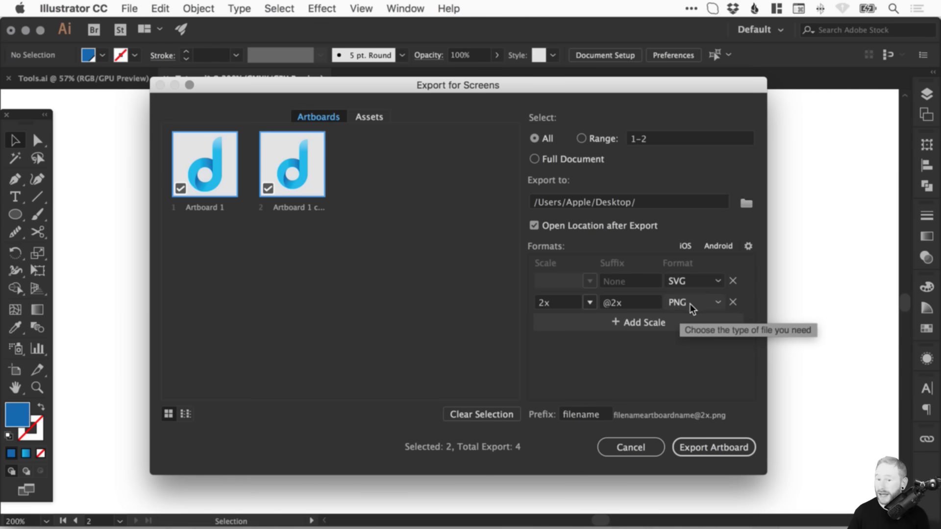
# Change the PNG export scale to 1x and add further PNG scales at 2x and 3x.
pyautogui.click(590, 302)
pyautogui.click(613, 318)
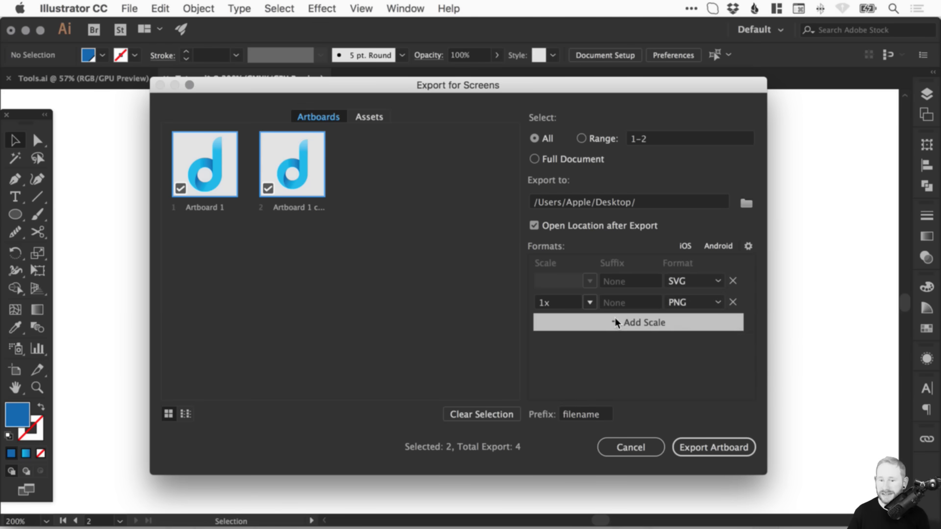
pyautogui.click(644, 322)
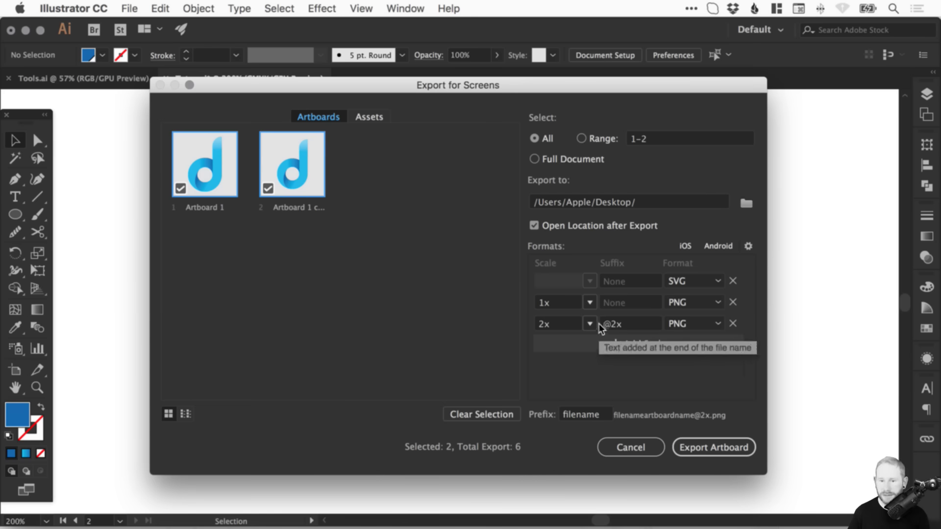
pyautogui.click(652, 343)
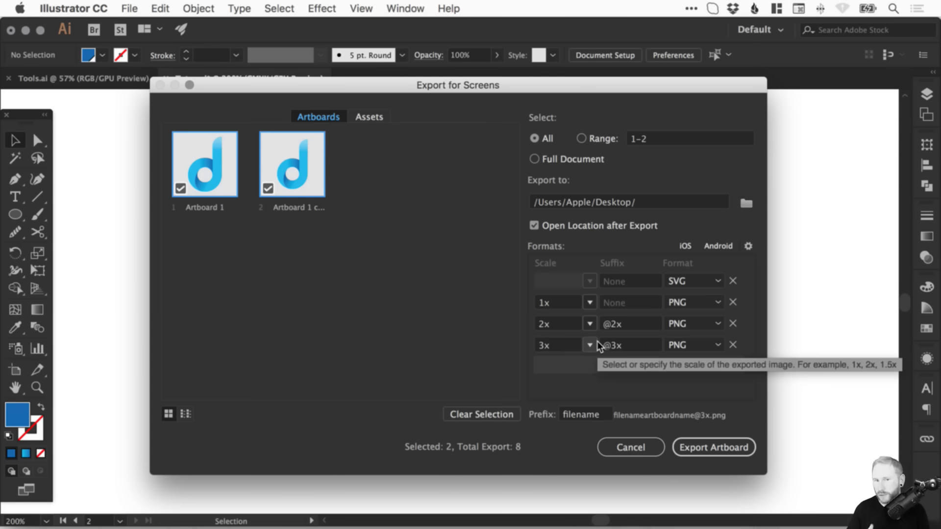
# Add a 4x export scale and set its format to JPG 100.
pyautogui.click(715, 345)
pyautogui.click(625, 362)
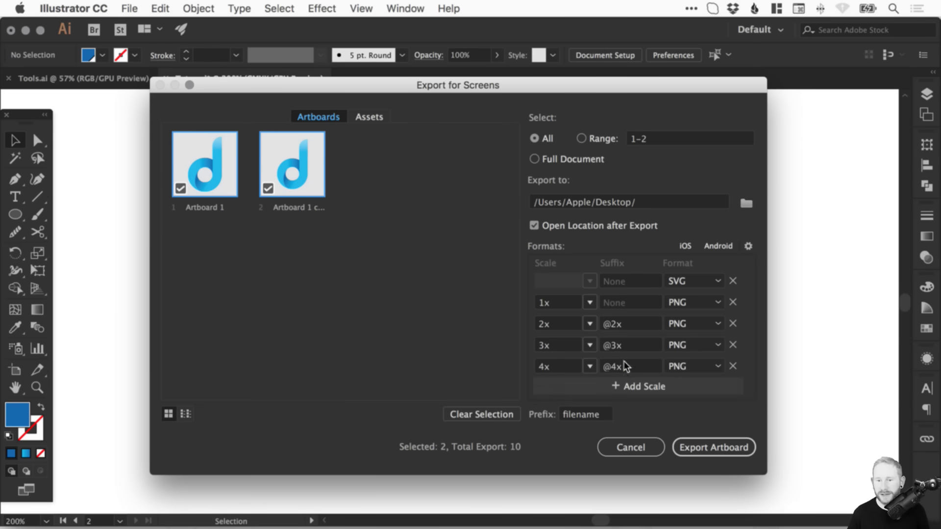
pyautogui.click(701, 368)
pyautogui.click(710, 414)
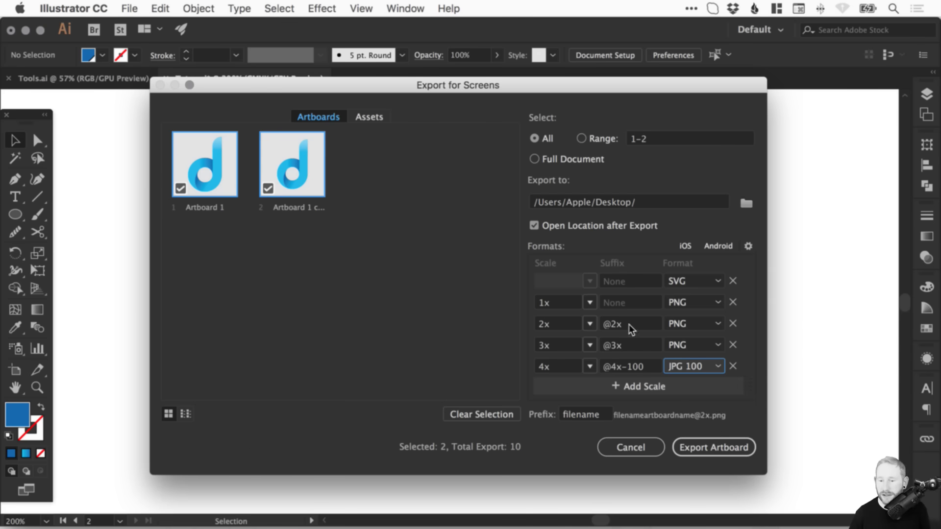
# Change the JPG 100 export to 1x scale and remove that entry from the export formats.
pyautogui.click(590, 366)
pyautogui.click(621, 204)
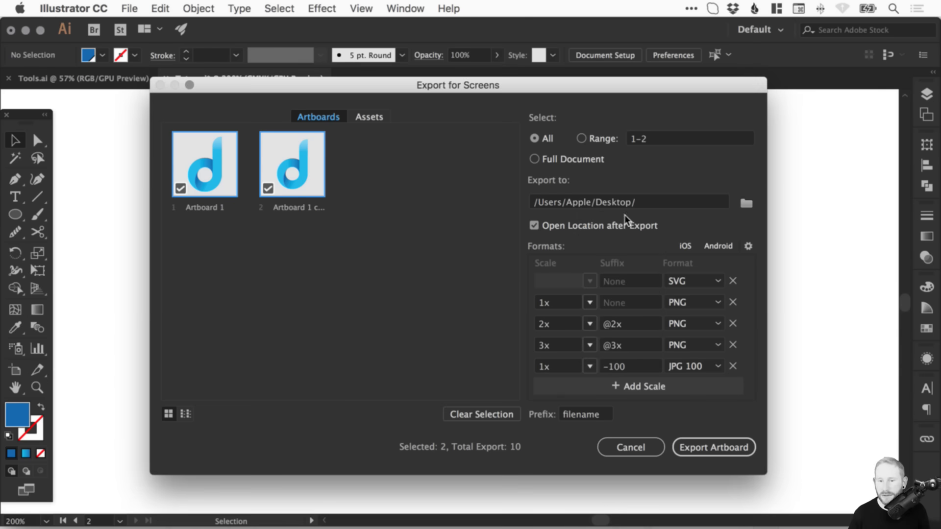
pyautogui.click(625, 367)
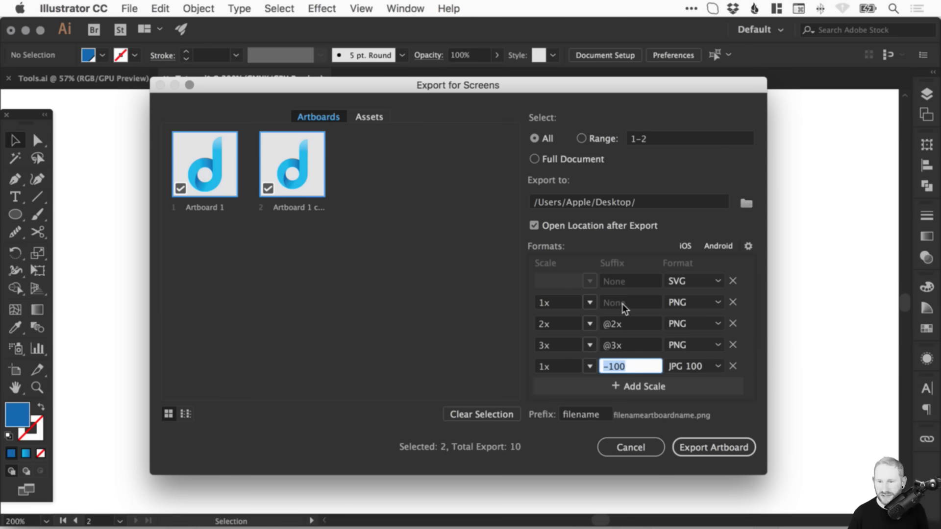
pyautogui.click(733, 367)
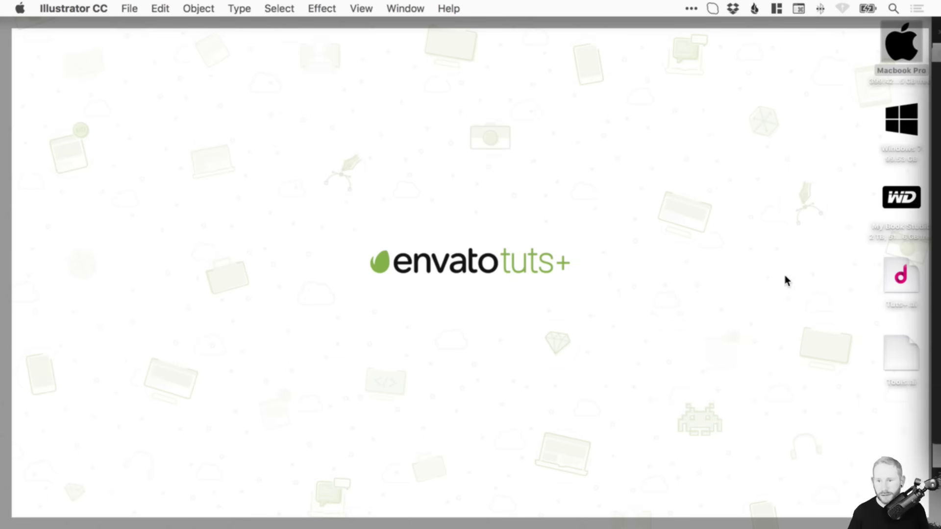
# Switch to the desktop in Finder and create a new folder named Assets there.
pyautogui.rightClick(782, 276)
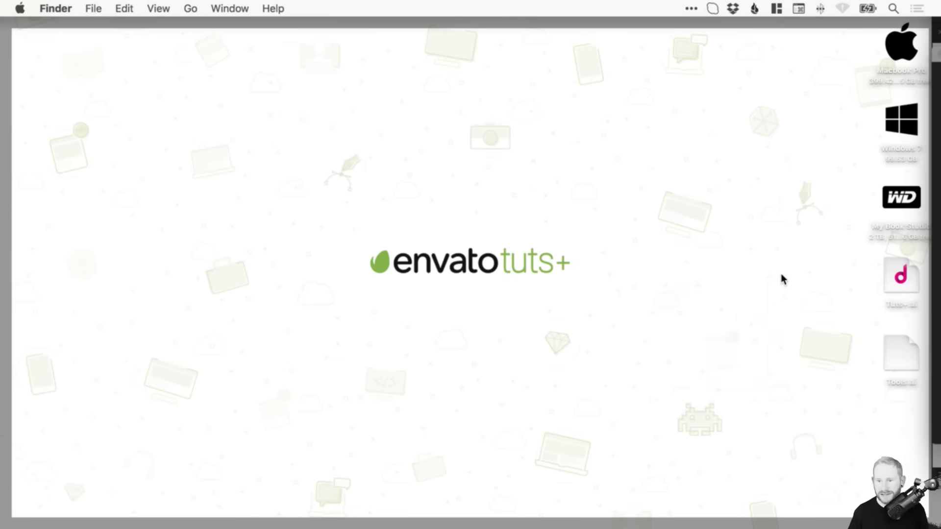
pyautogui.rightClick(751, 280)
pyautogui.press('super+shift+n')
pyautogui.write('Assets')
pyautogui.press('Return')
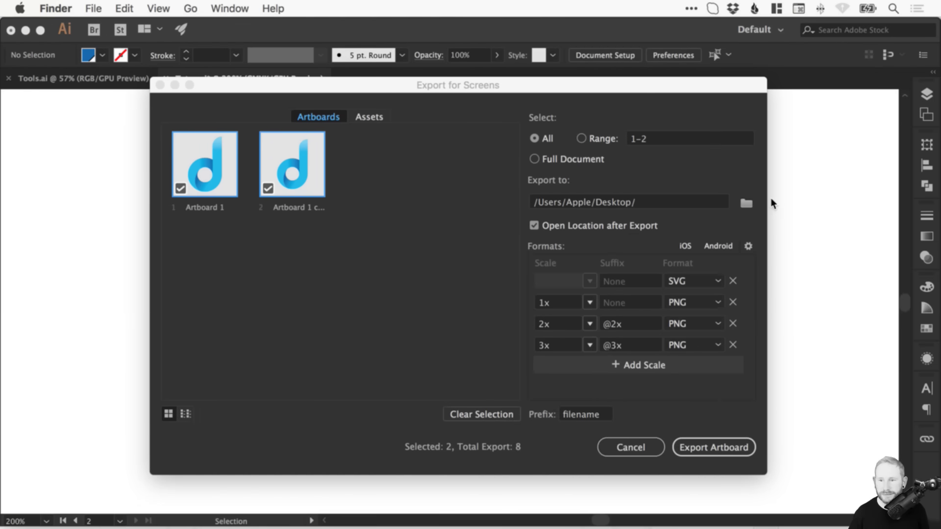
# Set the export location to the Desktop's Assets folder and export both artboards as SVG and 1x, 2x and 3x PNG.
pyautogui.click(745, 203)
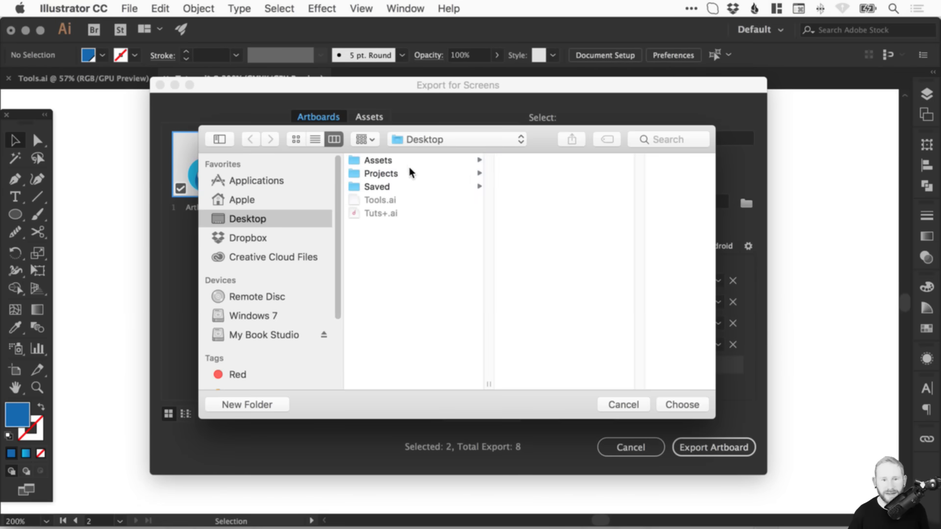
pyautogui.click(412, 160)
pyautogui.click(683, 404)
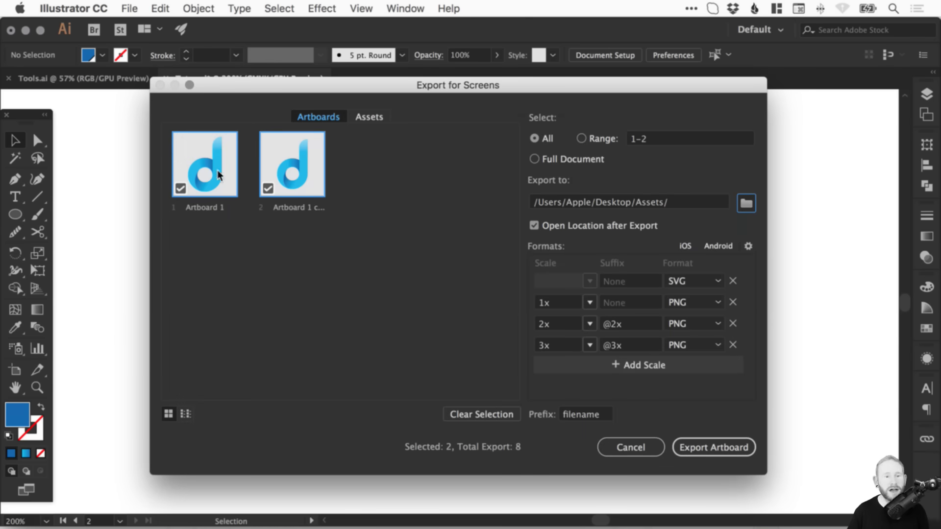
pyautogui.click(739, 447)
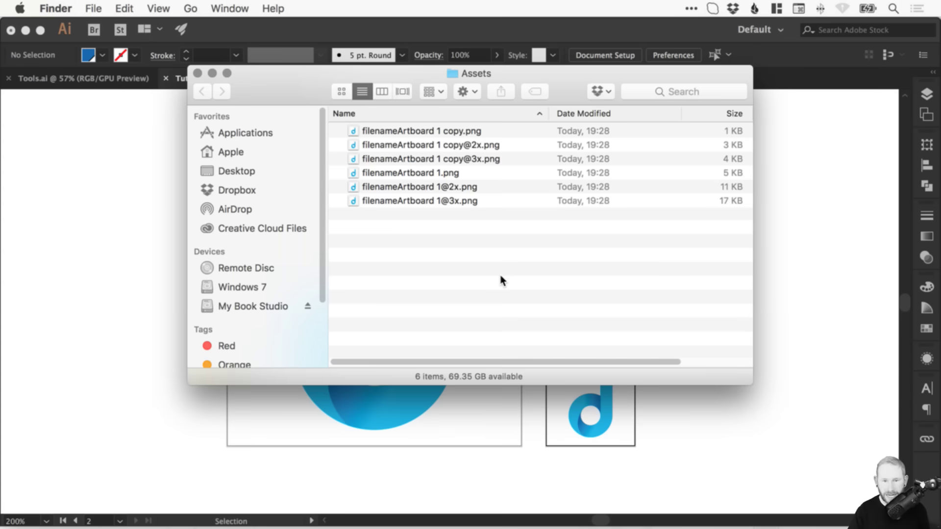
# Examine the exported PNG and SVG files in the Assets folder by previewing them one after another.
pyautogui.click(458, 130)
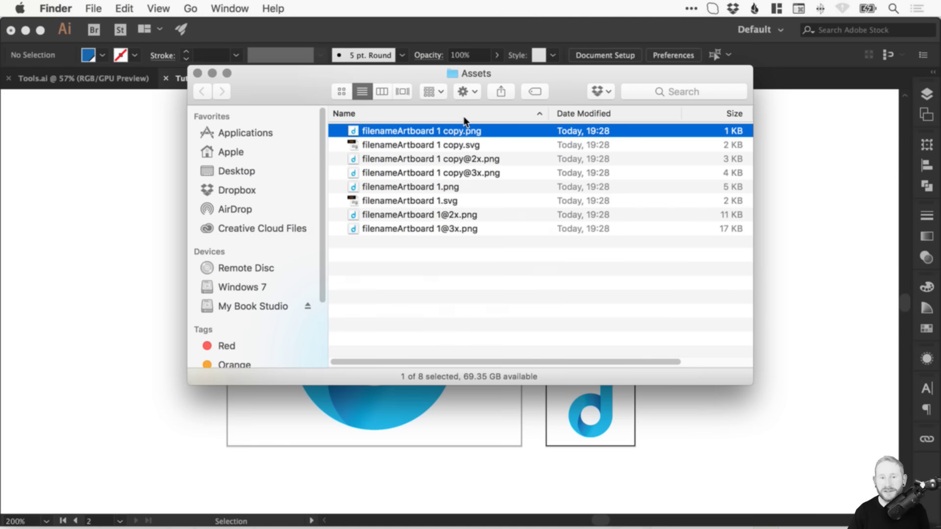
pyautogui.press('space')
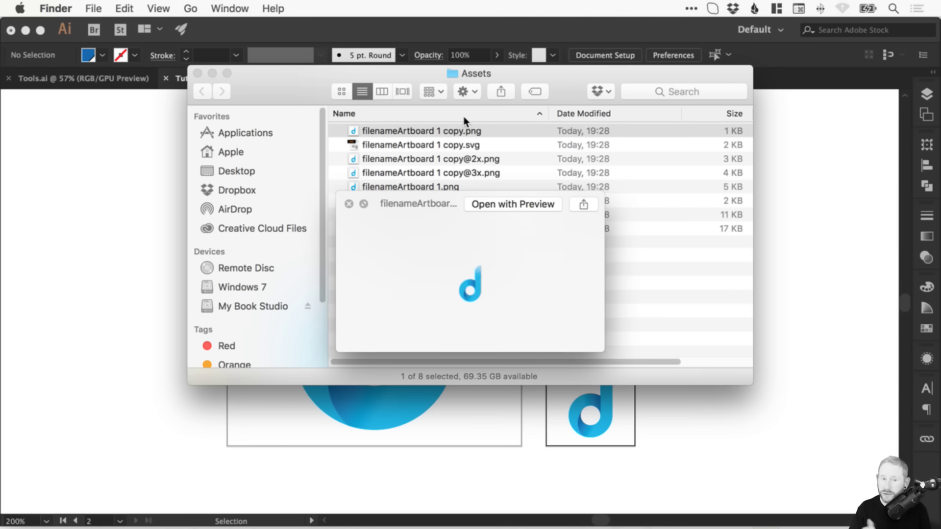
pyautogui.press('space')
pyautogui.press('space')
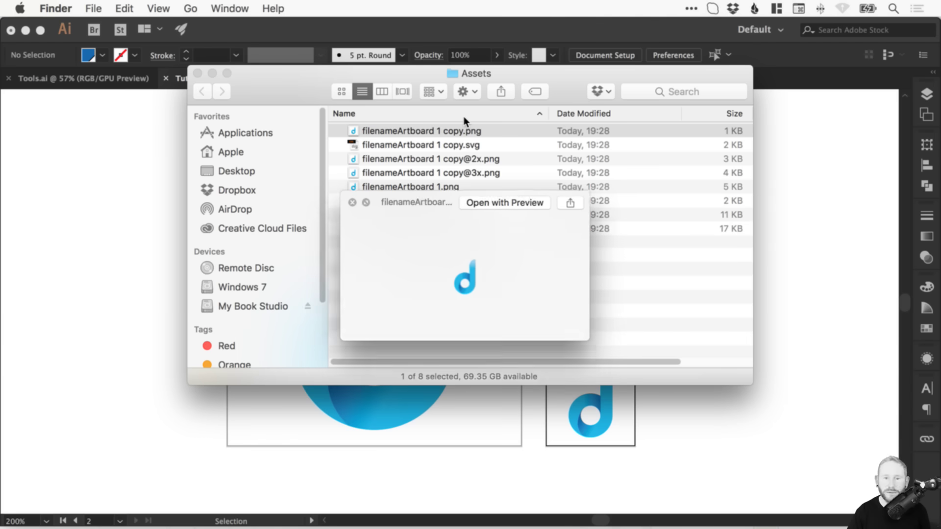
pyautogui.press('Down')
pyautogui.press('Down')
pyautogui.press('Down')
pyautogui.press('Down')
pyautogui.press('Down')
pyautogui.press('Down')
pyautogui.press('Down')
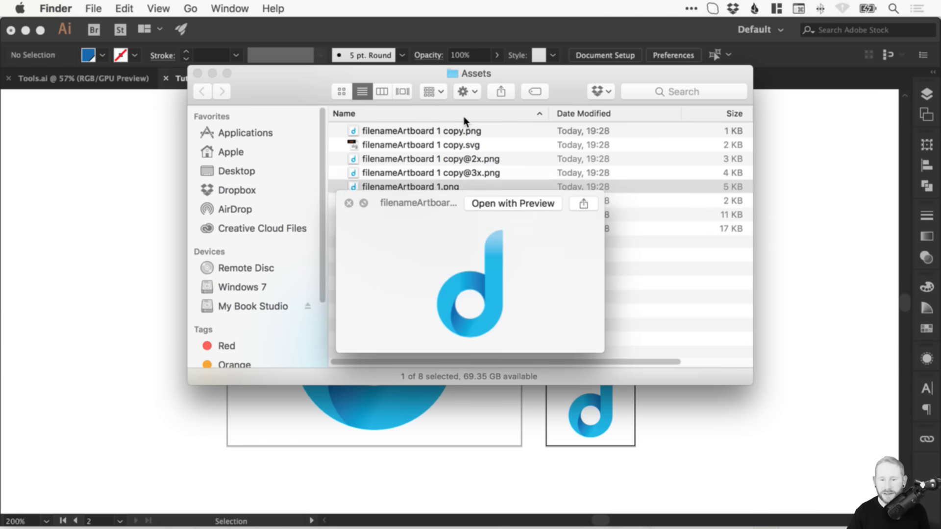
pyautogui.press('Up')
pyautogui.press('Up')
pyautogui.press('Up')
pyautogui.press('Up')
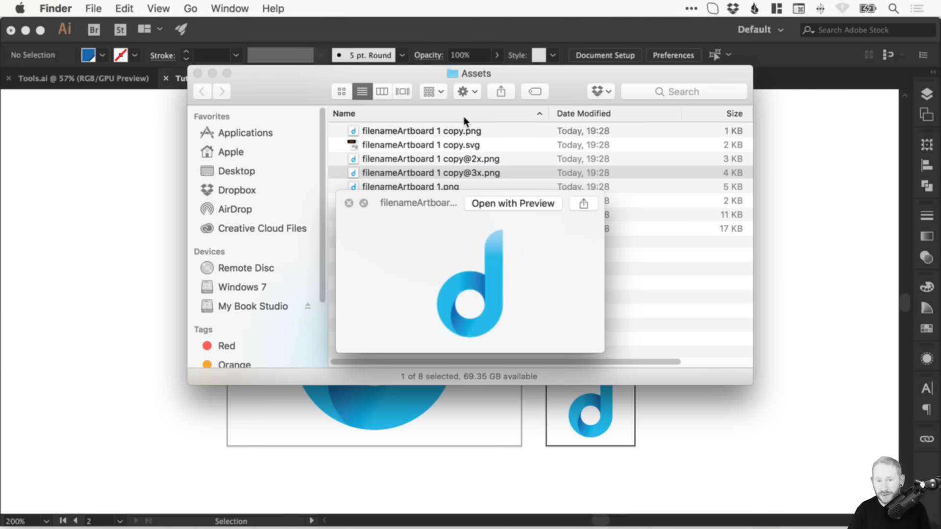
pyautogui.press('Down')
pyautogui.press('Down')
pyautogui.press('space')
pyautogui.press('Up')
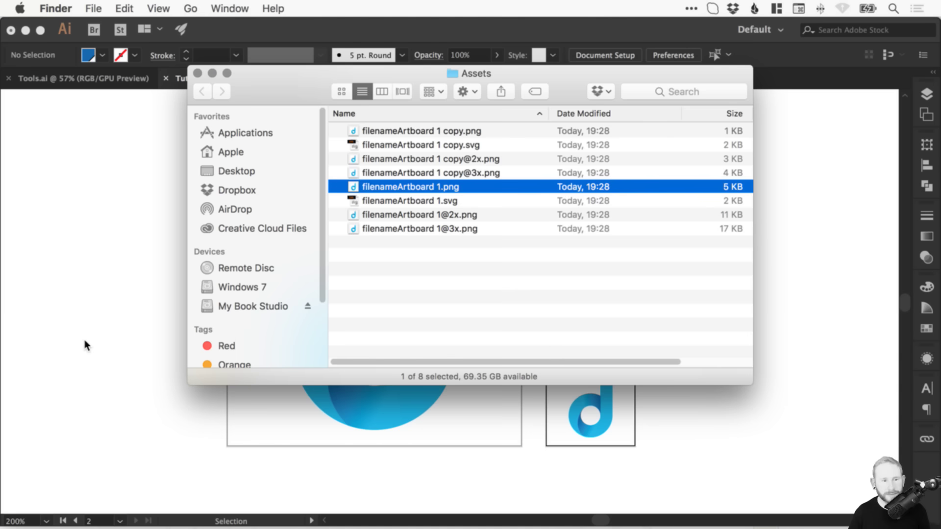
# Switch back to Illustrator and view the large and small logo artboards enlarged side by side.
pyautogui.click(116, 258)
pyautogui.press('alt+shift+super+s')
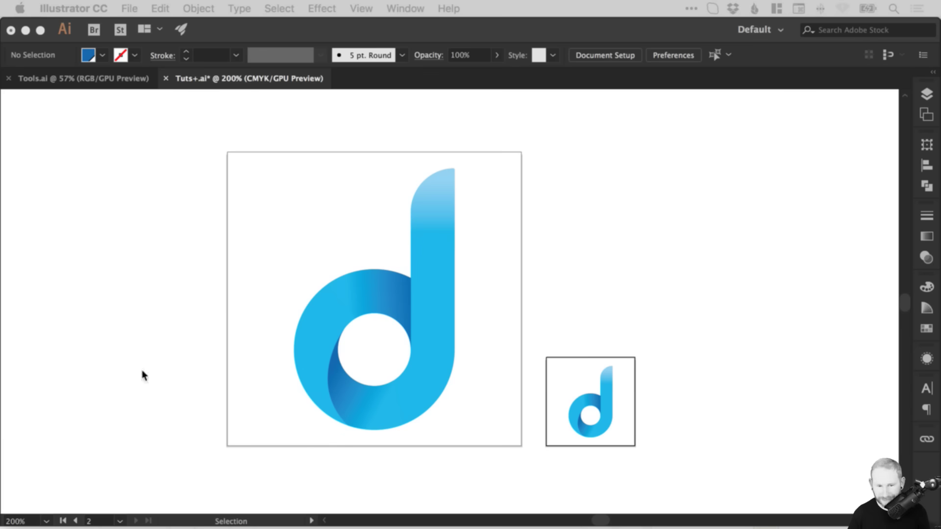
pyautogui.click(727, 347)
pyautogui.press('z')
pyautogui.moveTo(195, 153); pyautogui.dragTo(553, 375)
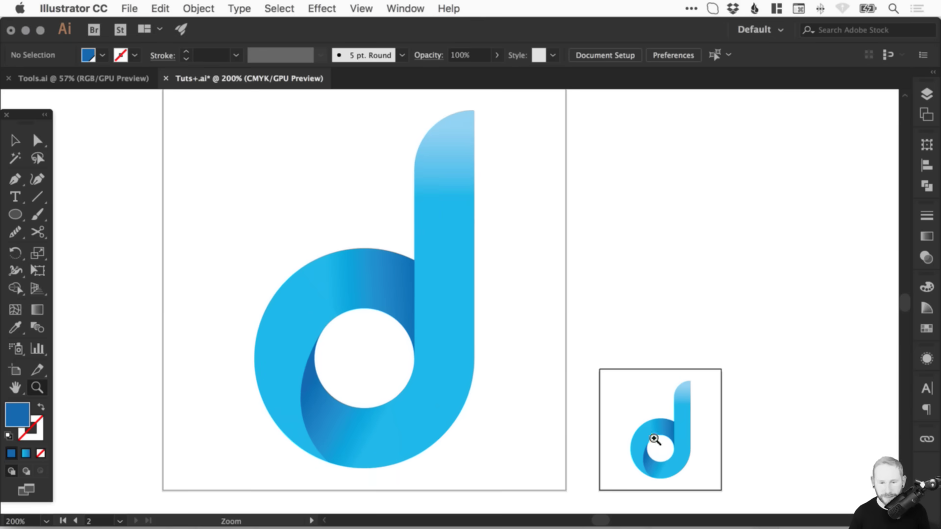
pyautogui.press('v')
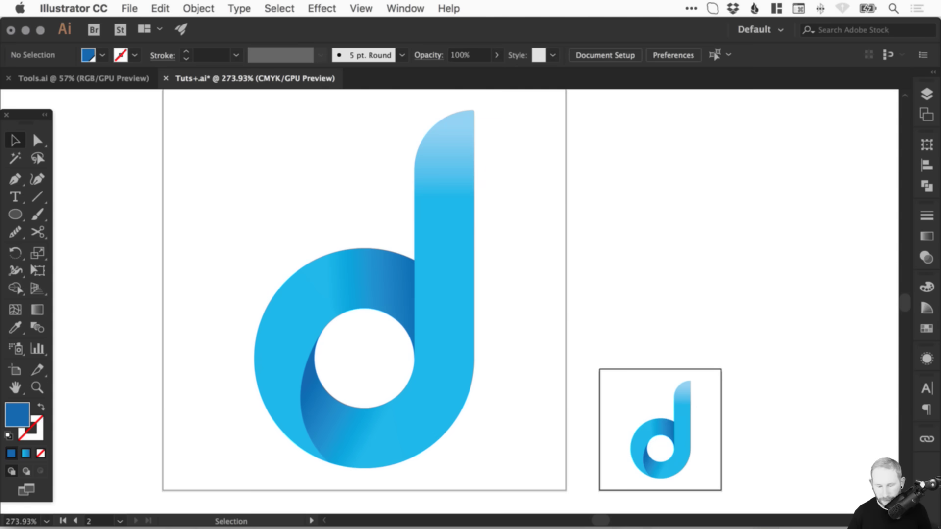
pyautogui.press('super+Tab')
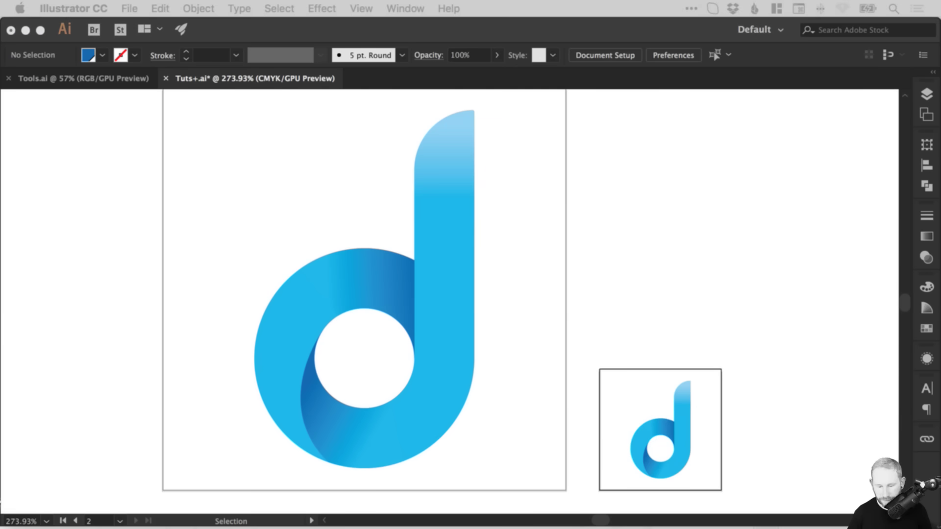